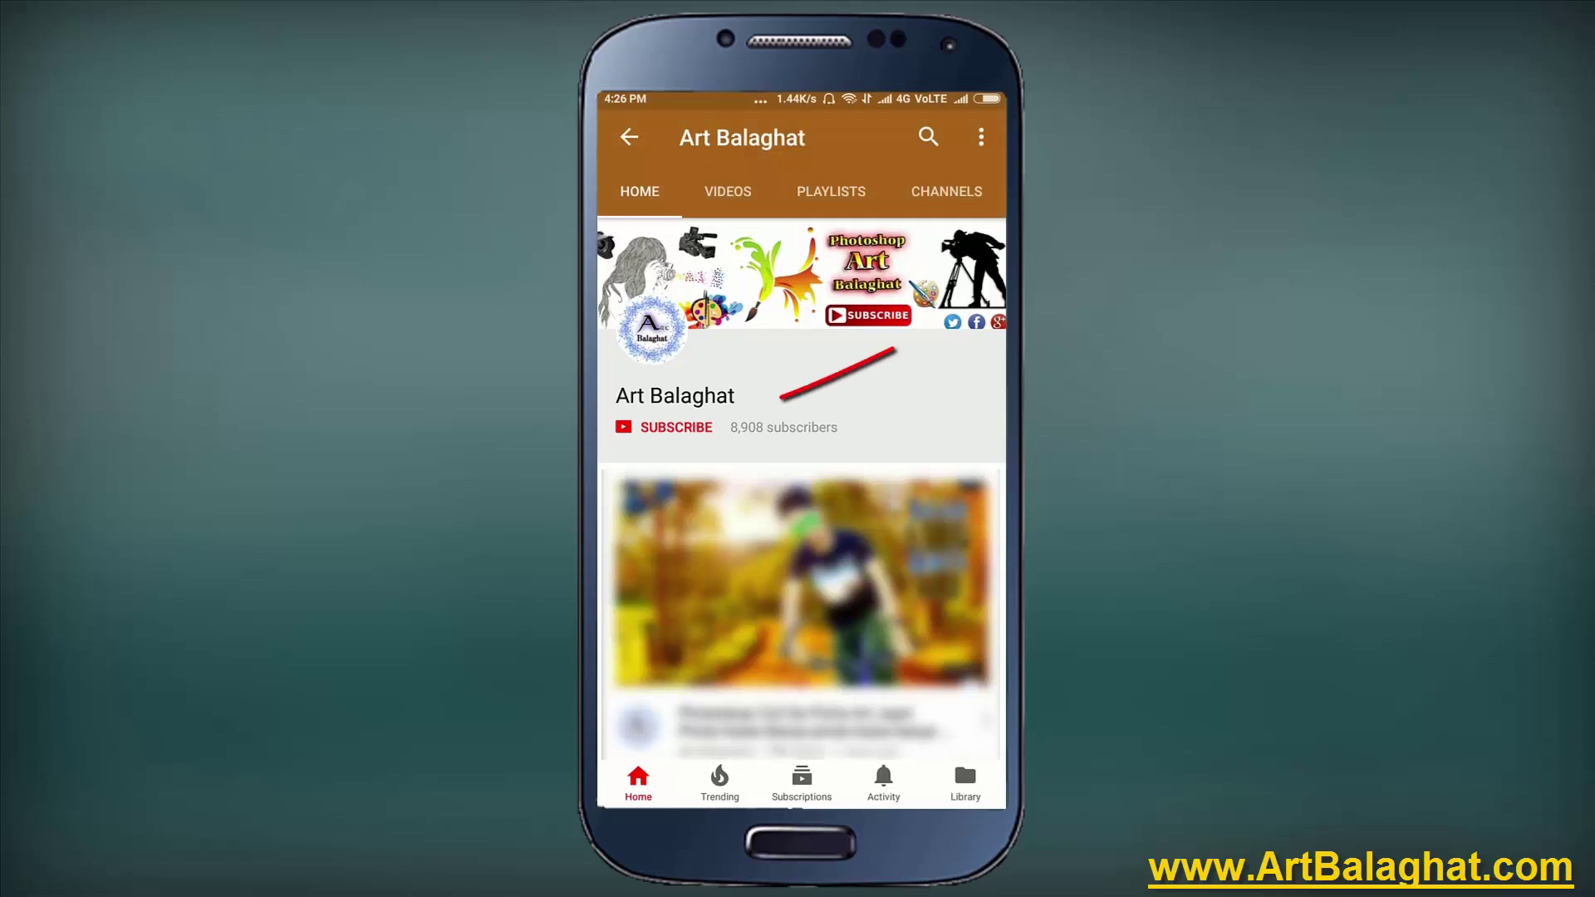
# Subscribe to the Art Balaghat channel and choose its bell notification setting
pyautogui.click(665, 427)
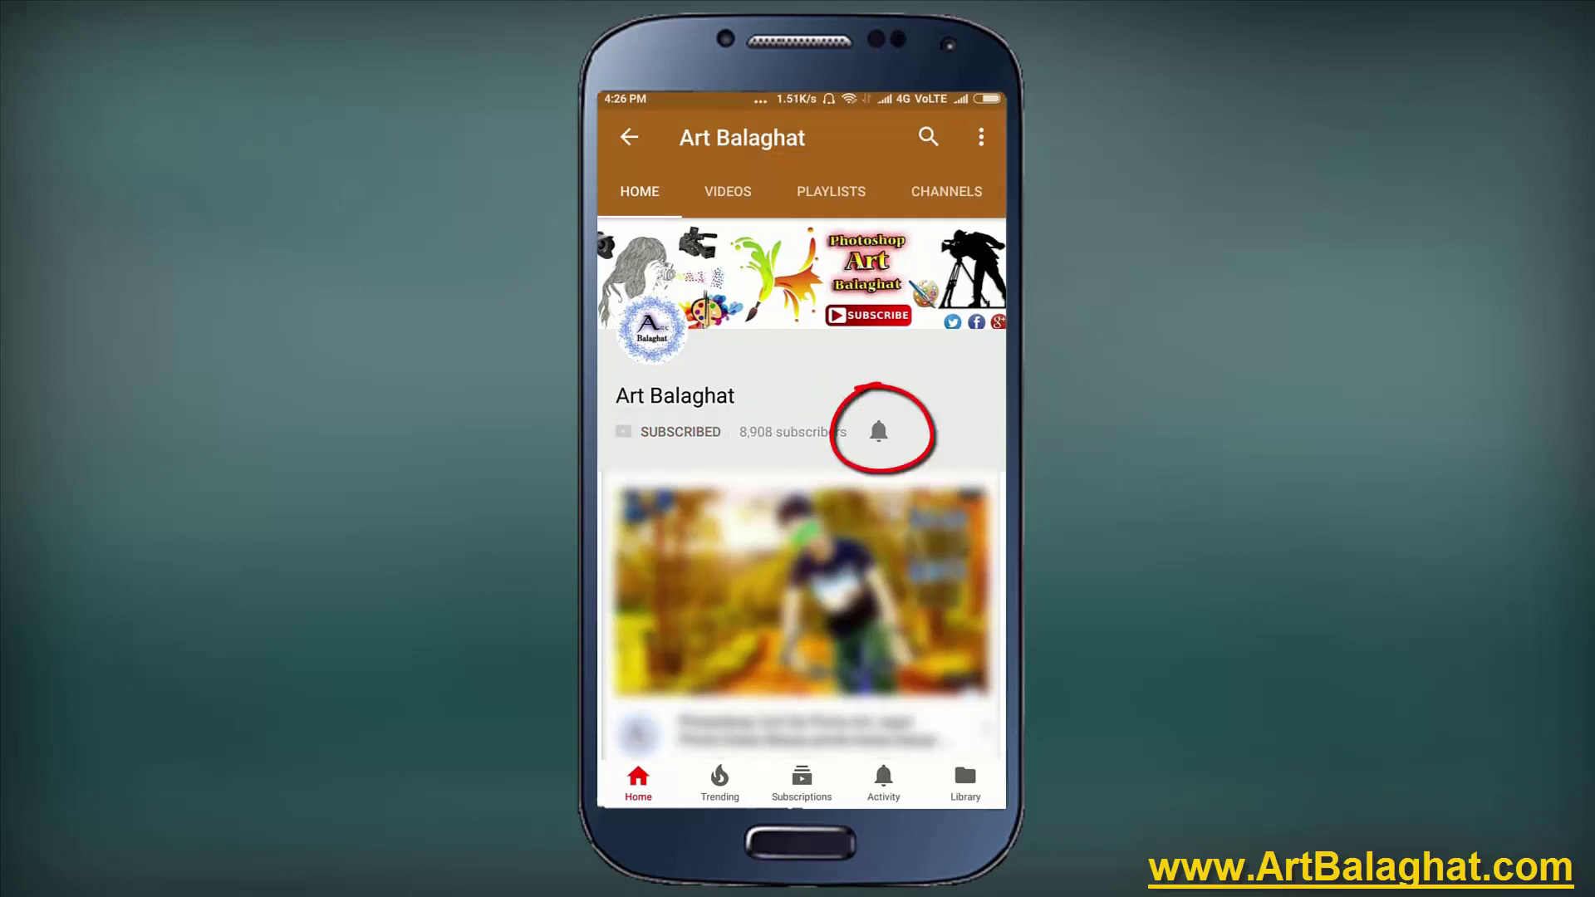
pyautogui.click(862, 414)
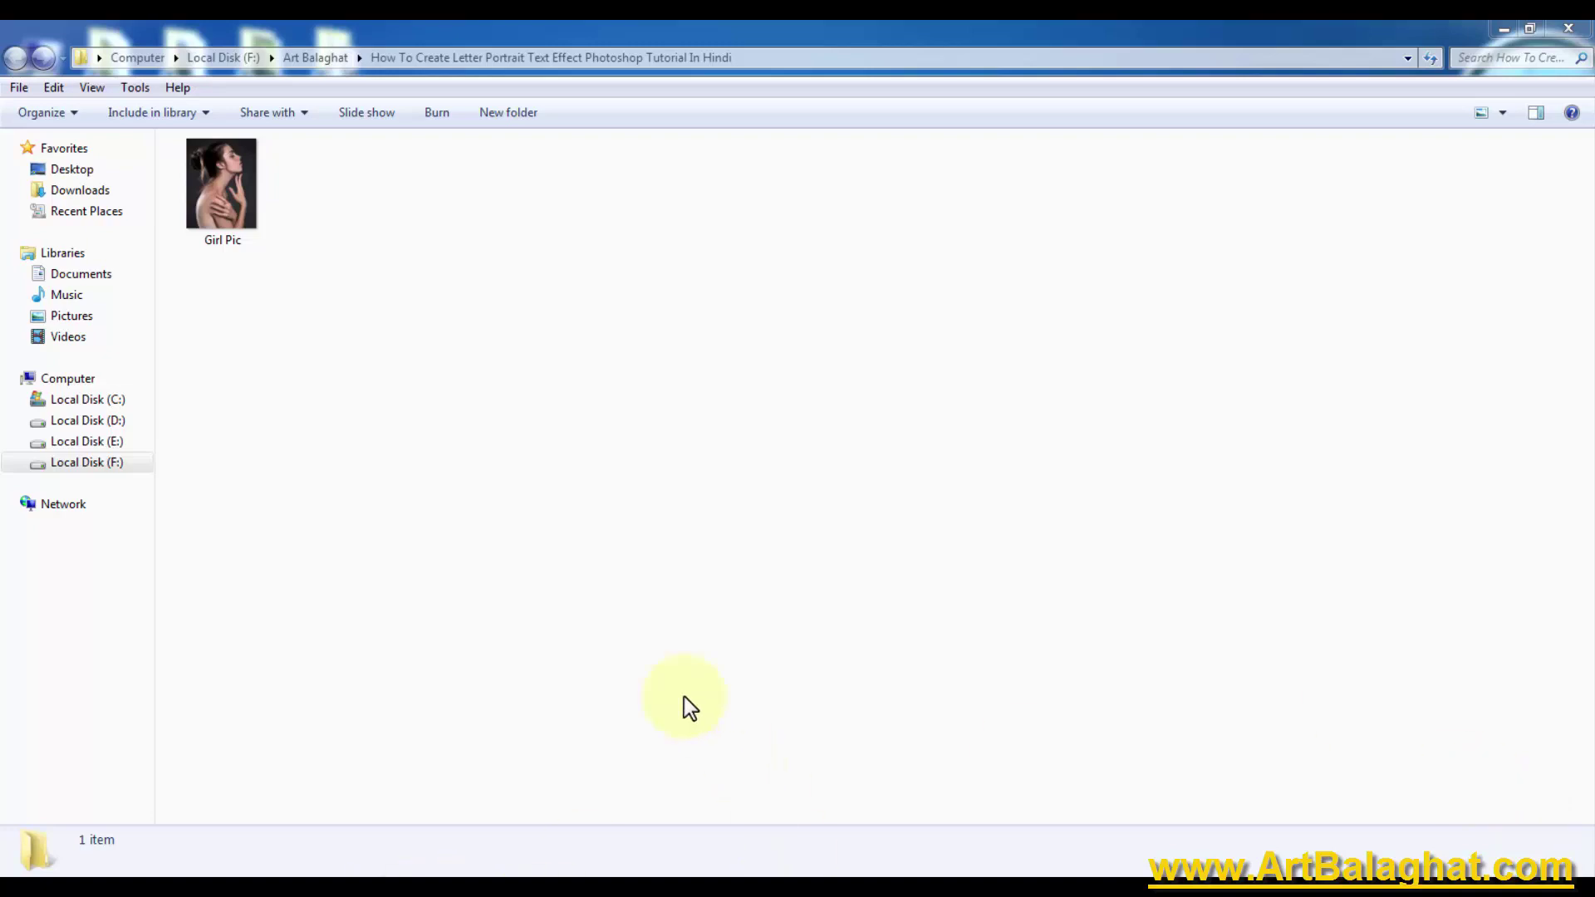
# Carry the Girl Pic image out of the tutorial folder toward the Photoshop window
pyautogui.click(677, 661)
pyautogui.click(517, 382)
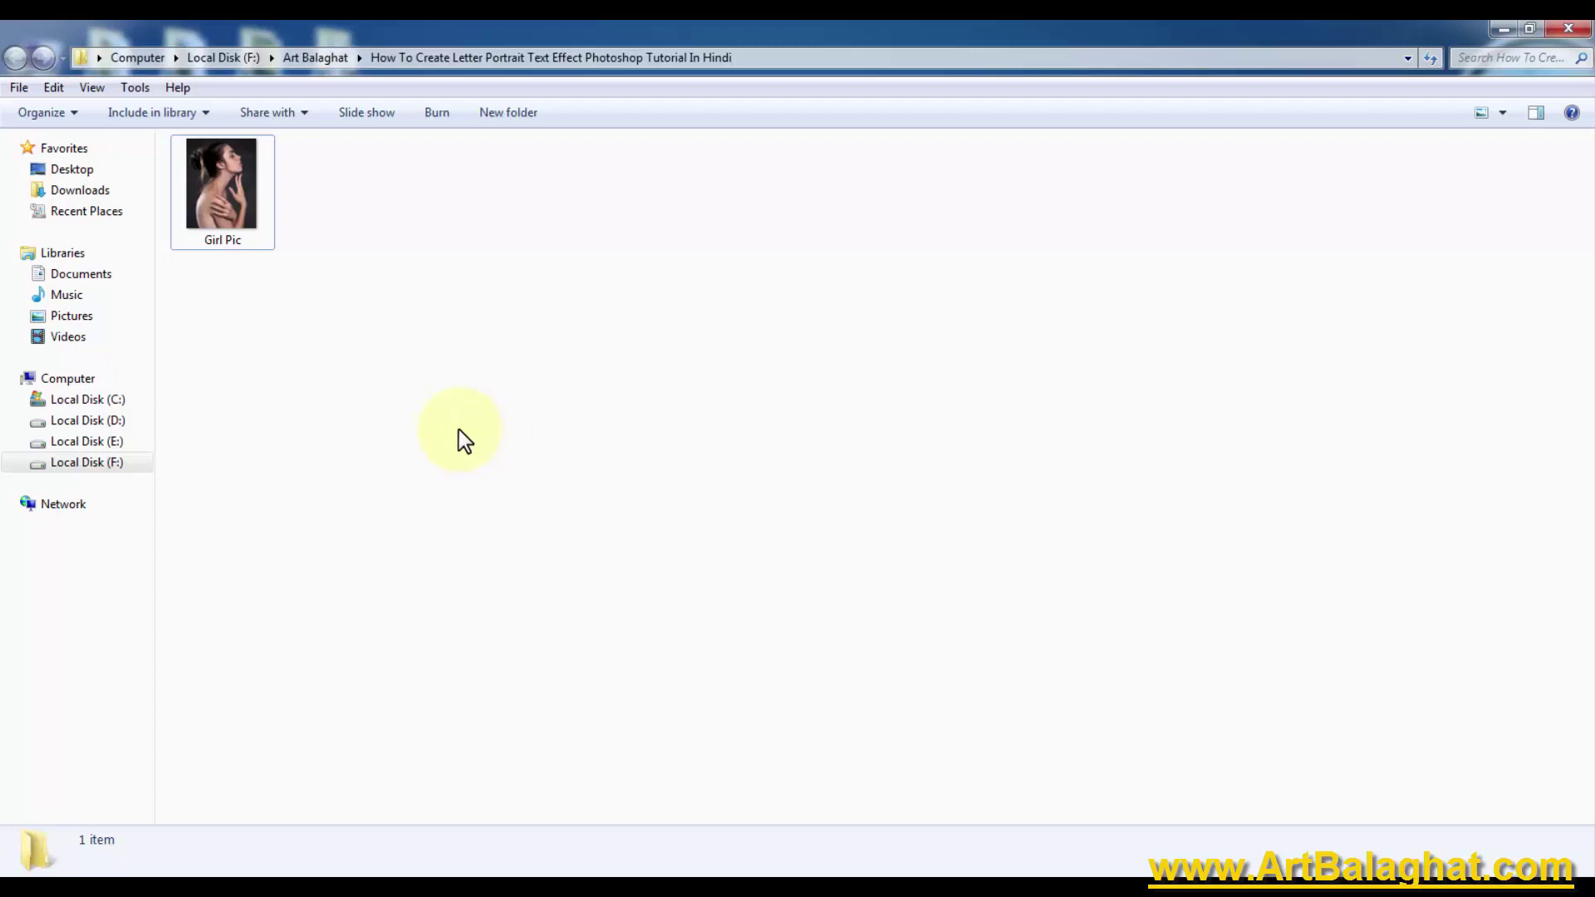
pyautogui.moveTo(221, 208); pyautogui.dragTo(721, 568)
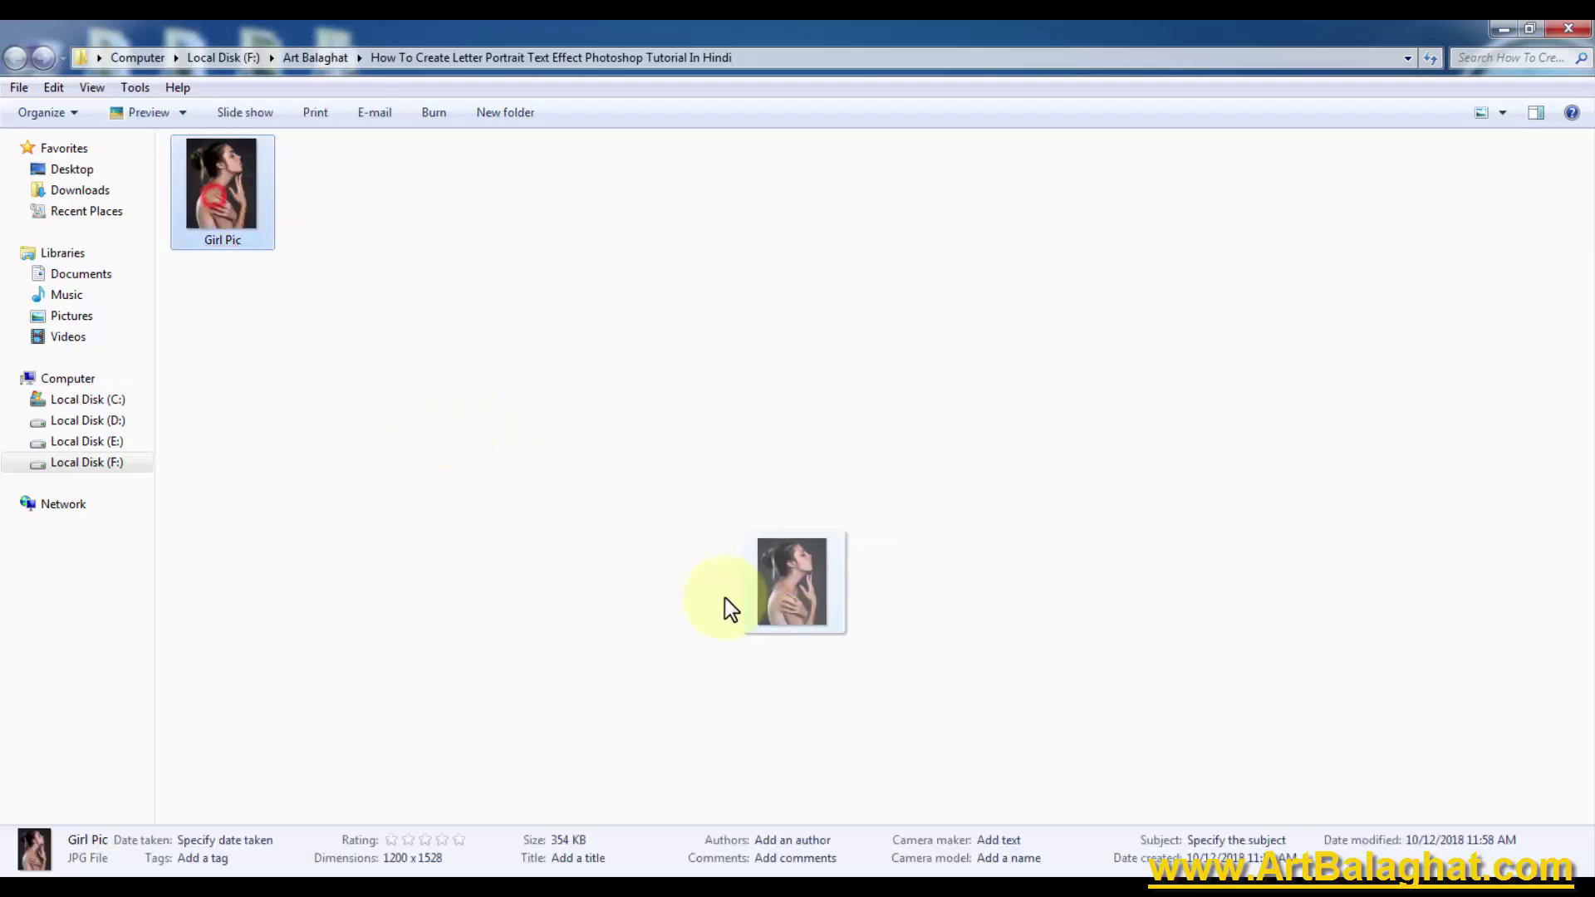
pyautogui.click(721, 568)
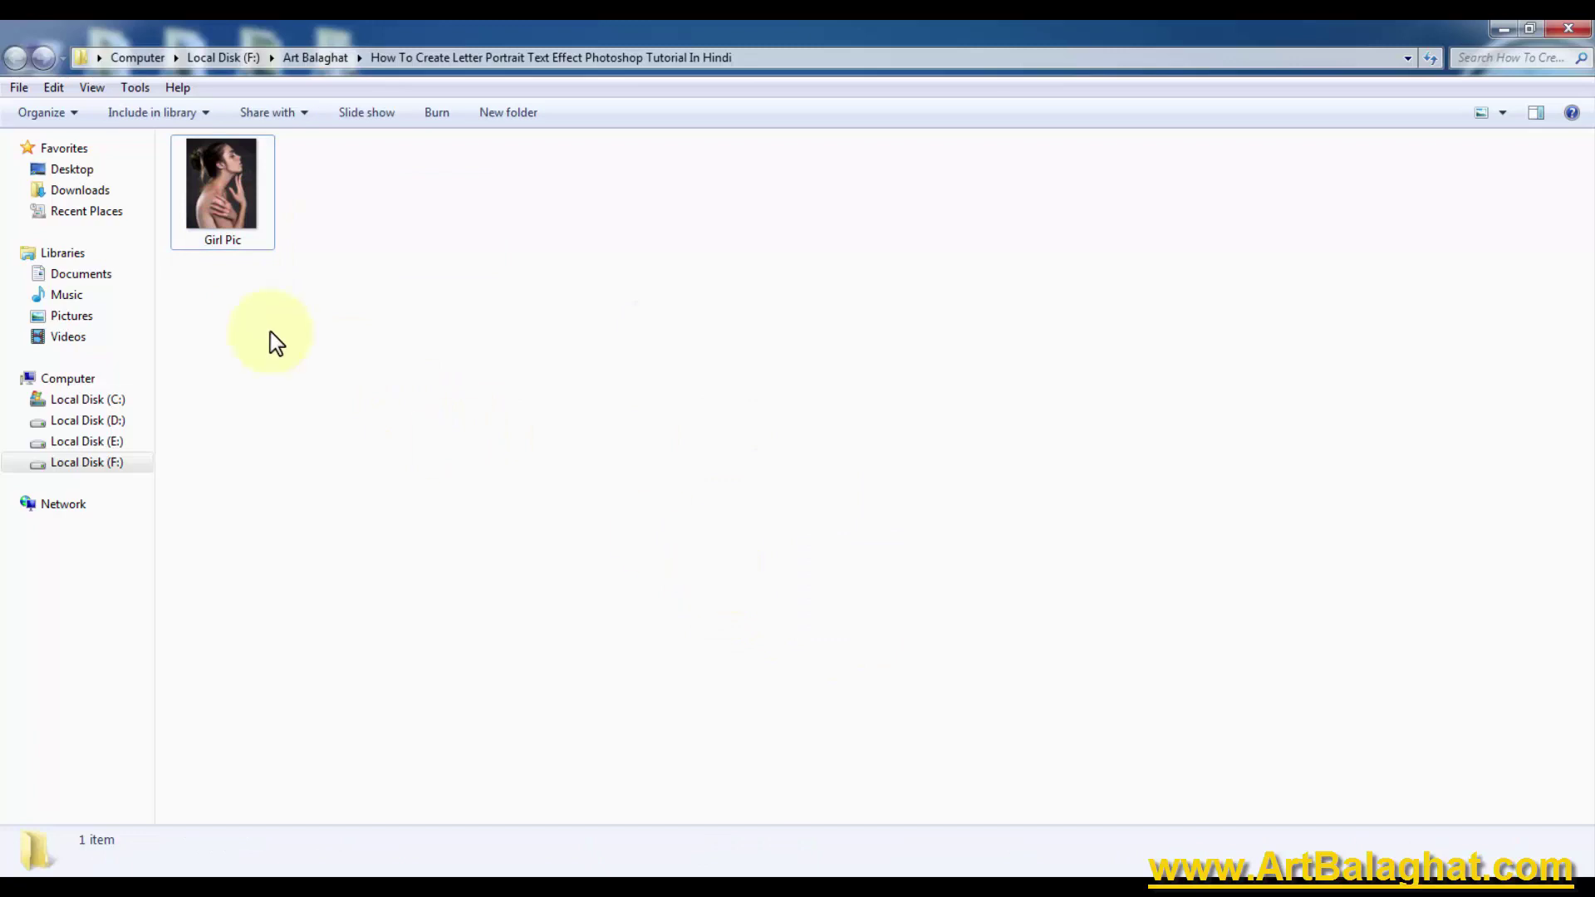
pyautogui.moveTo(219, 226); pyautogui.dragTo(531, 840)
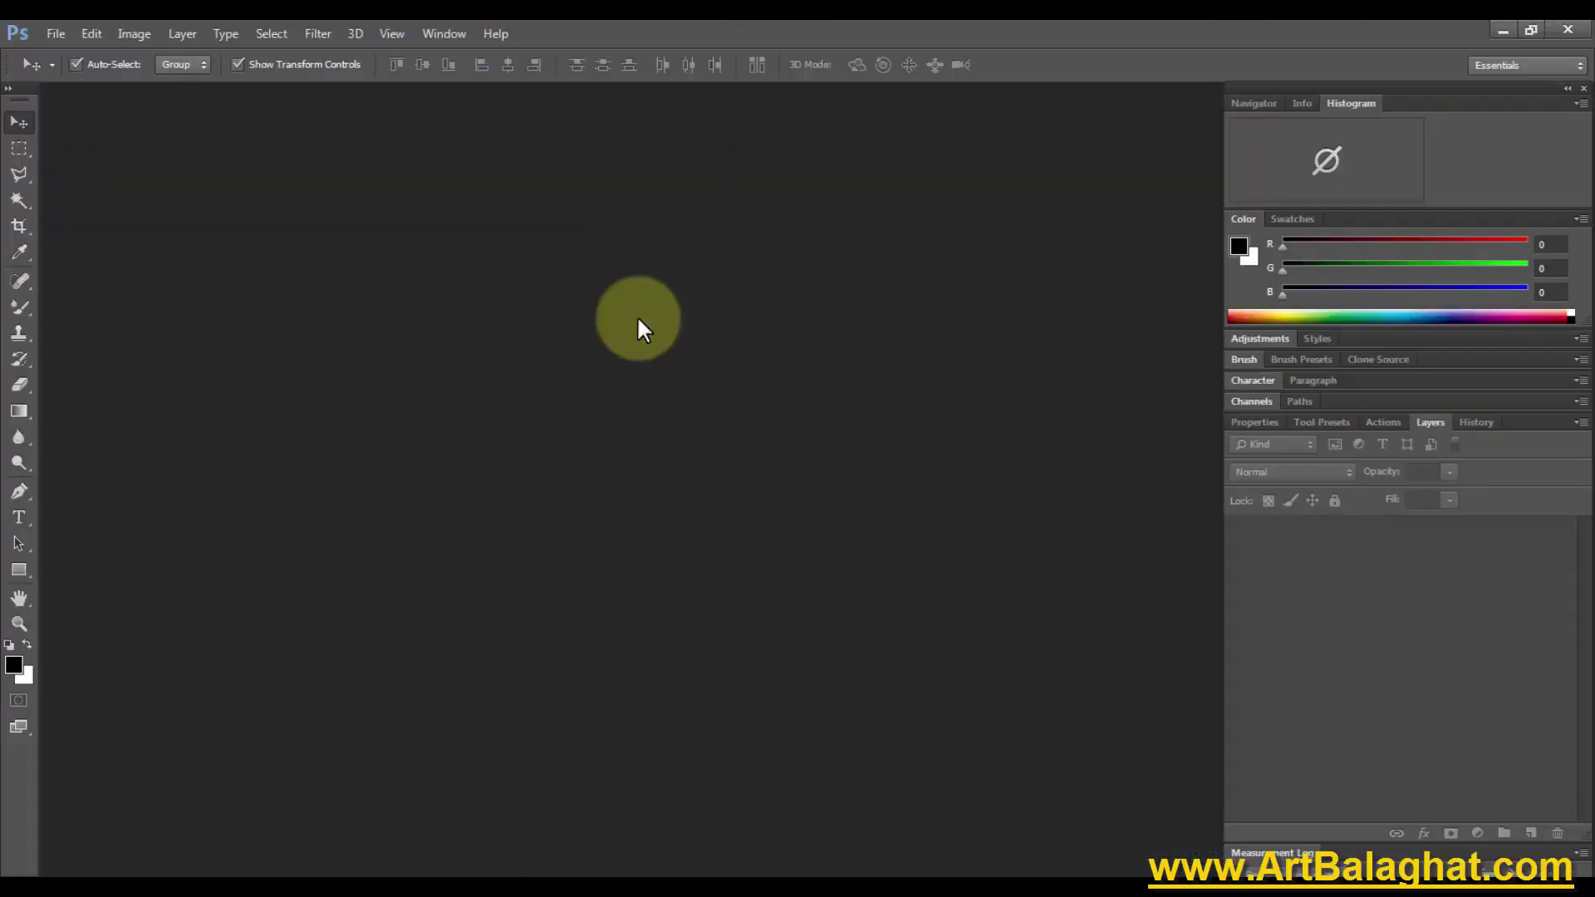
# Open Girl Pic.jpg in Photoshop and settle its document window in the workspace
pyautogui.moveTo(532, 839); pyautogui.dragTo(604, 322)
pyautogui.moveTo(306, 98)
pyautogui.mouseDown()
pyautogui.moveTo(558, 202)
pyautogui.moveTo(791, 187)
pyautogui.moveTo(584, 177)
pyautogui.mouseUp()
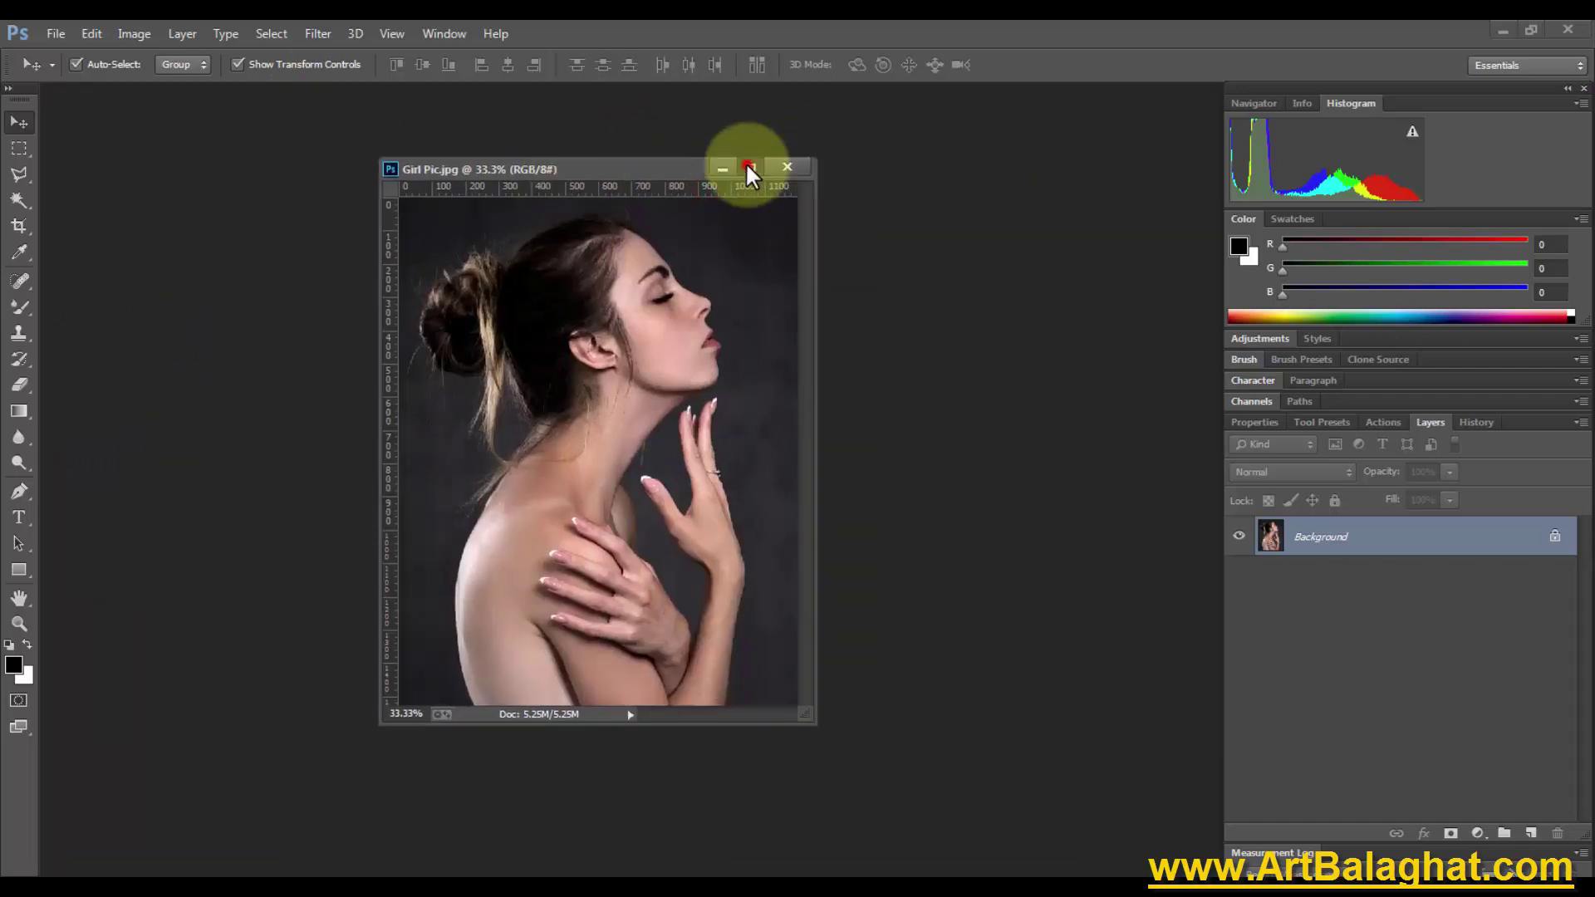
pyautogui.click(751, 172)
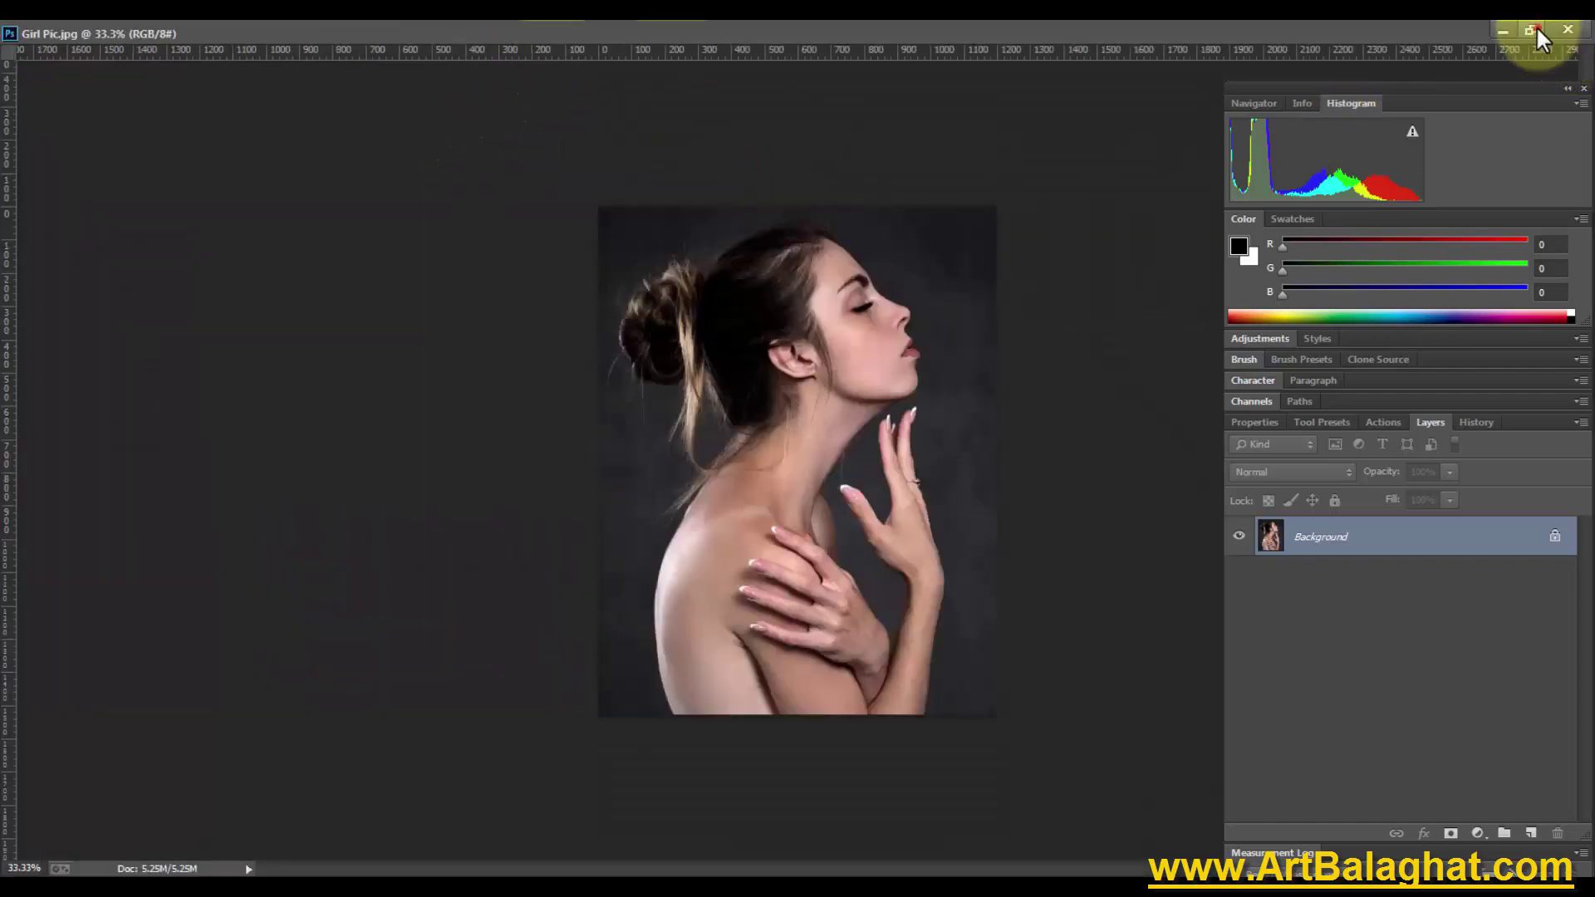
pyautogui.click(1531, 30)
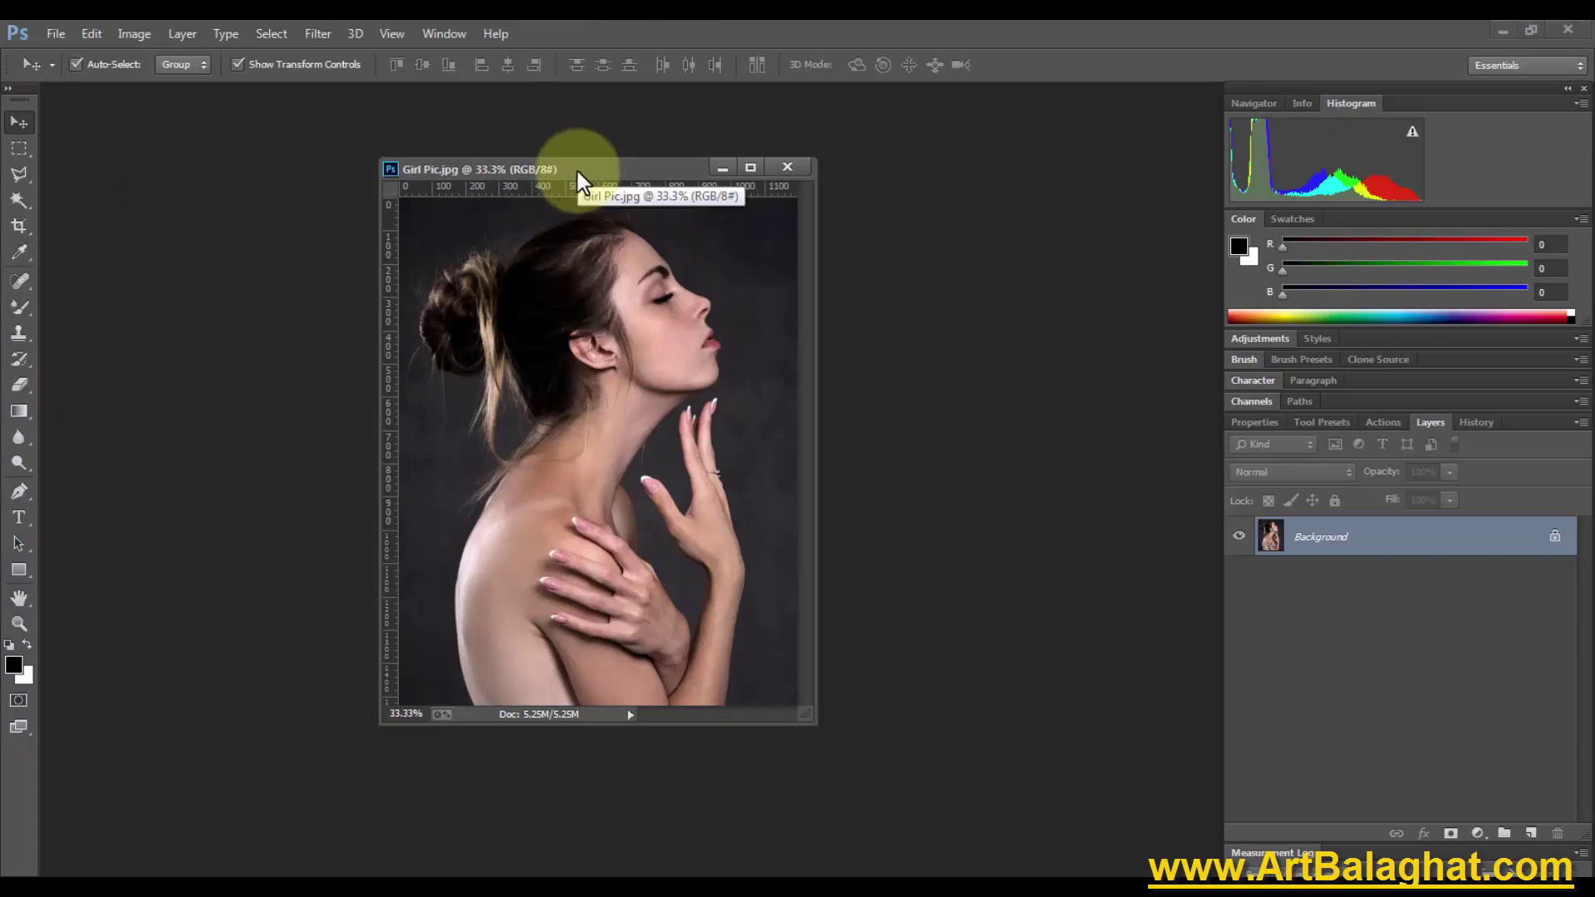
pyautogui.moveTo(578, 171); pyautogui.dragTo(611, 93)
# Zoom into the hair bun, then fit the whole photo on screen
pyautogui.rightClick(914, 490)
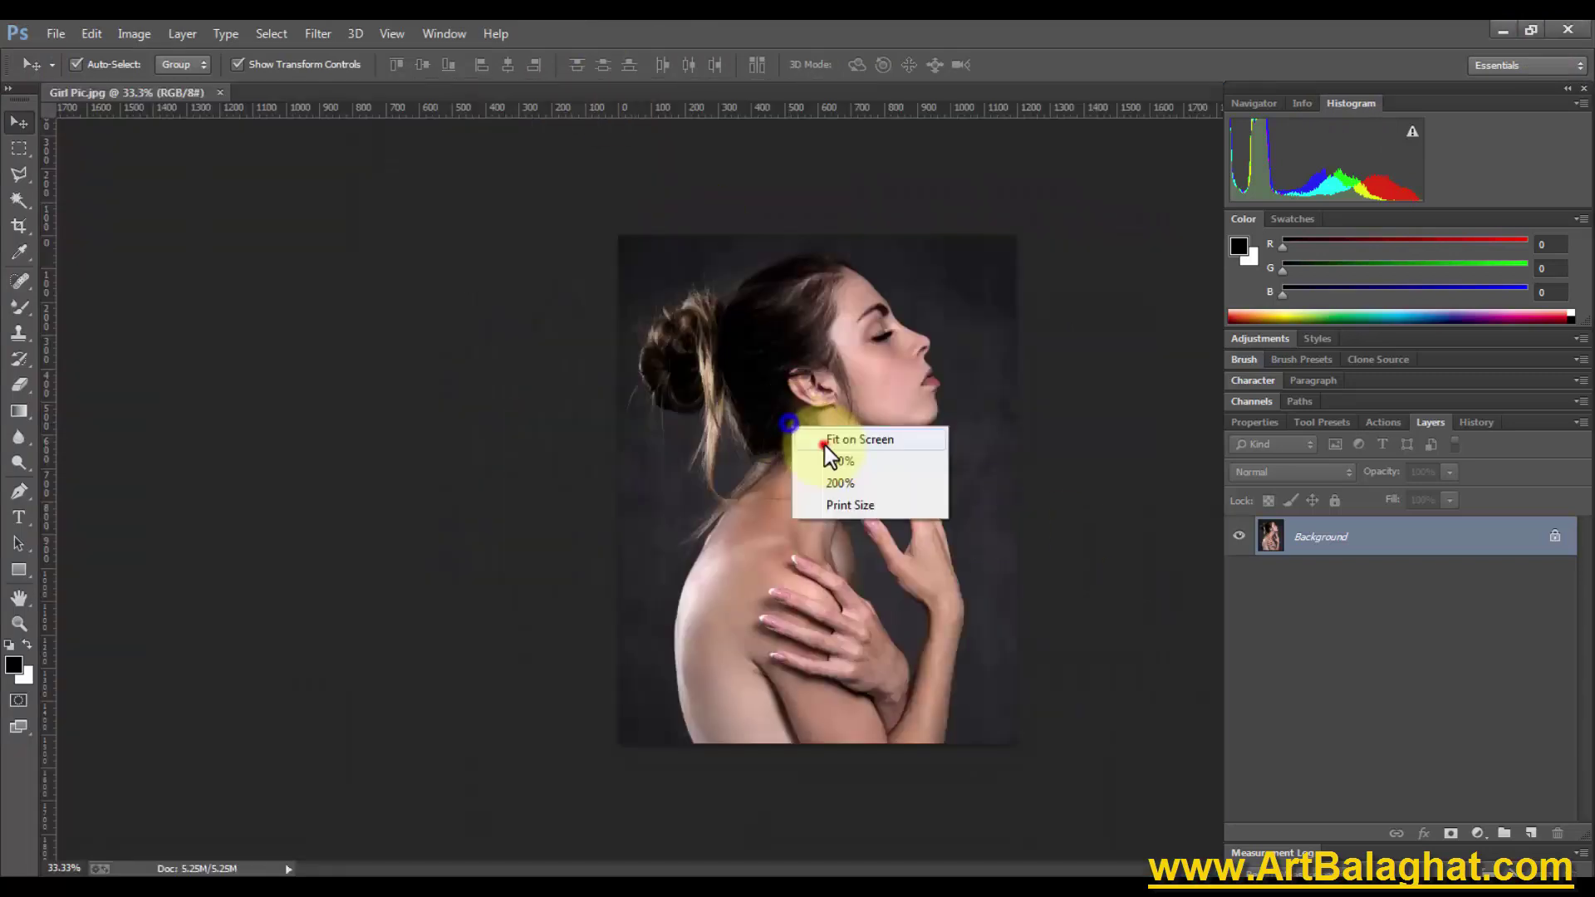
pyautogui.click(826, 438)
pyautogui.moveTo(626, 257)
pyautogui.mouseDown()
pyautogui.moveTo(825, 413)
pyautogui.moveTo(890, 374)
pyautogui.mouseUp()
pyautogui.keyDown('alt'); pyautogui.click(752, 366); pyautogui.keyUp('alt')
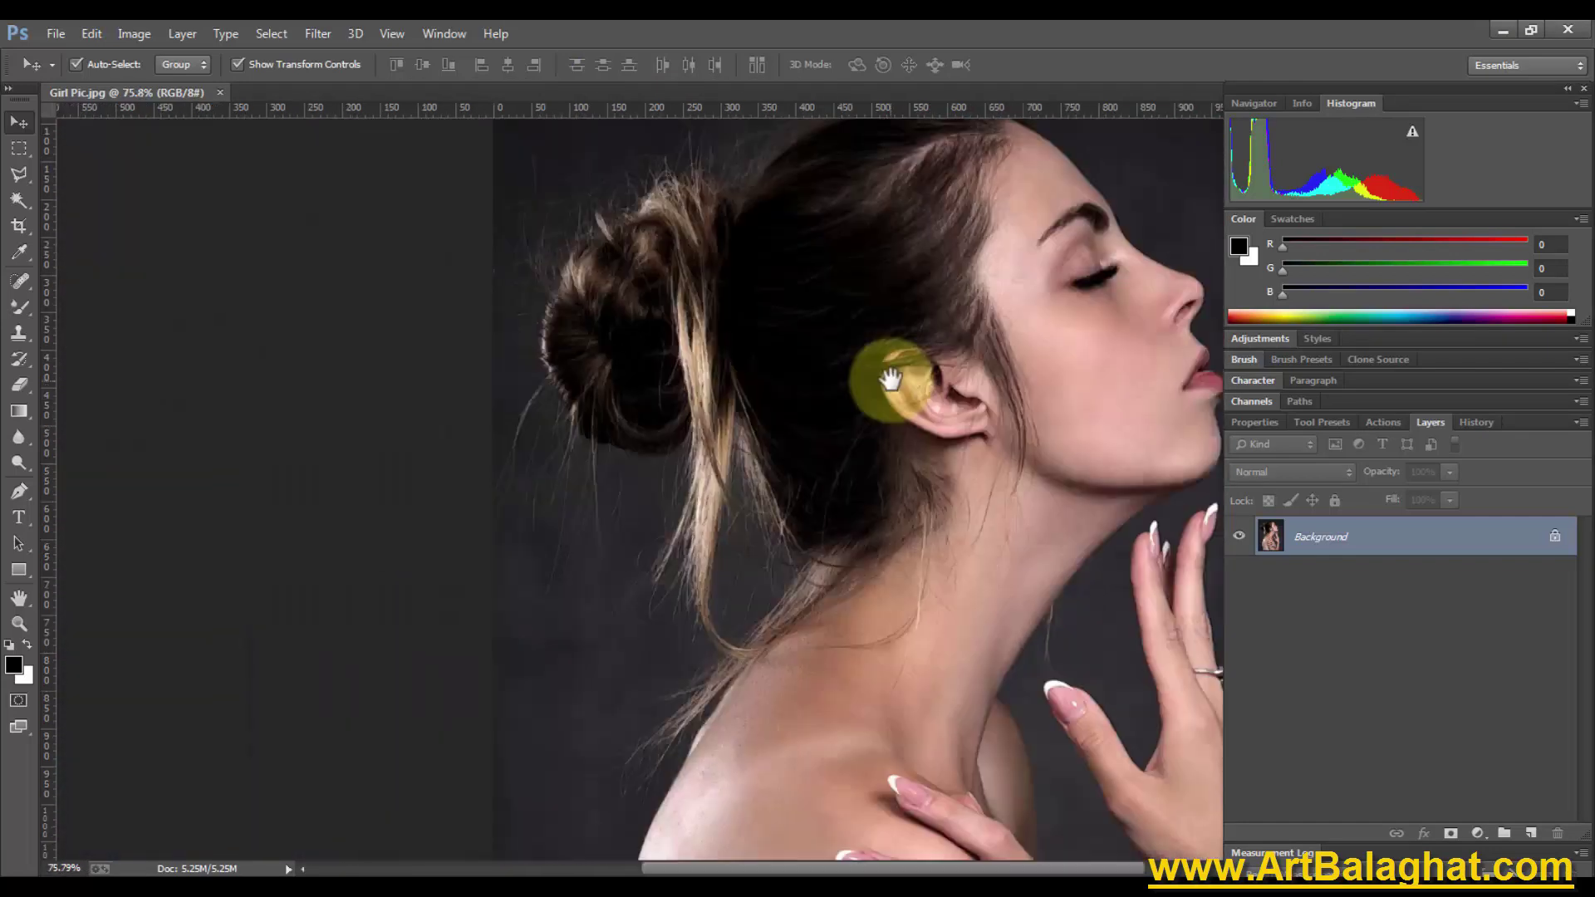
pyautogui.rightClick(890, 392)
pyautogui.click(901, 394)
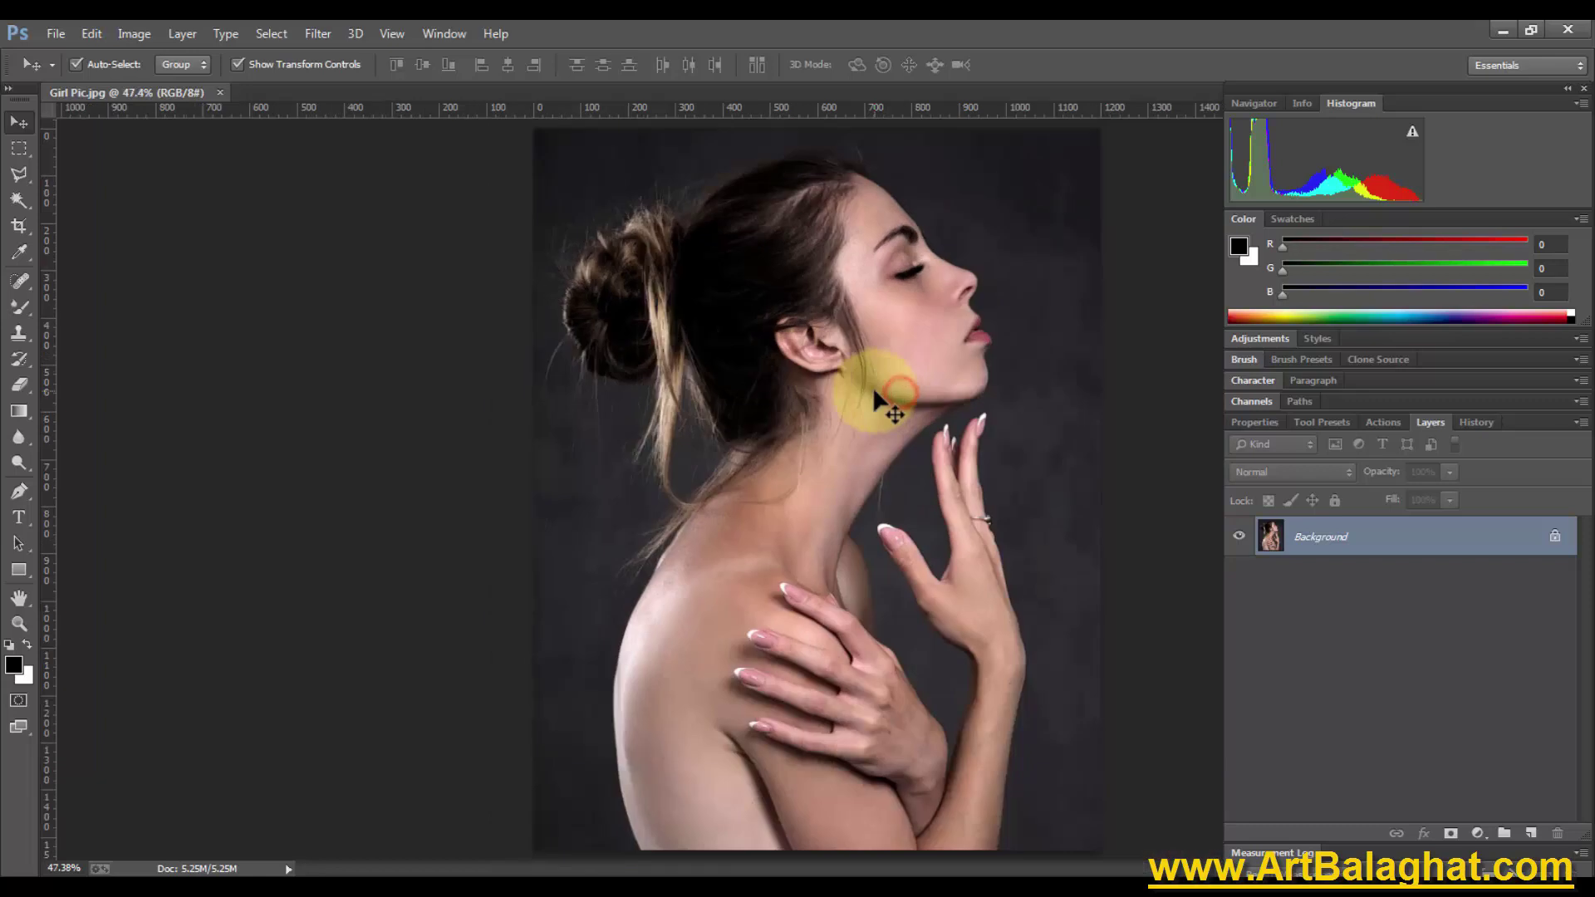
pyautogui.click(952, 380)
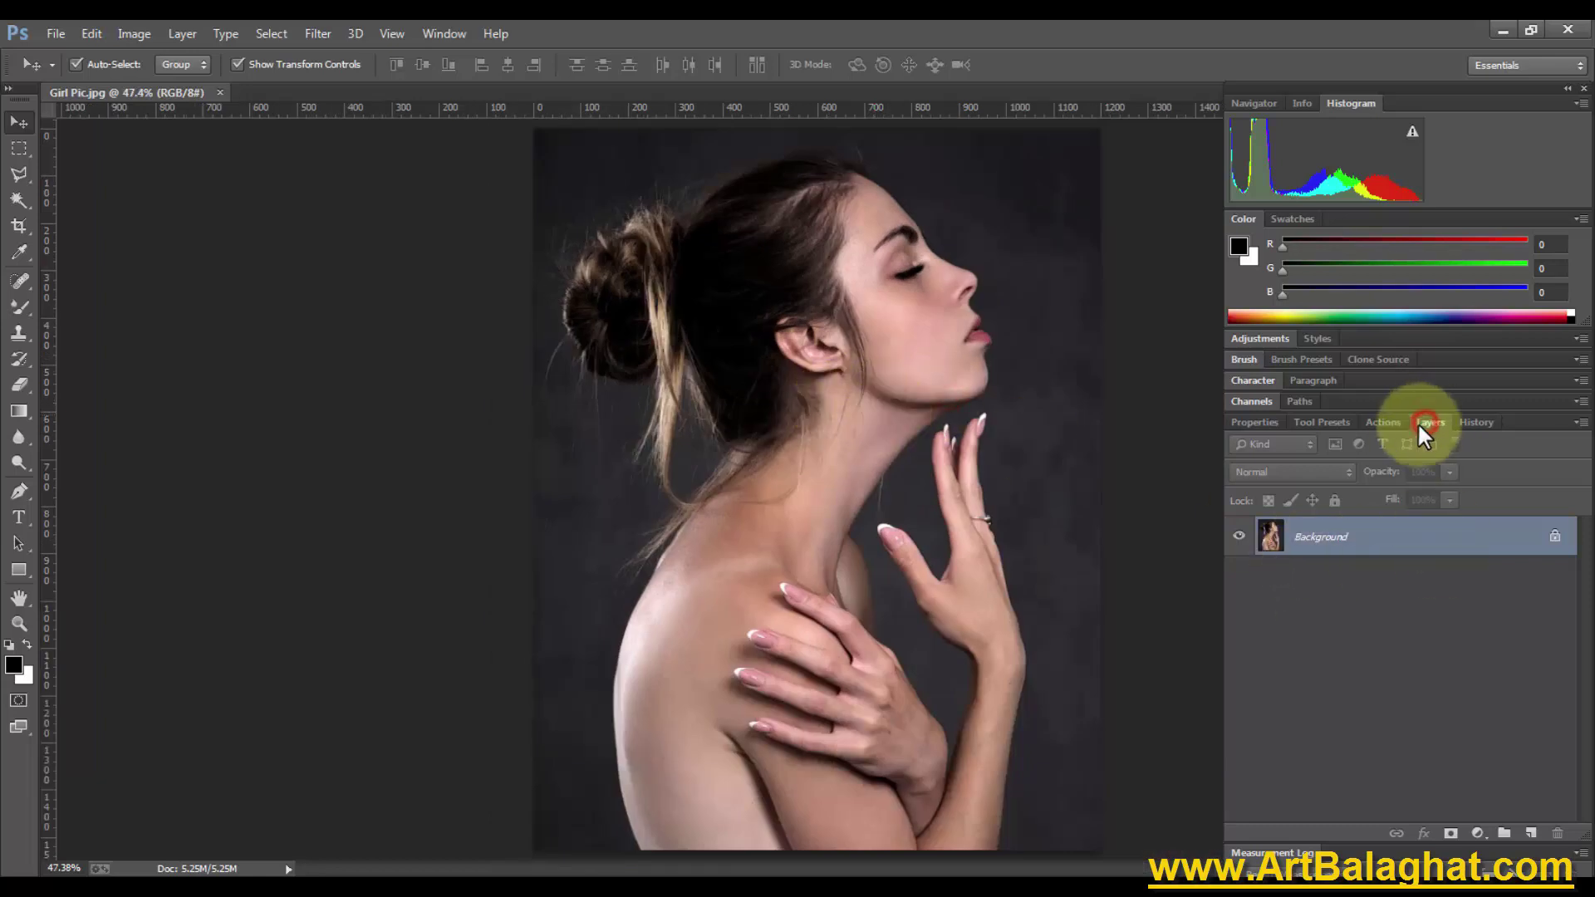
# Keep the Essentials workspace and look at the History and Actions panels before returning to Layers
pyautogui.click(435, 35)
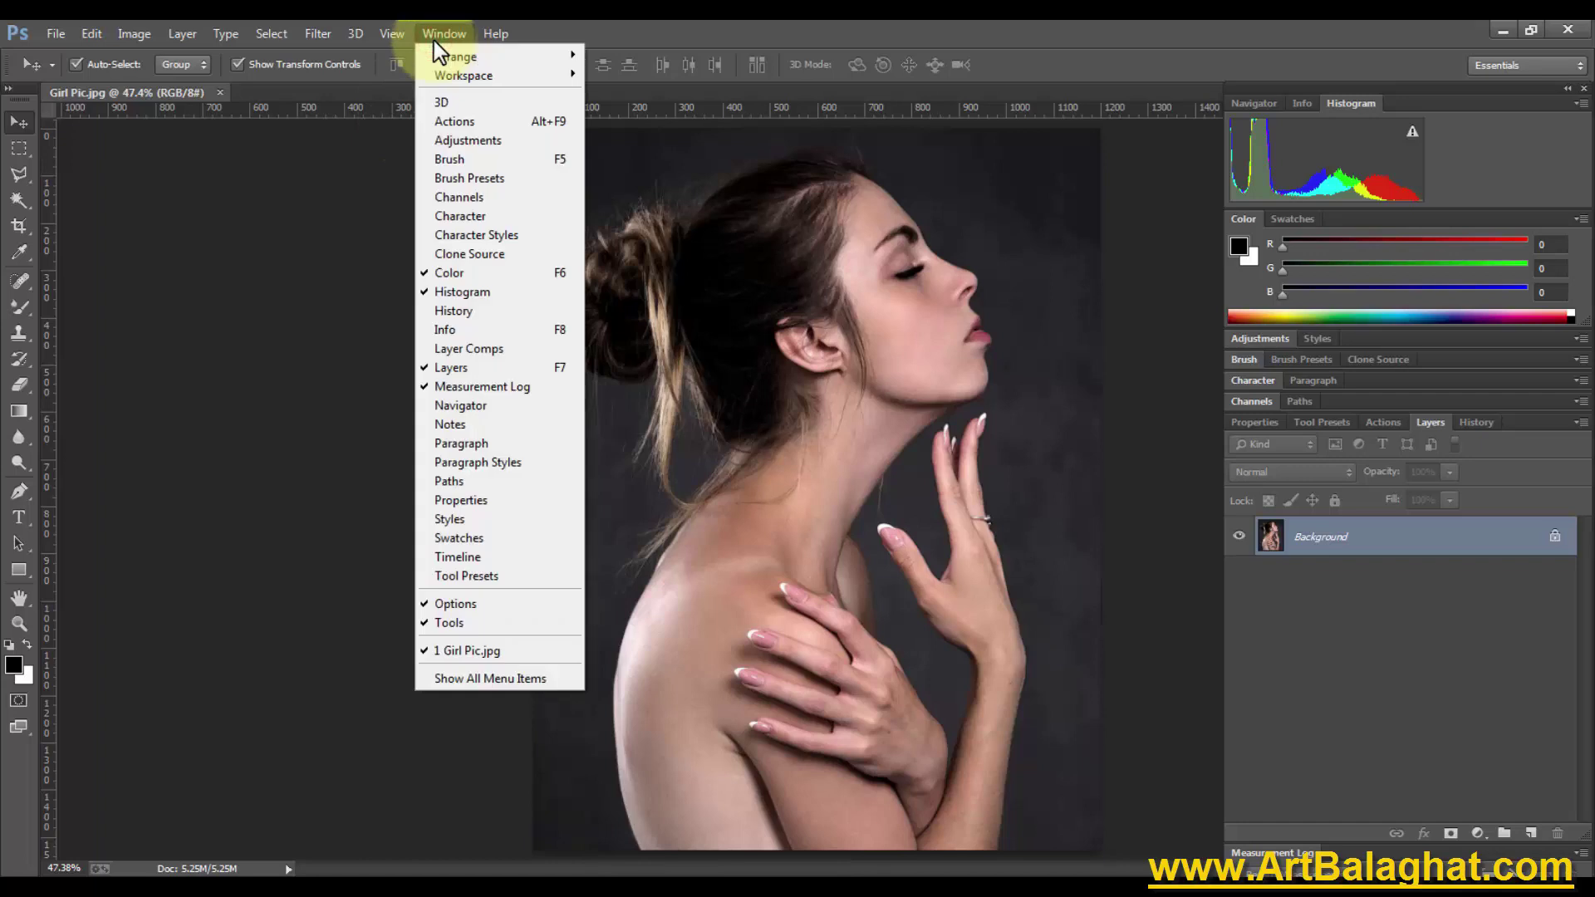
pyautogui.moveTo(464, 75)
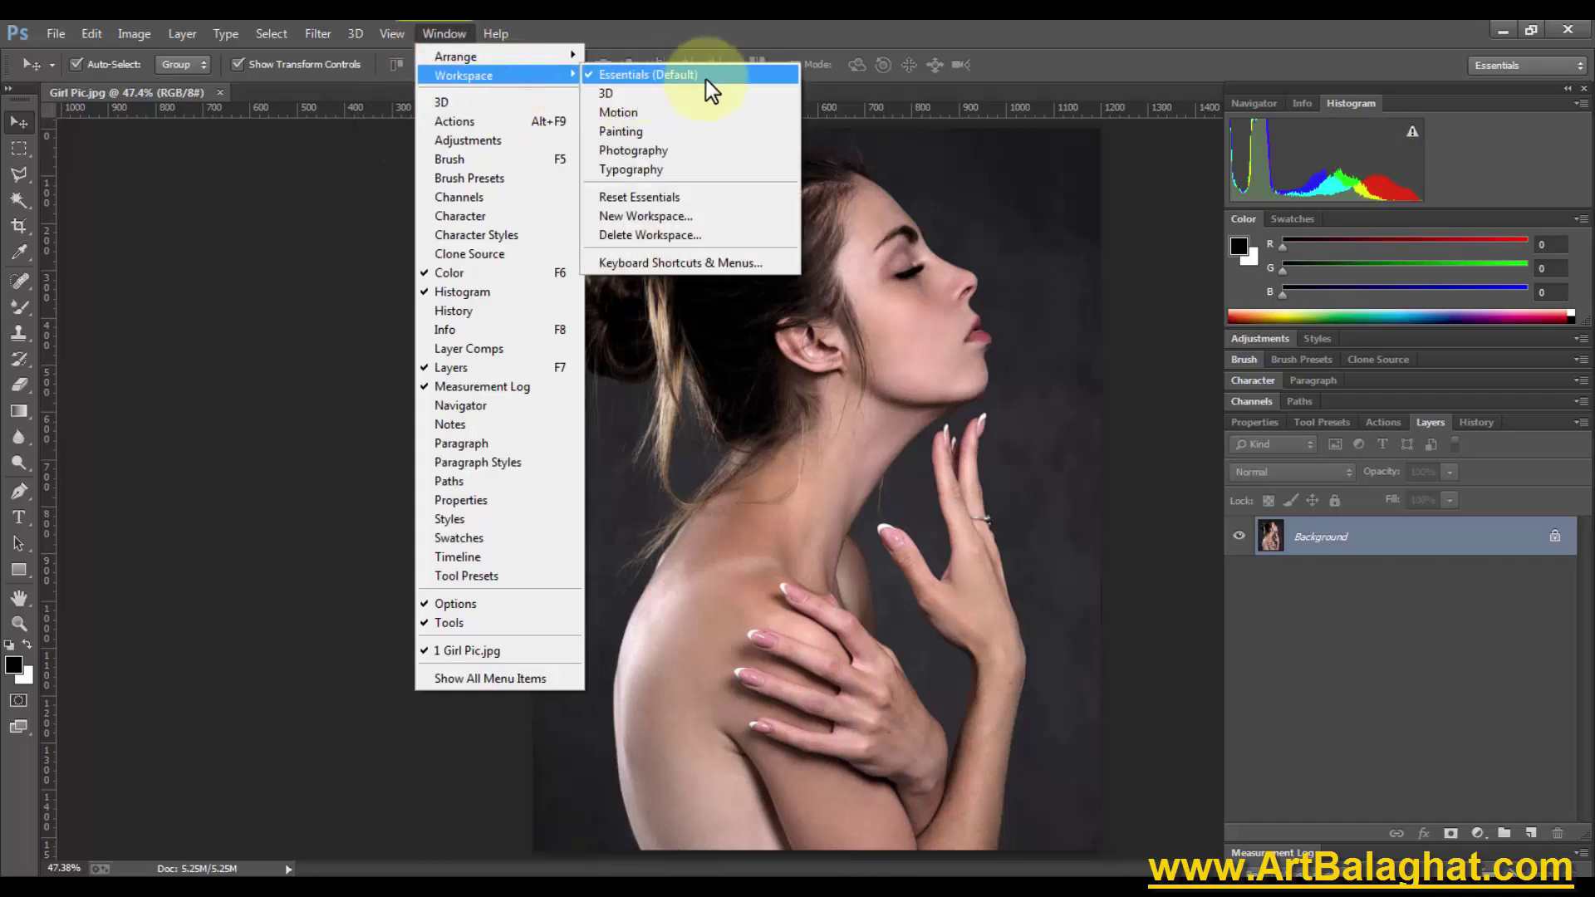
pyautogui.click(680, 77)
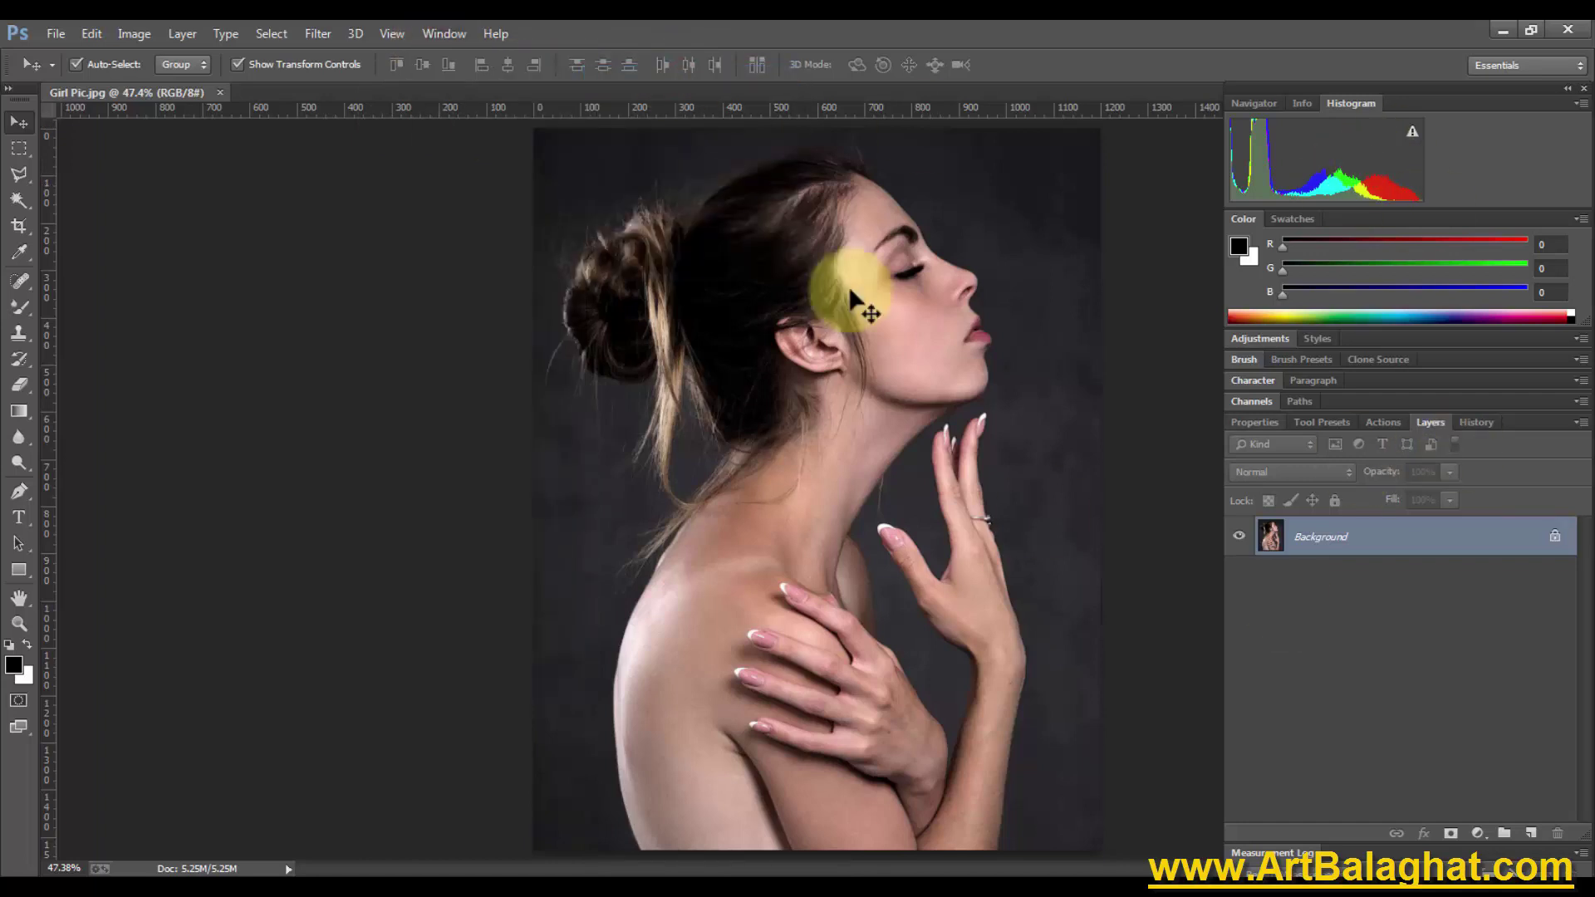
pyautogui.click(439, 33)
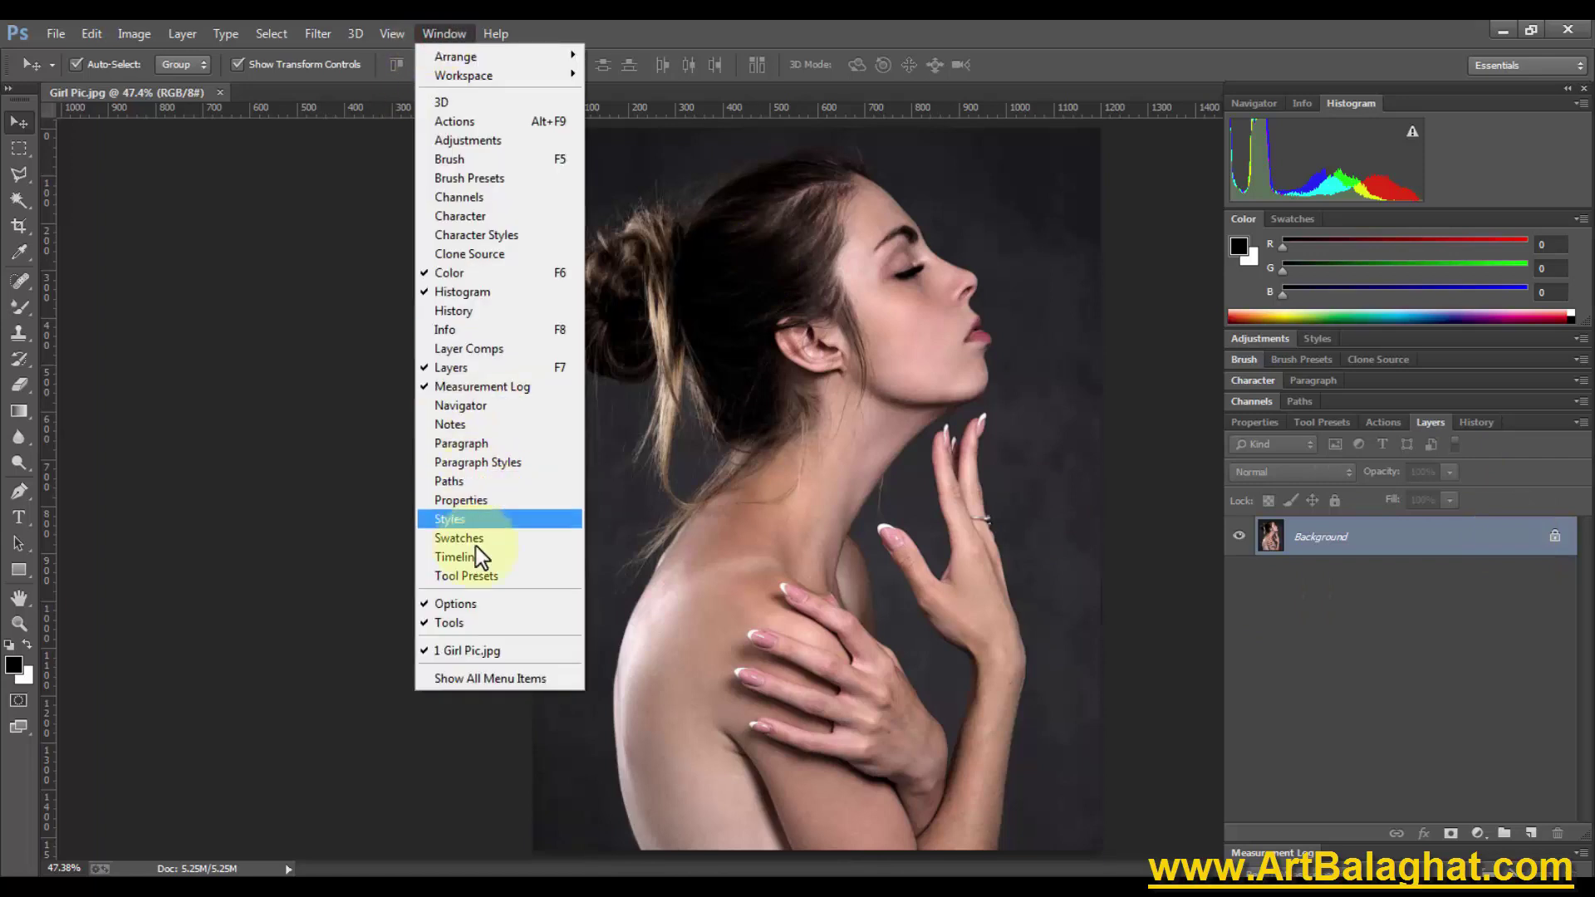
pyautogui.click(455, 310)
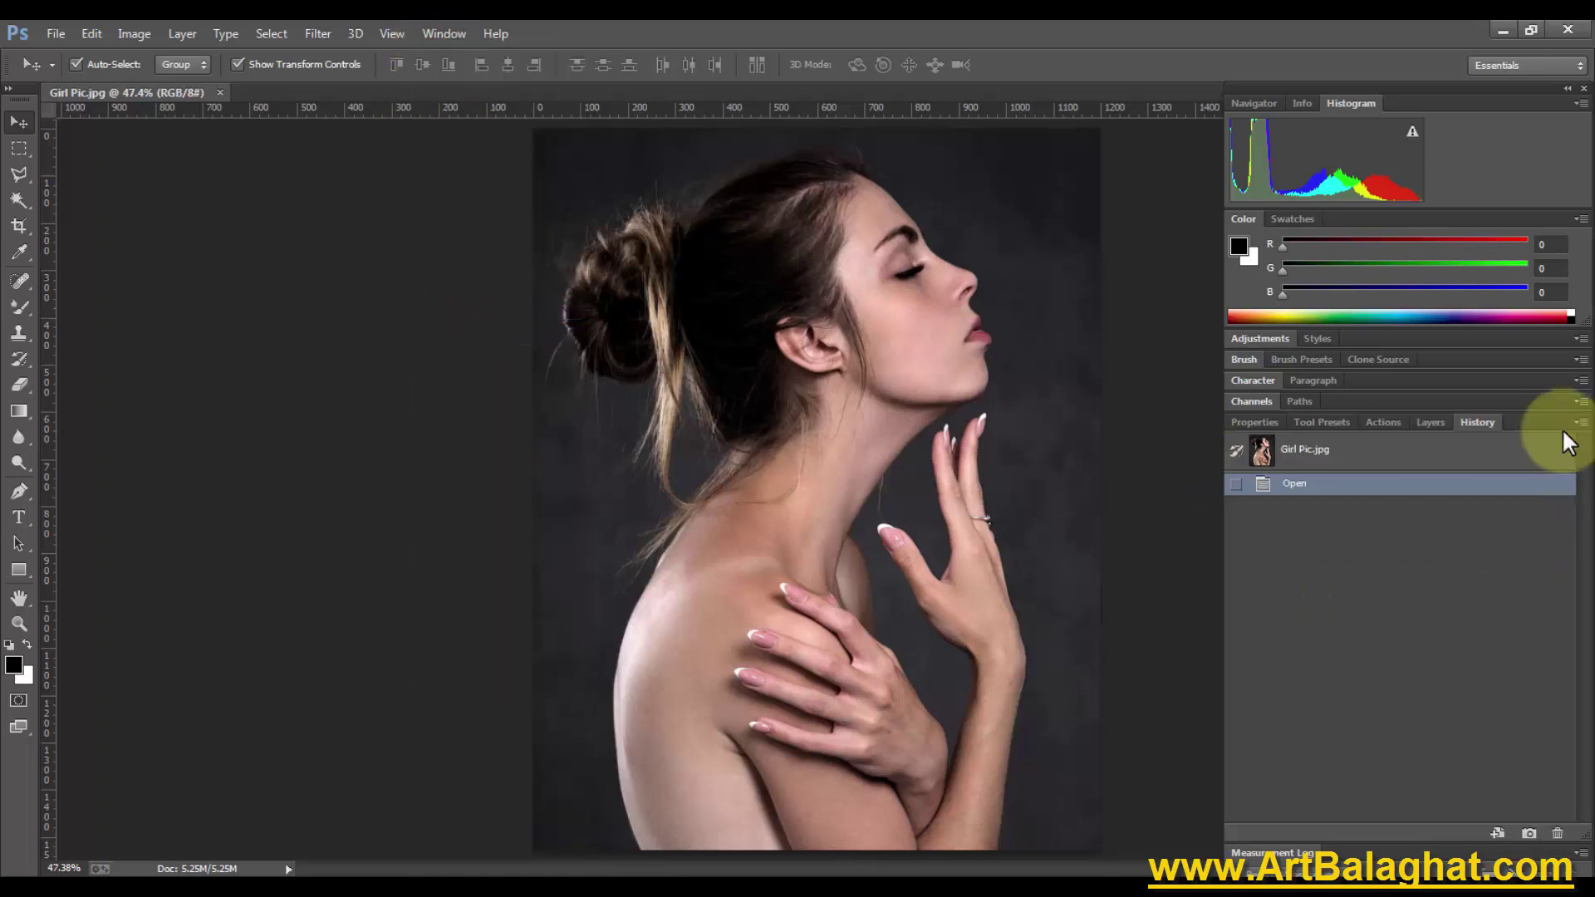
pyautogui.click(1428, 423)
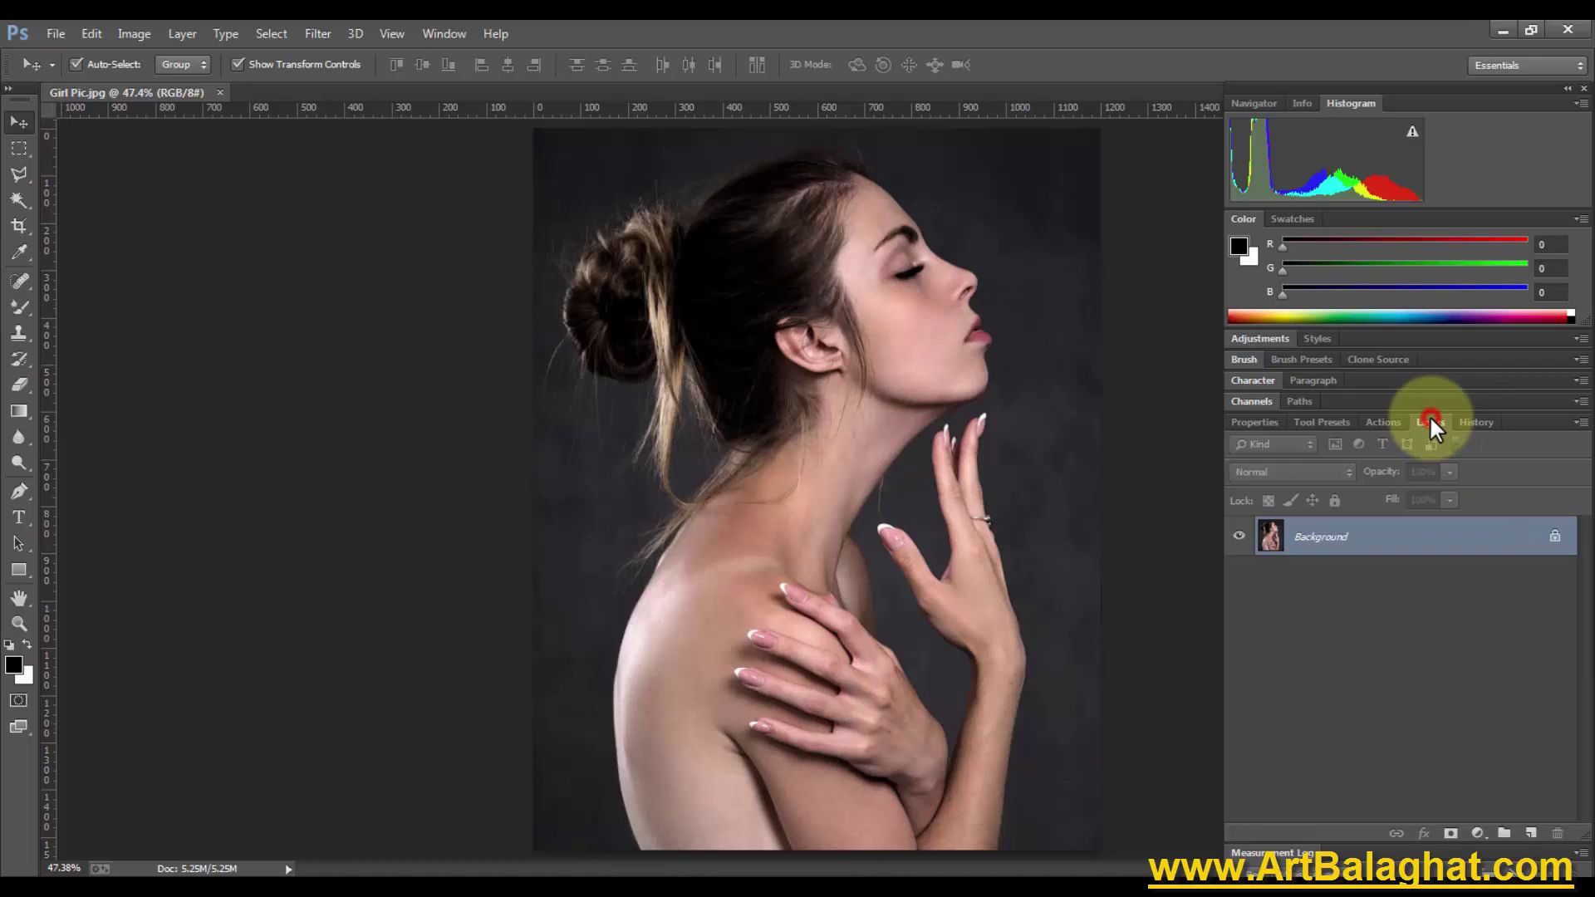
pyautogui.click(1381, 424)
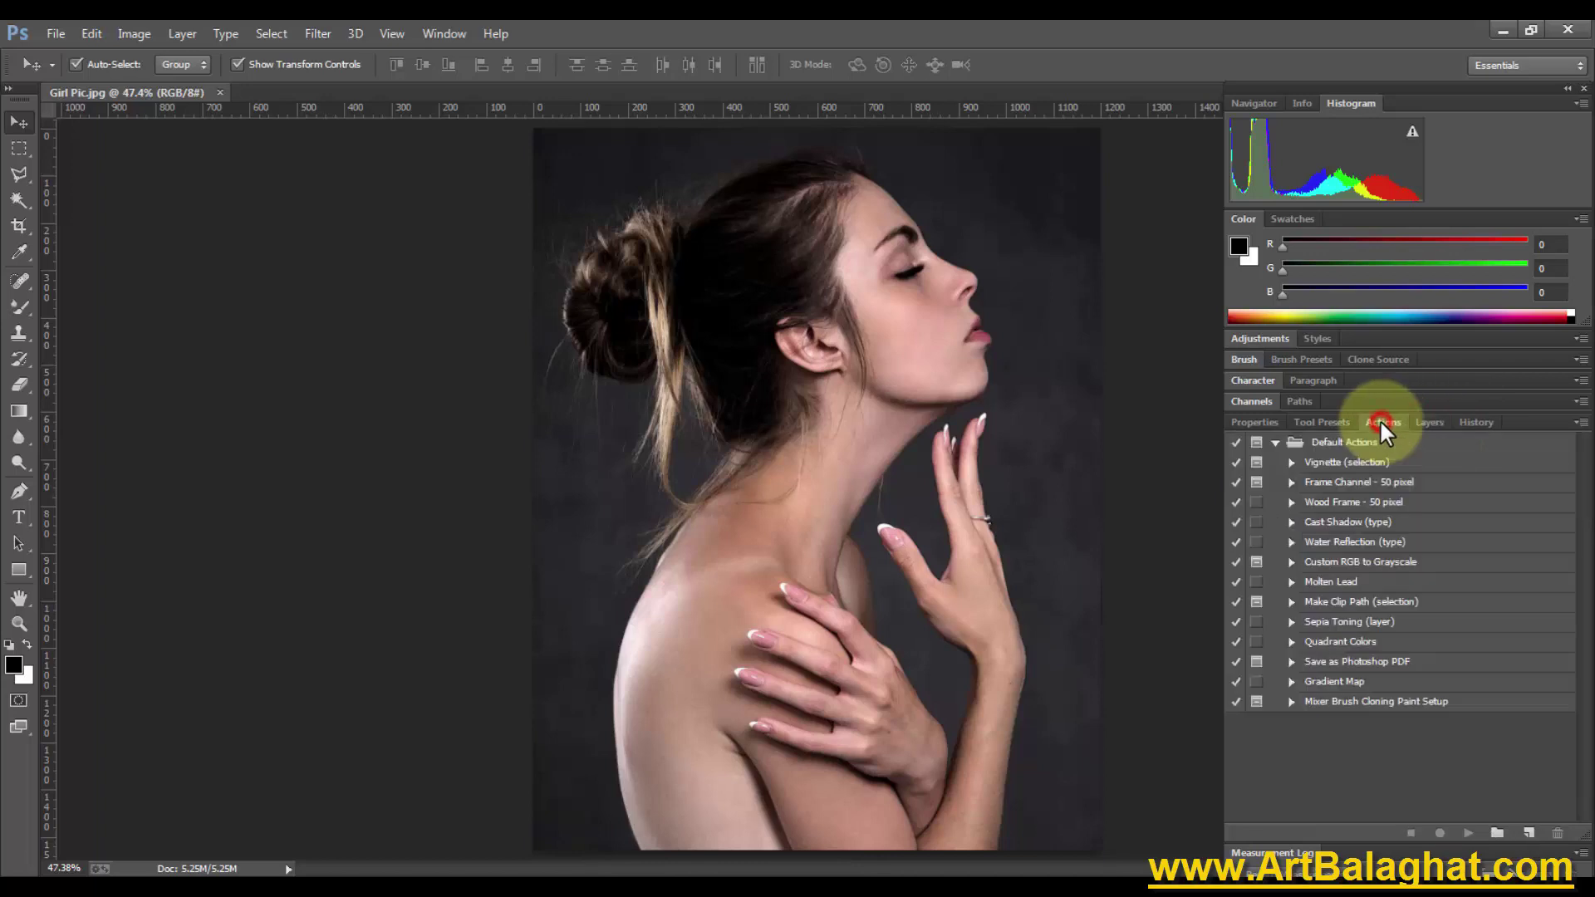
pyautogui.click(1435, 424)
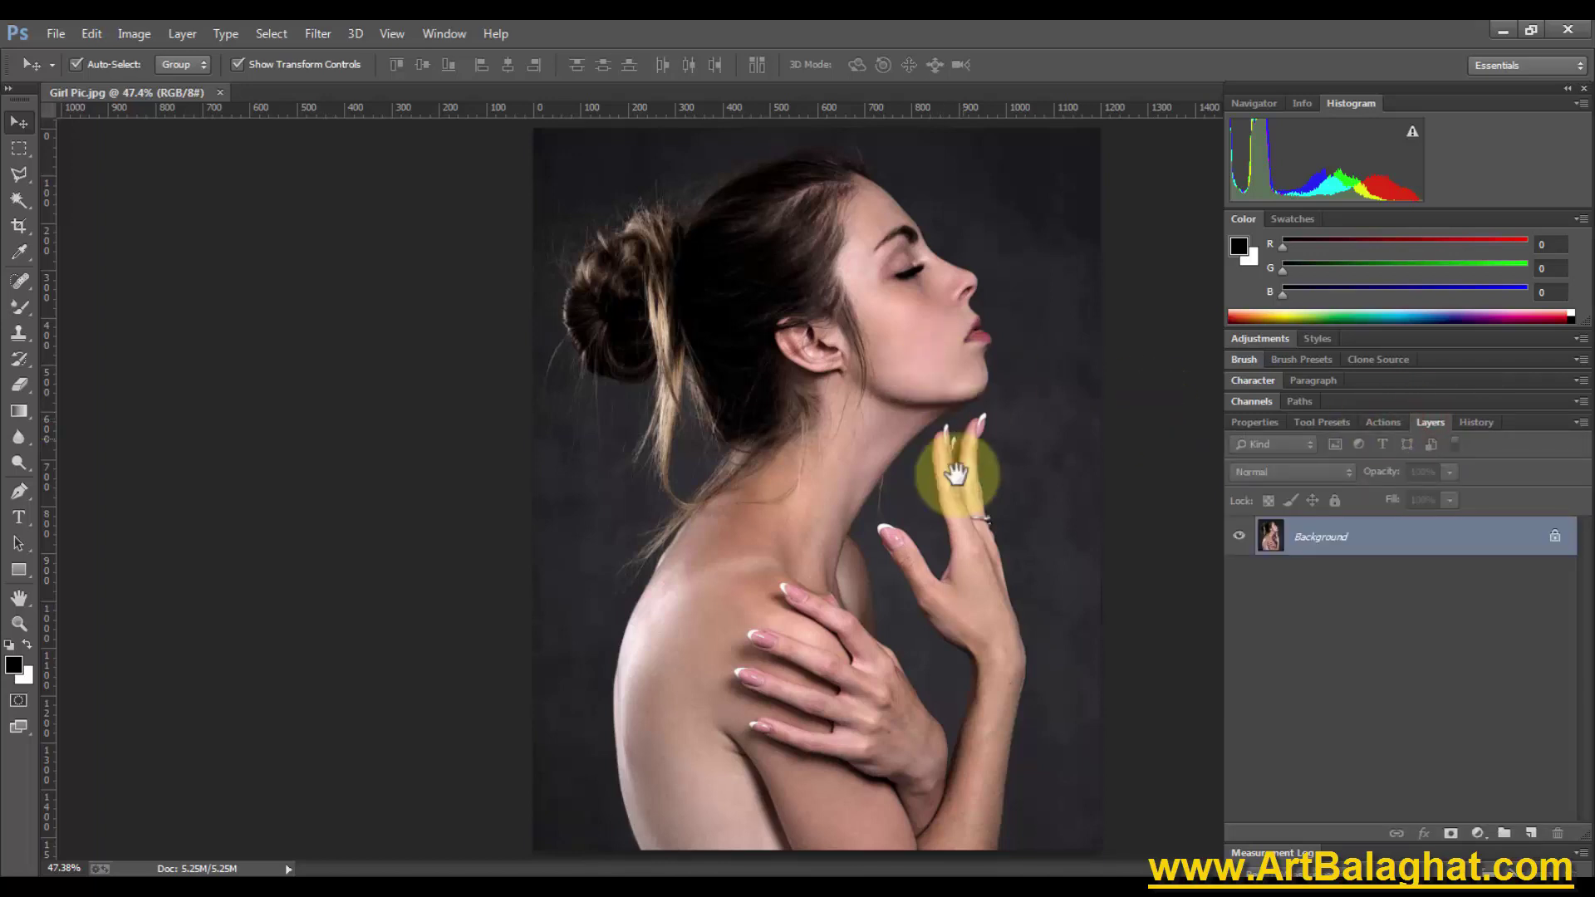
pyautogui.rightClick(992, 477)
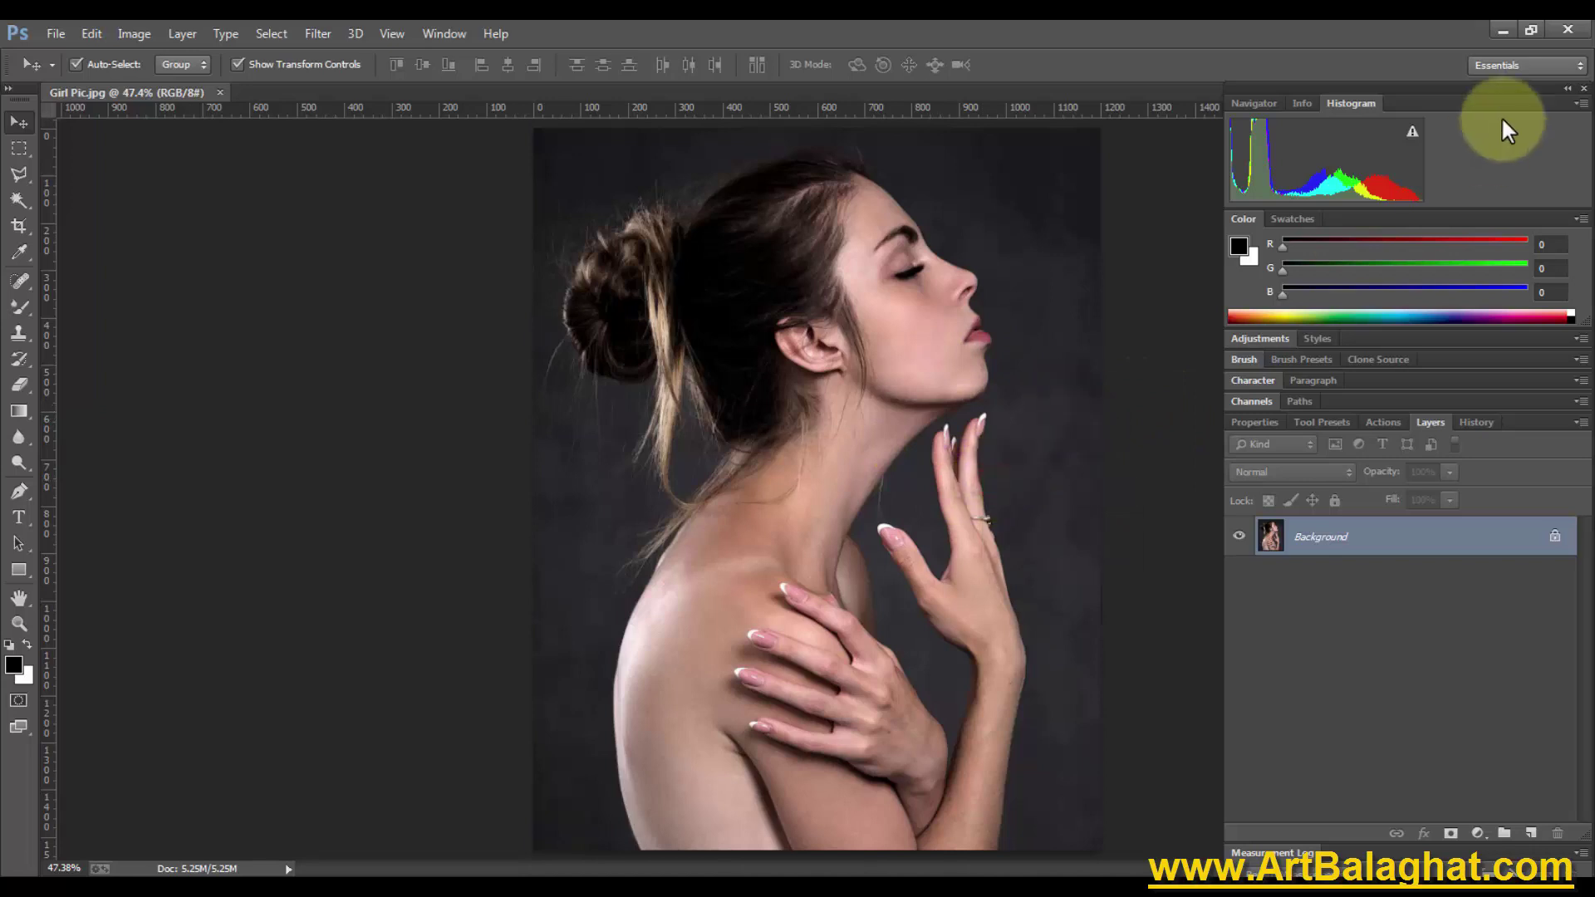
# Create a landscape Photo-preset document 12 × 8 inches at 300 pixels per inch
pyautogui.click(56, 34)
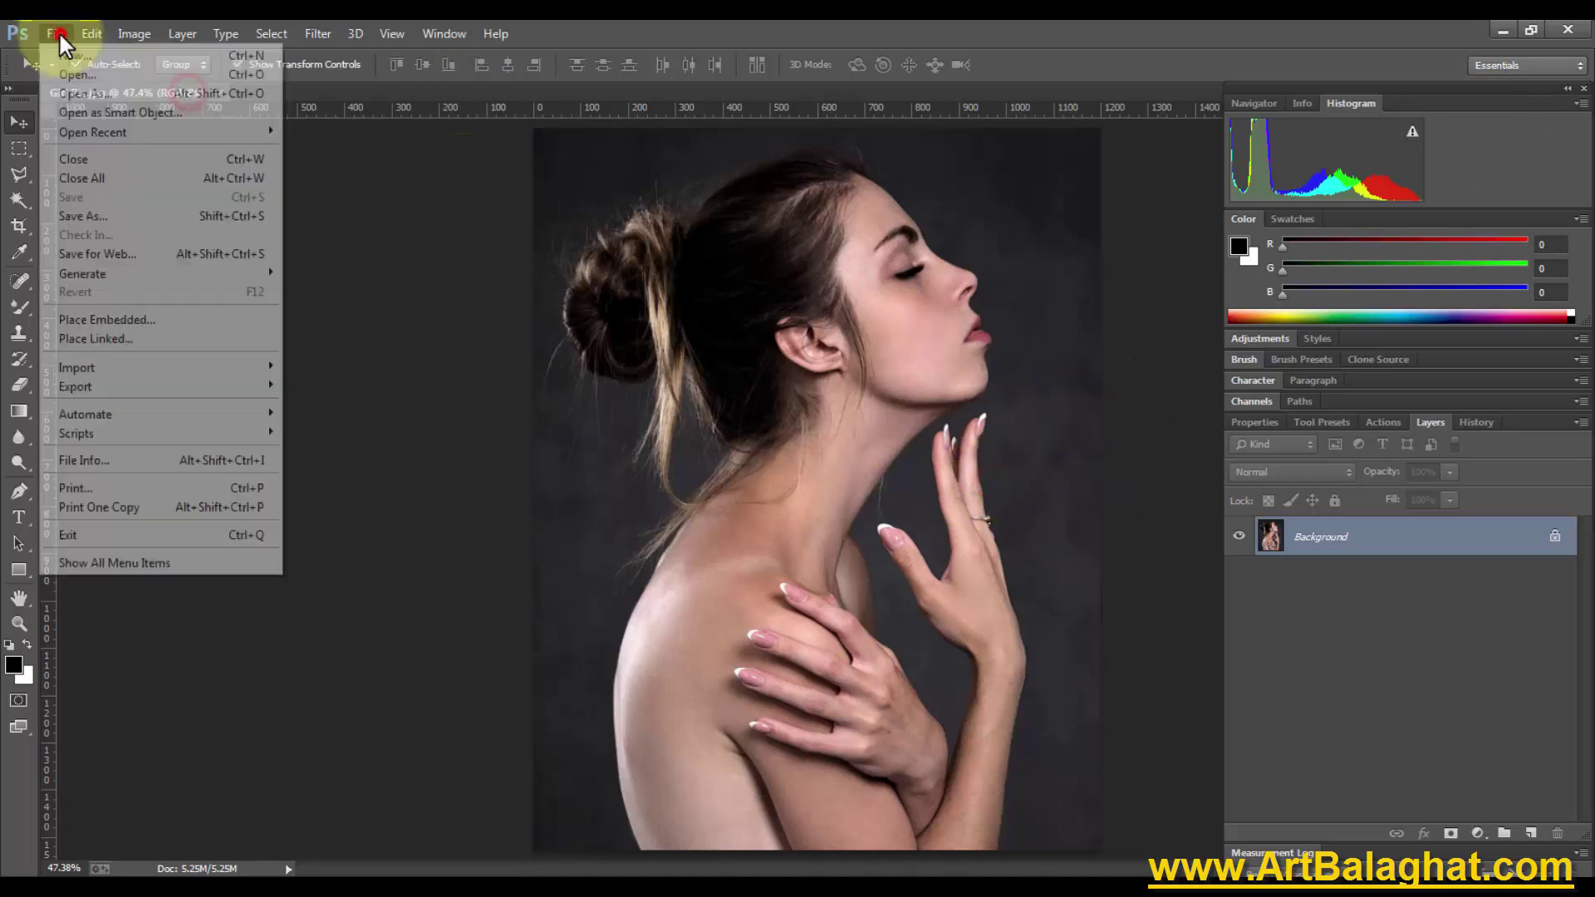
pyautogui.click(59, 53)
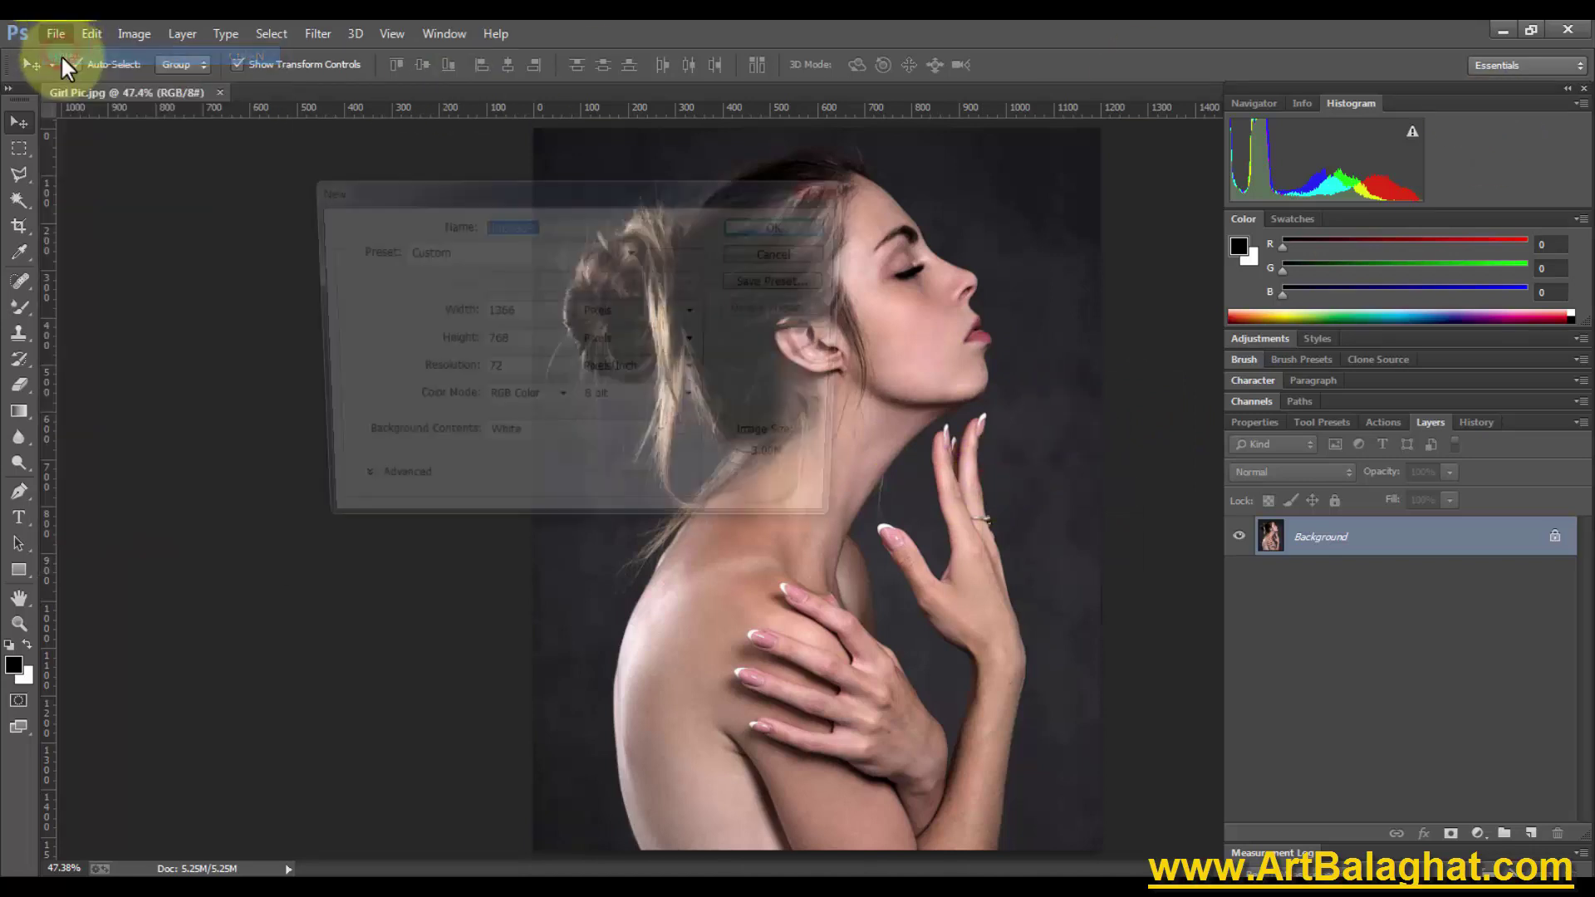
pyautogui.click(604, 250)
pyautogui.click(542, 351)
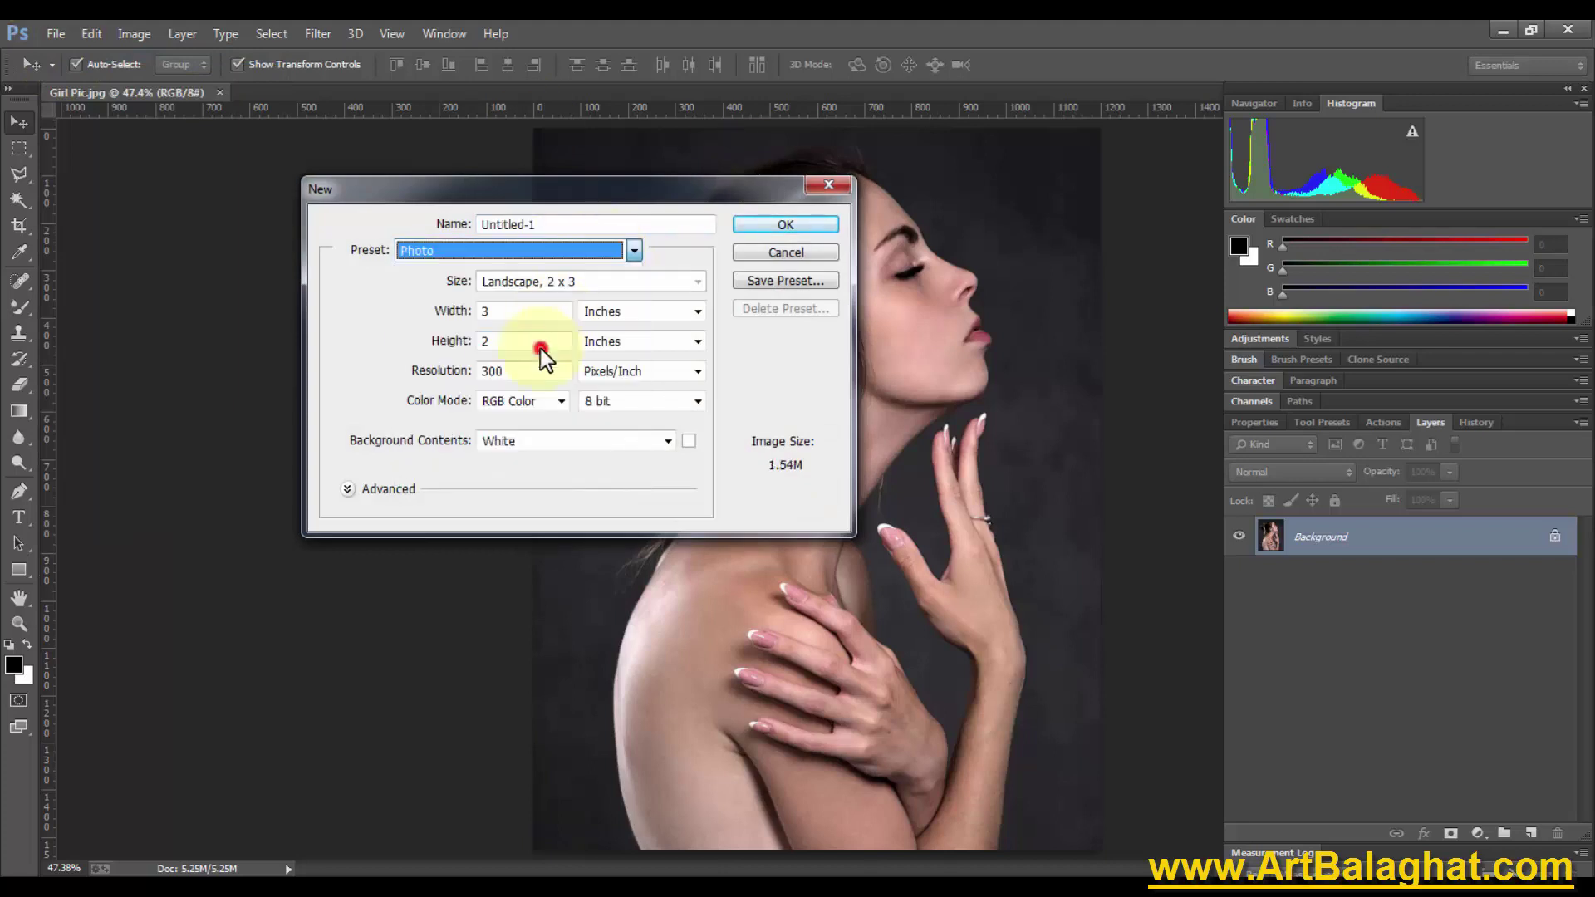
pyautogui.click(570, 279)
pyautogui.click(588, 340)
pyautogui.doubleClick(525, 310)
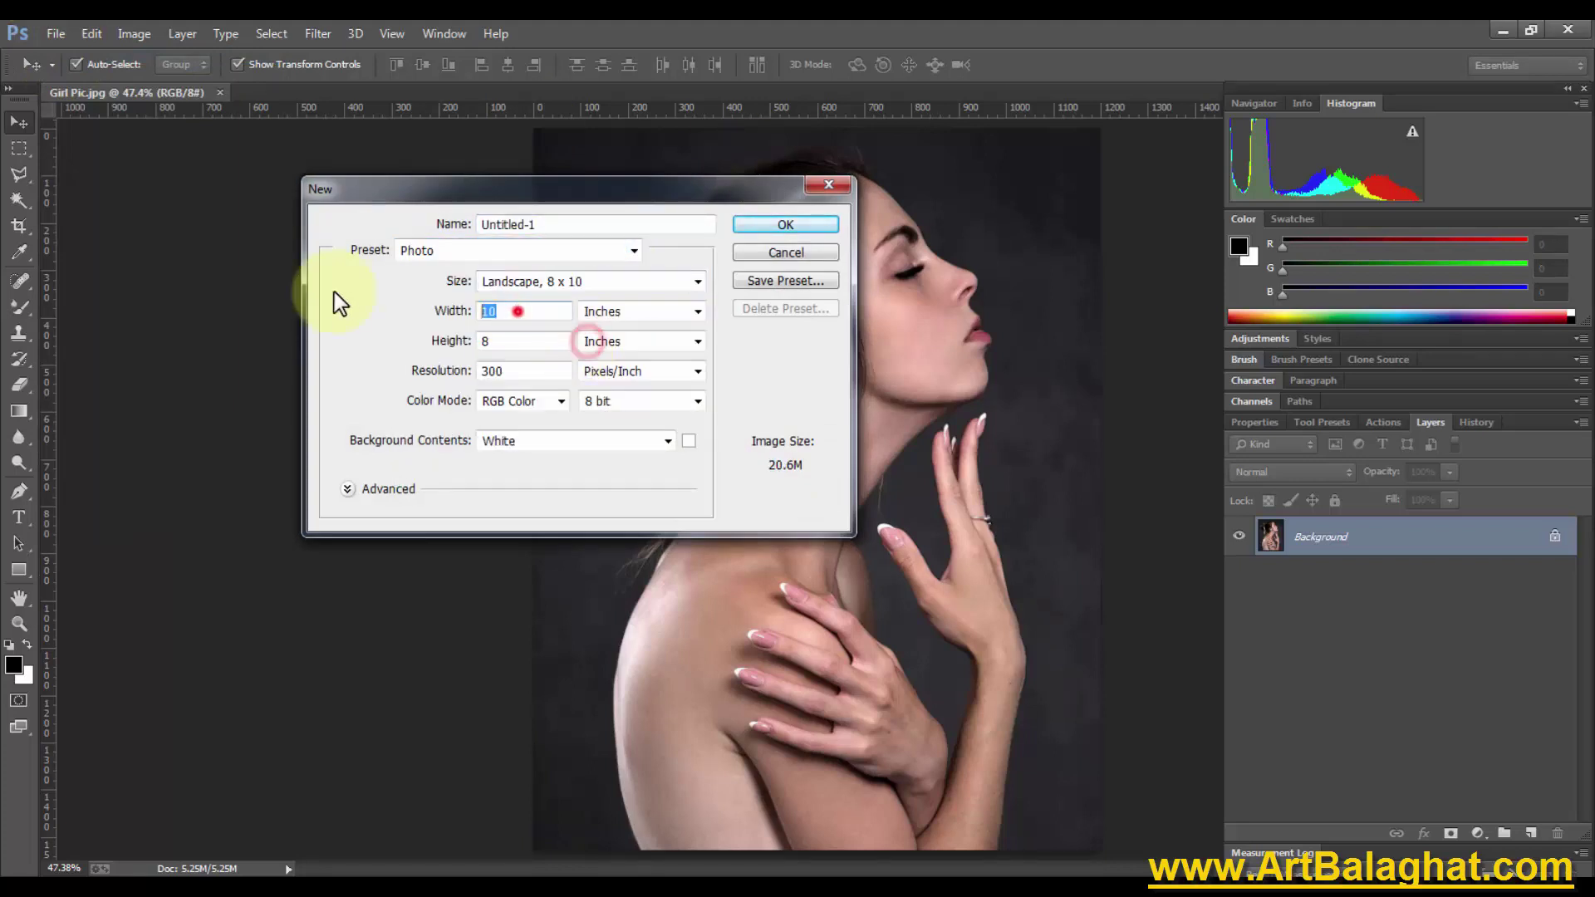
pyautogui.write('12')
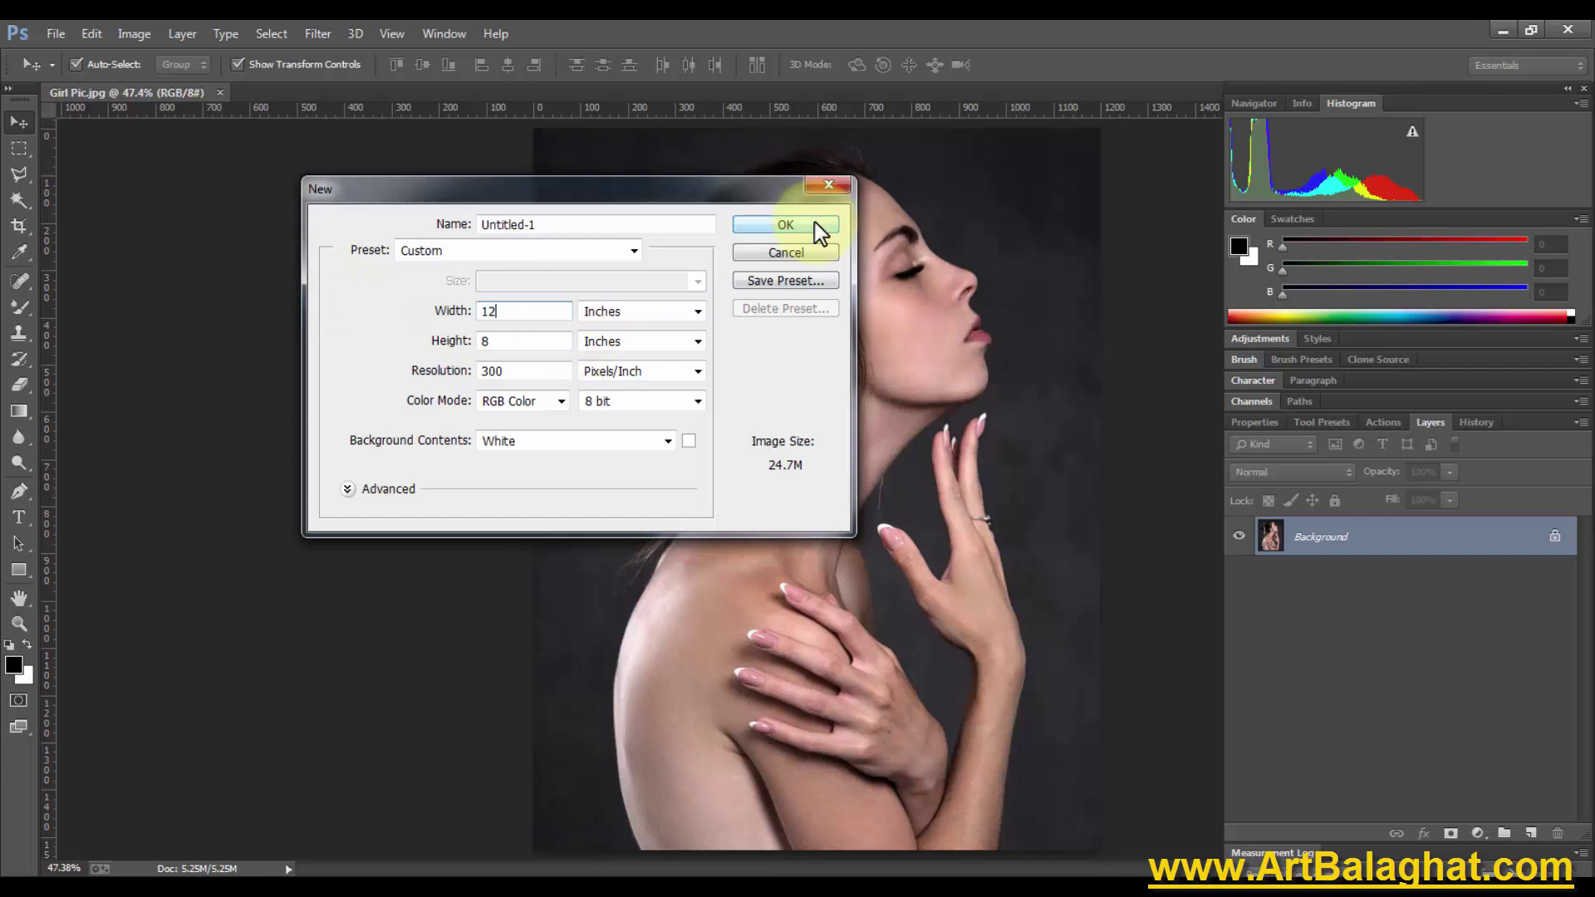
pyautogui.click(815, 223)
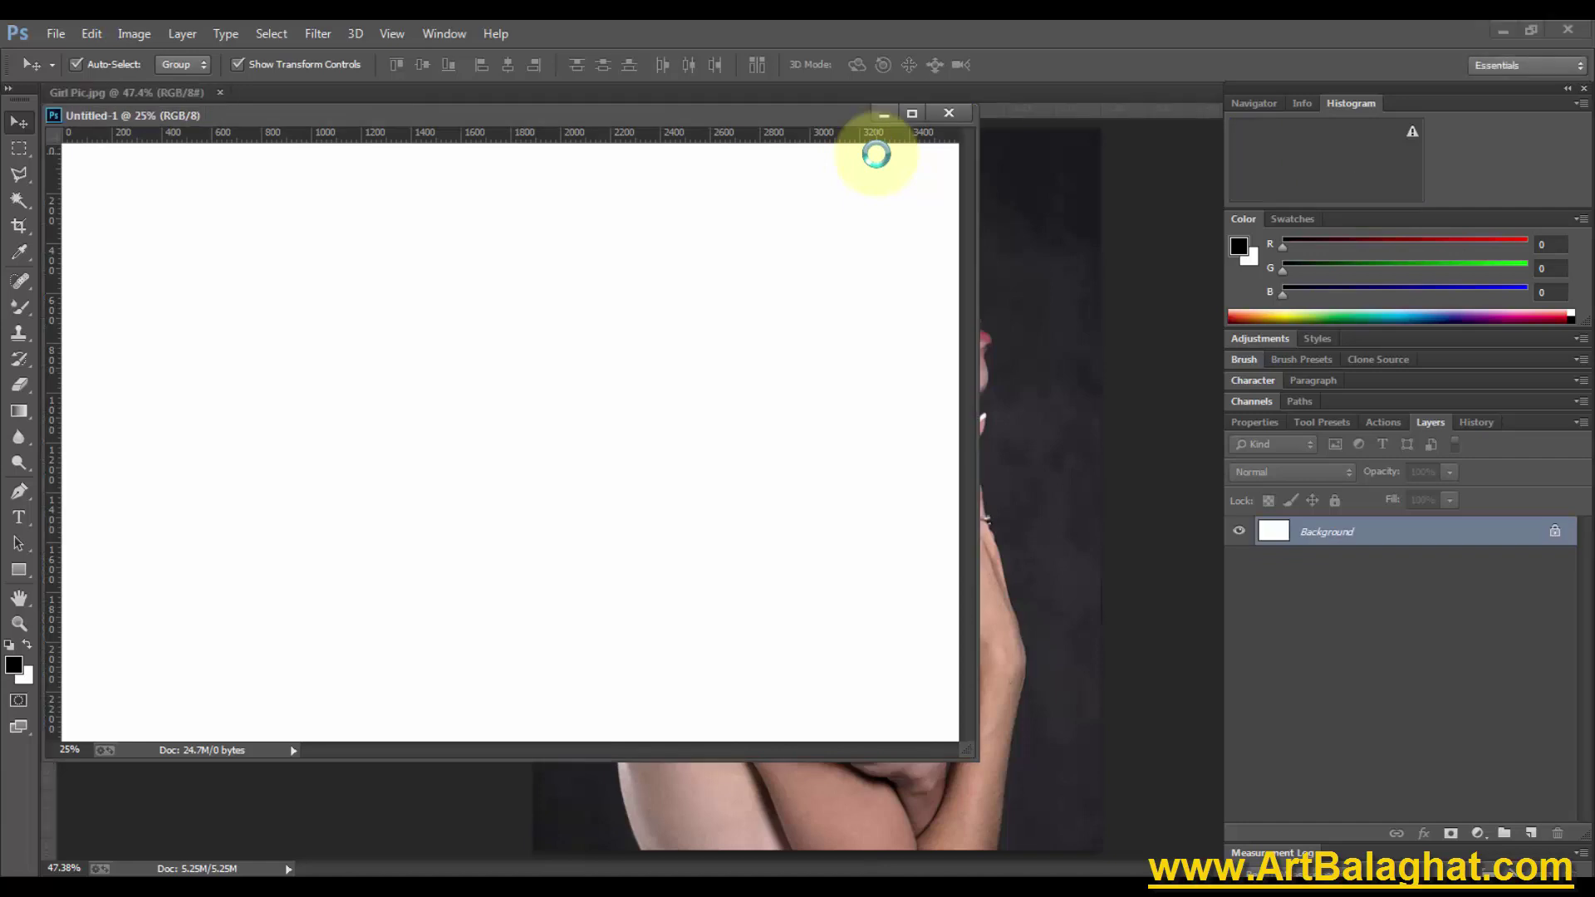
# Dock Untitled-1 as a tab beside Girl Pic.jpg and zoom its blank canvas
pyautogui.moveTo(126, 116); pyautogui.dragTo(303, 96)
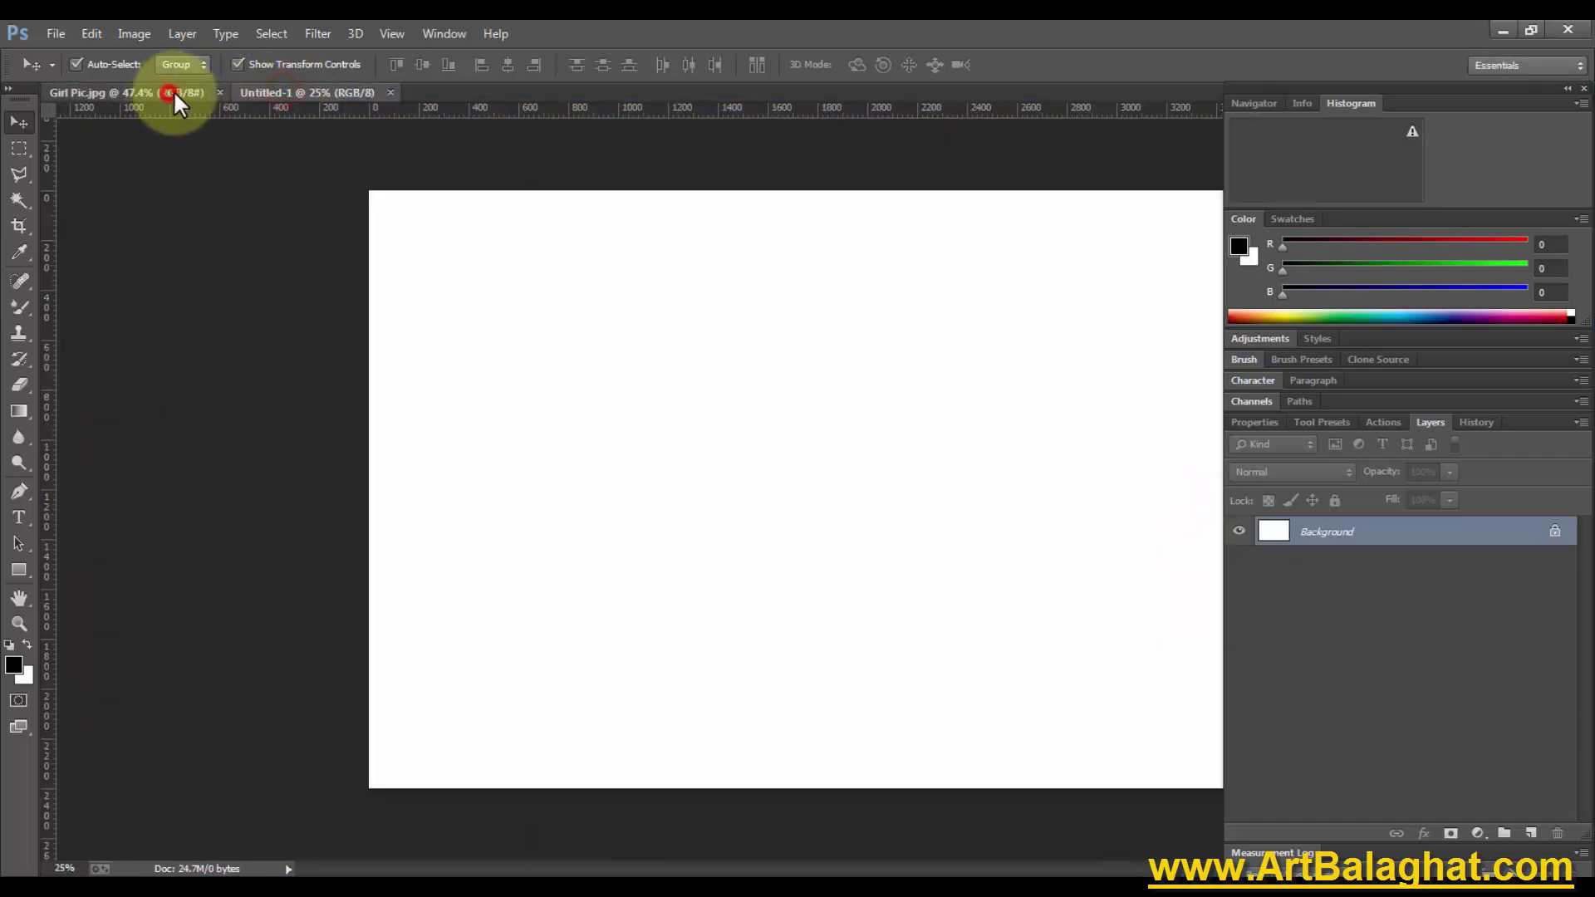
pyautogui.click(173, 89)
pyautogui.click(286, 92)
pyautogui.click(734, 332)
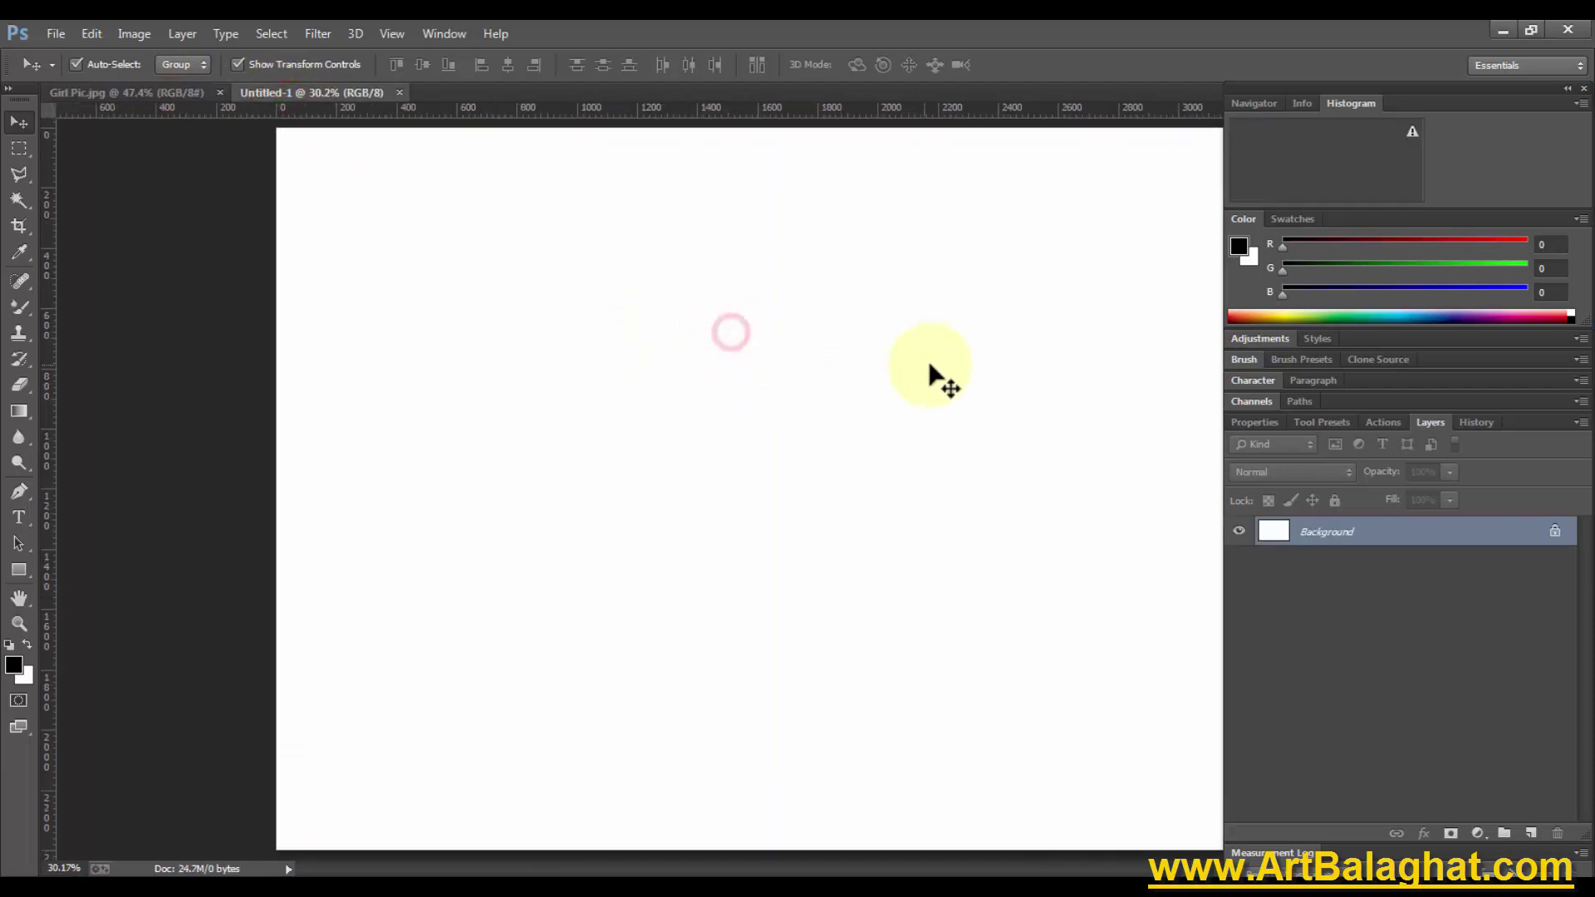
pyautogui.keyDown('alt'); pyautogui.click(652, 392); pyautogui.keyUp('alt')
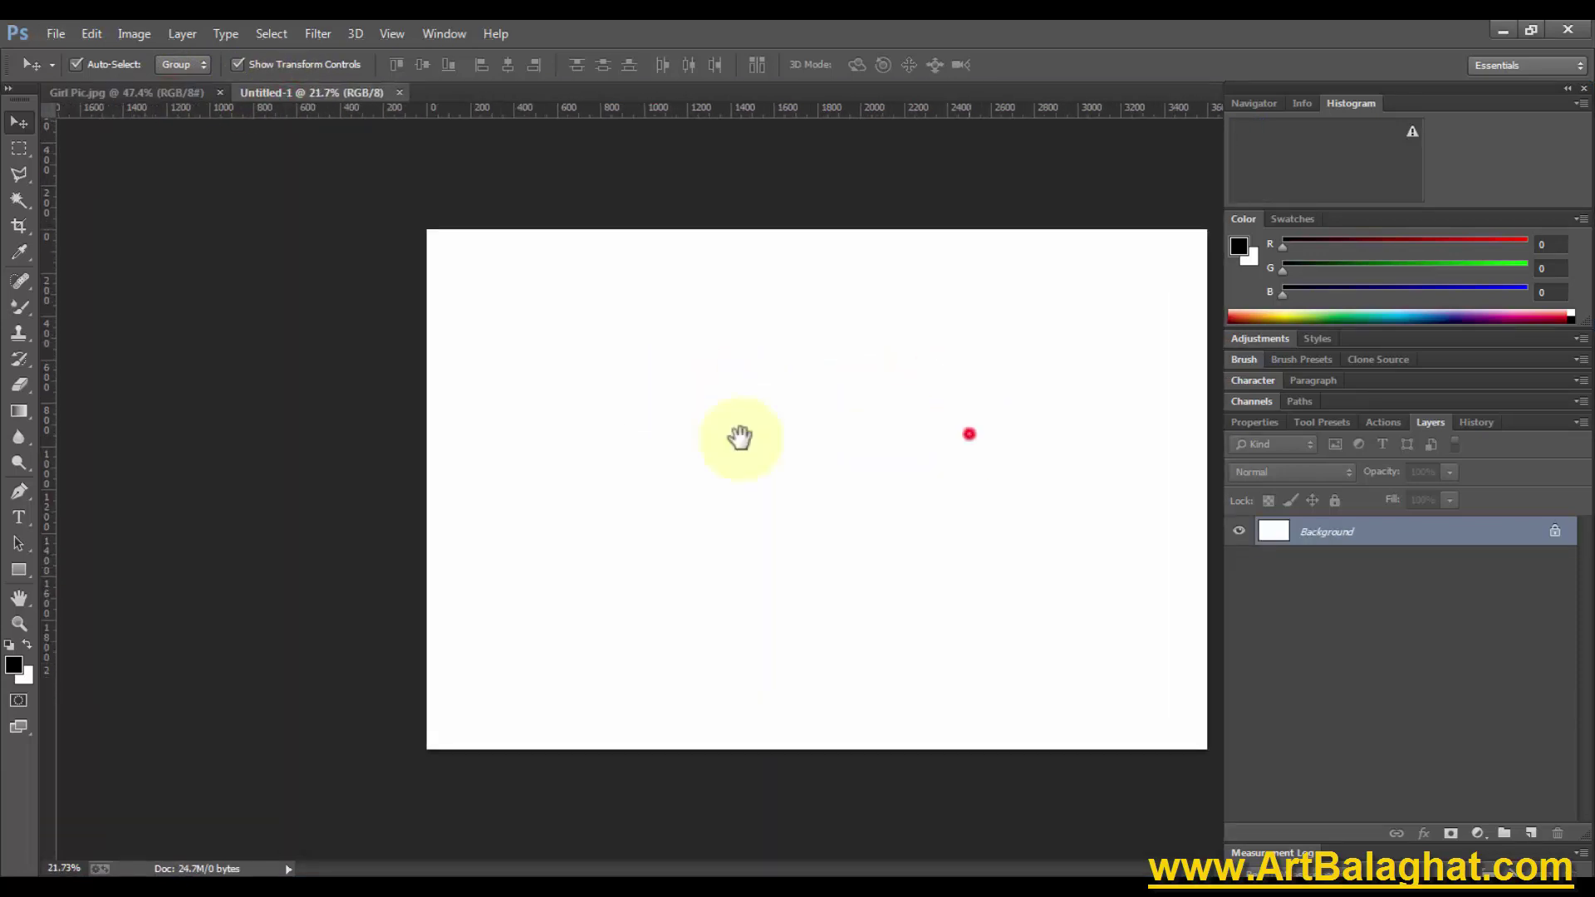
pyautogui.scroll(2, 1027, 405)
pyautogui.scroll(-1, 1027, 405)
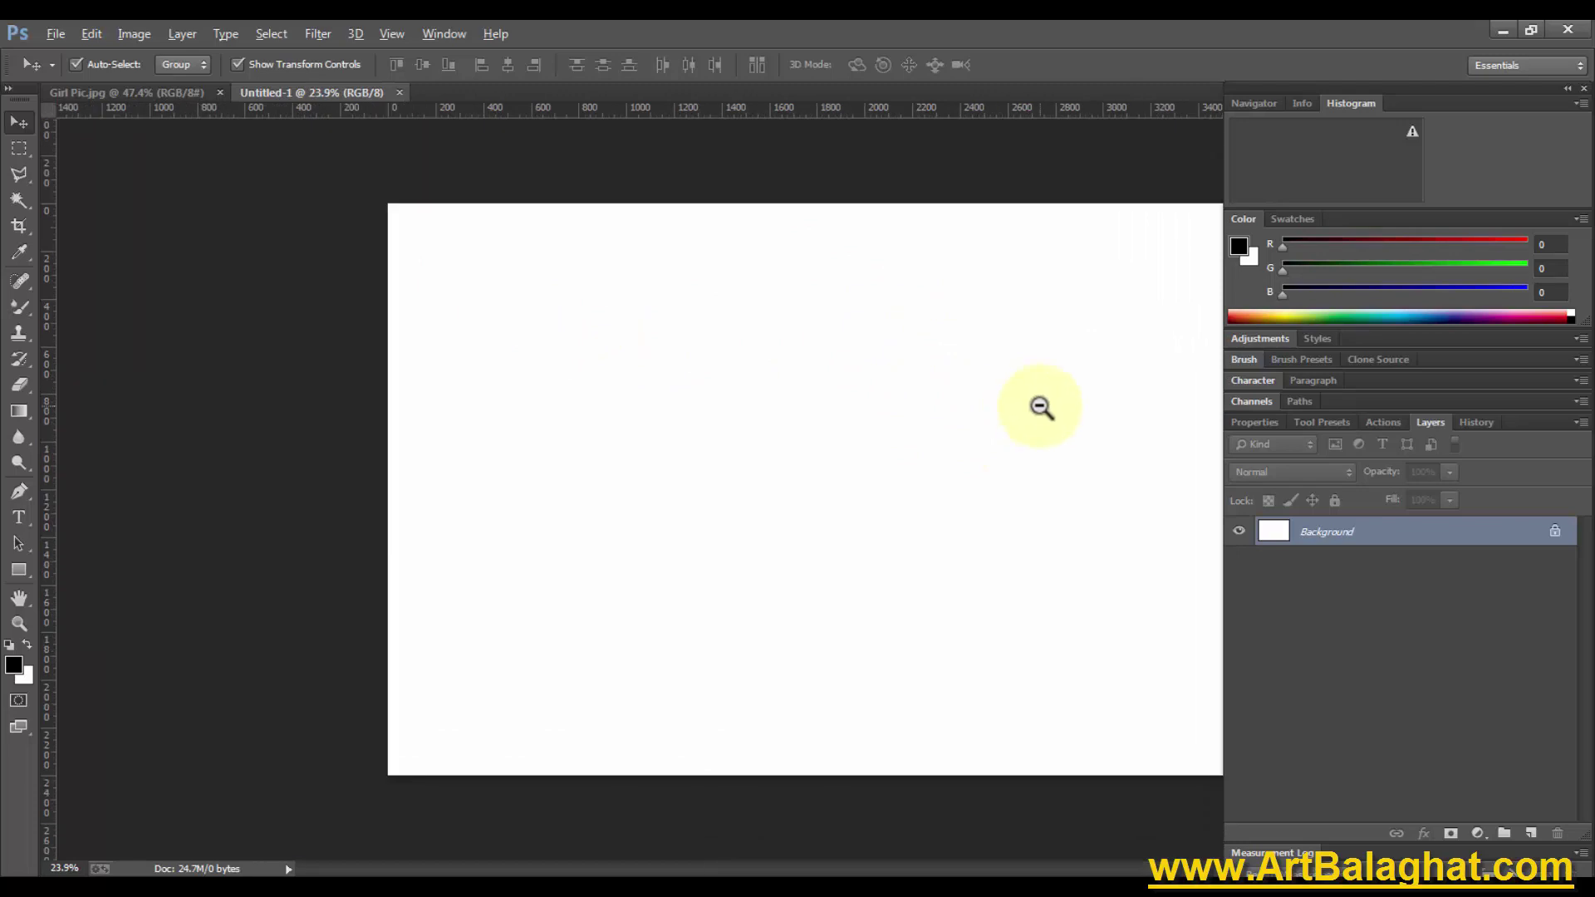
# Collapse the side panel dock to an icon strip
pyautogui.click(1563, 88)
pyautogui.click(1242, 96)
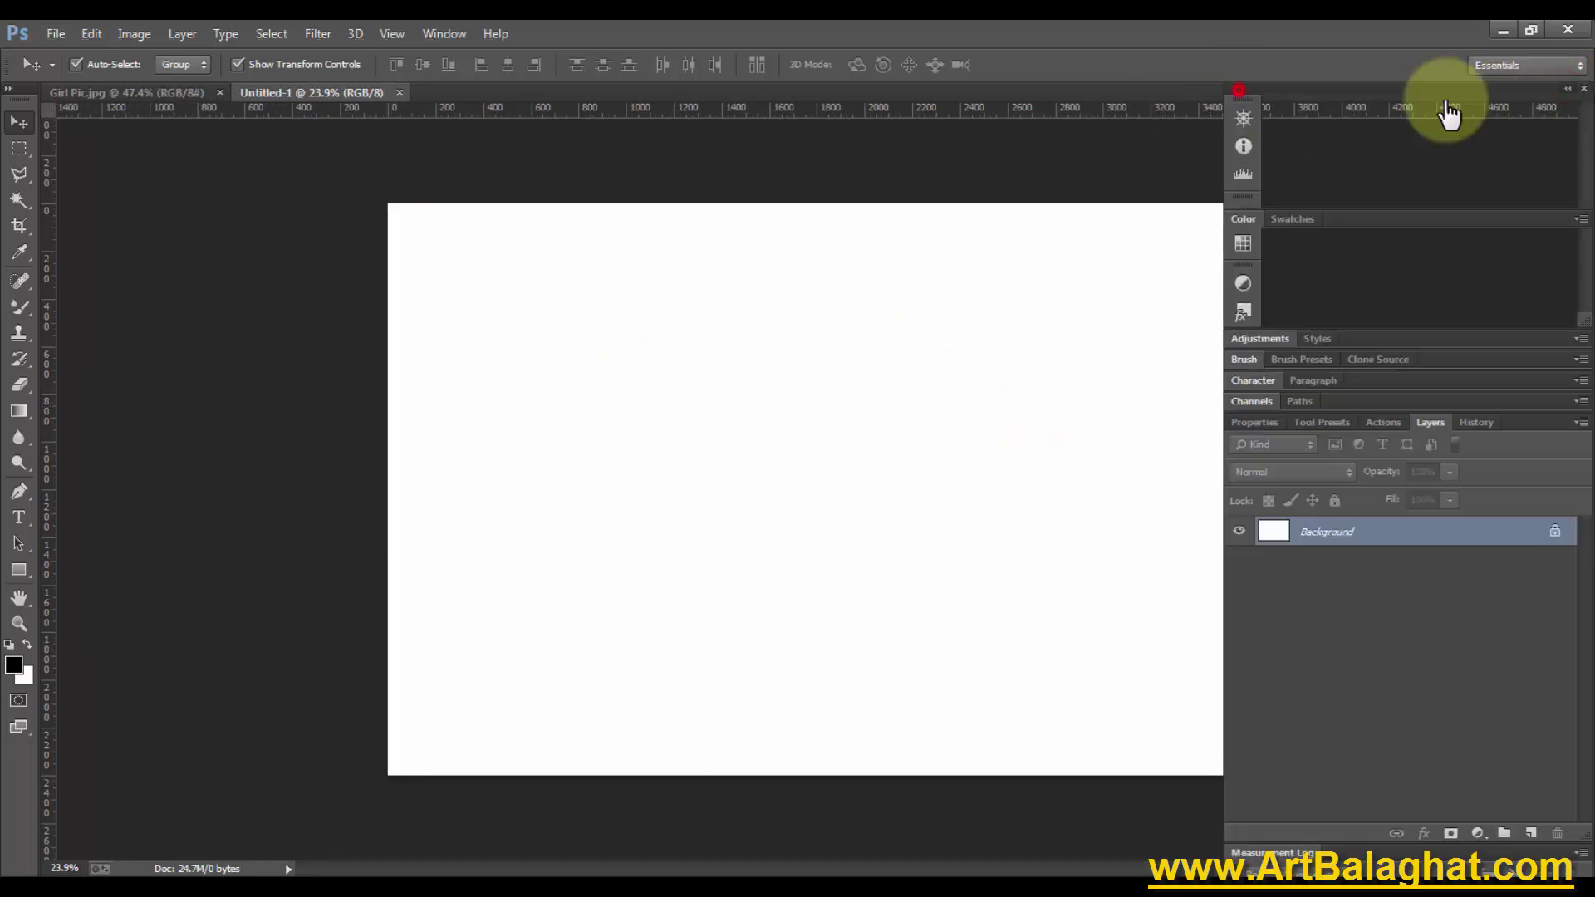
pyautogui.moveTo(1374, 98); pyautogui.dragTo(1584, 90)
pyautogui.click(1584, 90)
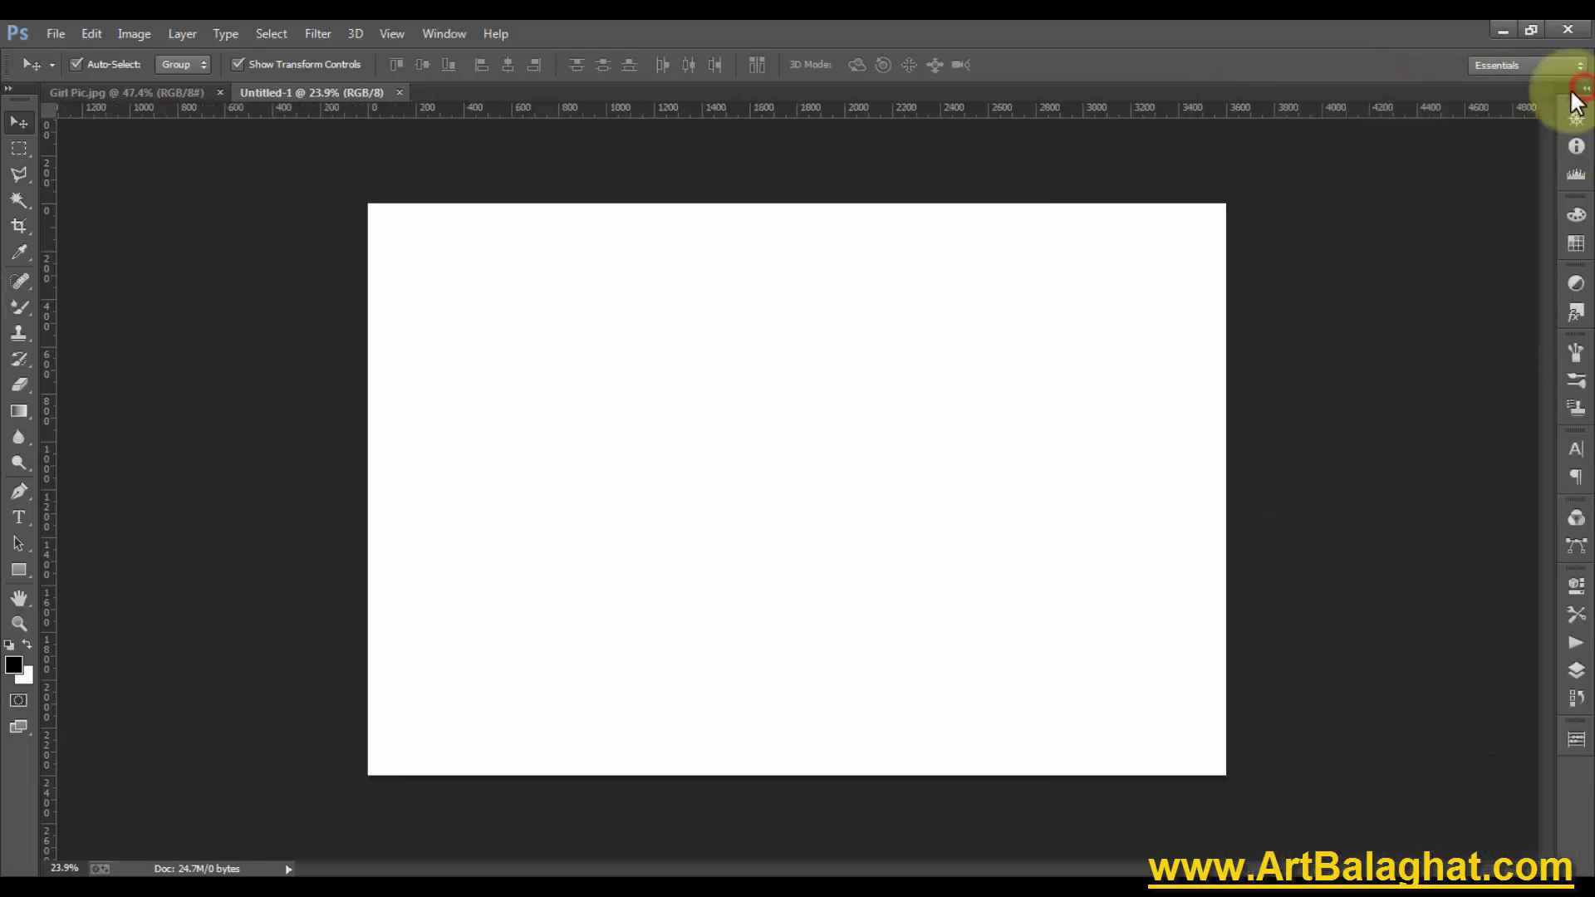
pyautogui.click(1584, 90)
pyautogui.keyDown('ctrl'); pyautogui.click(1038, 324); pyautogui.keyUp('ctrl')
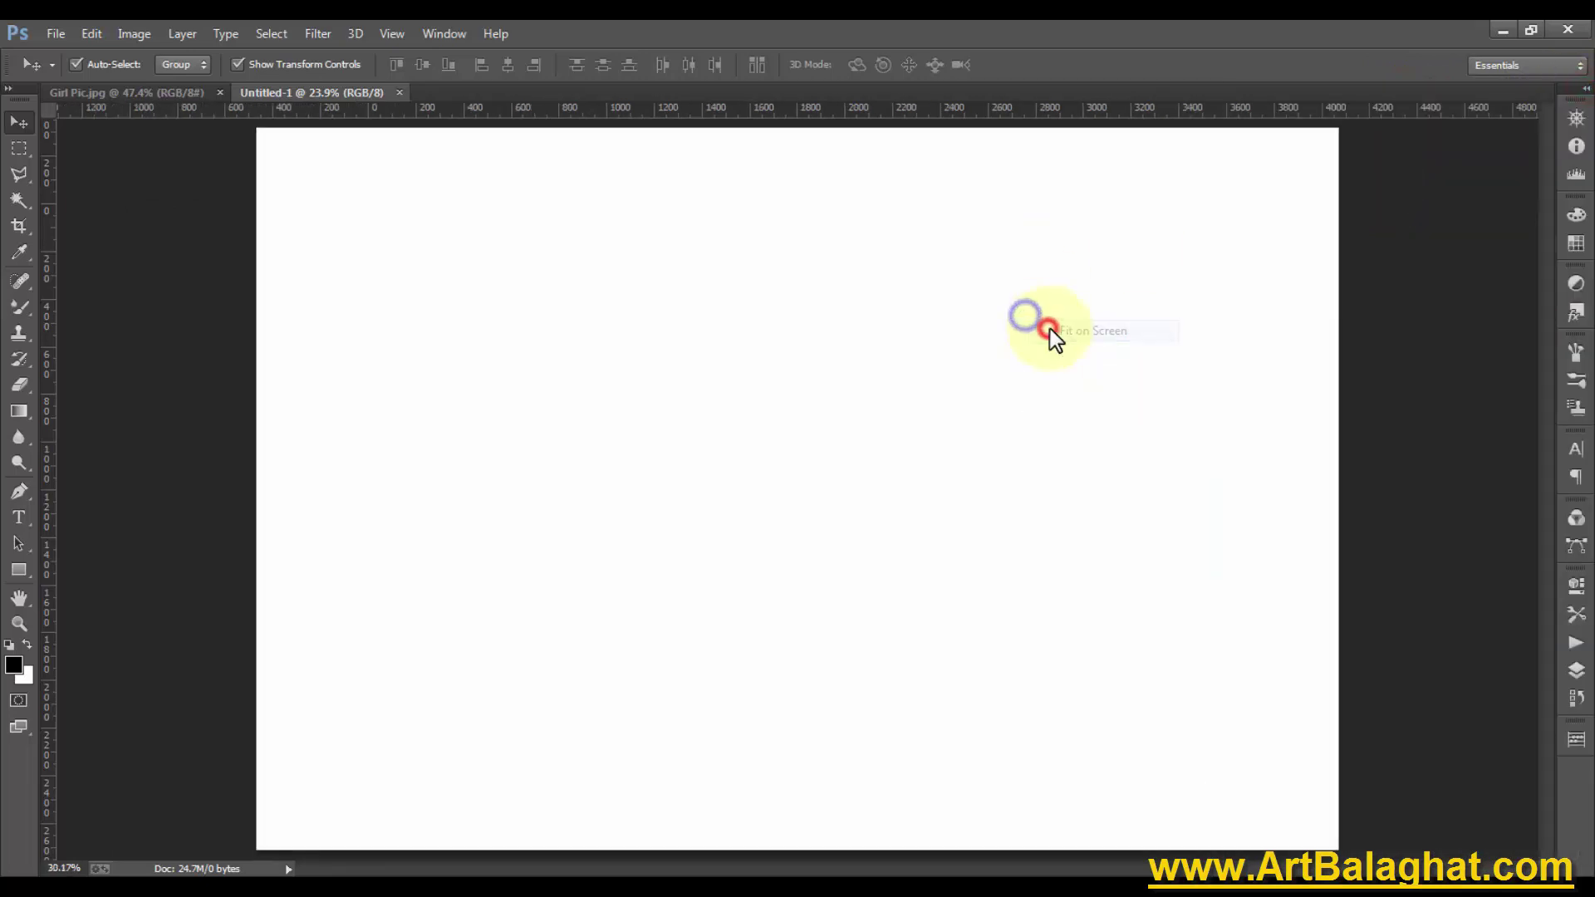
# Return to Untitled-1 and fit its blank canvas on screen
pyautogui.hotkey('ctrl', 'Tab')
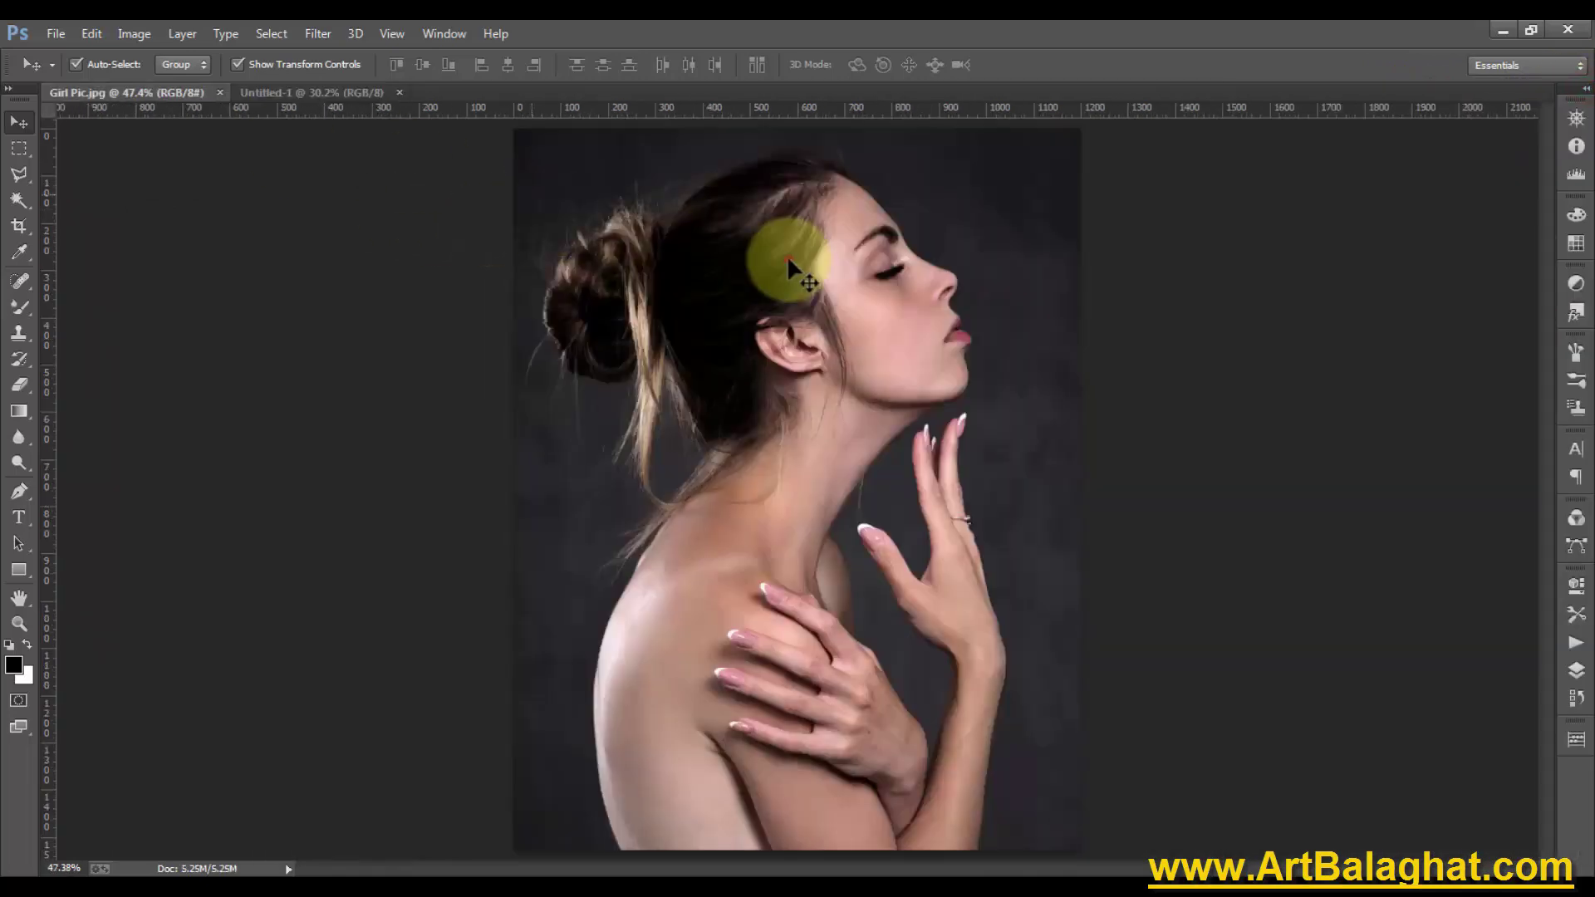
pyautogui.hotkey('ctrl', 'Tab')
pyautogui.rightClick(752, 326)
pyautogui.click(776, 340)
pyautogui.rightClick(652, 333)
pyautogui.click(668, 344)
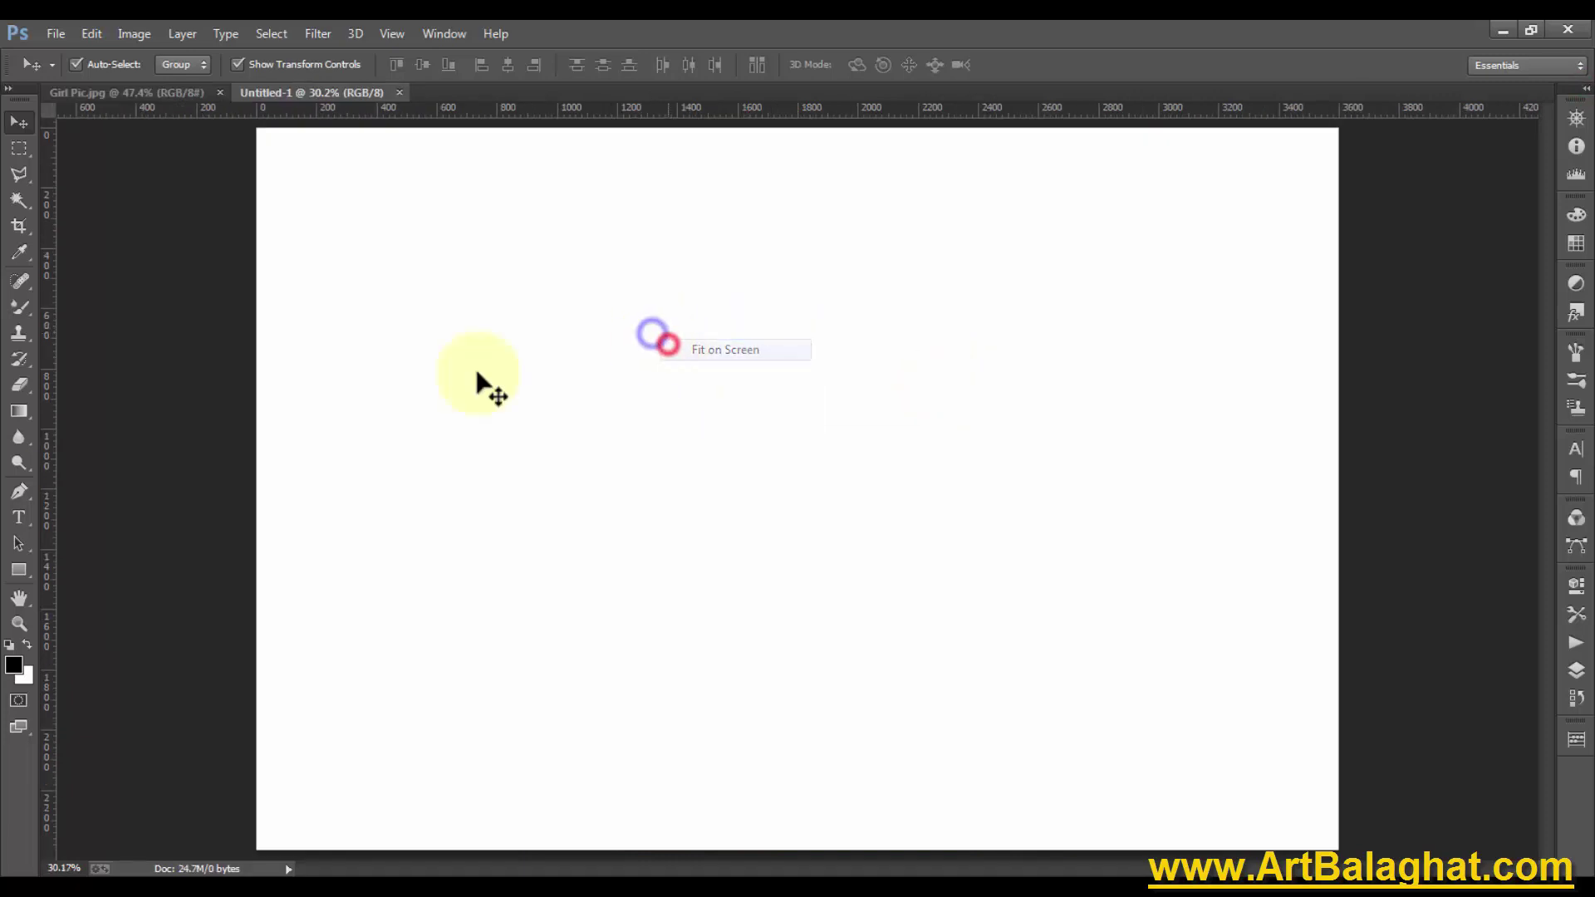
pyautogui.click(20, 518)
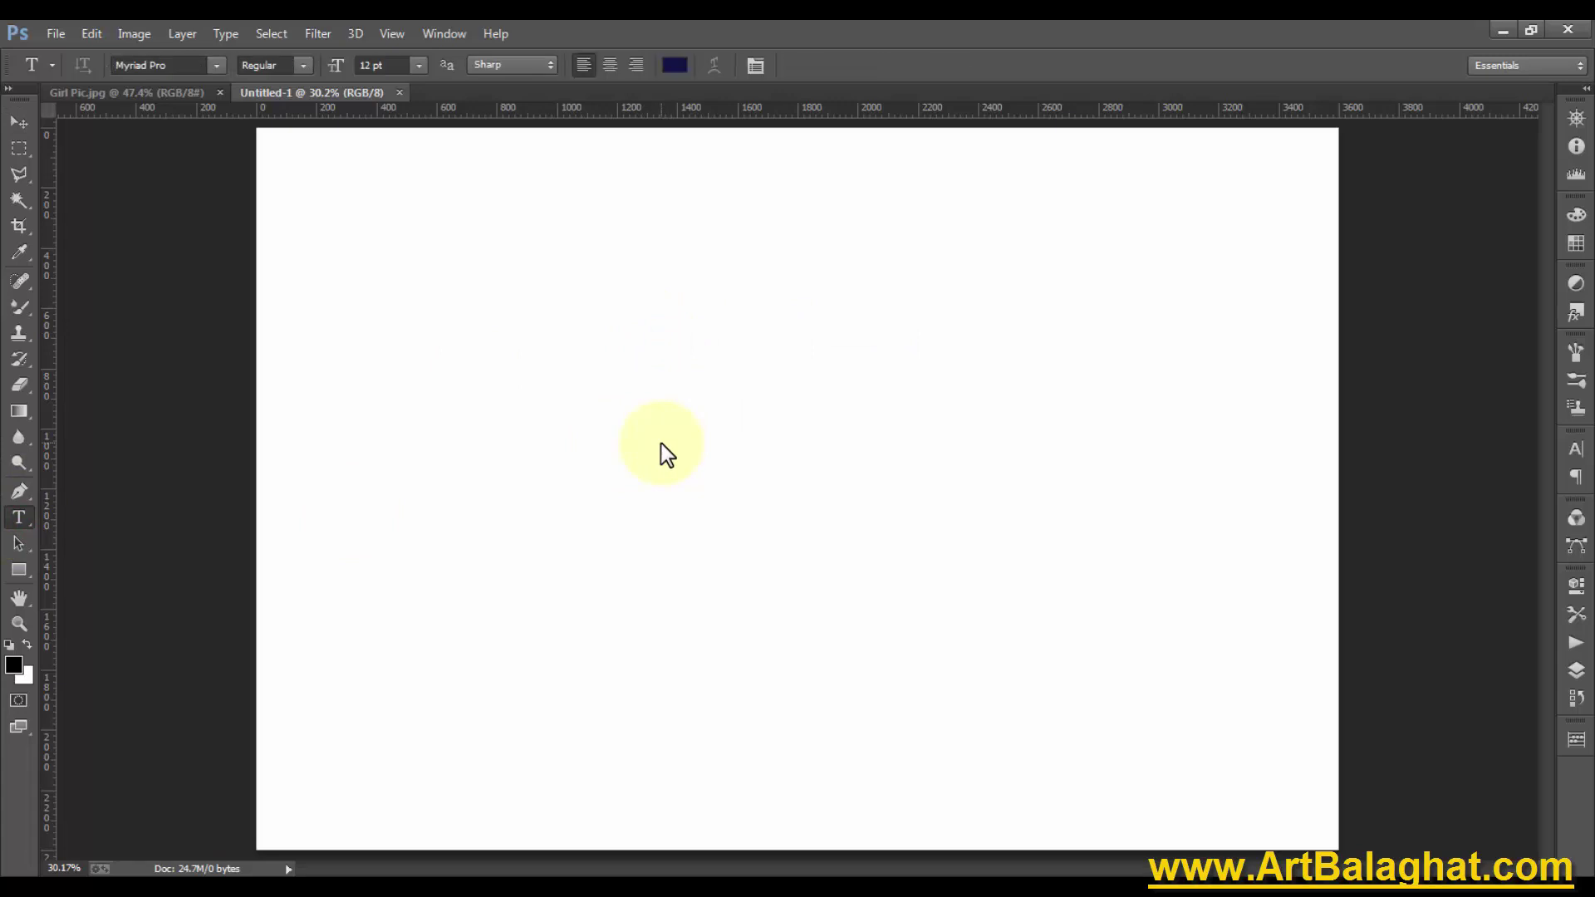
# Type a black 72 pt letter D on the canvas
pyautogui.click(661, 483)
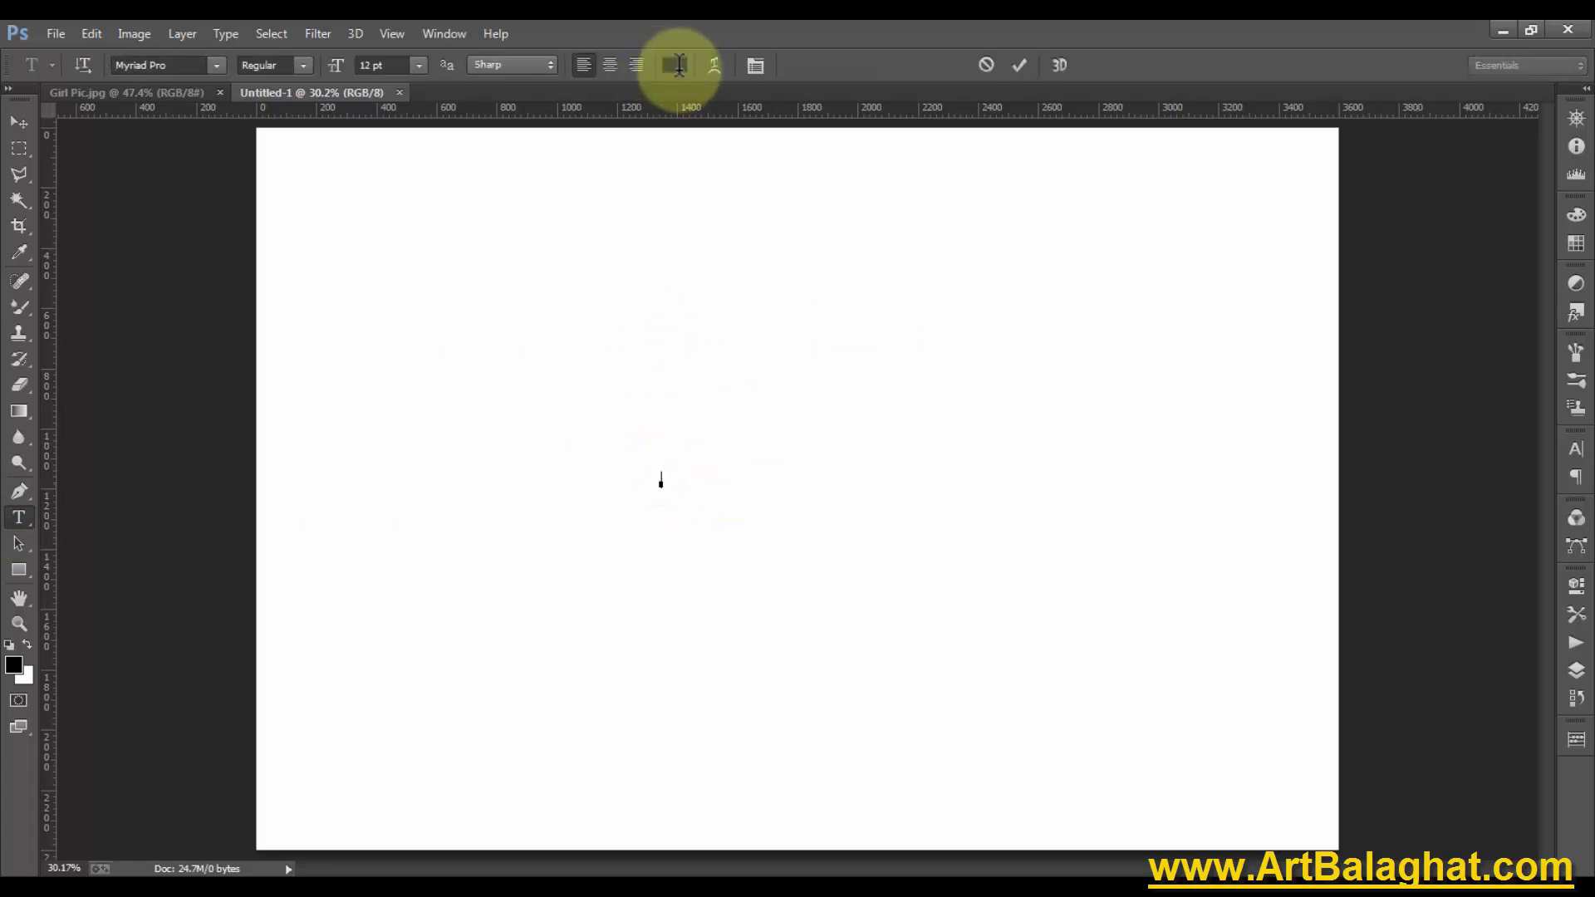
pyautogui.click(674, 65)
pyautogui.moveTo(655, 381); pyautogui.dragTo(532, 509)
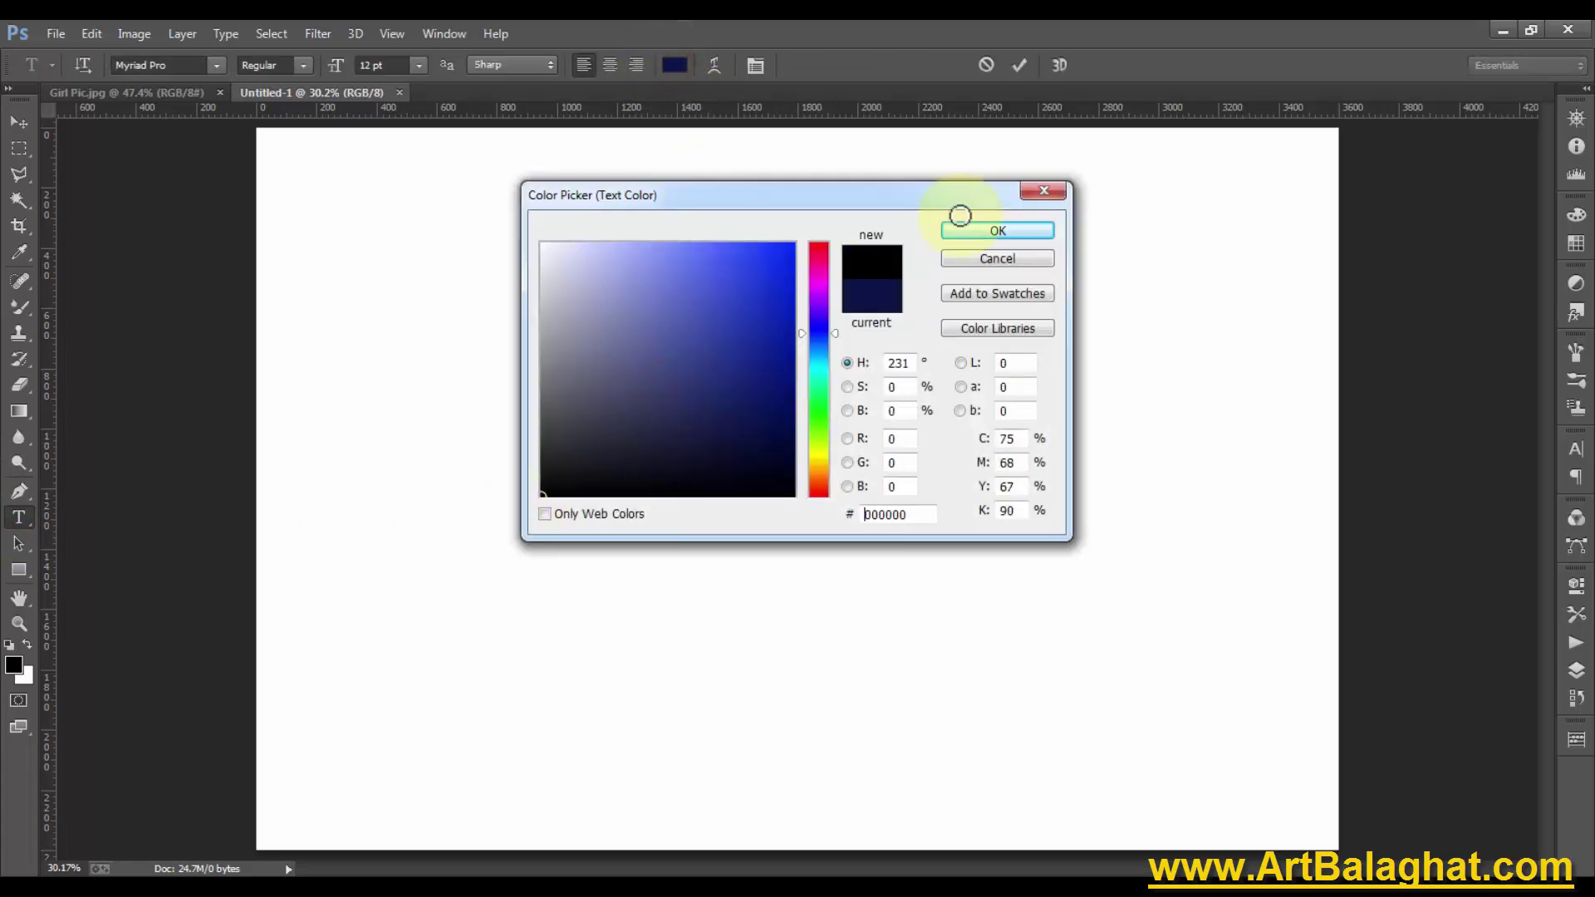
pyautogui.click(994, 230)
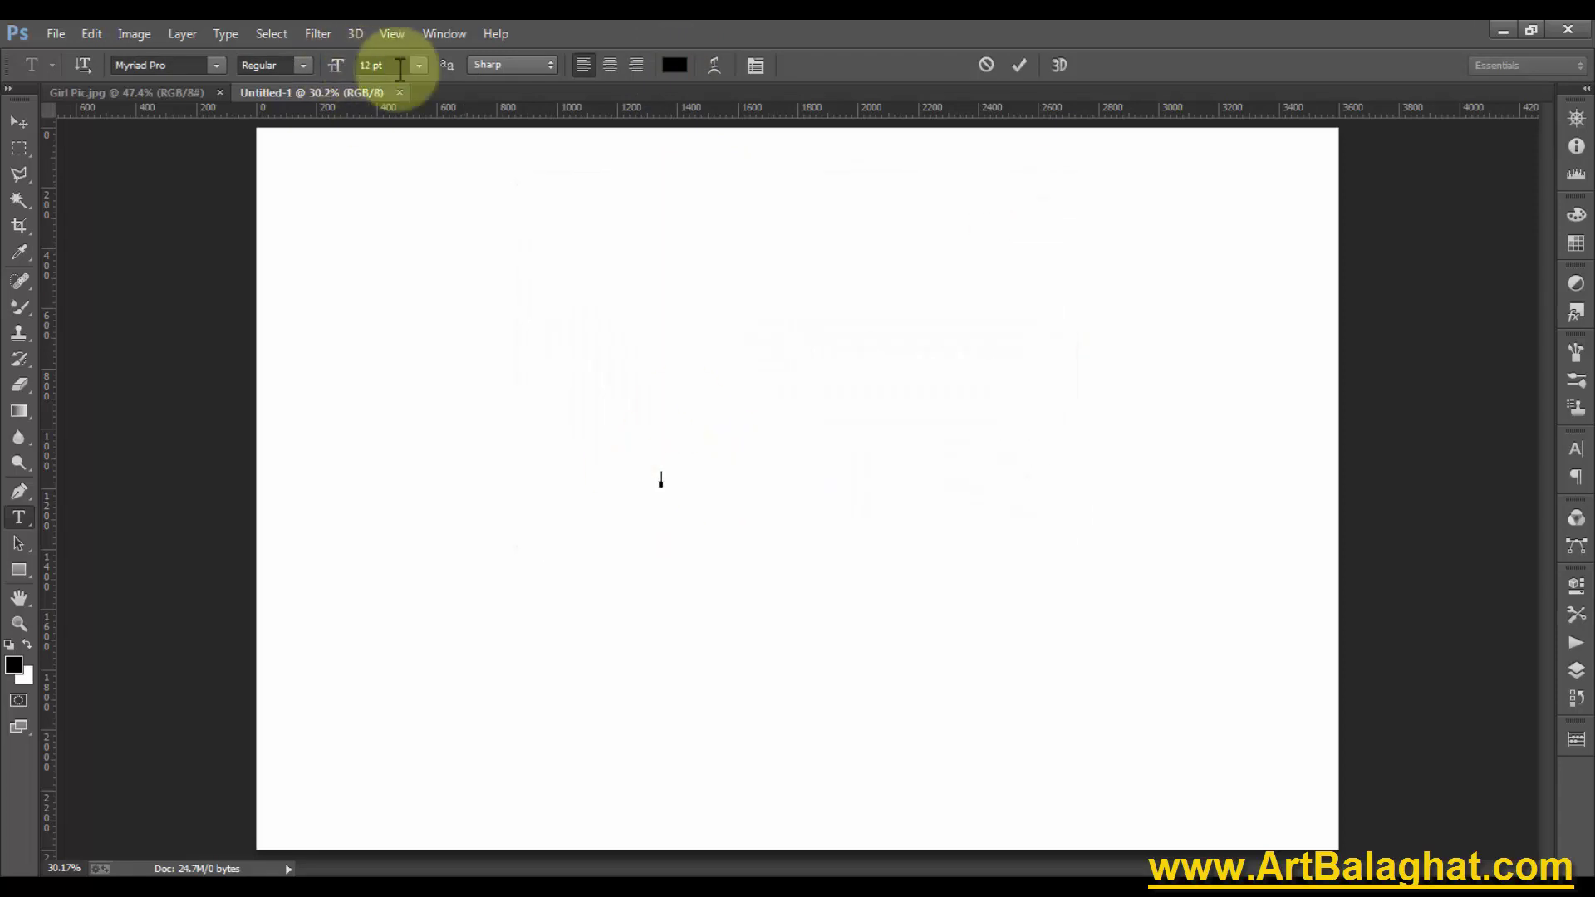
pyautogui.click(419, 65)
pyautogui.click(408, 403)
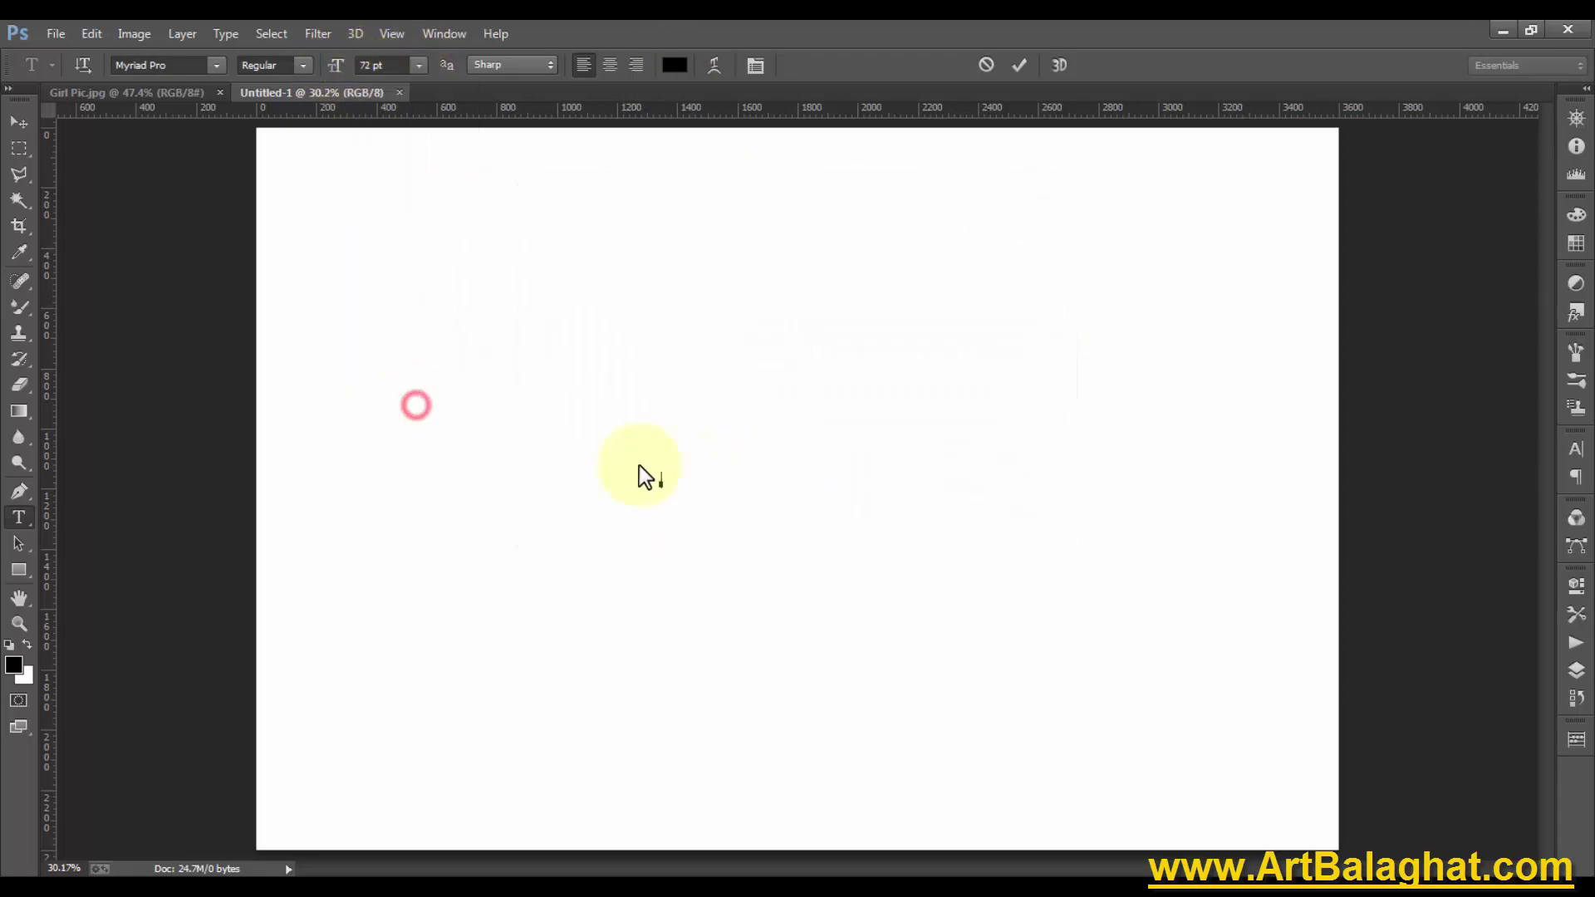
pyautogui.click(665, 475)
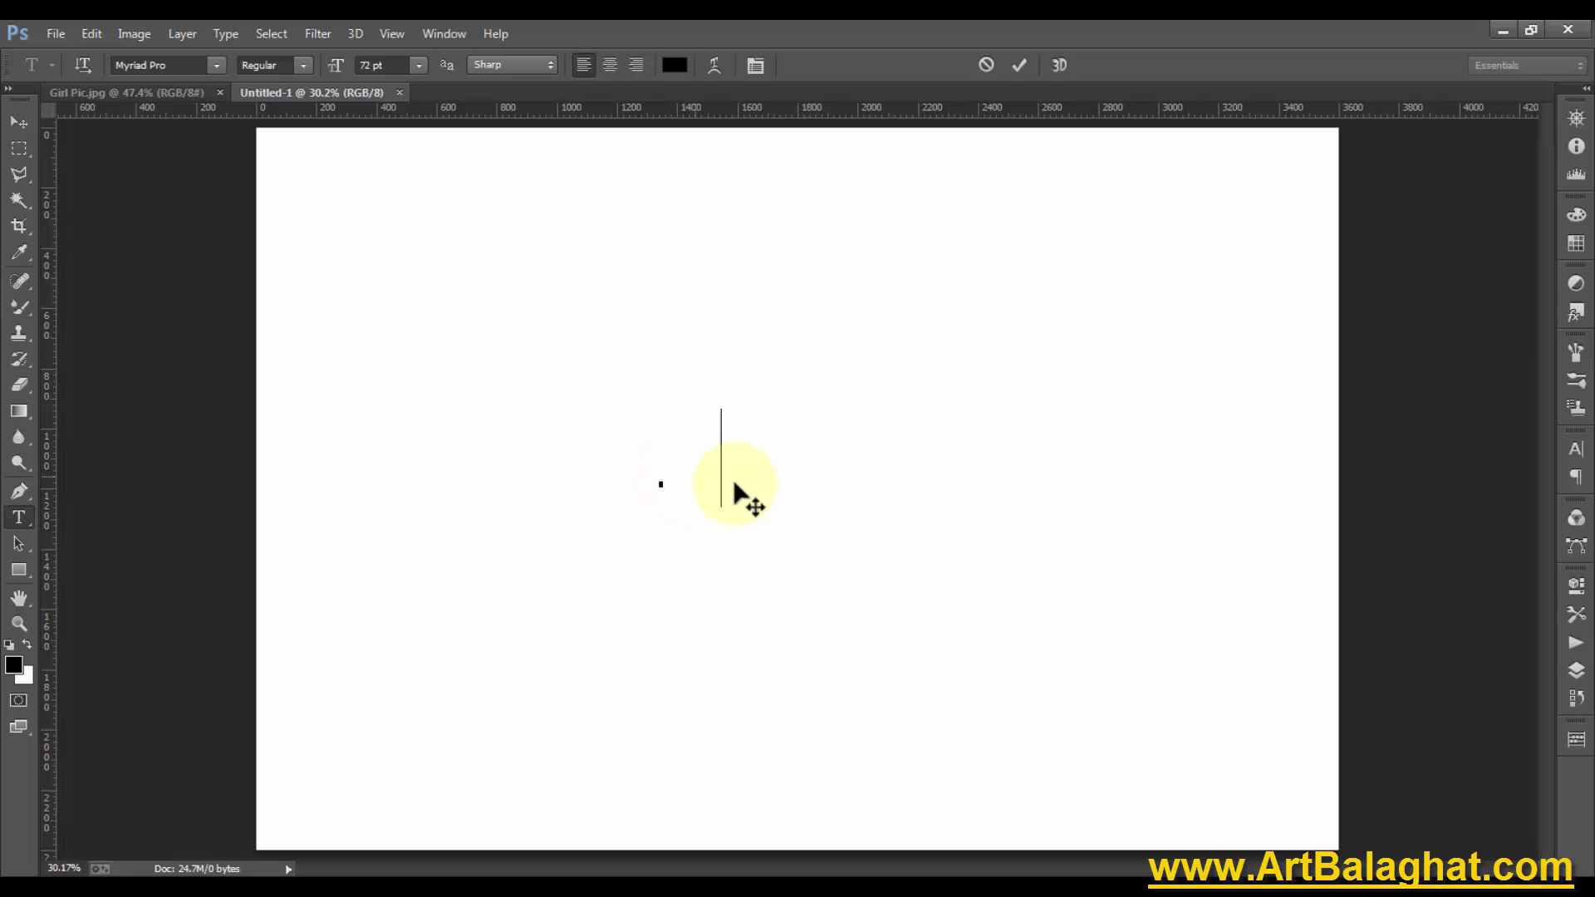
pyautogui.write('D')
pyautogui.moveTo(835, 436); pyautogui.dragTo(868, 445)
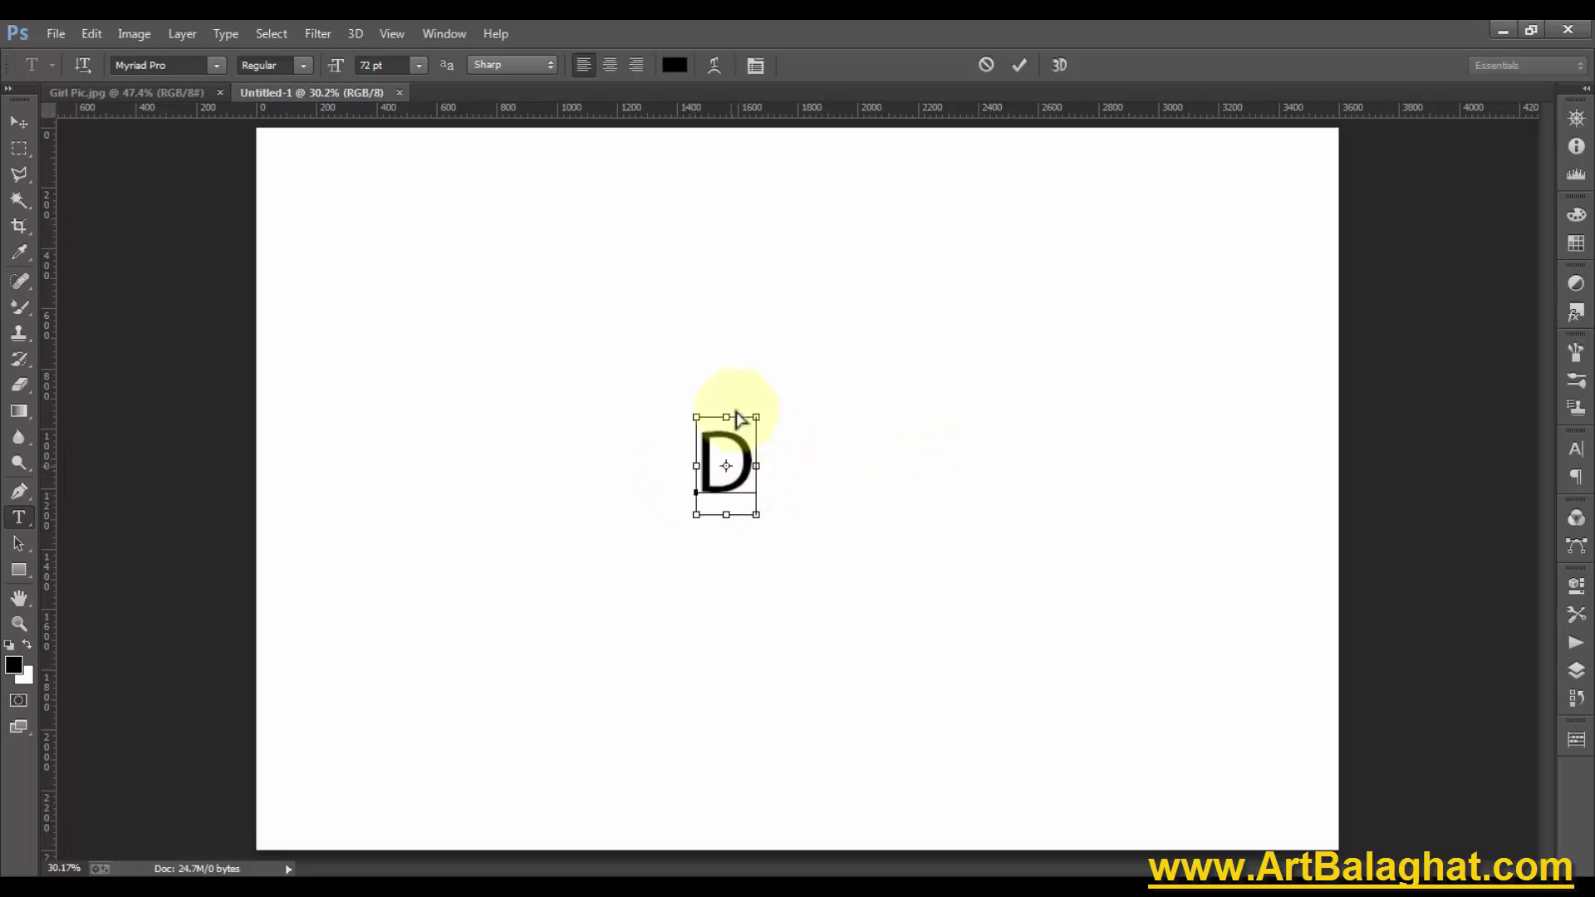
pyautogui.click(28, 122)
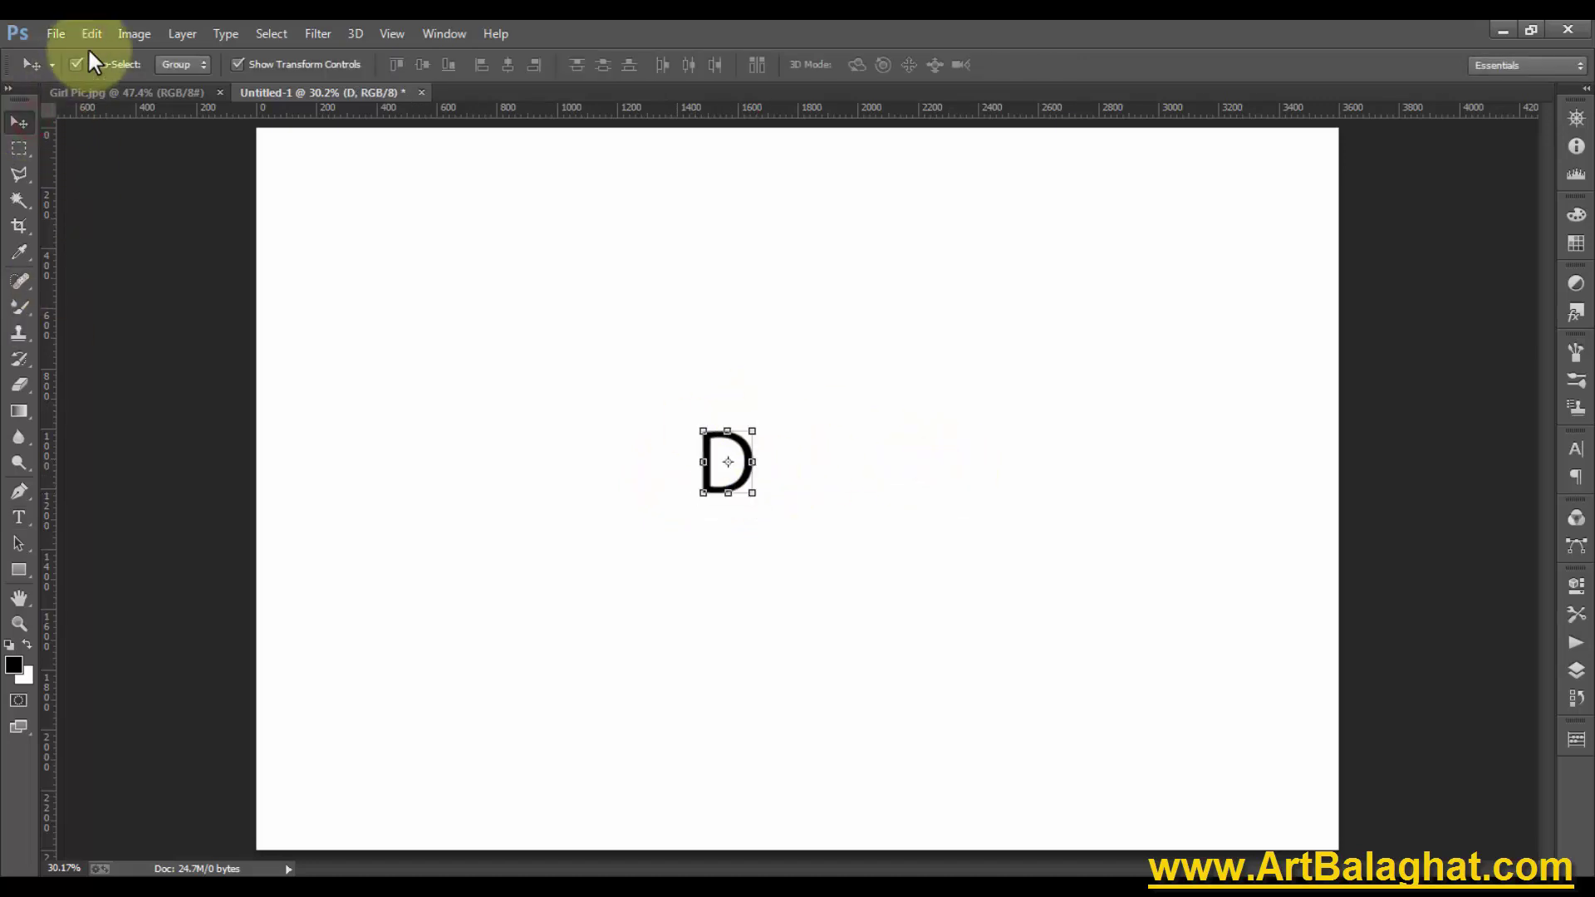
# Scale the D up about 500% with Free Transform and move it to the centre
pyautogui.click(91, 33)
pyautogui.click(133, 422)
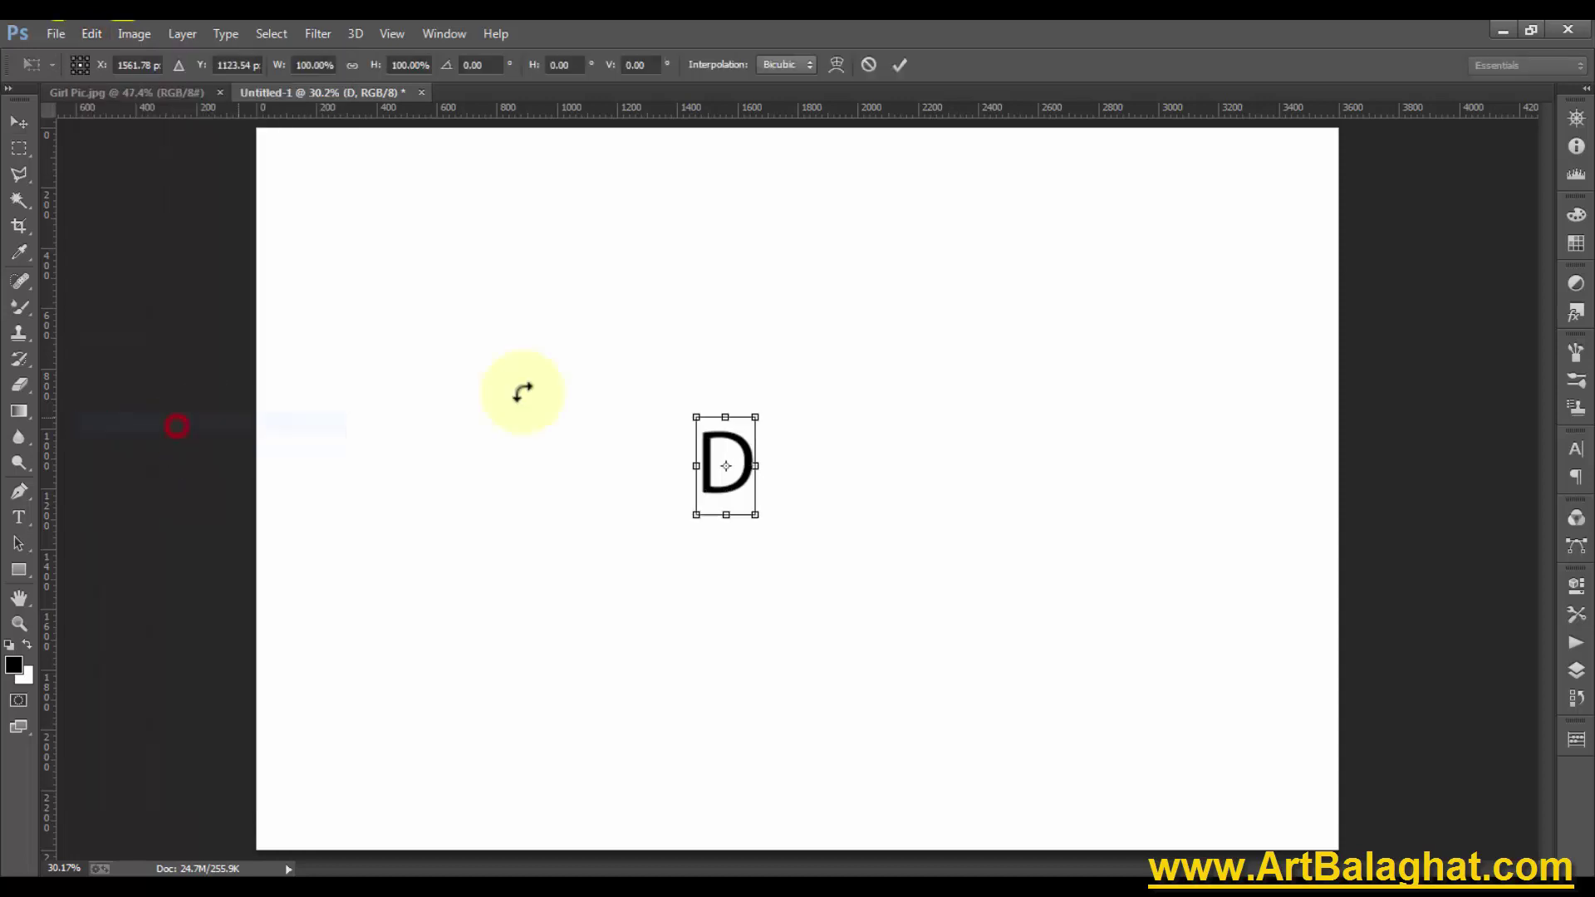
pyautogui.moveTo(752, 428)
pyautogui.mouseDown()
pyautogui.moveTo(833, 332)
pyautogui.moveTo(873, 221)
pyautogui.mouseUp()
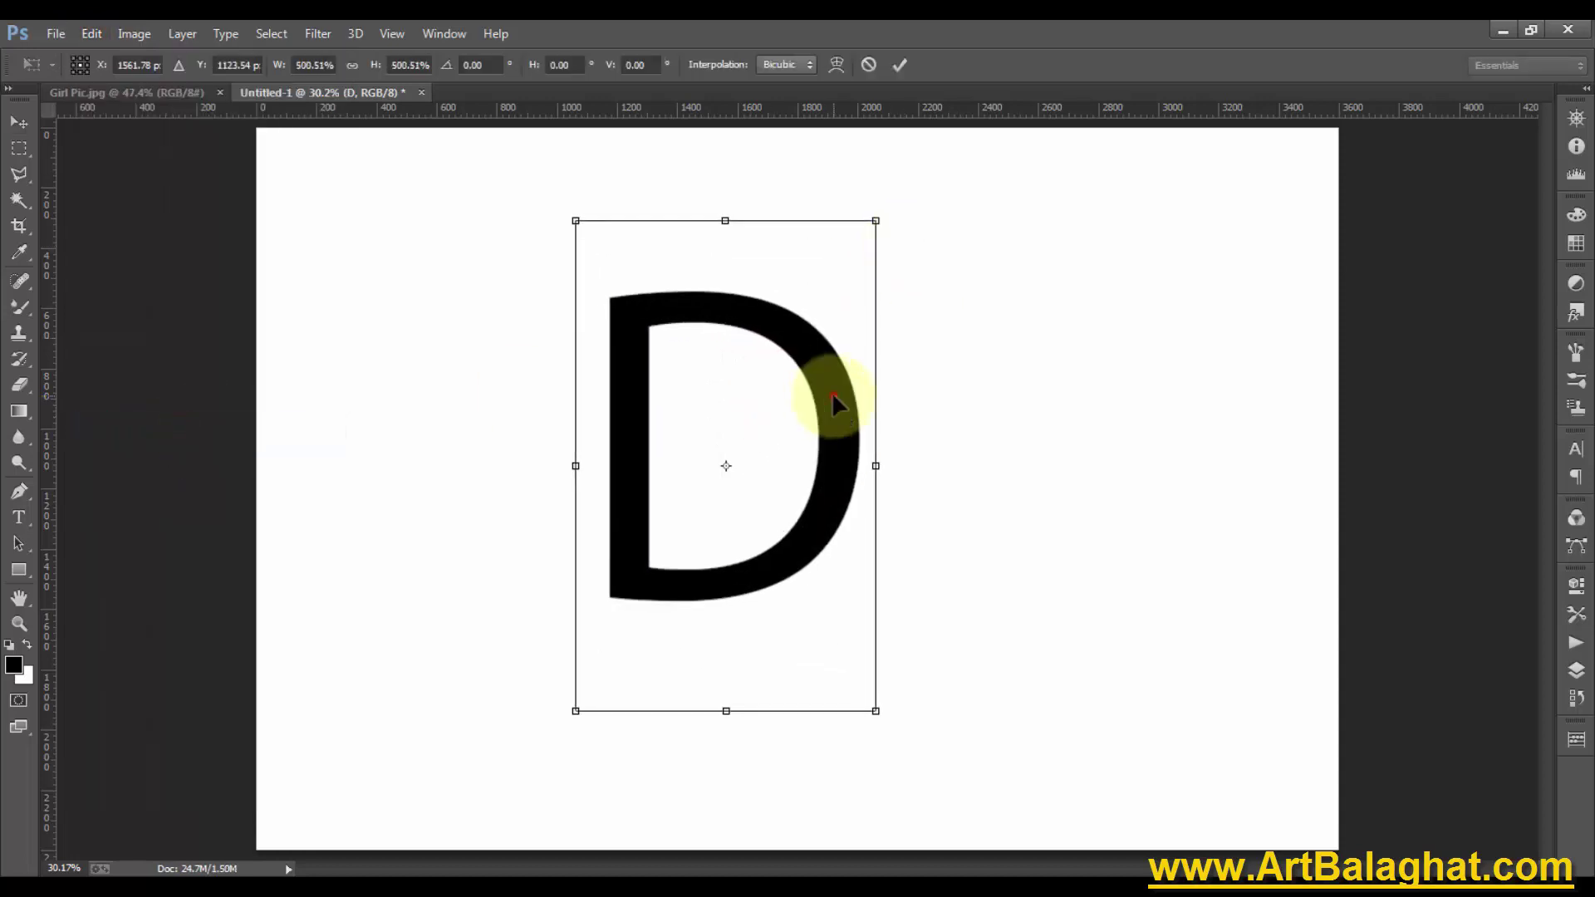
pyautogui.press('Return')
pyautogui.moveTo(832, 411); pyautogui.dragTo(882, 432)
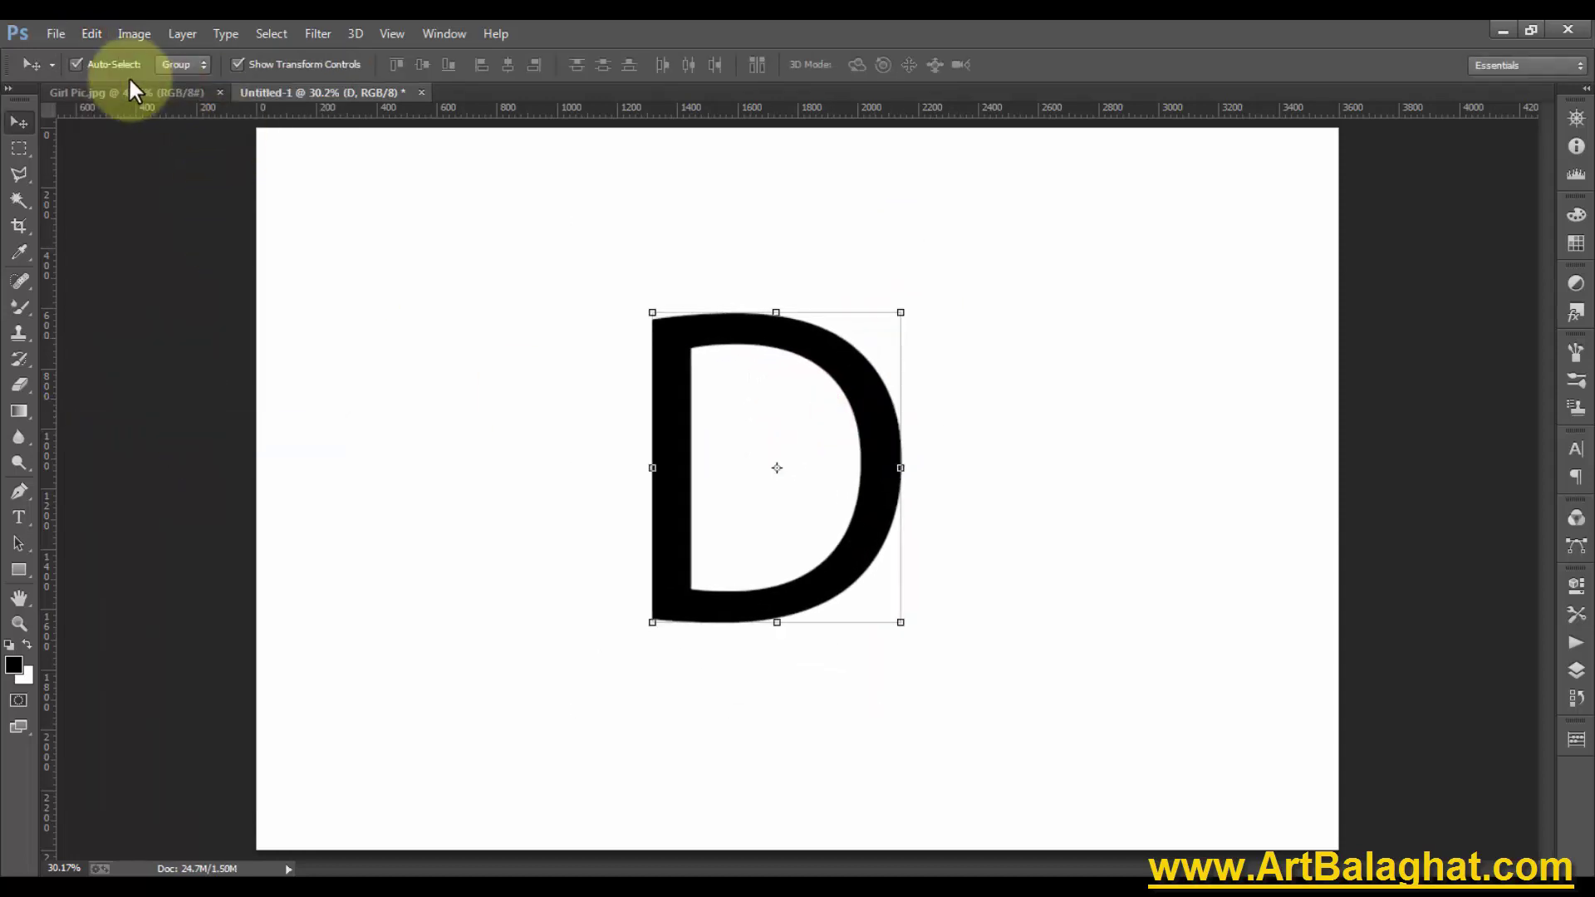
# Set the D's font to Comatose 2 and browse the font list
pyautogui.press('t')
pyautogui.click(175, 65)
pyautogui.write('Comatose 2')
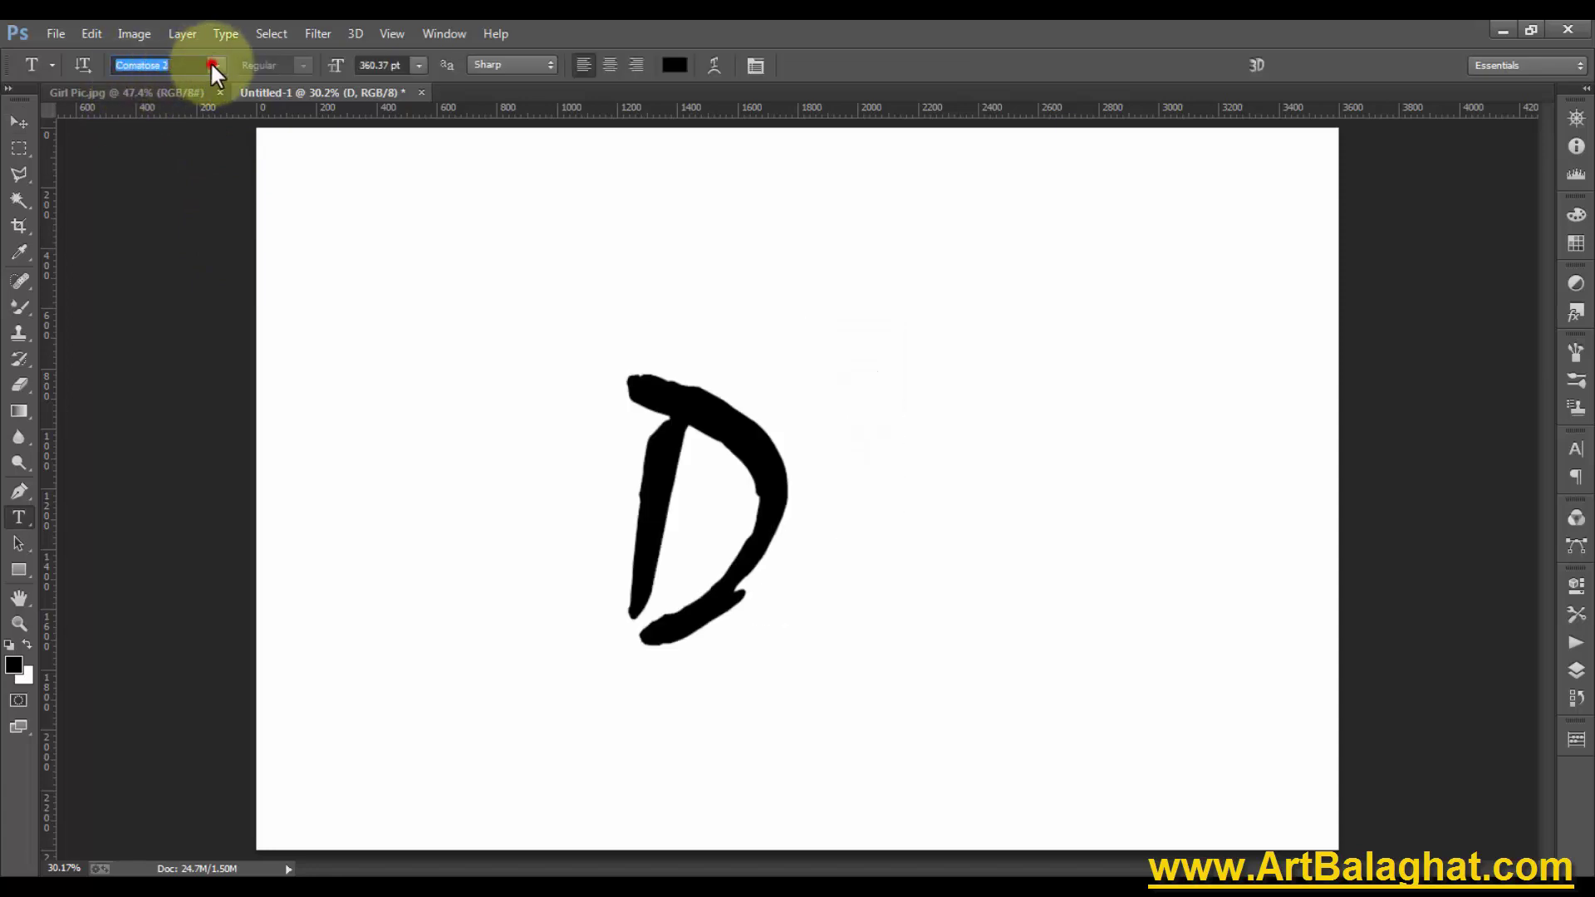
pyautogui.click(211, 62)
pyautogui.moveTo(464, 232); pyautogui.dragTo(476, 83)
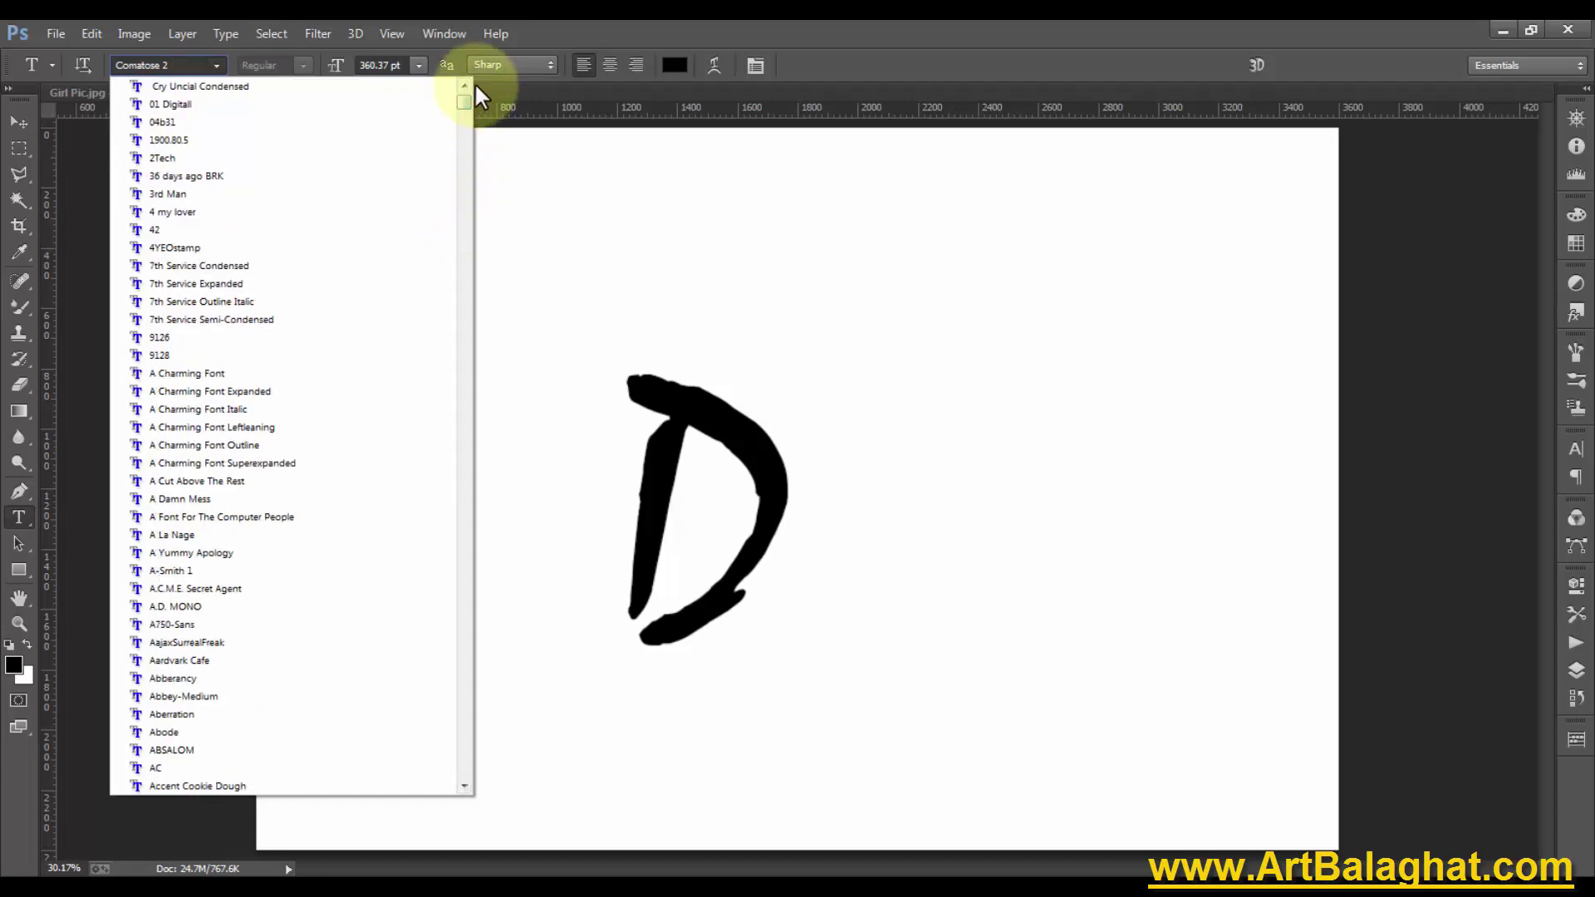
pyautogui.scroll(-2, 449, 520)
pyautogui.scroll(-4, 441, 487)
pyautogui.scroll(6, 440, 486)
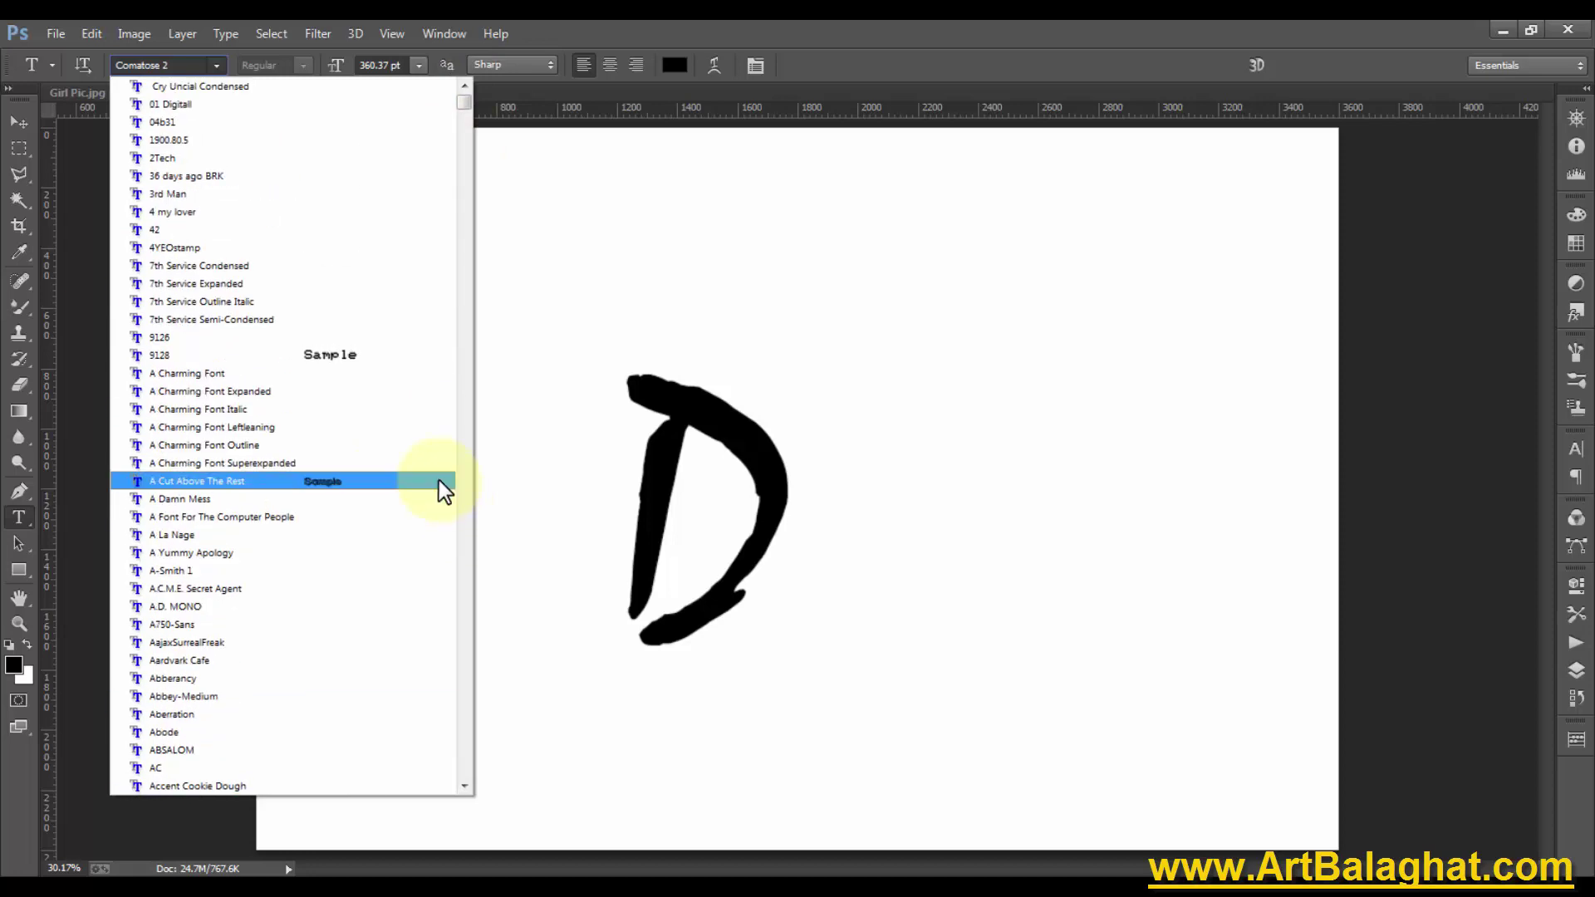
pyautogui.scroll(-6, 440, 490)
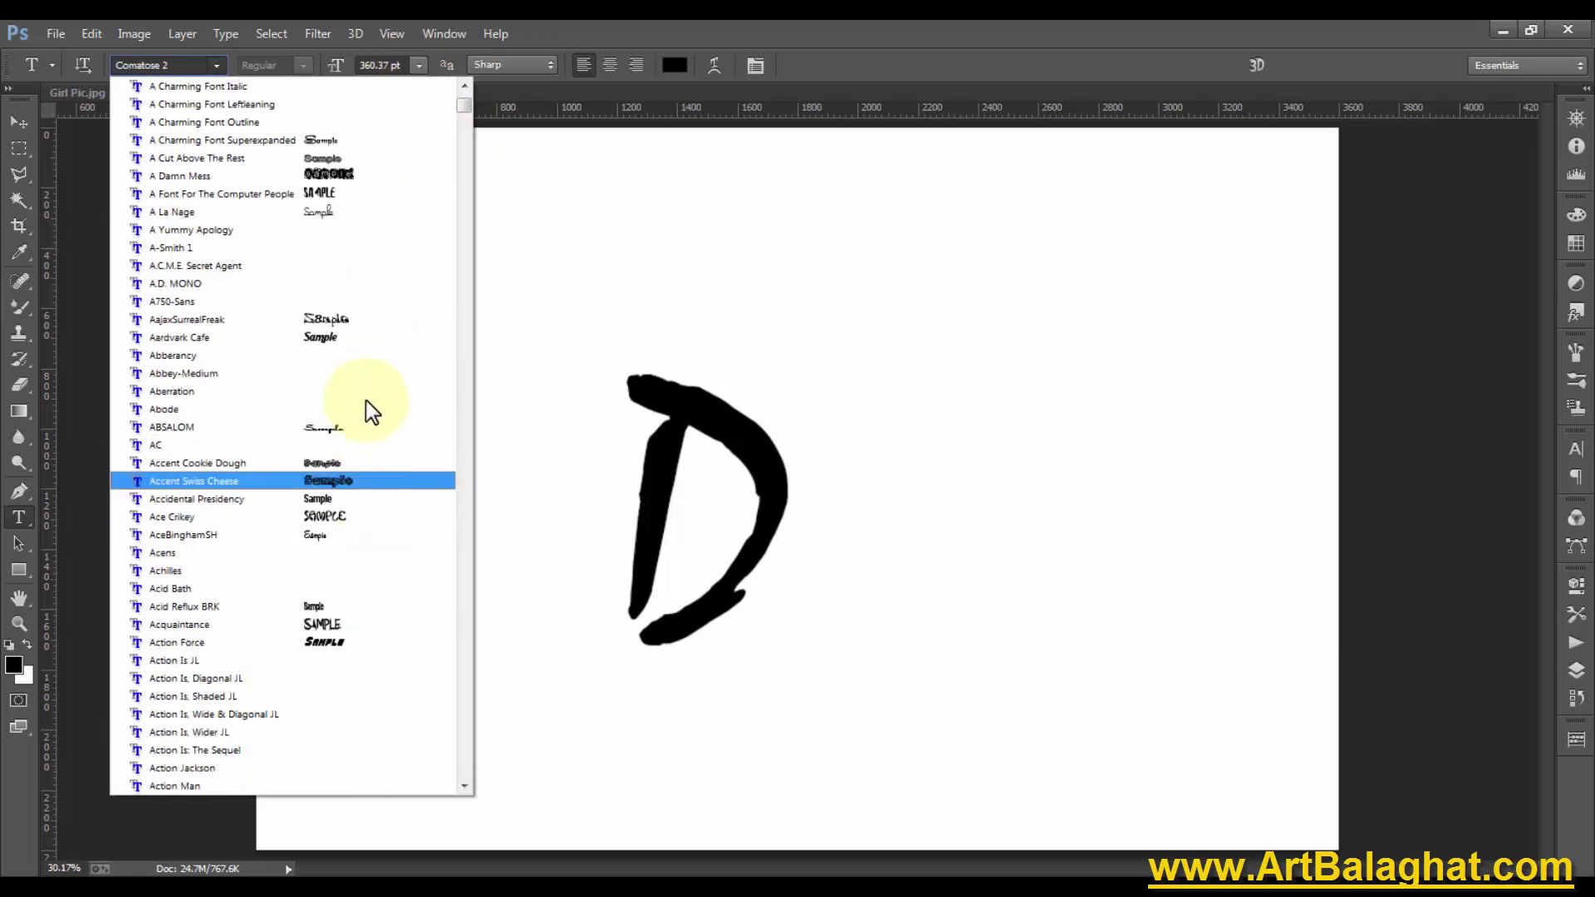
pyautogui.scroll(6, 296, 334)
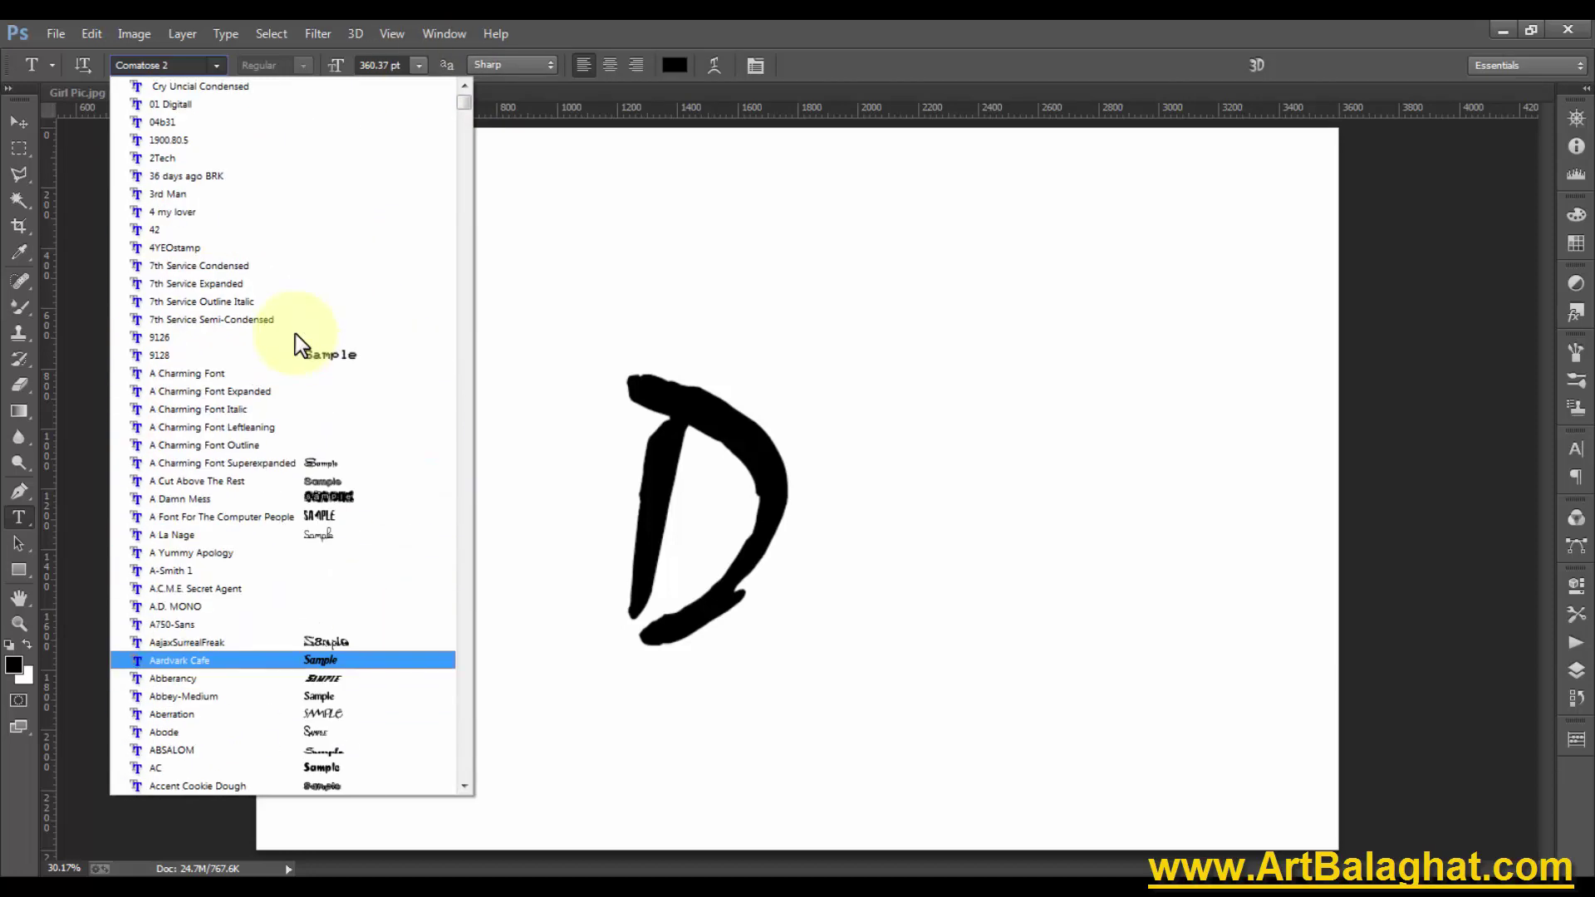
pyautogui.click(179, 67)
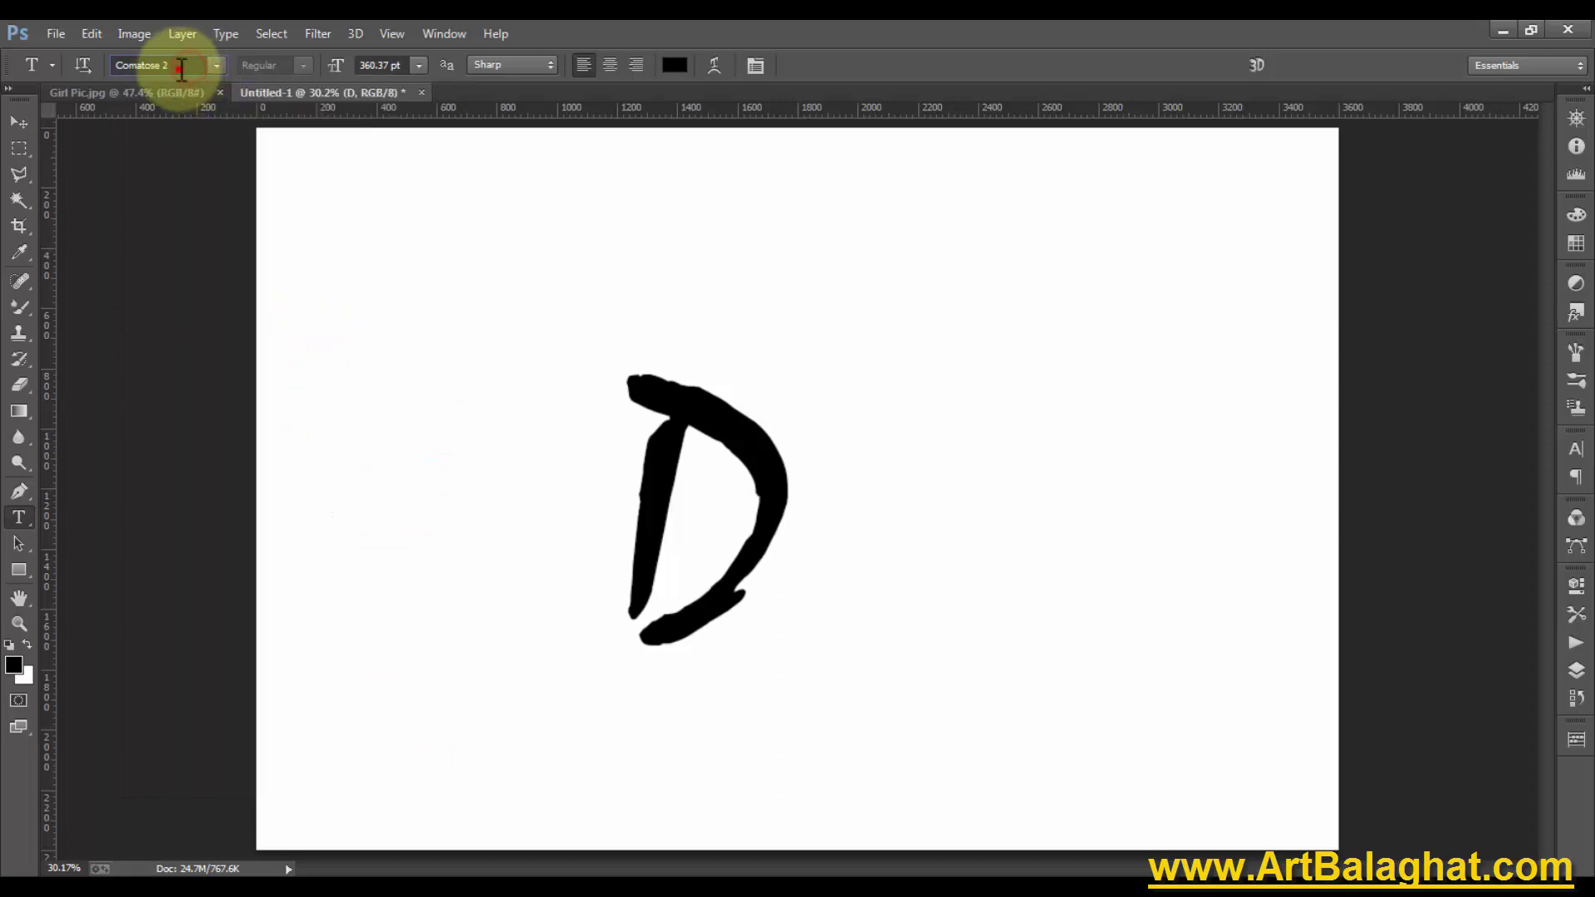
pyautogui.click(650, 452)
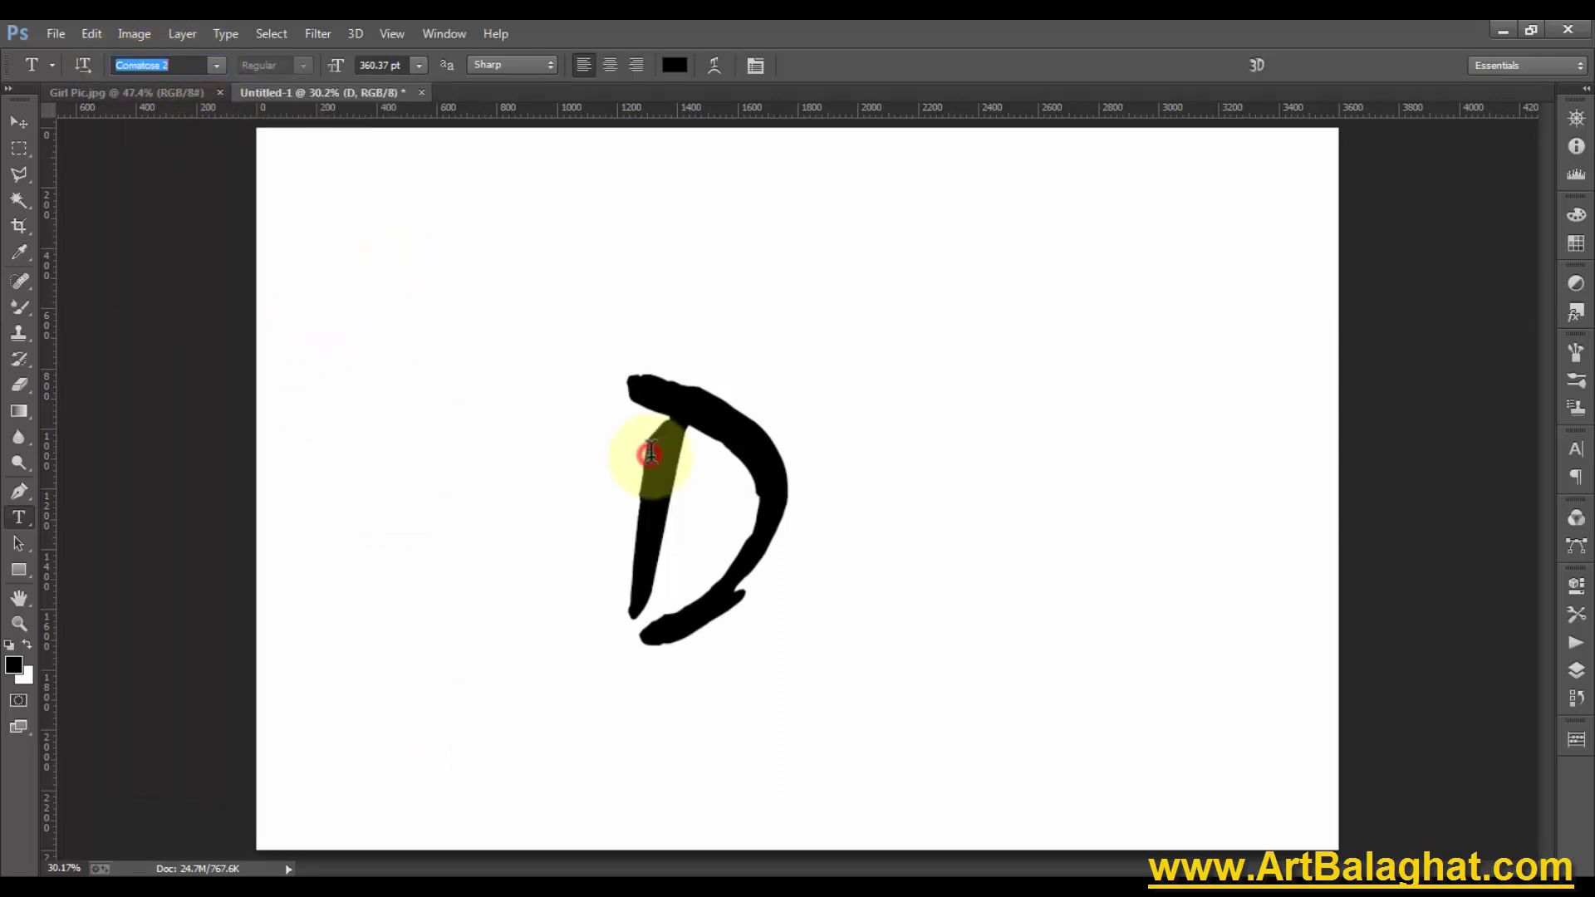
pyautogui.click(23, 513)
# Change the D's font to Arial, then Arial Rounded MT Bold
pyautogui.click(183, 67)
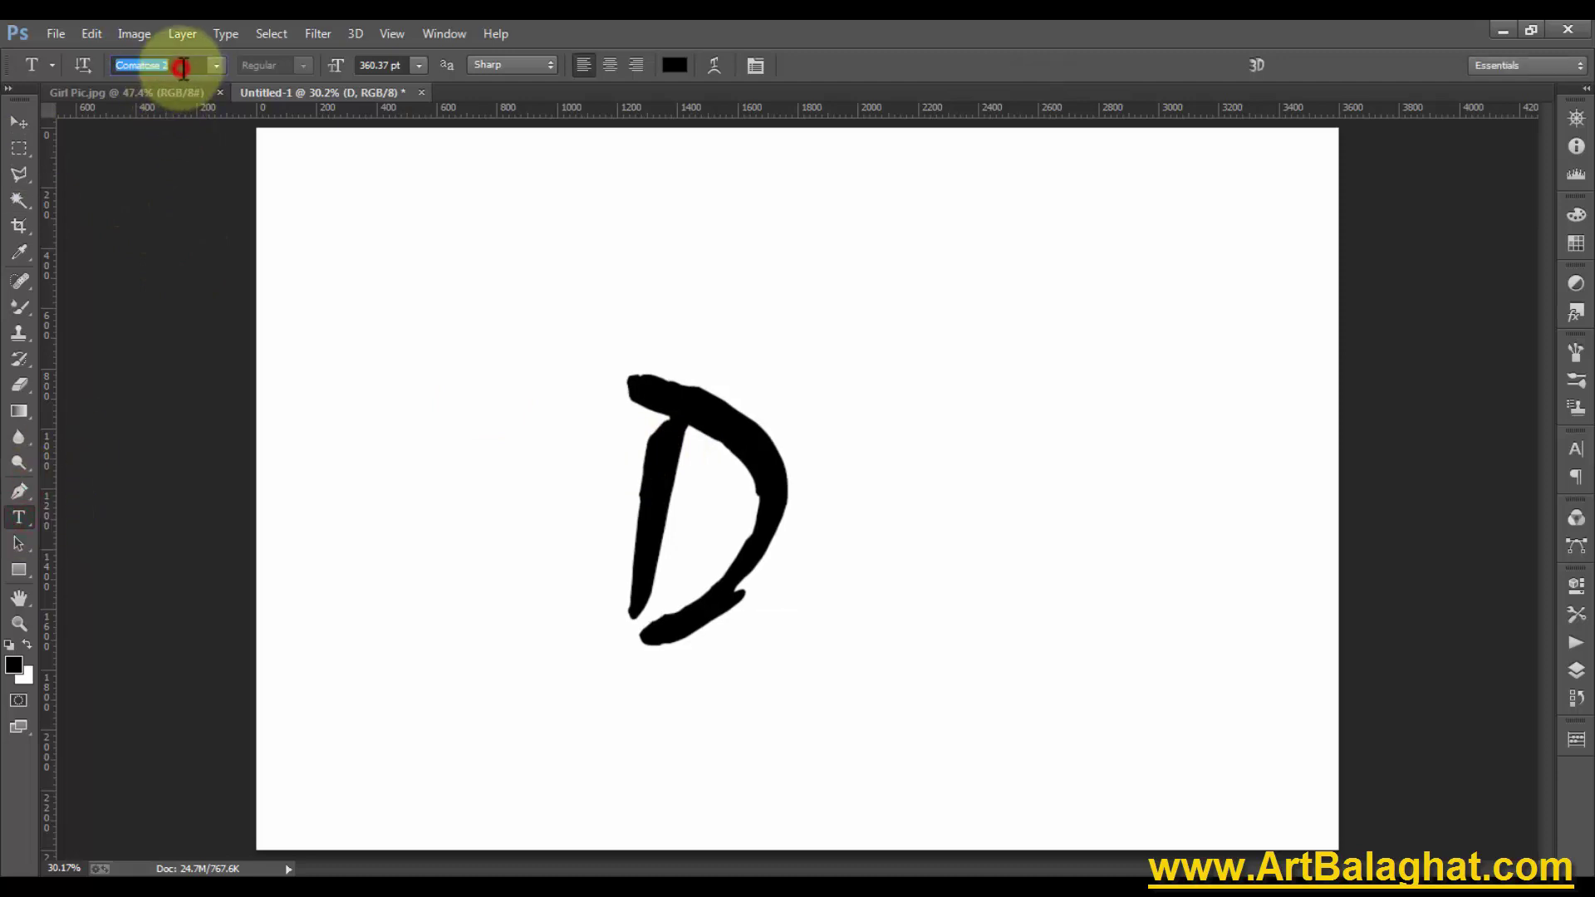
pyautogui.write('Arial')
pyautogui.write(' R')
pyautogui.press('Return')
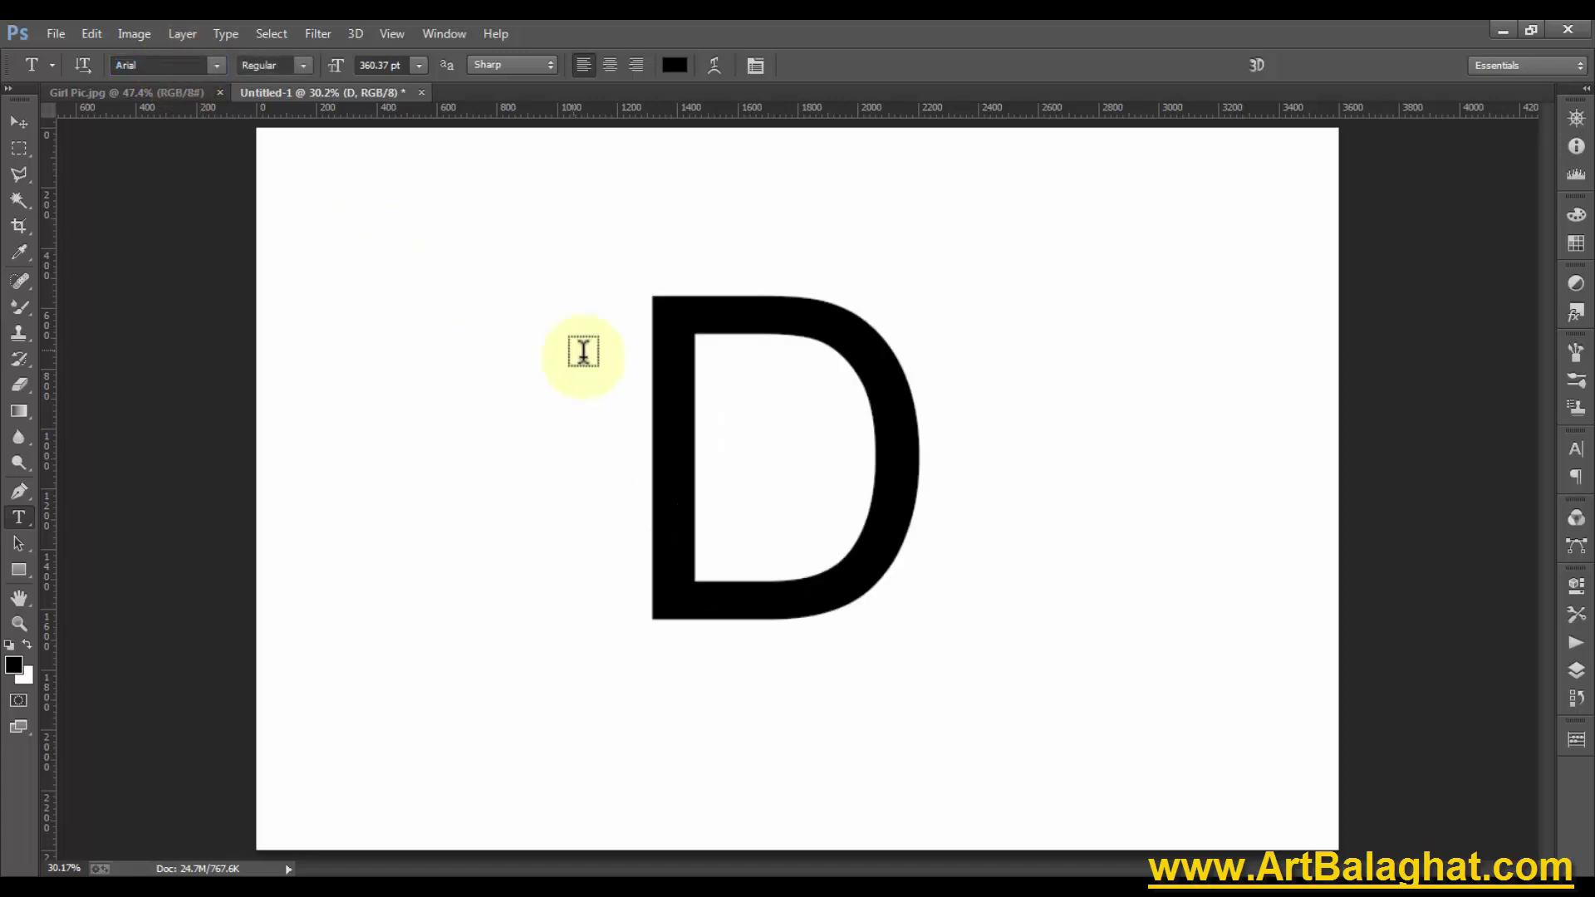
pyautogui.click(218, 65)
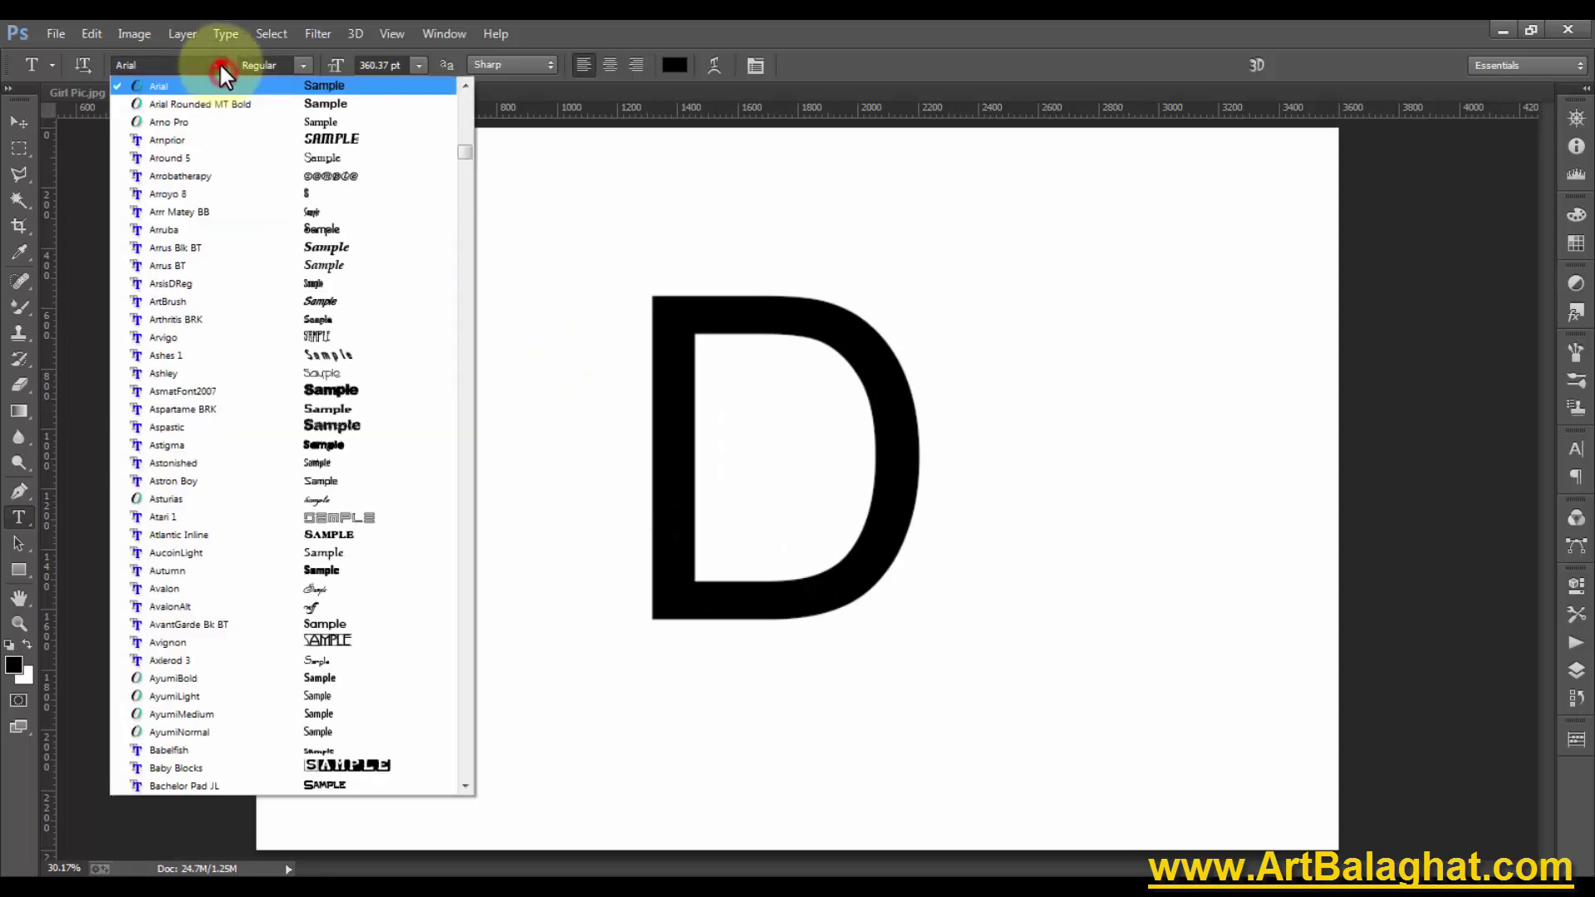
pyautogui.click(219, 65)
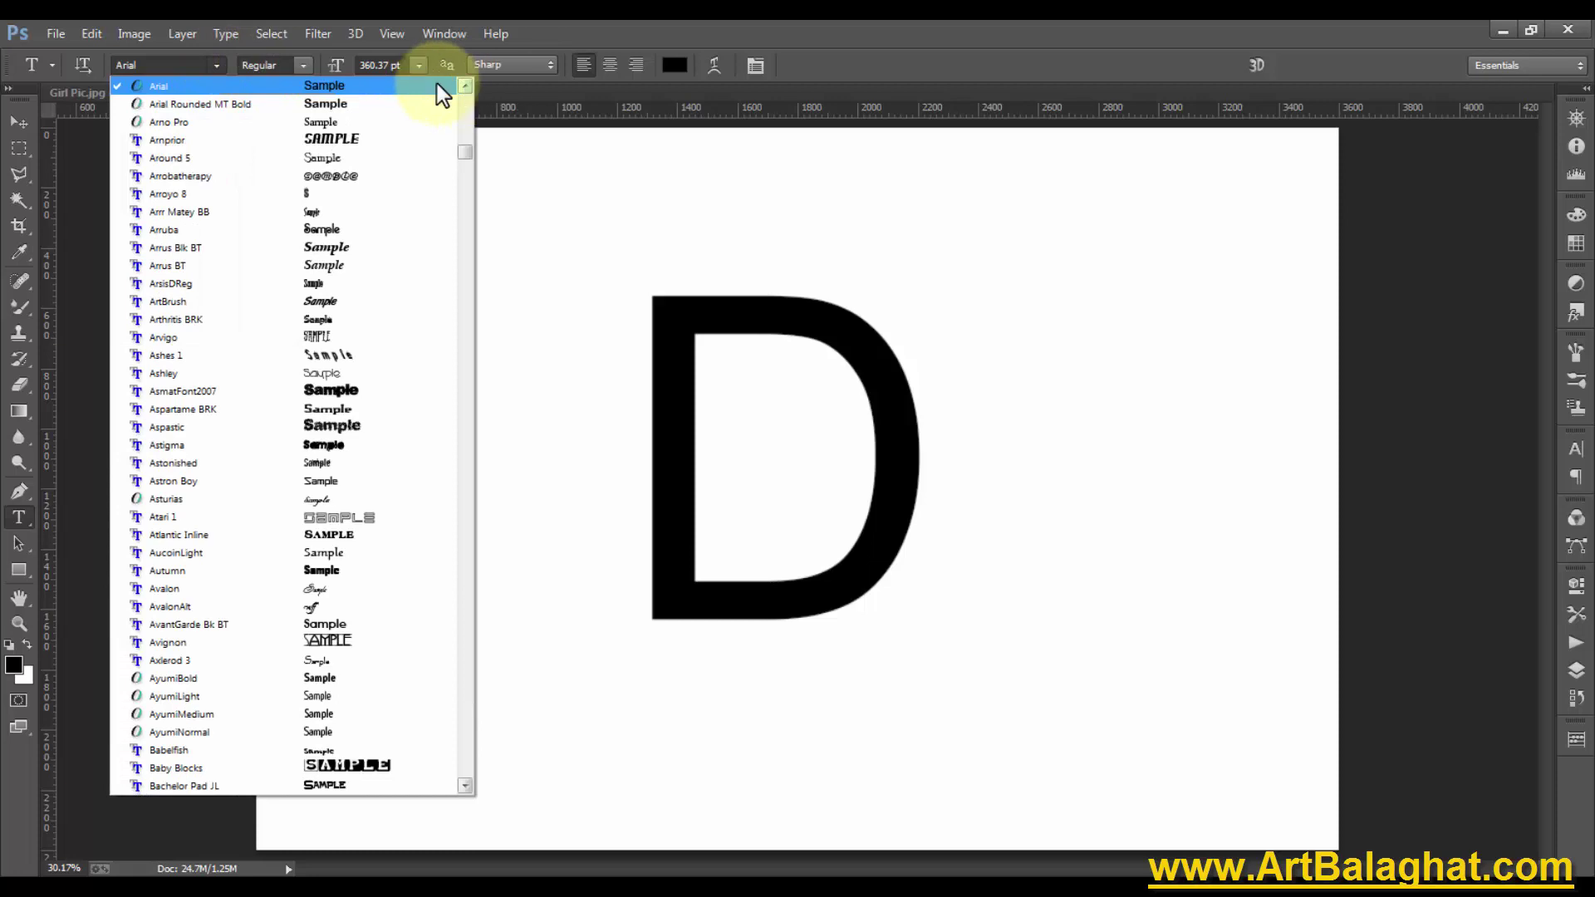
pyautogui.click(292, 104)
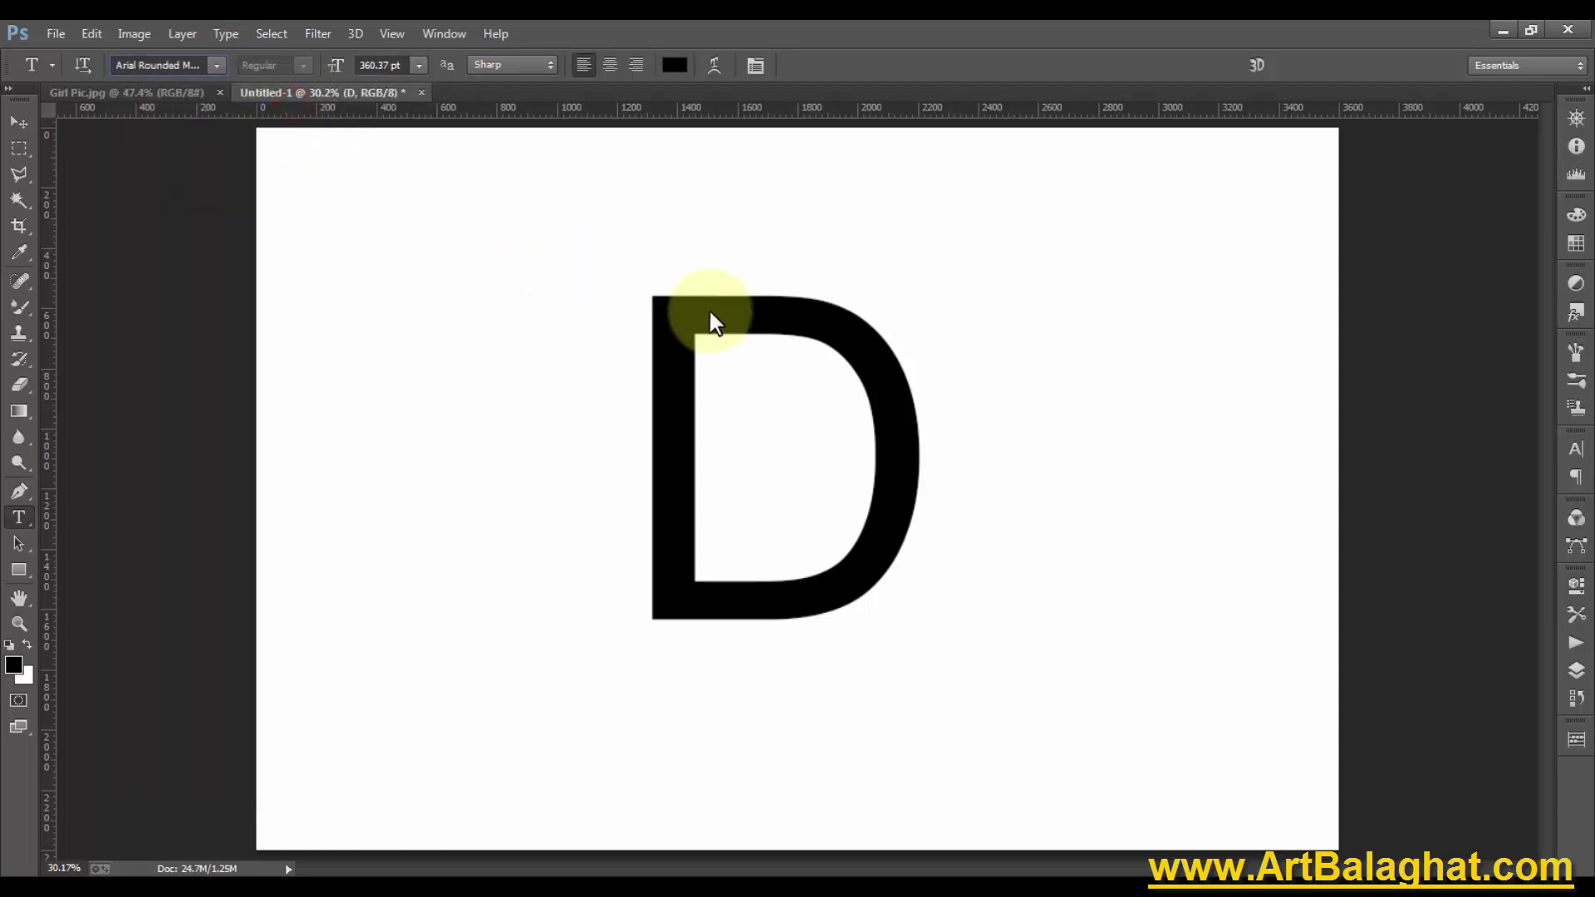
# Switch the D's font to AvantGarde Bk BT Demi
pyautogui.click(214, 67)
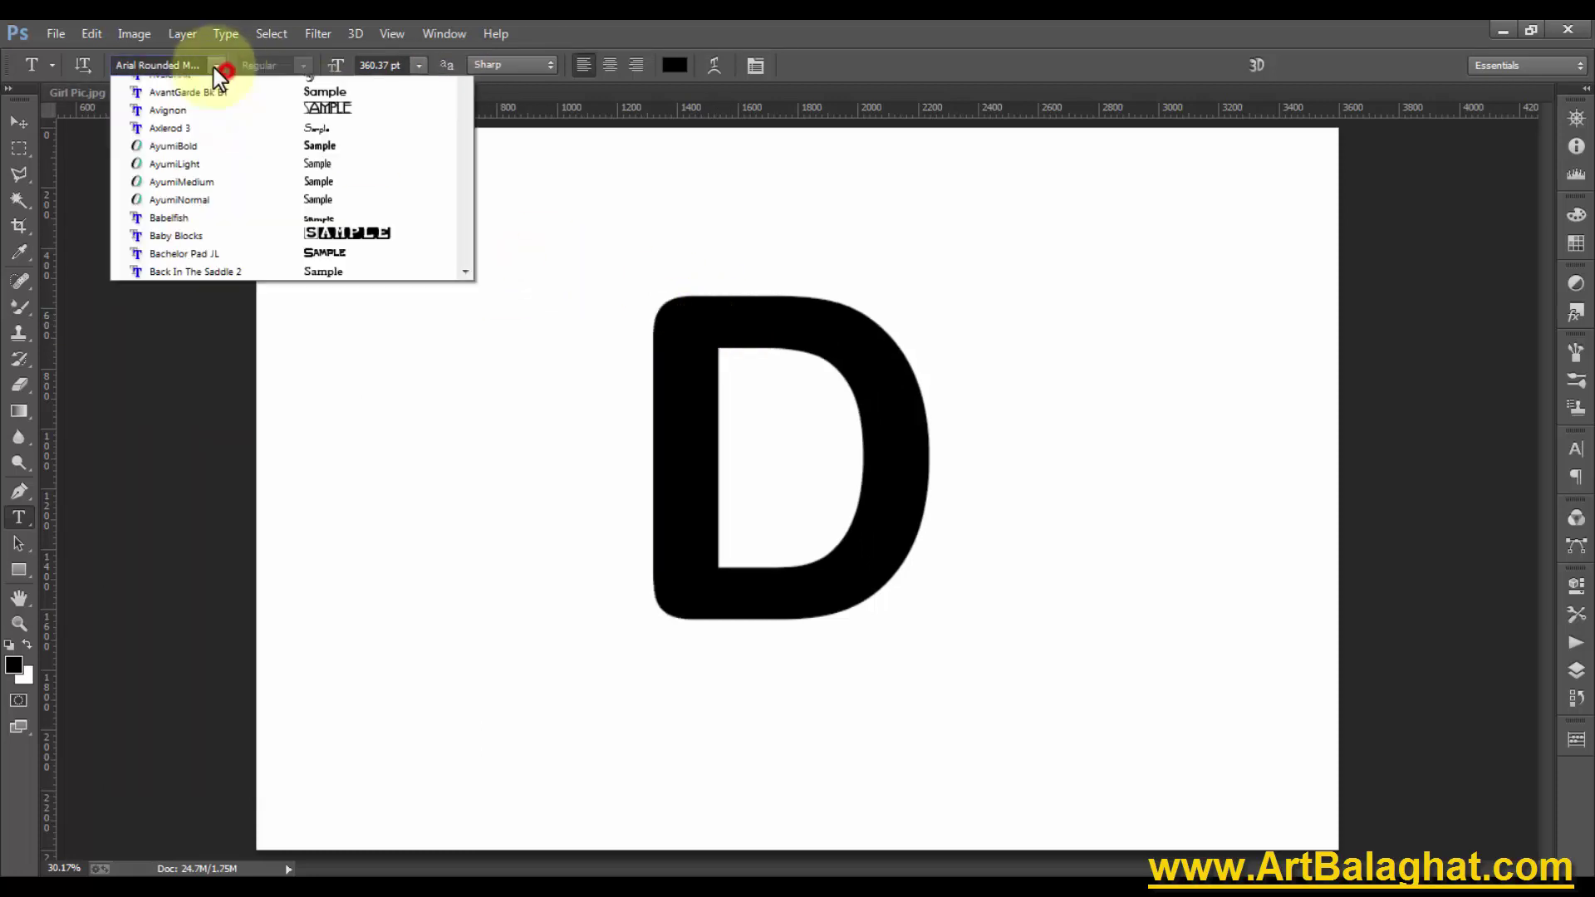
pyautogui.click(211, 64)
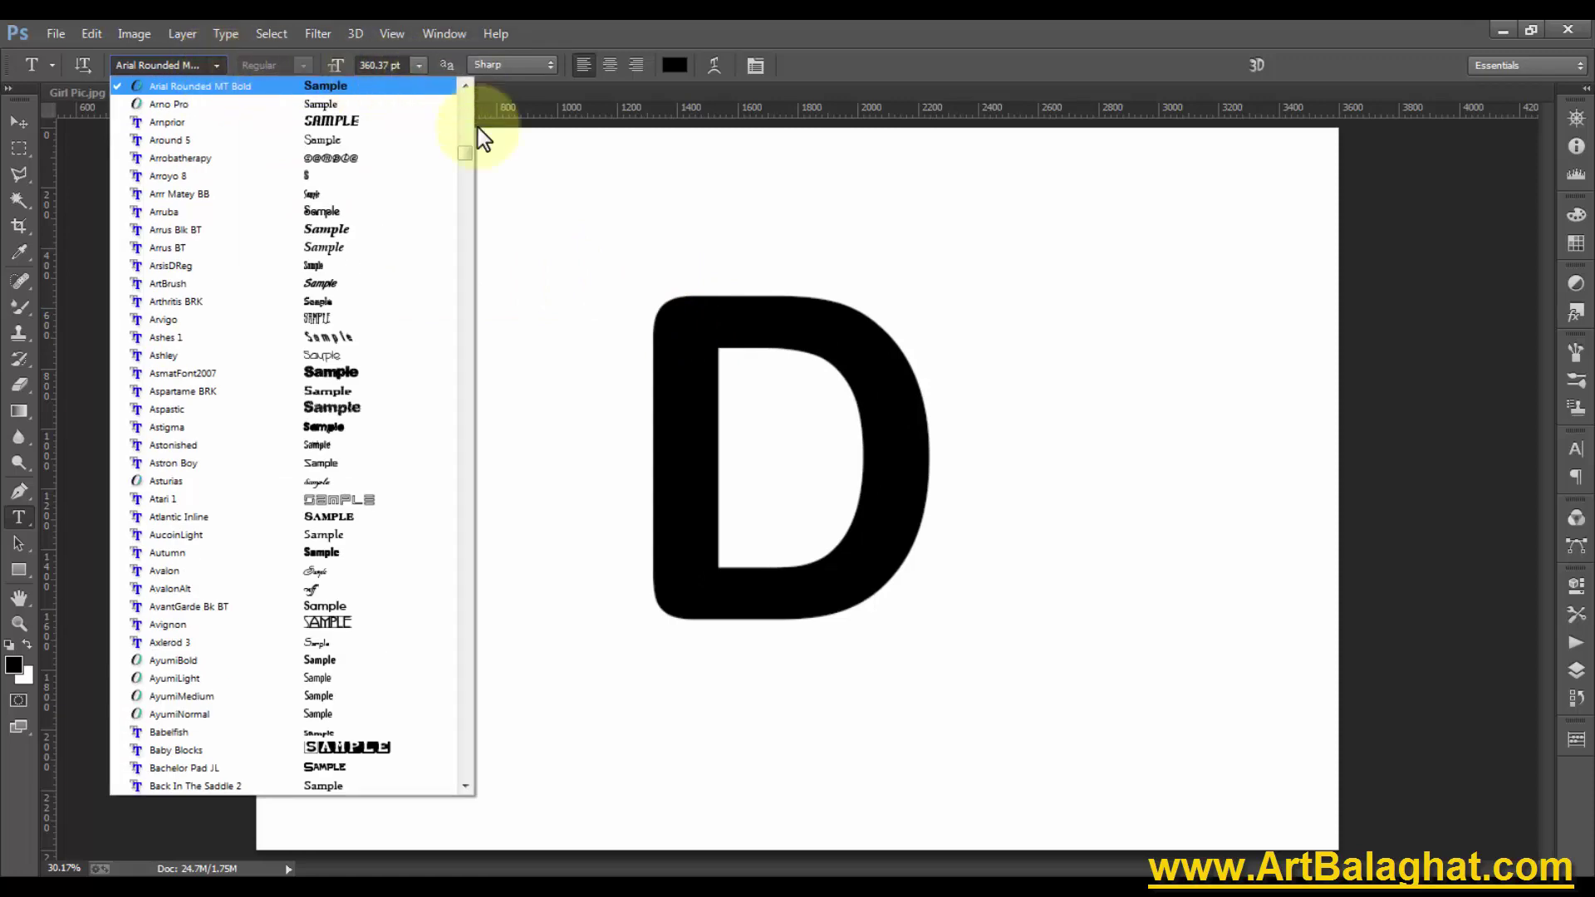
pyautogui.click(307, 607)
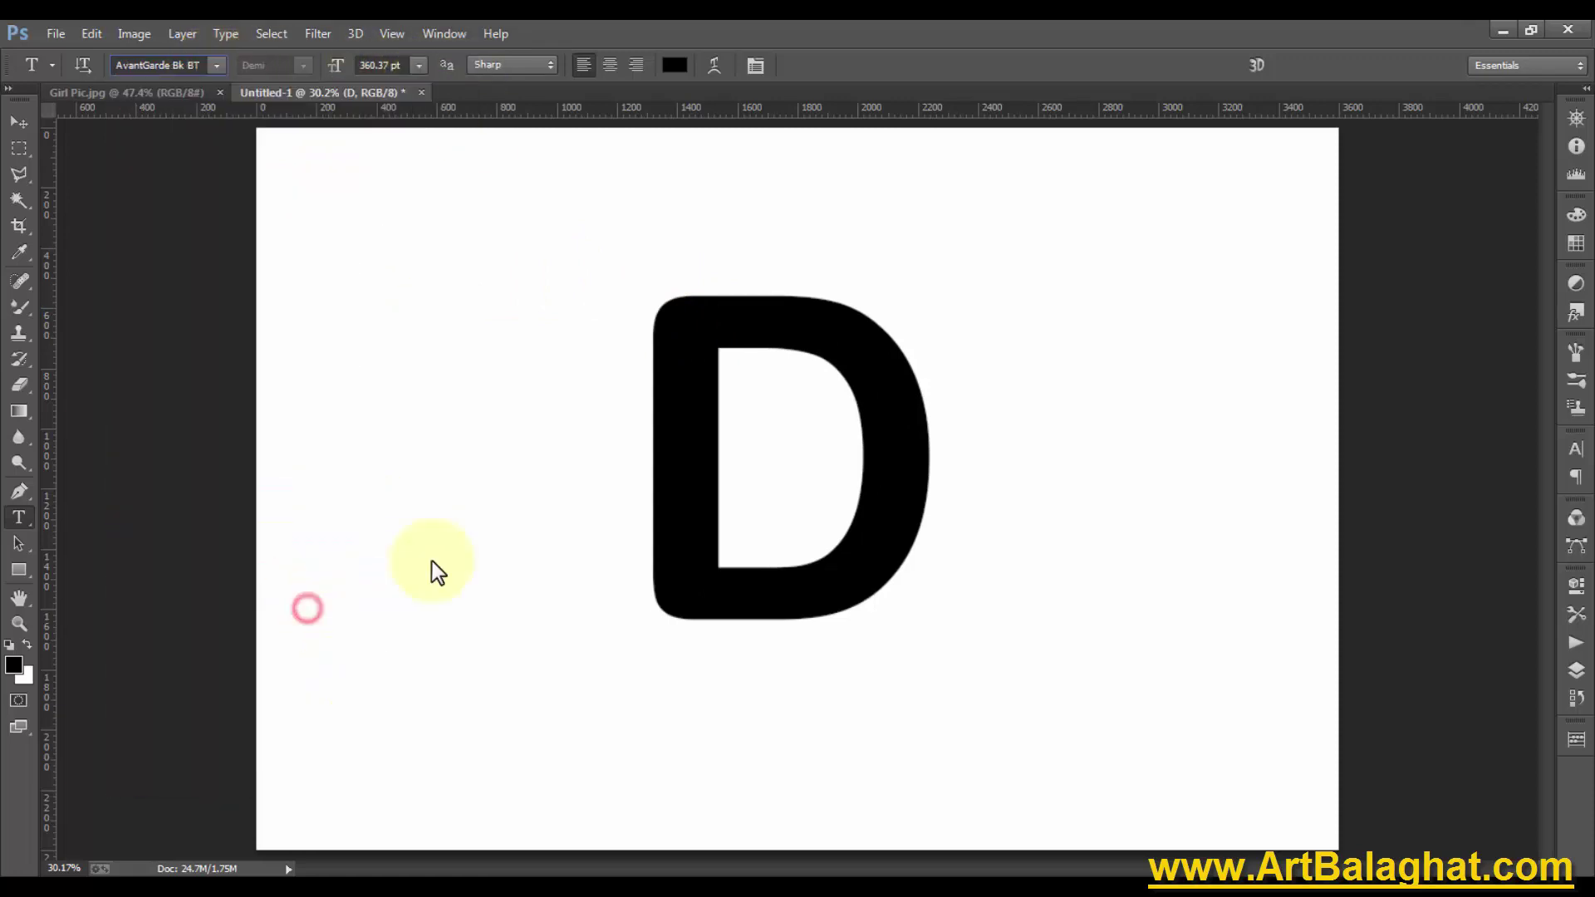
# Drag the D roughly toward the middle of the canvas
pyautogui.click(20, 125)
pyautogui.moveTo(826, 329)
pyautogui.mouseDown()
pyautogui.moveTo(841, 331)
pyautogui.moveTo(832, 288)
pyautogui.mouseUp()
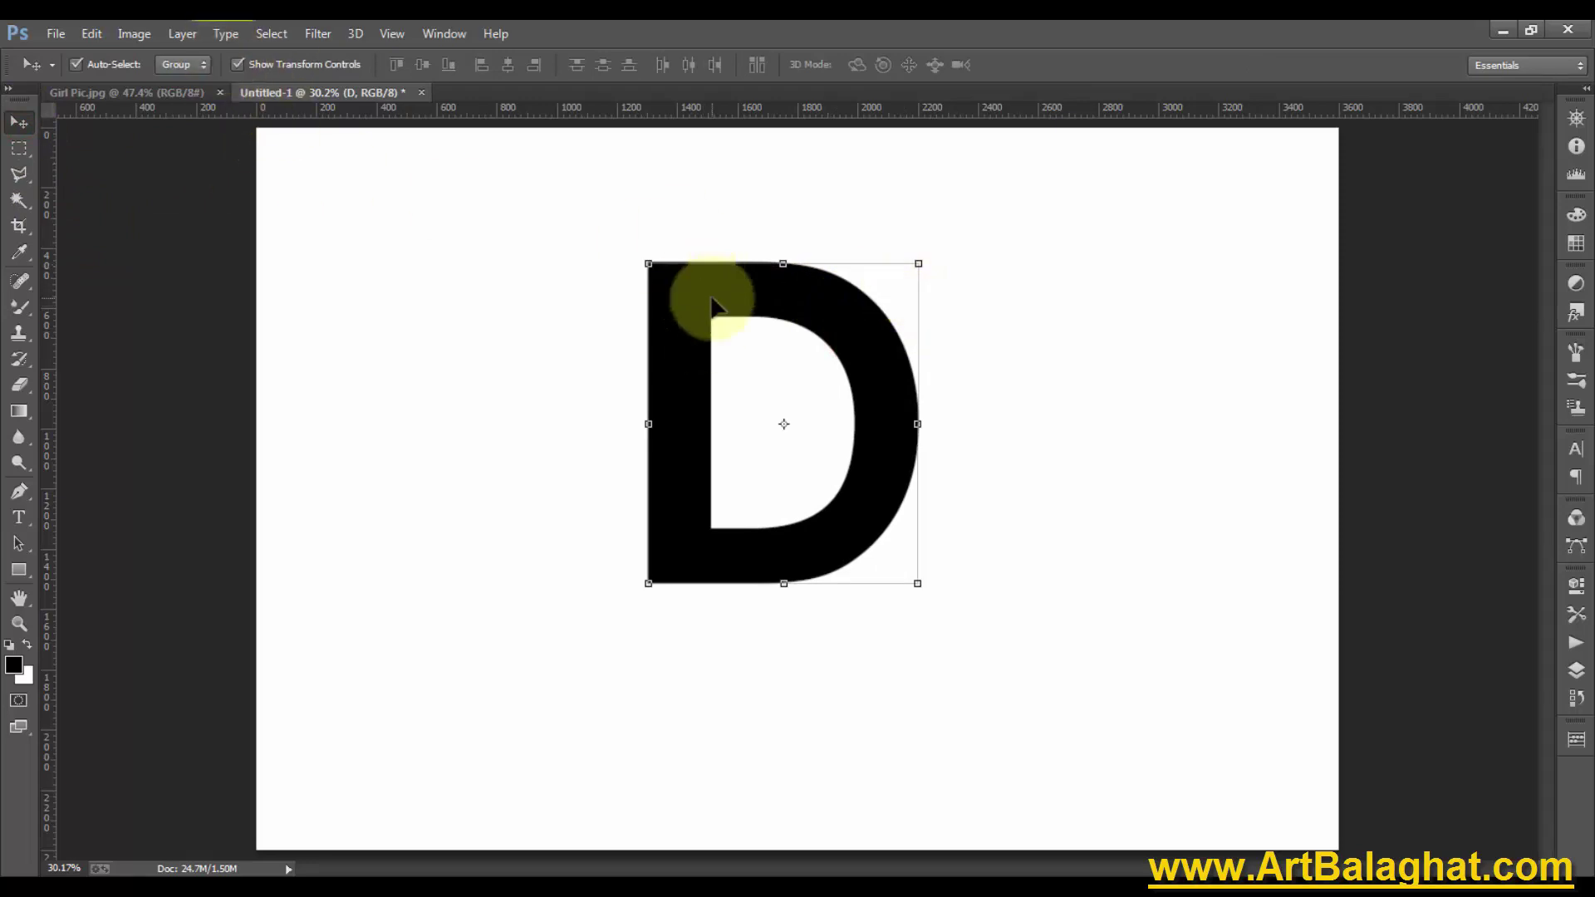
pyautogui.moveTo(712, 303); pyautogui.dragTo(626, 326)
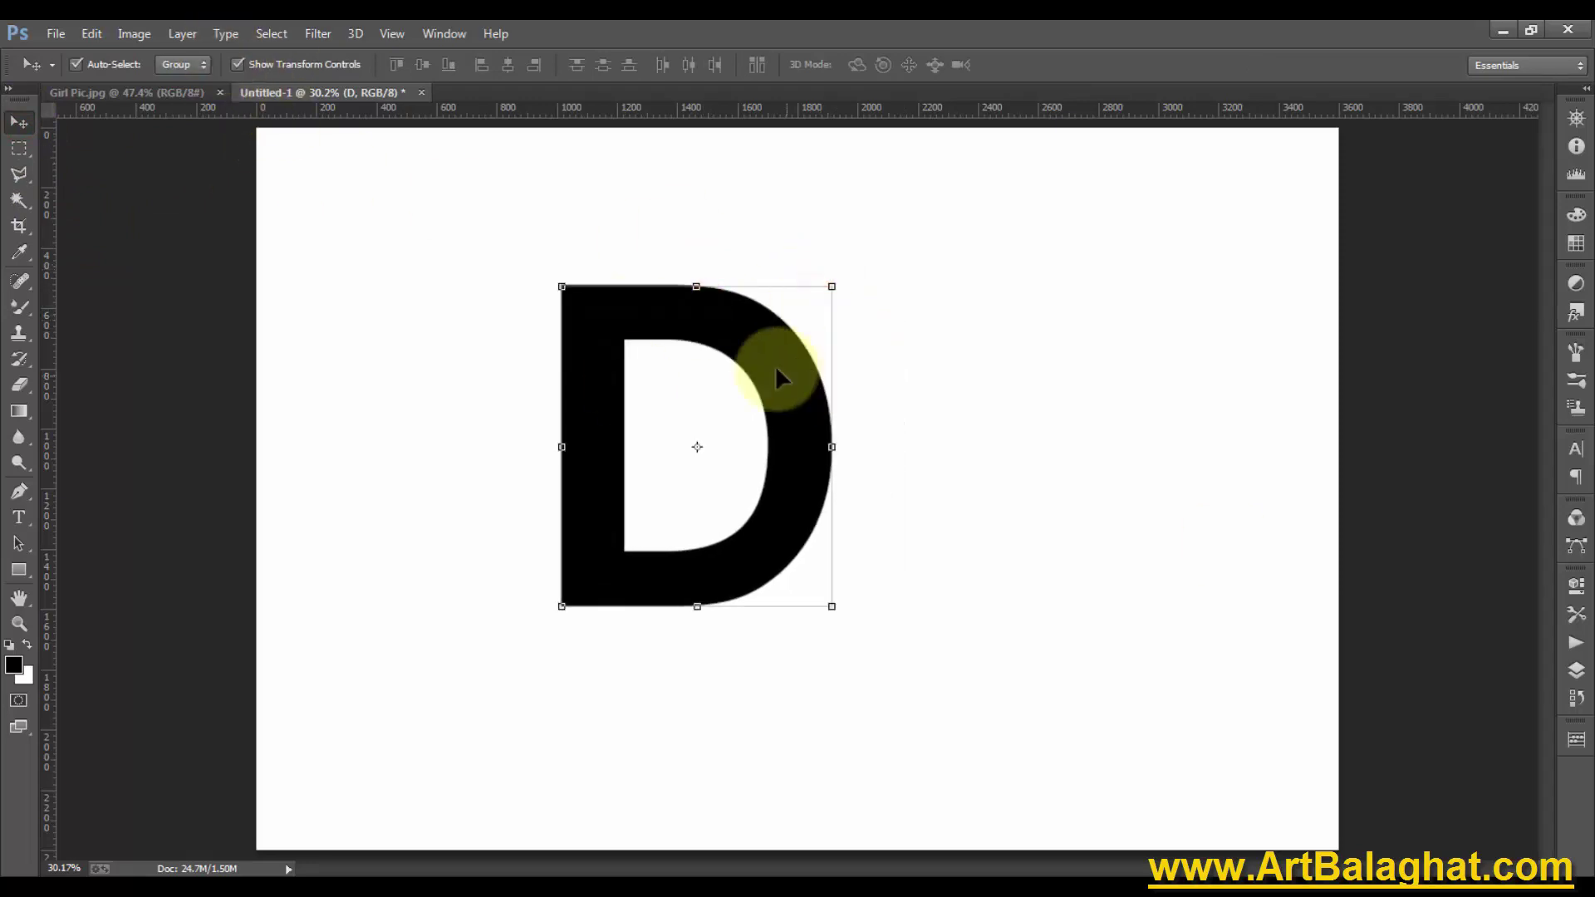
pyautogui.moveTo(781, 365); pyautogui.dragTo(753, 359)
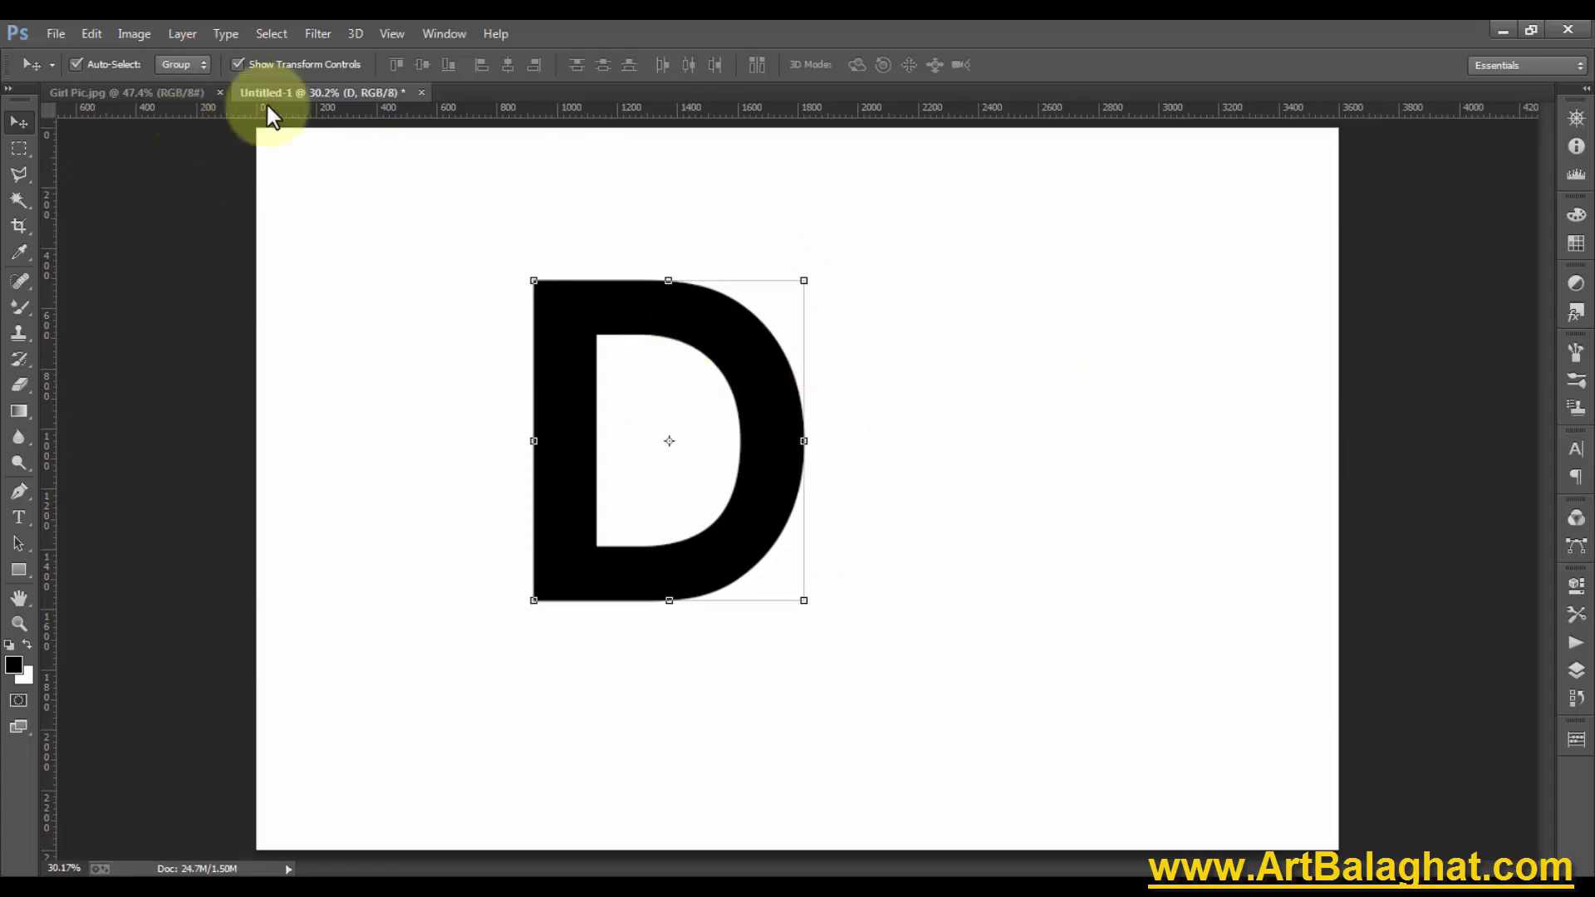
# Align the D's vertical and horizontal centres to the whole canvas, then deselect
pyautogui.click(277, 35)
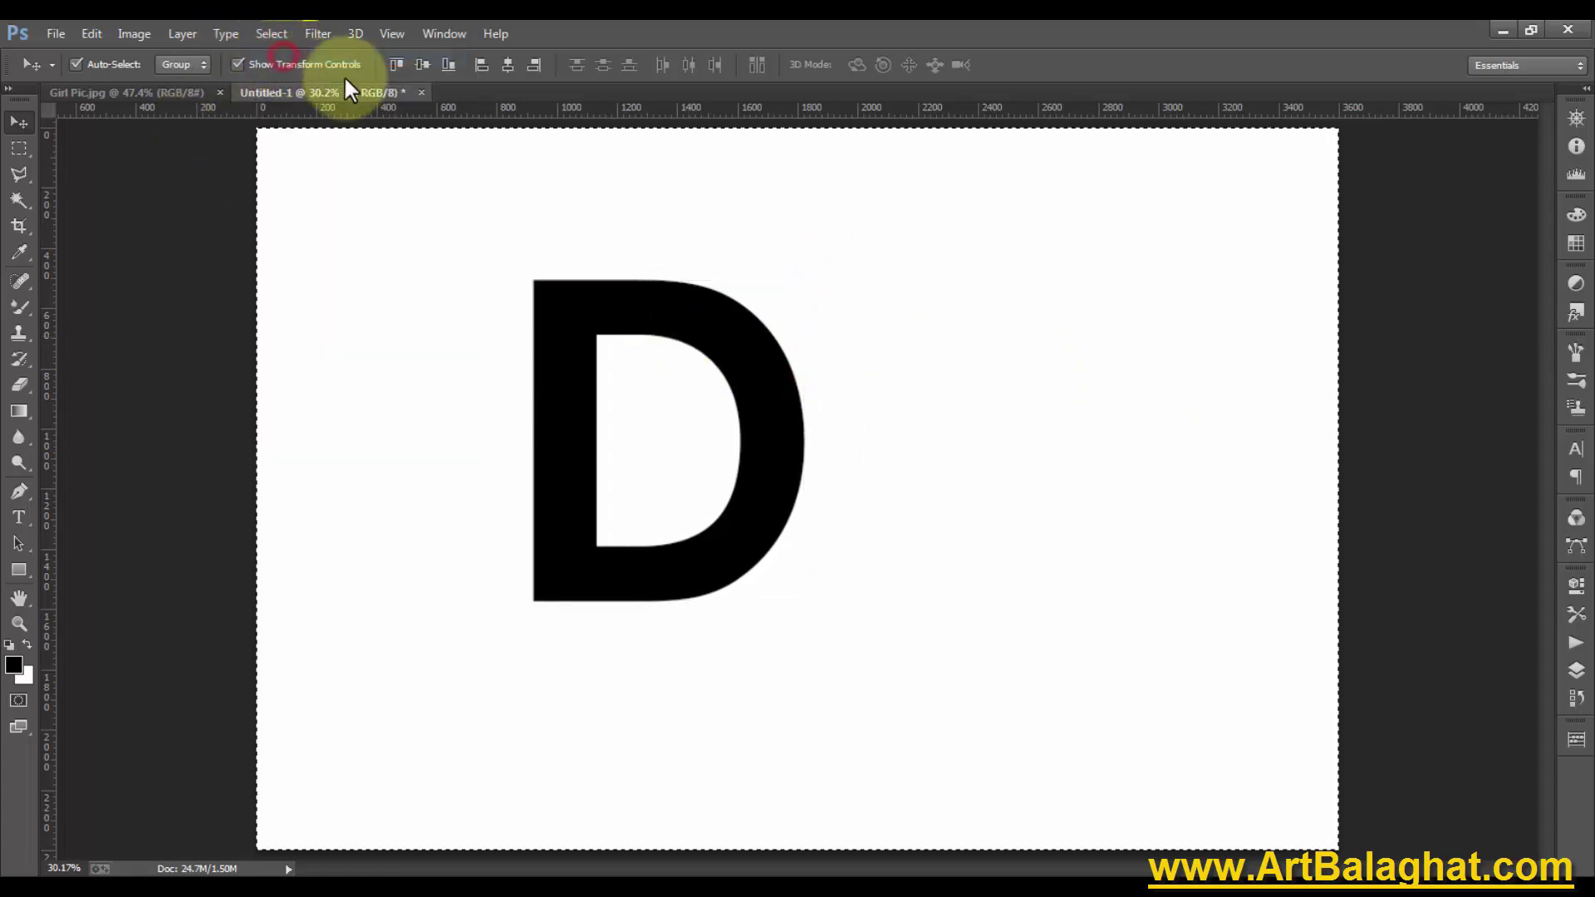
pyautogui.click(422, 62)
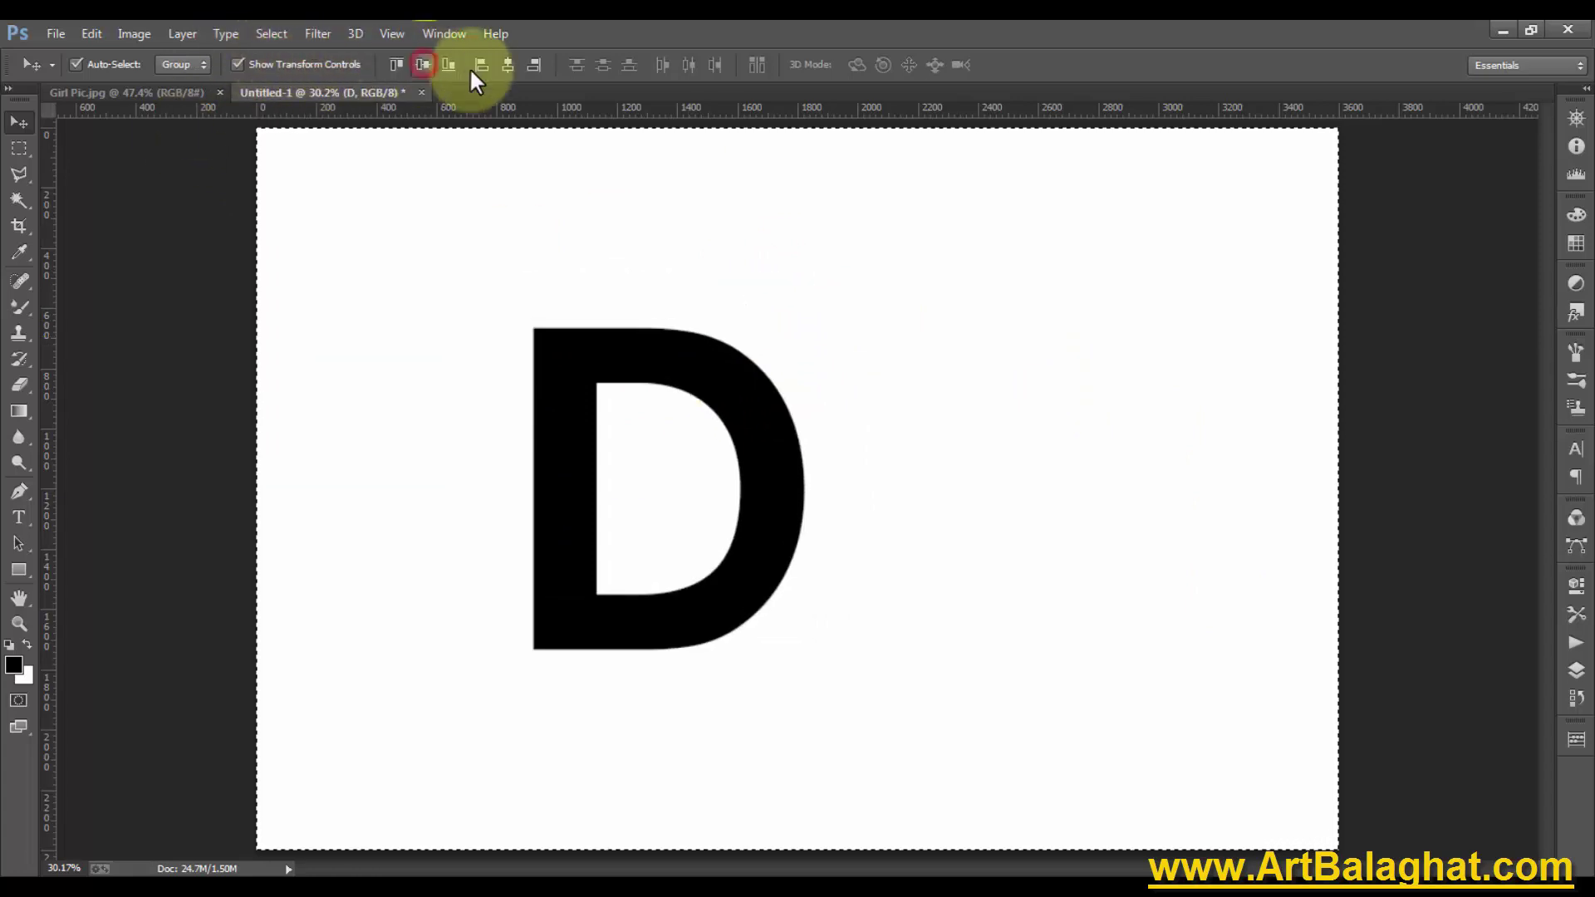
pyautogui.click(509, 65)
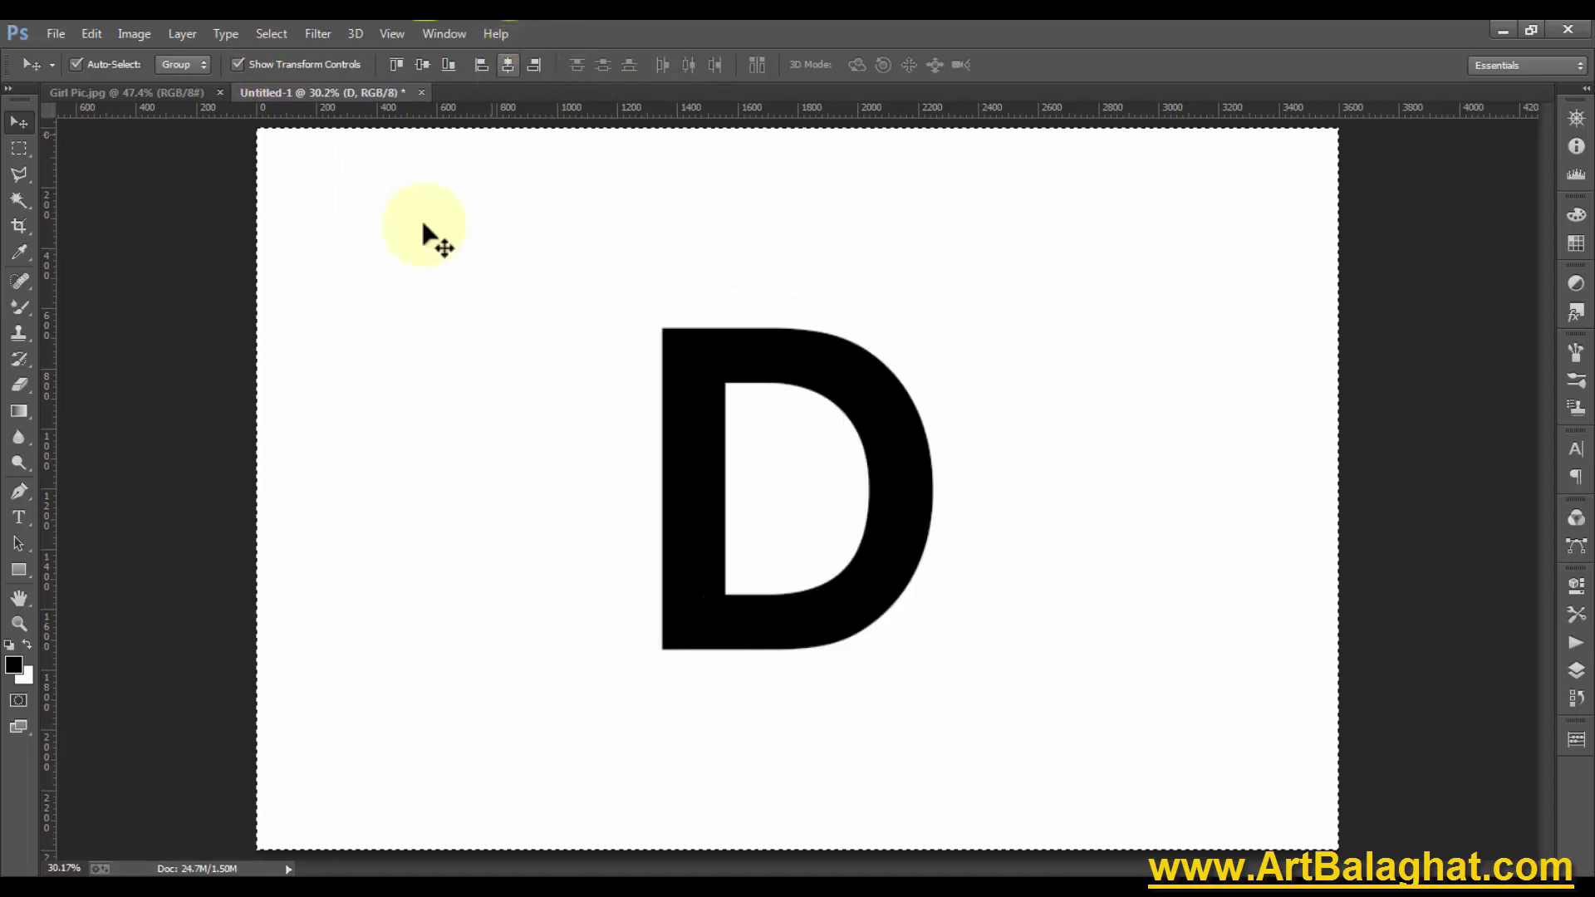
pyautogui.click(18, 148)
pyautogui.click(599, 384)
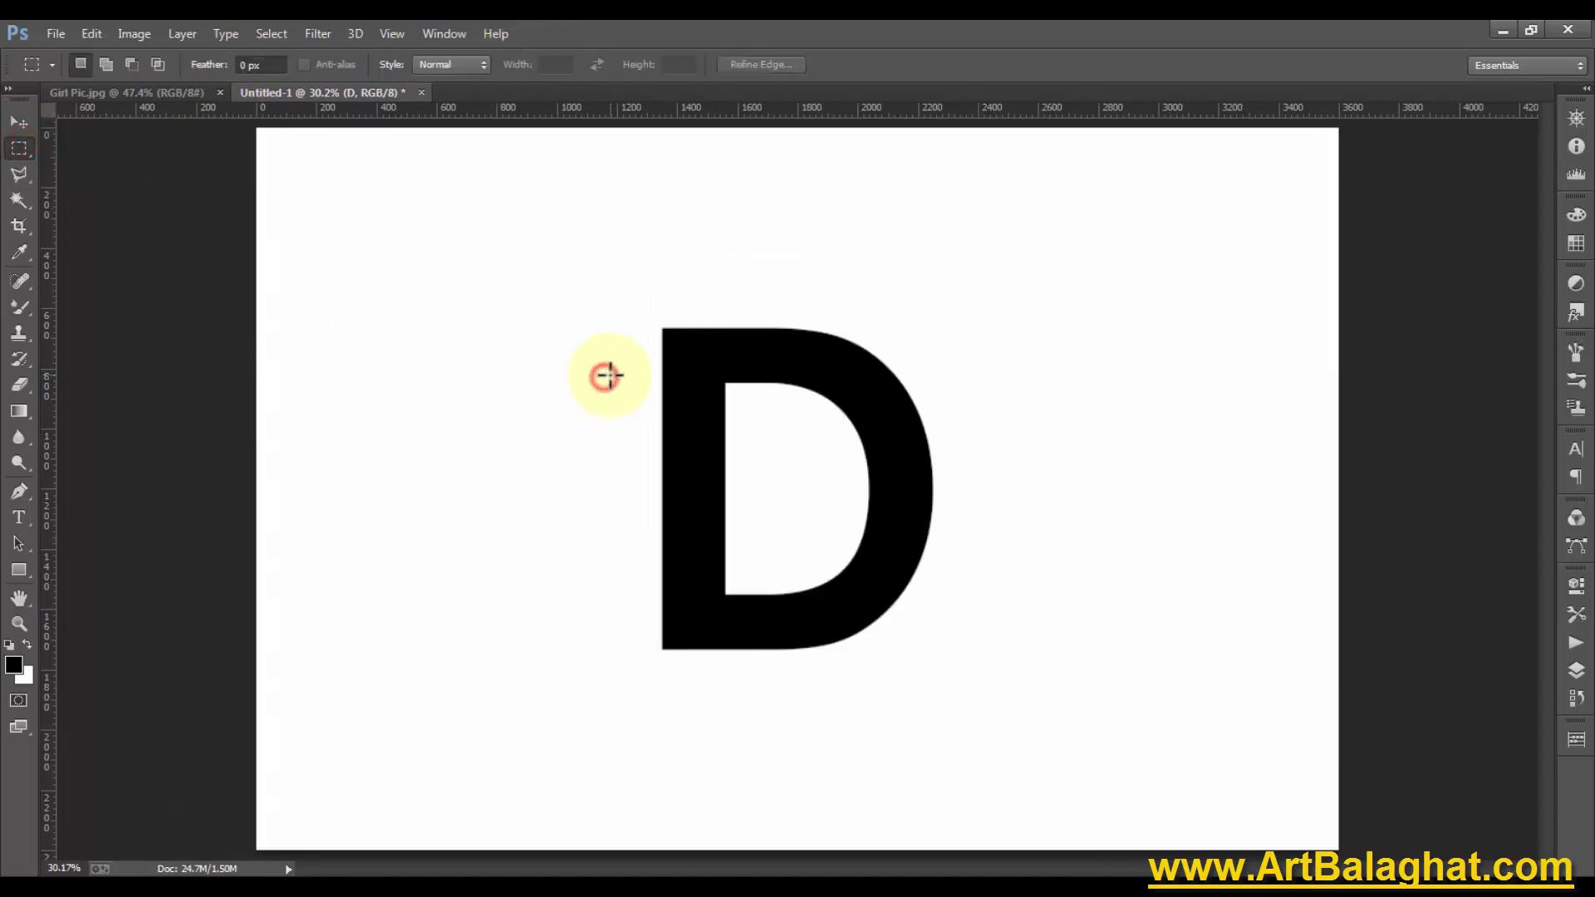
pyautogui.press('v')
pyautogui.click(721, 351)
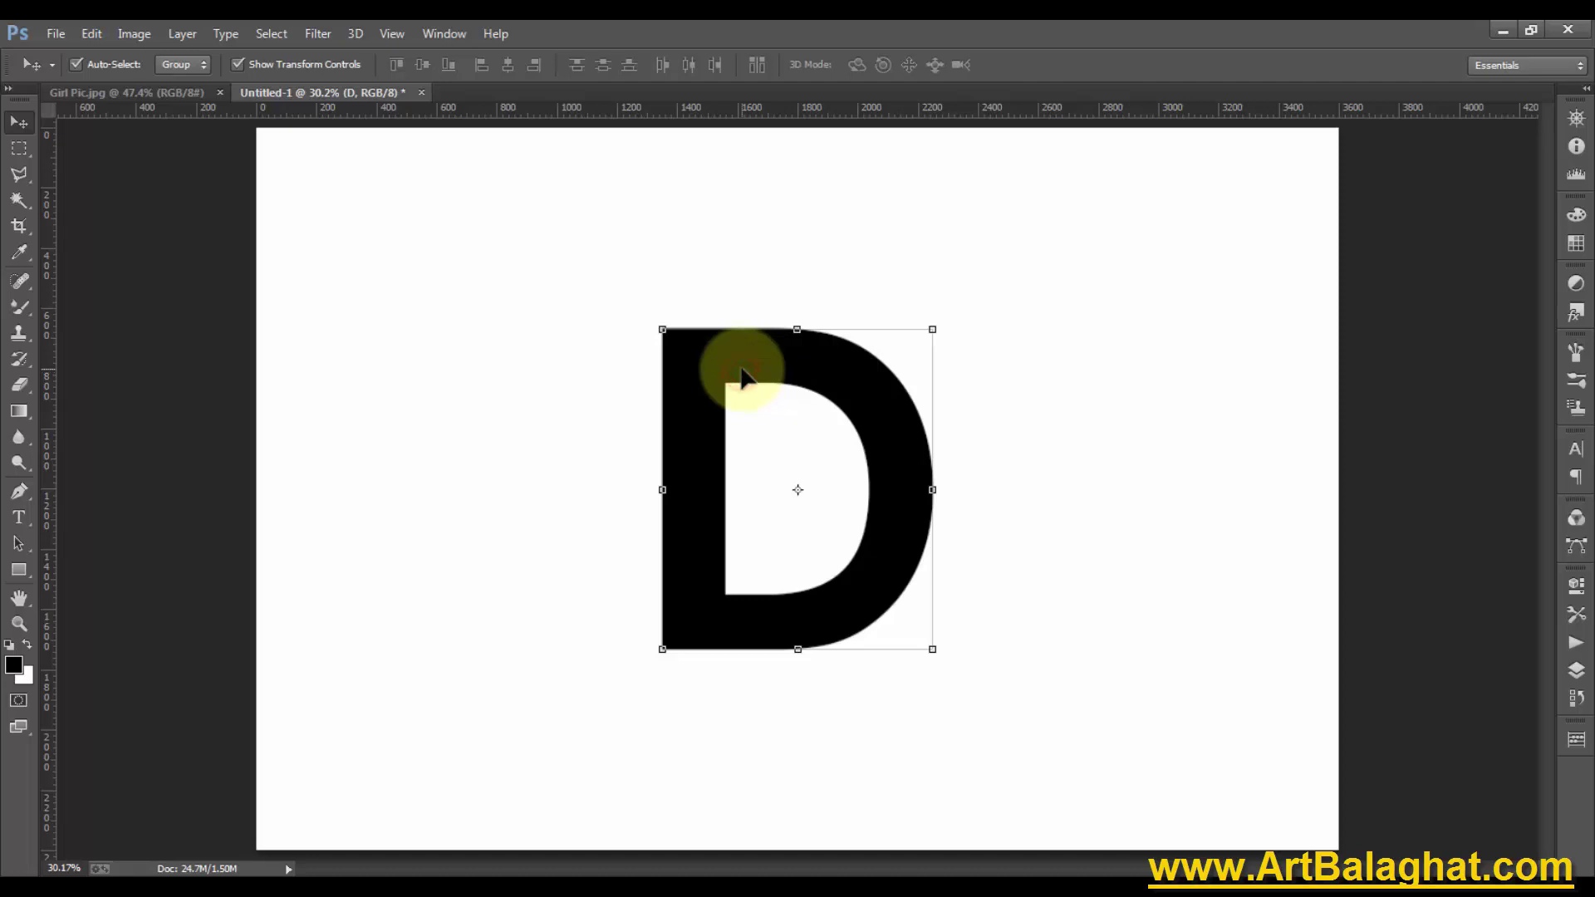
# Hide the document rulers
pyautogui.click(392, 33)
pyautogui.click(457, 369)
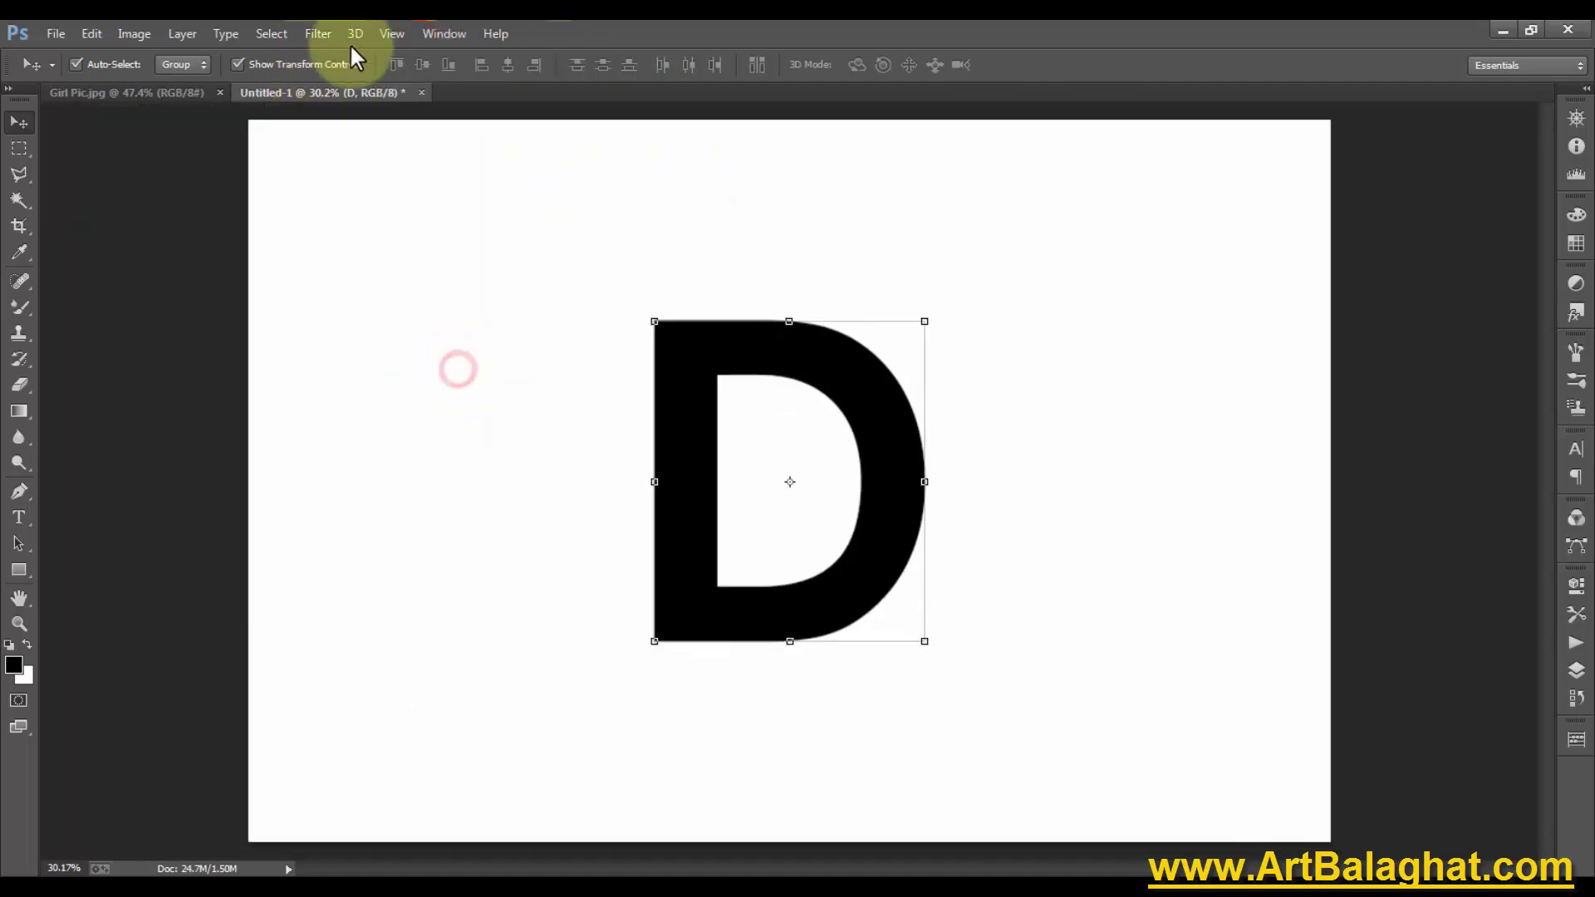
pyautogui.click(392, 33)
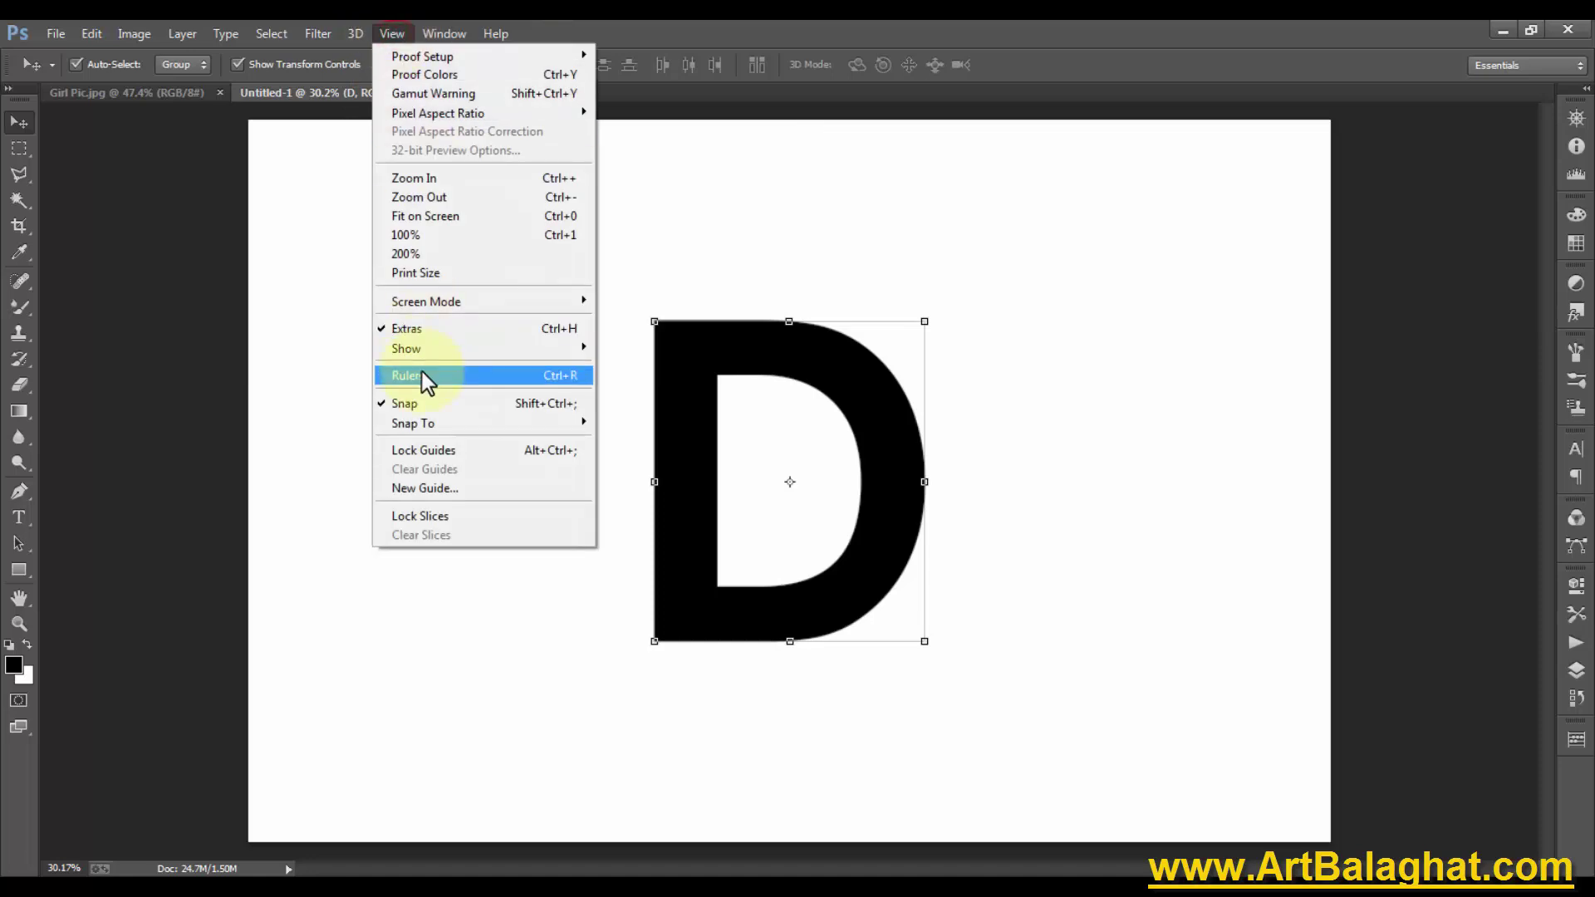
# Show rulers and add horizontal and vertical guides crossing at the D's centre
pyautogui.click(480, 384)
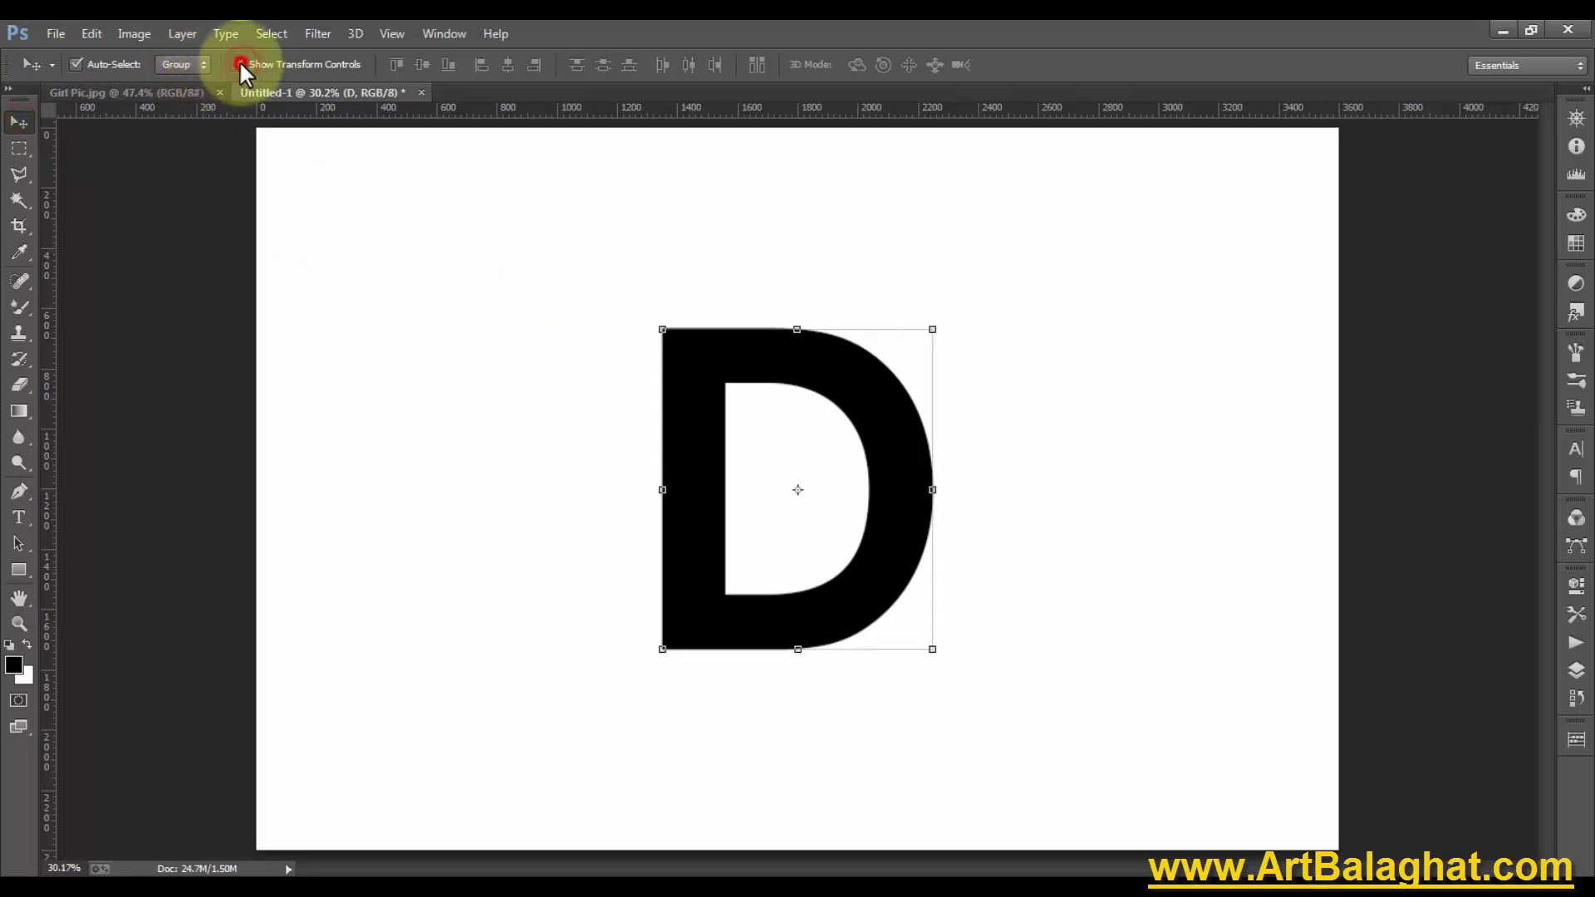
pyautogui.click(76, 64)
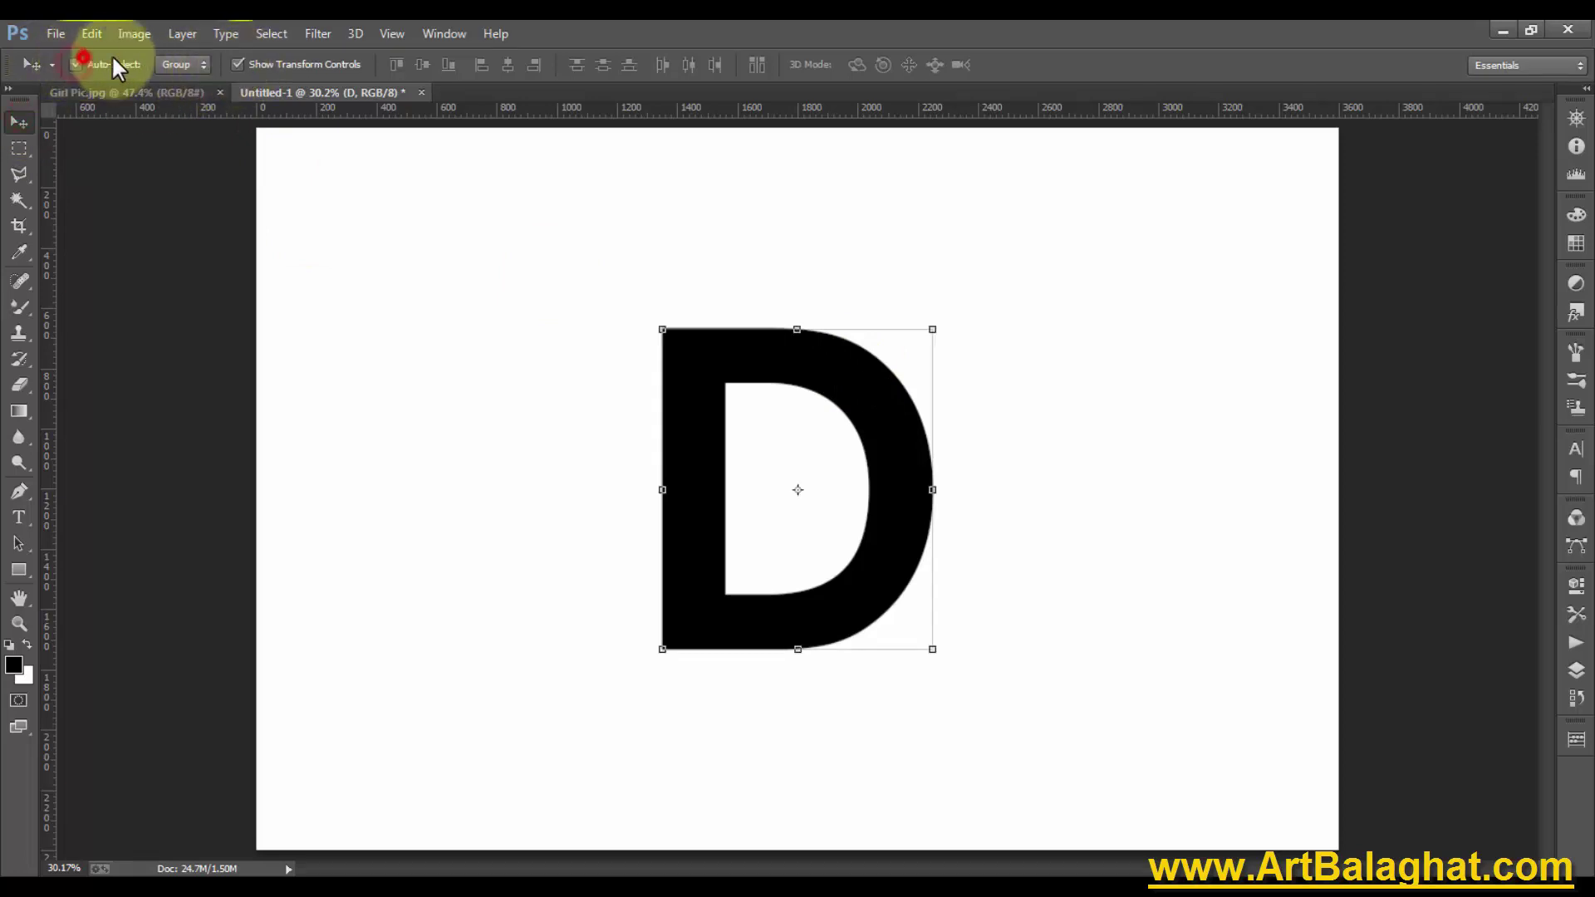
pyautogui.click(236, 63)
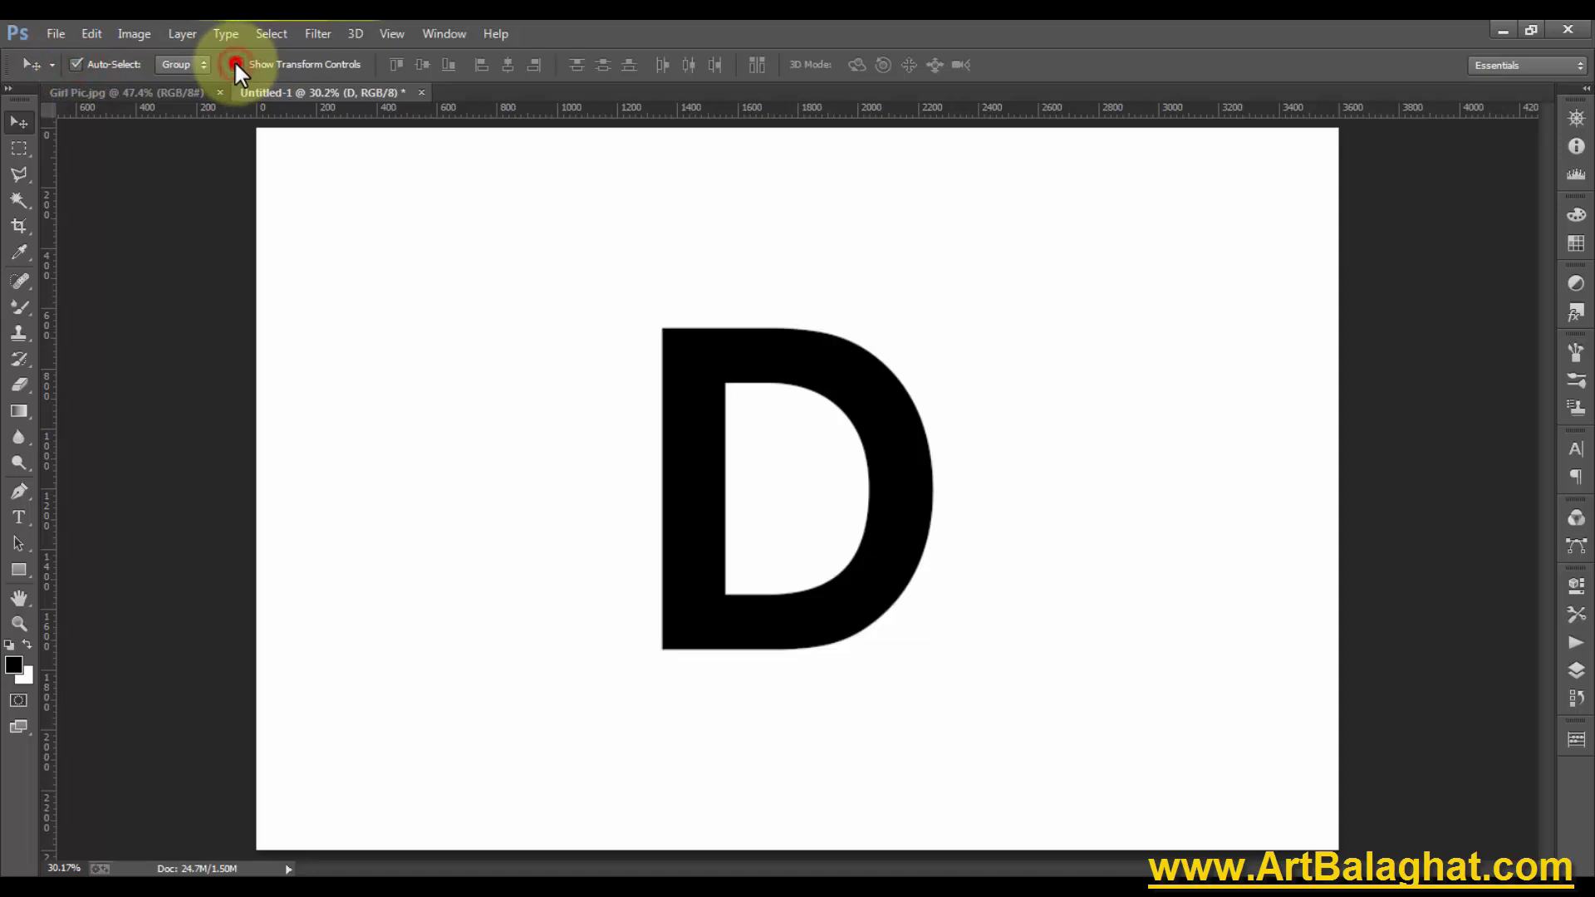
pyautogui.click(233, 61)
pyautogui.click(233, 61)
pyautogui.moveTo(621, 106); pyautogui.dragTo(698, 490)
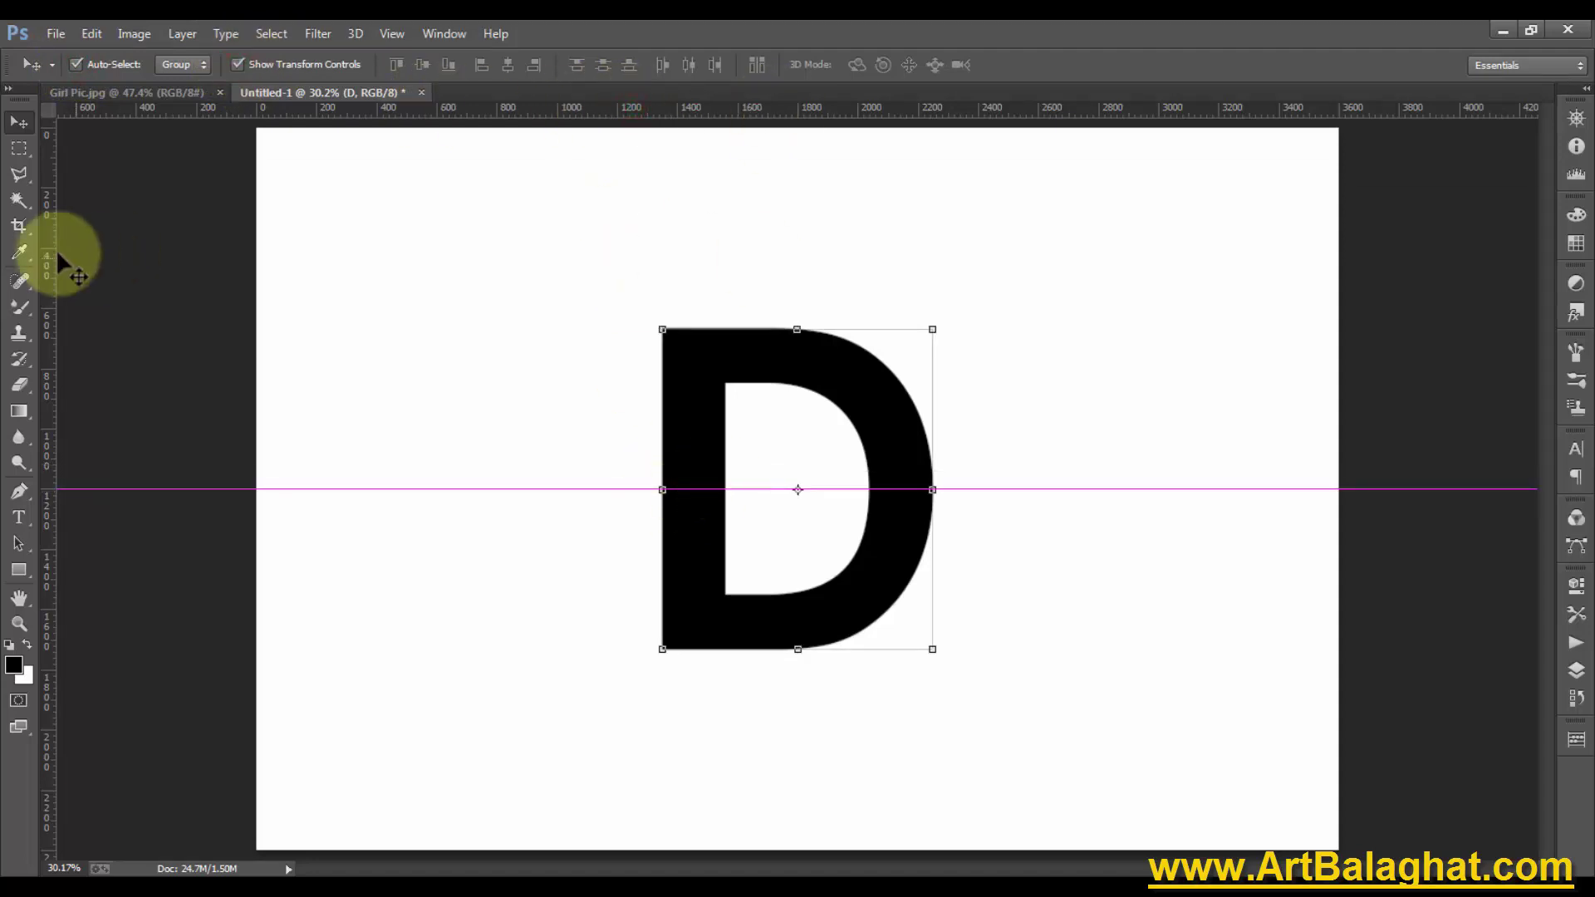
pyautogui.moveTo(49, 251); pyautogui.dragTo(802, 342)
# Reselect the D type layer in the expanded Layers panel and fit the canvas to the window
pyautogui.click(1007, 287)
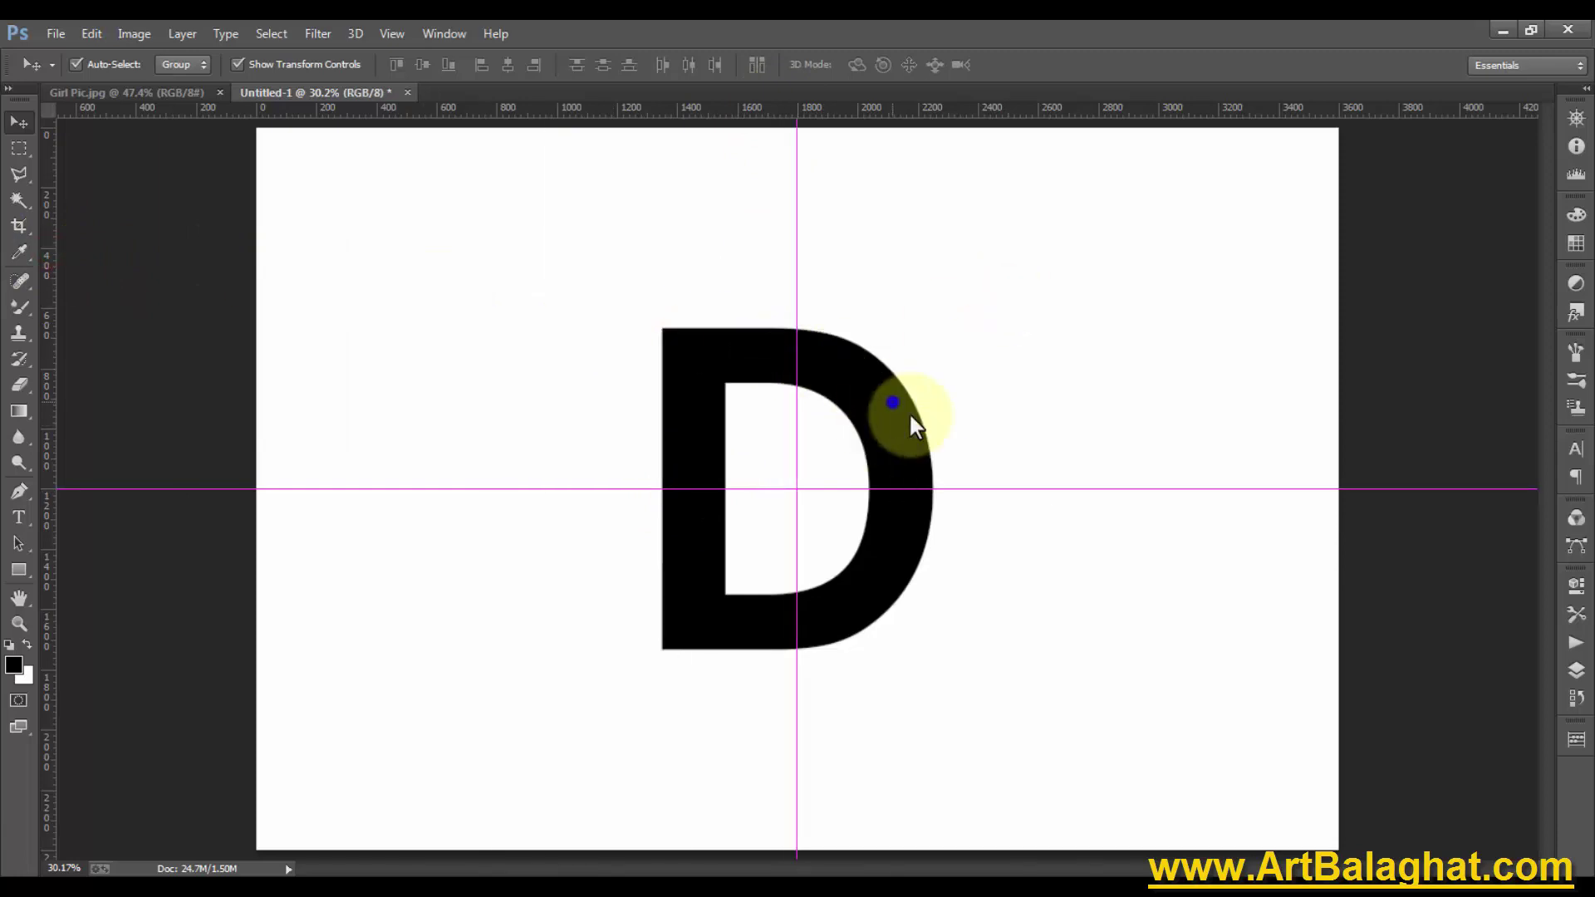
pyautogui.click(914, 409)
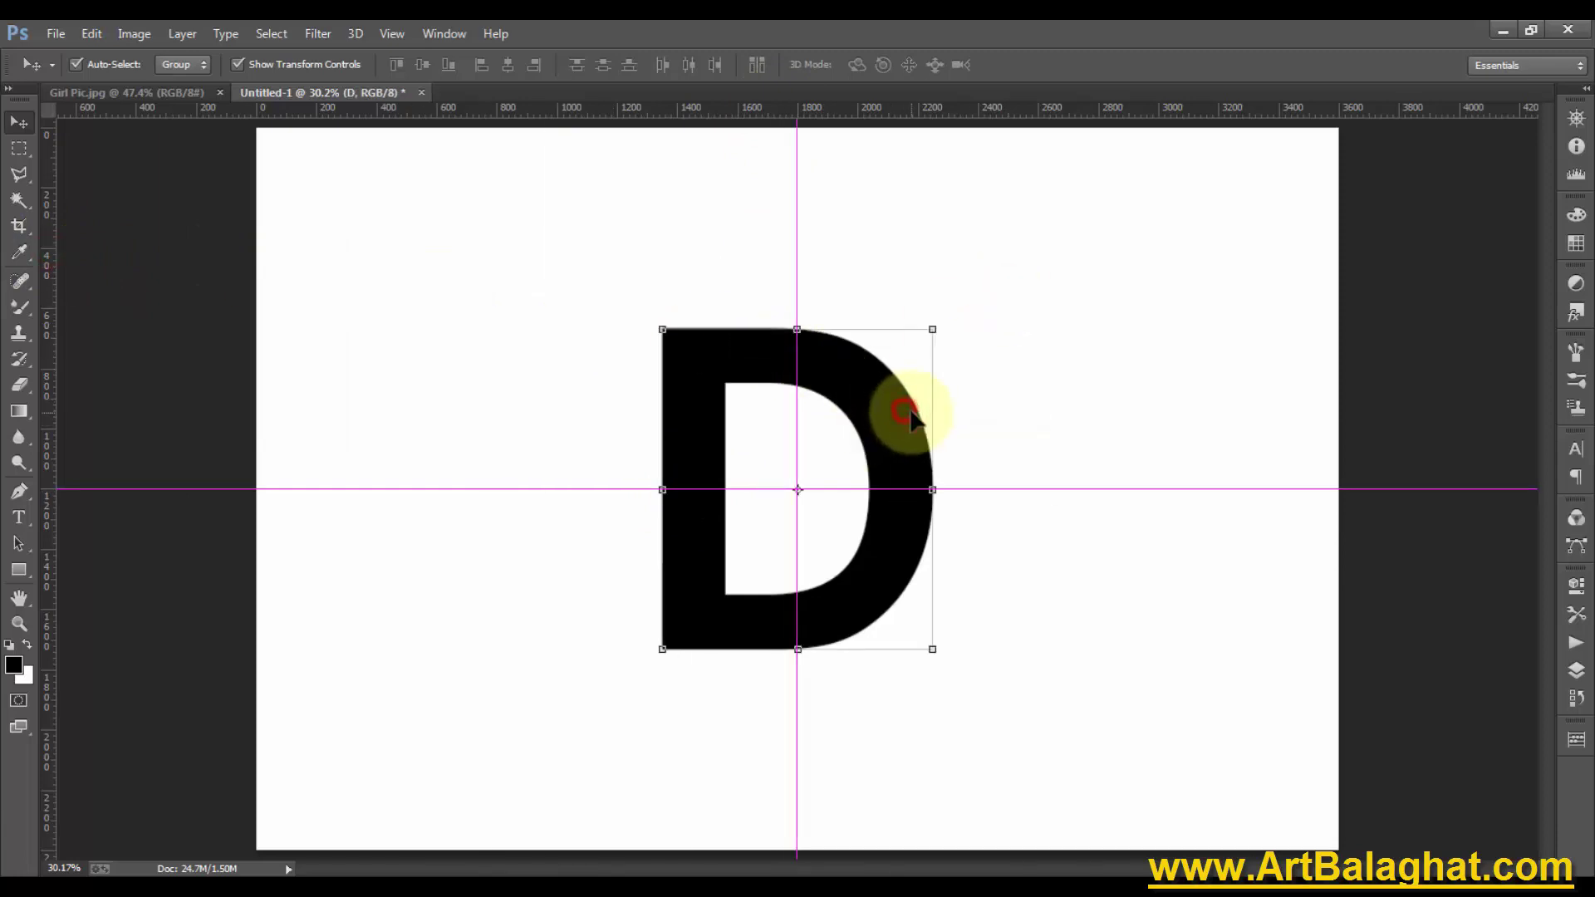
pyautogui.click(1584, 92)
pyautogui.click(1310, 560)
pyautogui.click(1340, 530)
pyautogui.hotkey('ctrl', '0')
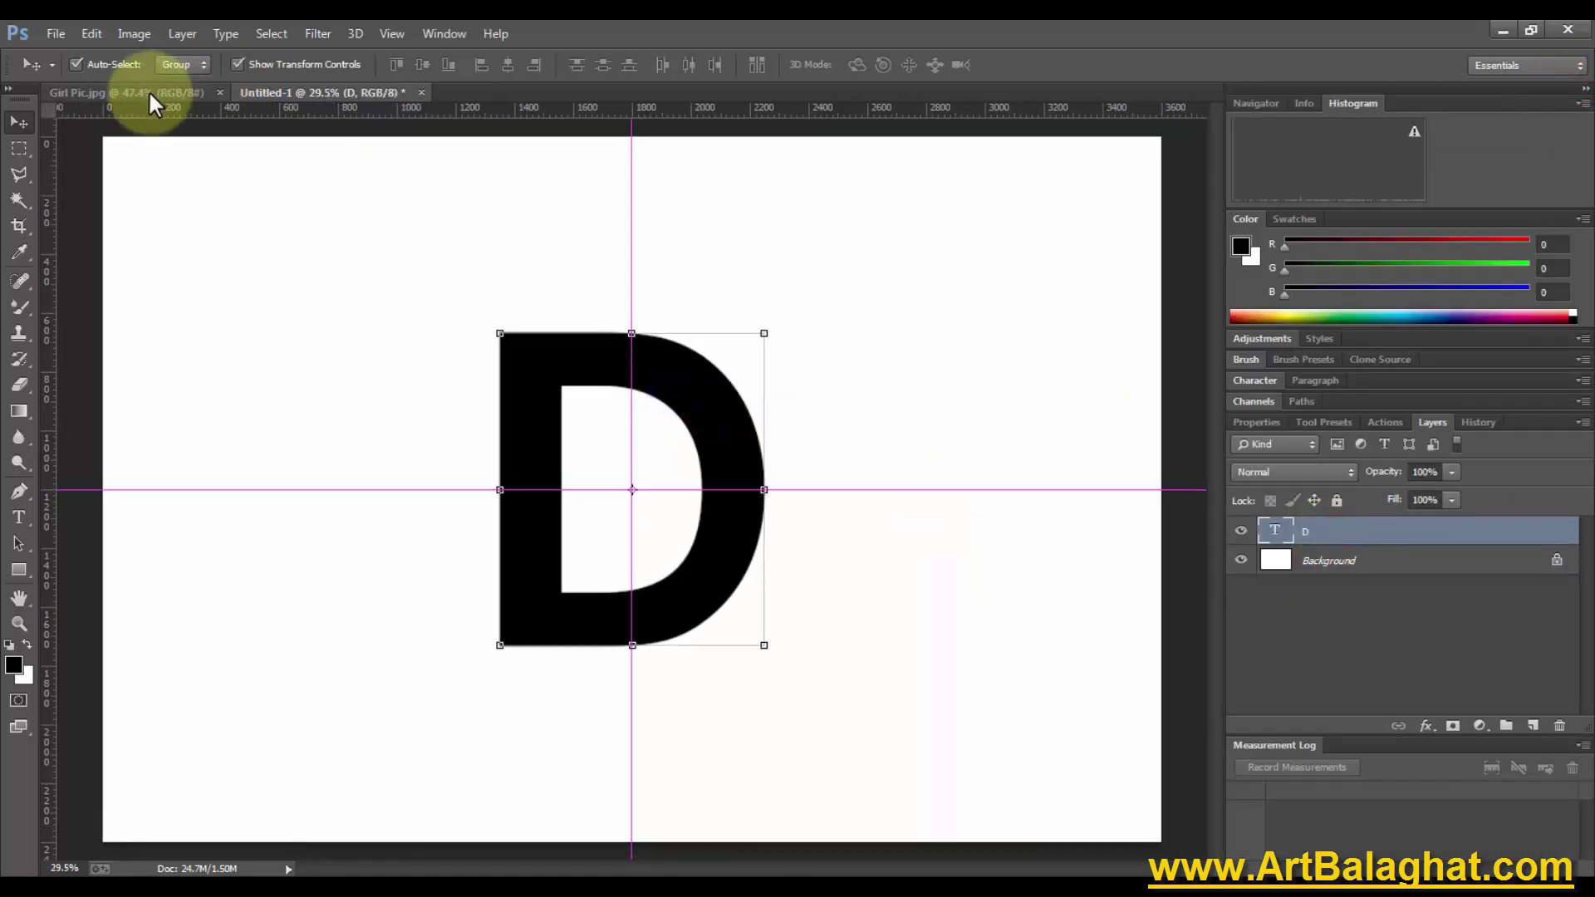
# Try moving the Girl Pic photo into the D document and dismiss the locked-layer error
pyautogui.click(148, 90)
pyautogui.moveTo(632, 478)
pyautogui.mouseDown()
pyautogui.moveTo(319, 101)
pyautogui.moveTo(130, 92)
pyautogui.moveTo(604, 401)
pyautogui.mouseUp()
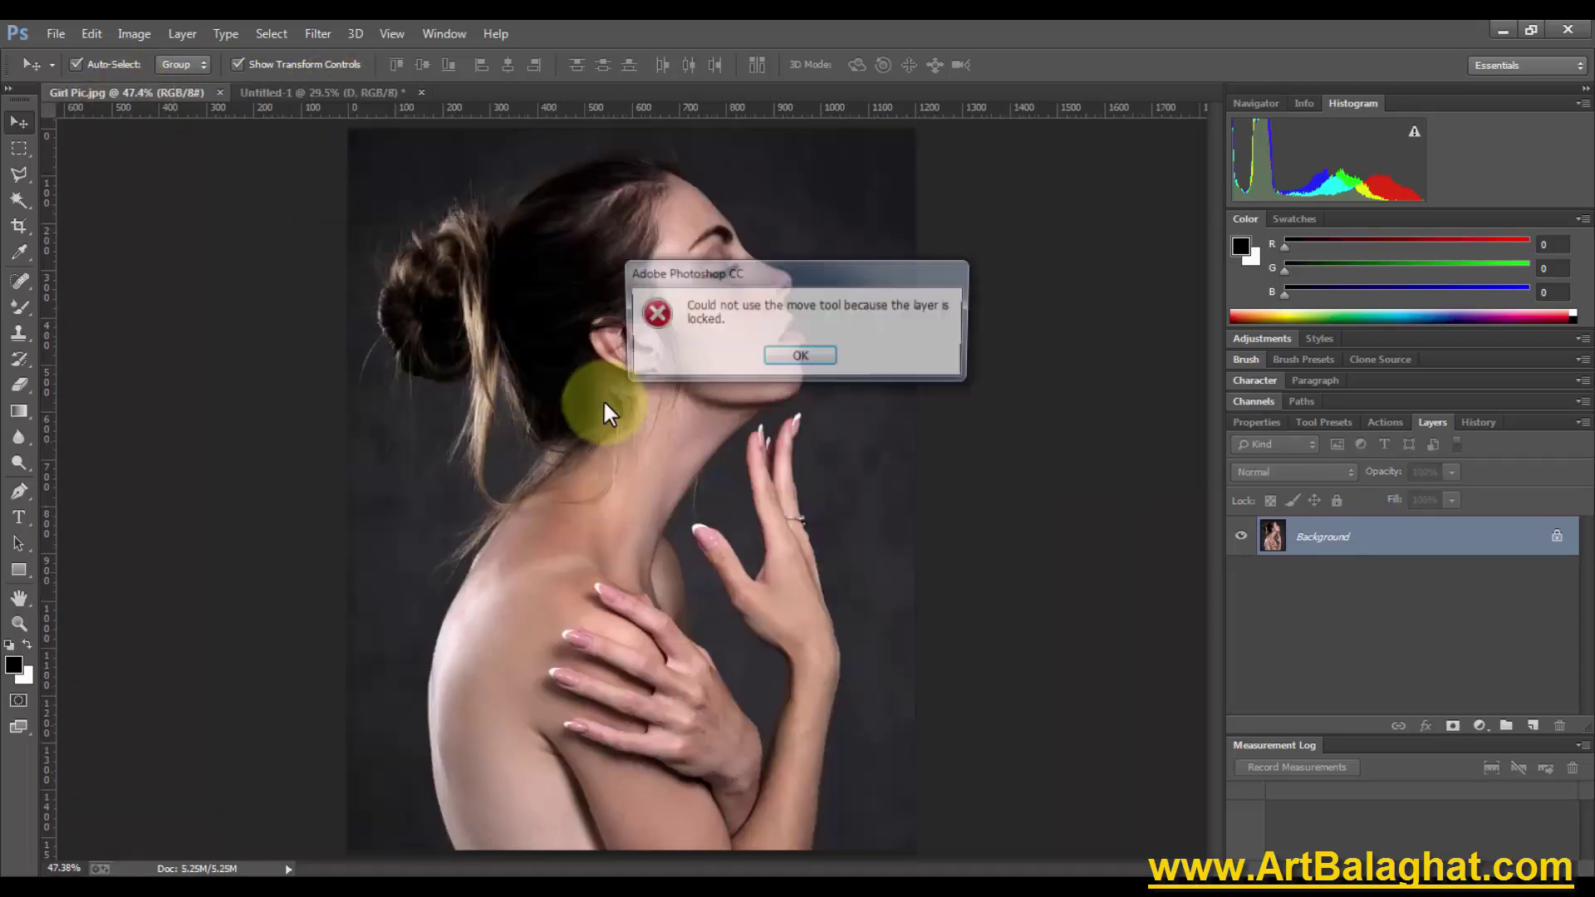
pyautogui.click(816, 363)
# Set the Crop tool to 4 in × 6 in at 300 px/in
pyautogui.click(18, 225)
pyautogui.click(207, 64)
pyautogui.write('4')
pyautogui.press('Tab')
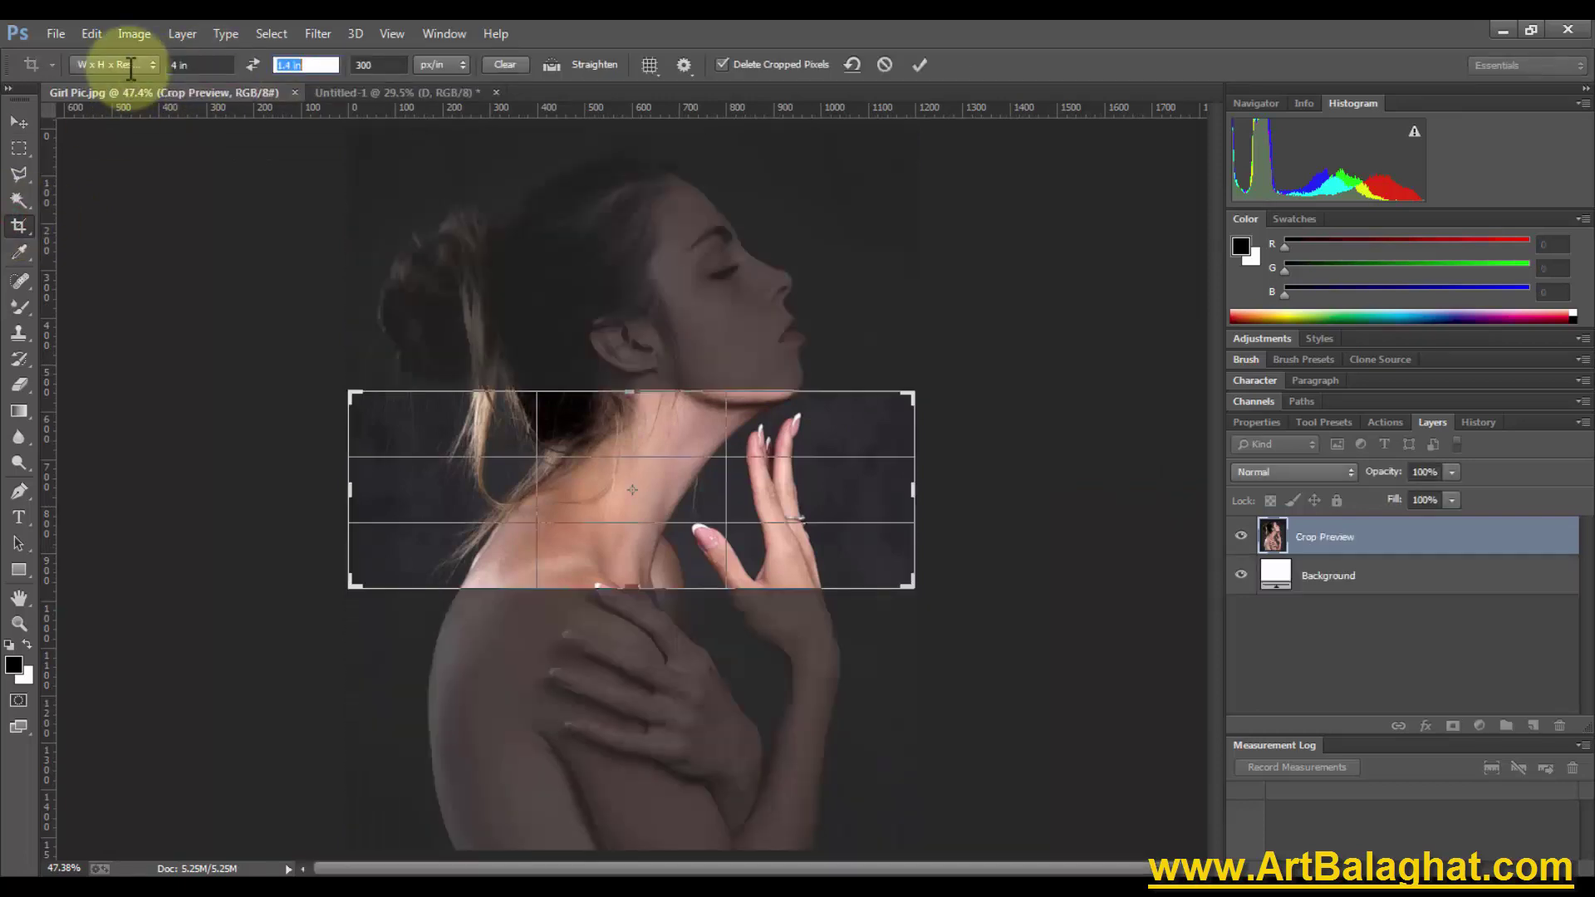
pyautogui.write('6')
pyautogui.press('Tab')
pyautogui.write('300')
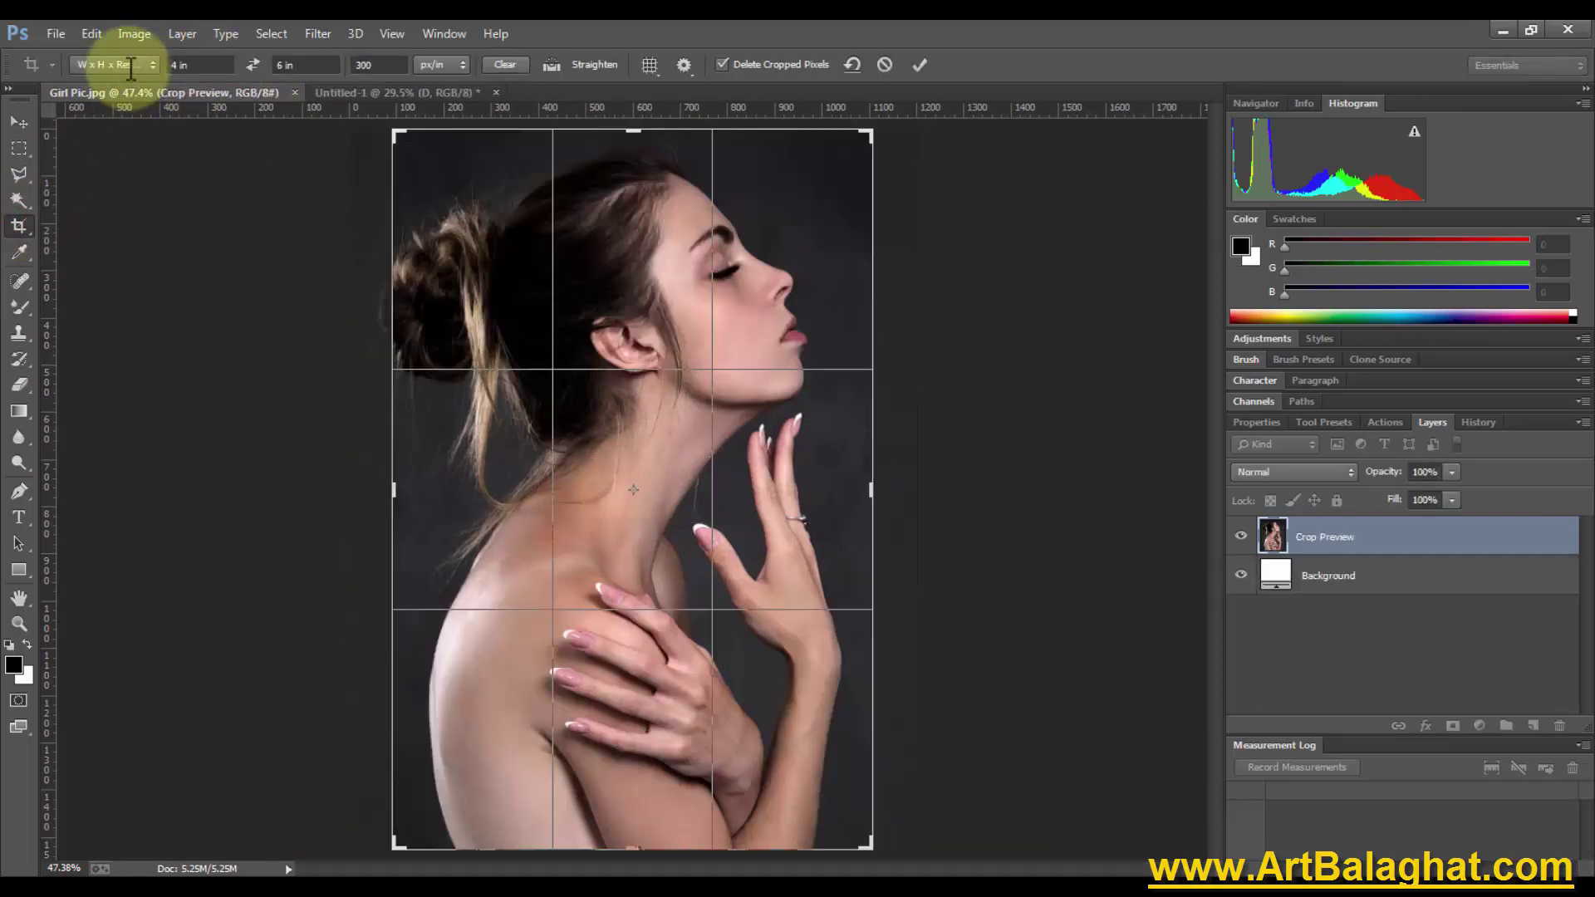
# Extend the crop's top corners above her head and apply the crop
pyautogui.hotkey('ctrl', '0')
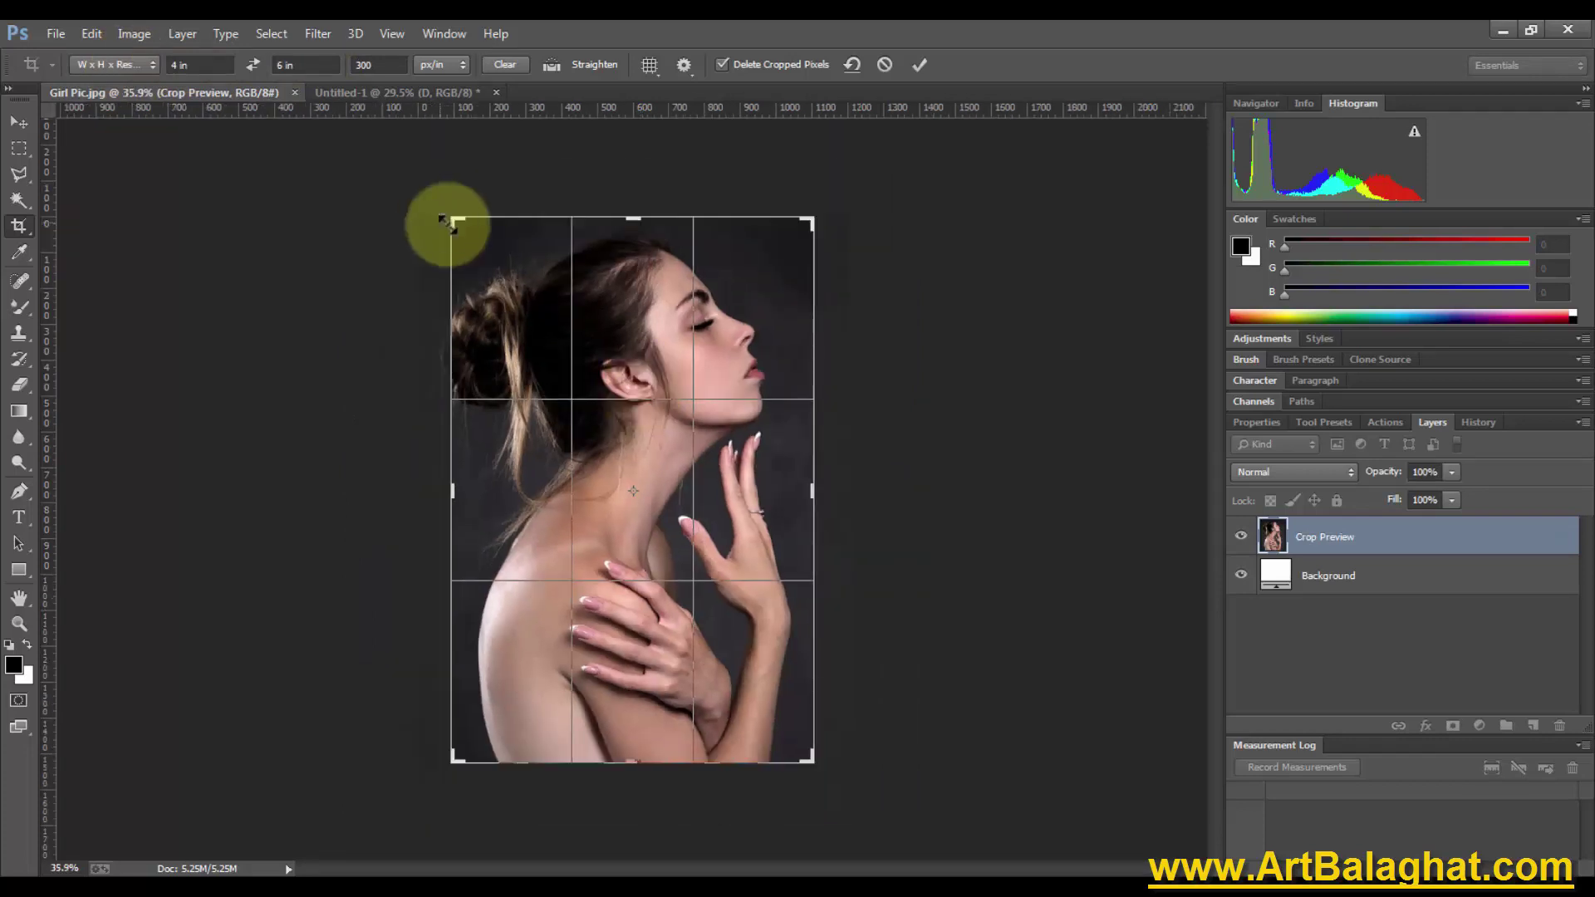
pyautogui.moveTo(456, 219); pyautogui.dragTo(436, 202)
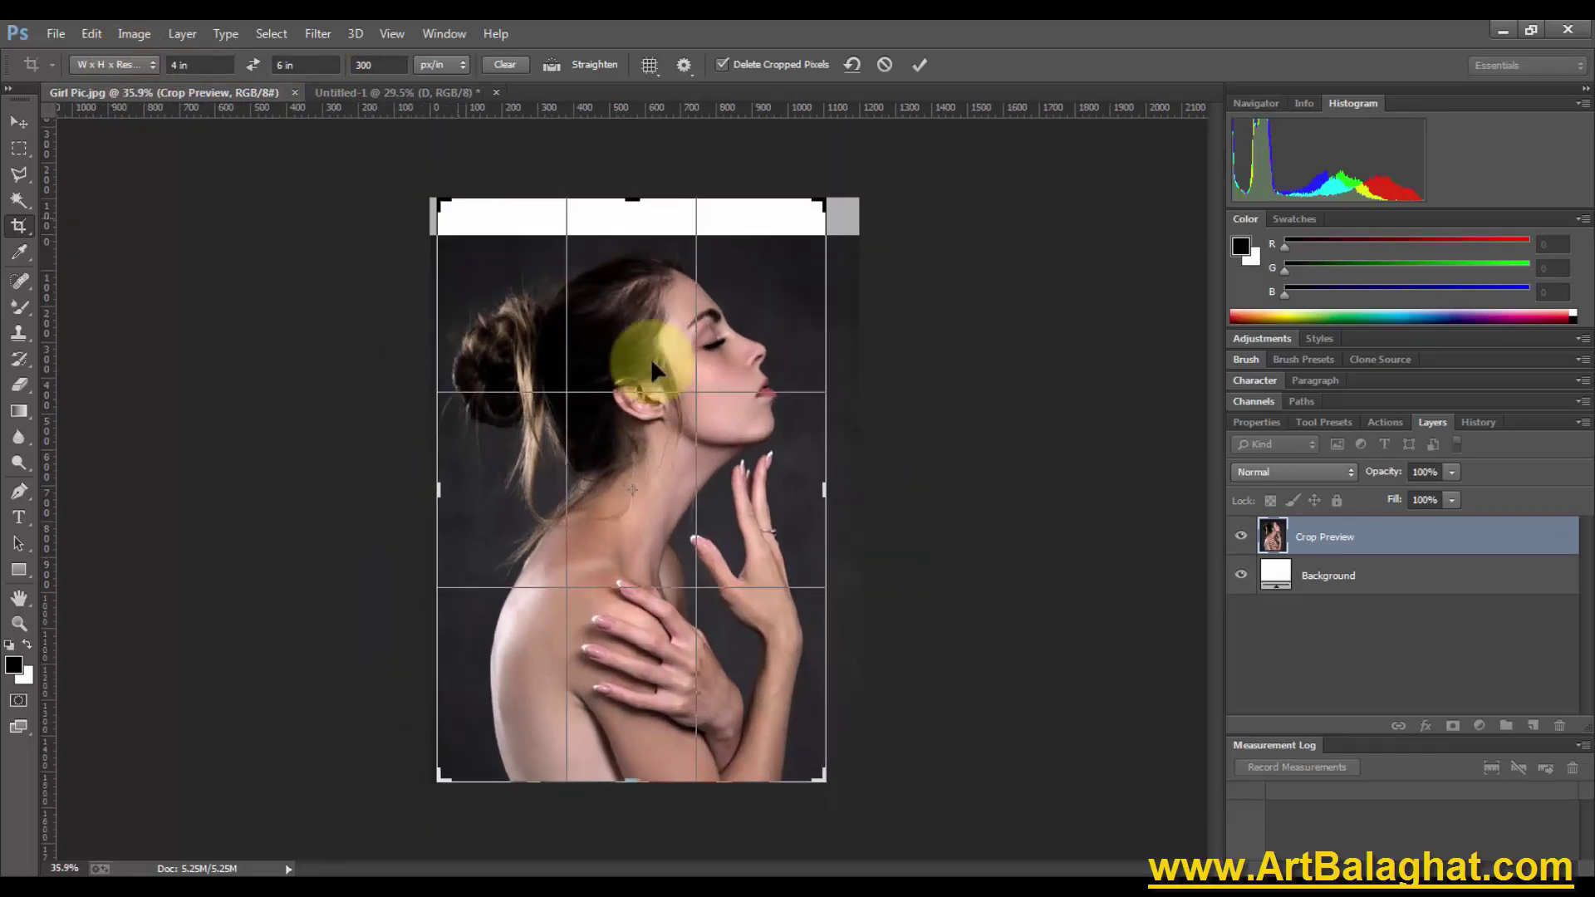
pyautogui.moveTo(825, 202); pyautogui.dragTo(842, 176)
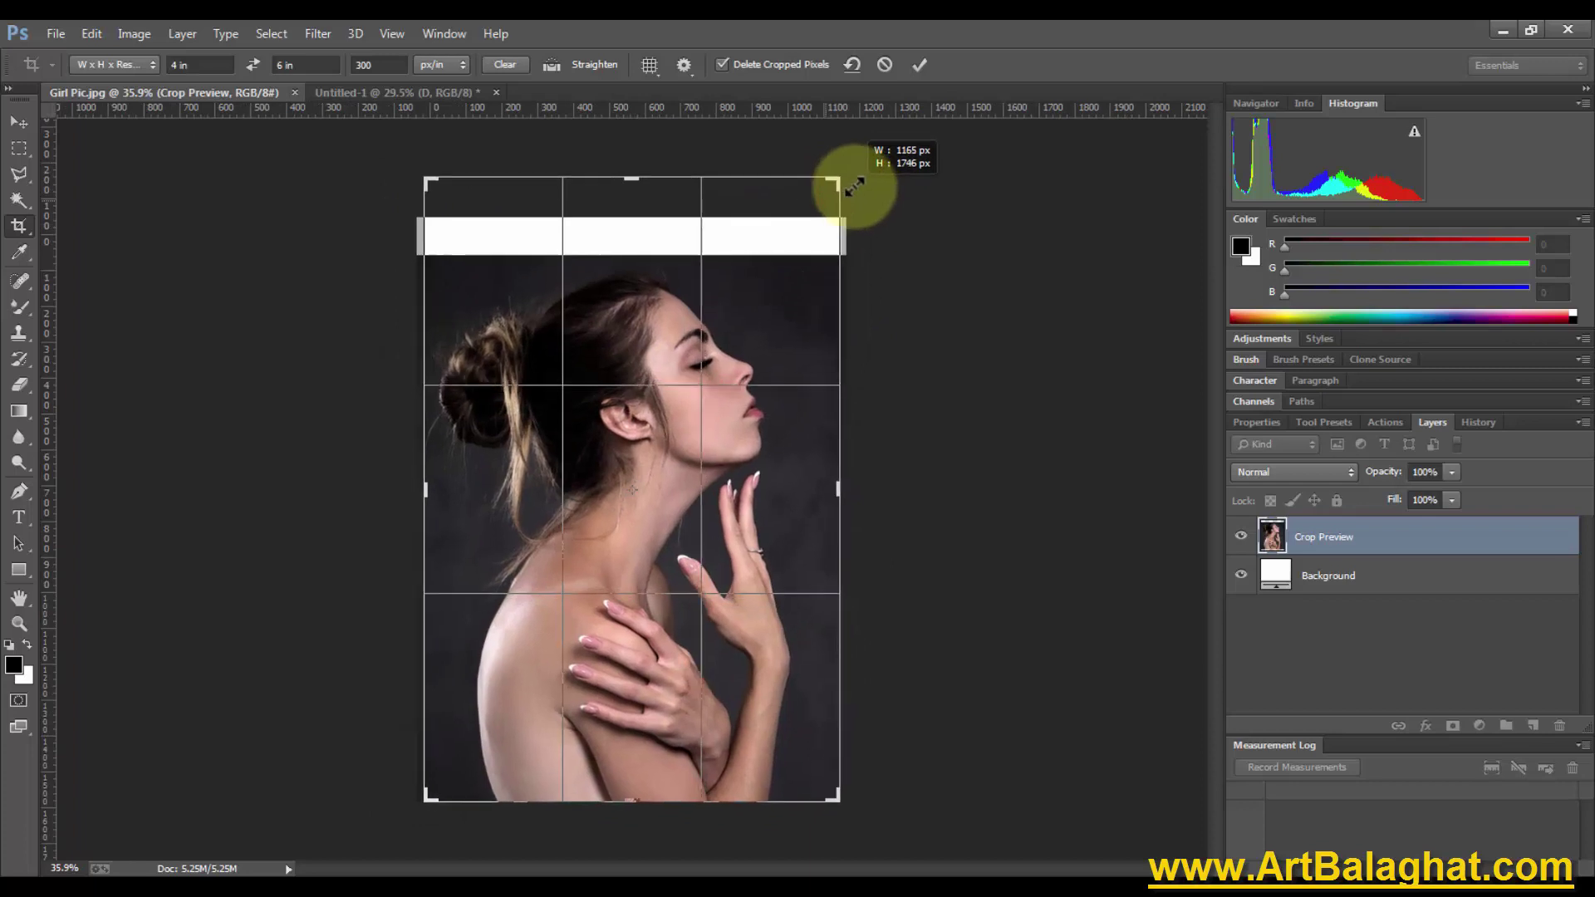
pyautogui.rightClick(691, 376)
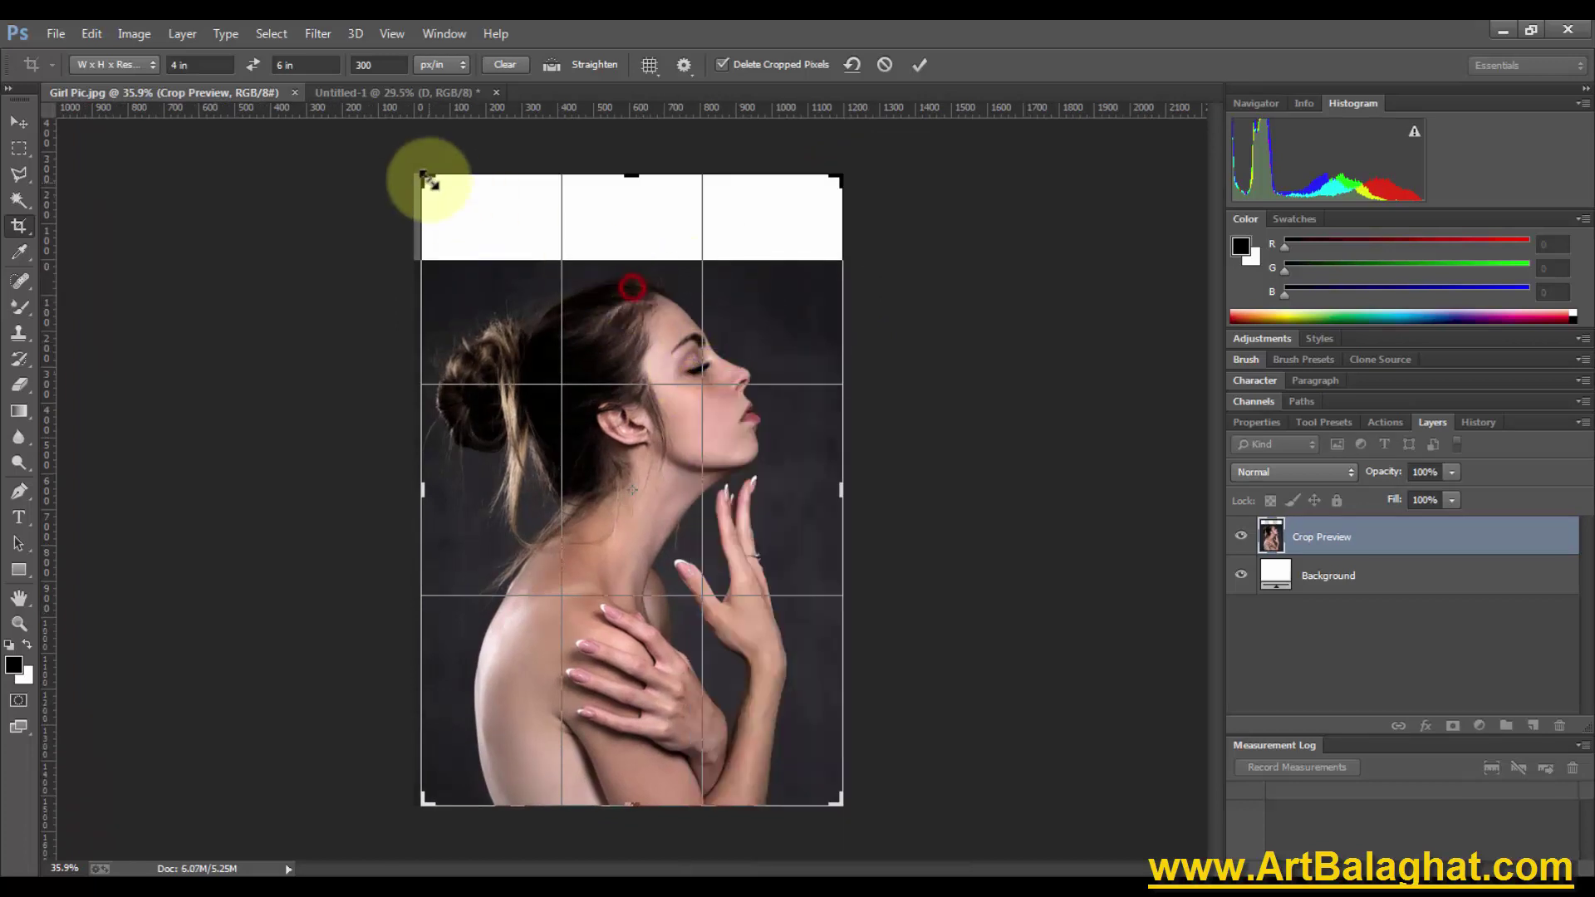
pyautogui.moveTo(426, 178); pyautogui.dragTo(422, 172)
pyautogui.click(914, 63)
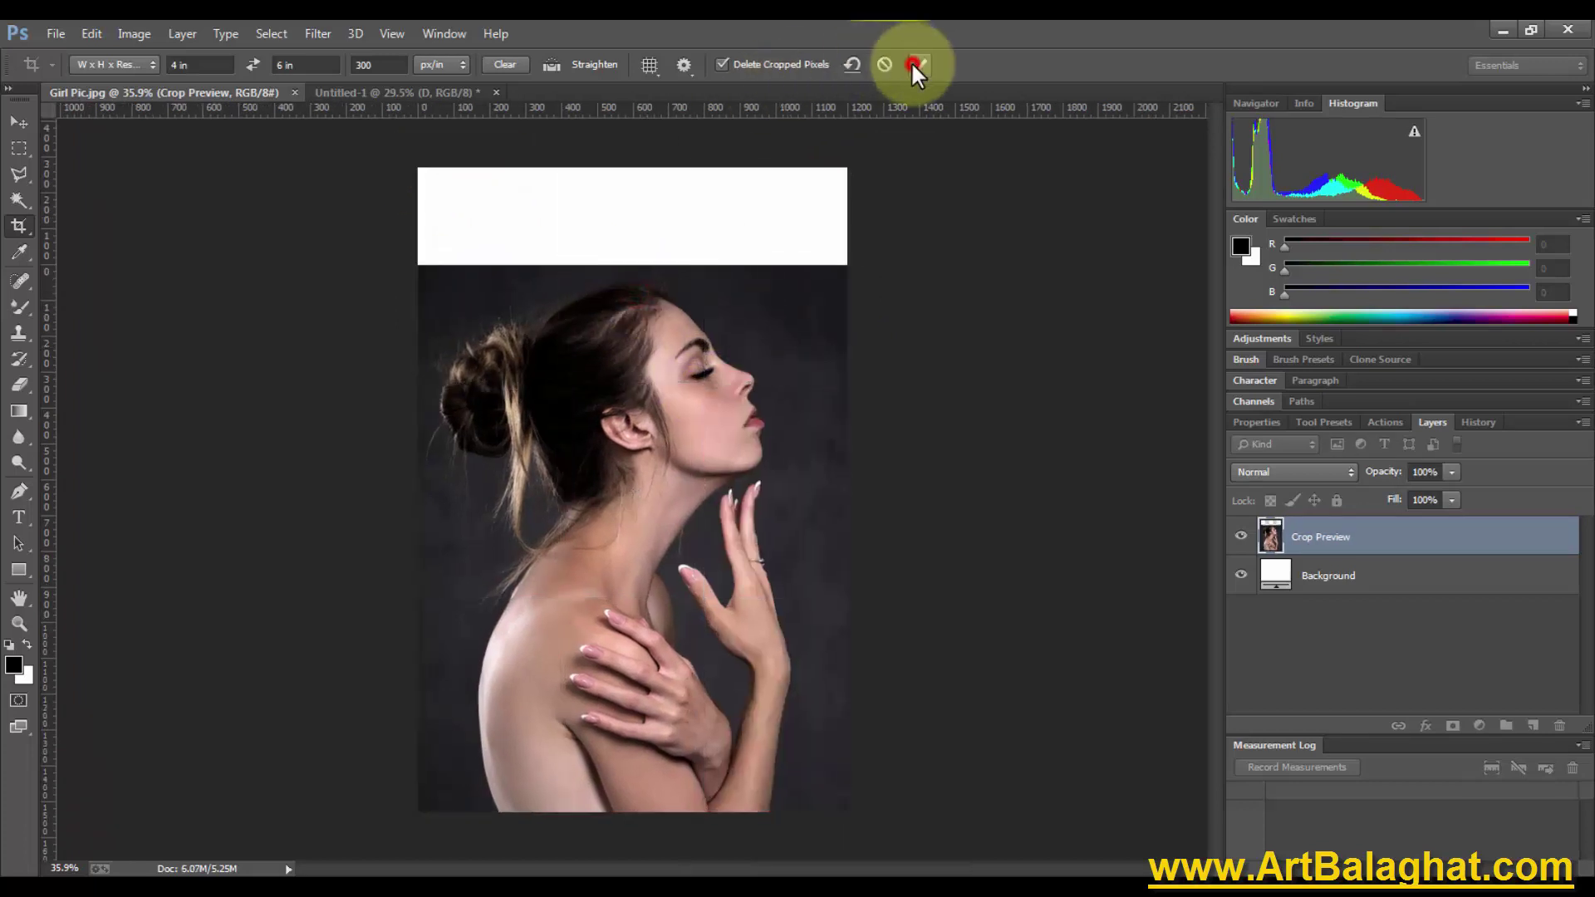
pyautogui.click(18, 122)
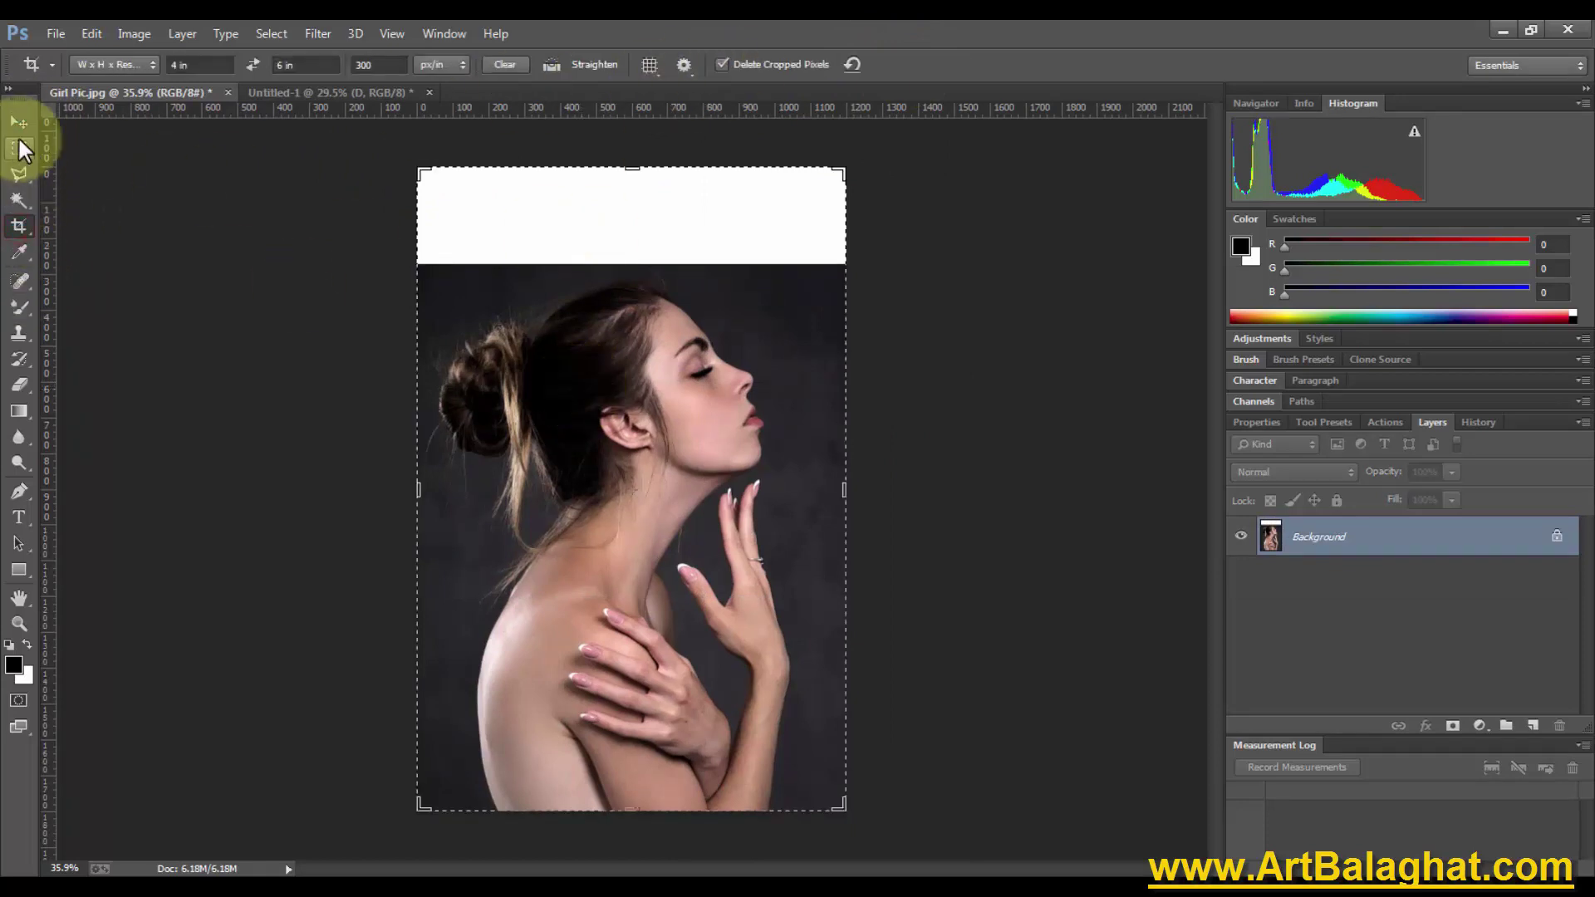
# Drag the cropped portrait into Untitled-1 as Layer 1, centred on the guide crossing
pyautogui.moveTo(691, 458)
pyautogui.mouseDown()
pyautogui.moveTo(403, 133)
pyautogui.moveTo(609, 411)
pyautogui.mouseUp()
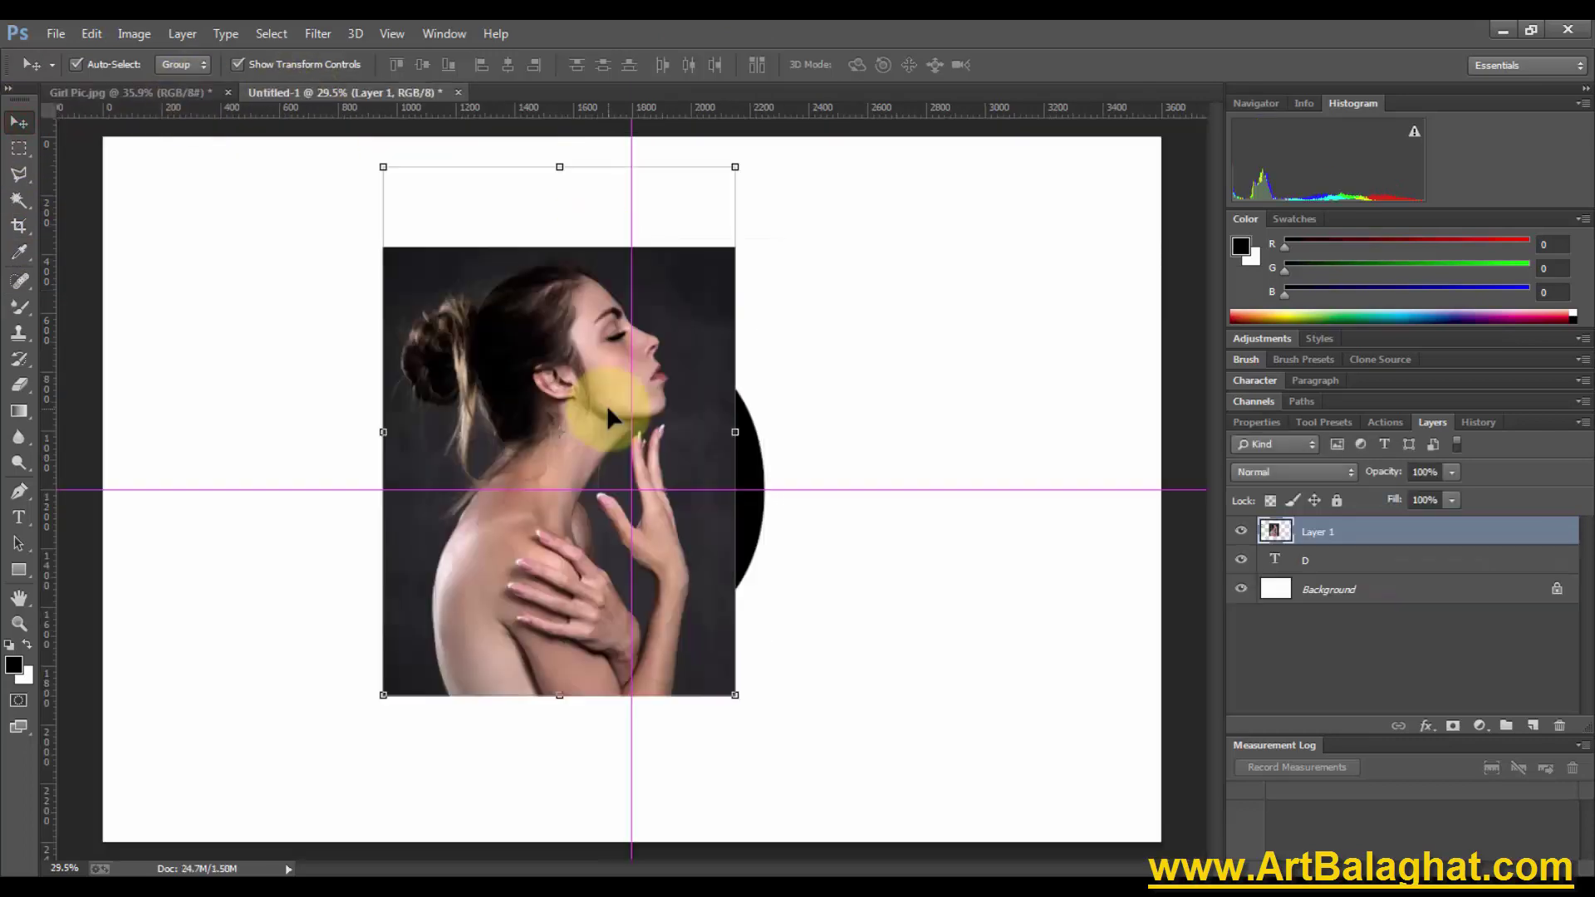
pyautogui.moveTo(701, 375); pyautogui.dragTo(751, 410)
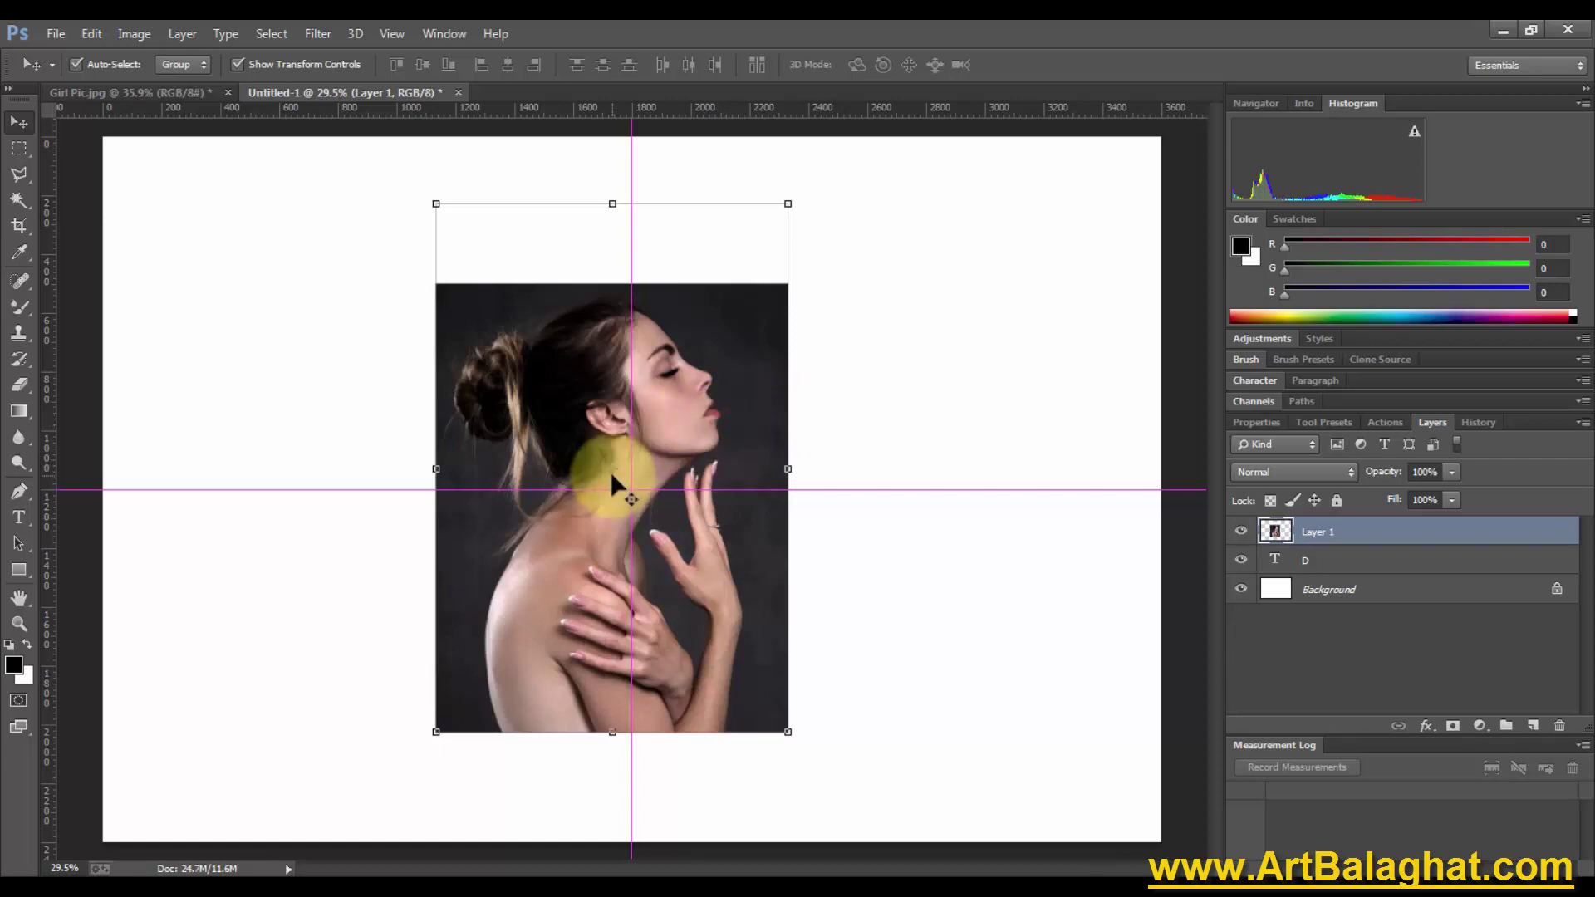
pyautogui.moveTo(690, 399); pyautogui.dragTo(710, 421)
# Flip Layer 1 horizontally so the woman faces left, and commit the transform
pyautogui.click(93, 35)
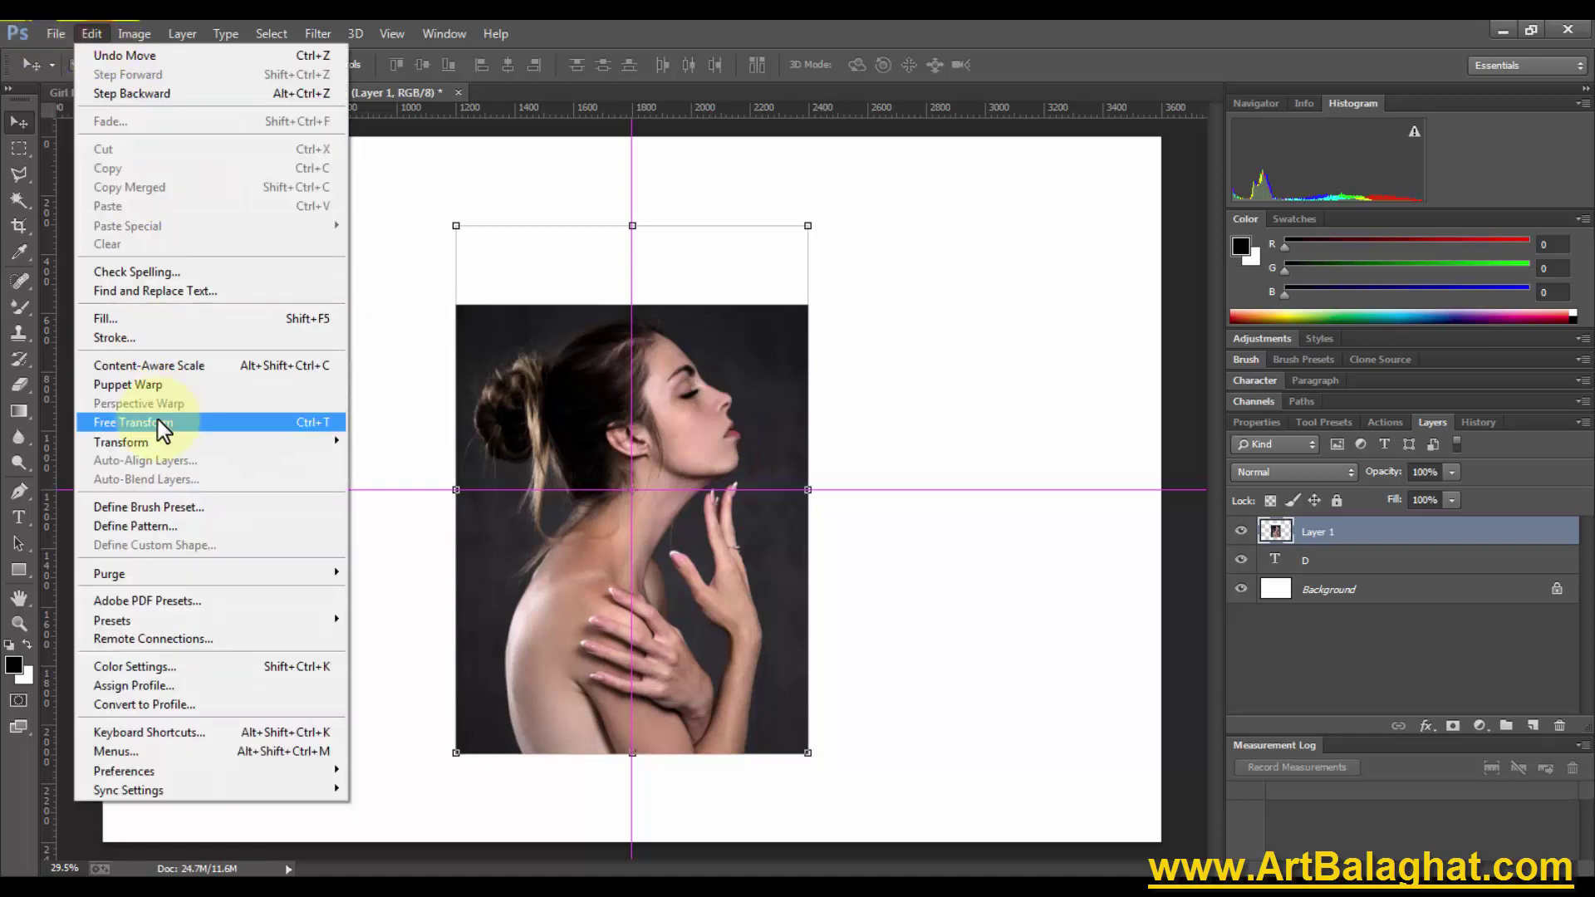
pyautogui.click(161, 425)
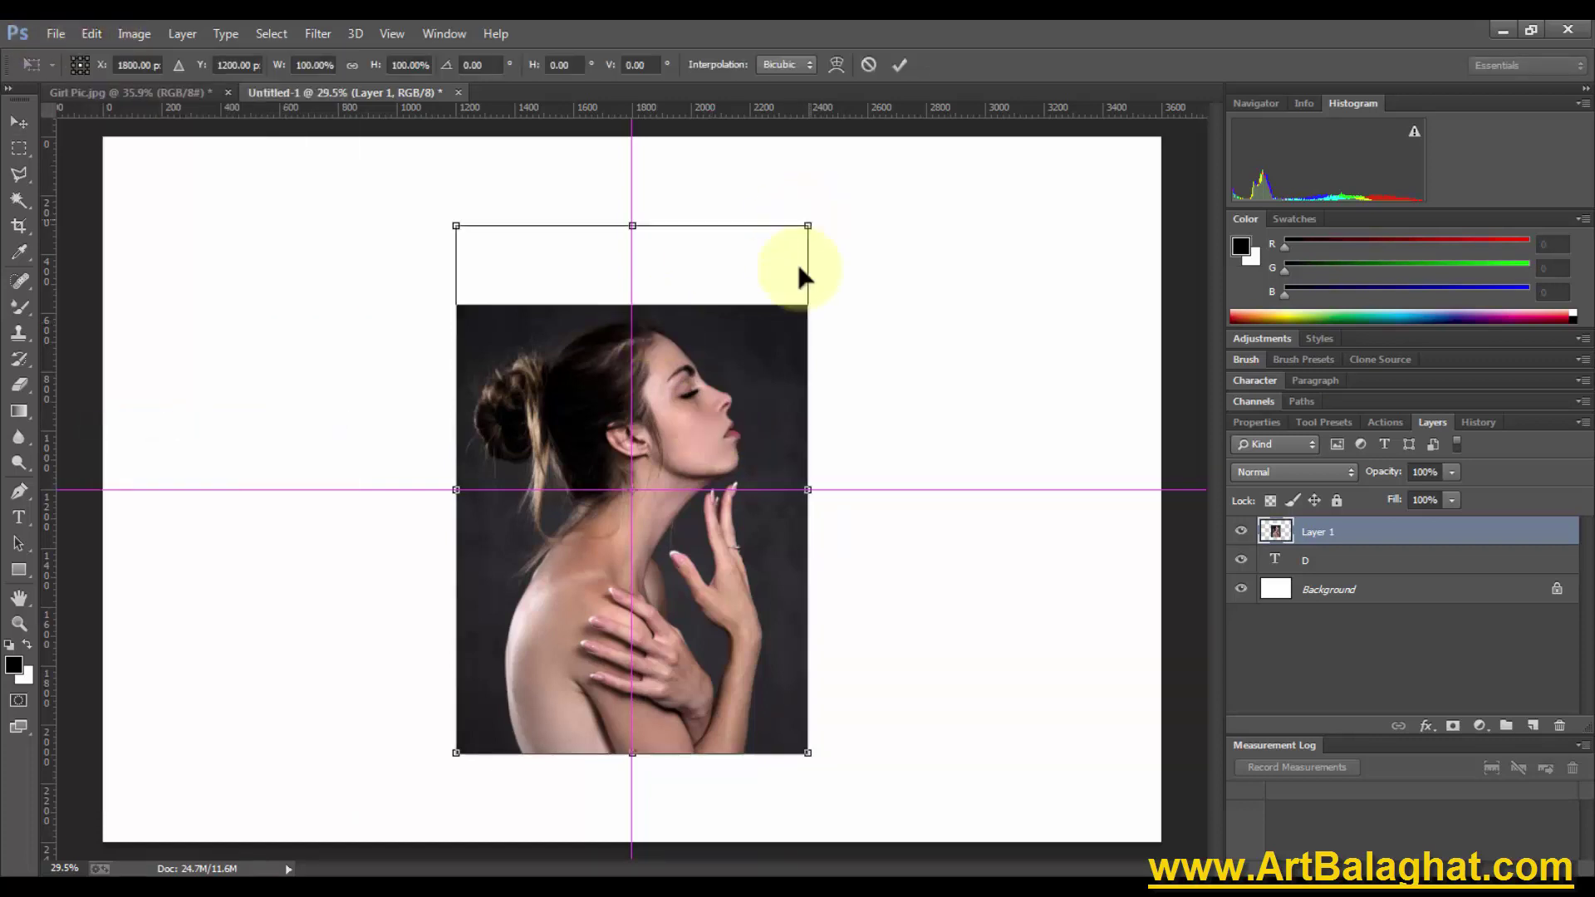
pyautogui.click(808, 224)
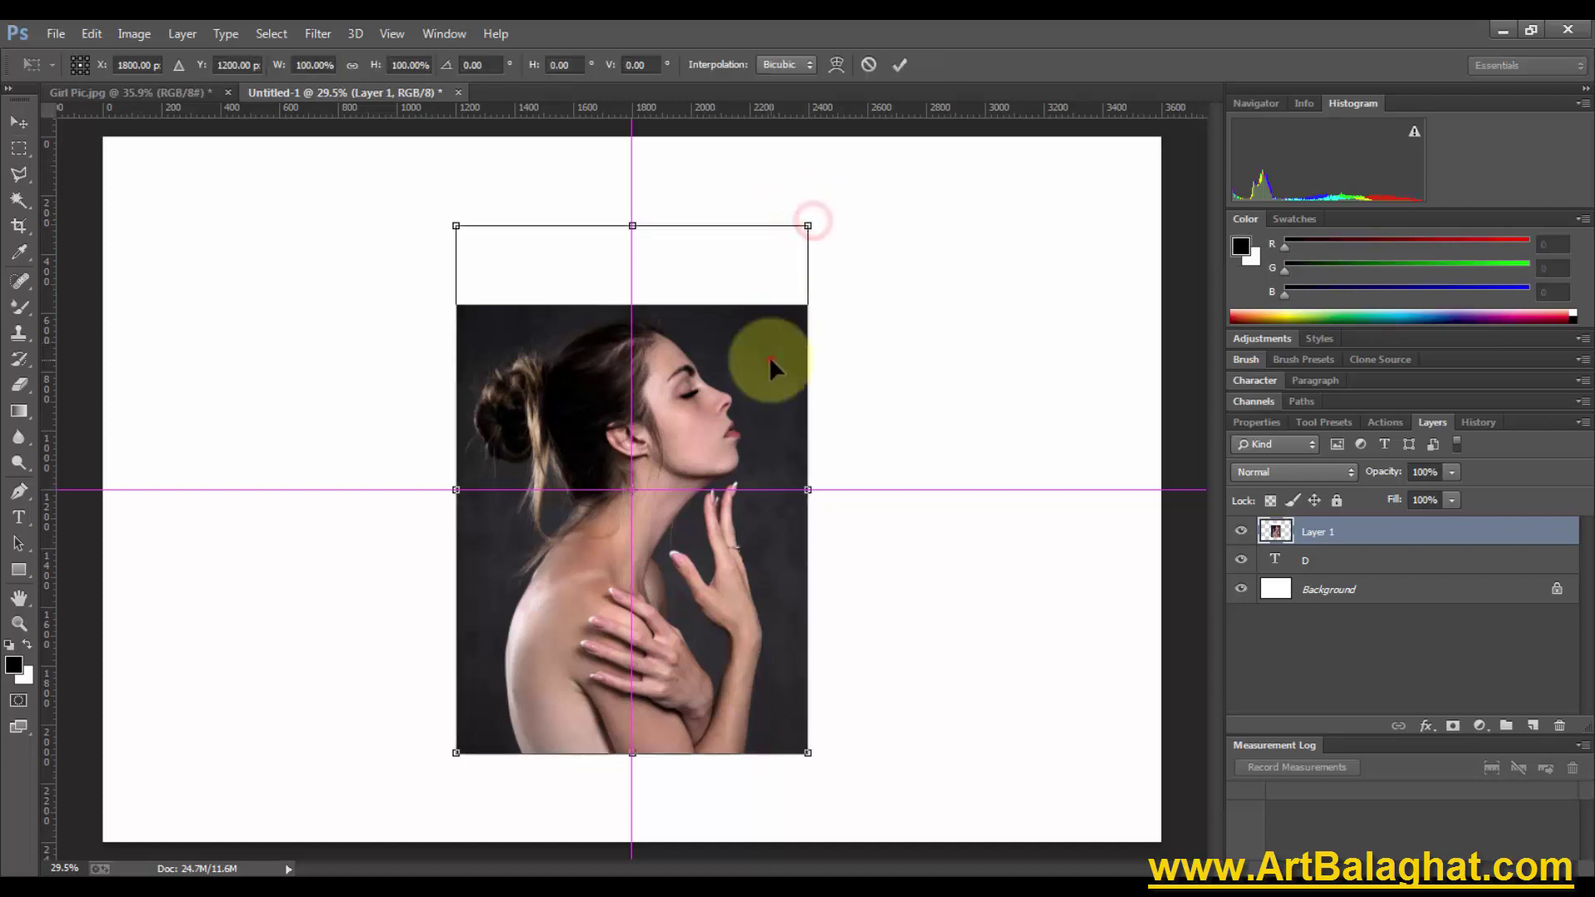
pyautogui.click(91, 34)
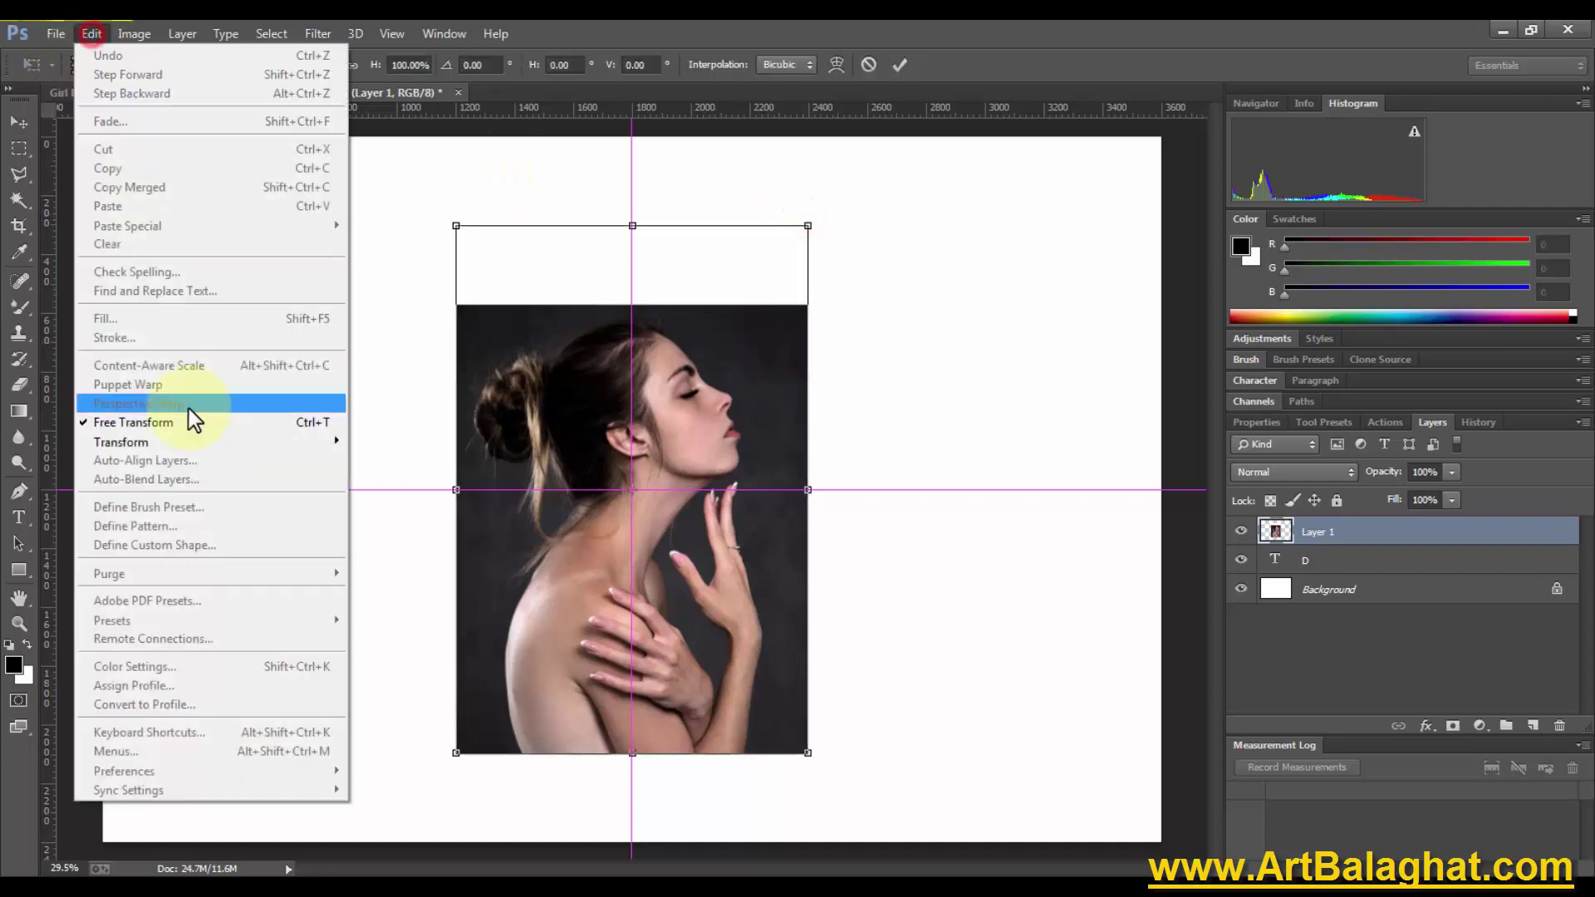
pyautogui.moveTo(121, 441)
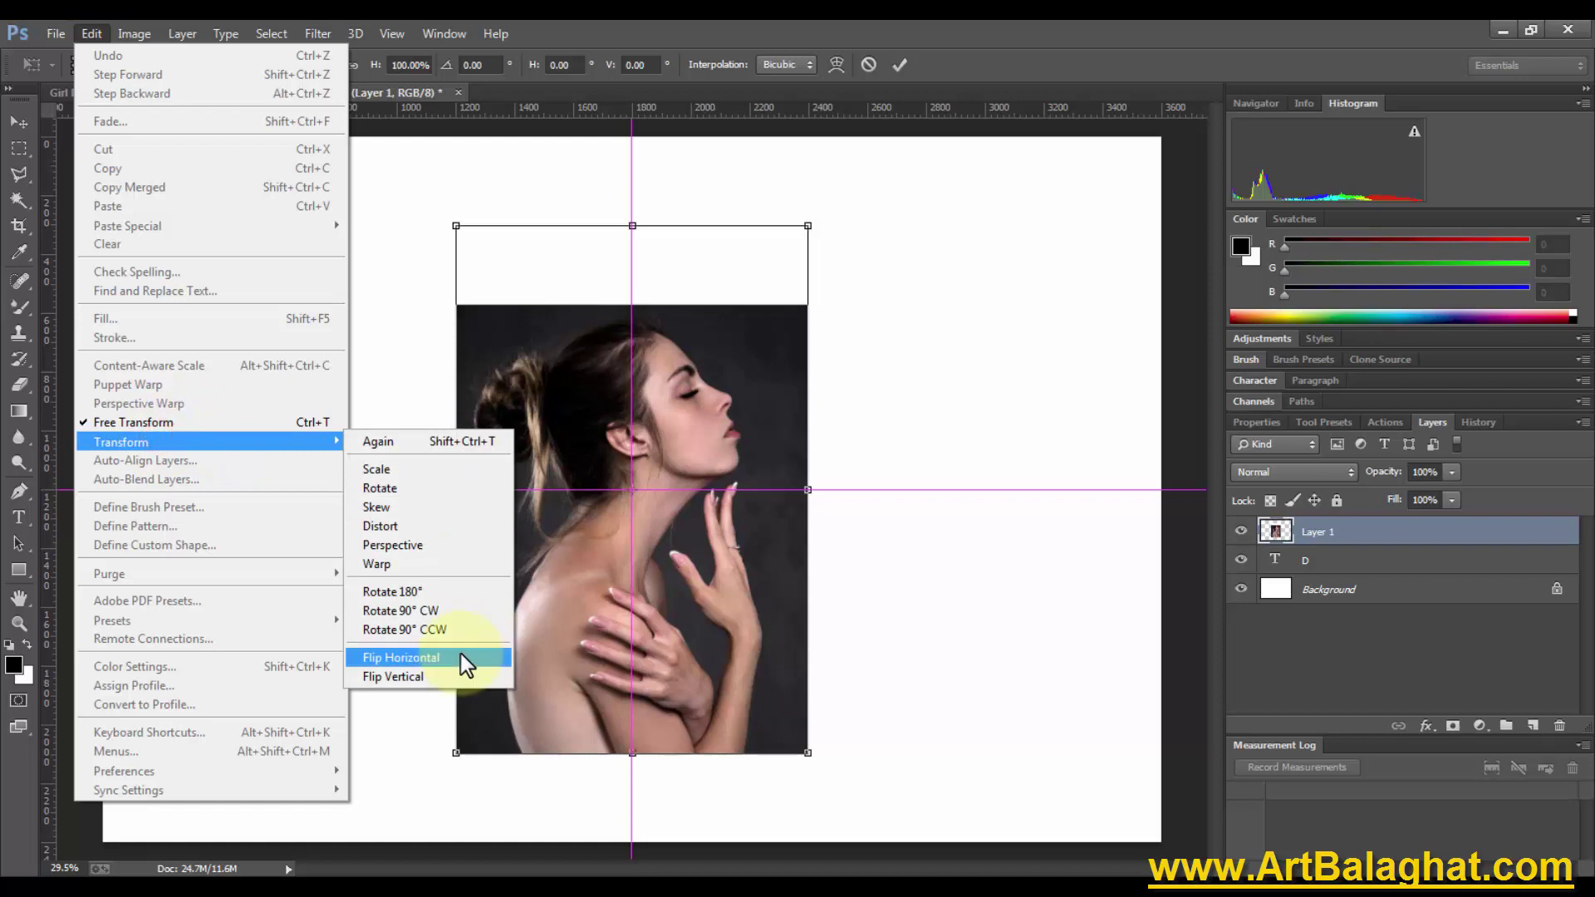
pyautogui.click(462, 655)
pyautogui.doubleClick(689, 432)
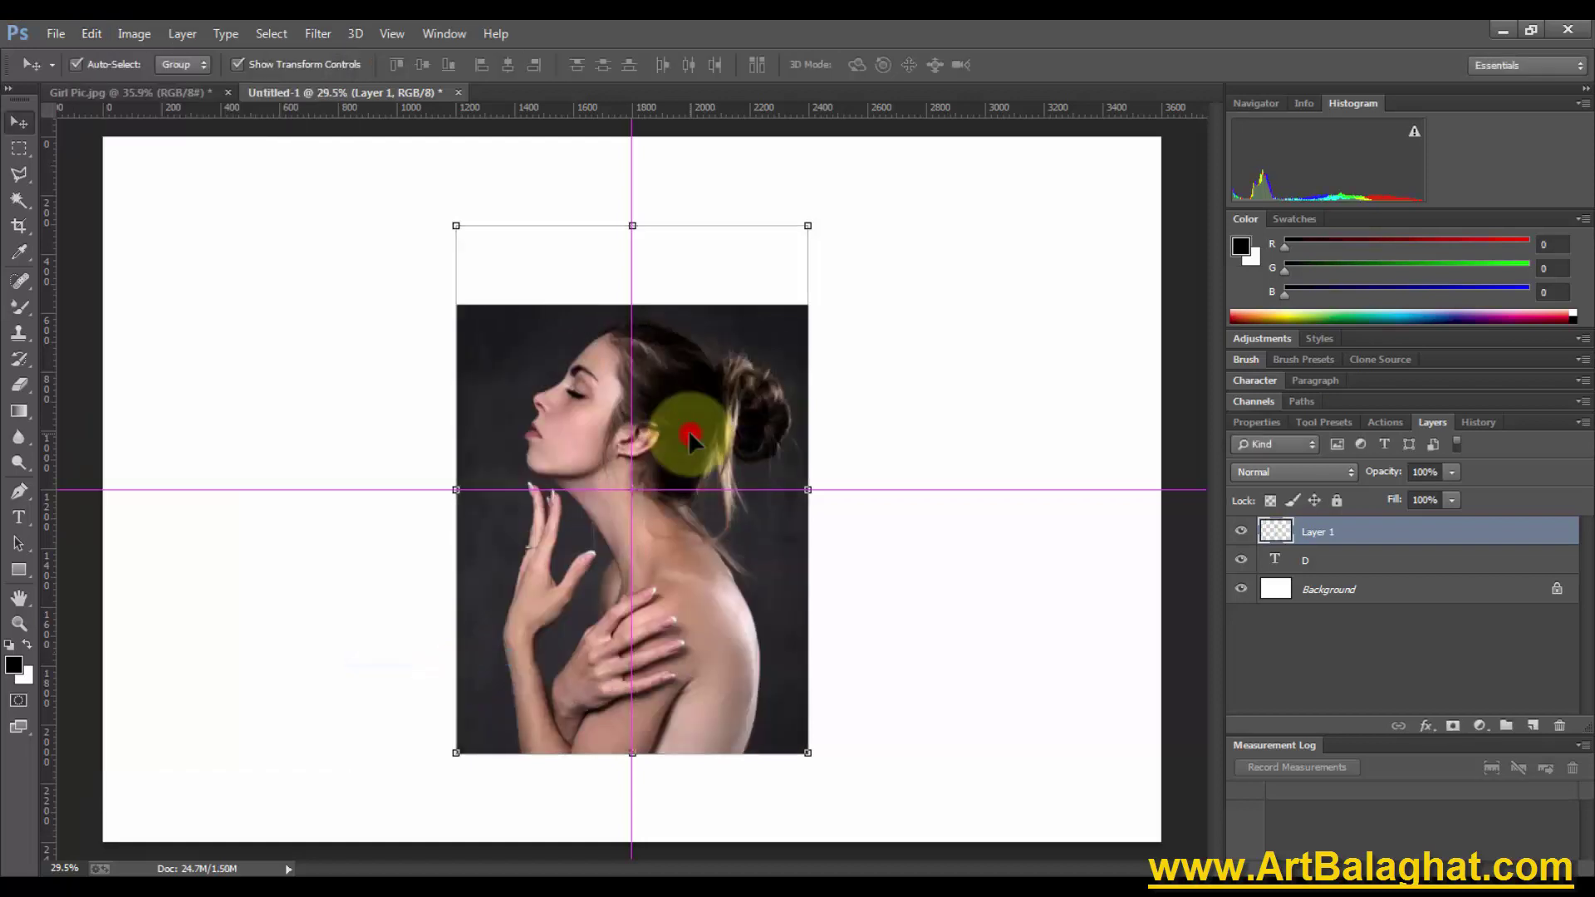
pyautogui.rightClick(692, 397)
# Lower Layer 1's opacity and move the photo so her face lines up over the D
pyautogui.click(899, 337)
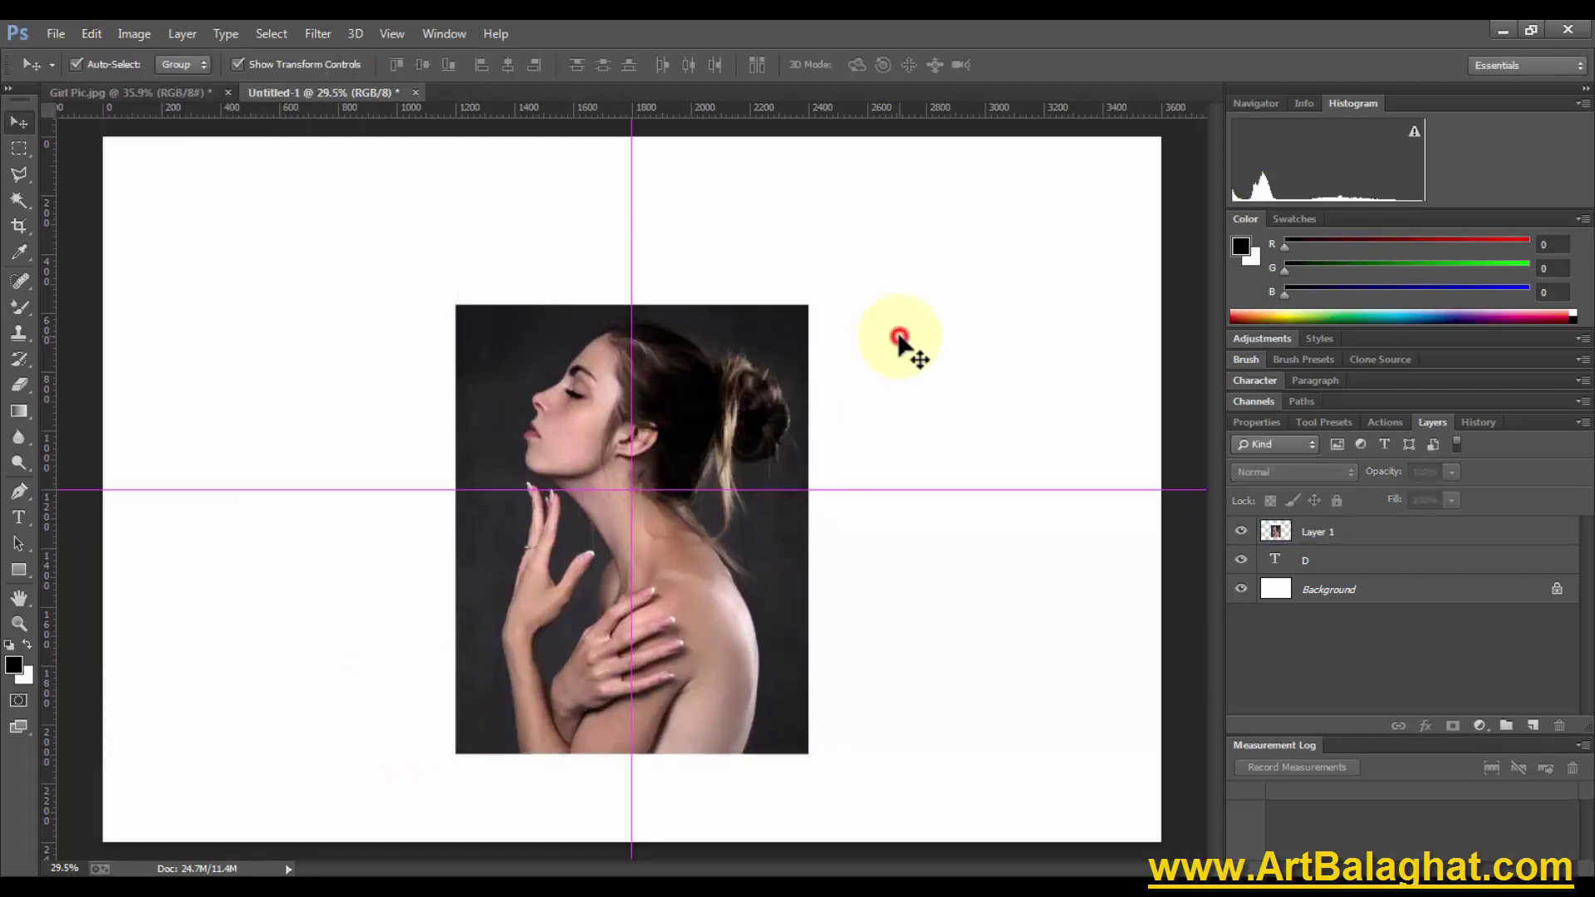
pyautogui.click(698, 397)
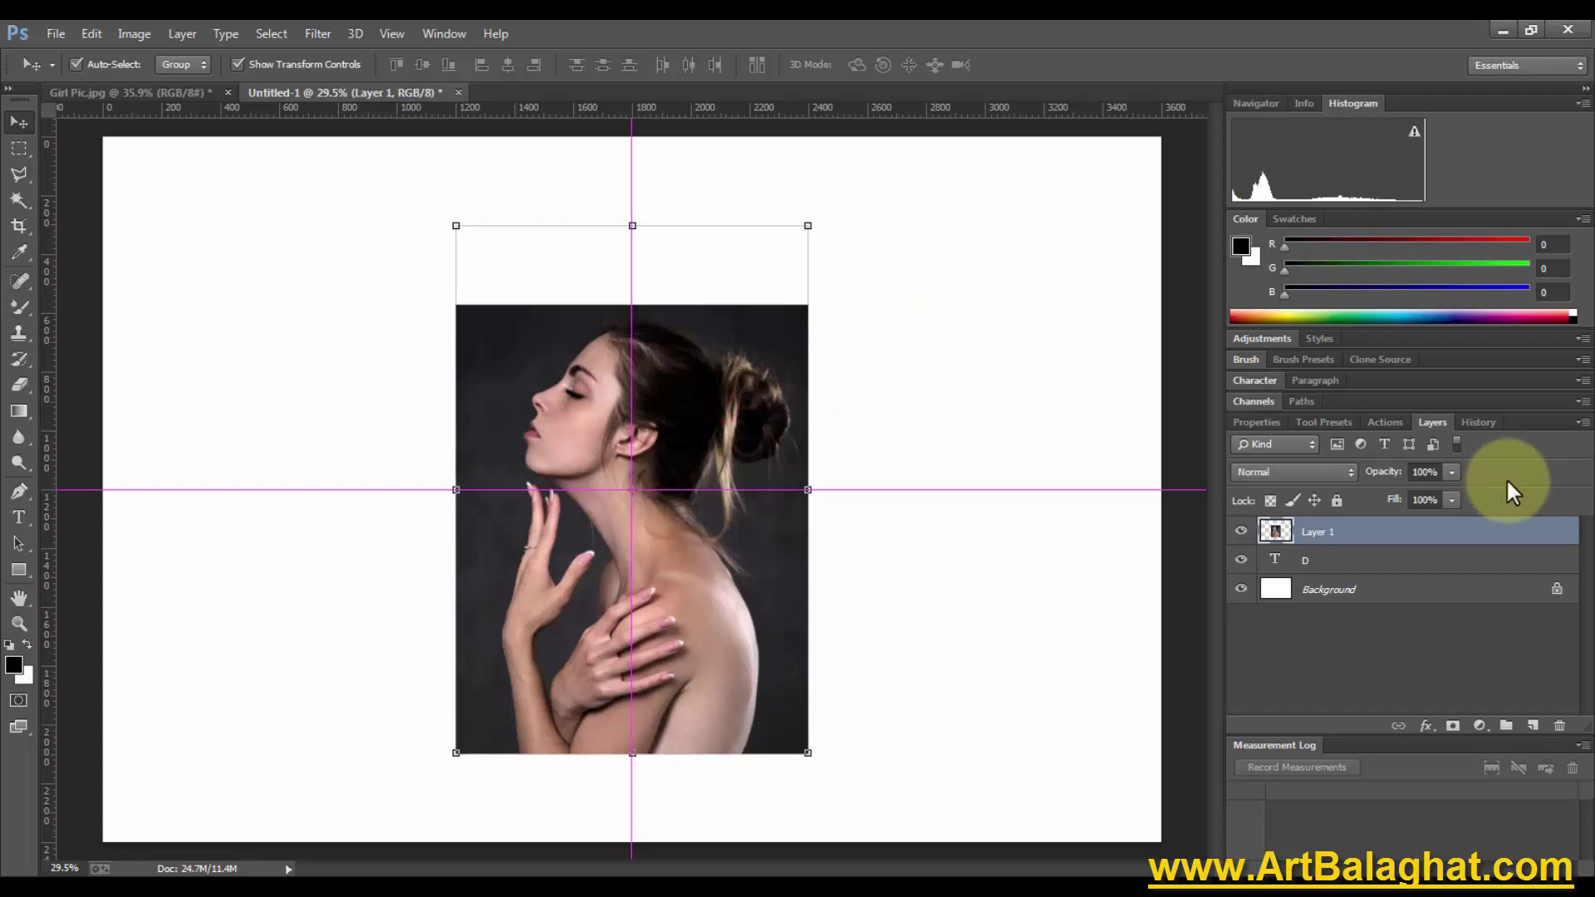
pyautogui.moveTo(1383, 472); pyautogui.dragTo(1339, 490)
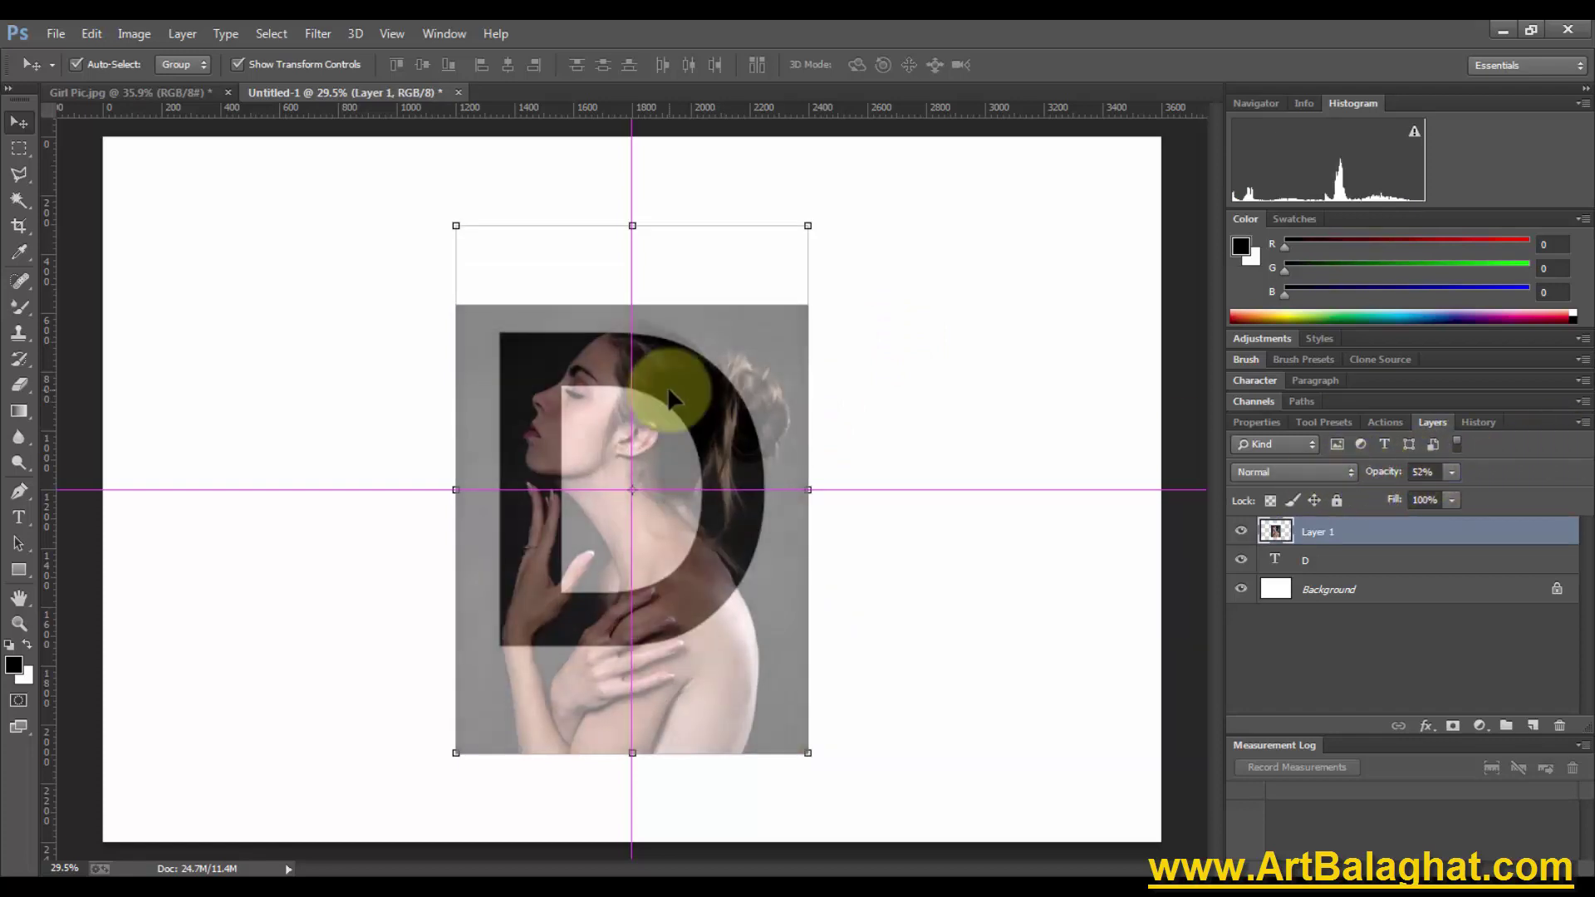
pyautogui.moveTo(767, 389)
pyautogui.mouseDown()
pyautogui.moveTo(676, 408)
pyautogui.moveTo(695, 400)
pyautogui.mouseUp()
pyautogui.scroll(3, 702, 424)
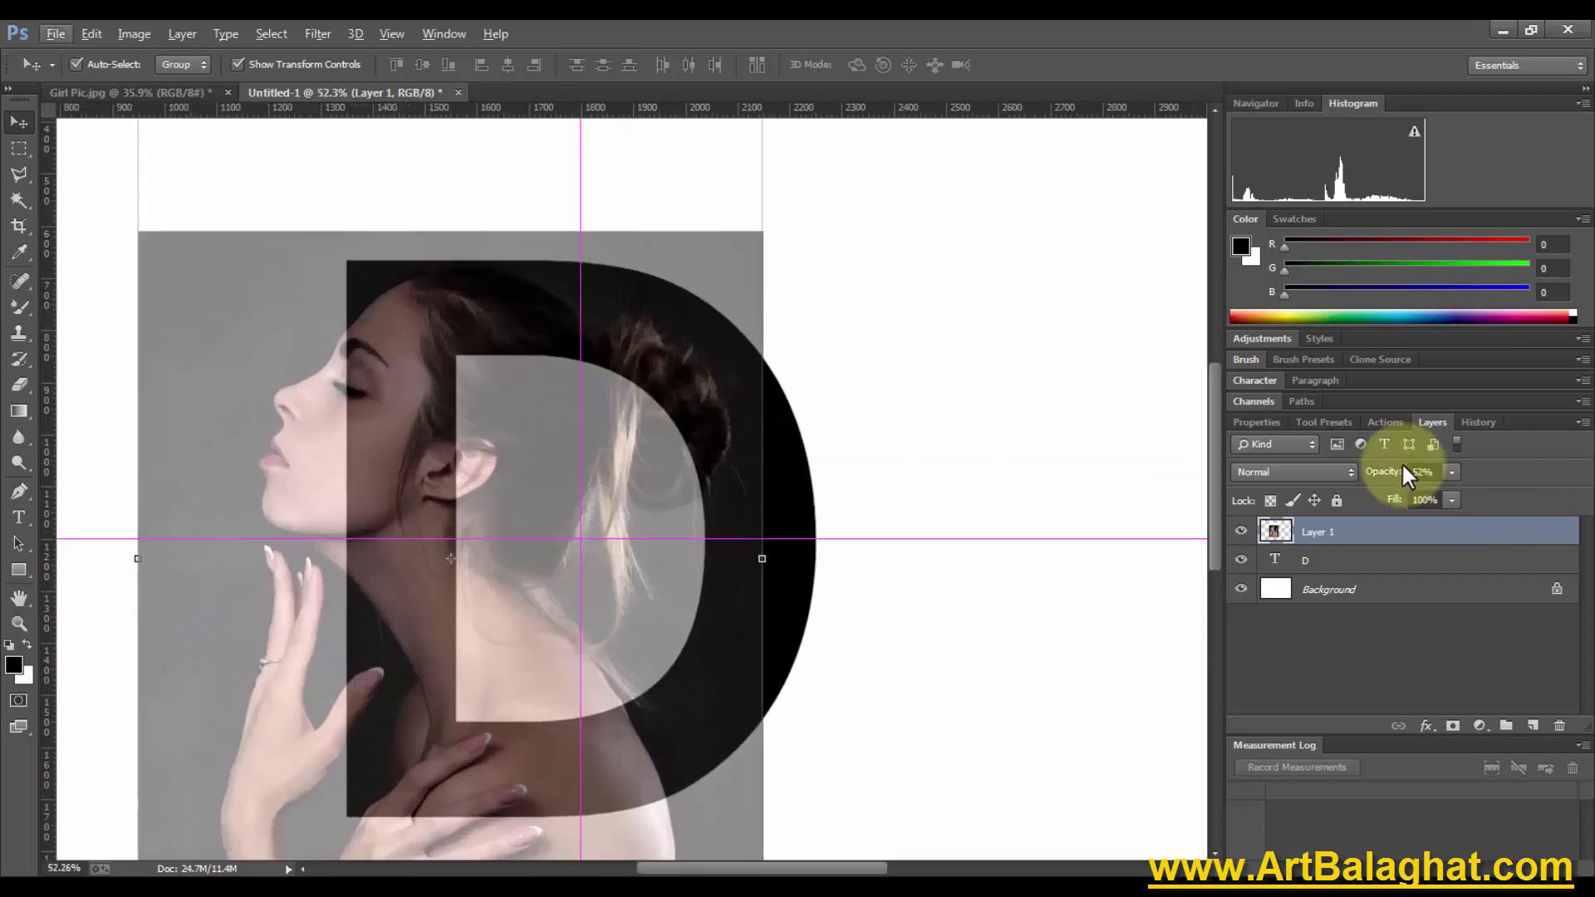
pyautogui.moveTo(1380, 475); pyautogui.dragTo(1396, 476)
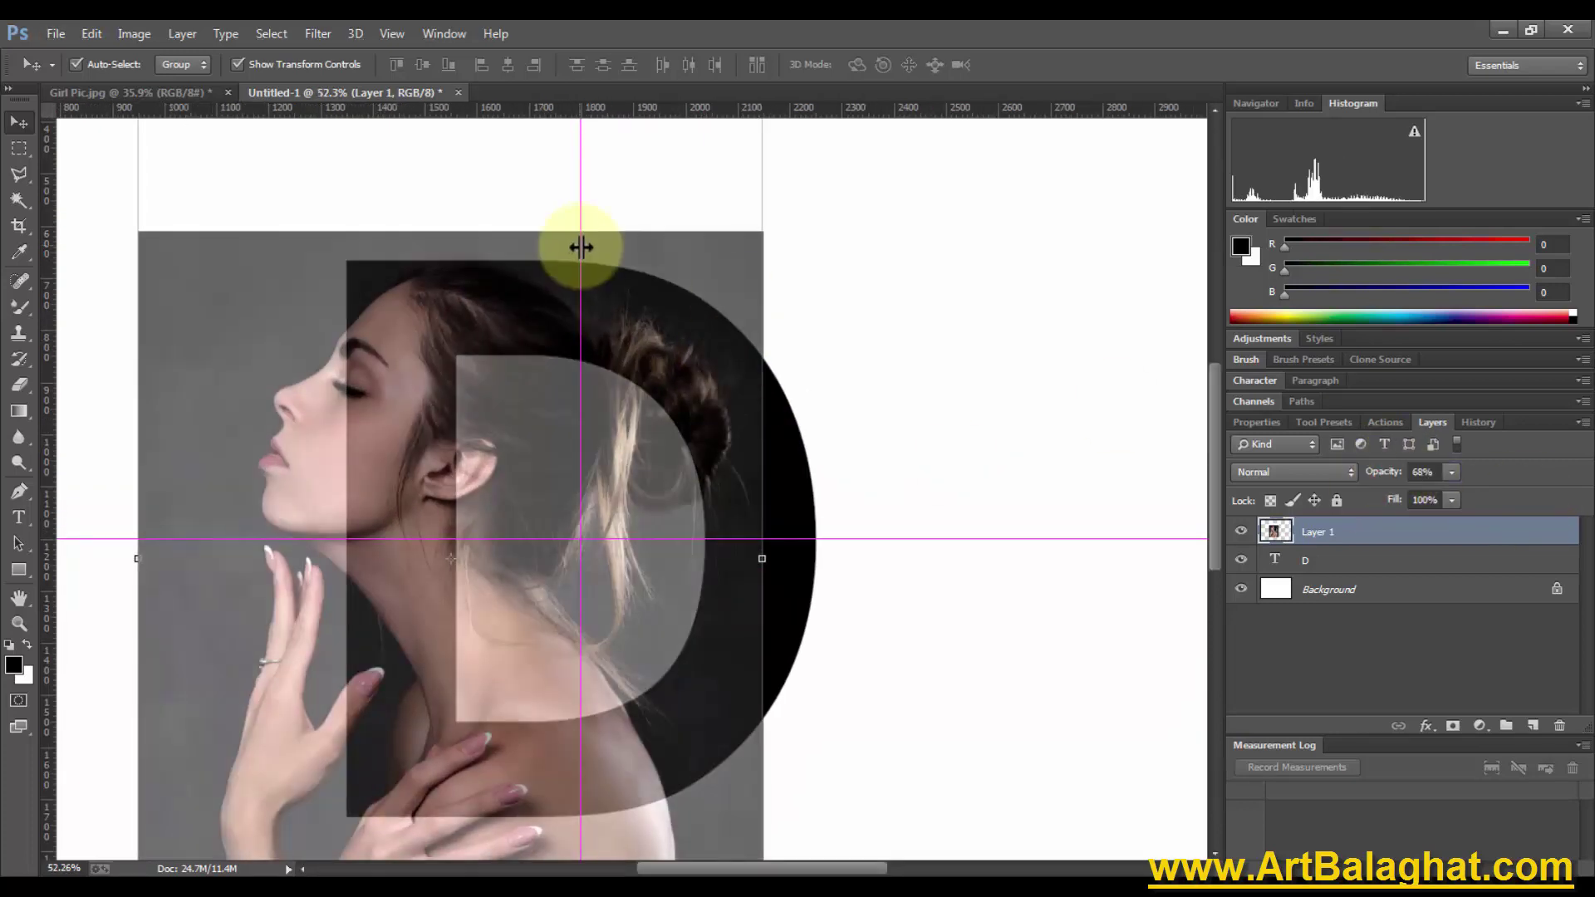
pyautogui.moveTo(684, 261); pyautogui.dragTo(710, 257)
pyautogui.rightClick(689, 379)
pyautogui.click(740, 389)
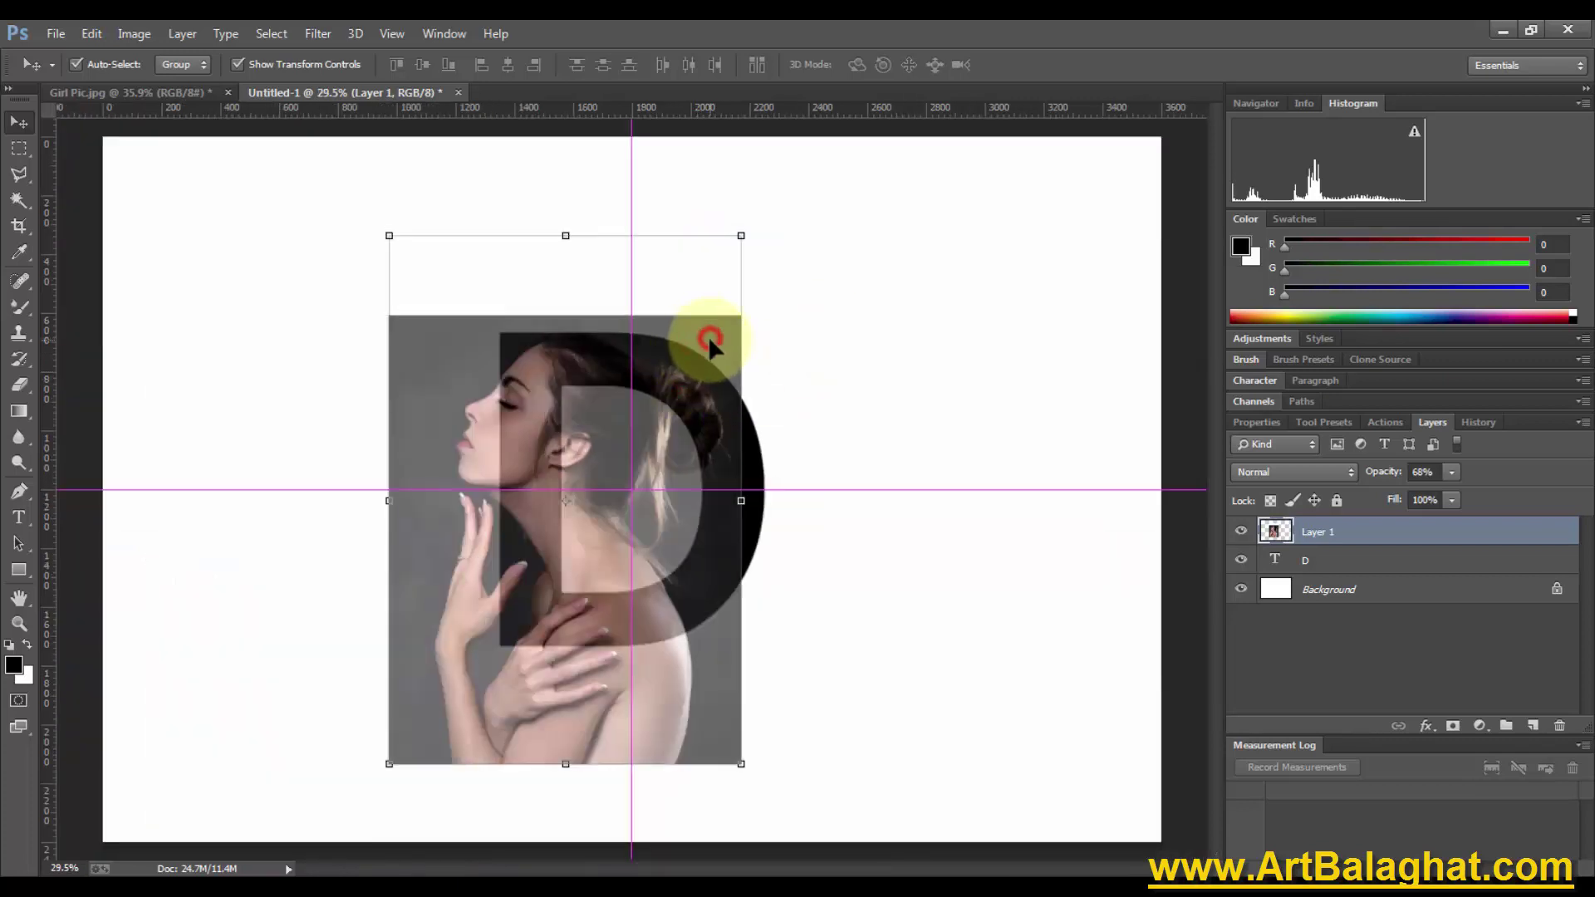
# Restore Layer 1 to 100% opacity and check its placement against the D
pyautogui.click(723, 656)
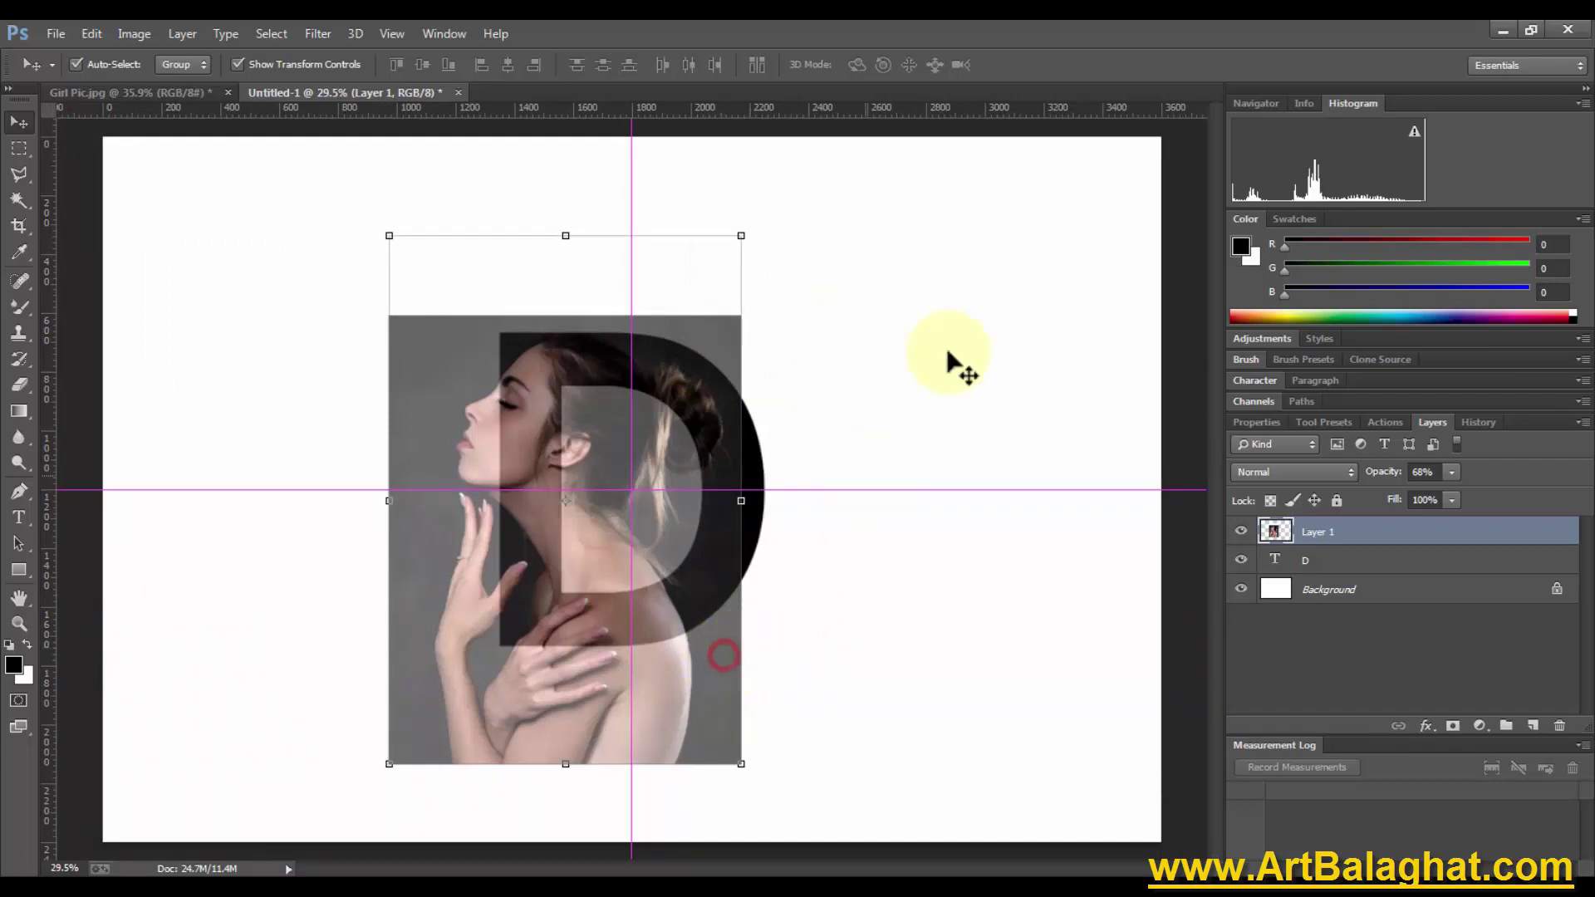
pyautogui.click(956, 349)
pyautogui.click(1430, 536)
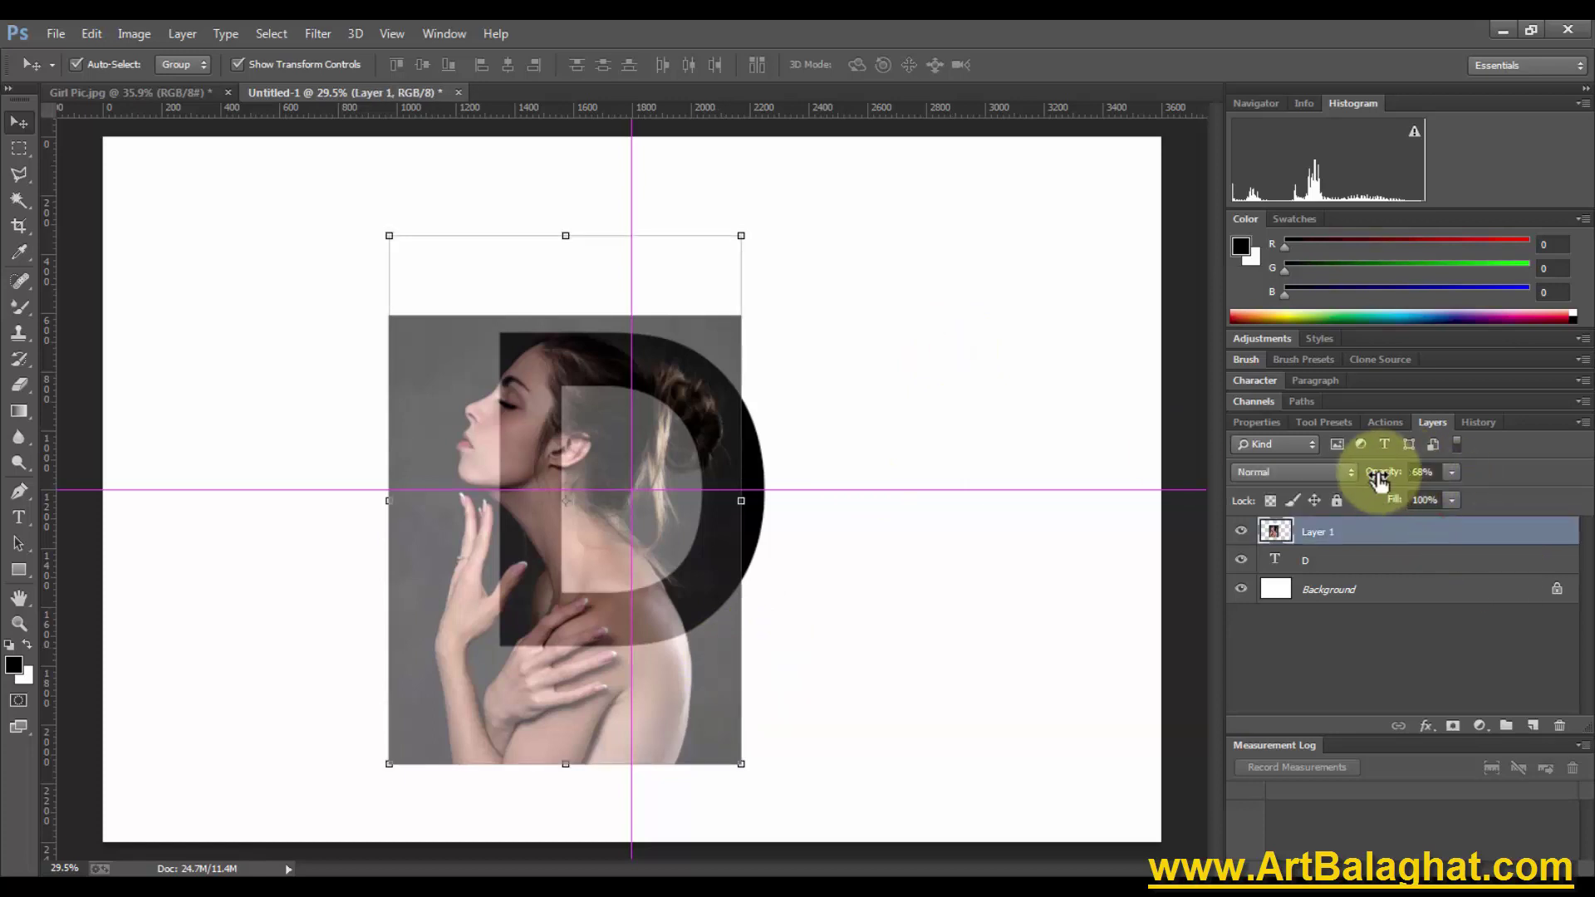
pyautogui.moveTo(1383, 471); pyautogui.dragTo(1502, 509)
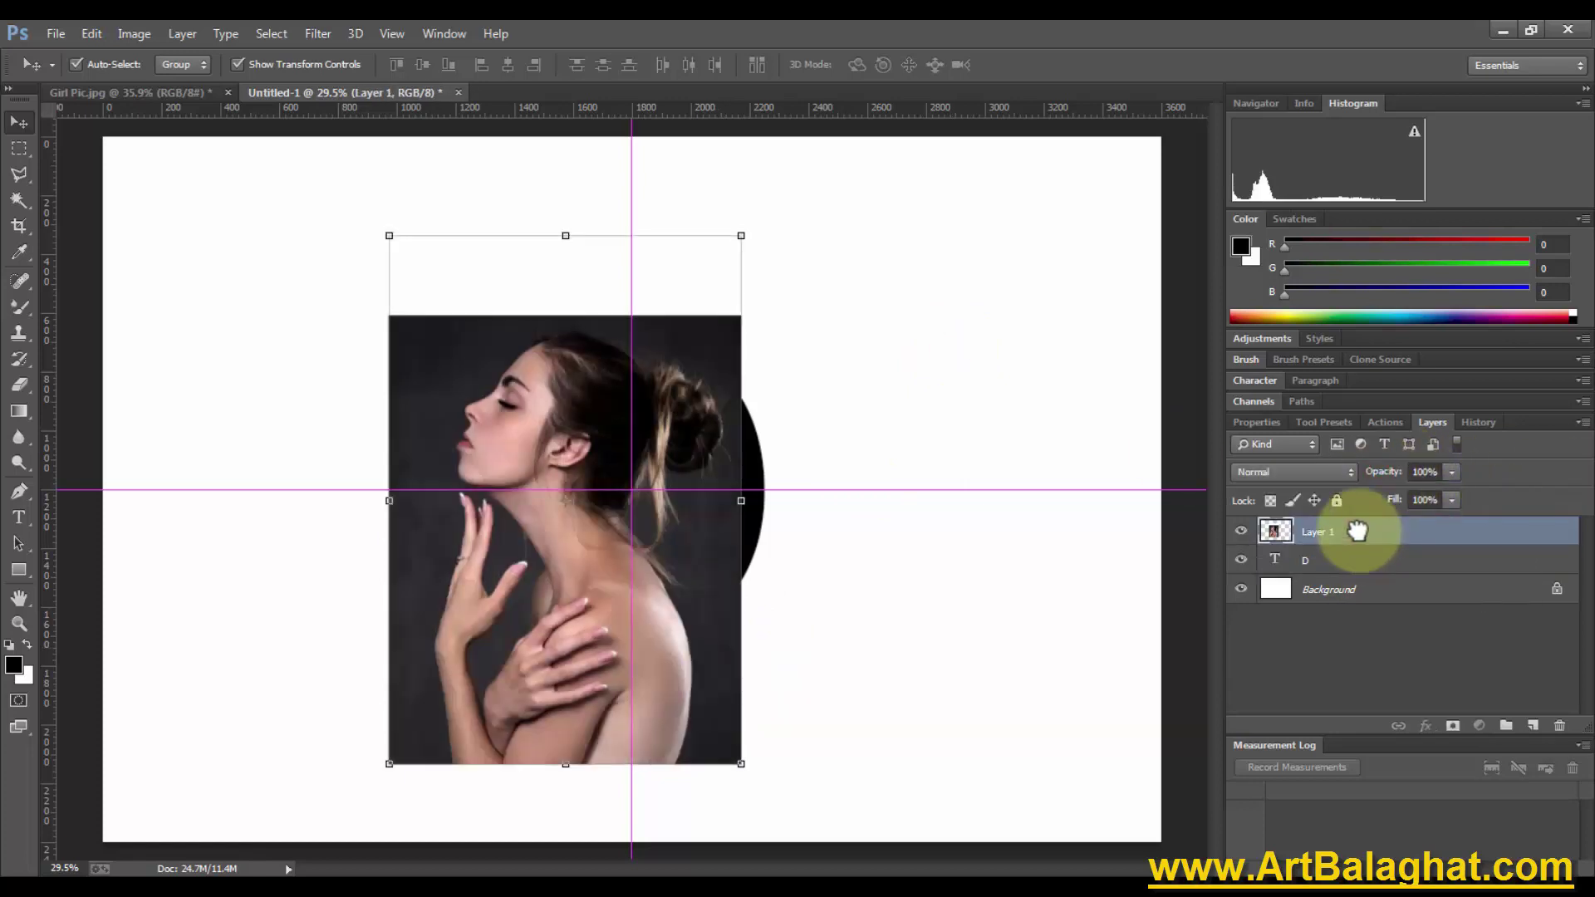
pyautogui.moveTo(1346, 470); pyautogui.dragTo(1469, 528)
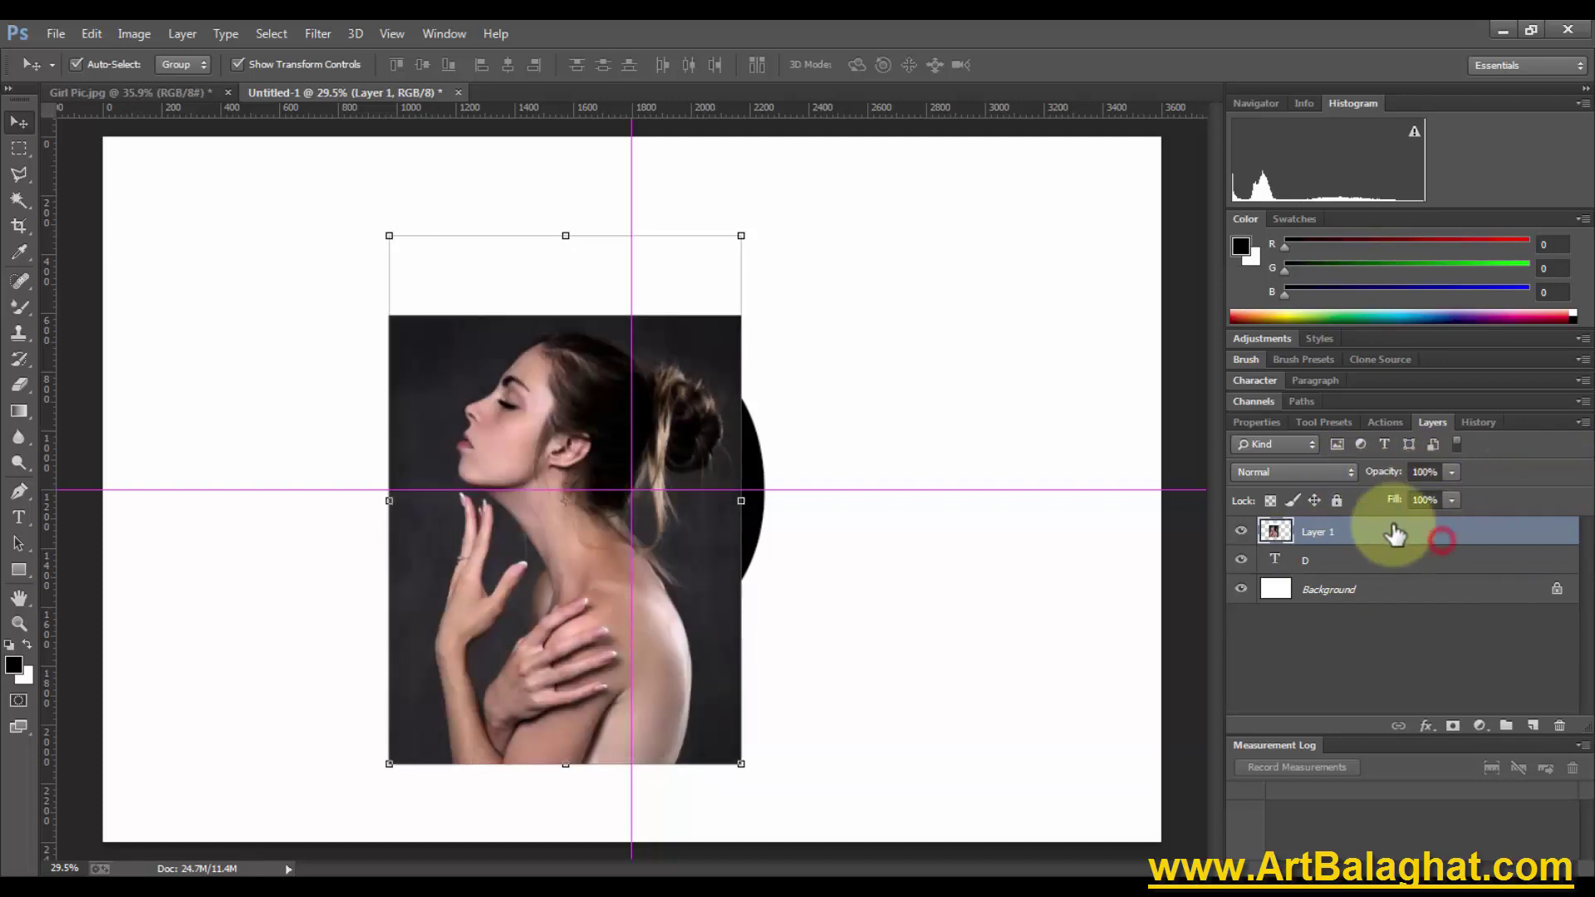
pyautogui.click(1338, 559)
pyautogui.click(1324, 530)
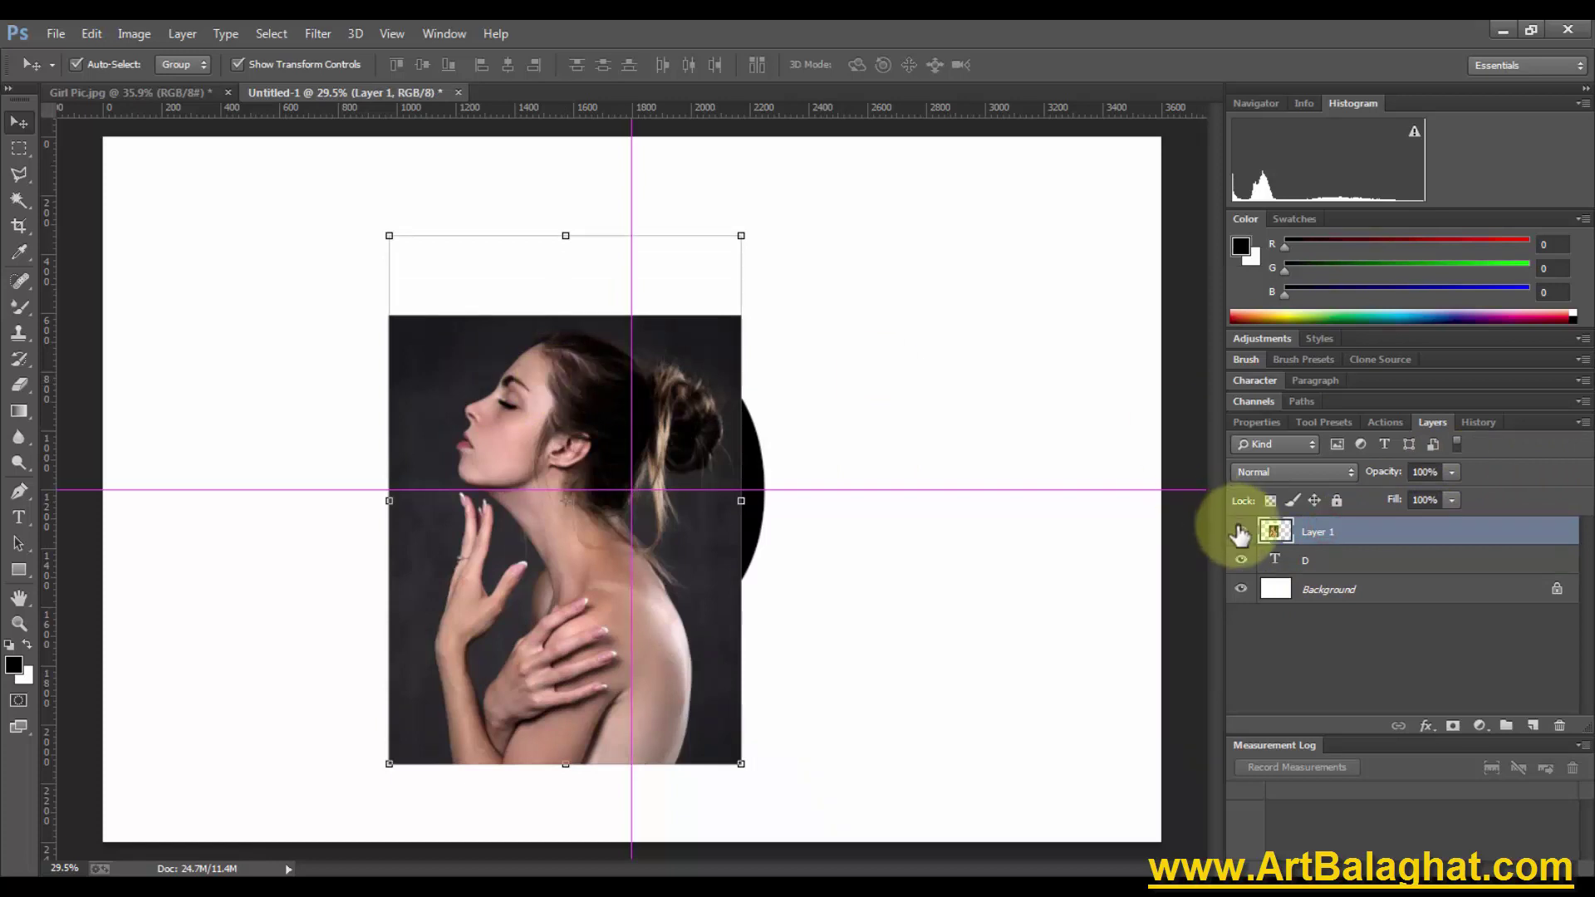
pyautogui.click(1240, 530)
pyautogui.click(1241, 530)
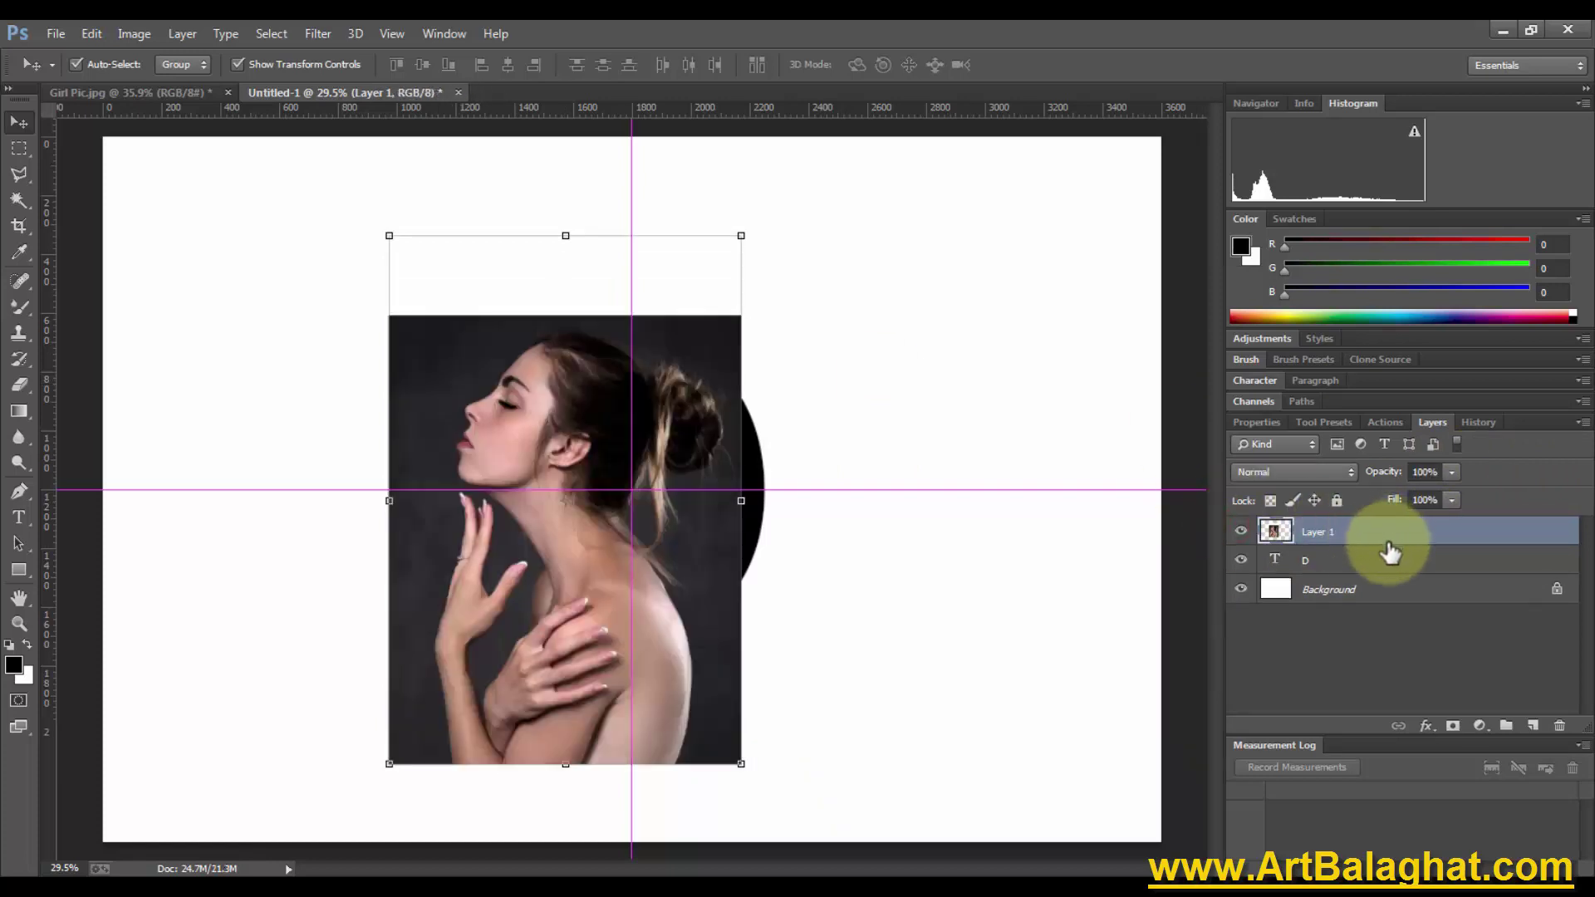
# Duplicate Layer 1 as Layer 2
pyautogui.rightClick(1355, 526)
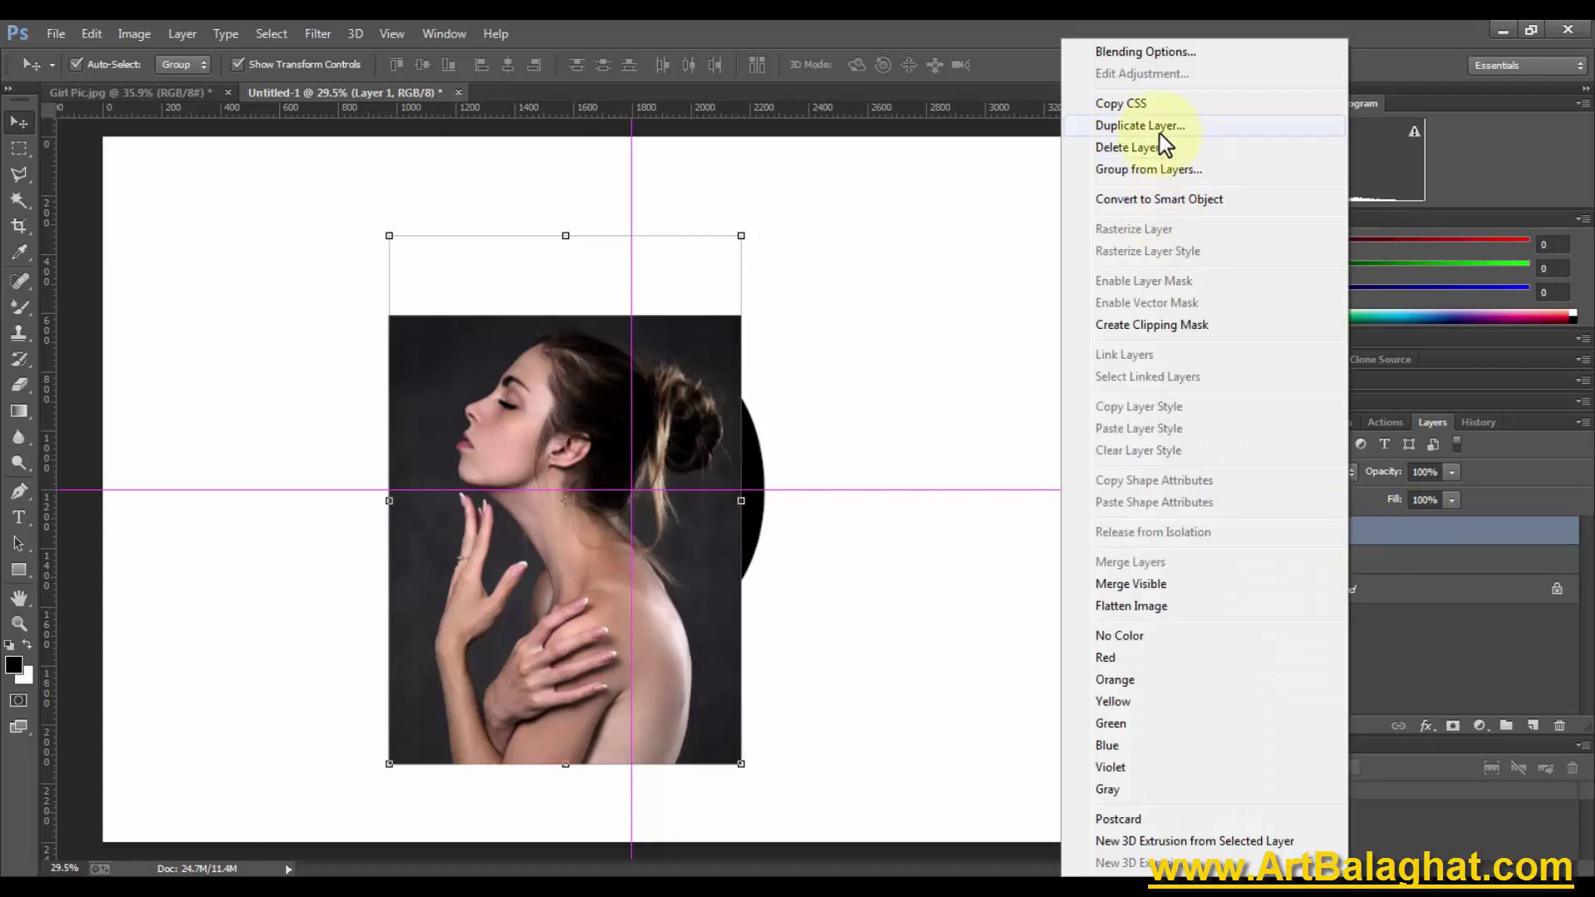
pyautogui.click(1152, 127)
pyautogui.moveTo(702, 313); pyautogui.dragTo(832, 311)
pyautogui.click(972, 287)
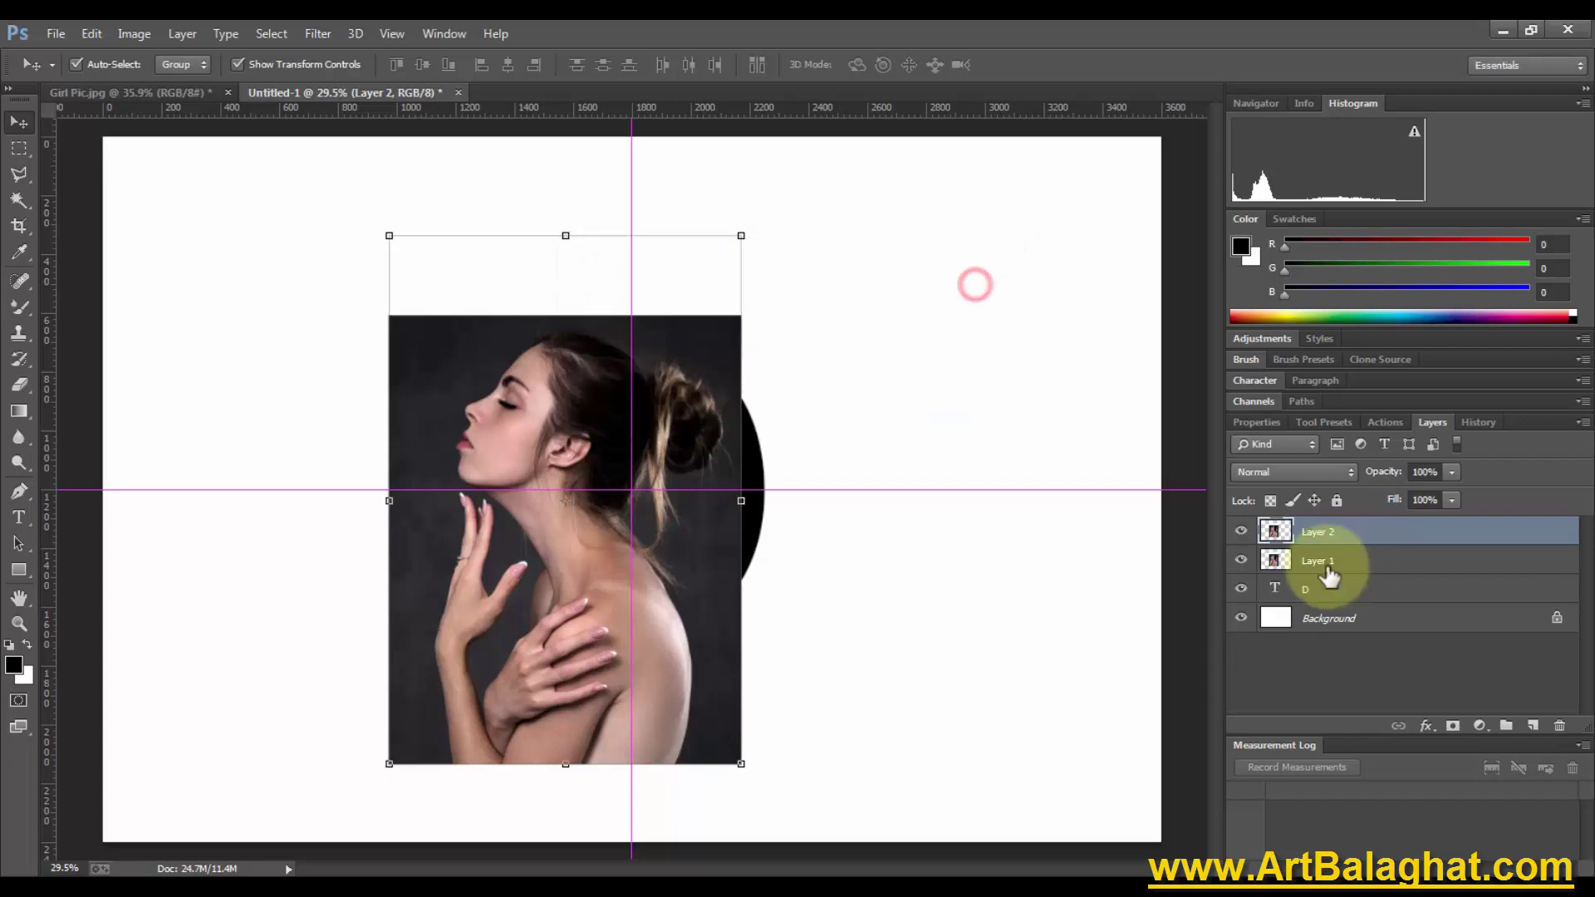
# Clip Layer 1 inside the letter D as a clipping mask, with Layer 2 hidden
pyautogui.click(1344, 563)
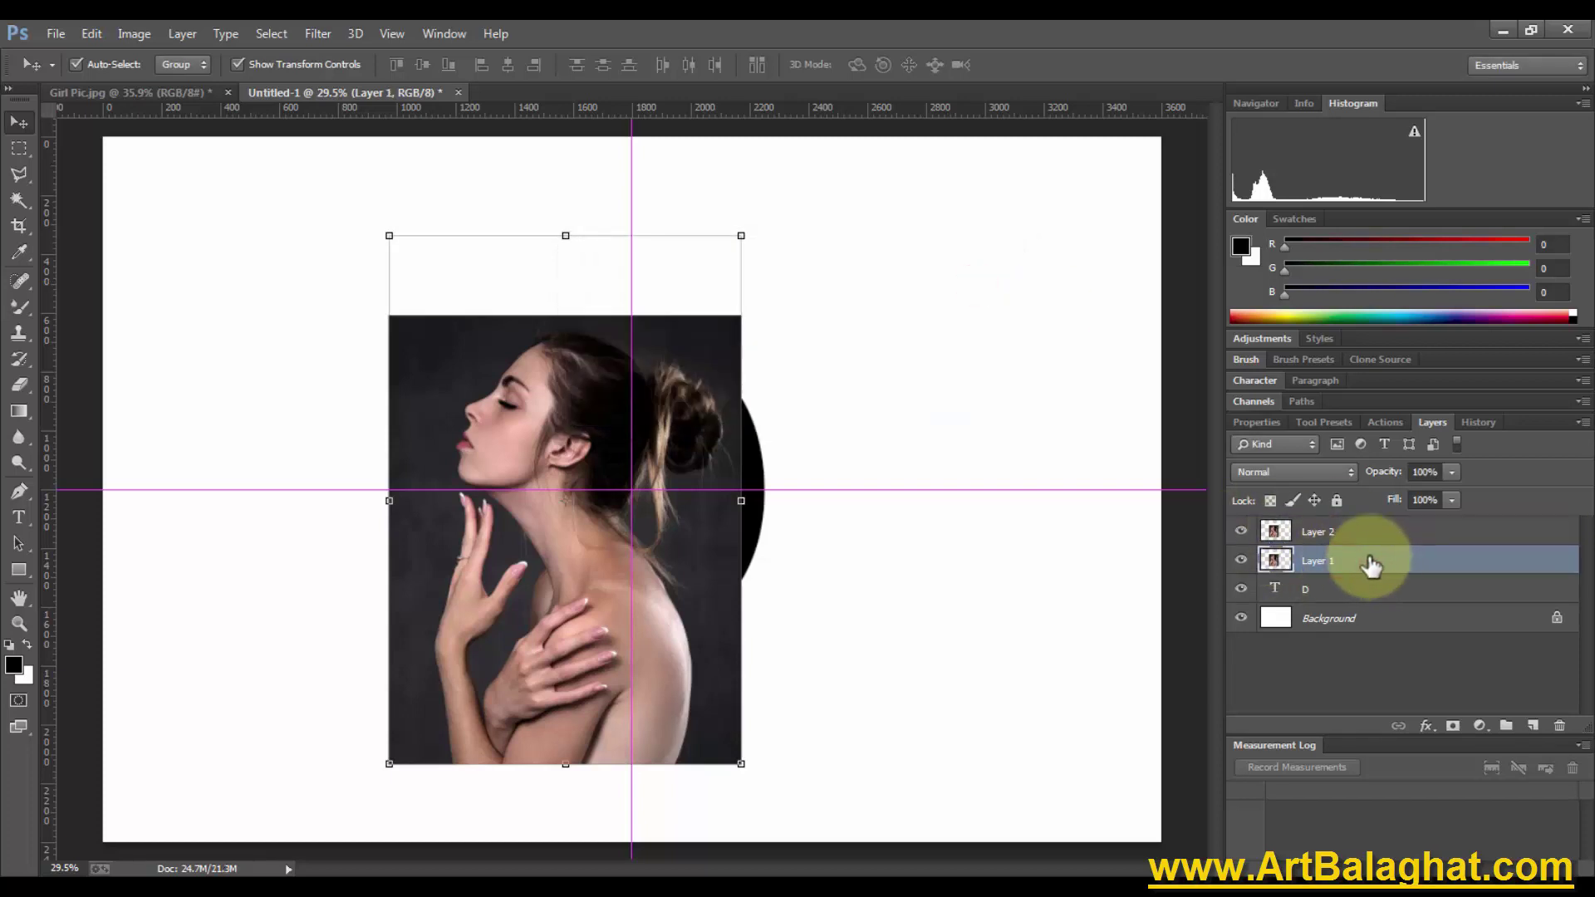
pyautogui.rightClick(1369, 564)
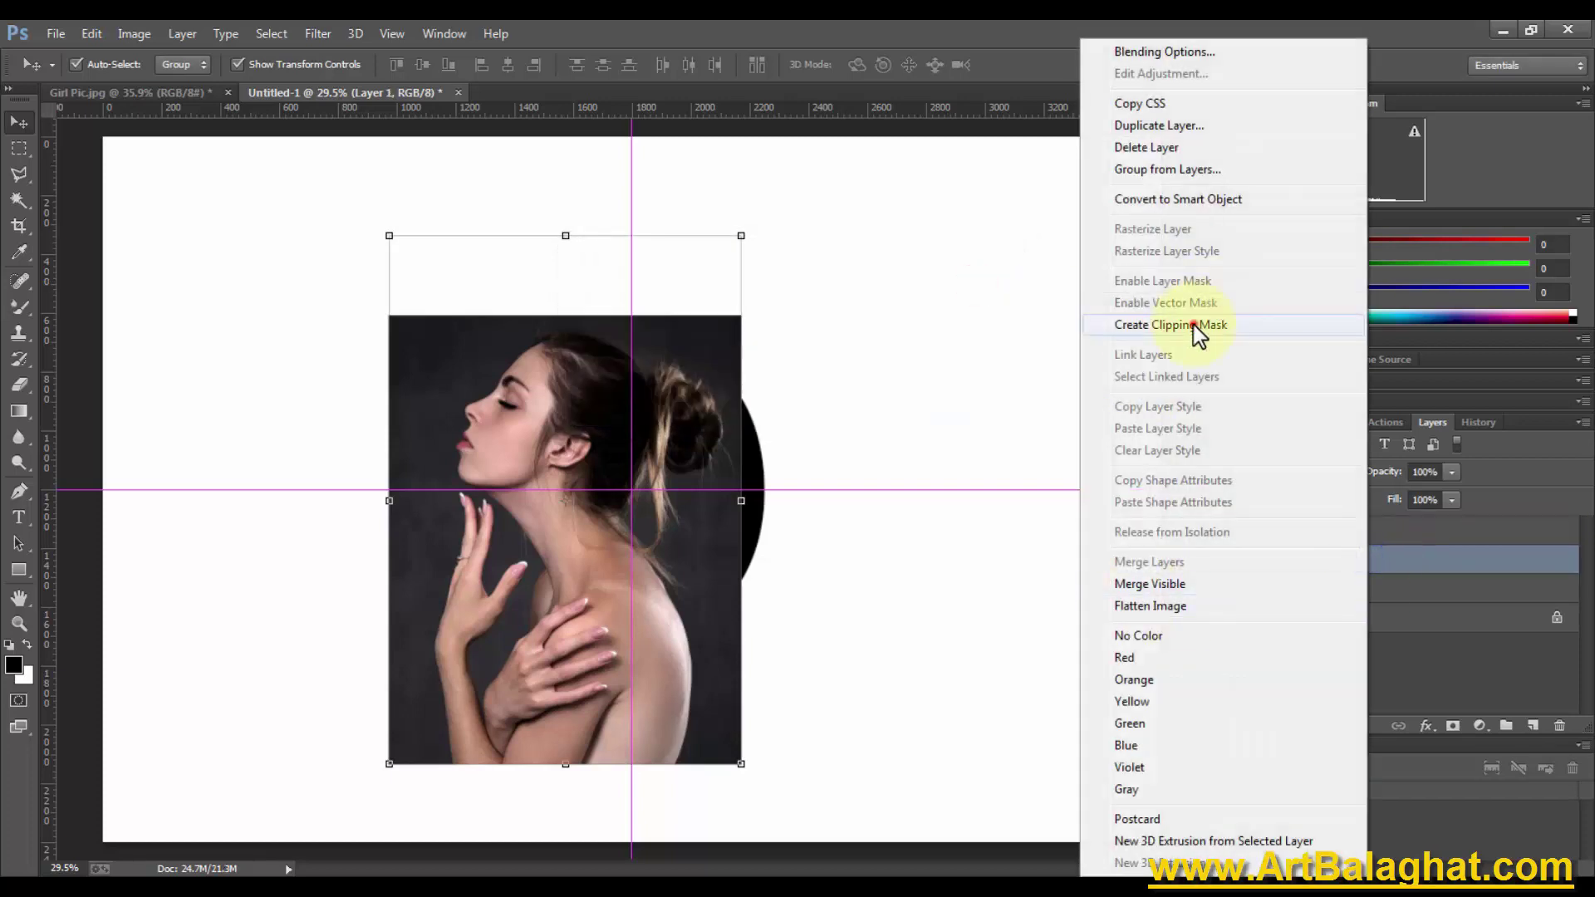
pyautogui.click(1199, 325)
pyautogui.click(1242, 531)
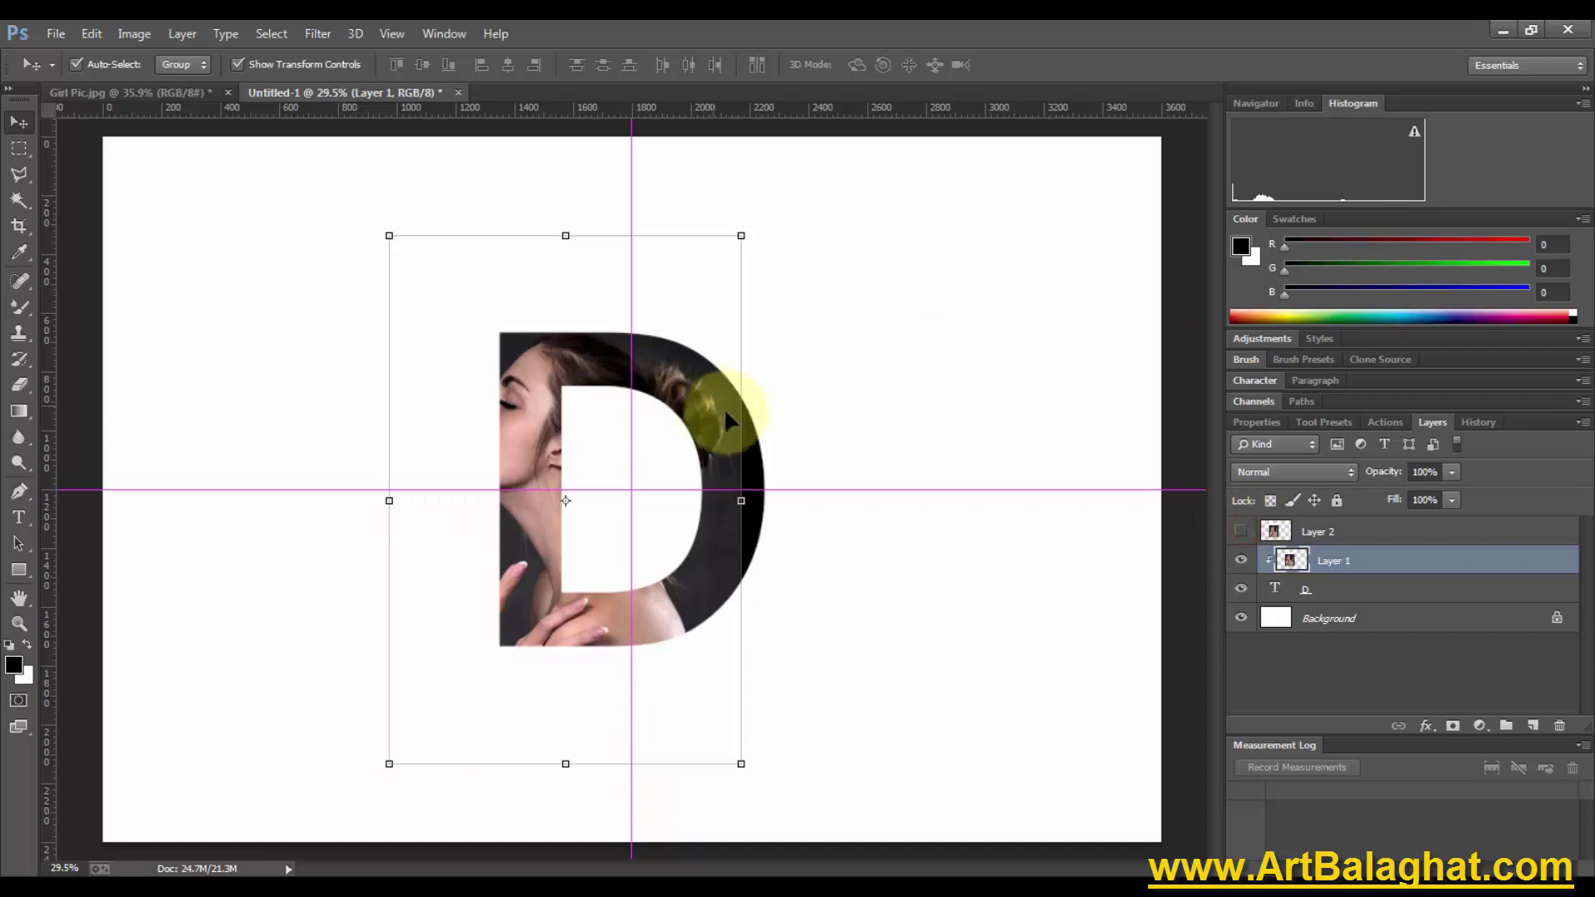
pyautogui.click(1350, 532)
pyautogui.rightClick(1361, 536)
pyautogui.click(1453, 534)
# Show Layer 2 at reduced opacity and zoom in on the woman's face
pyautogui.click(1241, 531)
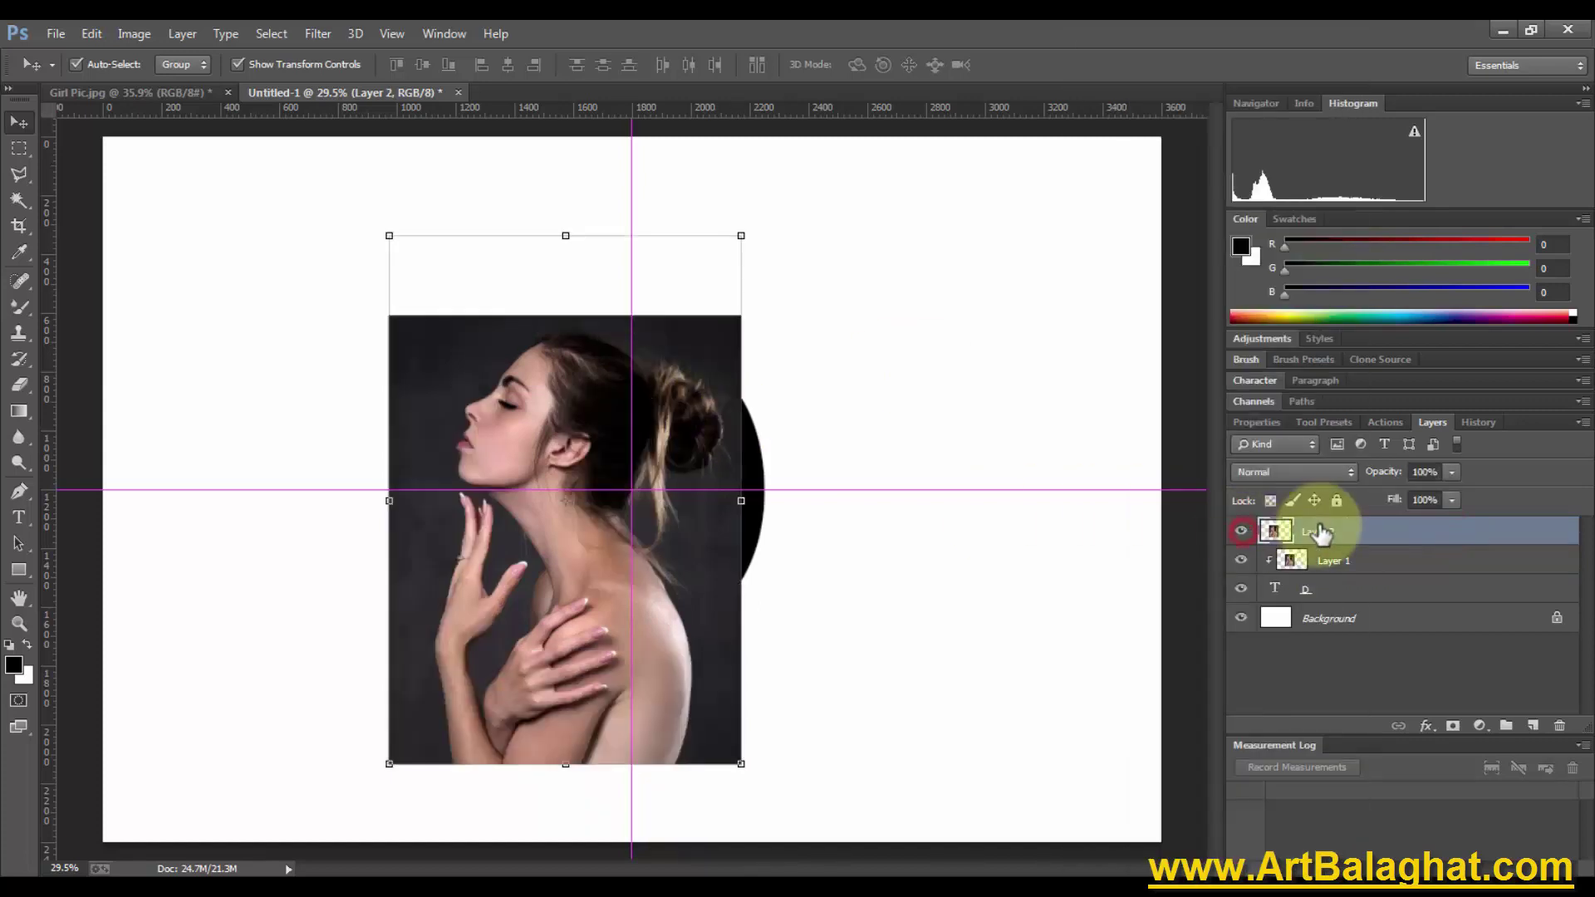
pyautogui.moveTo(1385, 472); pyautogui.dragTo(1335, 474)
pyautogui.click(810, 340)
pyautogui.press('z')
pyautogui.moveTo(570, 310)
pyautogui.mouseDown()
pyautogui.moveTo(702, 532)
pyautogui.moveTo(363, 257)
pyautogui.moveTo(607, 480)
pyautogui.moveTo(741, 488)
pyautogui.mouseUp()
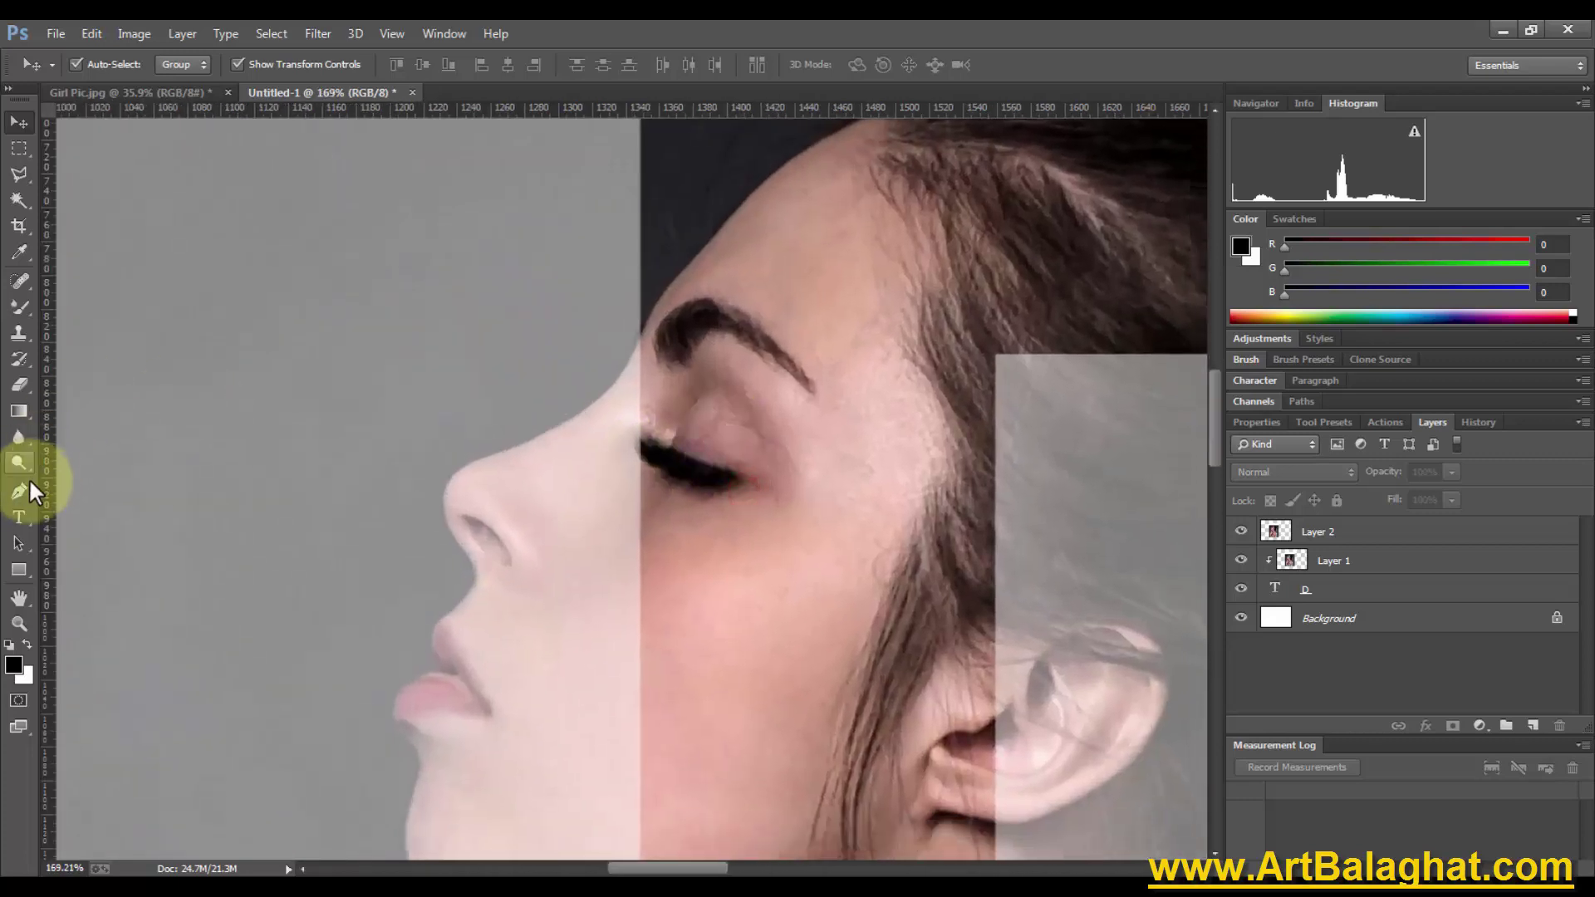
# Set up the standard Pen tool in Path mode and zoom in on the brow and nose
pyautogui.moveTo(20, 491); pyautogui.dragTo(73, 485)
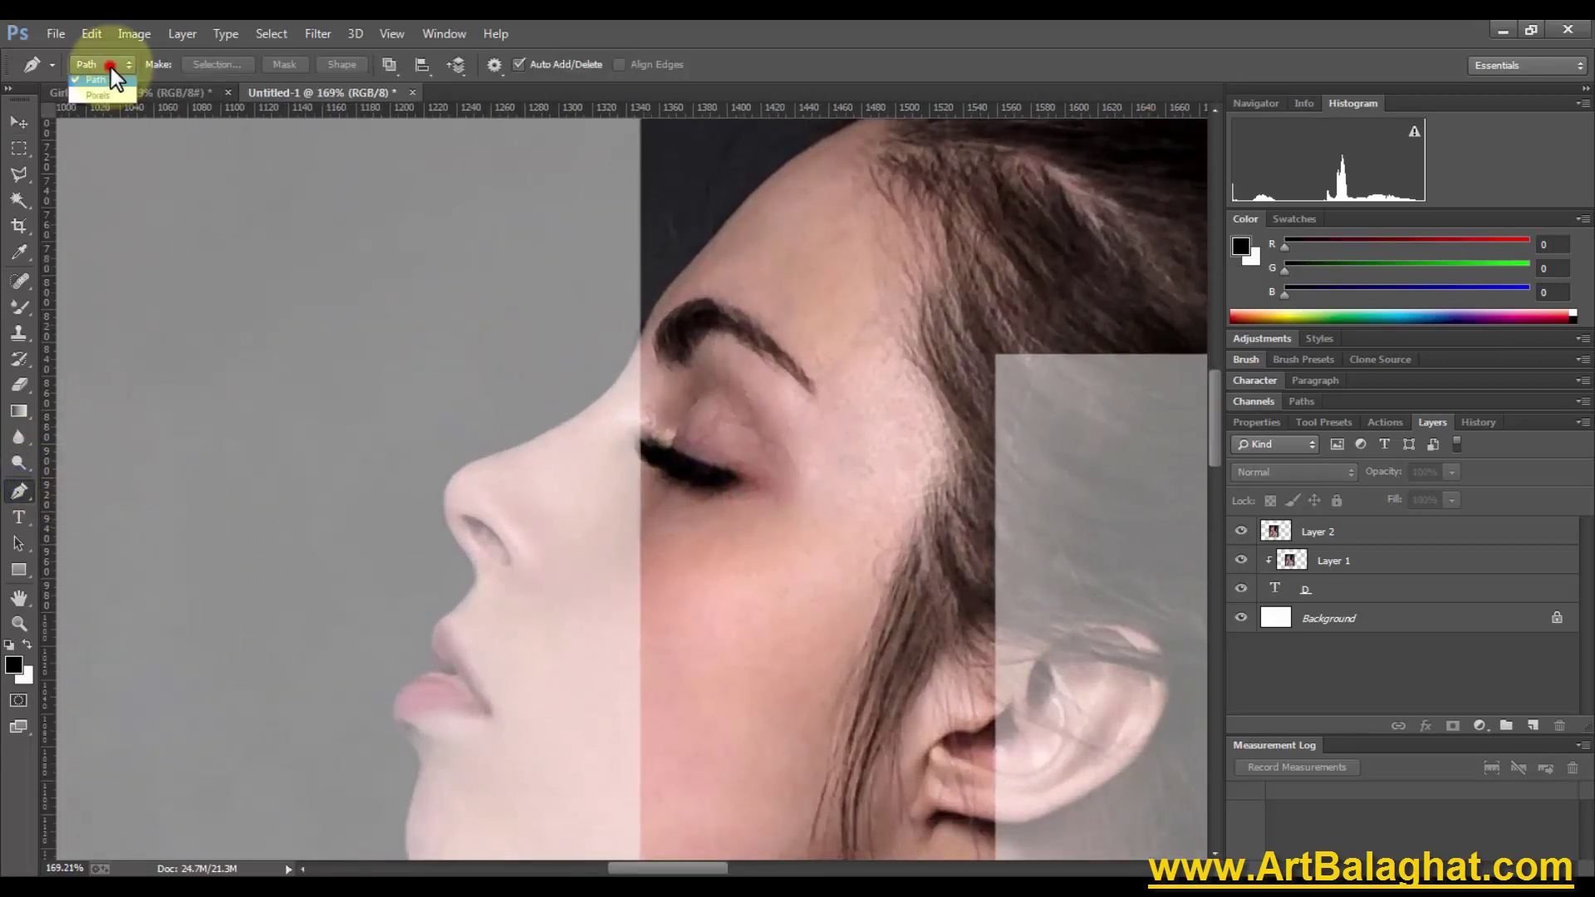
pyautogui.click(108, 64)
pyautogui.click(113, 107)
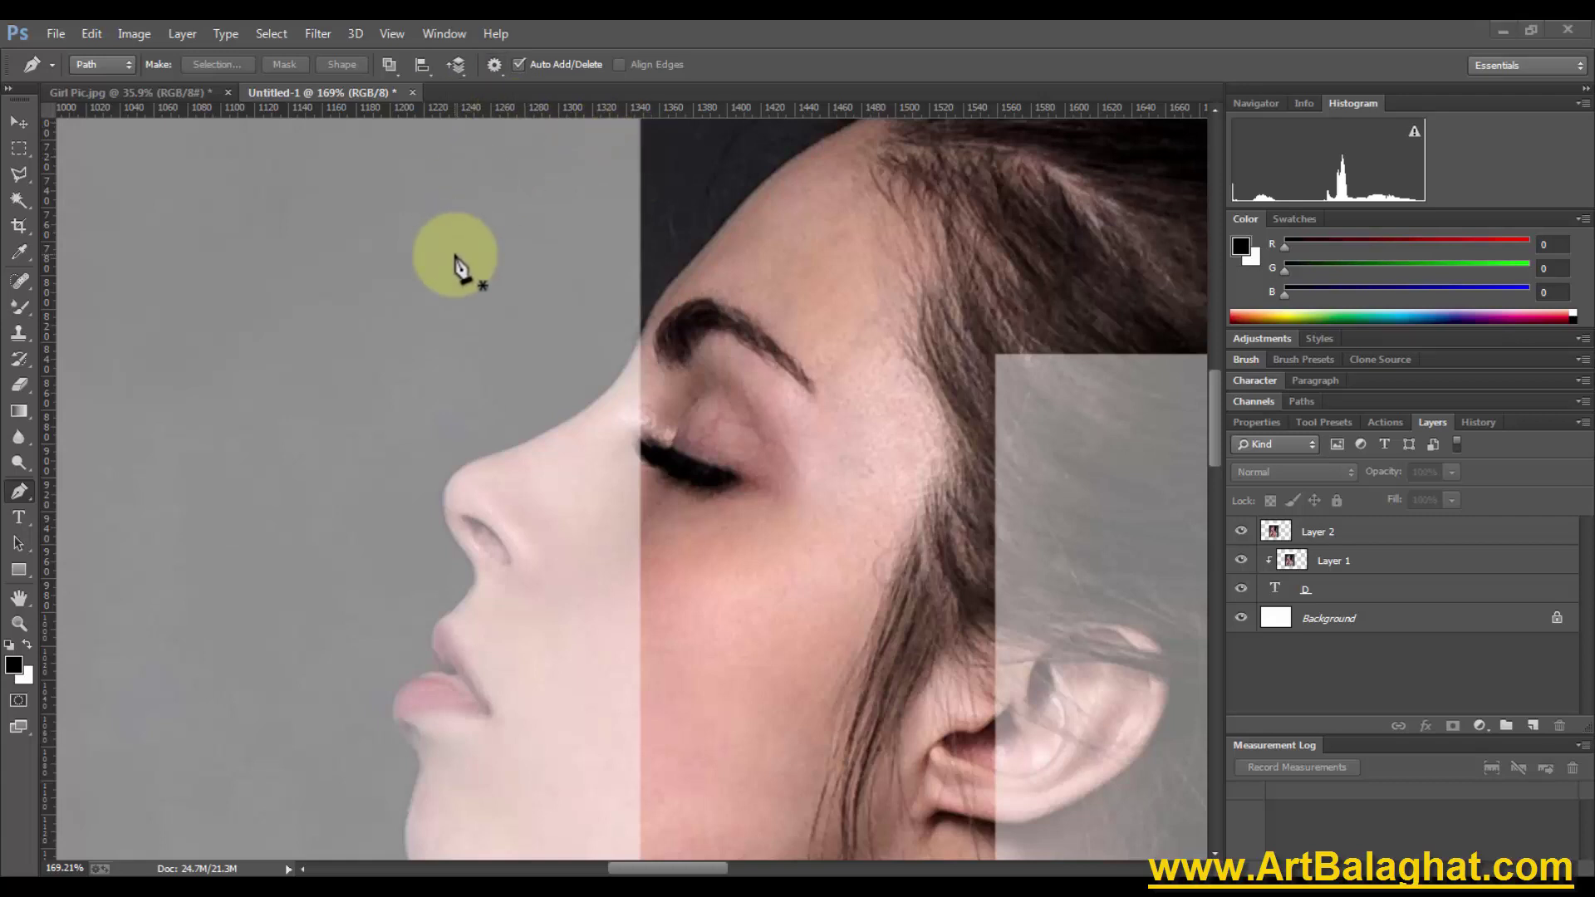
pyautogui.rightClick(18, 495)
pyautogui.click(71, 495)
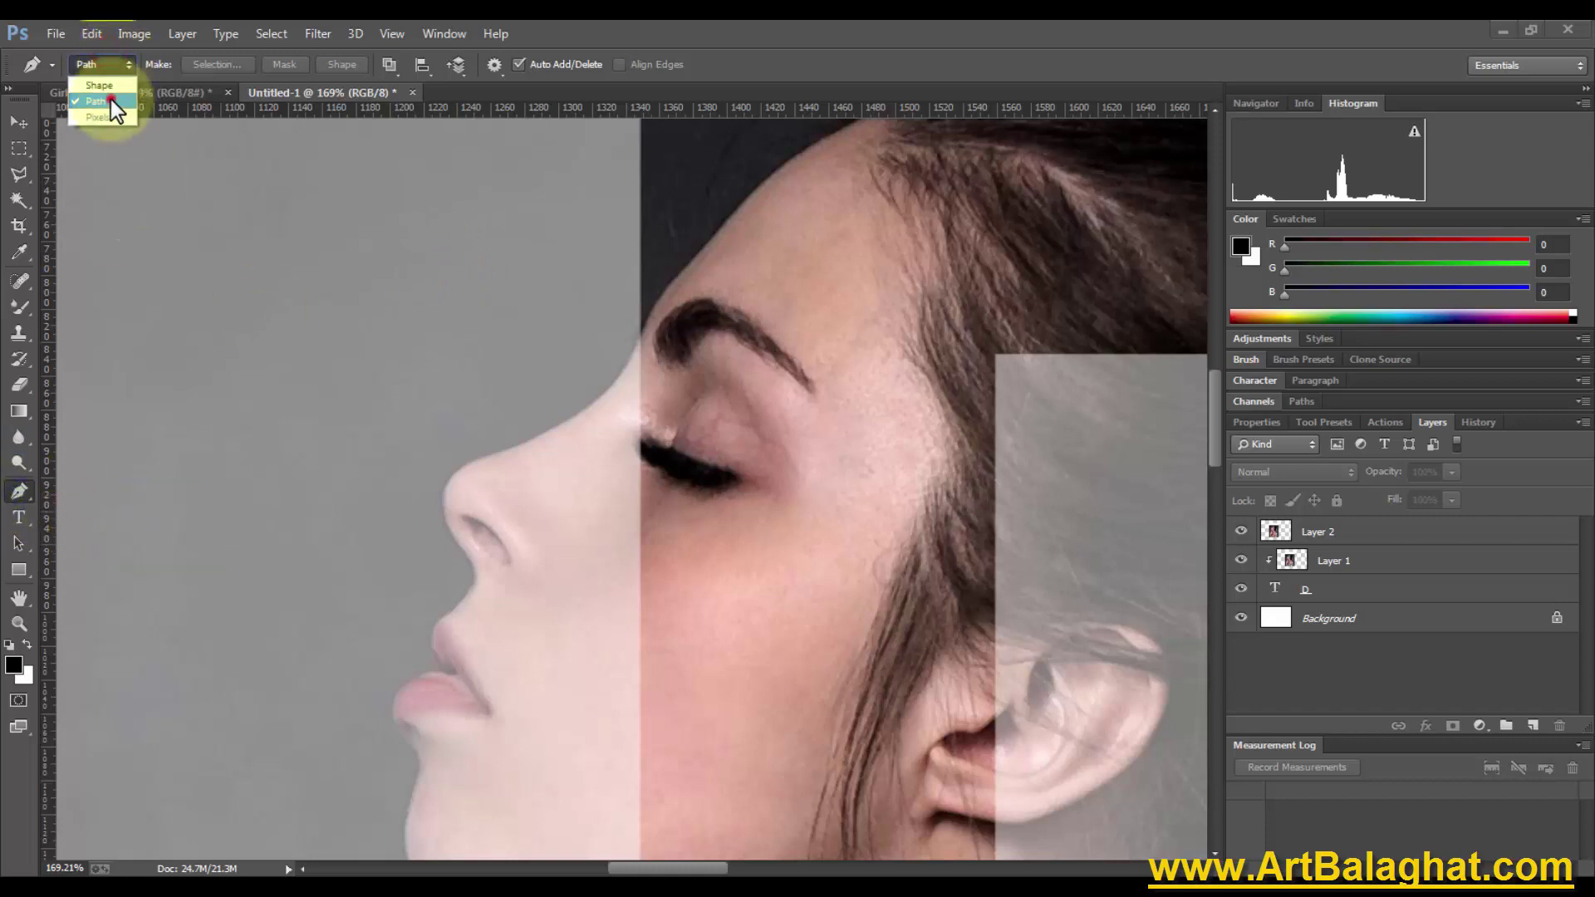
pyautogui.click(112, 98)
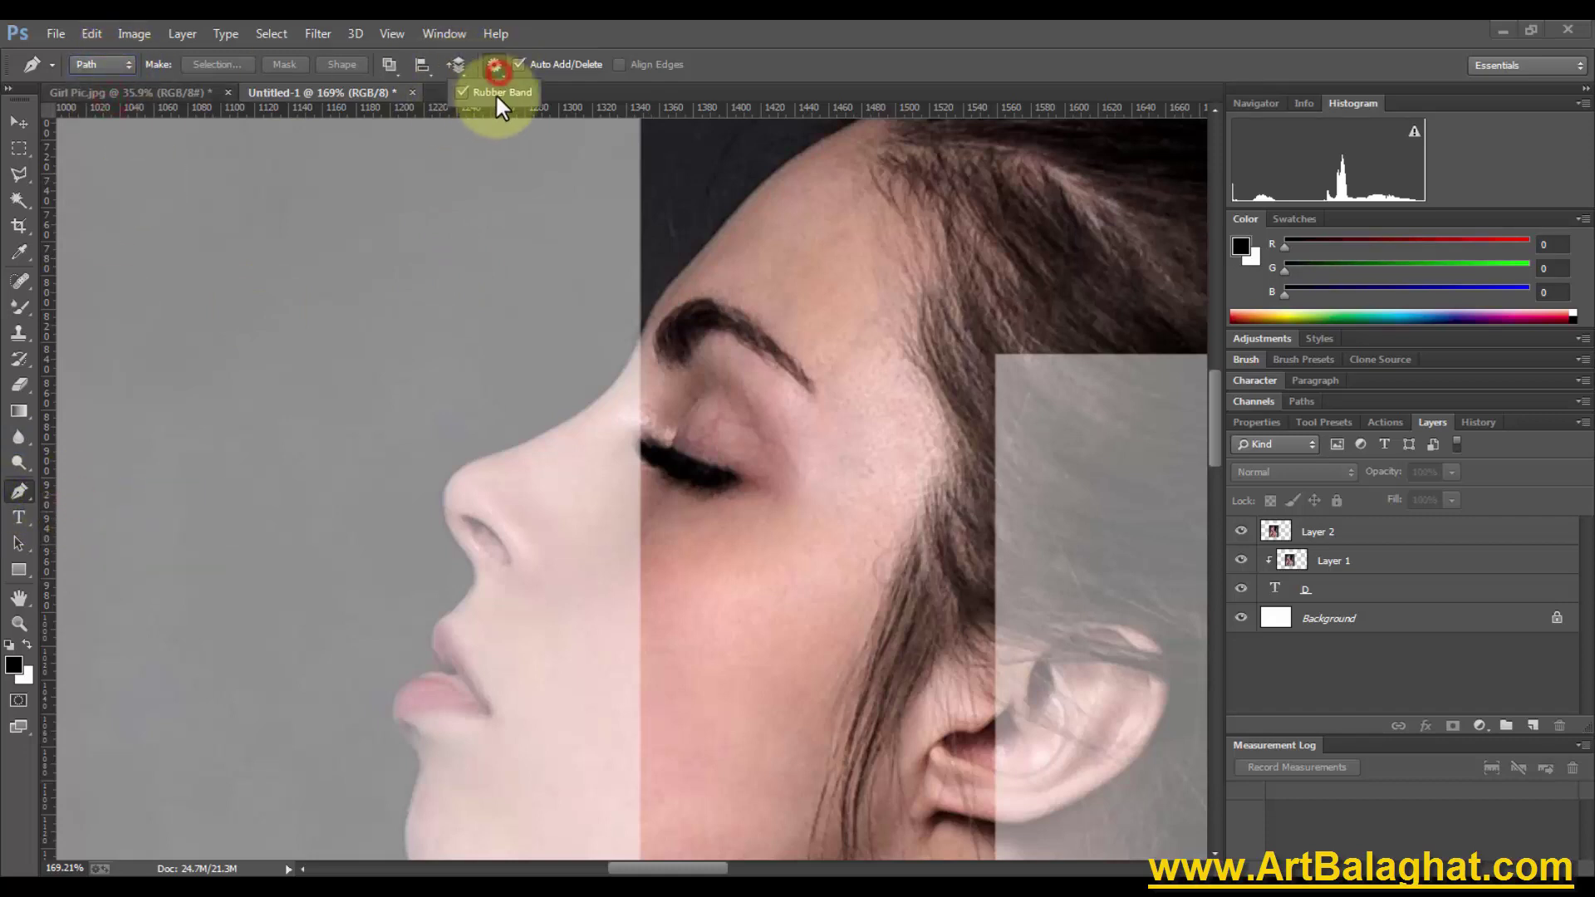
pyautogui.moveTo(653, 371); pyautogui.dragTo(687, 471)
pyautogui.moveTo(793, 636); pyautogui.dragTo(705, 526)
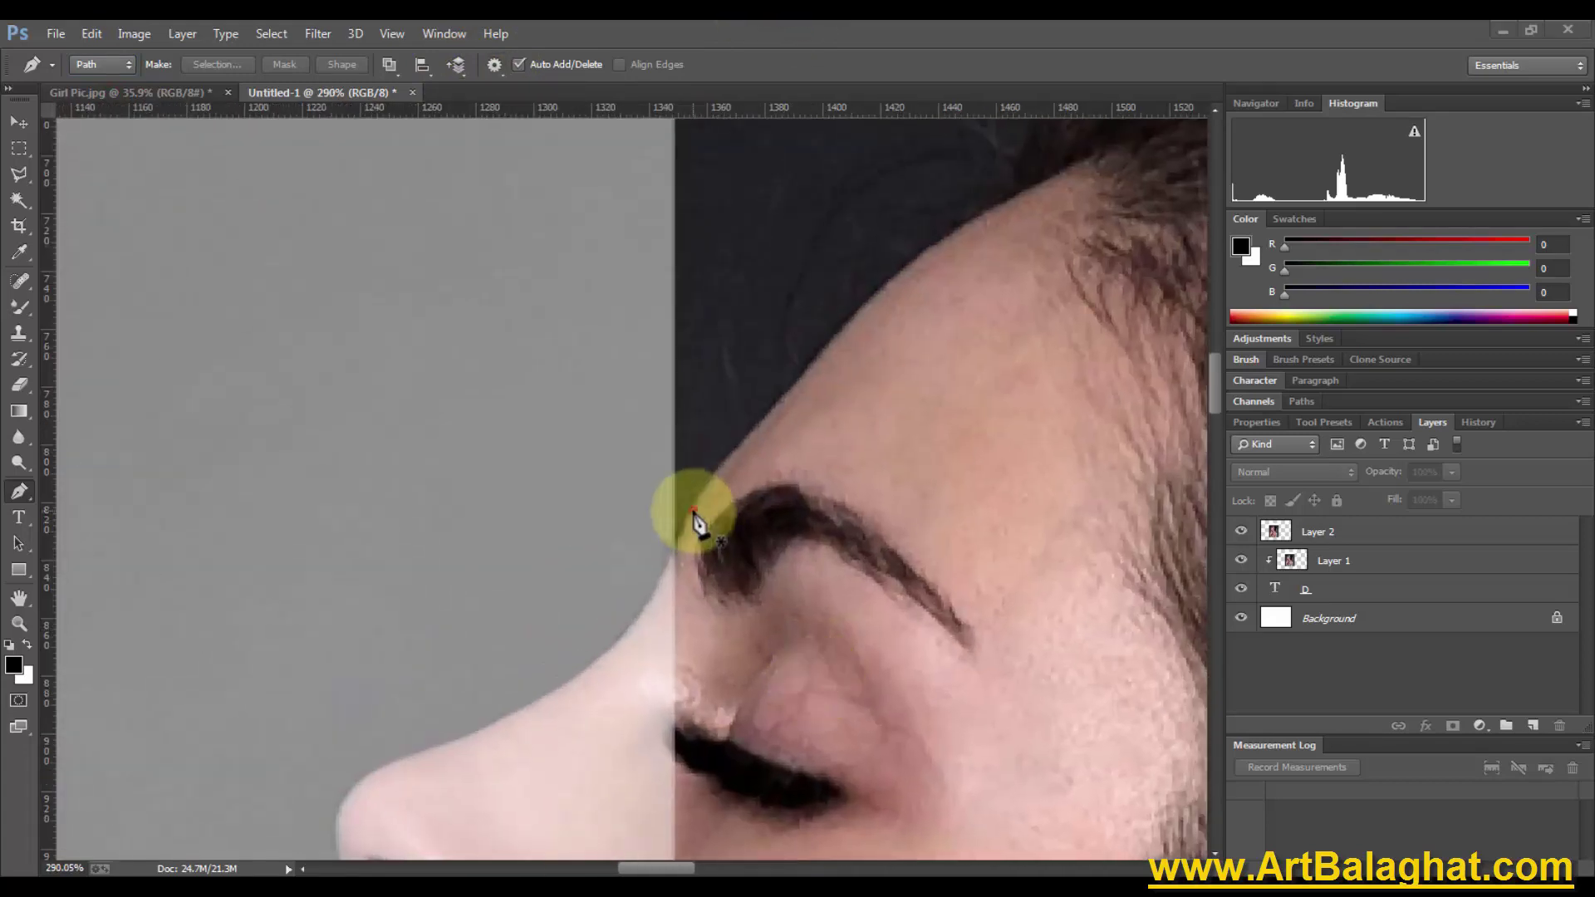
# Trace path anchors from the brow down the nose to the nostril and lips
pyautogui.click(693, 510)
pyautogui.click(656, 590)
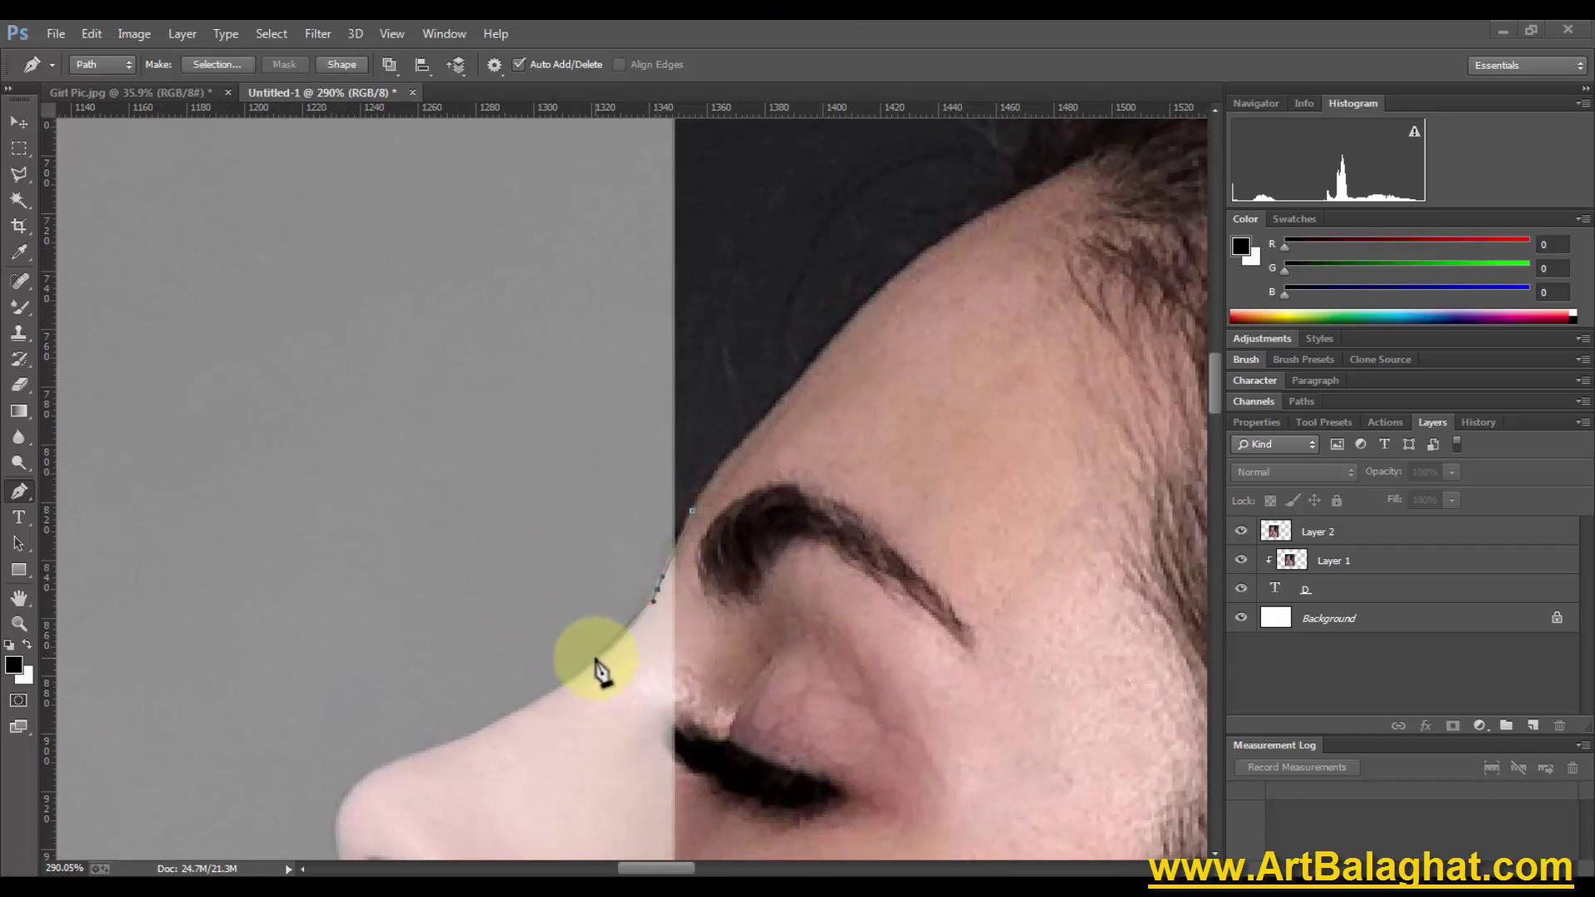
pyautogui.click(620, 641)
pyautogui.moveTo(561, 687); pyautogui.dragTo(541, 693)
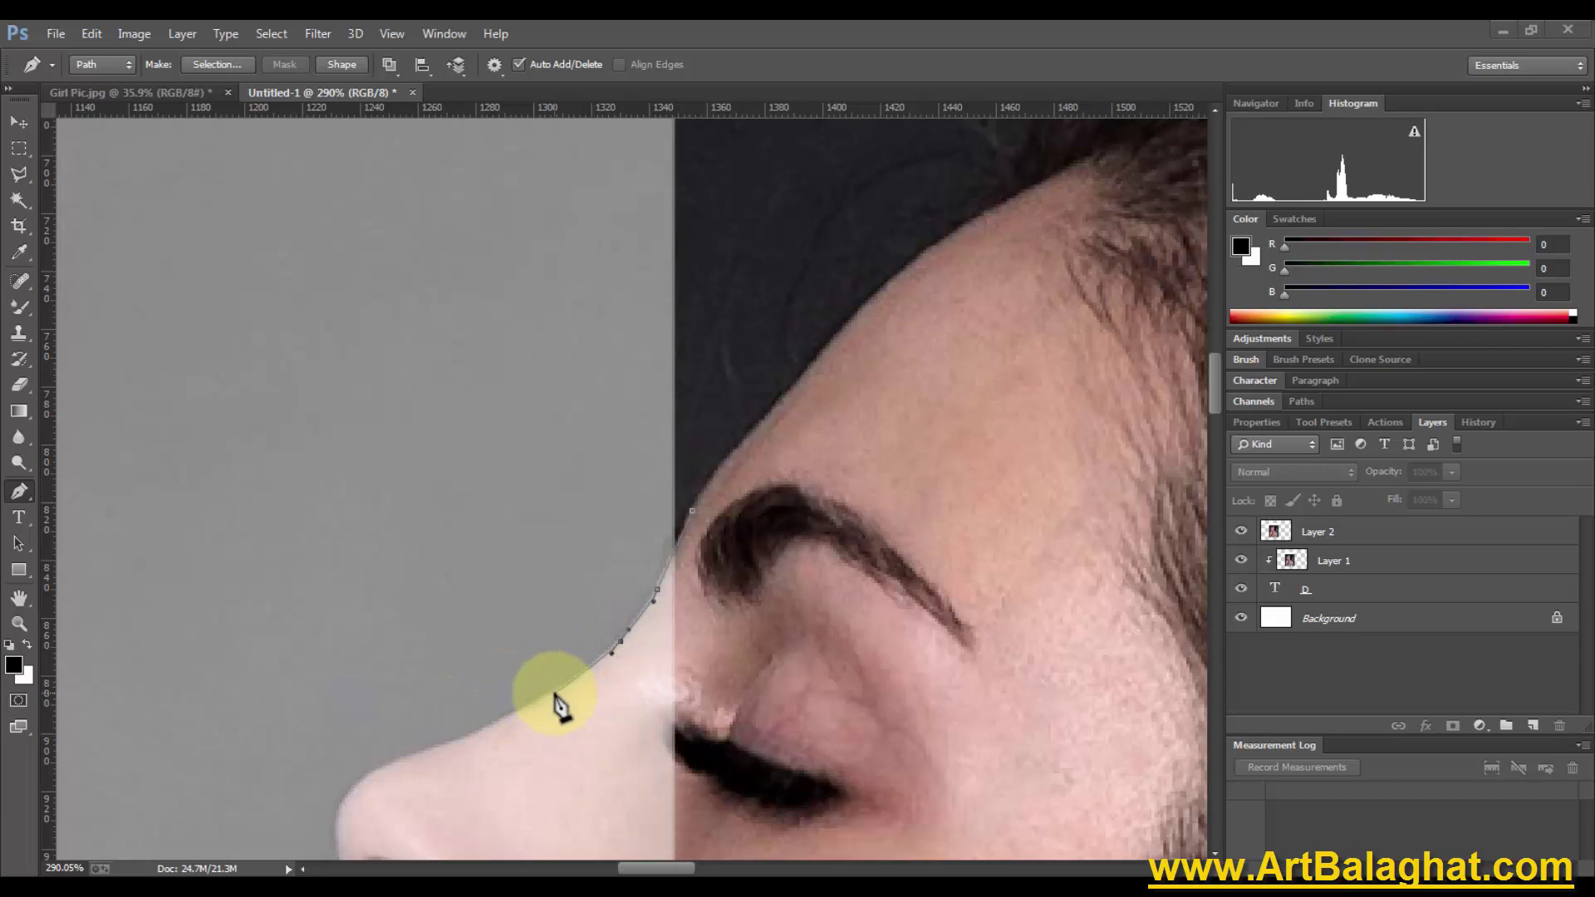
pyautogui.moveTo(483, 731); pyautogui.dragTo(399, 757)
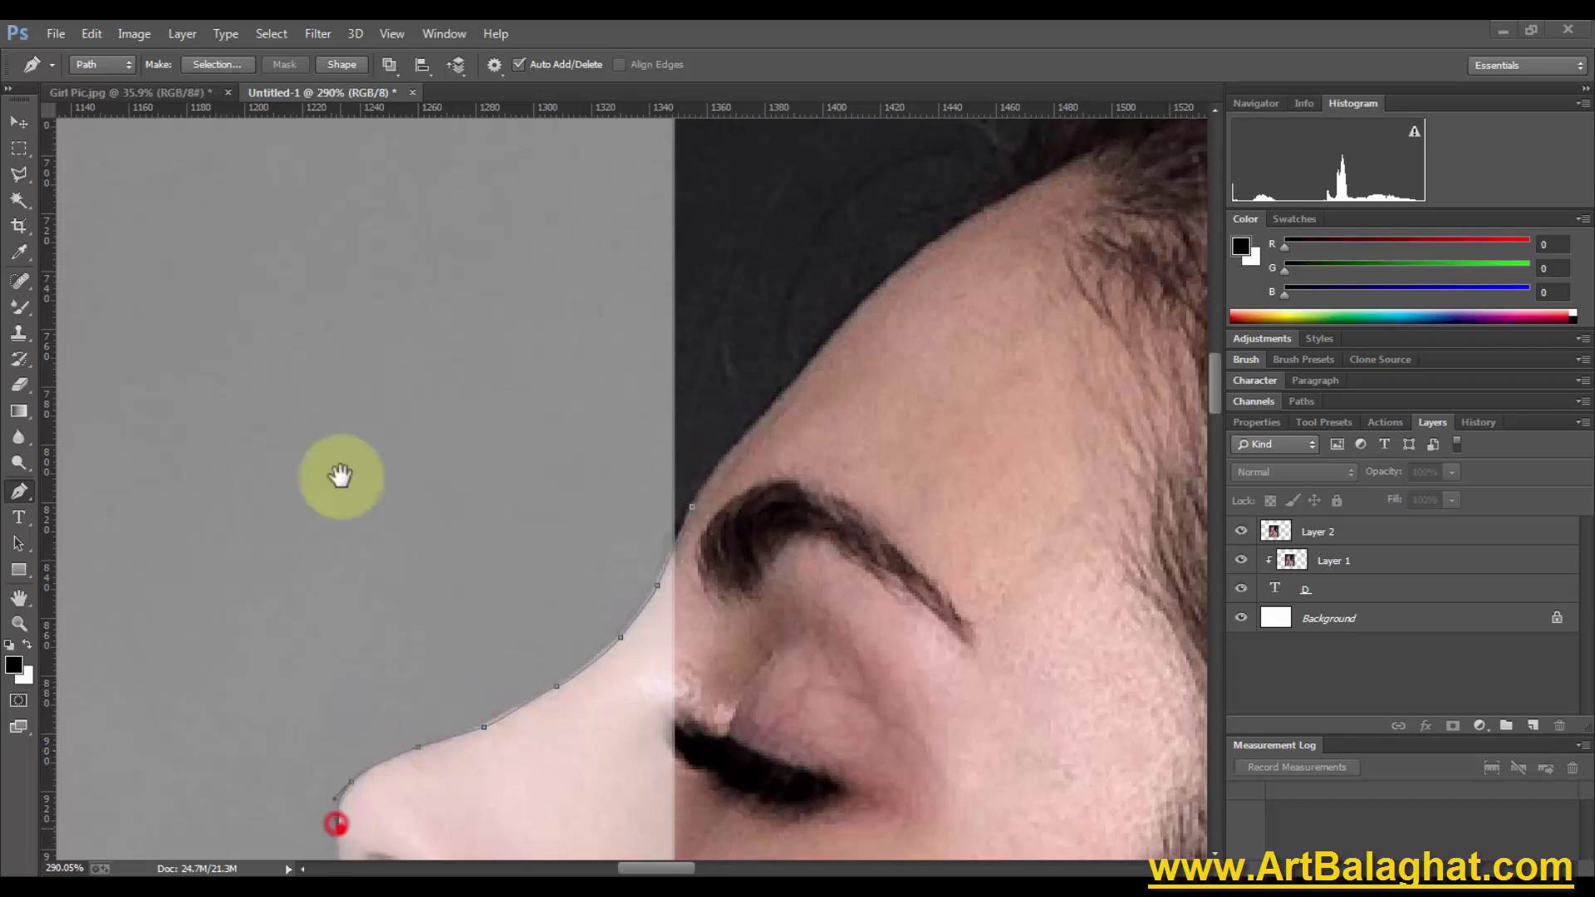
pyautogui.moveTo(337, 827); pyautogui.dragTo(320, 133)
pyautogui.moveTo(314, 207); pyautogui.dragTo(374, 740)
pyautogui.moveTo(481, 391)
pyautogui.mouseDown()
pyautogui.moveTo(441, 484)
pyautogui.moveTo(445, 550)
pyautogui.mouseUp()
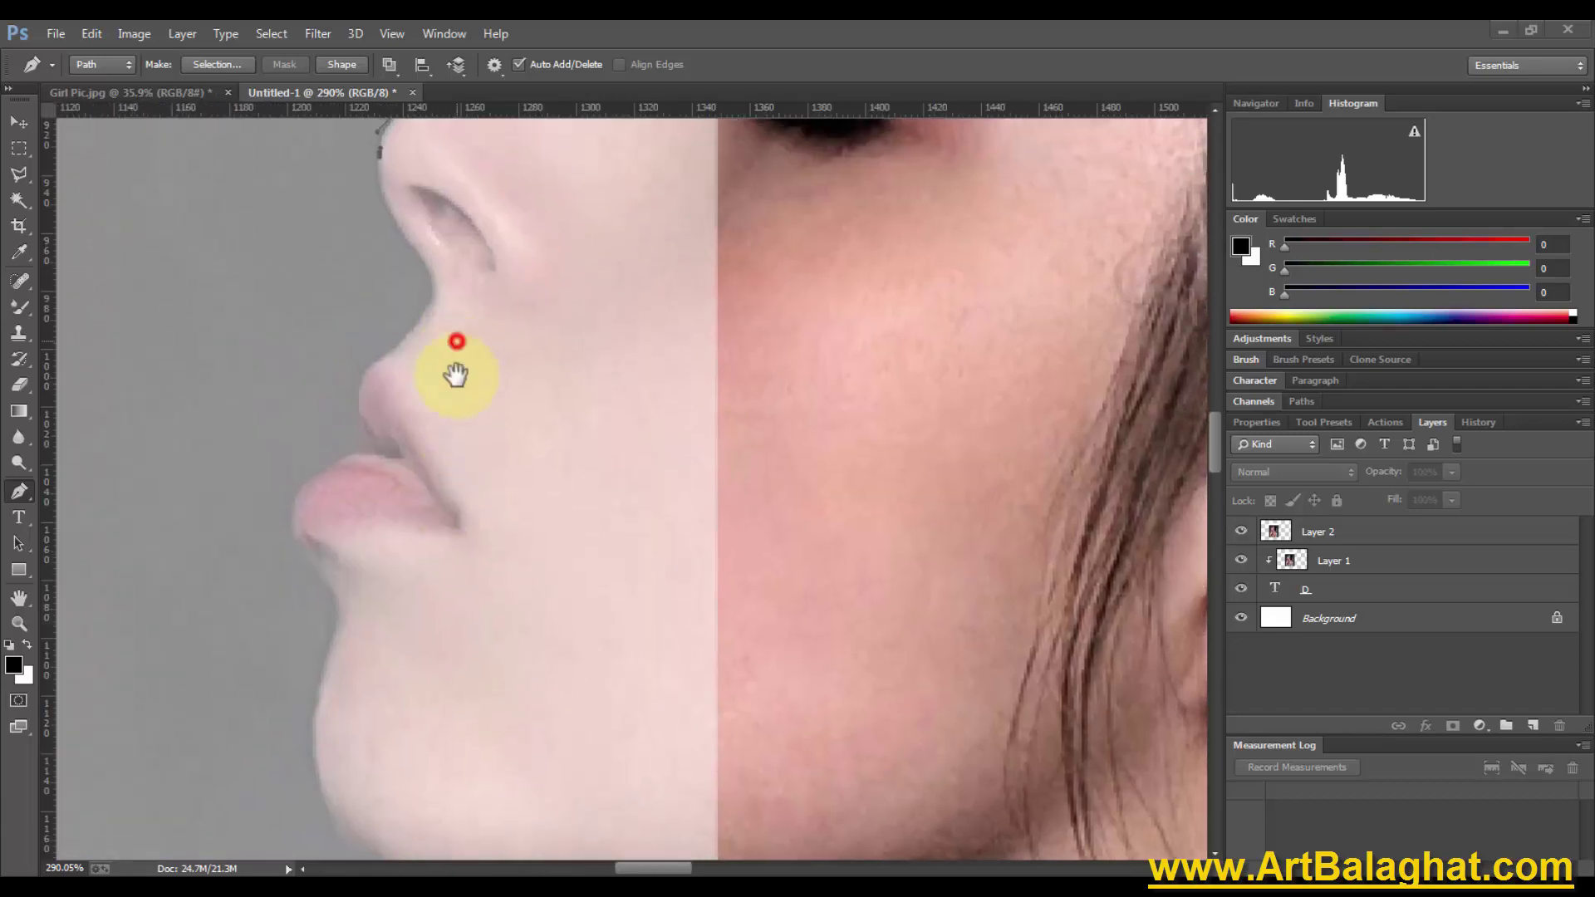
pyautogui.moveTo(457, 346); pyautogui.dragTo(456, 367)
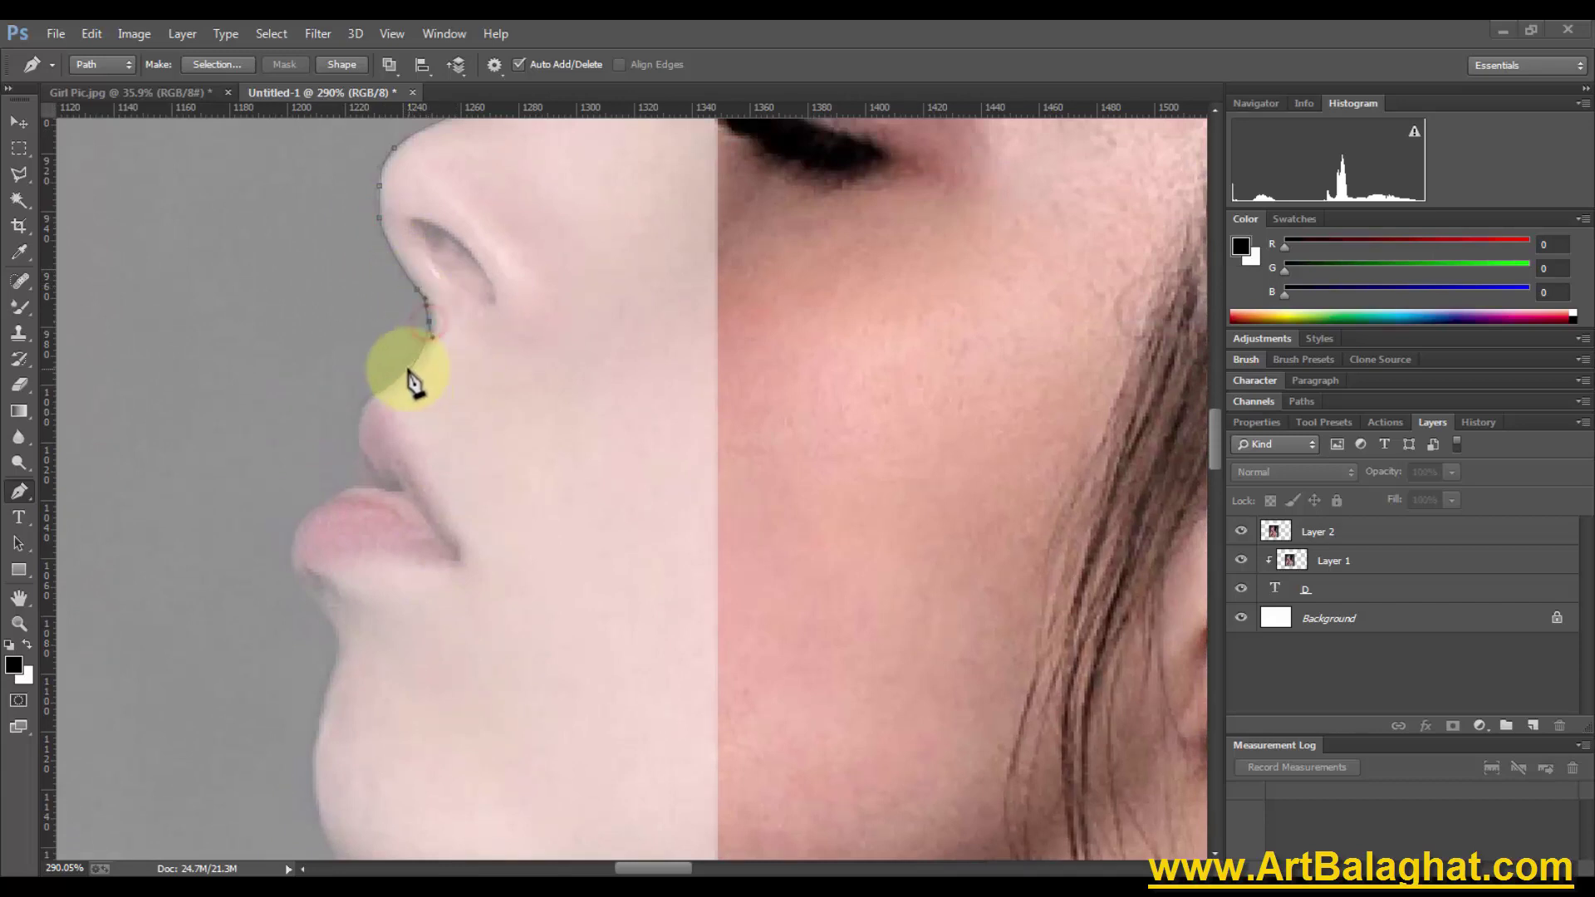
pyautogui.click(408, 368)
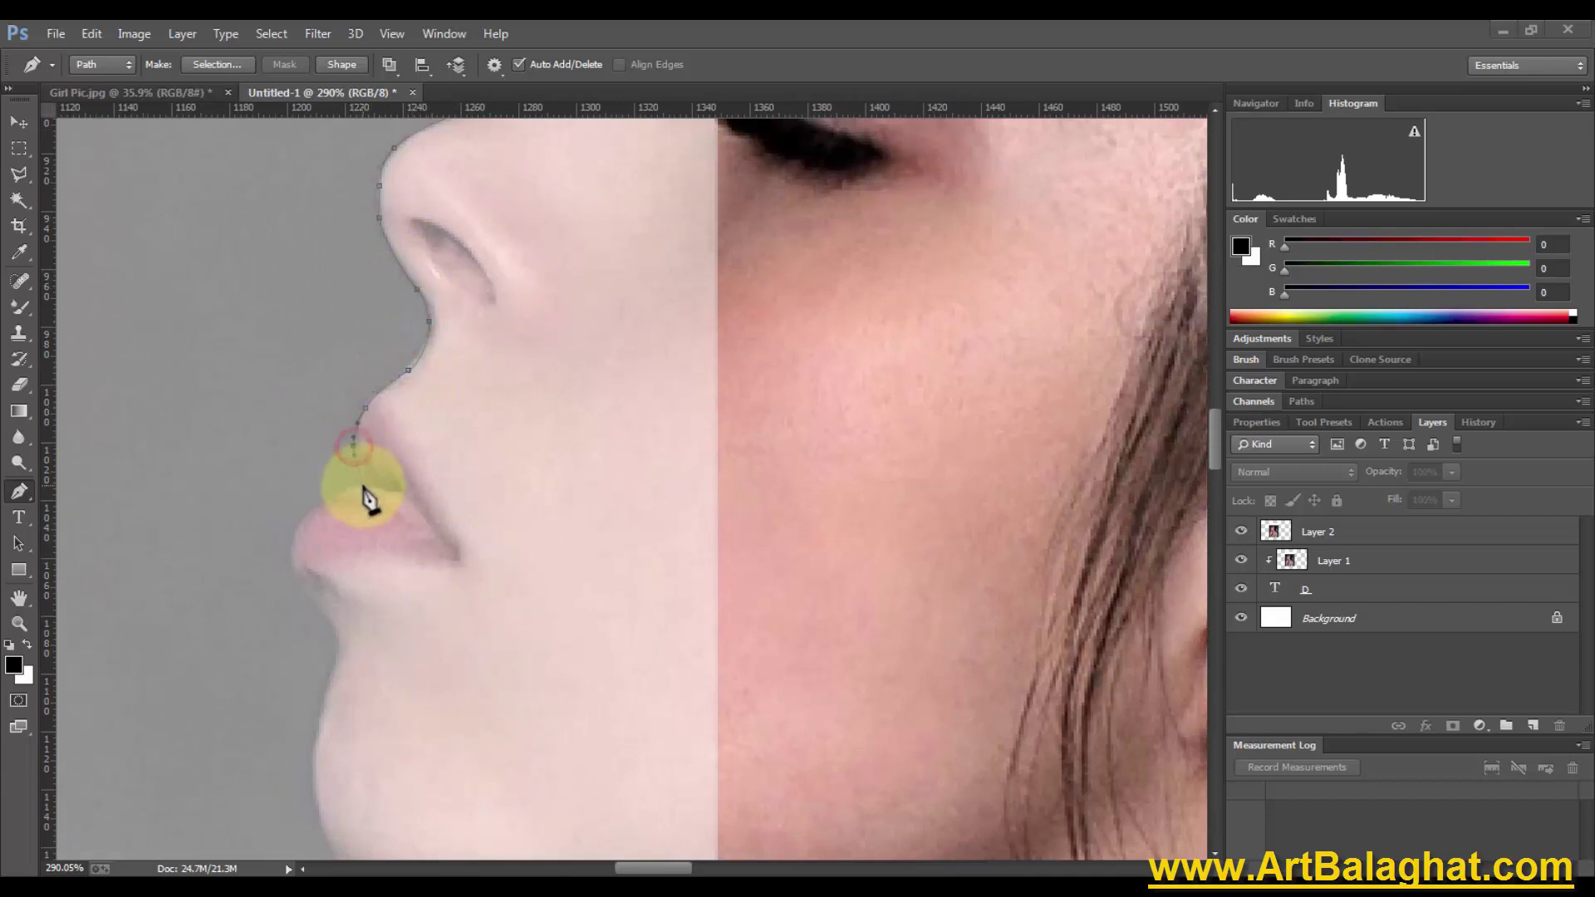
pyautogui.click(363, 487)
pyautogui.moveTo(330, 497); pyautogui.dragTo(285, 532)
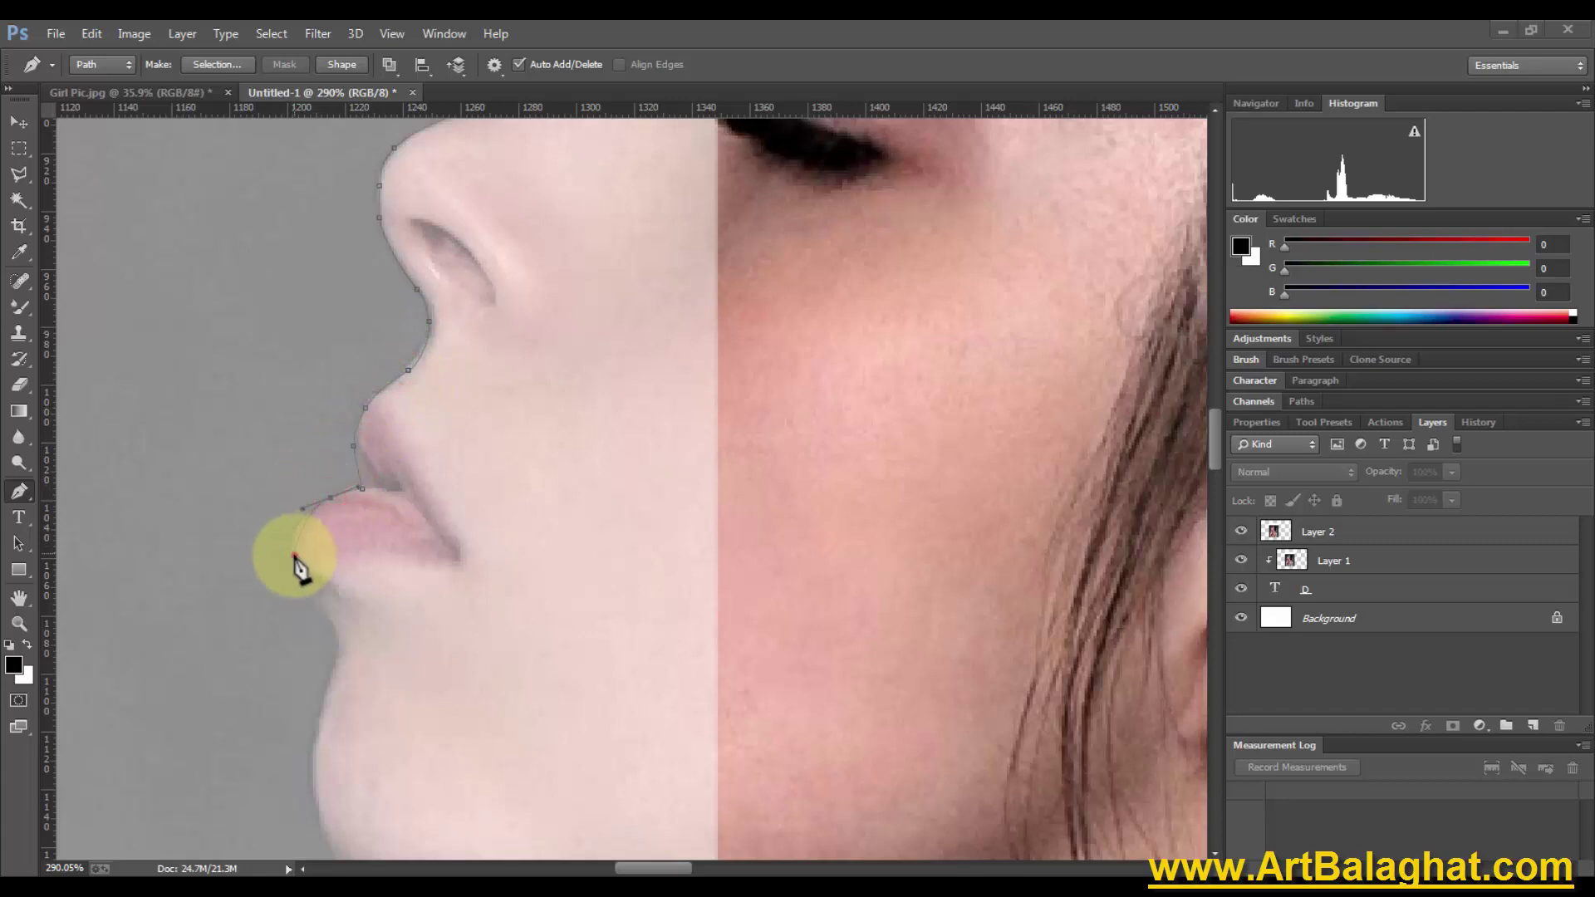
pyautogui.moveTo(328, 619); pyautogui.dragTo(338, 676)
pyautogui.moveTo(332, 731); pyautogui.dragTo(337, 644)
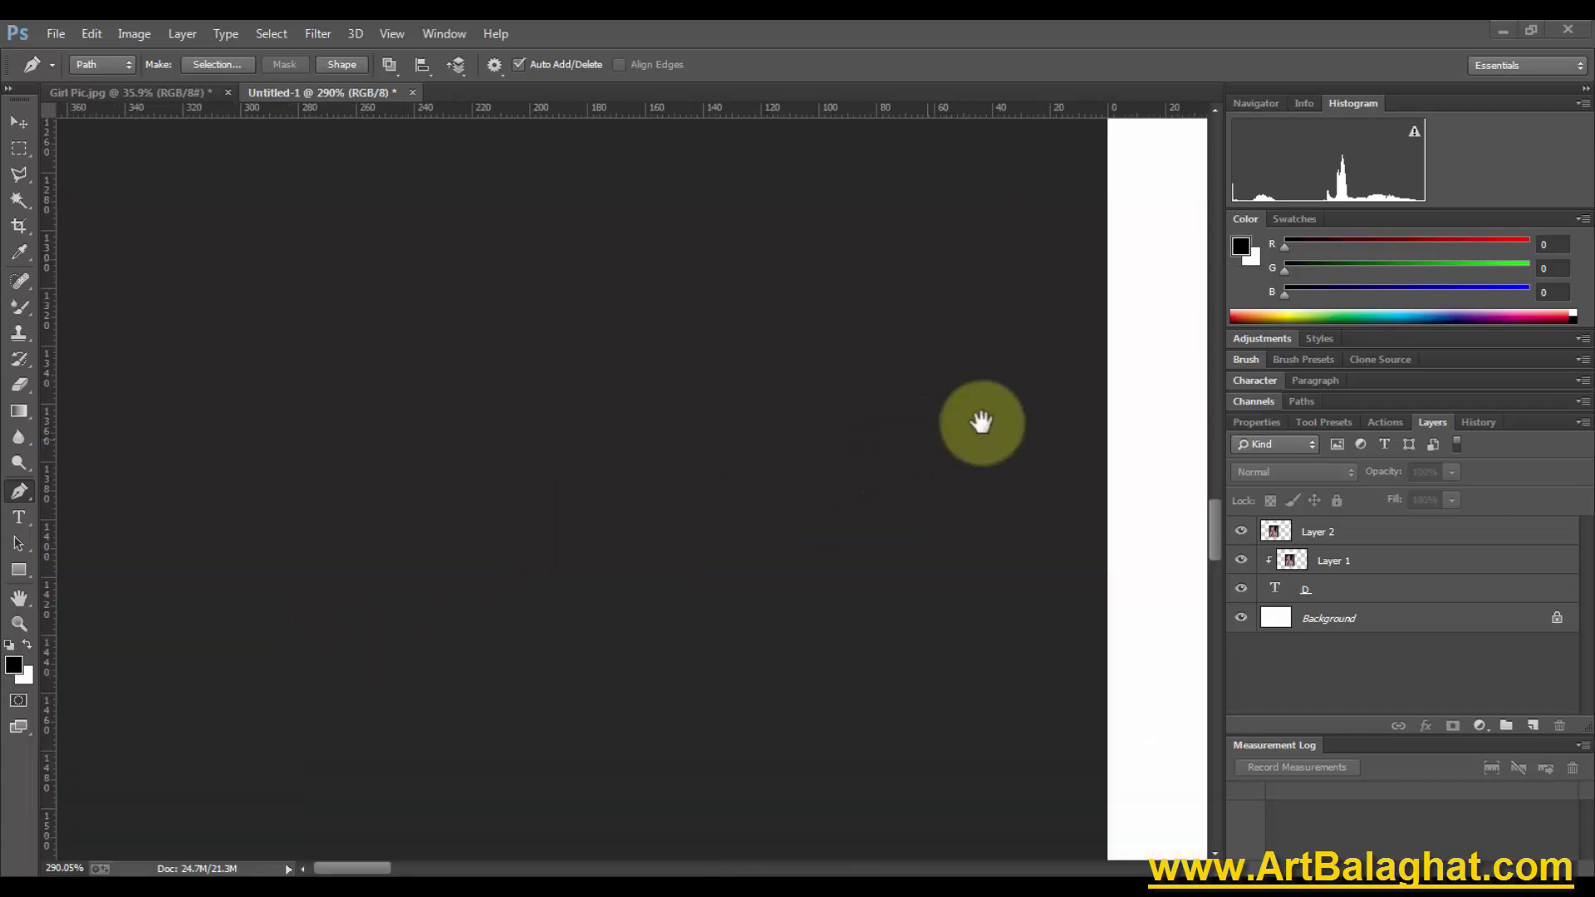
# Continue the path around the chin and down the neck to the fingernail tip
pyautogui.rightClick(1127, 441)
pyautogui.click(1153, 458)
pyautogui.moveTo(456, 456)
pyautogui.mouseDown()
pyautogui.moveTo(669, 584)
pyautogui.moveTo(569, 421)
pyautogui.mouseUp()
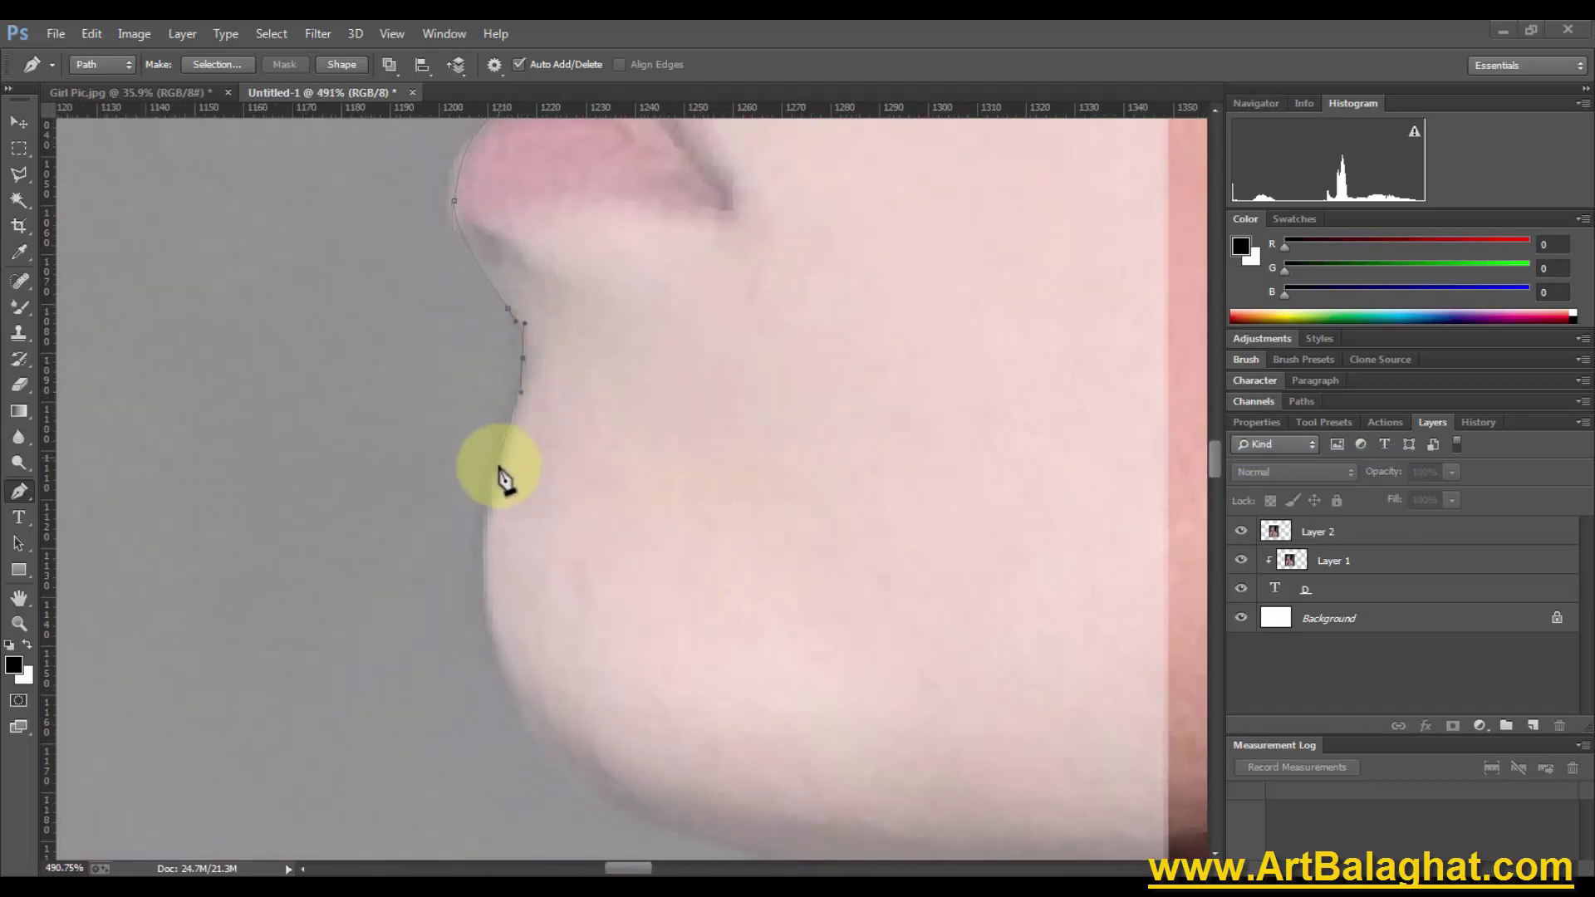
pyautogui.moveTo(498, 469); pyautogui.dragTo(486, 512)
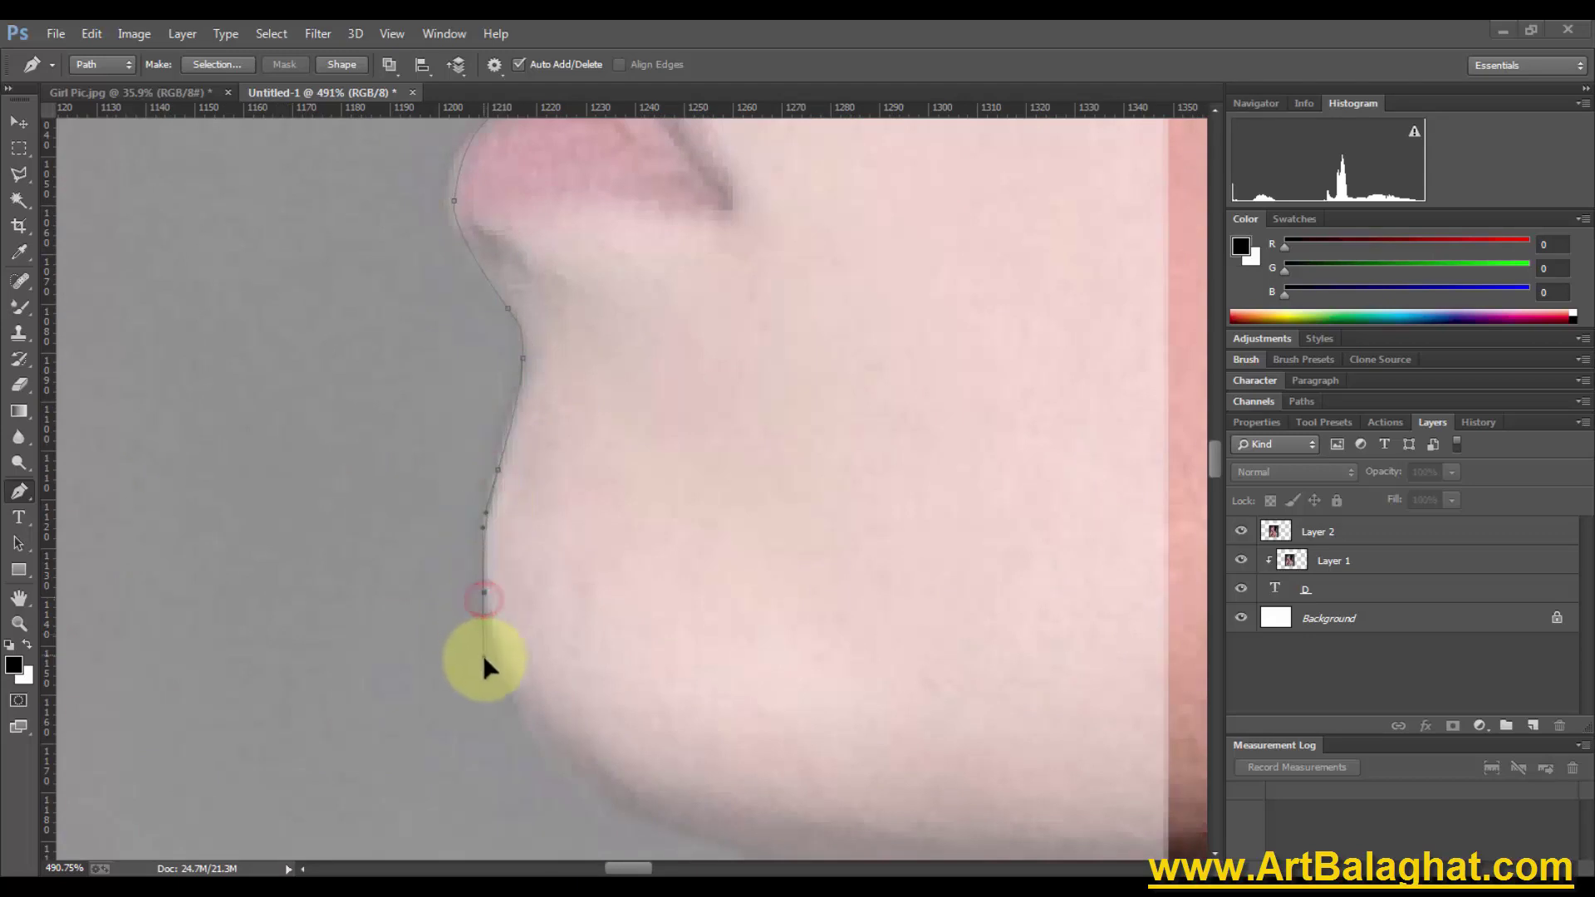
pyautogui.moveTo(527, 598)
pyautogui.mouseDown()
pyautogui.moveTo(528, 506)
pyautogui.moveTo(142, 545)
pyautogui.mouseUp()
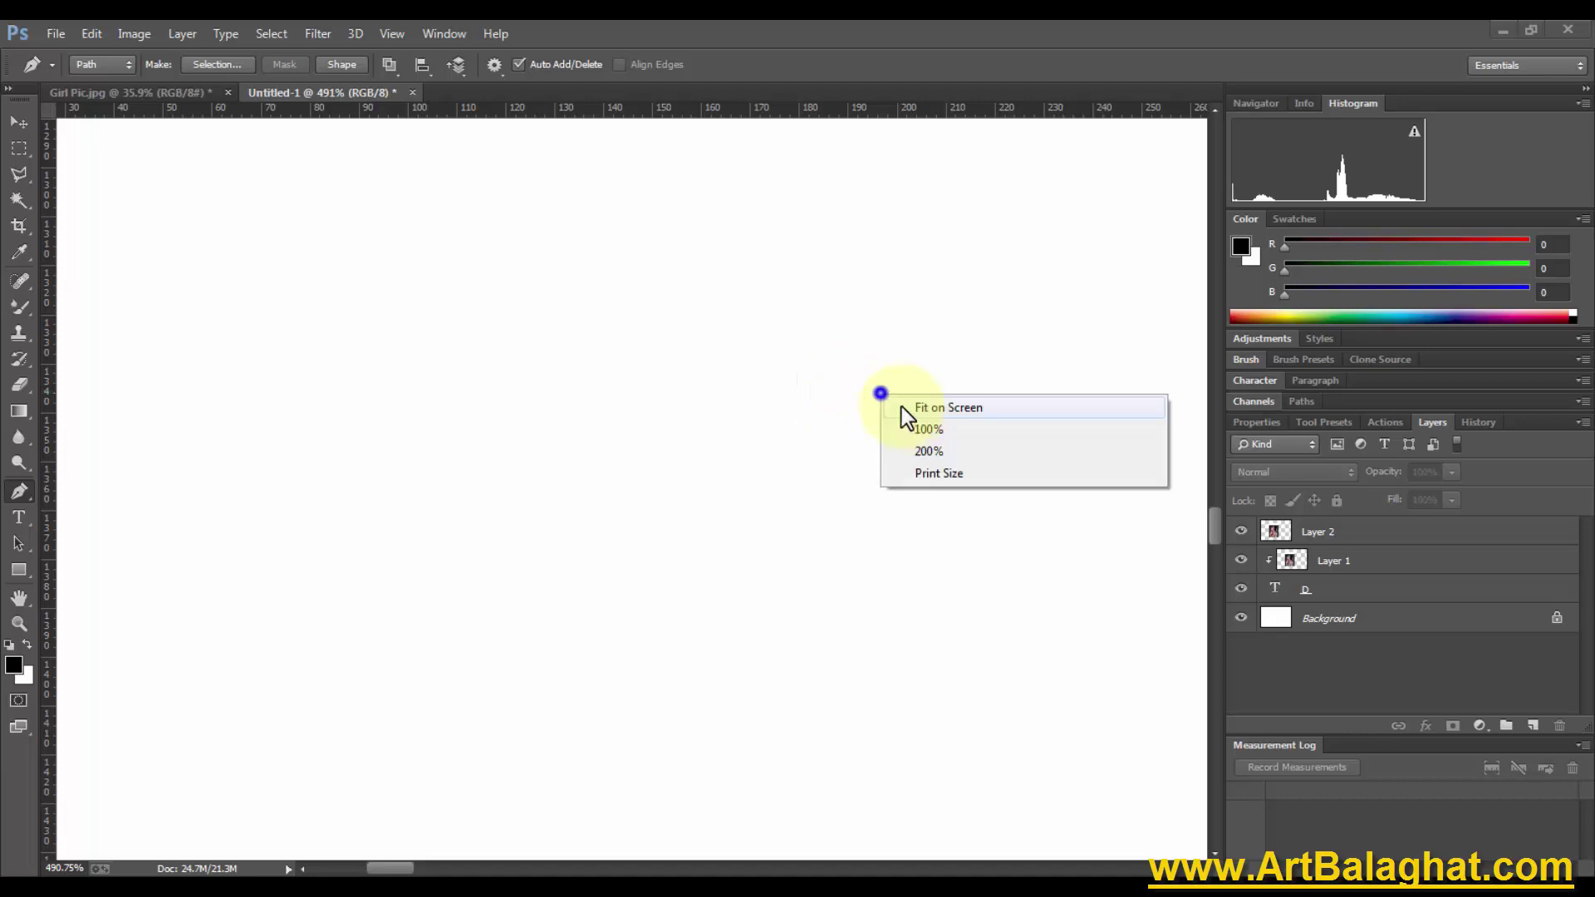
pyautogui.hotkey('ctrl', '0')
pyautogui.moveTo(481, 456)
pyautogui.mouseDown()
pyautogui.moveTo(616, 565)
pyautogui.moveTo(776, 598)
pyautogui.moveTo(552, 420)
pyautogui.mouseUp()
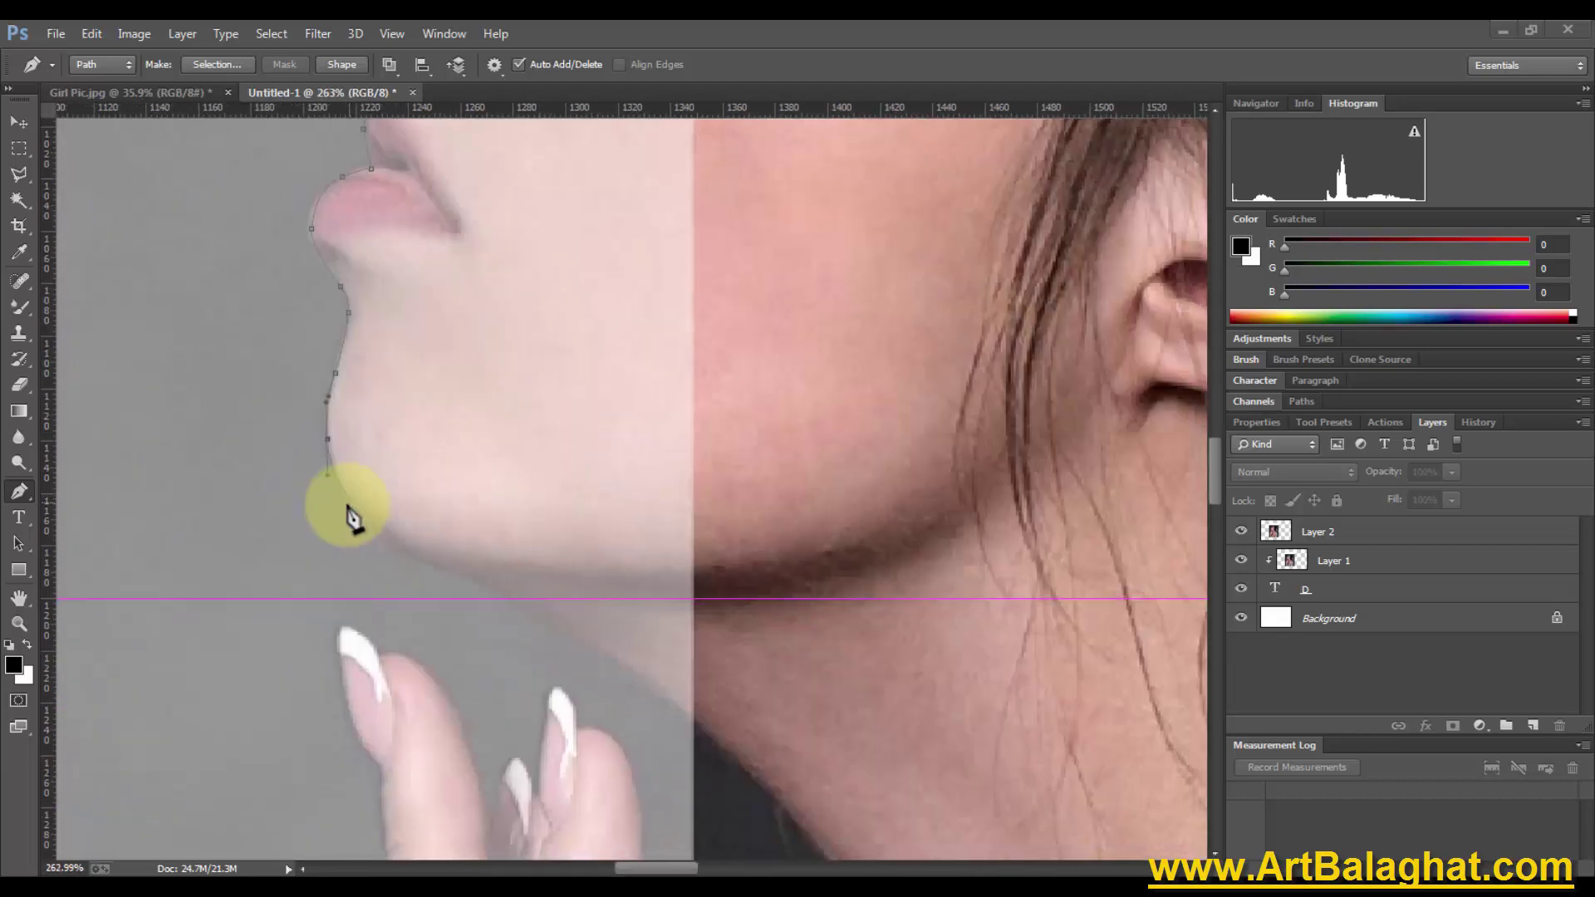
pyautogui.moveTo(365, 530); pyautogui.dragTo(457, 575)
pyautogui.moveTo(567, 629); pyautogui.dragTo(574, 638)
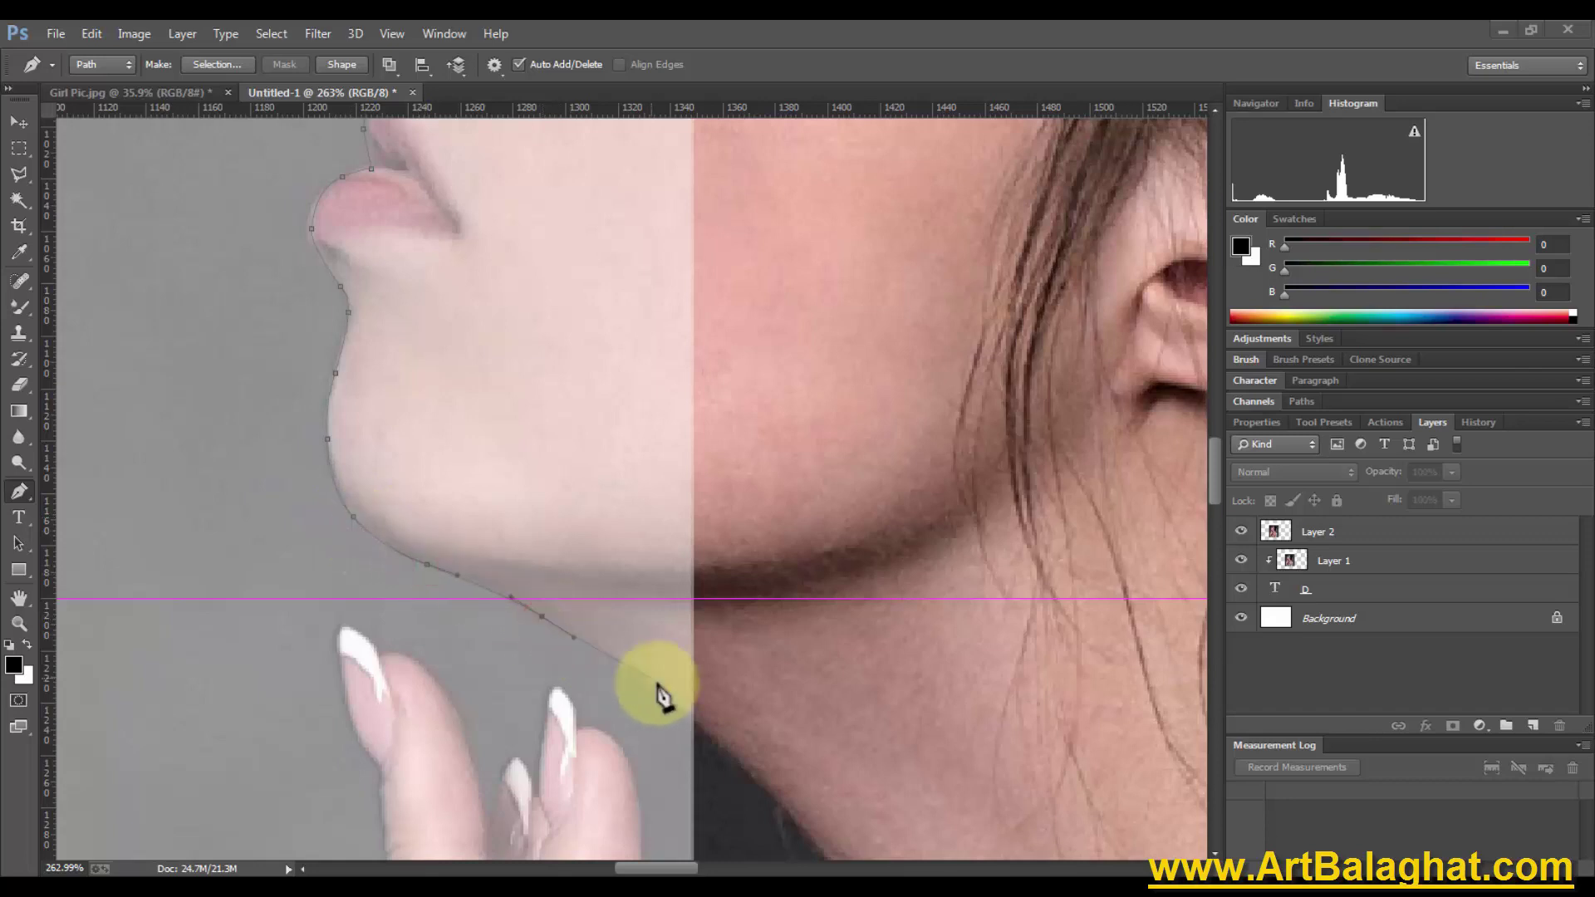
pyautogui.moveTo(731, 713)
pyautogui.mouseDown()
pyautogui.moveTo(734, 385)
pyautogui.moveTo(730, 409)
pyautogui.mouseUp()
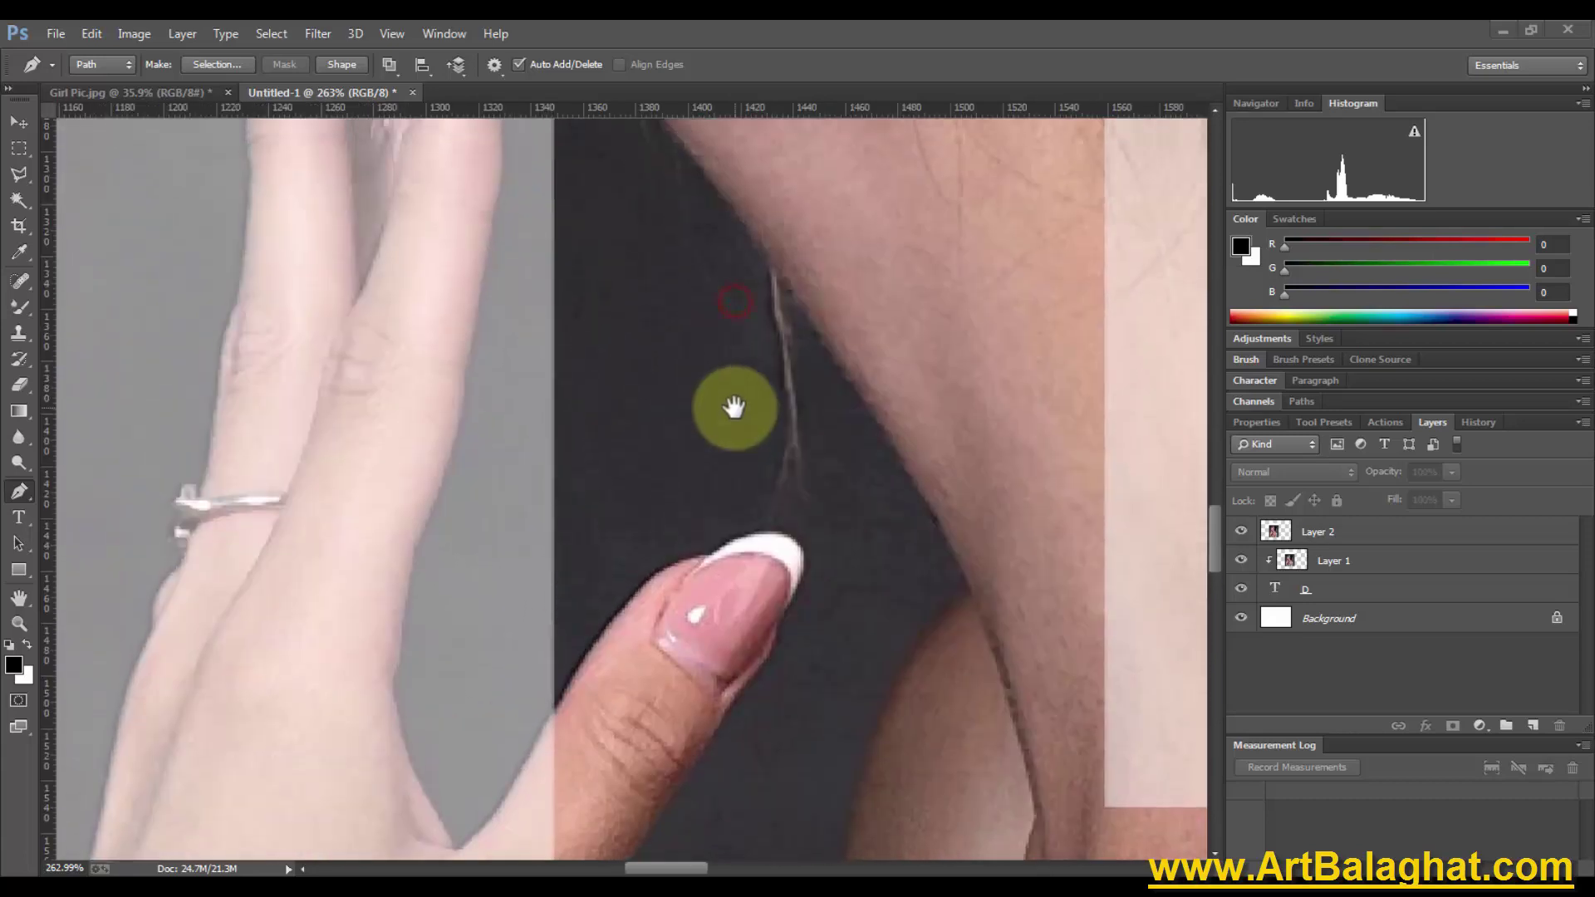
pyautogui.click(770, 512)
# Extend the path along the shoulder, up the D's outer curve, and close it at the forehead
pyautogui.keyDown('alt'); pyautogui.click(789, 429); pyautogui.keyUp('alt')
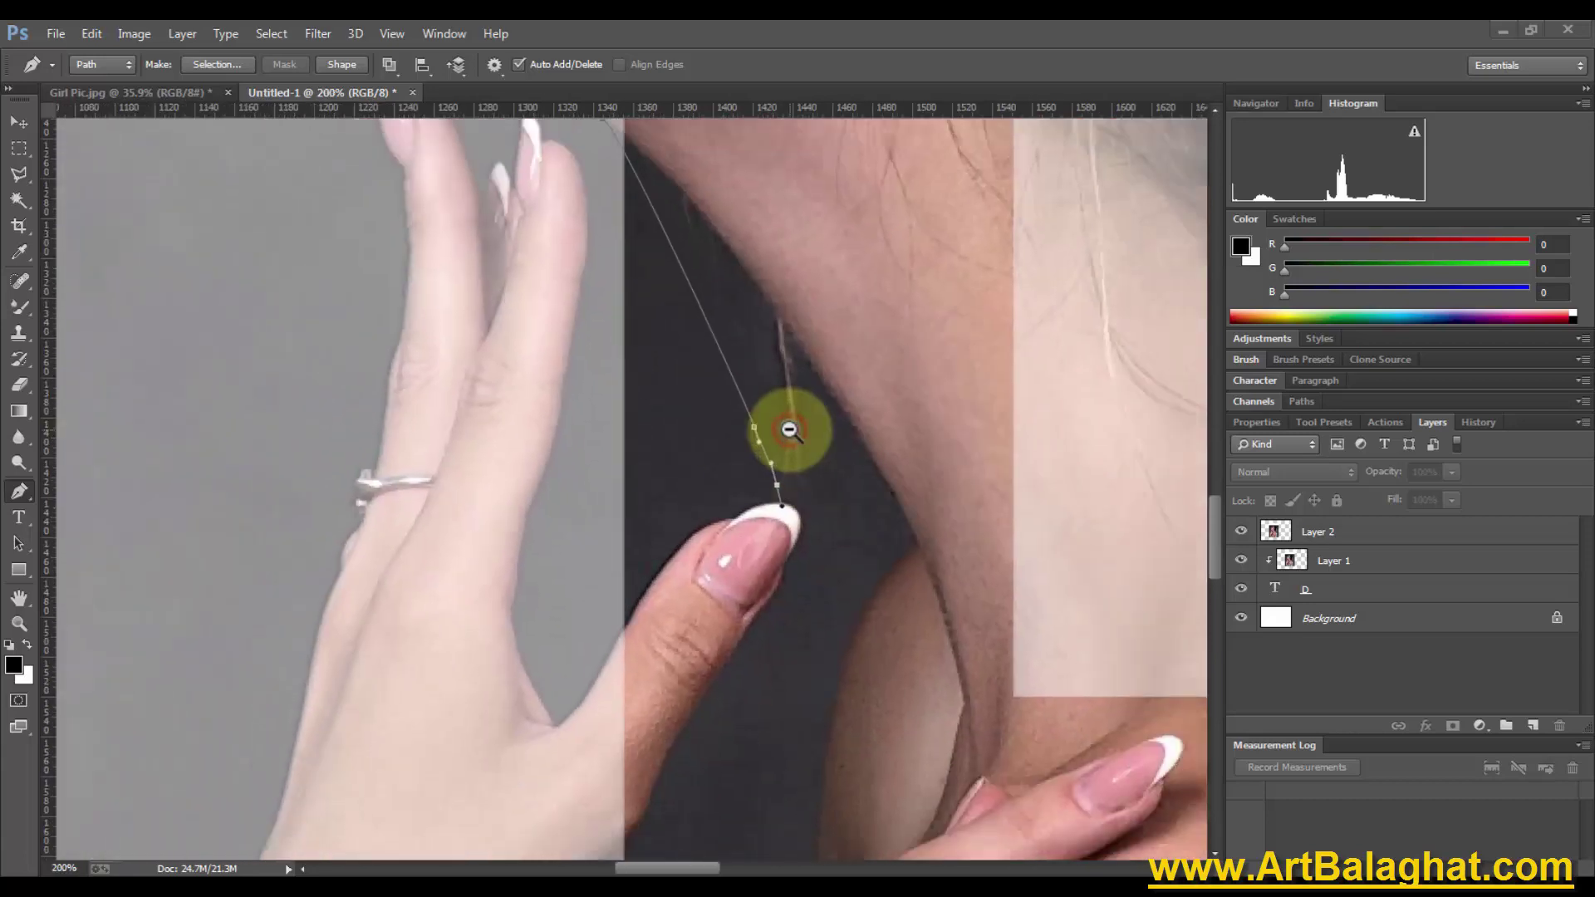
pyautogui.keyDown('alt'); pyautogui.click(784, 434); pyautogui.keyUp('alt')
pyautogui.moveTo(854, 467); pyautogui.dragTo(768, 603)
pyautogui.click(738, 712)
pyautogui.click(855, 713)
pyautogui.click(948, 675)
pyautogui.moveTo(1023, 544); pyautogui.dragTo(1035, 496)
pyautogui.click(1011, 397)
pyautogui.click(959, 303)
pyautogui.click(835, 250)
pyautogui.click(761, 241)
pyautogui.click(692, 259)
pyautogui.click(647, 283)
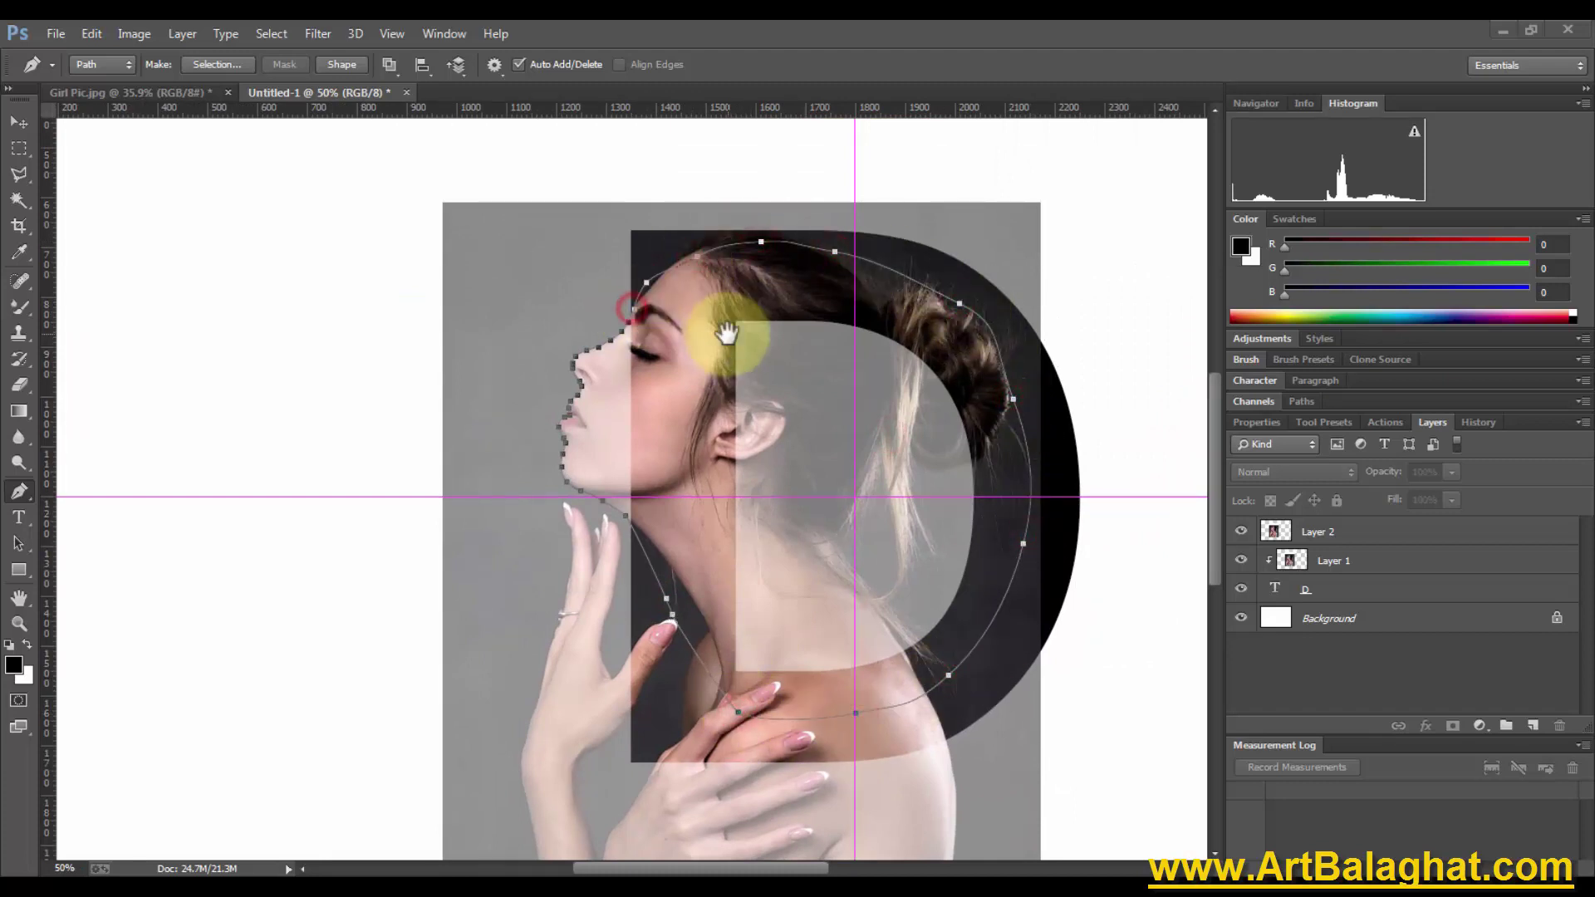
# Convert the traced path into a selection with a 1.5-pixel feather
pyautogui.rightClick(731, 330)
pyautogui.click(789, 425)
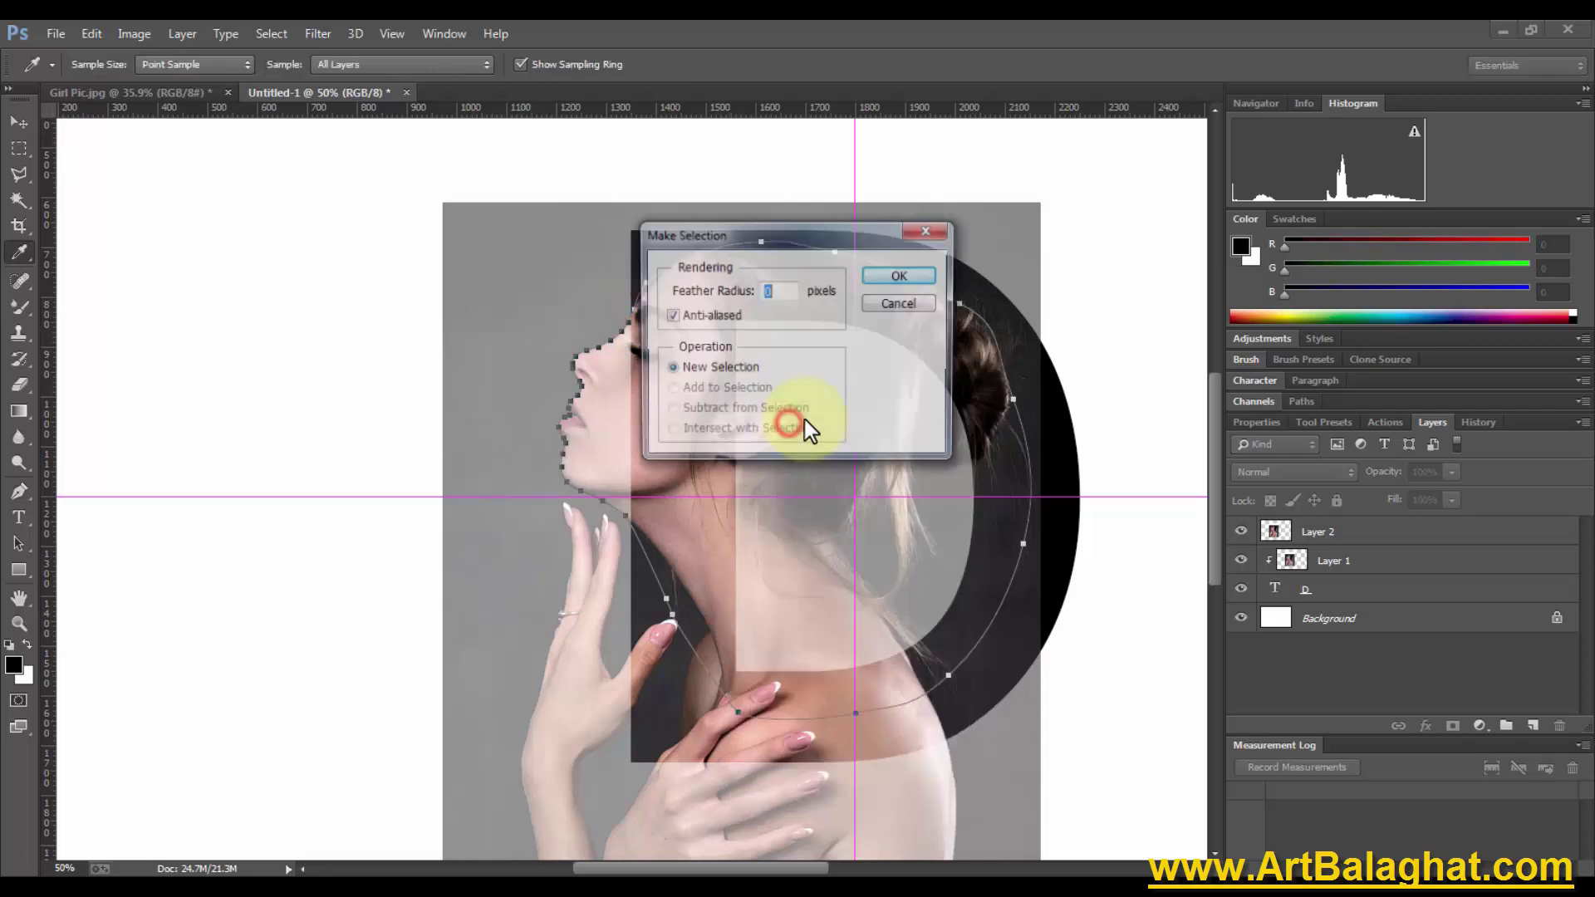
pyautogui.write('.5')
pyautogui.press('Return')
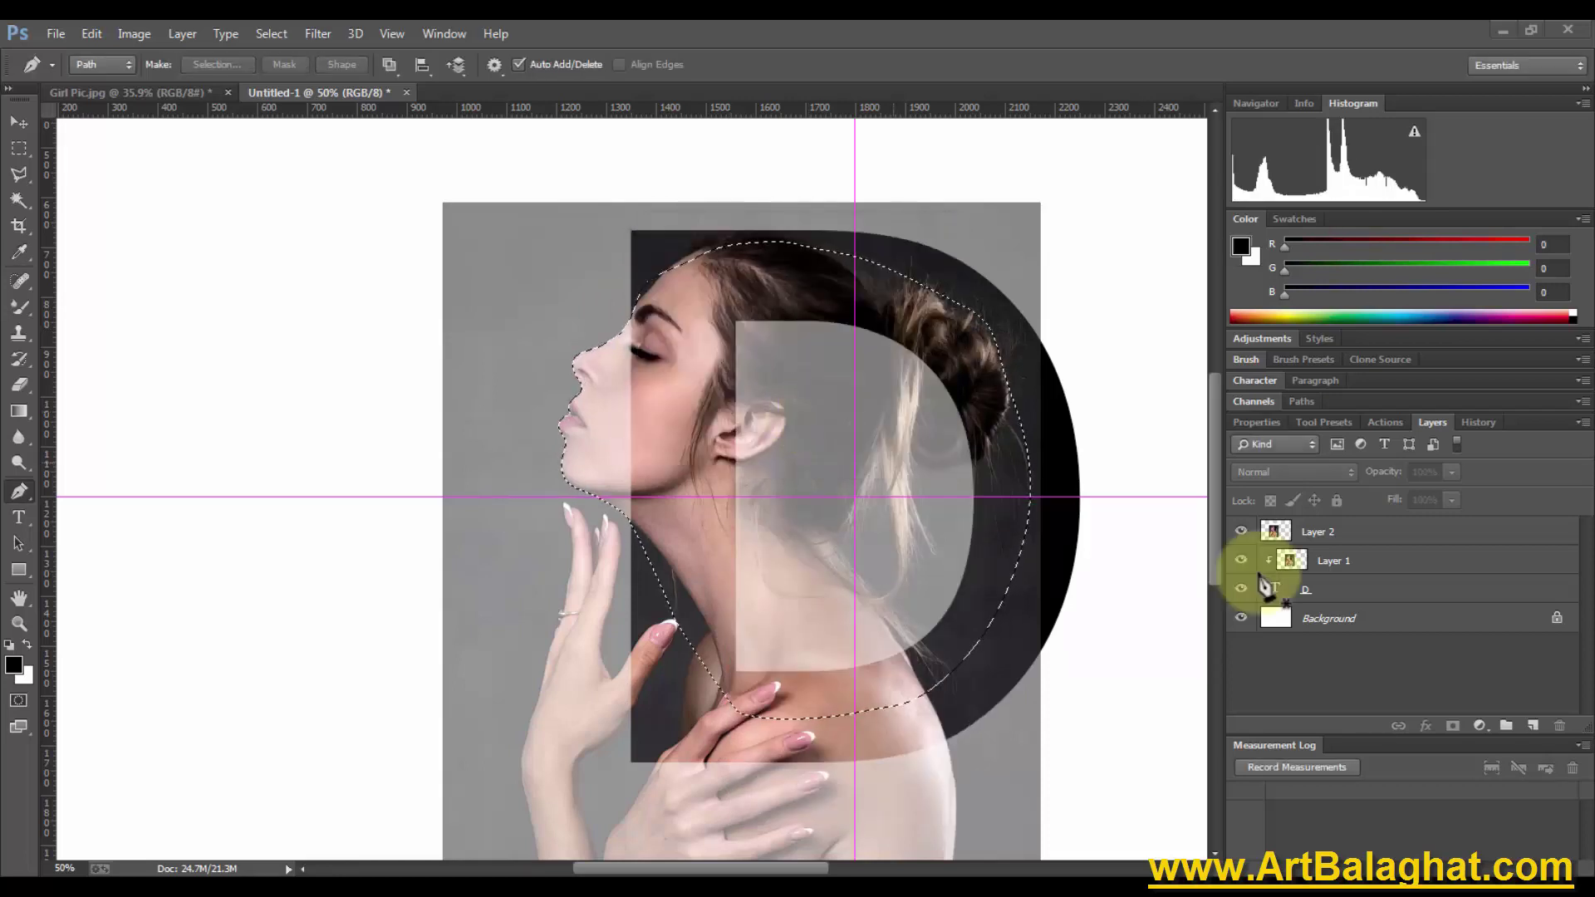
# Set Layer 2 to 80% opacity and add a layer mask from the selection
pyautogui.click(1339, 532)
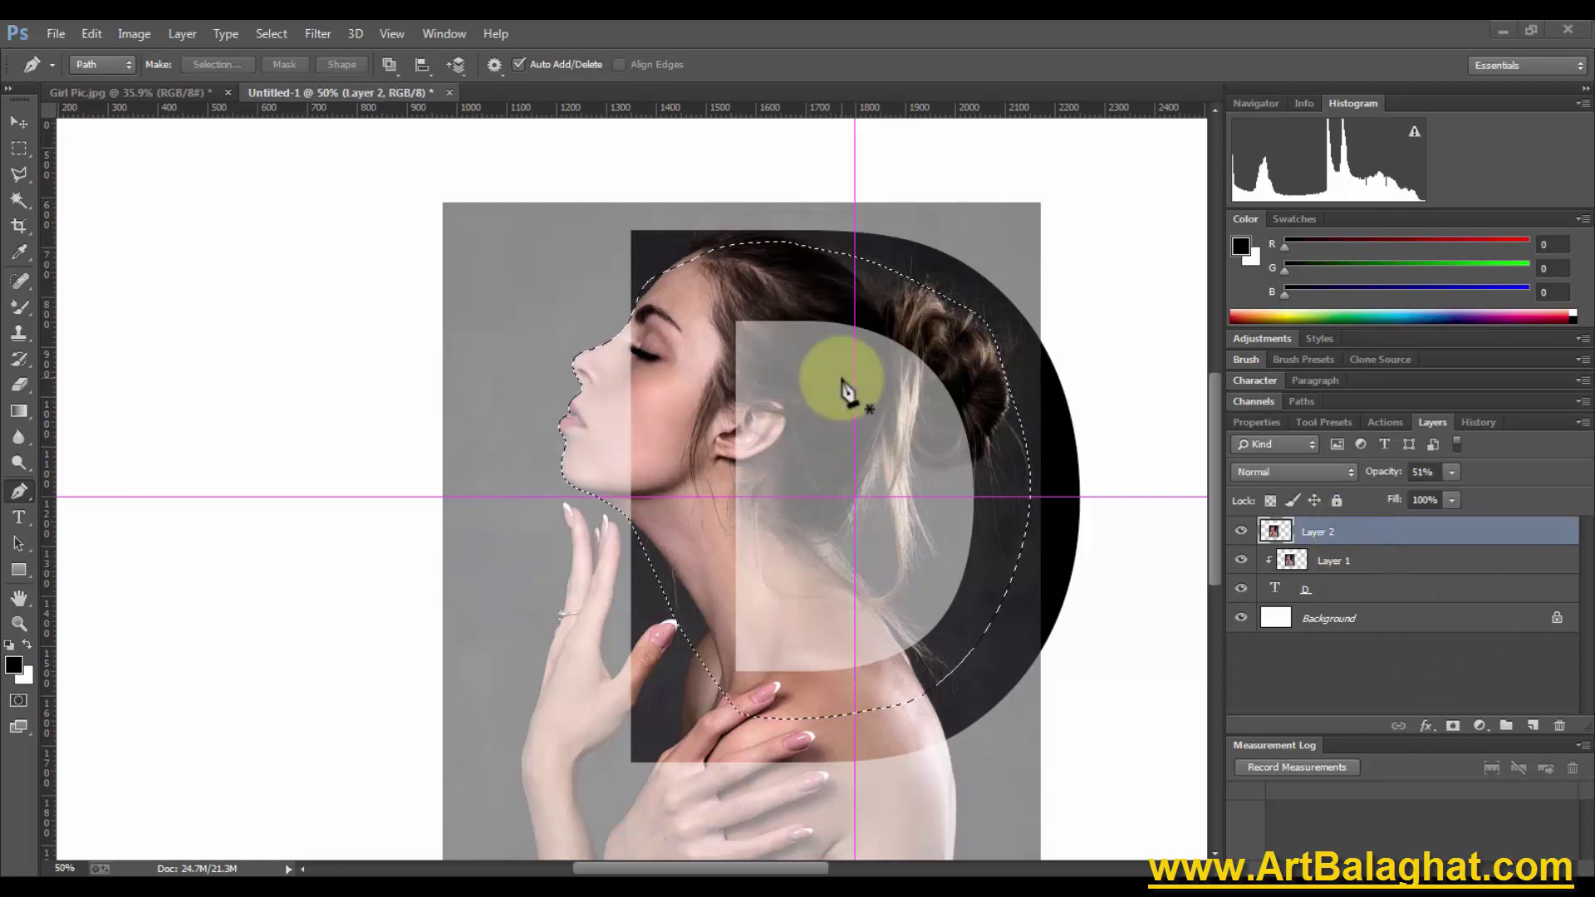
pyautogui.moveTo(1383, 472); pyautogui.dragTo(1167, 465)
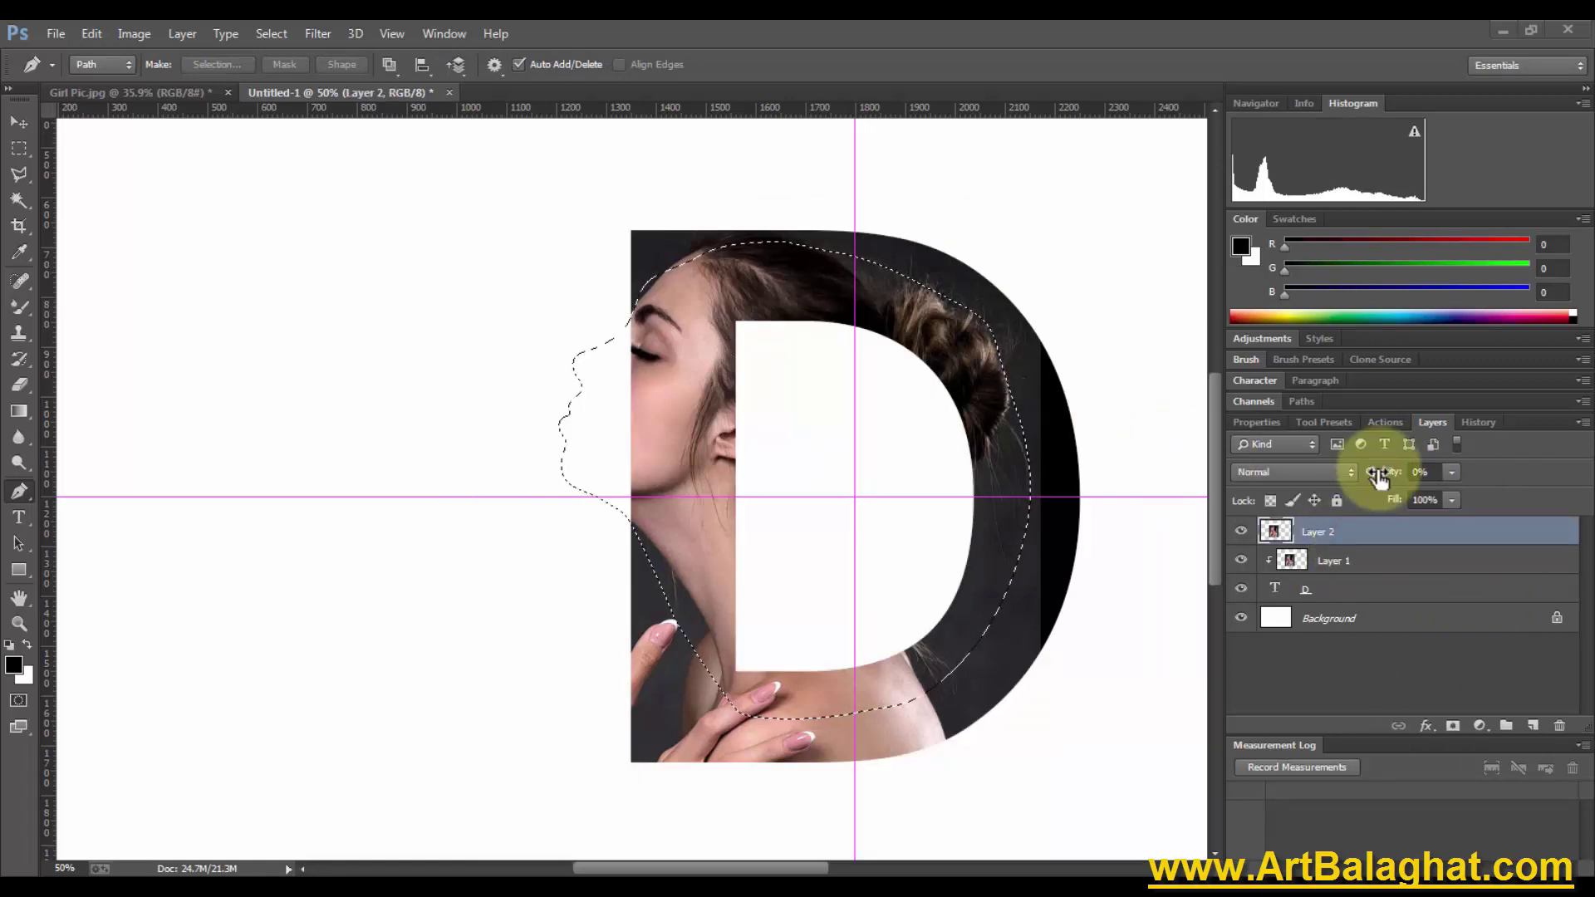
pyautogui.moveTo(1381, 476); pyautogui.dragTo(1569, 474)
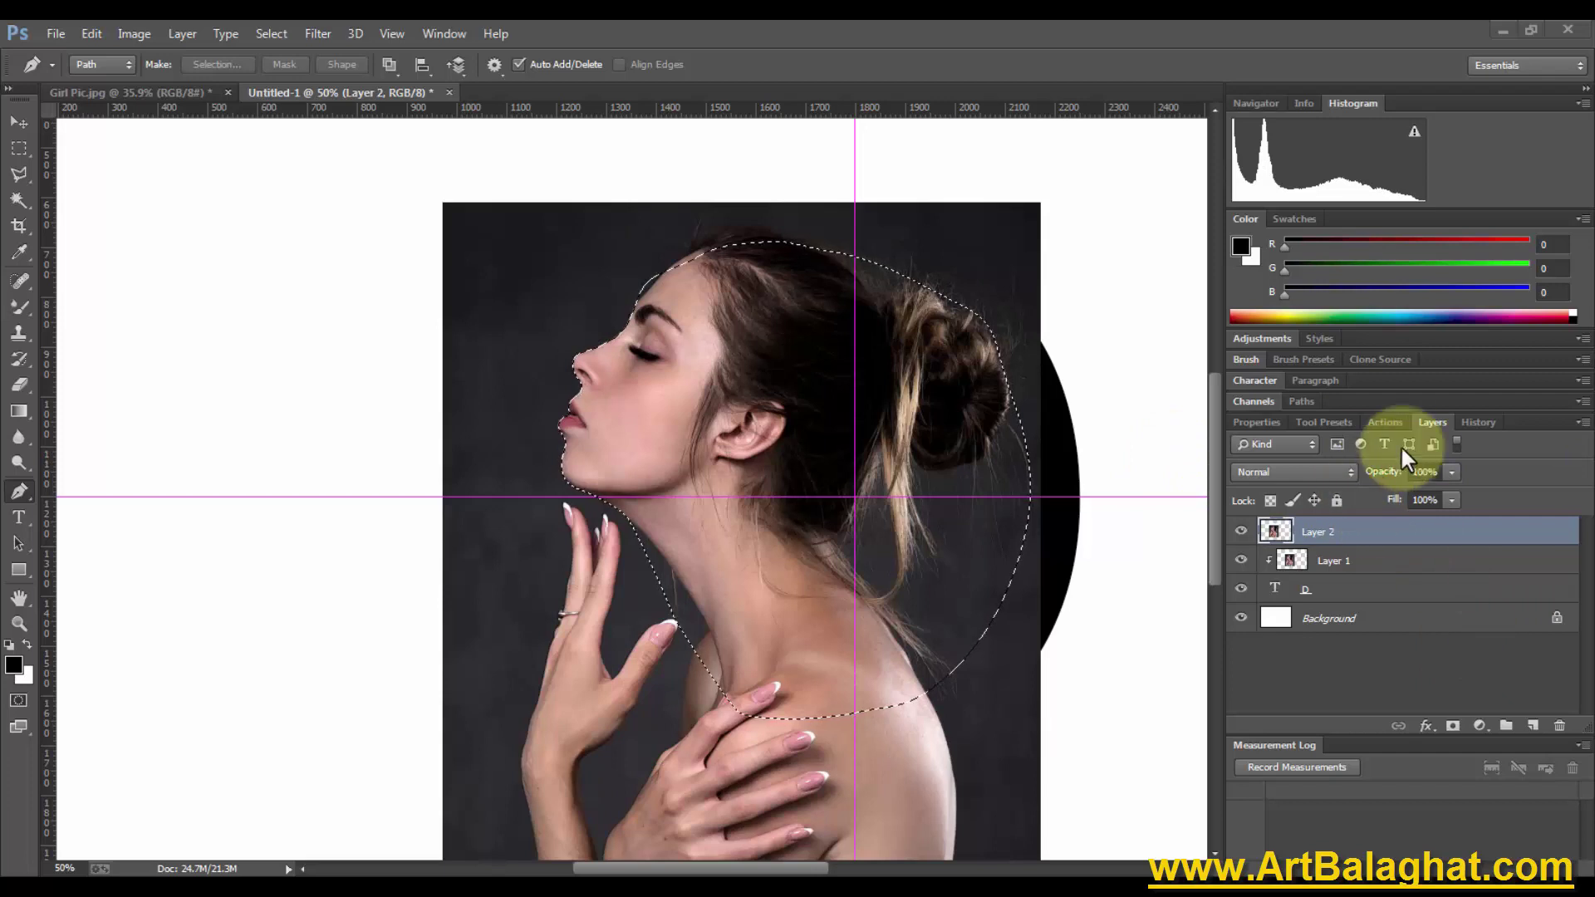
pyautogui.moveTo(1375, 478); pyautogui.dragTo(1367, 481)
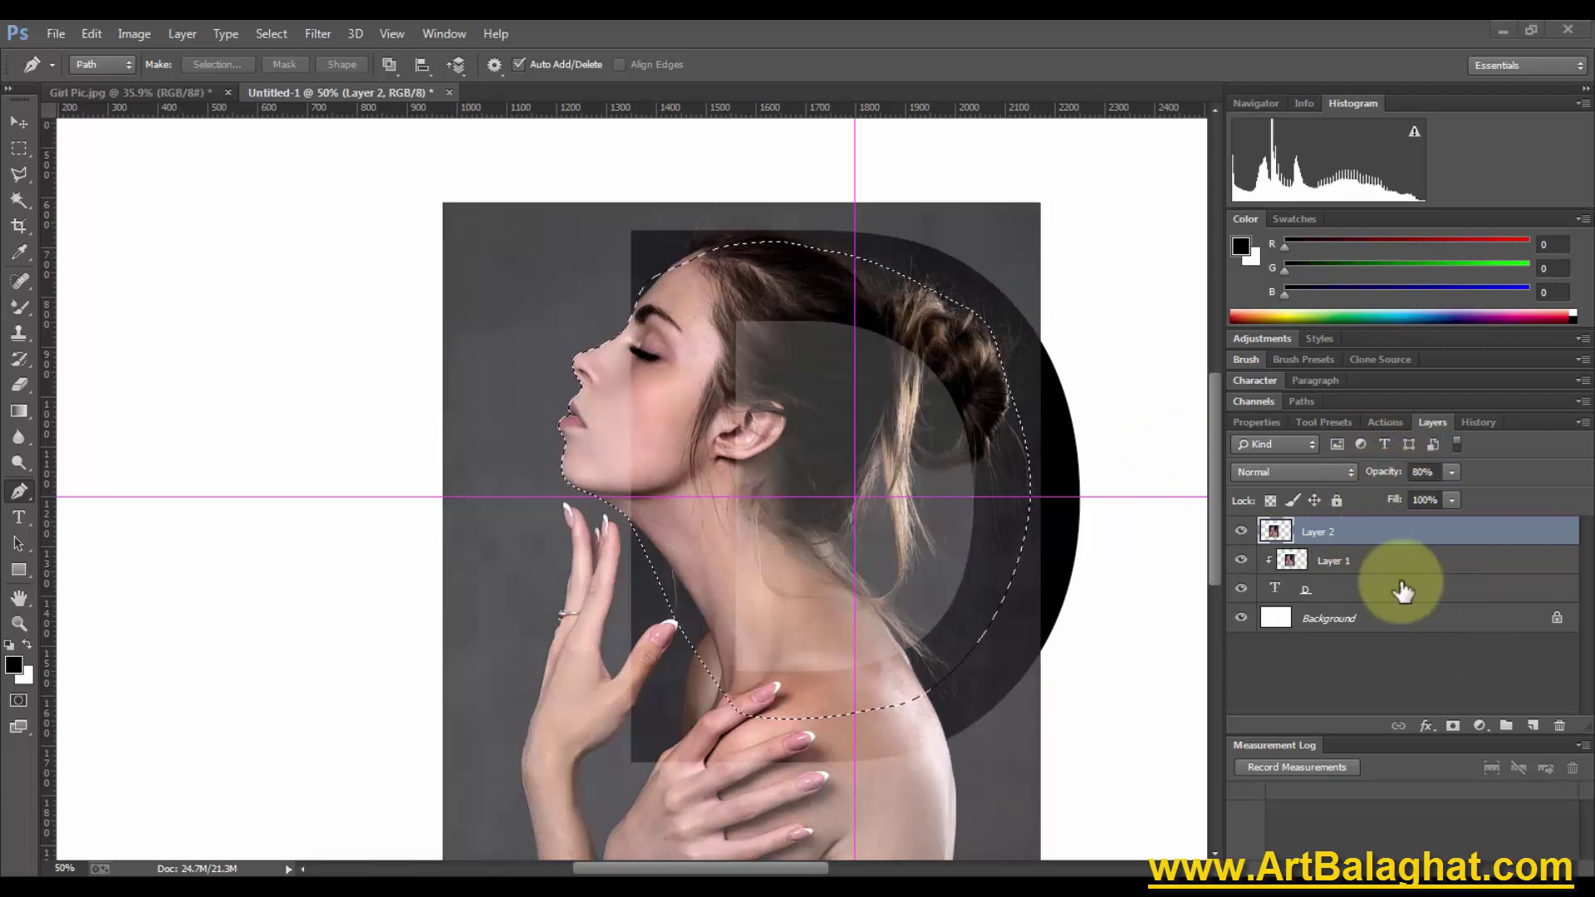
pyautogui.click(1453, 728)
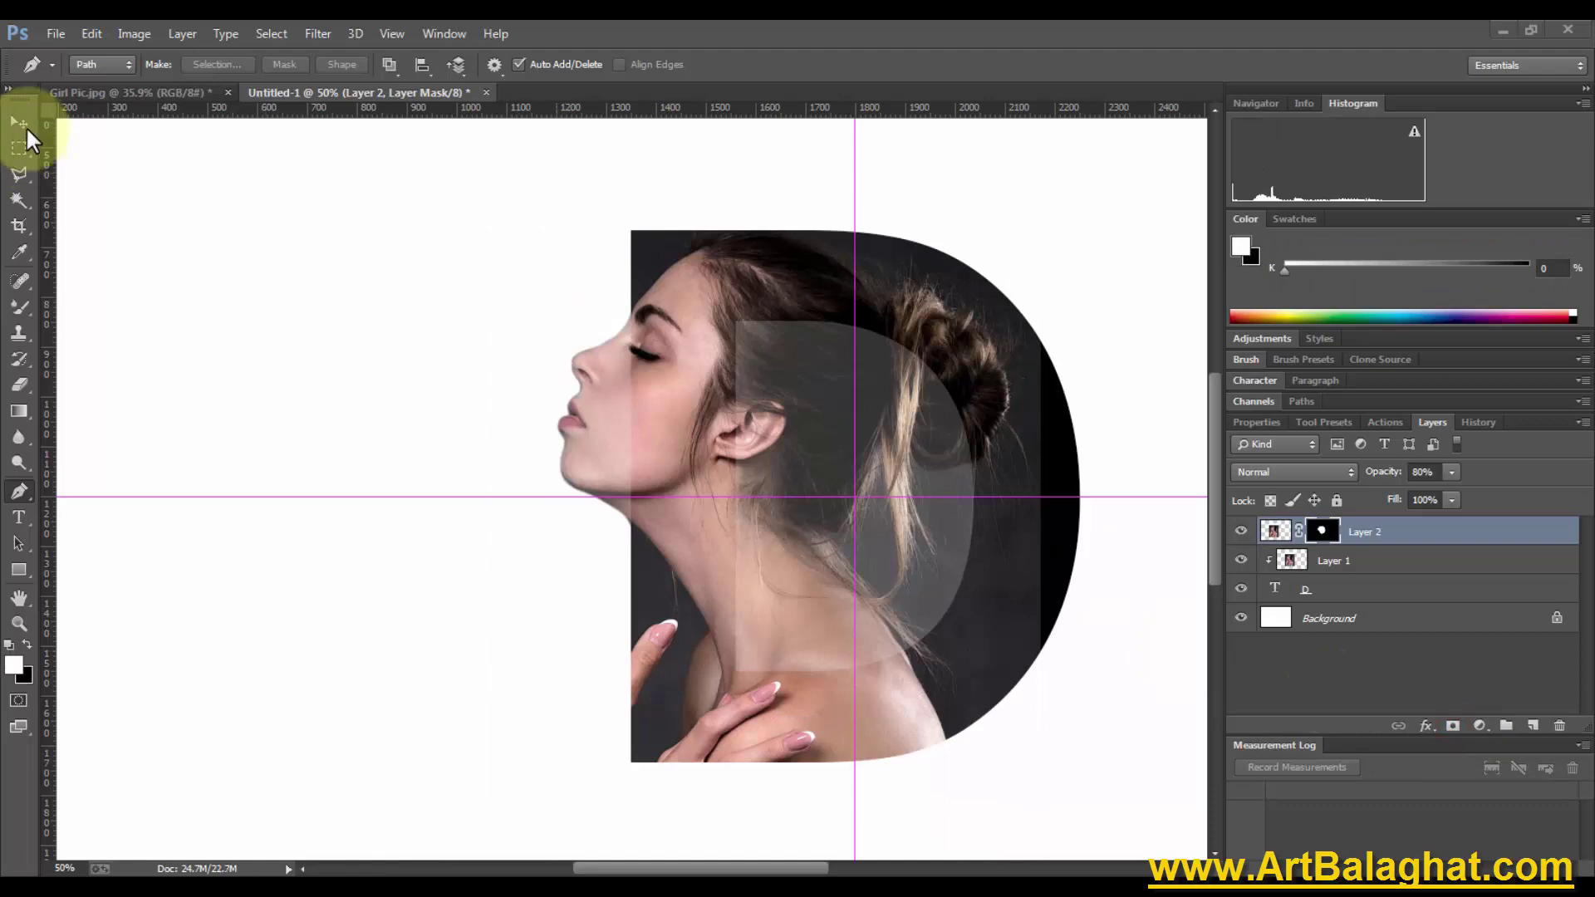
pyautogui.click(20, 122)
pyautogui.moveTo(555, 328)
pyautogui.mouseDown()
pyautogui.moveTo(641, 407)
pyautogui.moveTo(609, 417)
pyautogui.mouseUp()
pyautogui.hotkey('ctrl', 'z')
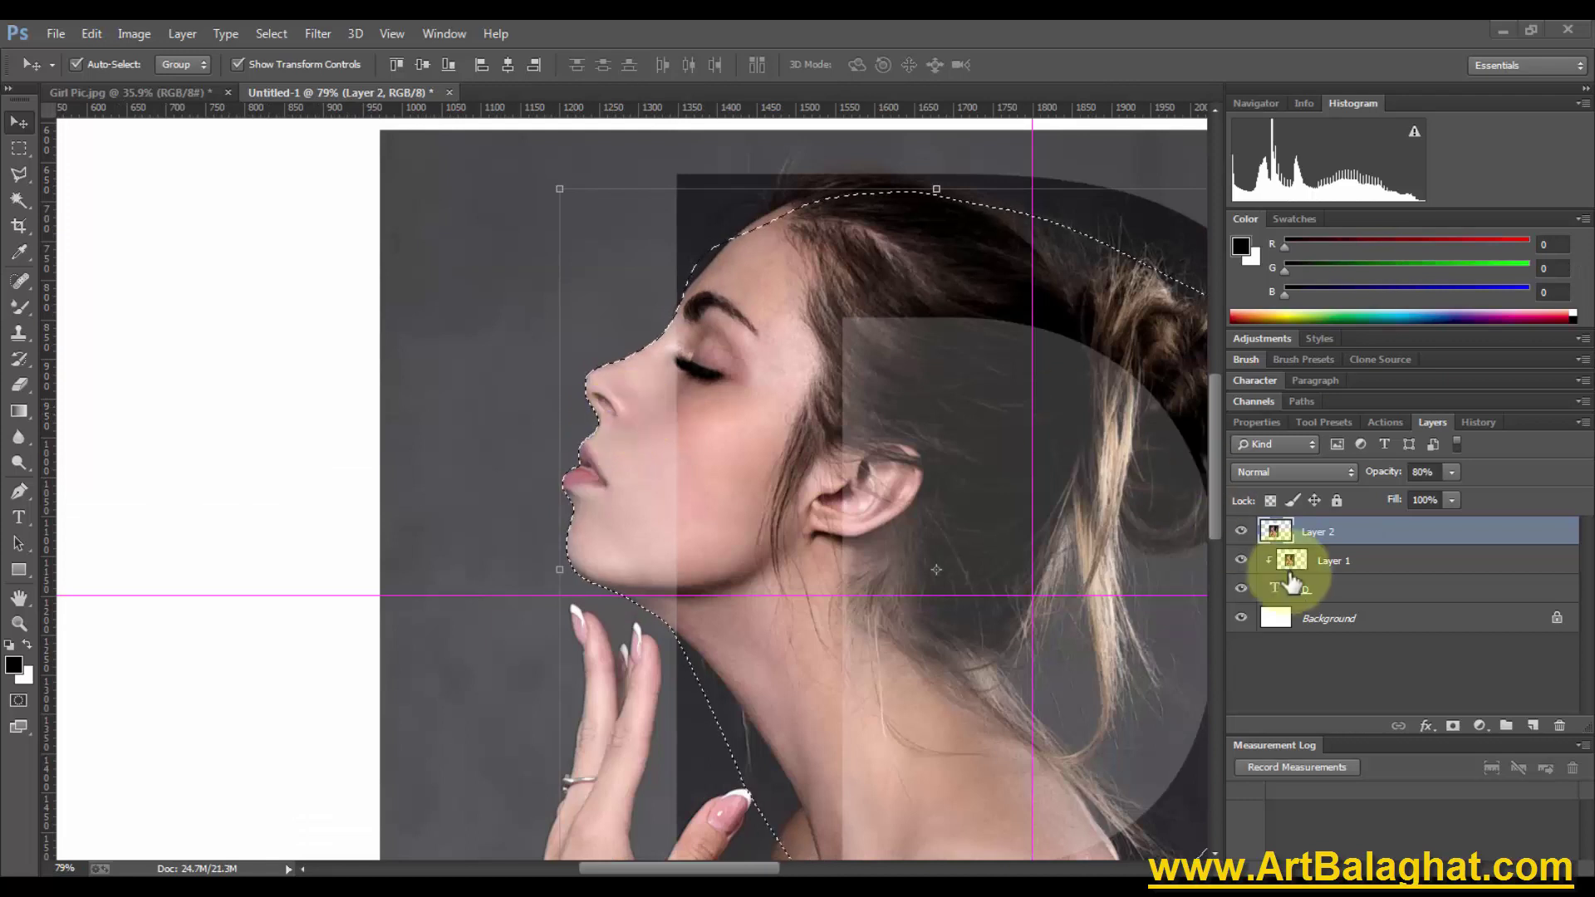
pyautogui.click(1453, 726)
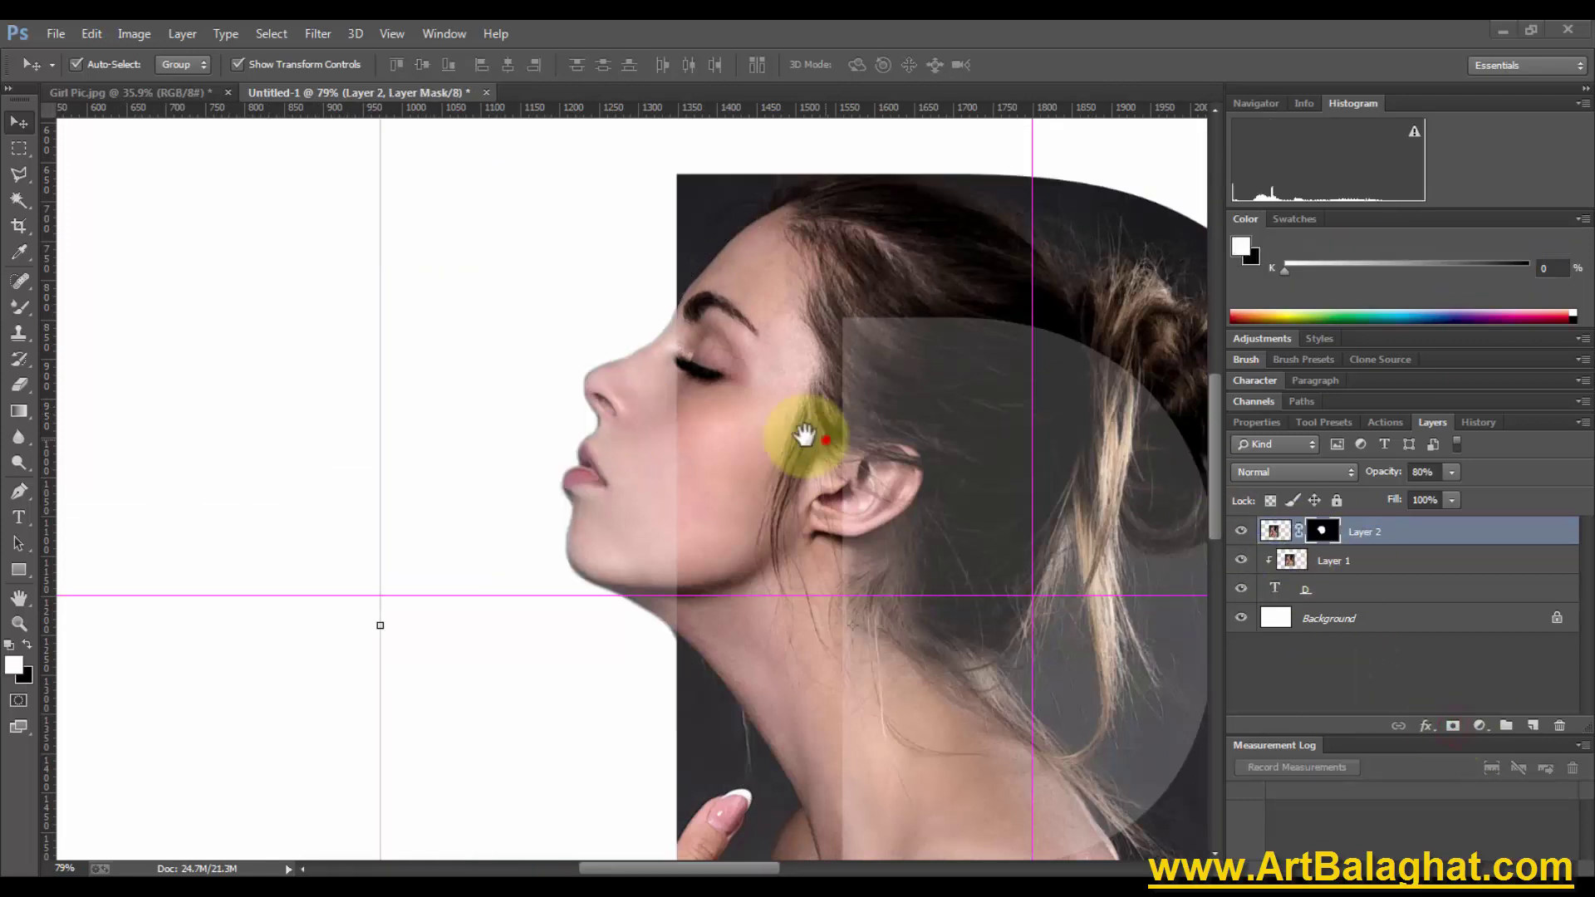
# Zoom out to 25% to see the whole D and target Layer 2's mask
pyautogui.moveTo(805, 434); pyautogui.dragTo(706, 441)
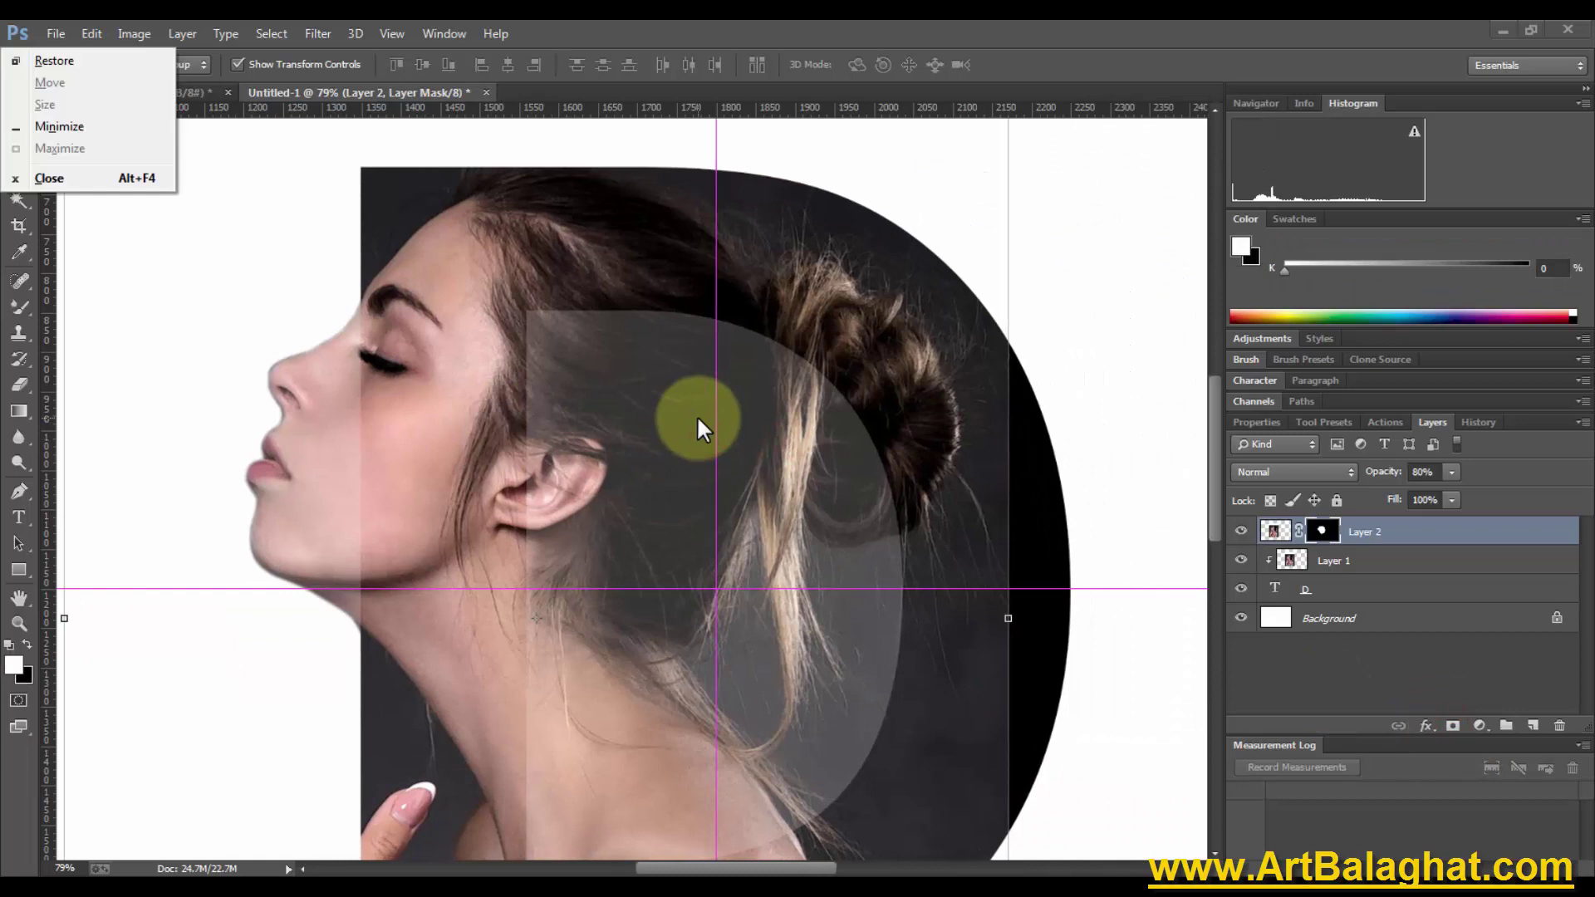
pyautogui.keyDown('alt'); pyautogui.click(695, 415); pyautogui.keyUp('alt')
pyautogui.keyDown('alt'); pyautogui.click(695, 413); pyautogui.keyUp('alt')
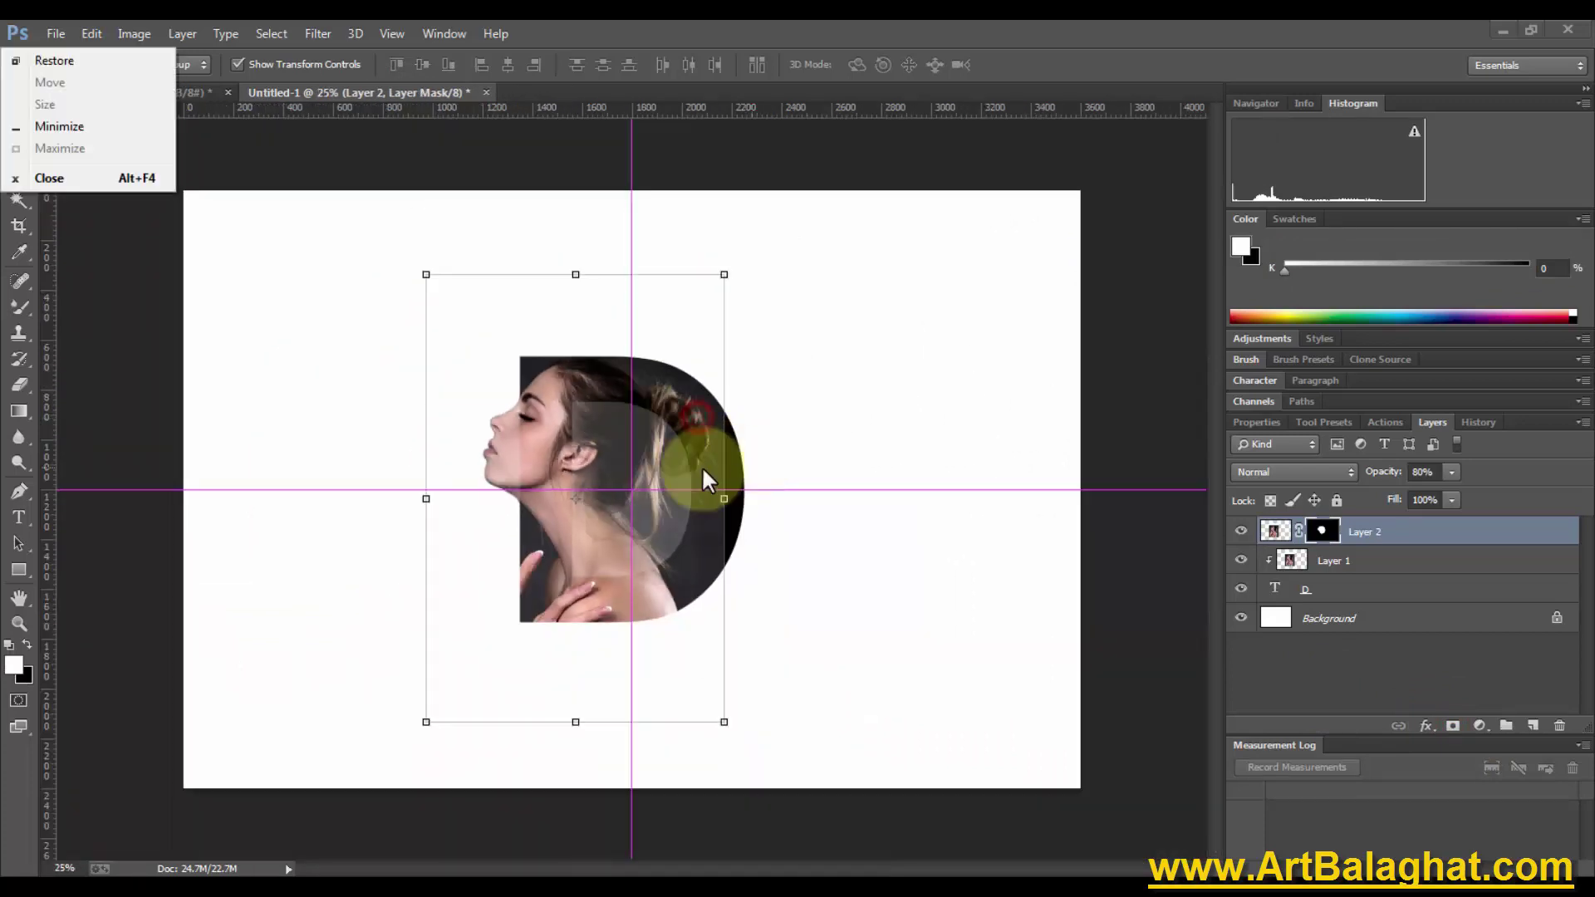
pyautogui.click(1242, 531)
pyautogui.click(1367, 561)
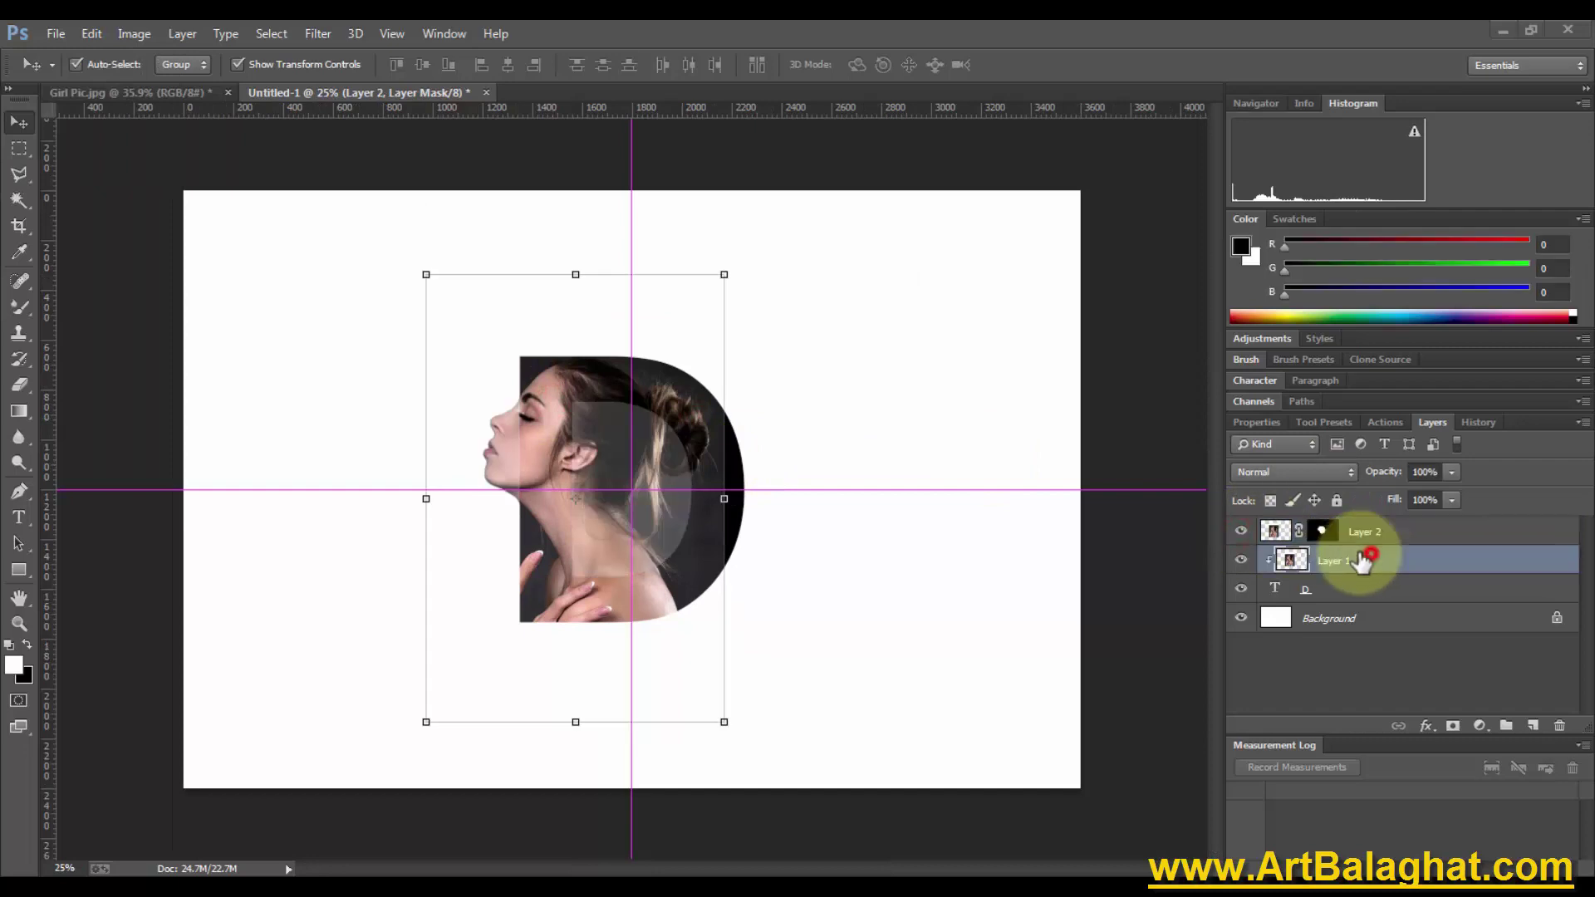
pyautogui.click(1320, 531)
pyautogui.press('x')
pyautogui.press('8')
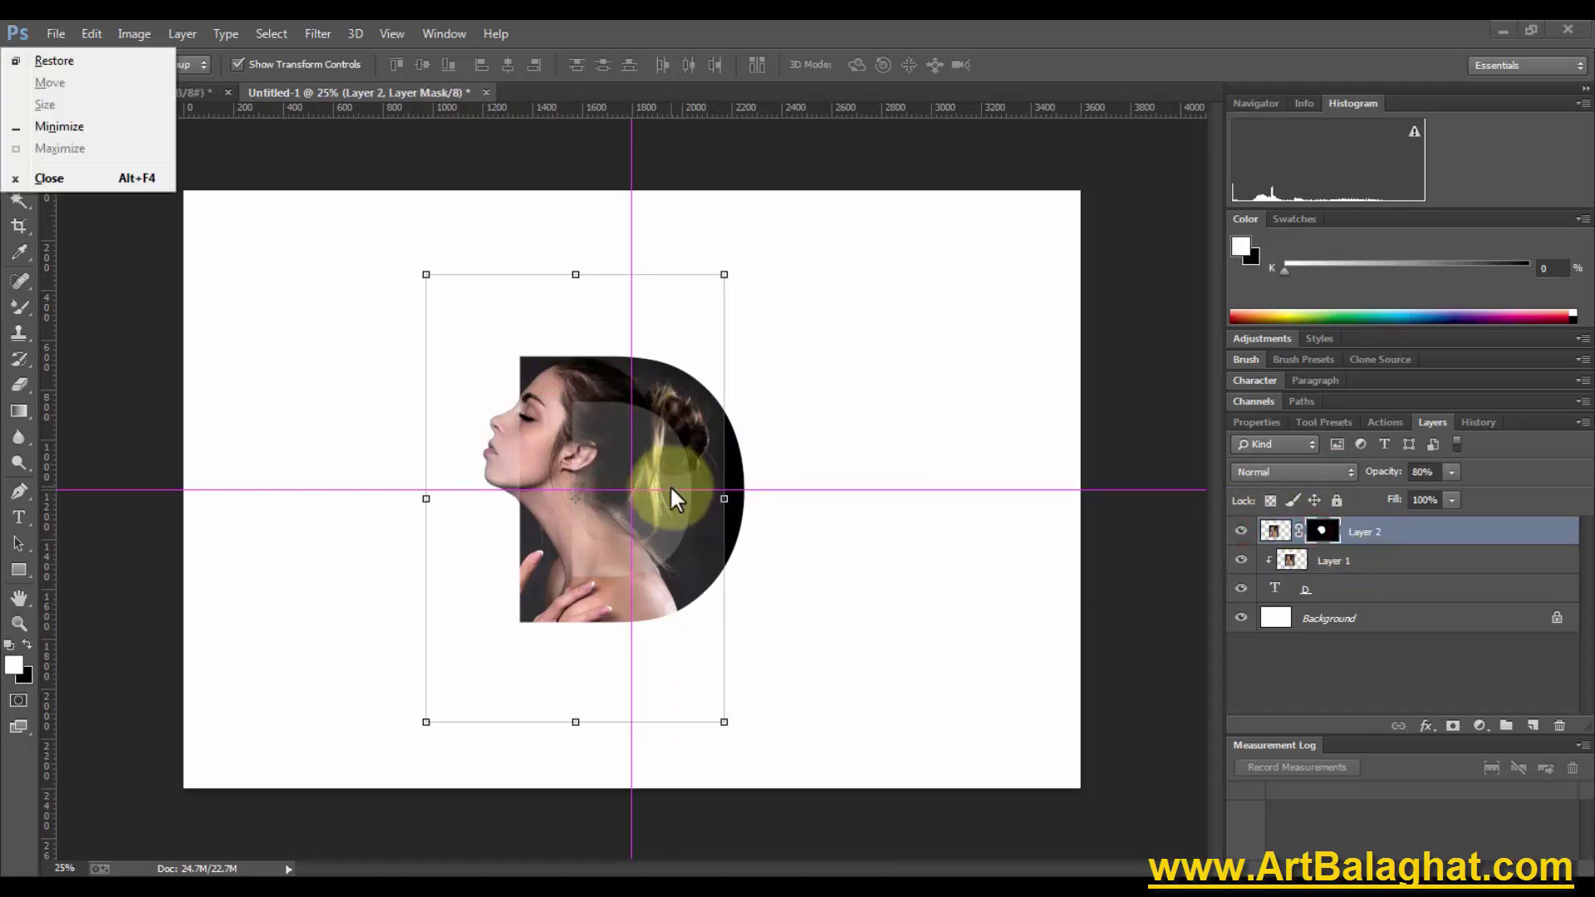
# Zoom to 50%, retarget Layer 2's mask, make white the foreground, and pick the Brush tool
pyautogui.moveTo(680, 499); pyautogui.dragTo(677, 558)
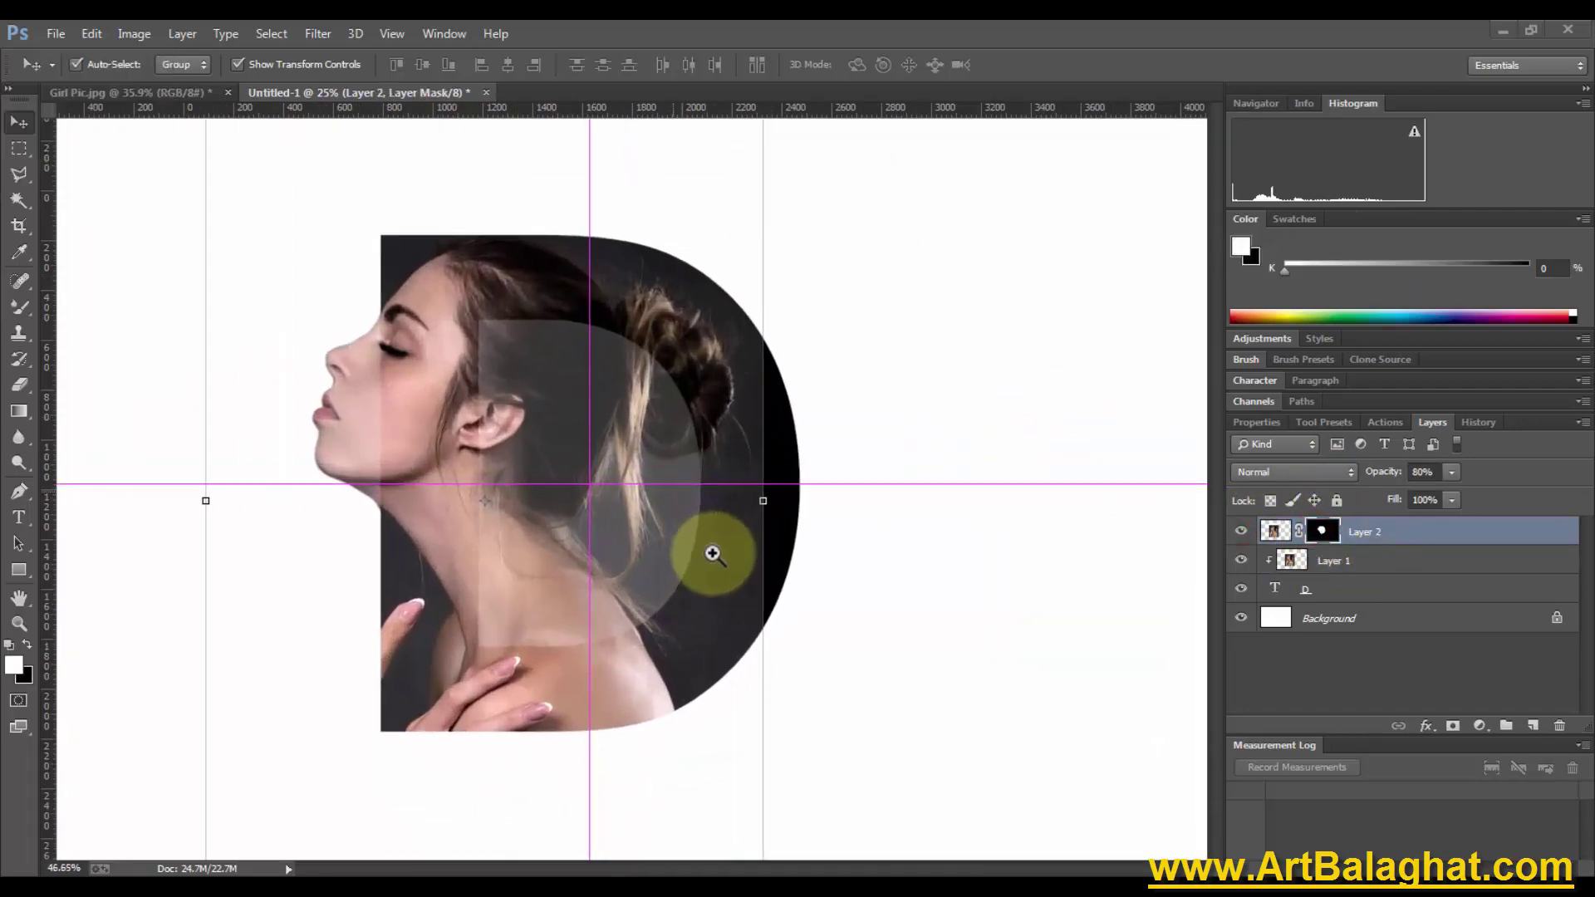
pyautogui.rightClick(470, 427)
pyautogui.click(516, 435)
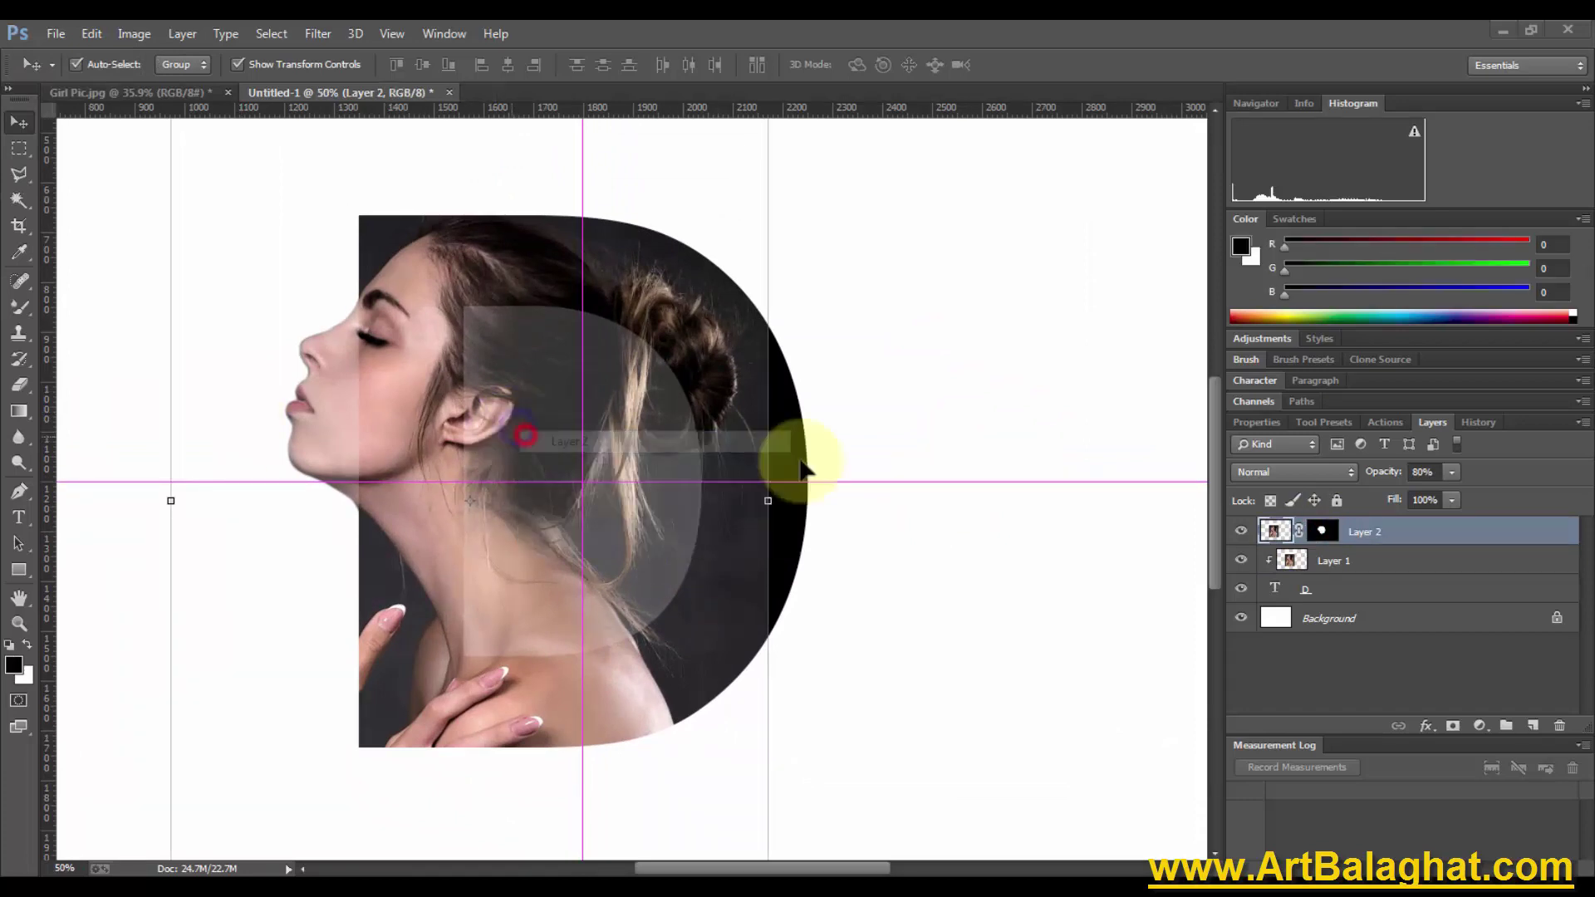
pyautogui.click(1322, 532)
pyautogui.press('x')
pyautogui.click(18, 308)
pyautogui.click(68, 309)
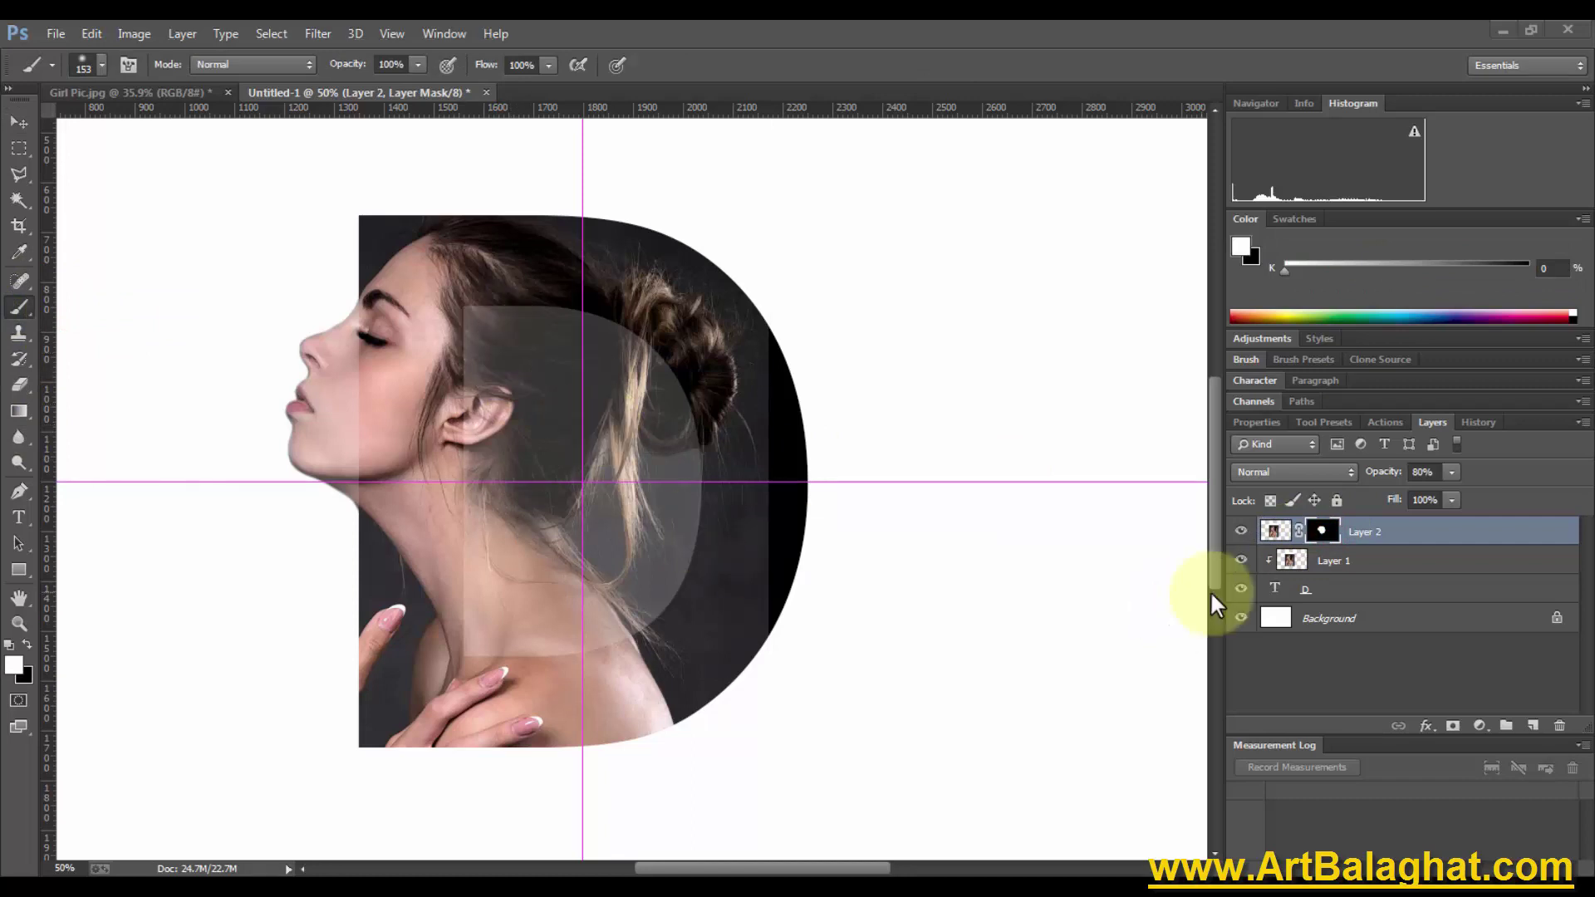
# Paint black on Layer 2's mask with a 300 px brush inside the D's hollow
pyautogui.click(1321, 532)
pyautogui.click(10, 640)
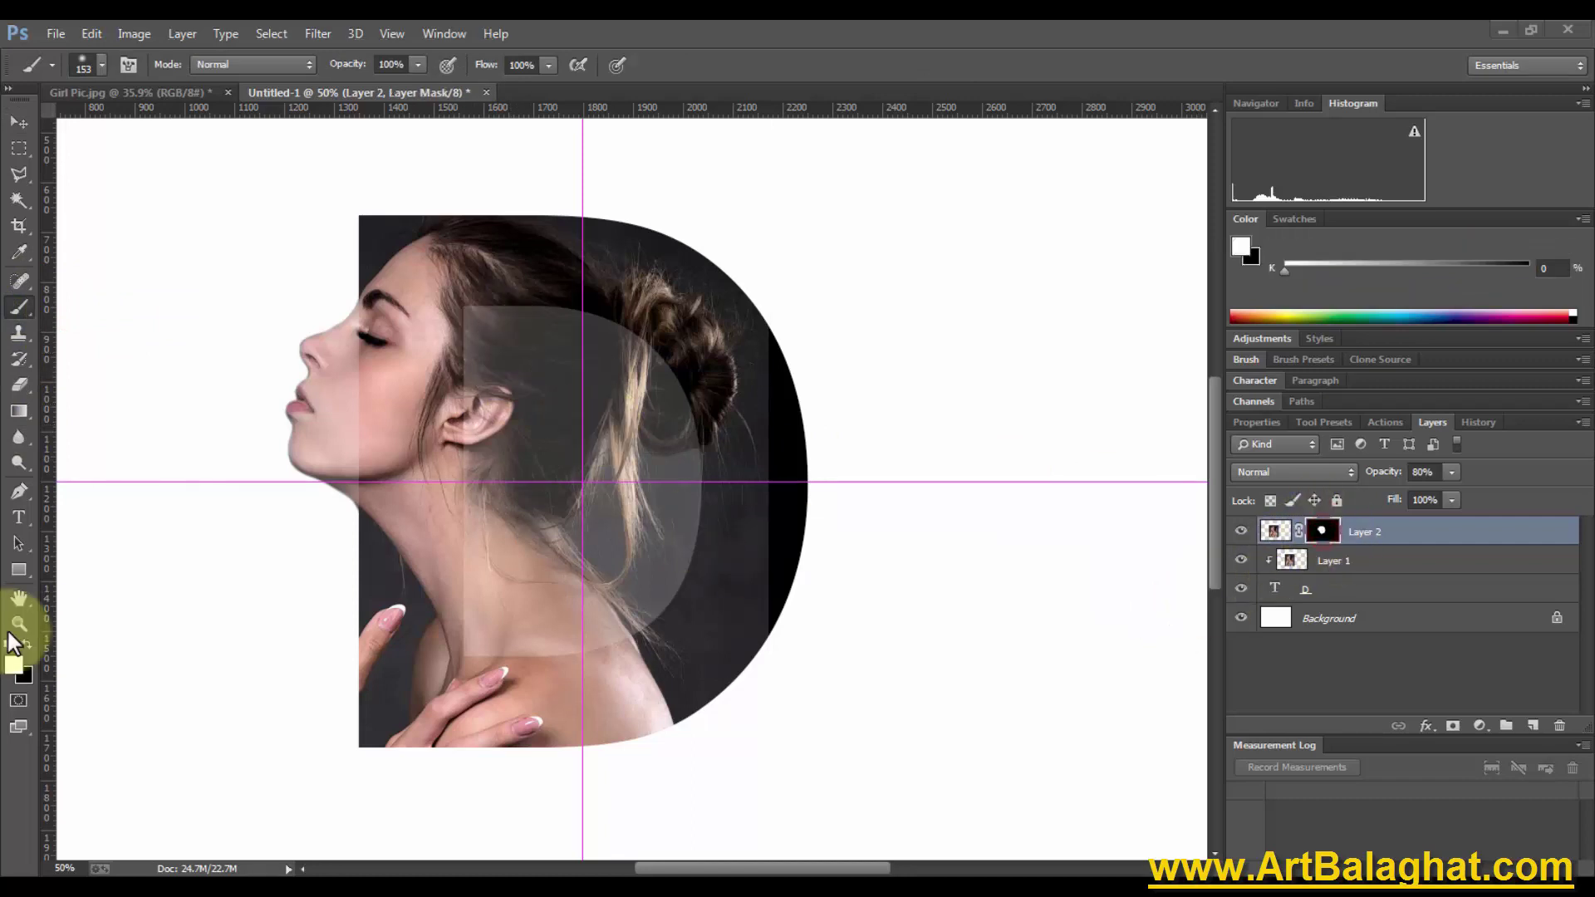
pyautogui.click(29, 642)
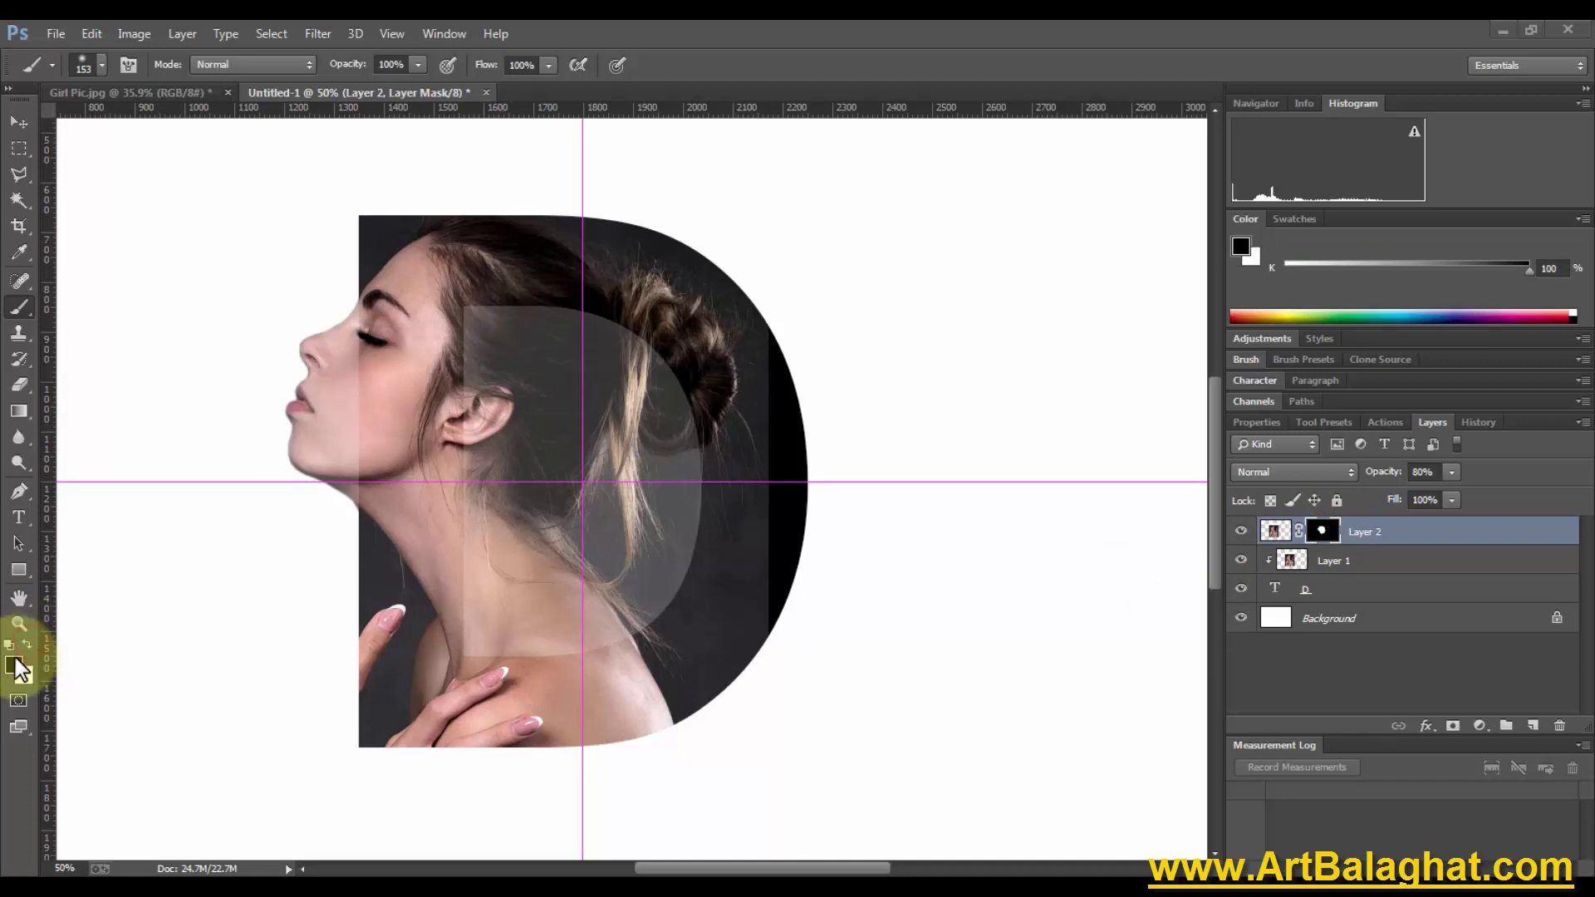
pyautogui.moveTo(545, 436)
pyautogui.mouseDown()
pyautogui.moveTo(476, 322)
pyautogui.moveTo(640, 612)
pyautogui.moveTo(496, 604)
pyautogui.mouseUp()
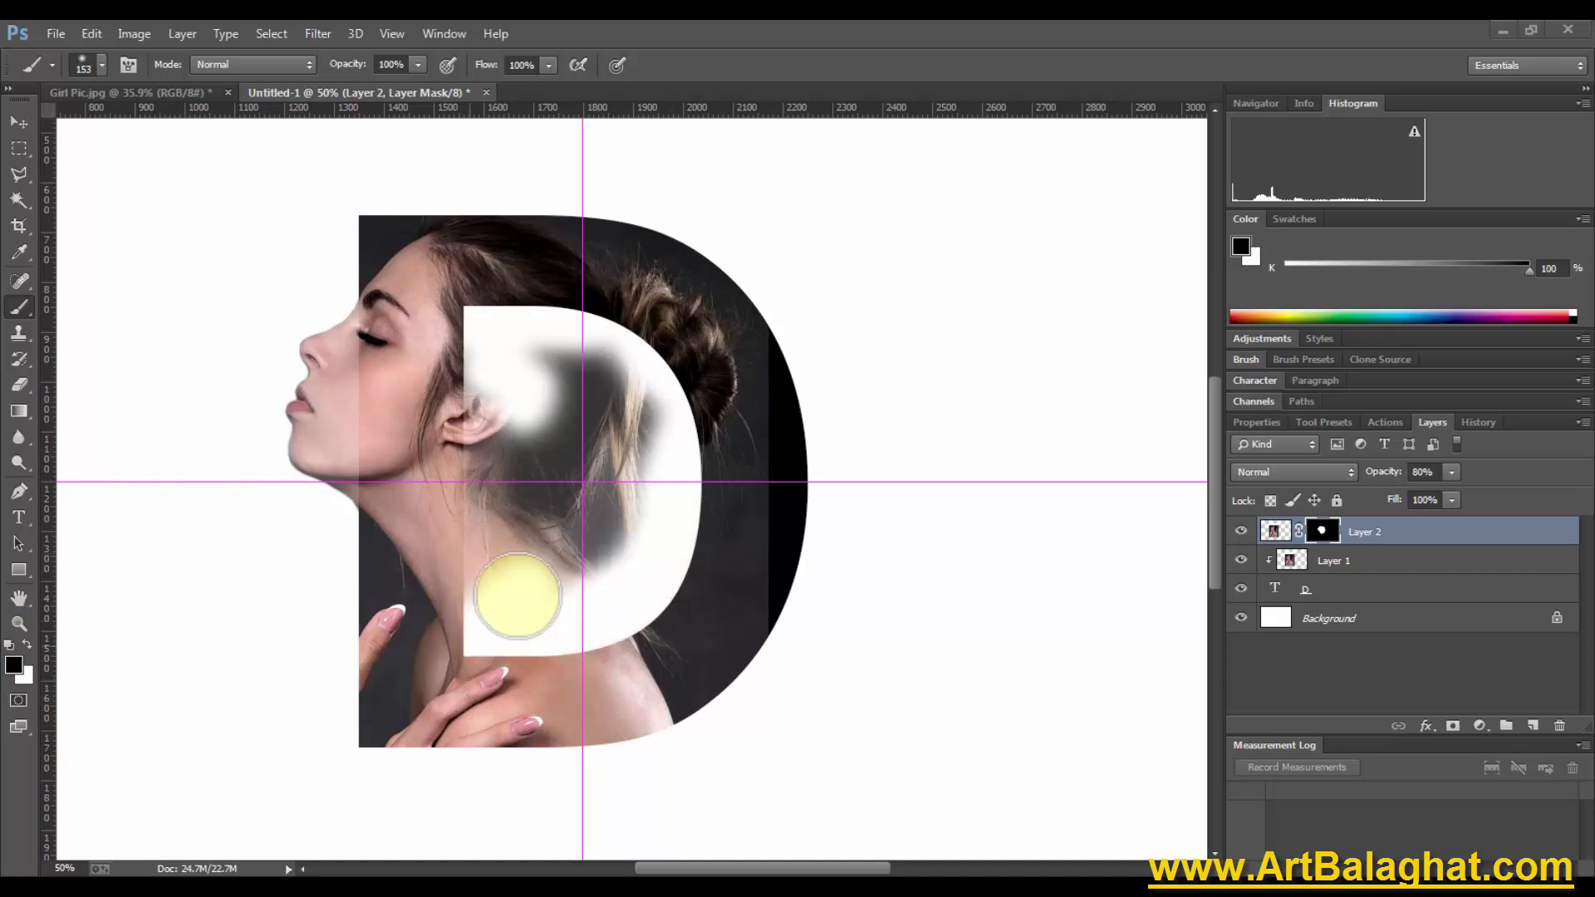
pyautogui.press(']')
pyautogui.press(']')
pyautogui.press(']')
pyautogui.moveTo(474, 598)
pyautogui.mouseDown()
pyautogui.moveTo(498, 374)
pyautogui.moveTo(563, 562)
pyautogui.moveTo(516, 402)
pyautogui.moveTo(462, 356)
pyautogui.moveTo(552, 612)
pyautogui.moveTo(558, 432)
pyautogui.mouseUp()
# Raise Layer 2's opacity to 100%
pyautogui.press('v')
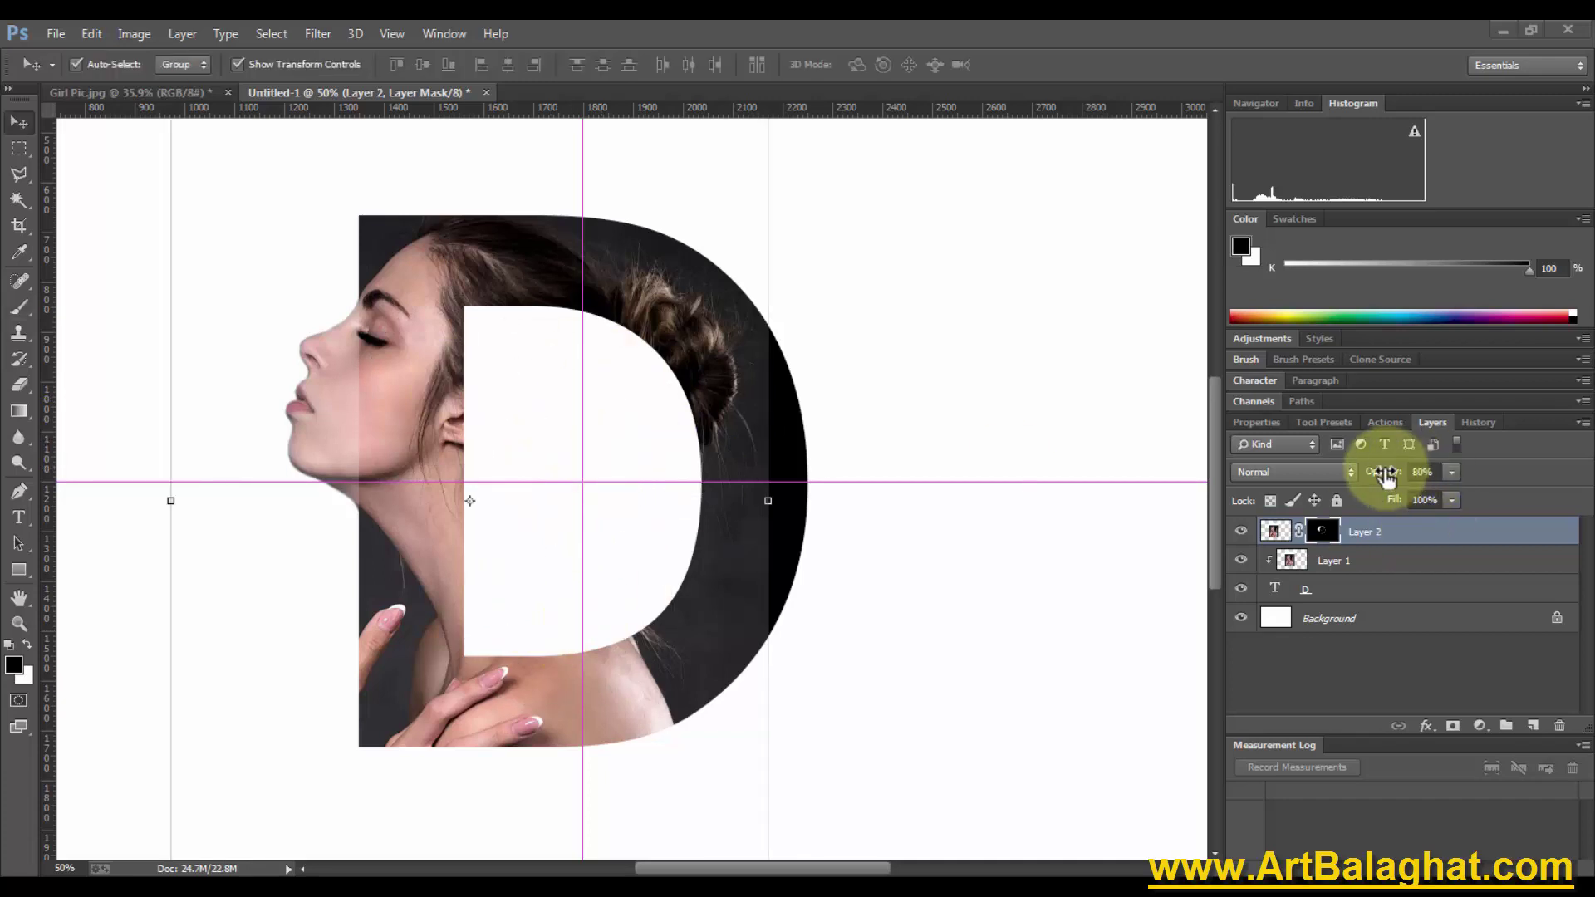
pyautogui.moveTo(1385, 478); pyautogui.dragTo(1531, 465)
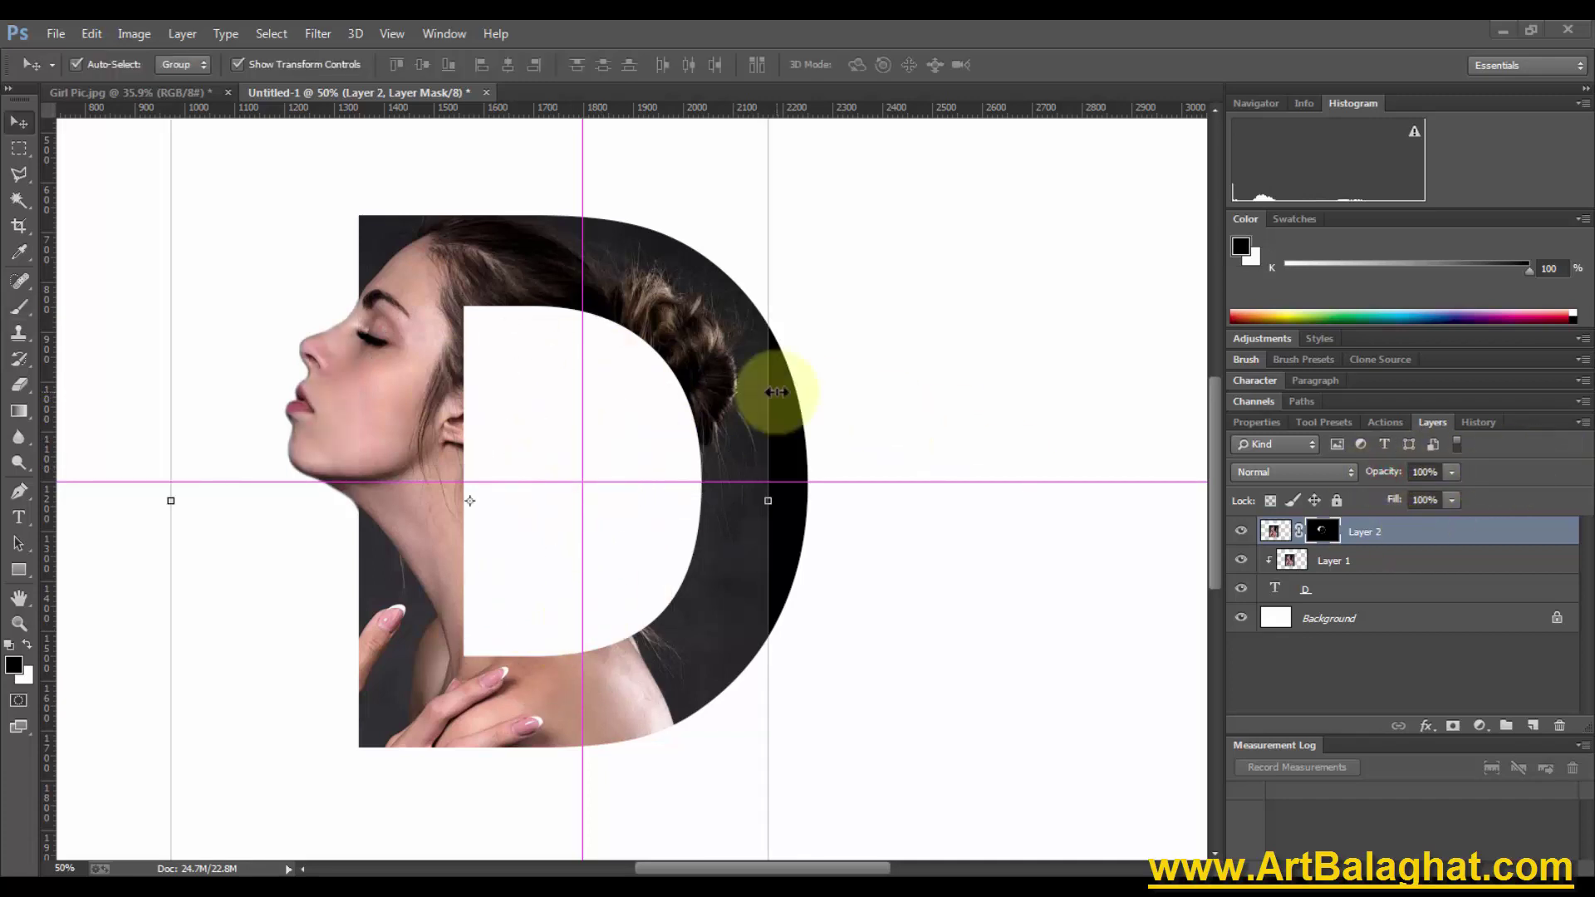
pyautogui.moveTo(721, 550); pyautogui.dragTo(740, 532)
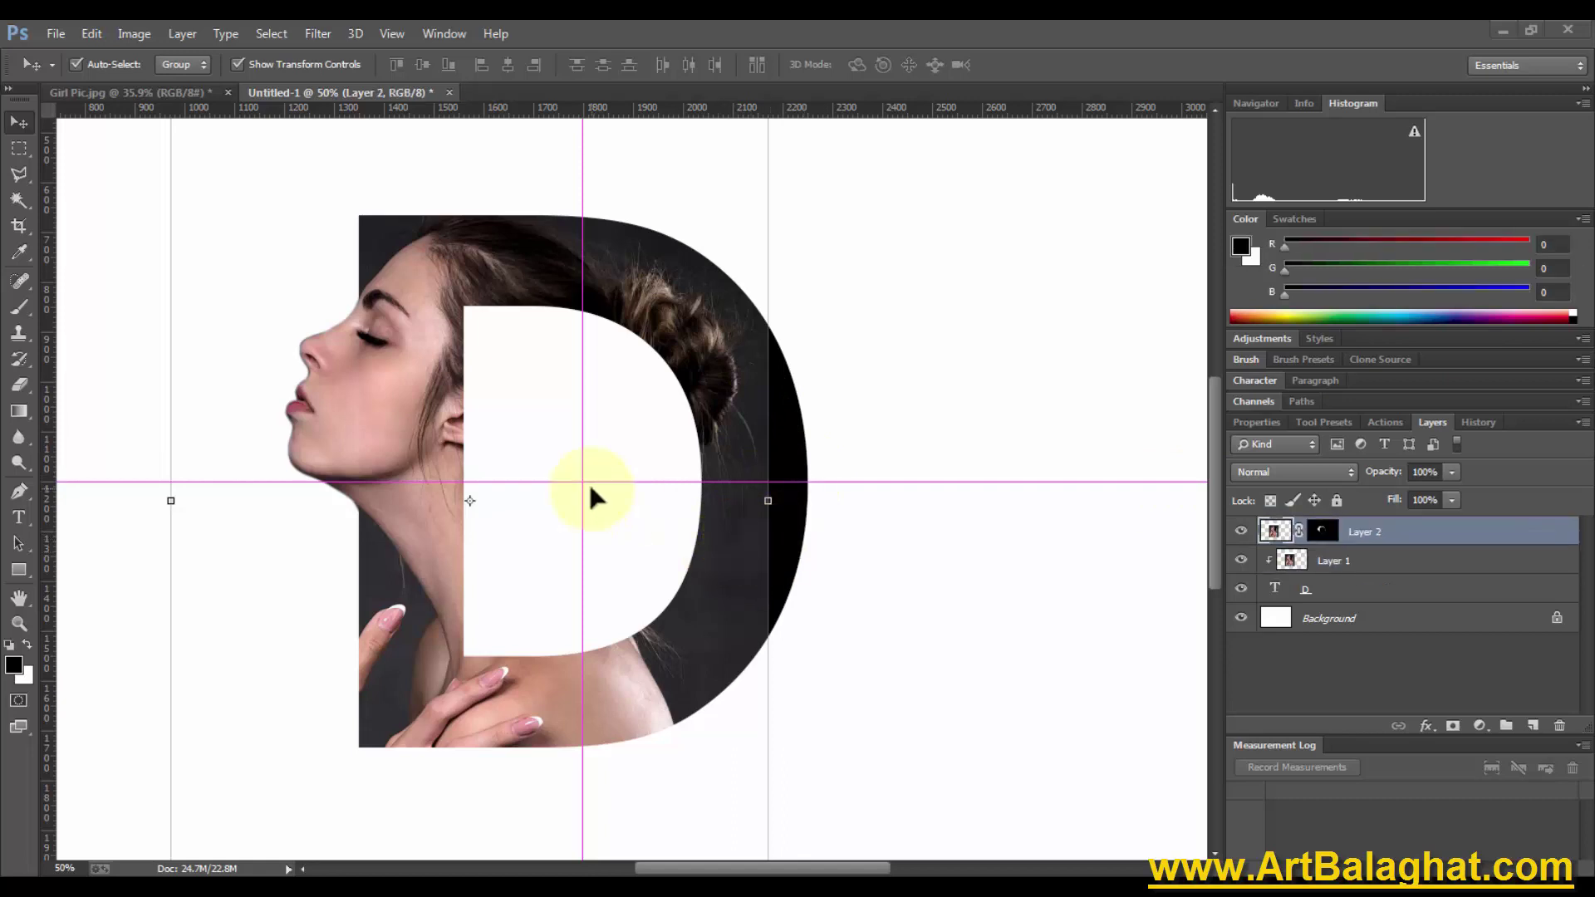
# Switch to the Smudge tool at 100% strength
pyautogui.click(18, 433)
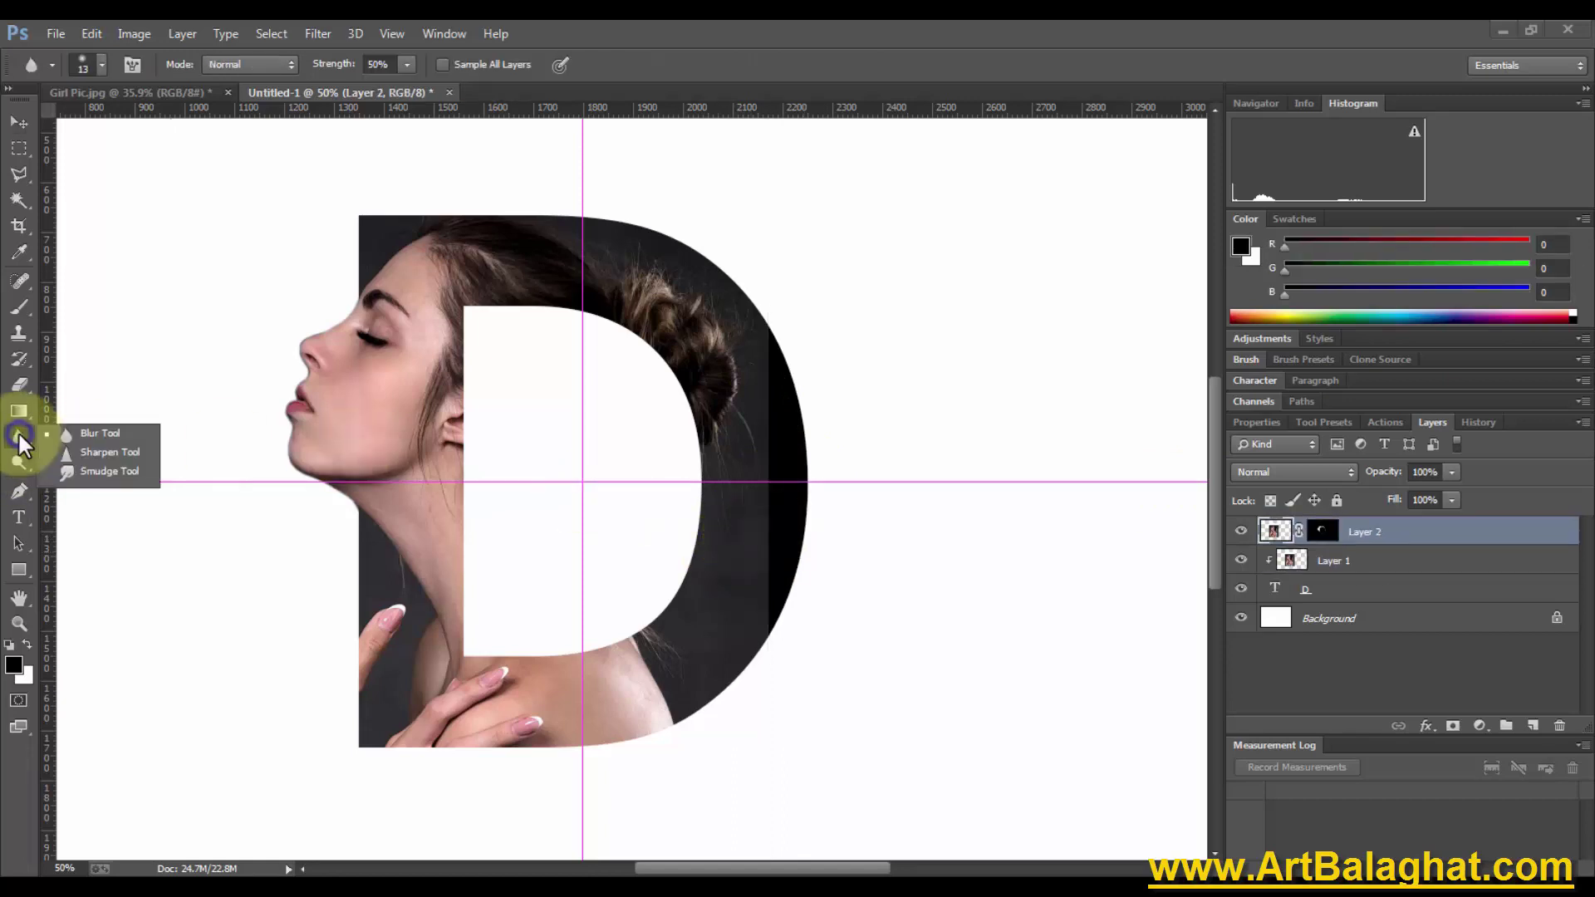
pyautogui.click(106, 476)
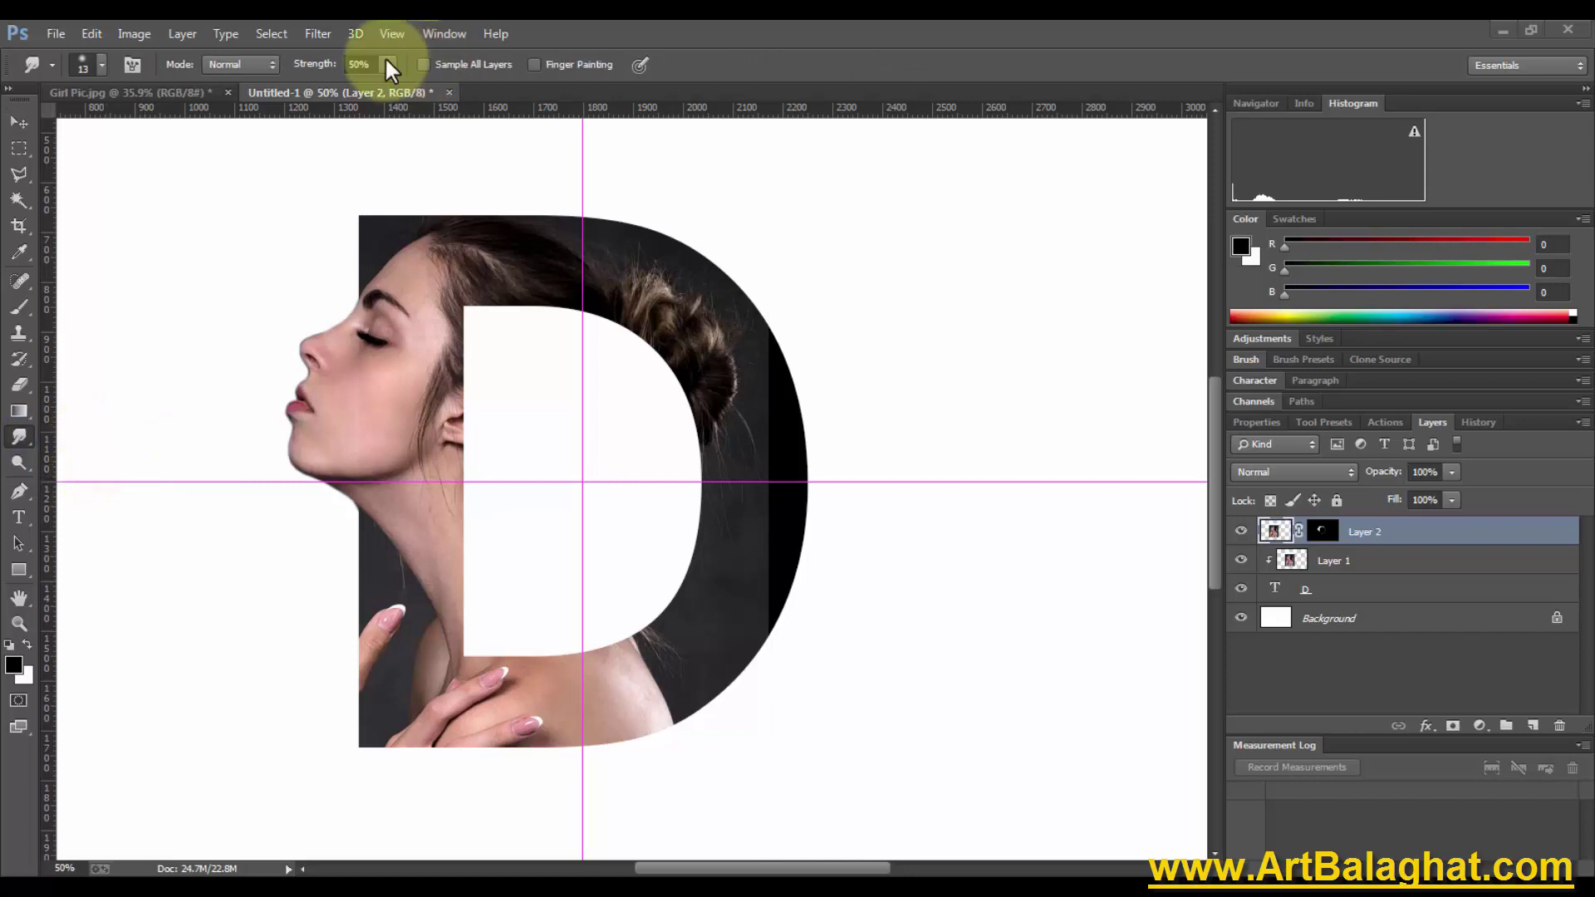
pyautogui.moveTo(323, 74); pyautogui.dragTo(731, 71)
# Choose a soft round brush preset sized to 163 px
pyautogui.rightClick(750, 501)
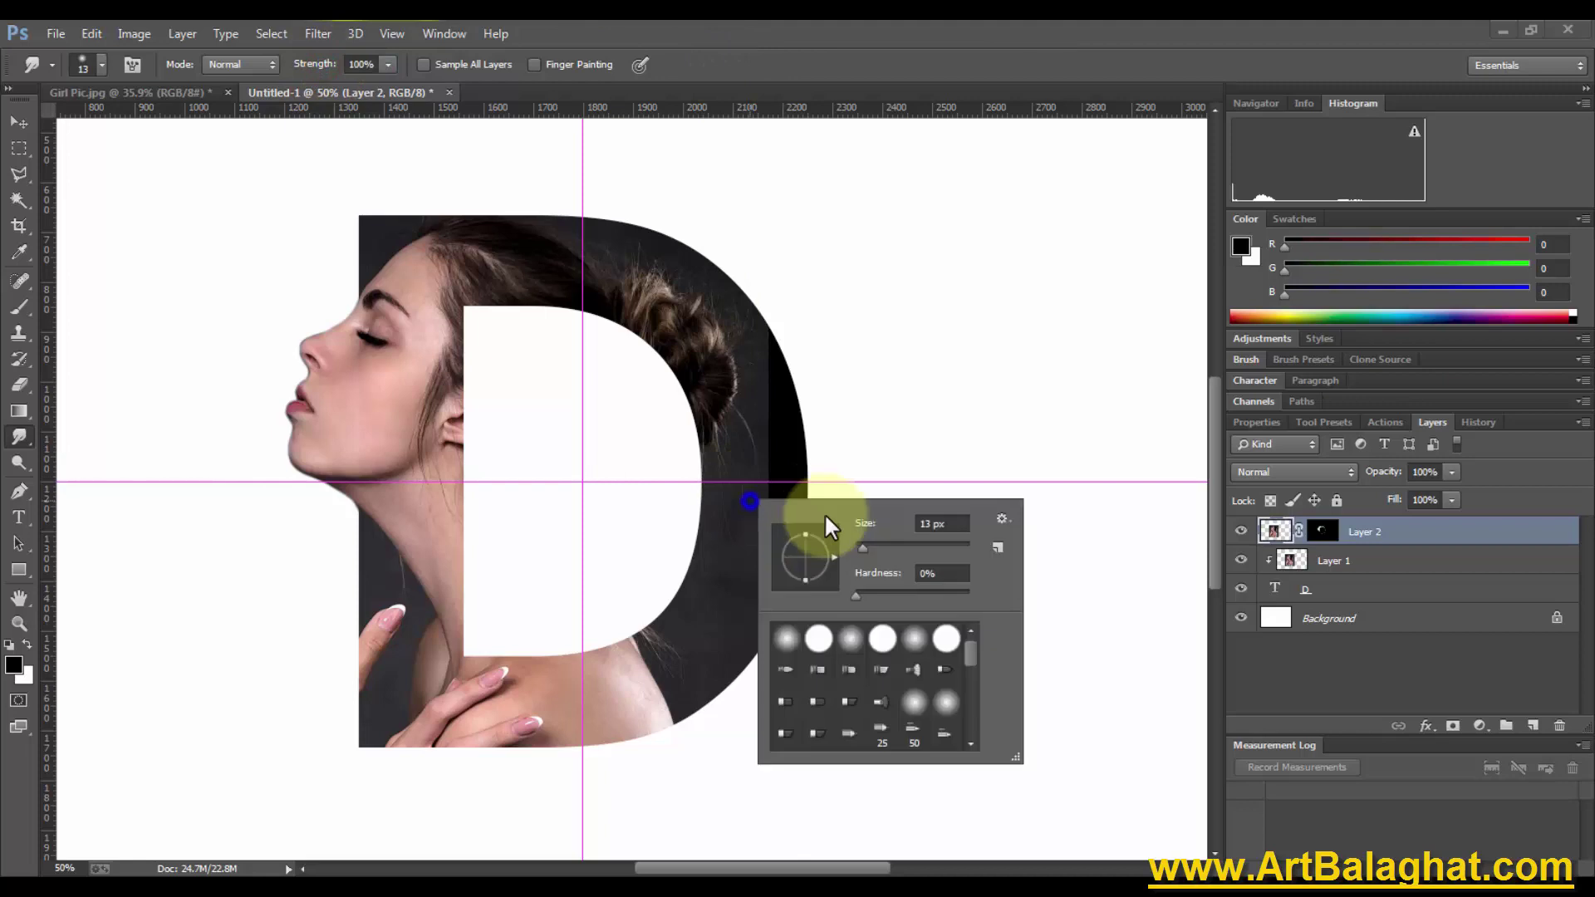
pyautogui.moveTo(840, 532); pyautogui.dragTo(781, 591)
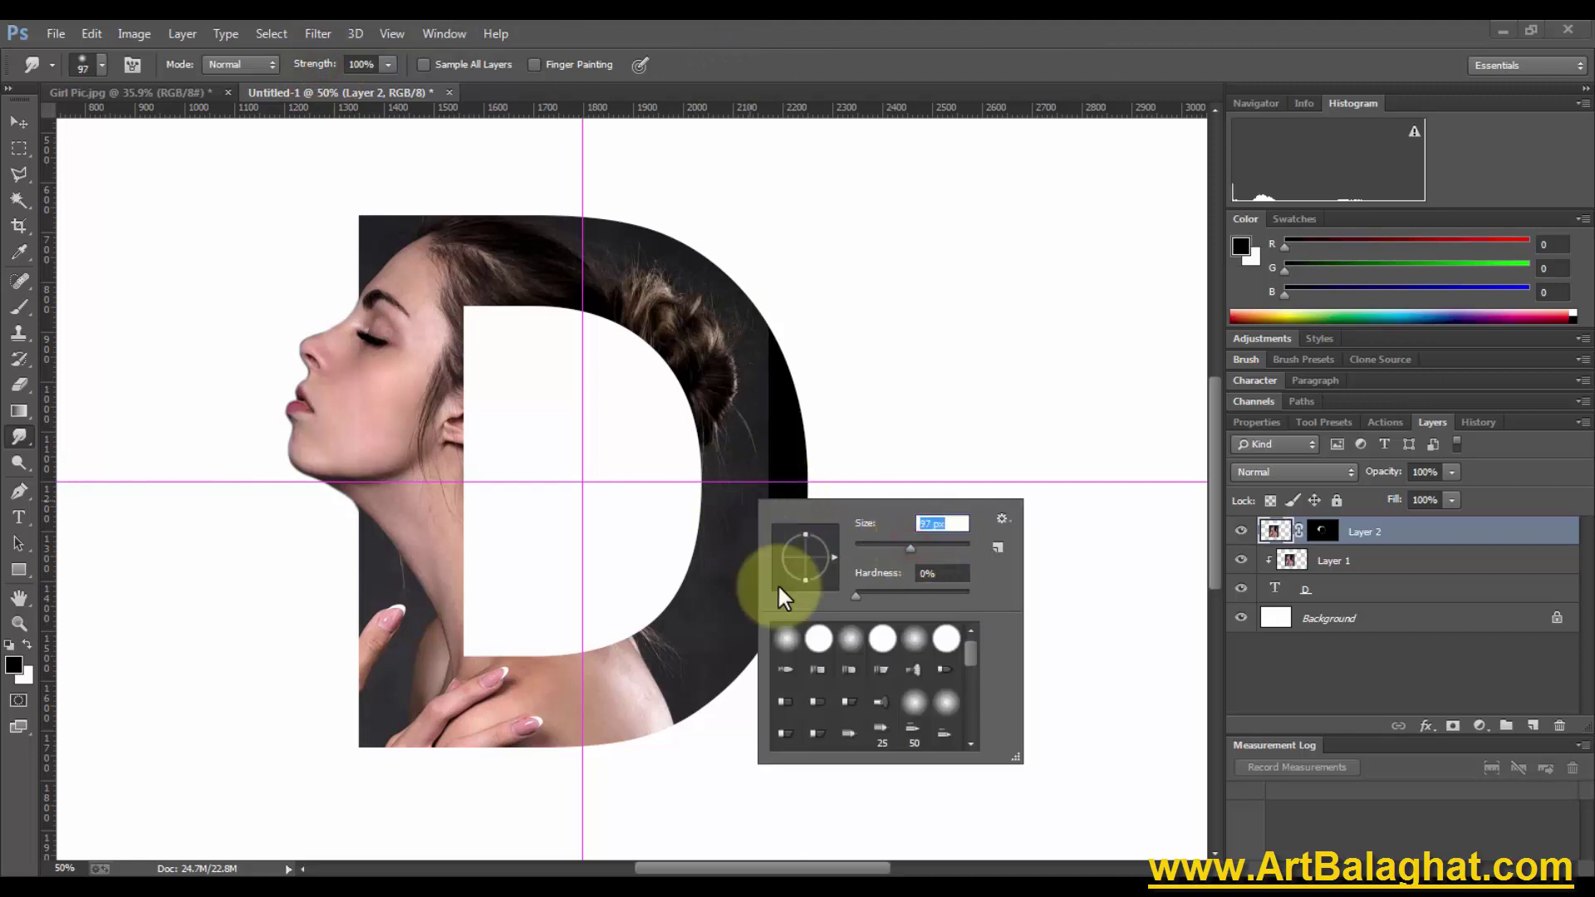
pyautogui.click(849, 644)
pyautogui.moveTo(921, 545); pyautogui.dragTo(940, 547)
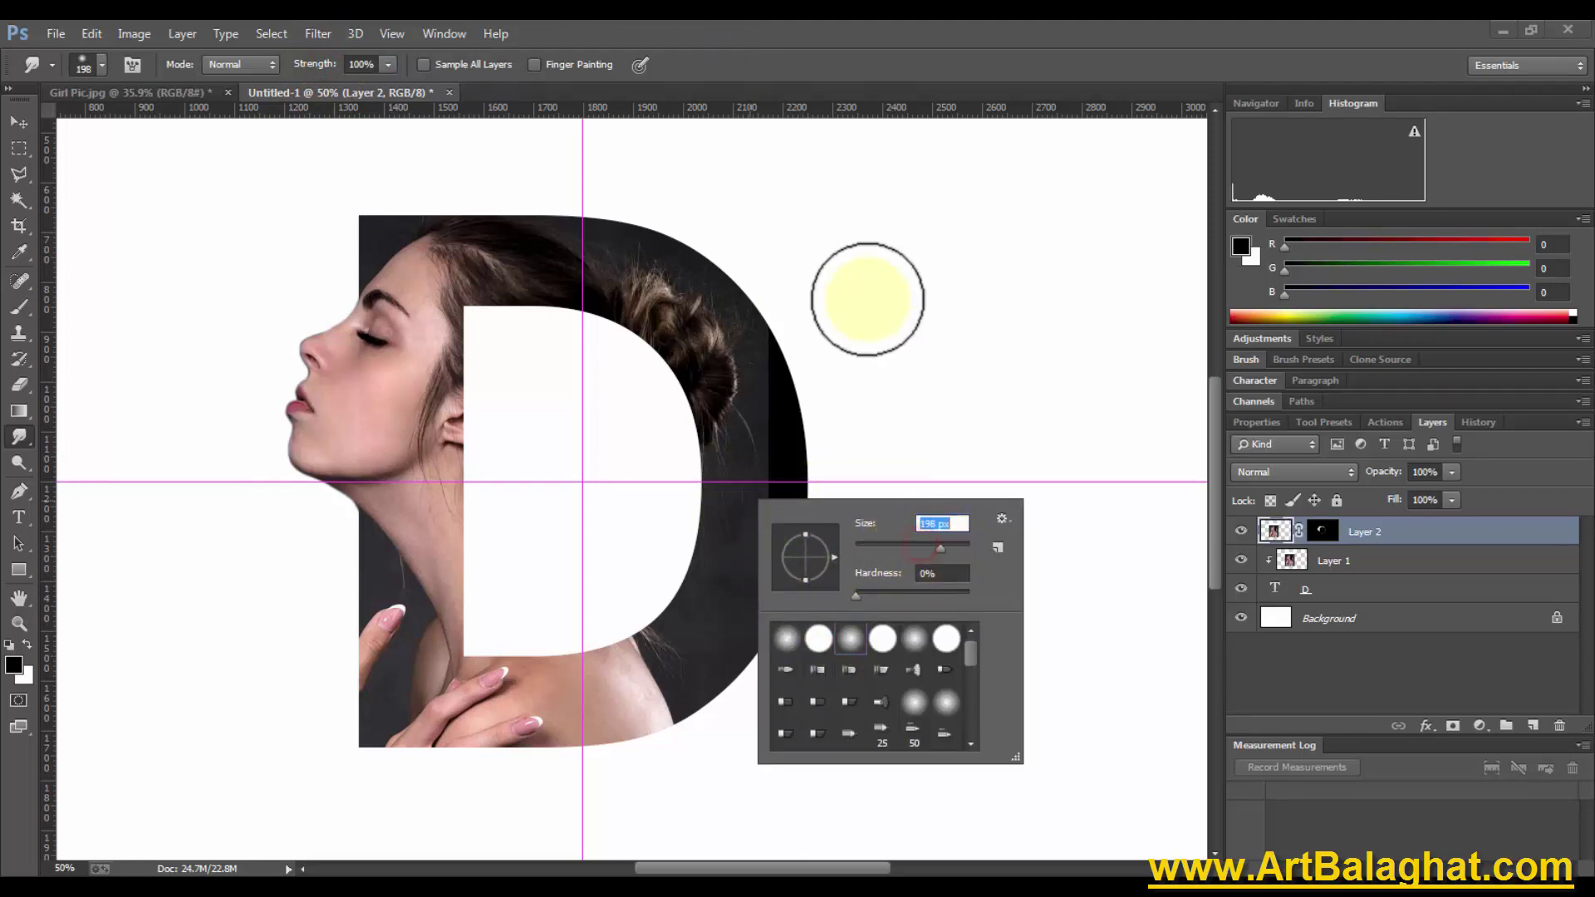
pyautogui.click(790, 642)
pyautogui.click(941, 558)
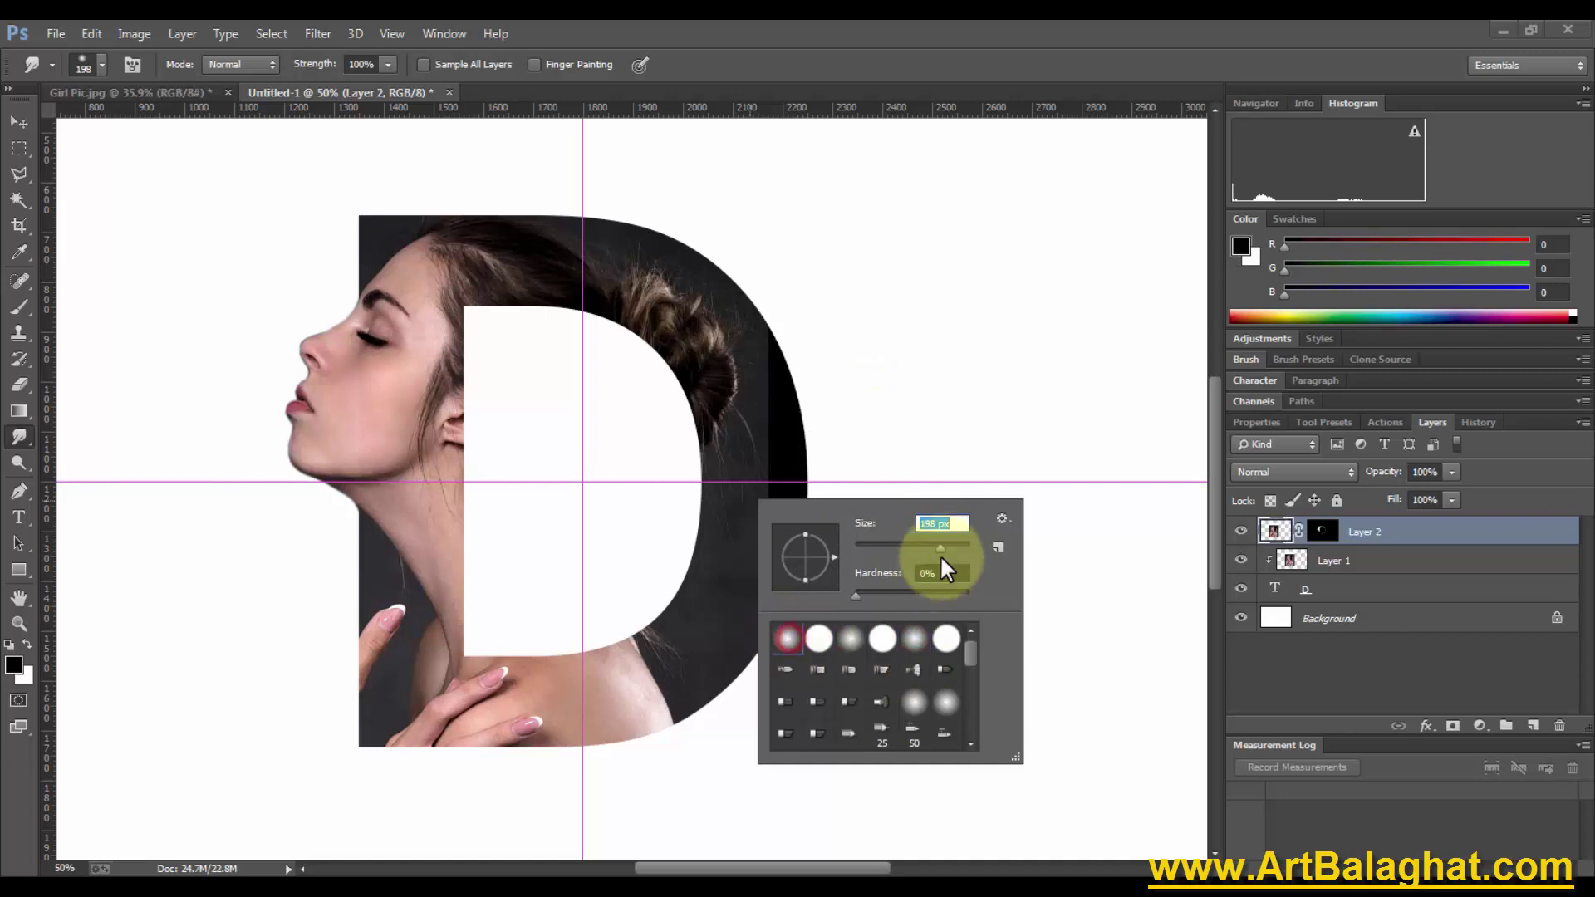
pyautogui.moveTo(939, 542); pyautogui.dragTo(930, 545)
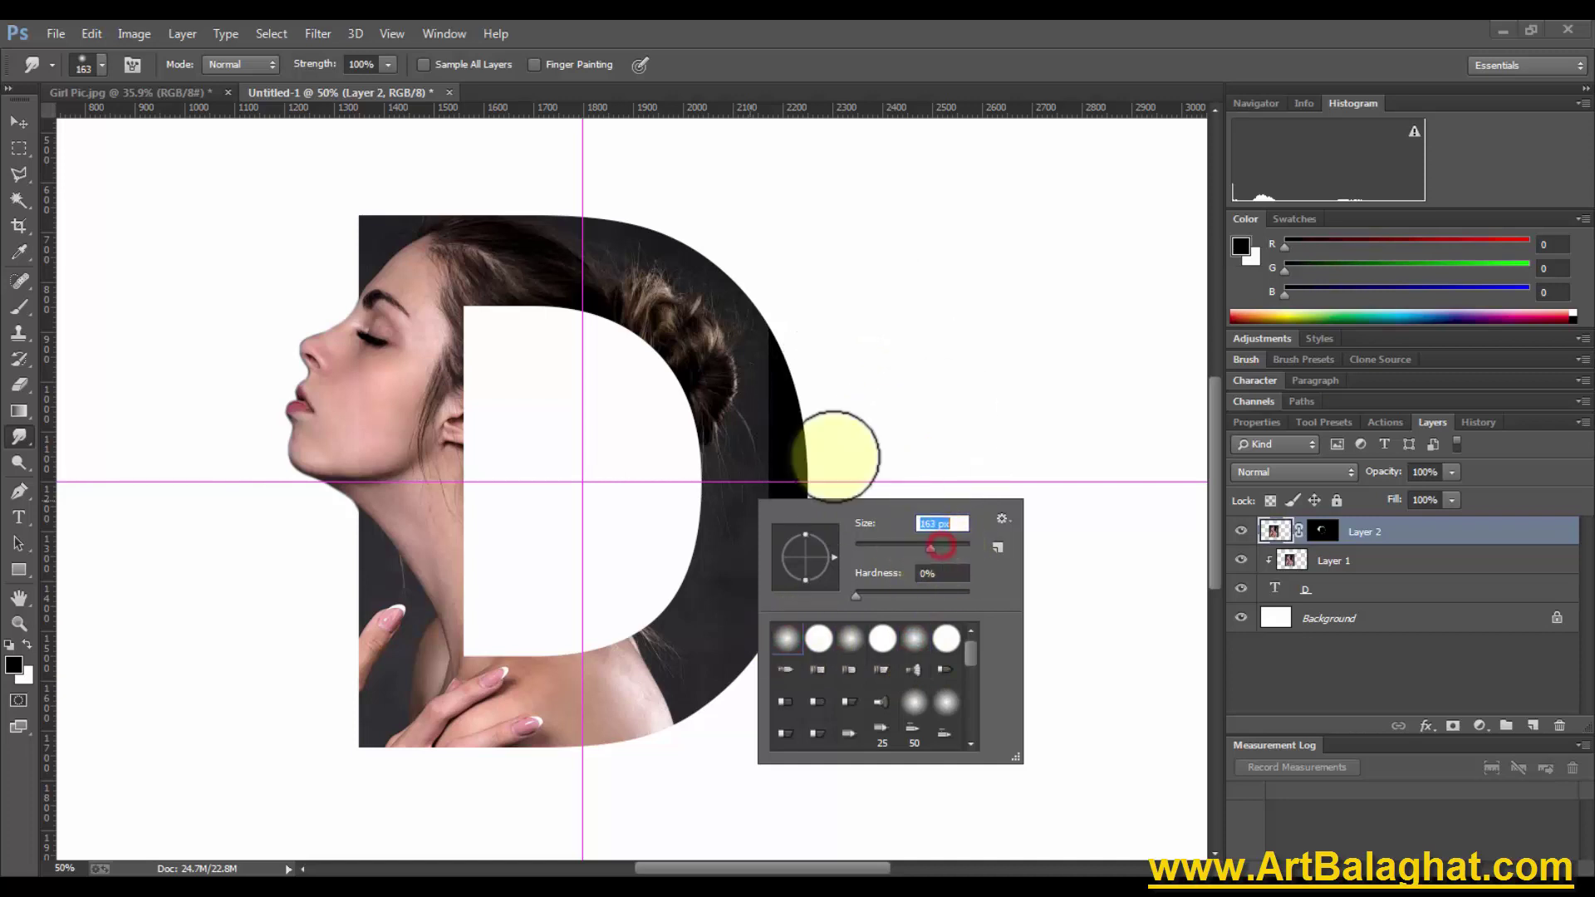
pyautogui.click(785, 471)
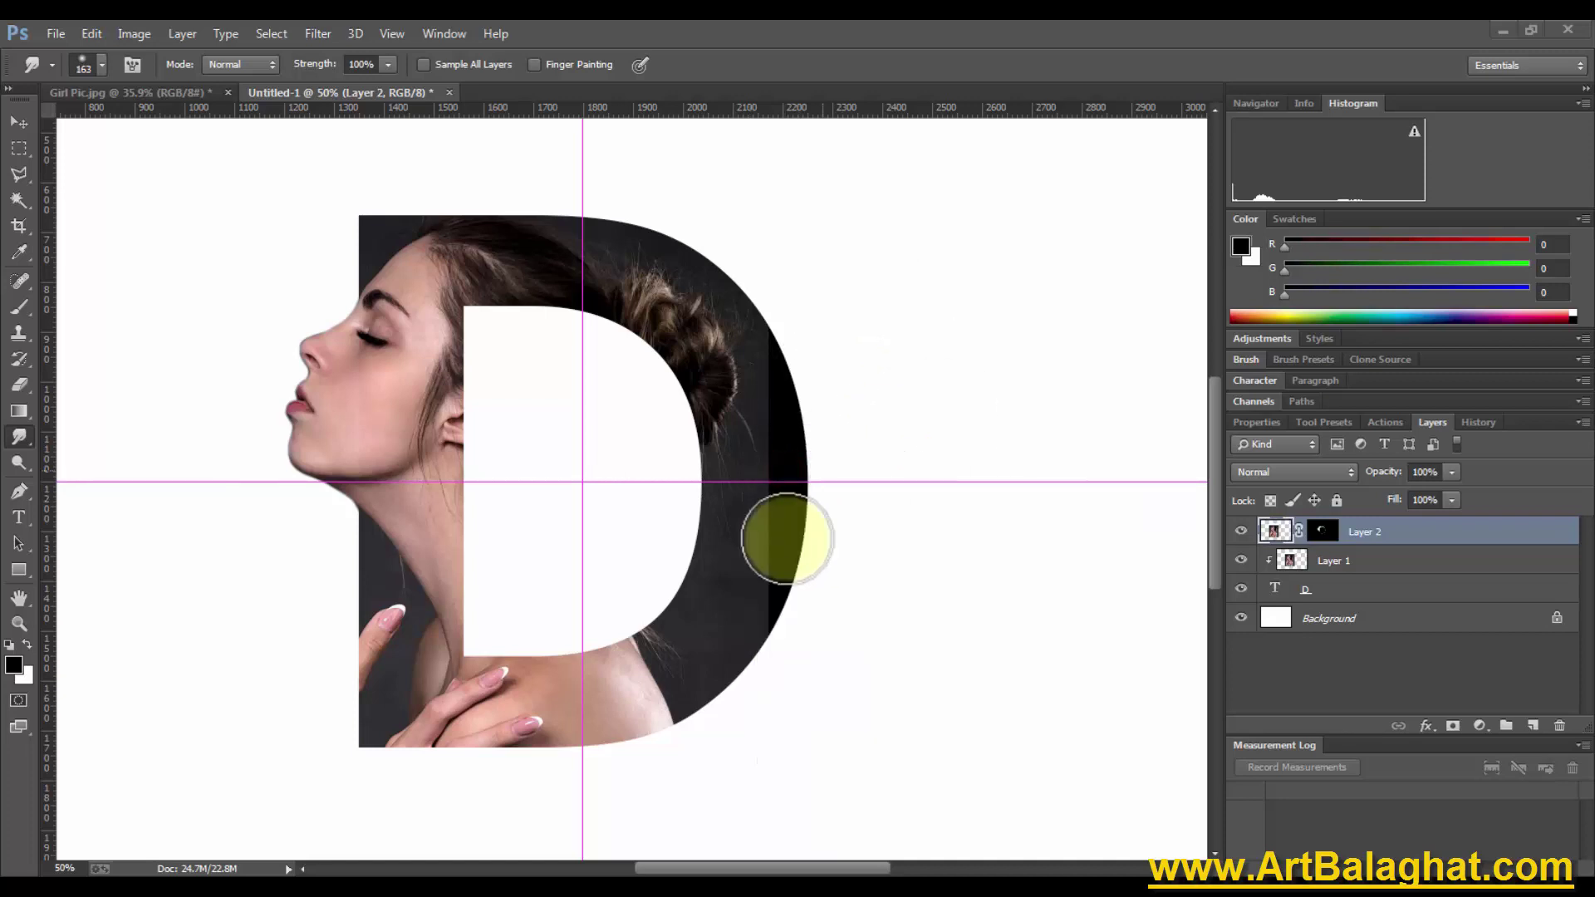
# Test a smudge on Layer 2's mask, undo it, and return to Layer 2's image
pyautogui.click(1322, 531)
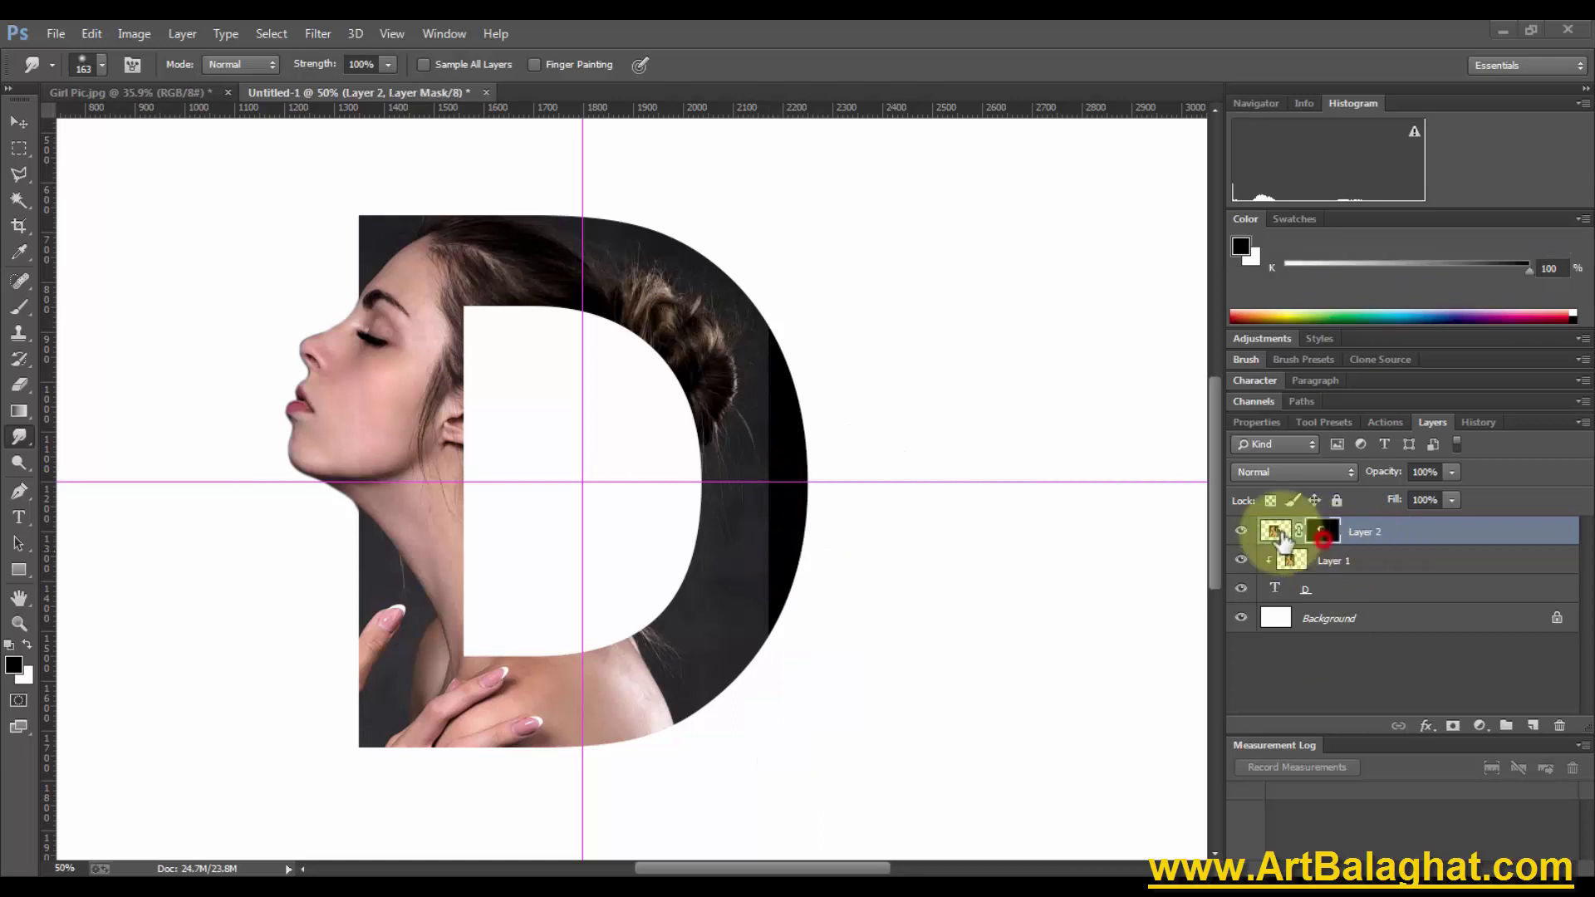
pyautogui.moveTo(821, 551); pyautogui.dragTo(832, 560)
pyautogui.hotkey('ctrl', 'z')
pyautogui.click(1275, 531)
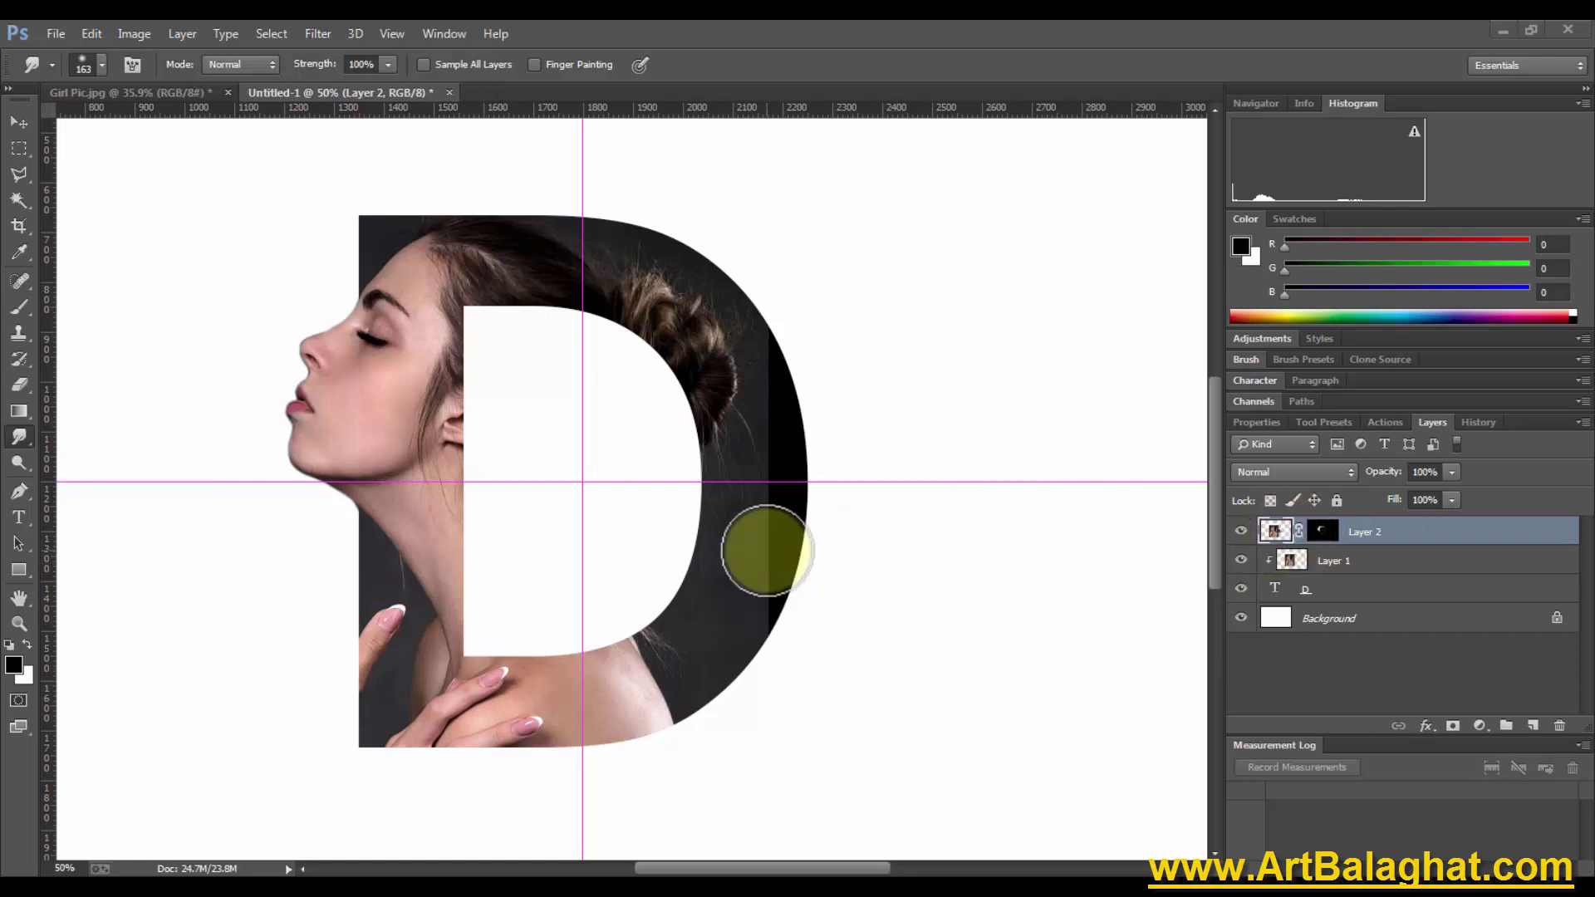
pyautogui.press('v')
pyautogui.moveTo(751, 547); pyautogui.dragTo(716, 563)
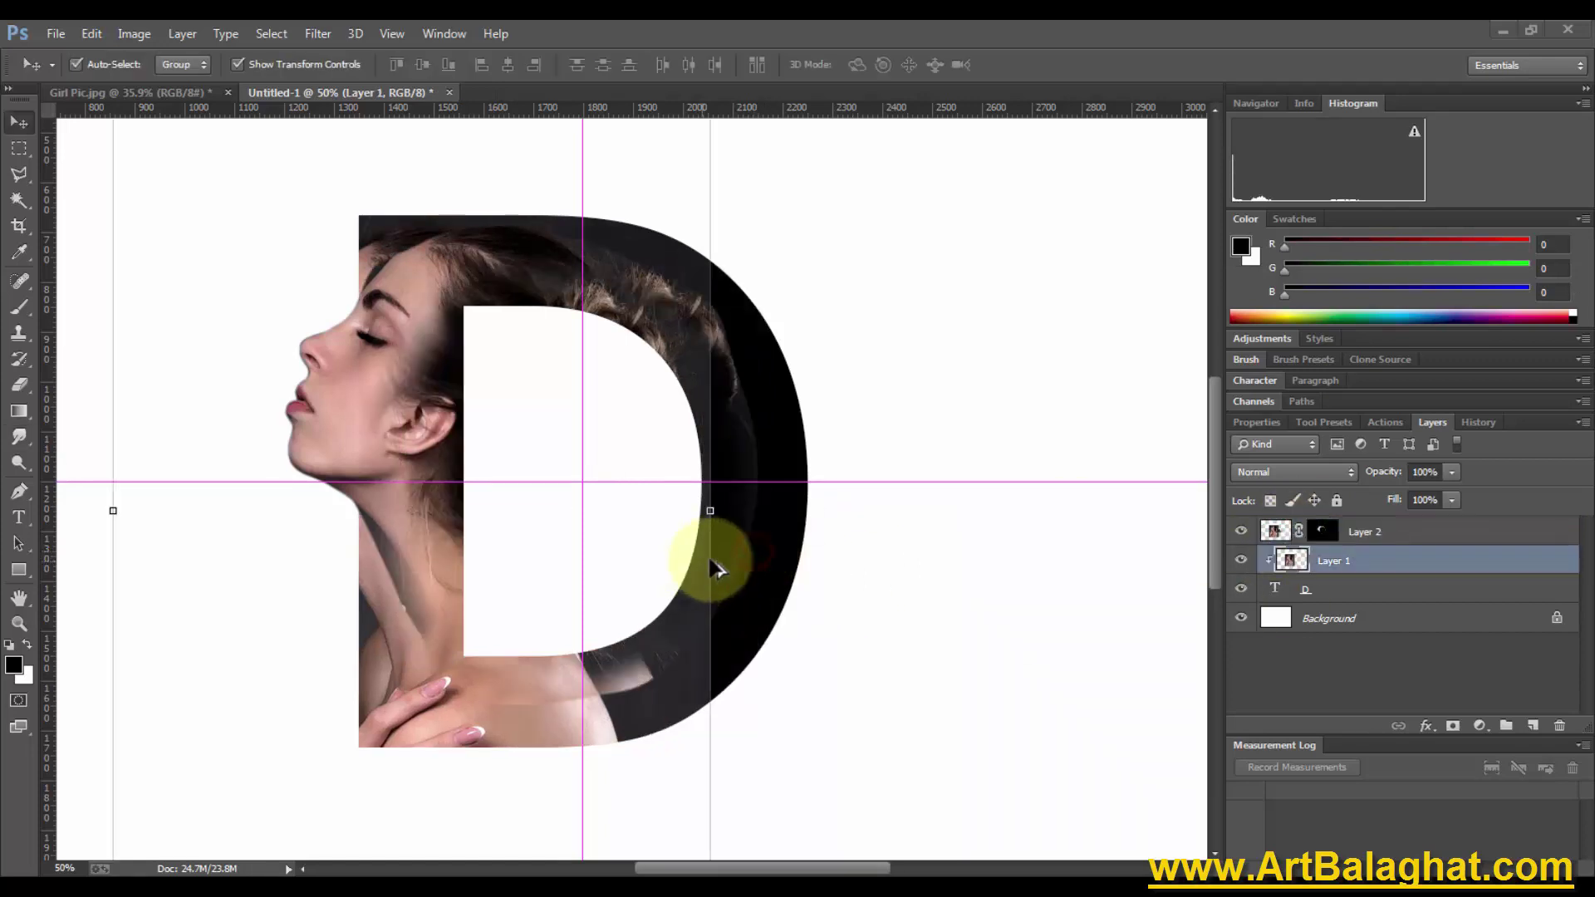
# Undo the accidental move and smudge away the black strip on the D's right edge on Layer 1
pyautogui.hotkey('ctrl', 'z')
pyautogui.click(1364, 559)
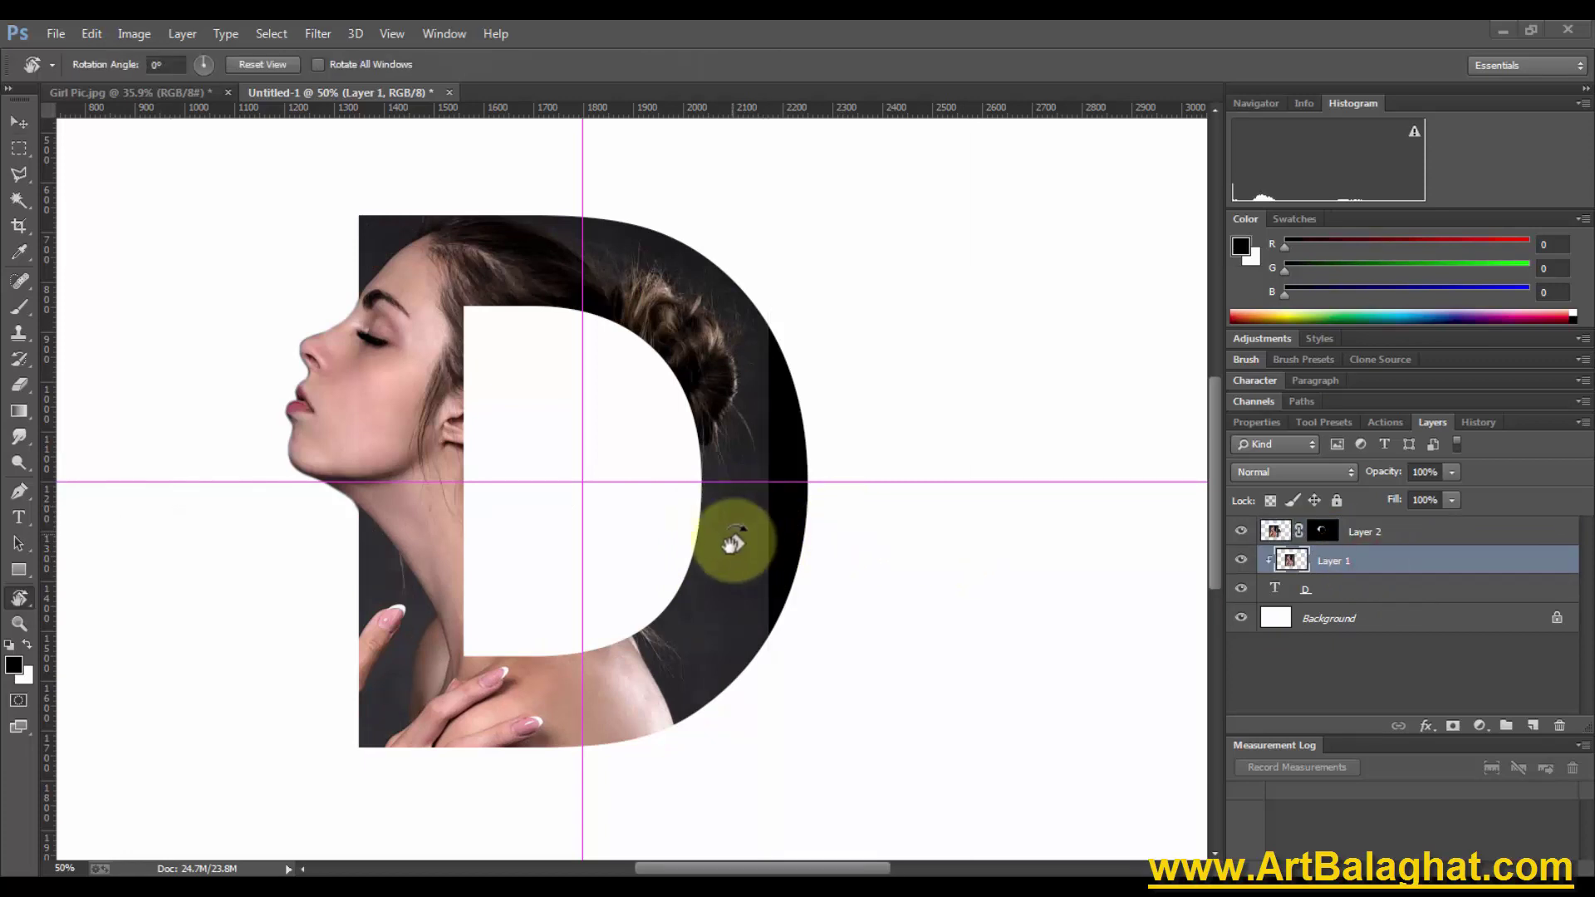
pyautogui.press('r')
pyautogui.click(19, 438)
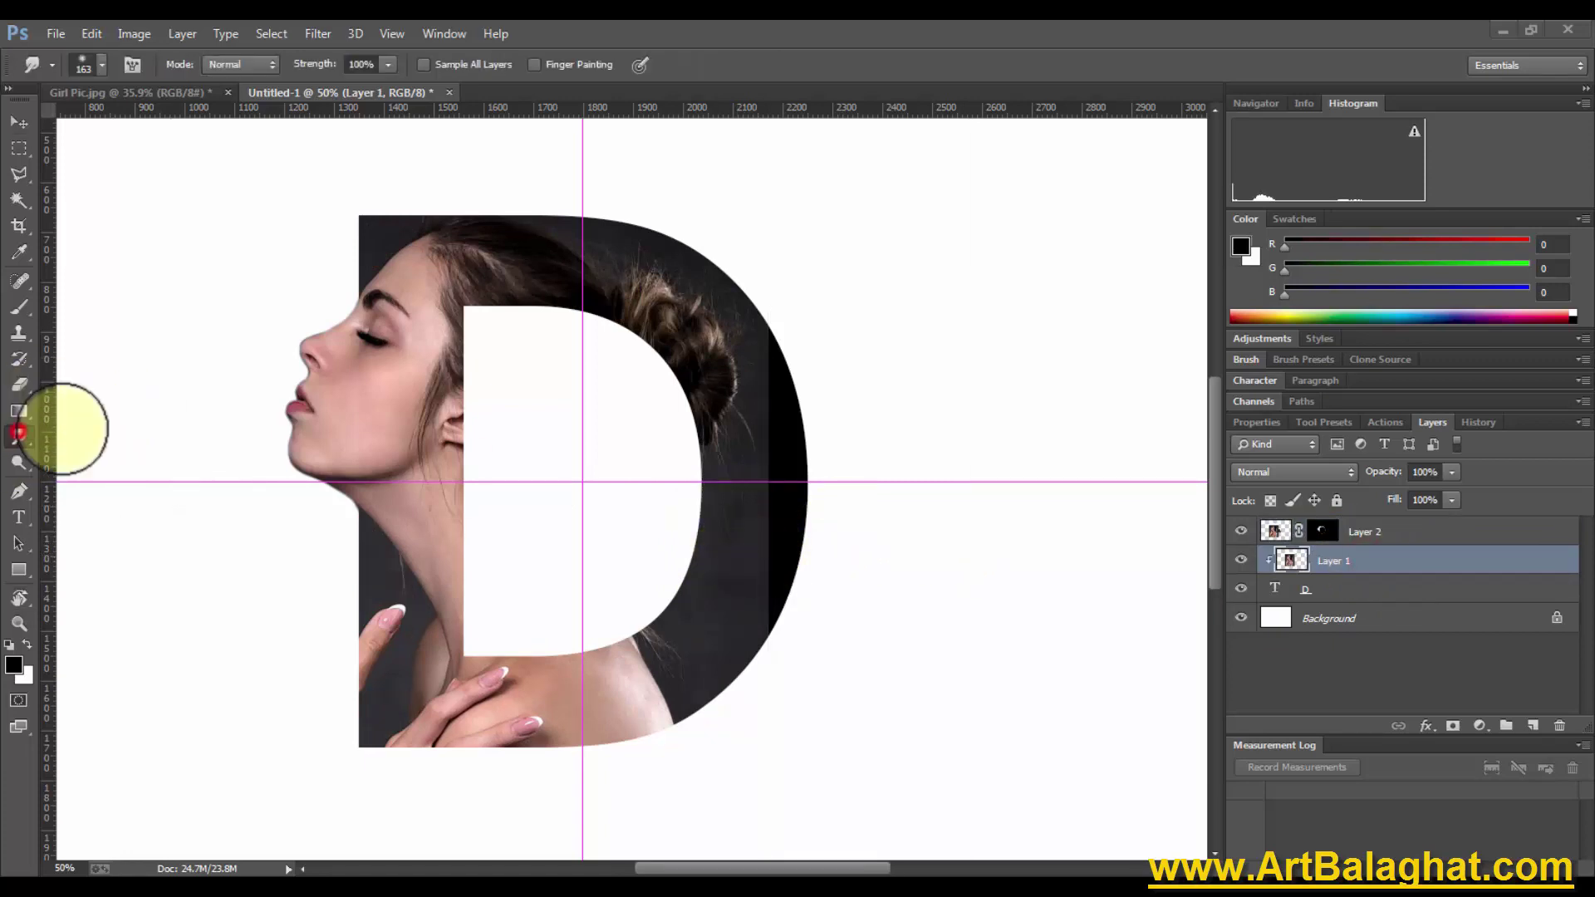
pyautogui.moveTo(761, 620); pyautogui.dragTo(788, 355)
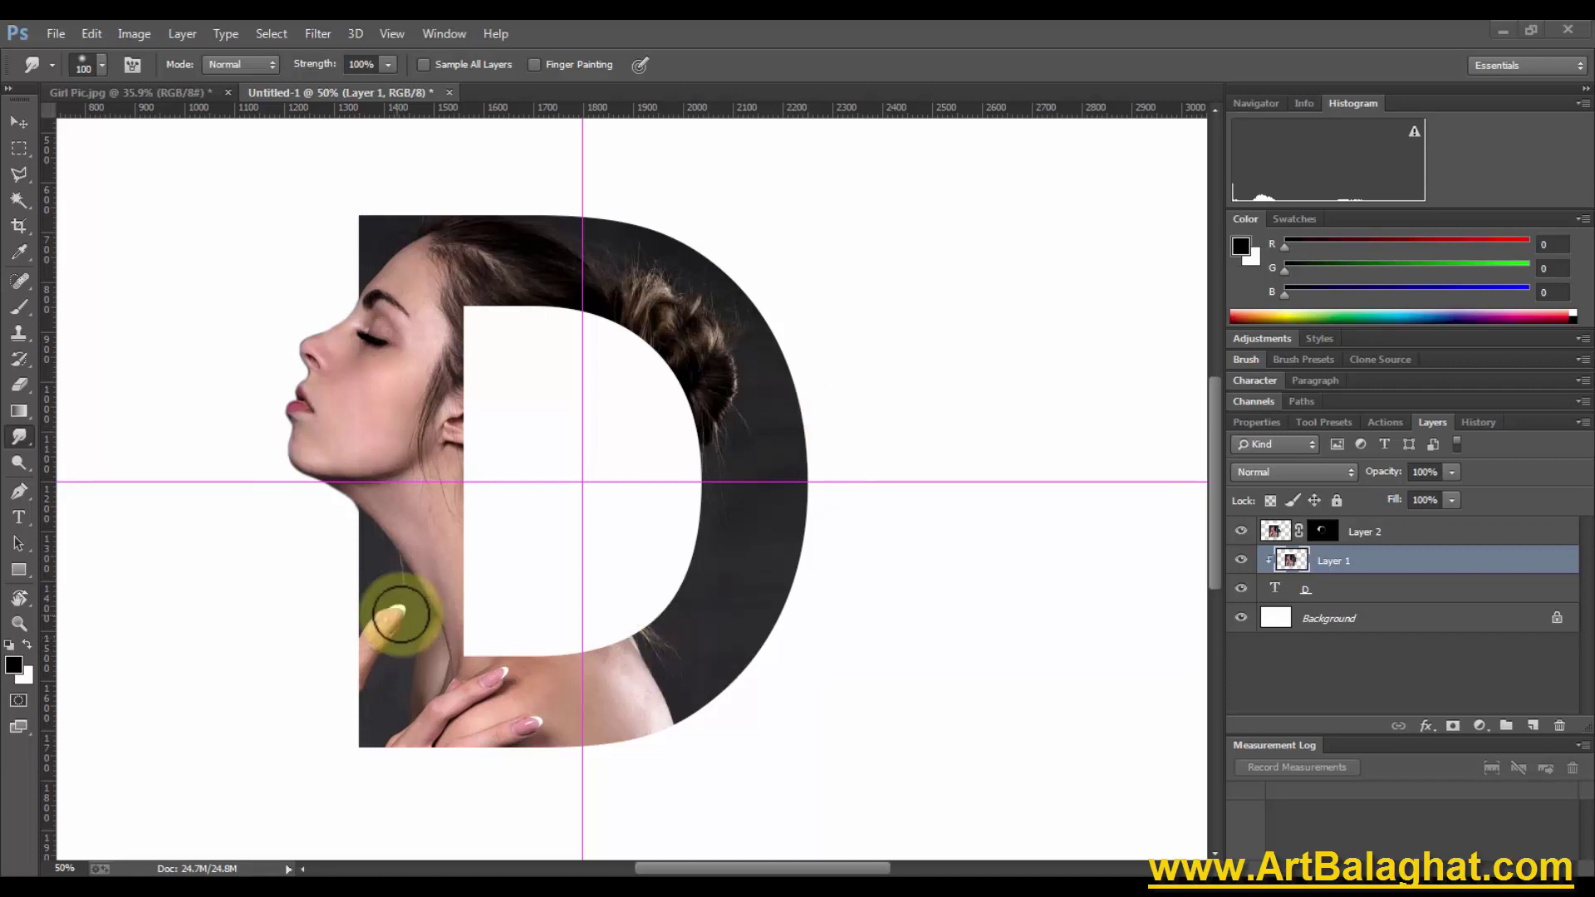
# Smudge the neck's dark edge and the stray fingertip into the background
pyautogui.moveTo(368, 634); pyautogui.dragTo(393, 606)
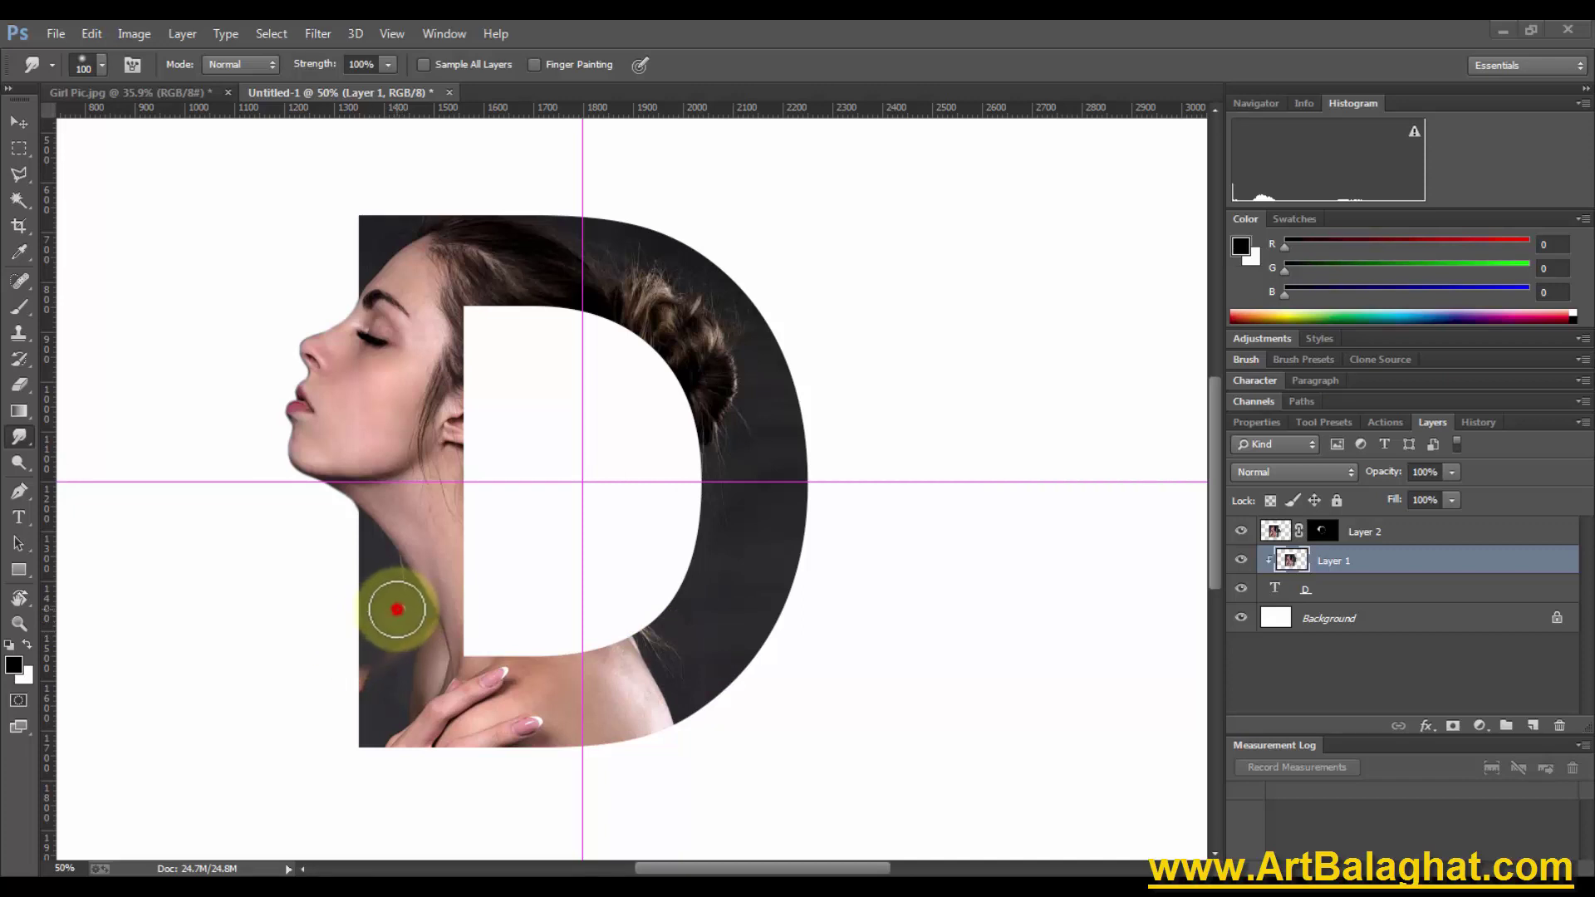
pyautogui.moveTo(362, 682); pyautogui.dragTo(391, 679)
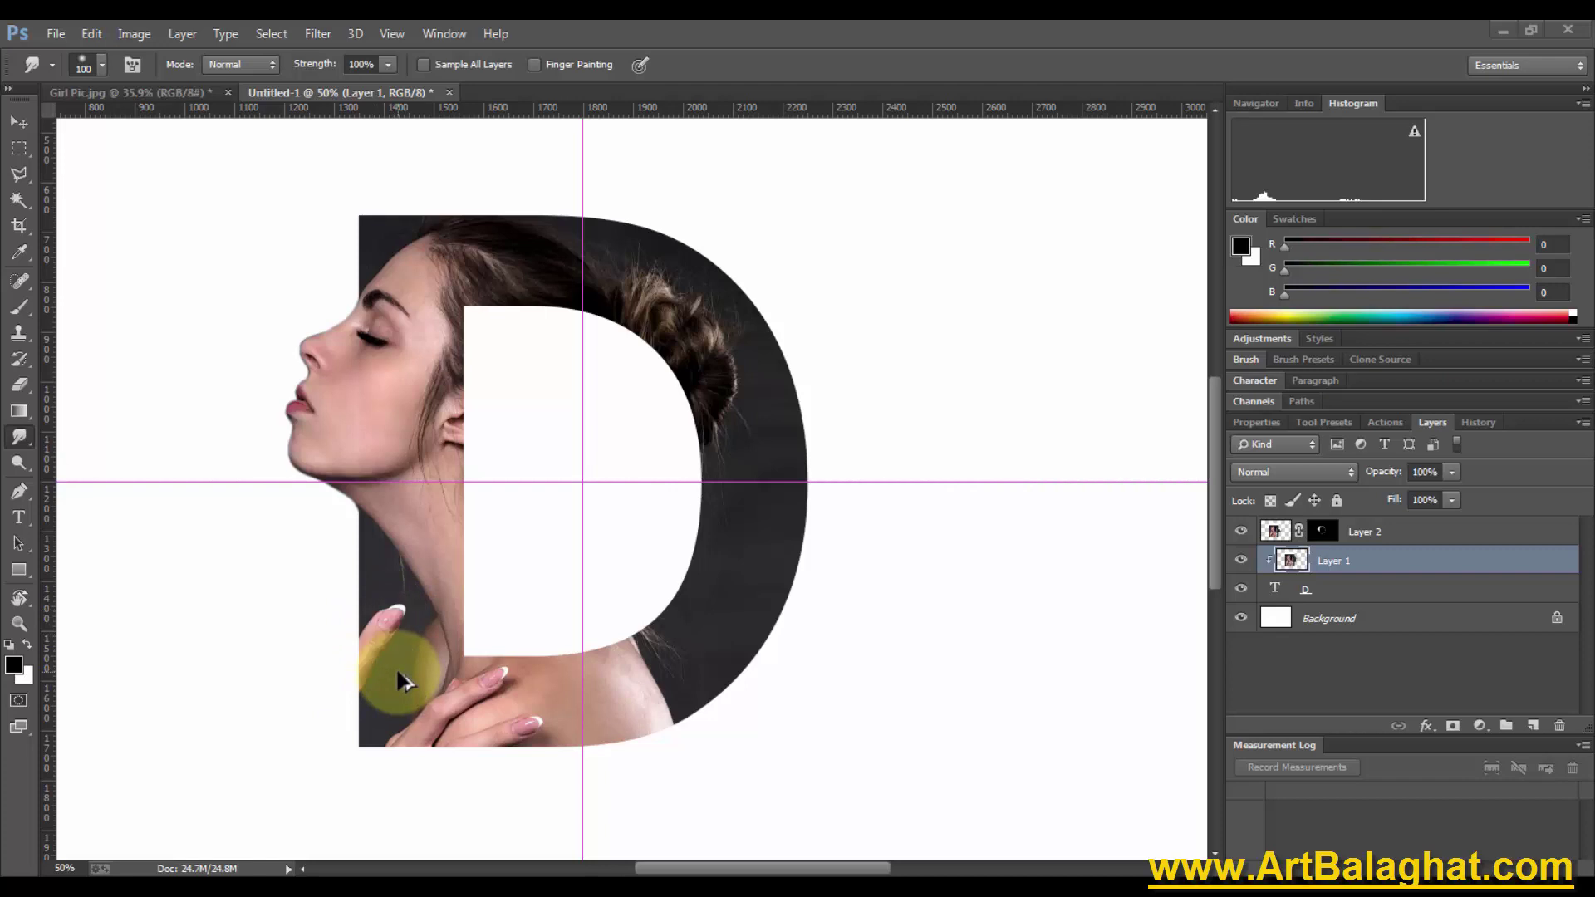
pyautogui.moveTo(319, 543); pyautogui.dragTo(431, 686)
pyautogui.scroll(-3, 502, 693)
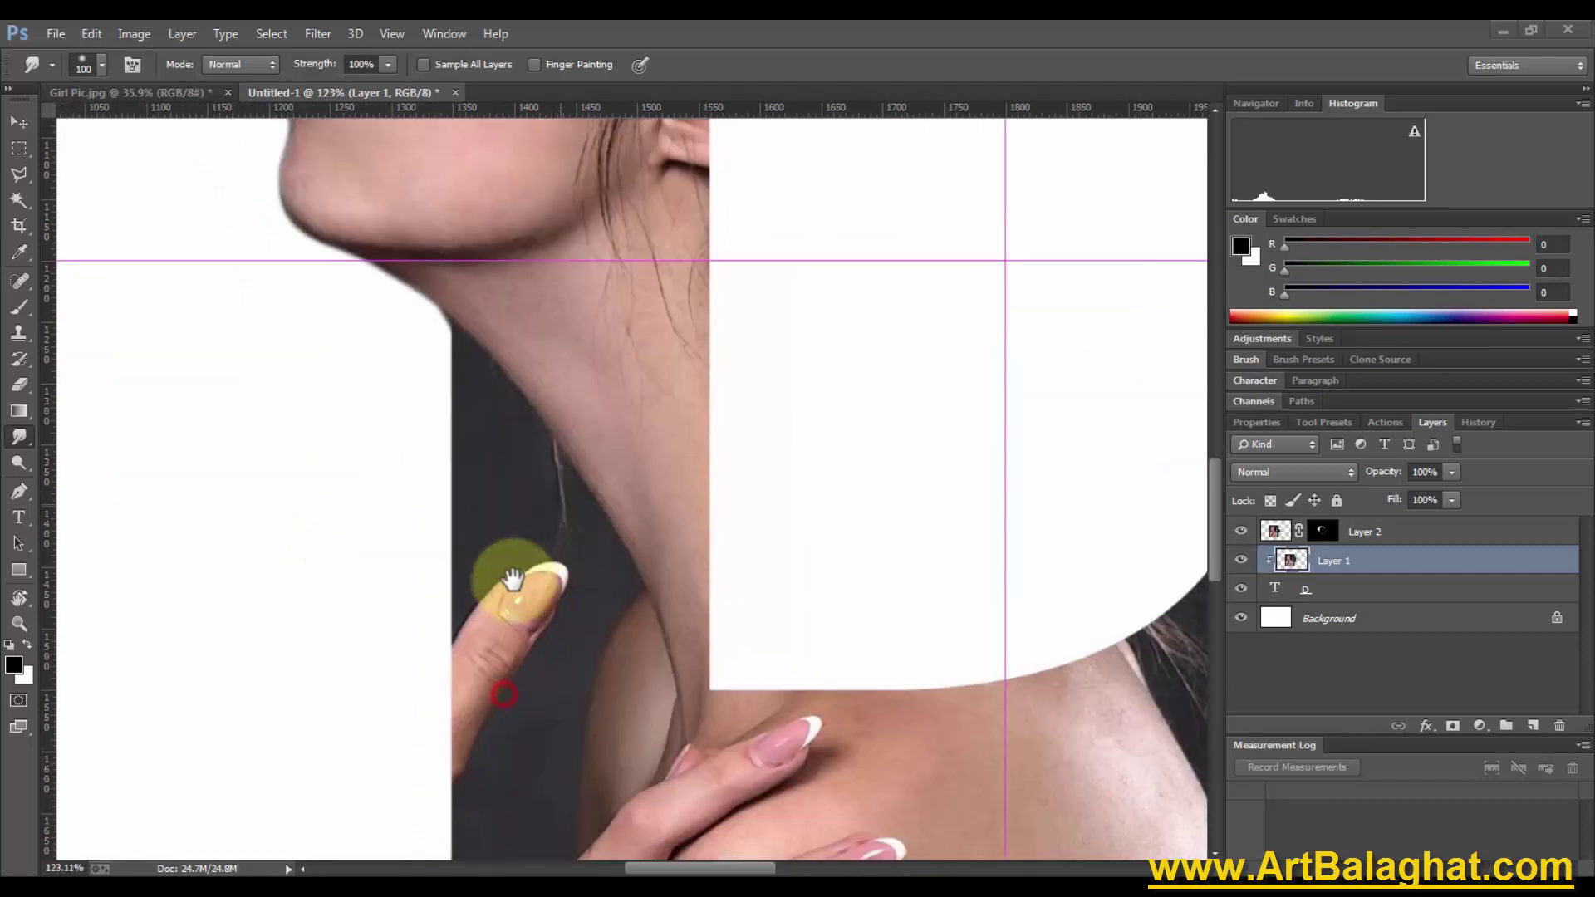
pyautogui.scroll(-3, 516, 570)
pyautogui.moveTo(507, 568)
pyautogui.mouseDown()
pyautogui.moveTo(527, 510)
pyautogui.moveTo(509, 498)
pyautogui.moveTo(542, 467)
pyautogui.moveTo(503, 453)
pyautogui.mouseUp()
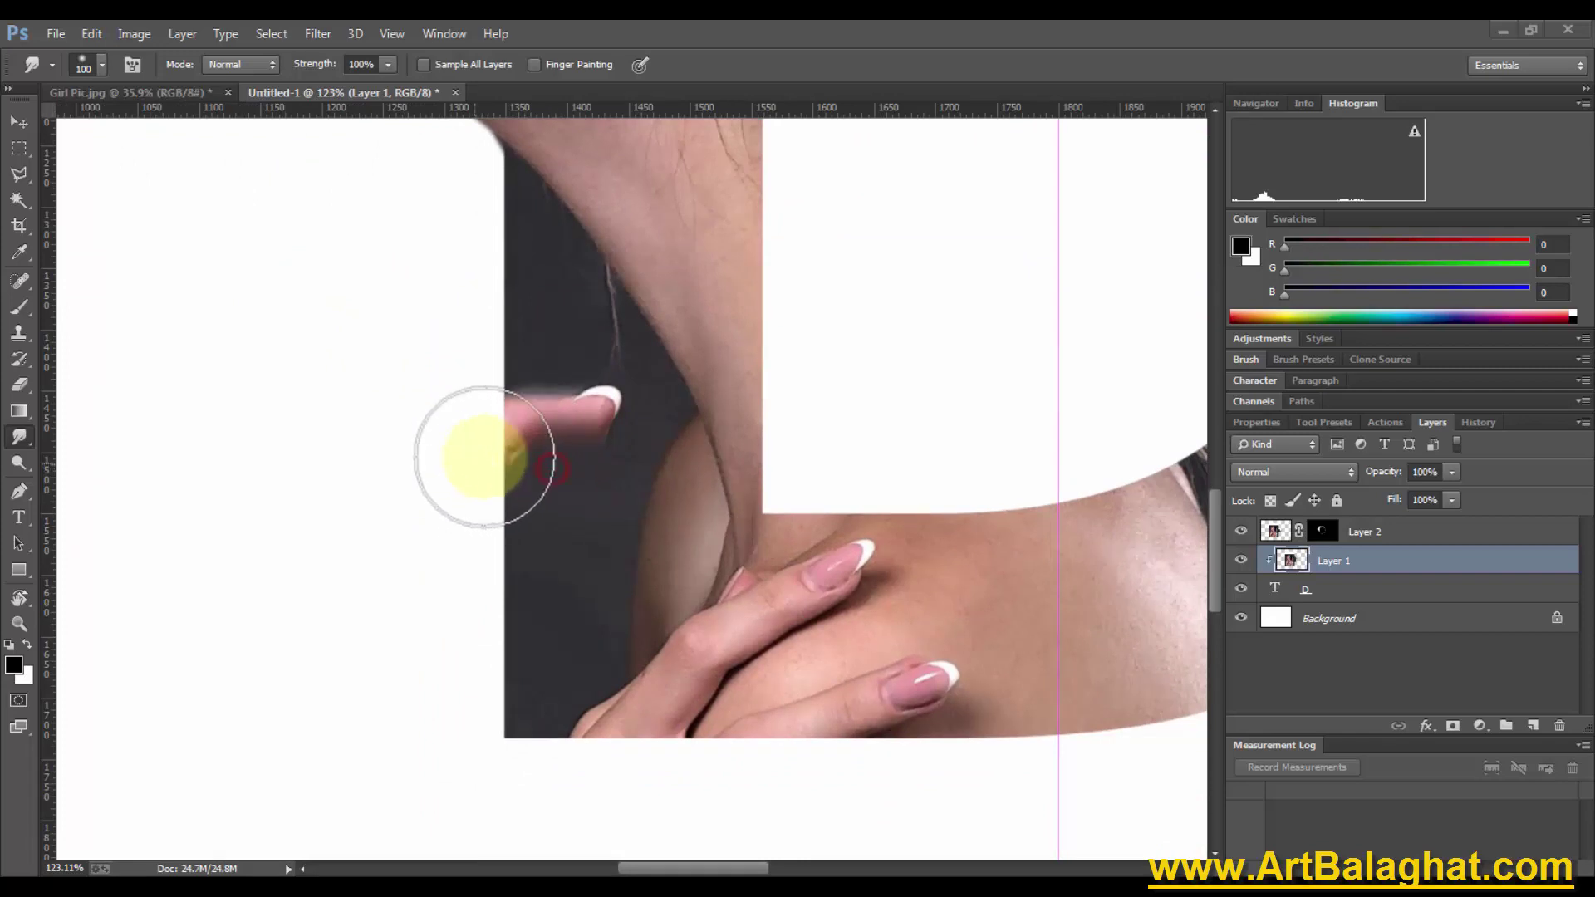
pyautogui.moveTo(570, 410)
pyautogui.mouseDown()
pyautogui.moveTo(503, 427)
pyautogui.moveTo(581, 403)
pyautogui.moveTo(551, 432)
pyautogui.mouseUp()
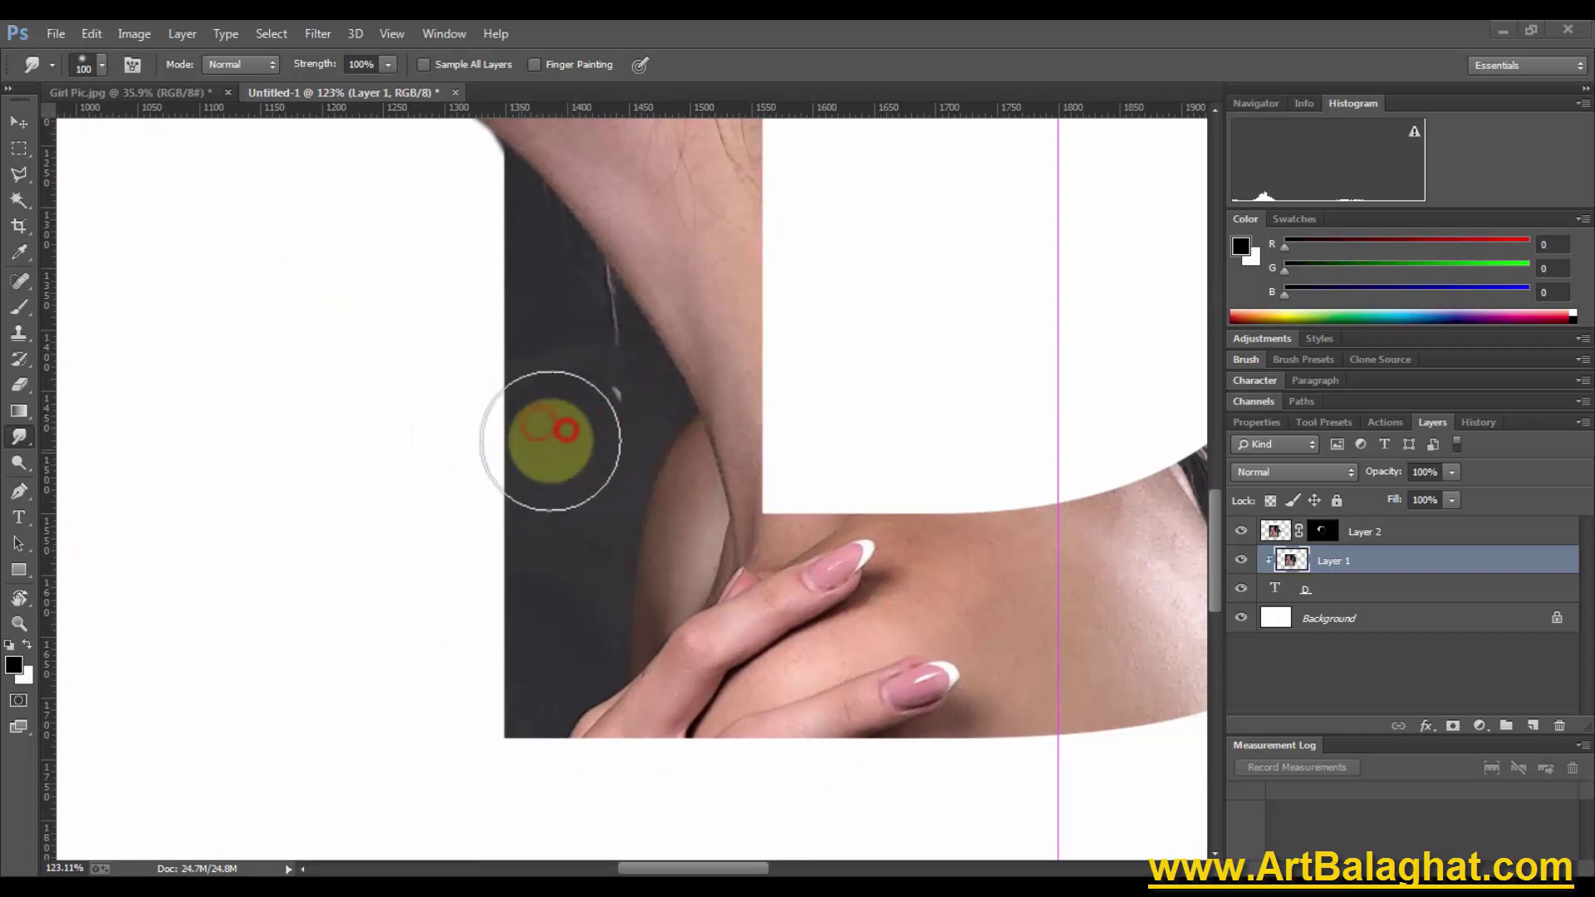
# Shrink the brush to 50, select Layer 2 and fit the image on screen
pyautogui.press('[')
pyautogui.press('[')
pyautogui.press('[')
pyautogui.press('[')
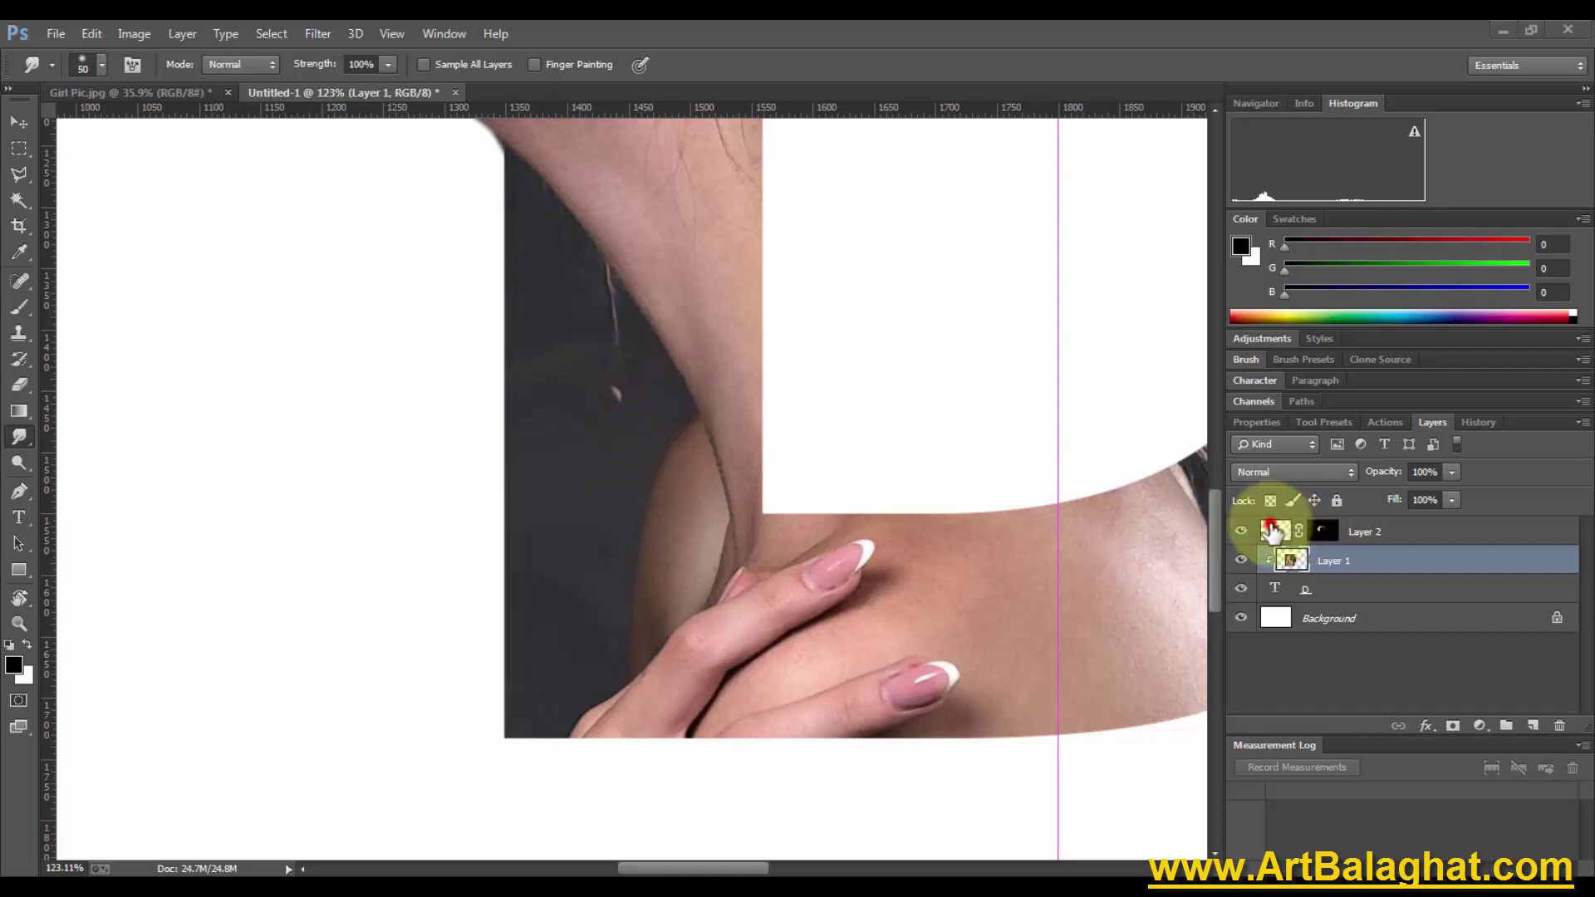
pyautogui.click(1275, 532)
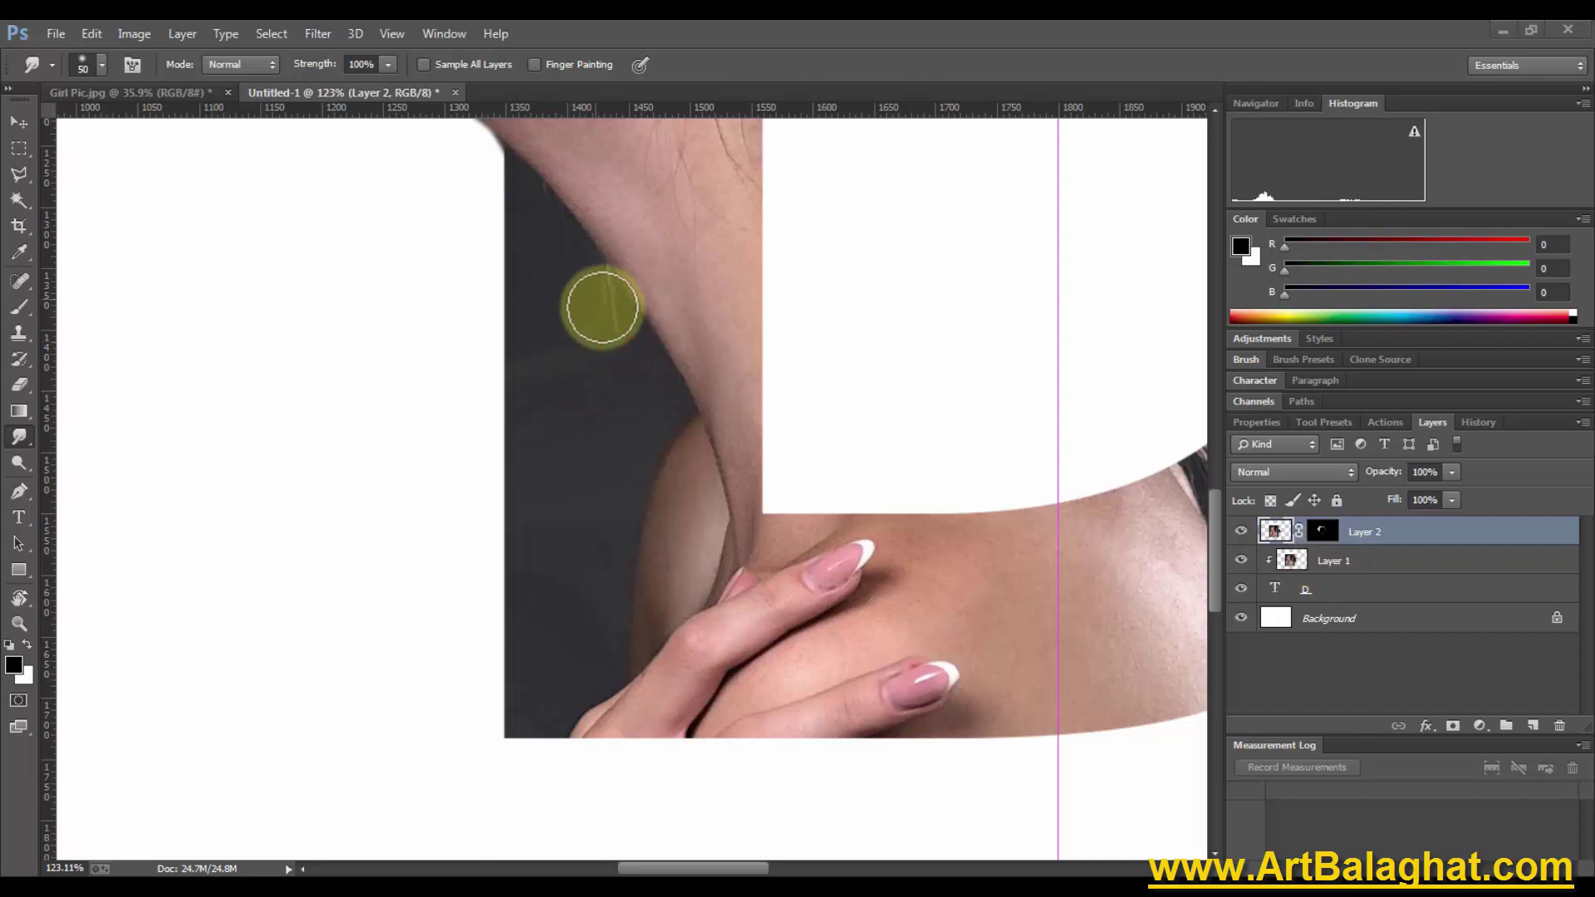
pyautogui.rightClick(665, 352)
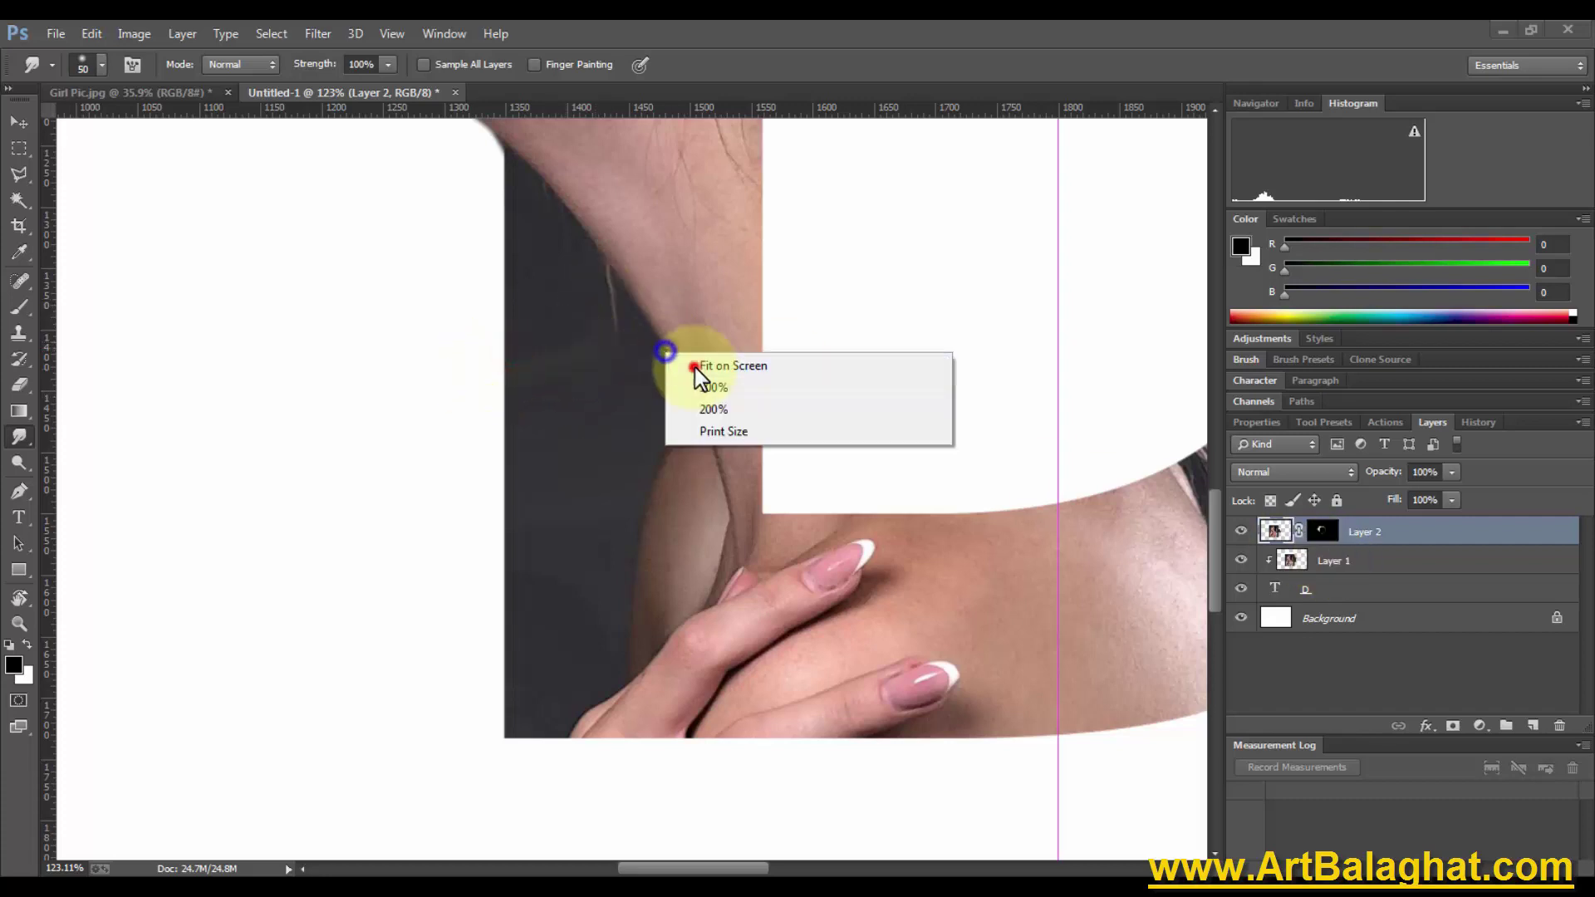
pyautogui.click(696, 365)
pyautogui.click(18, 122)
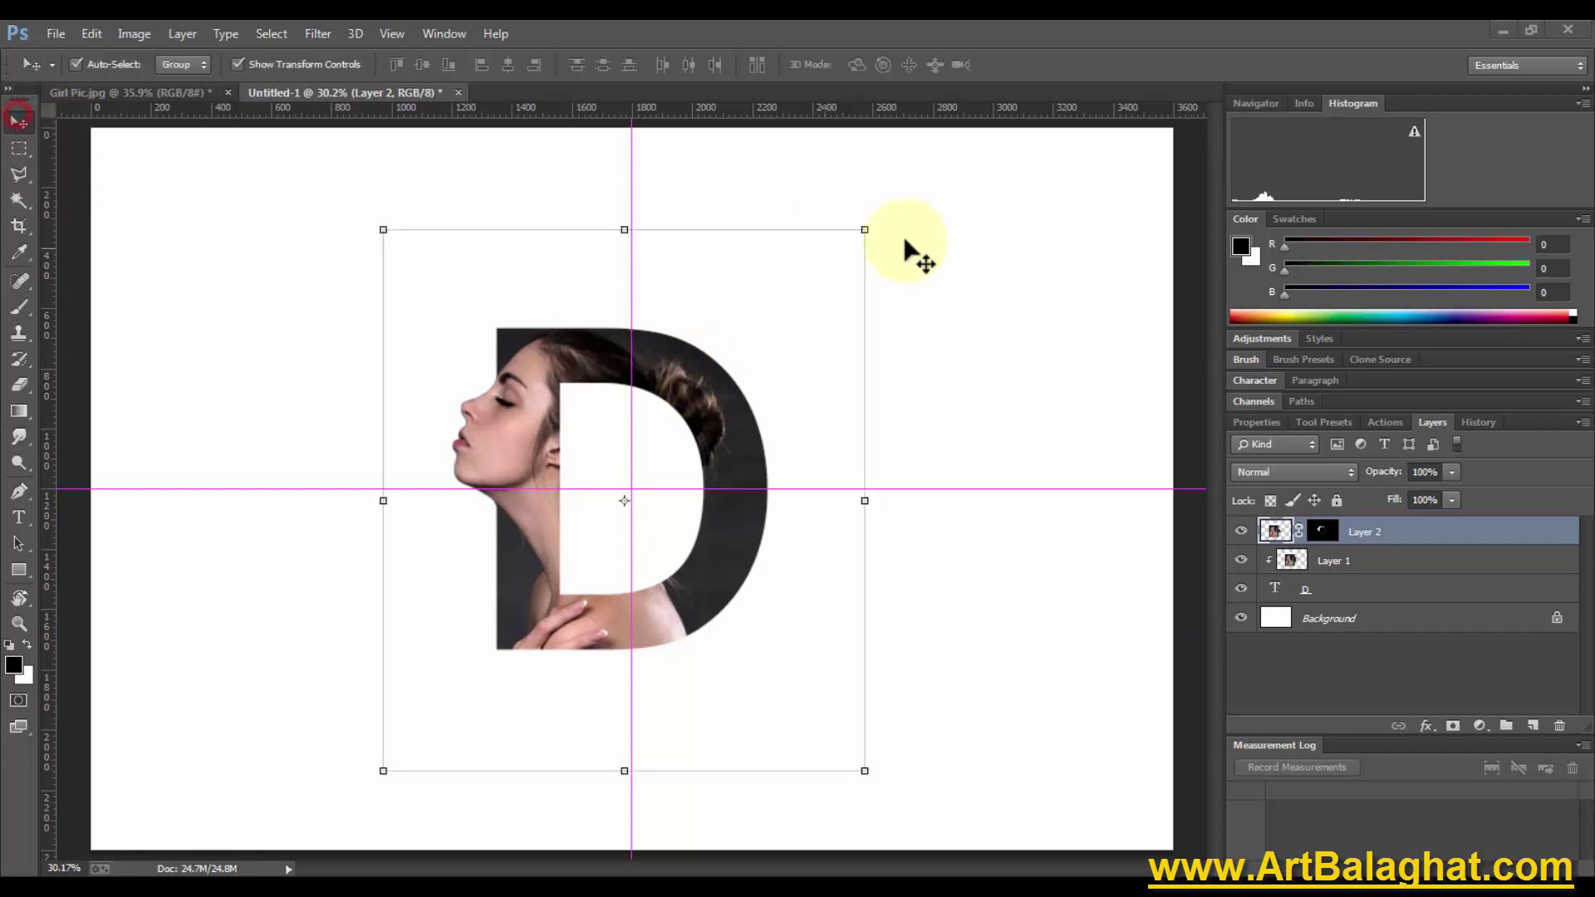
# Zoom in on the face and eyebrow, then Ctrl-click Layer 2's mask to load it as a selection
pyautogui.click(1000, 236)
pyautogui.click(550, 444)
pyautogui.moveTo(458, 317)
pyautogui.mouseDown()
pyautogui.moveTo(571, 430)
pyautogui.moveTo(559, 421)
pyautogui.mouseUp()
pyautogui.moveTo(570, 489)
pyautogui.mouseDown()
pyautogui.moveTo(636, 606)
pyautogui.moveTo(619, 611)
pyautogui.moveTo(596, 530)
pyautogui.mouseUp()
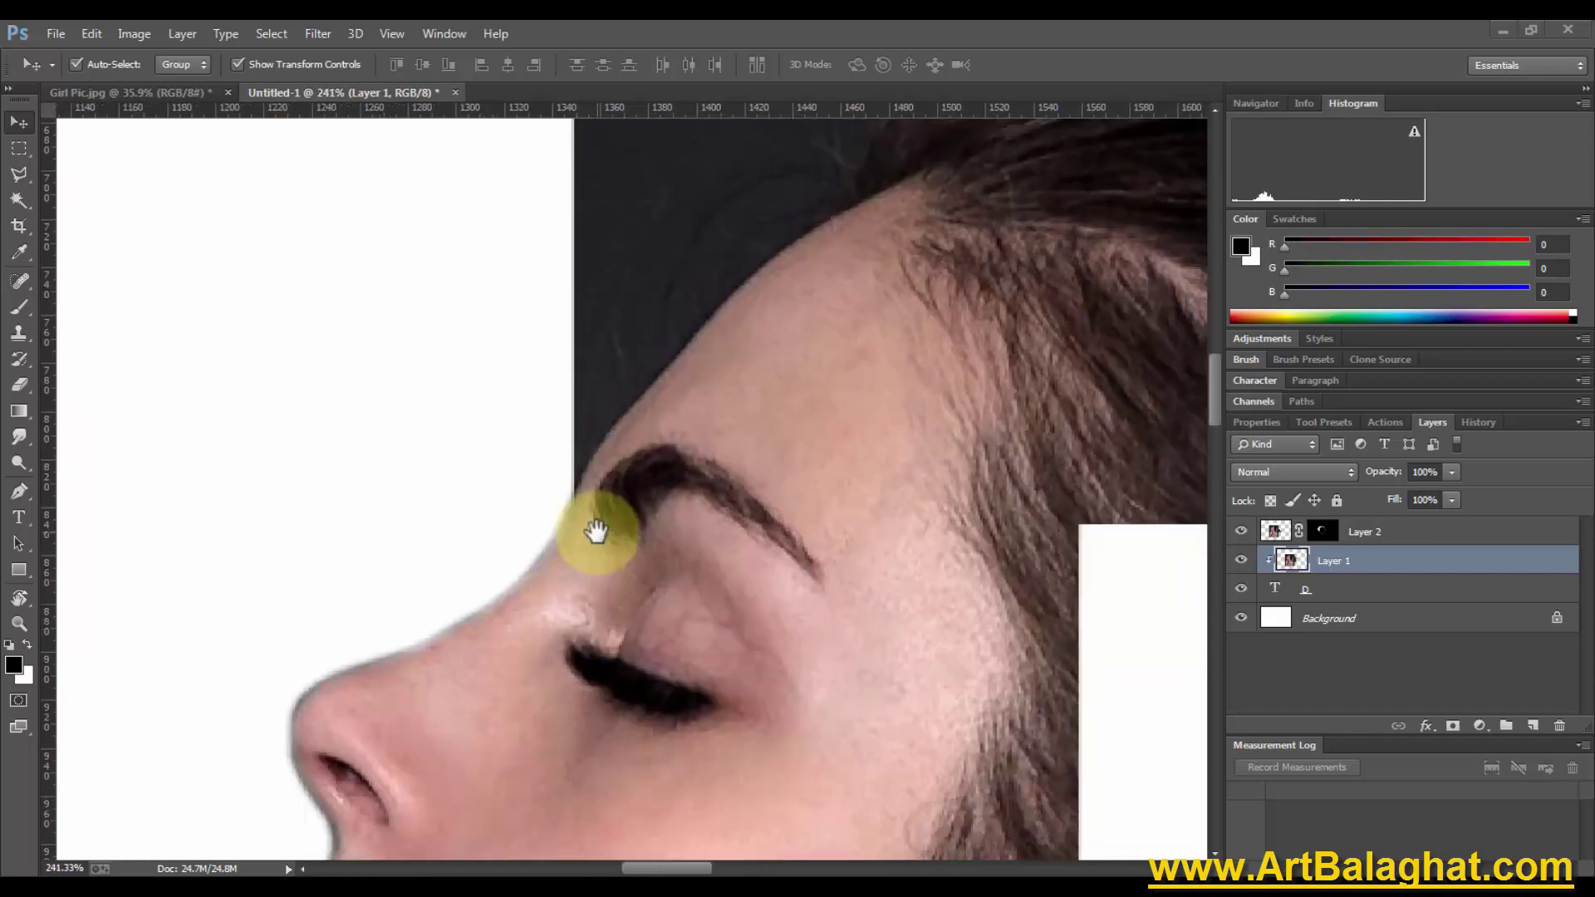
pyautogui.click(1321, 536)
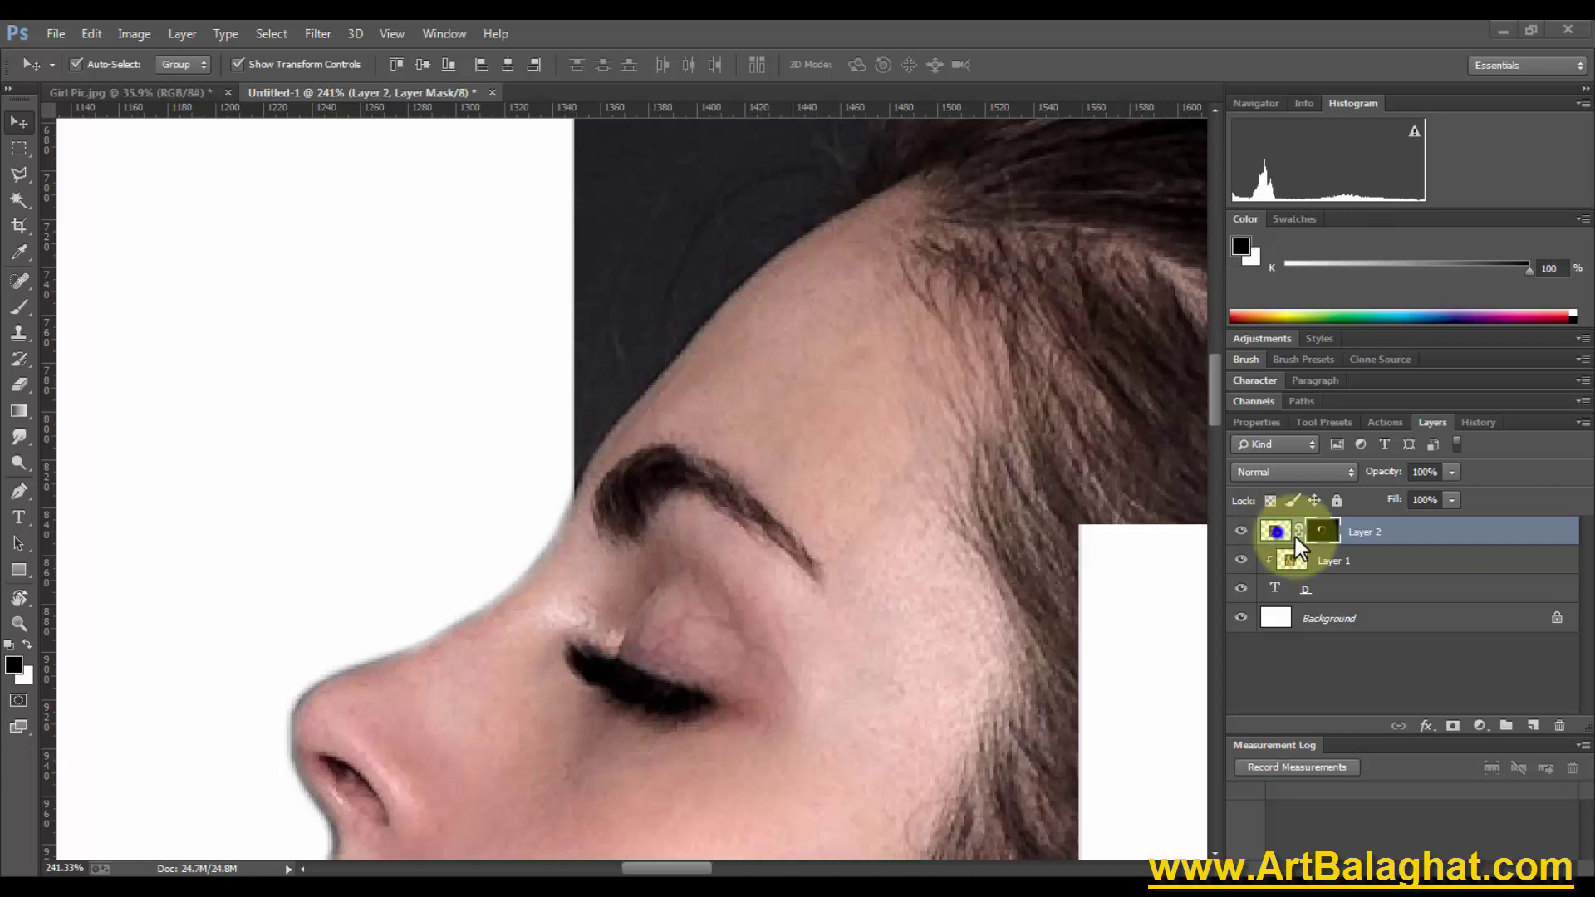
pyautogui.scroll(-5, 636, 382)
pyautogui.keyDown('ctrl'); pyautogui.click(1323, 531); pyautogui.keyUp('ctrl')
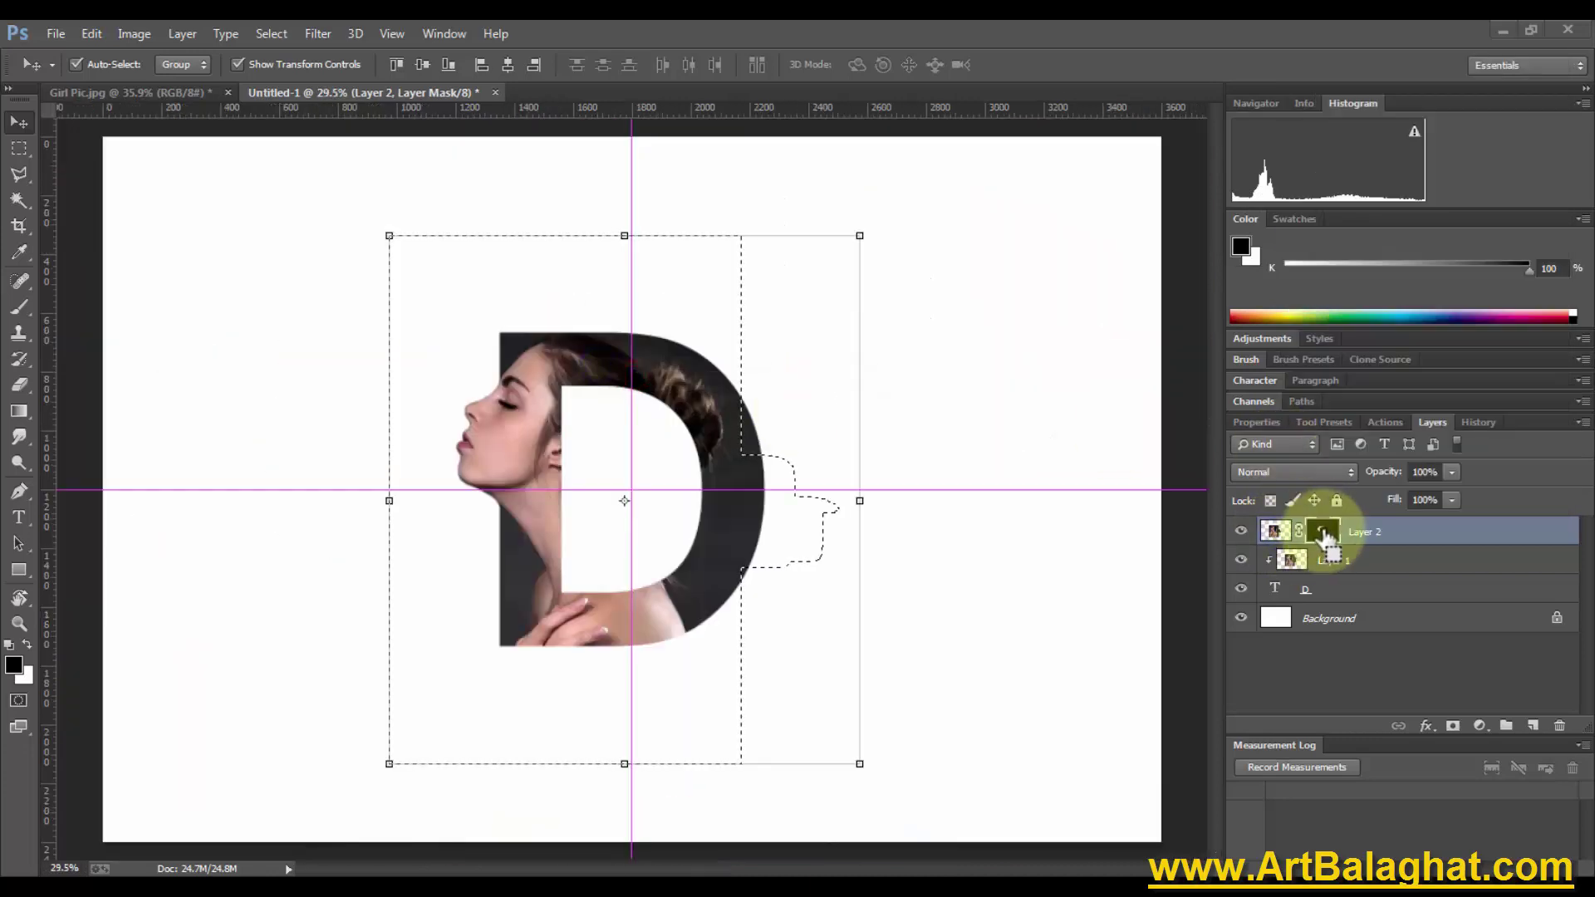
# Target Layer 2's image and zoom in on the eye and nose, then back out to the whole D
pyautogui.moveTo(415, 345); pyautogui.dragTo(498, 445)
pyautogui.moveTo(1109, 490); pyautogui.dragTo(765, 544)
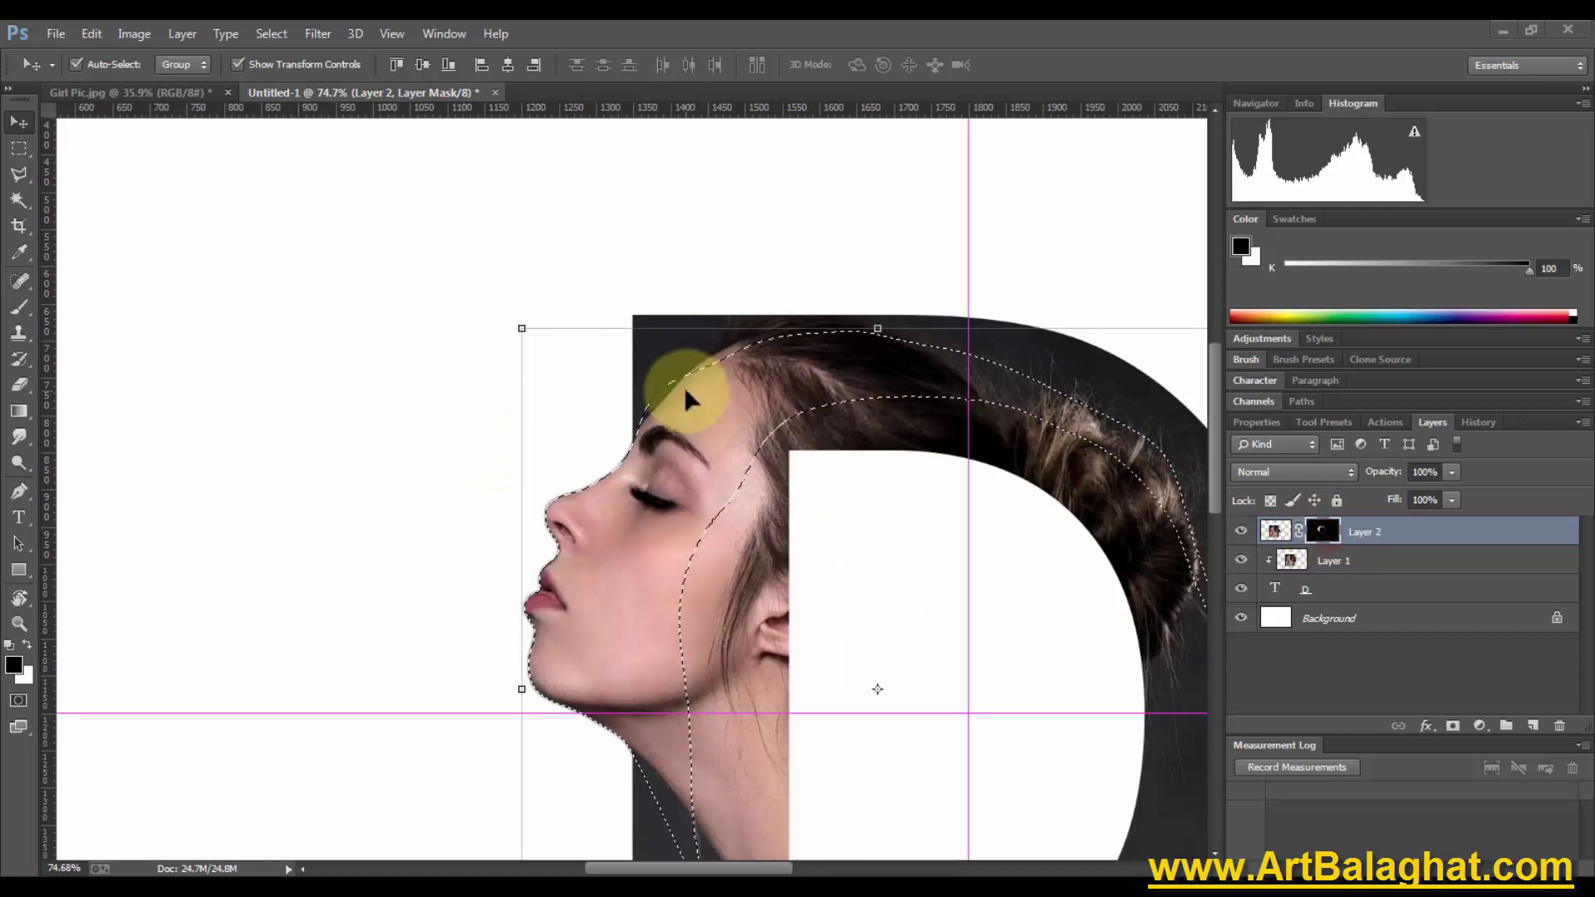
pyautogui.click(1285, 530)
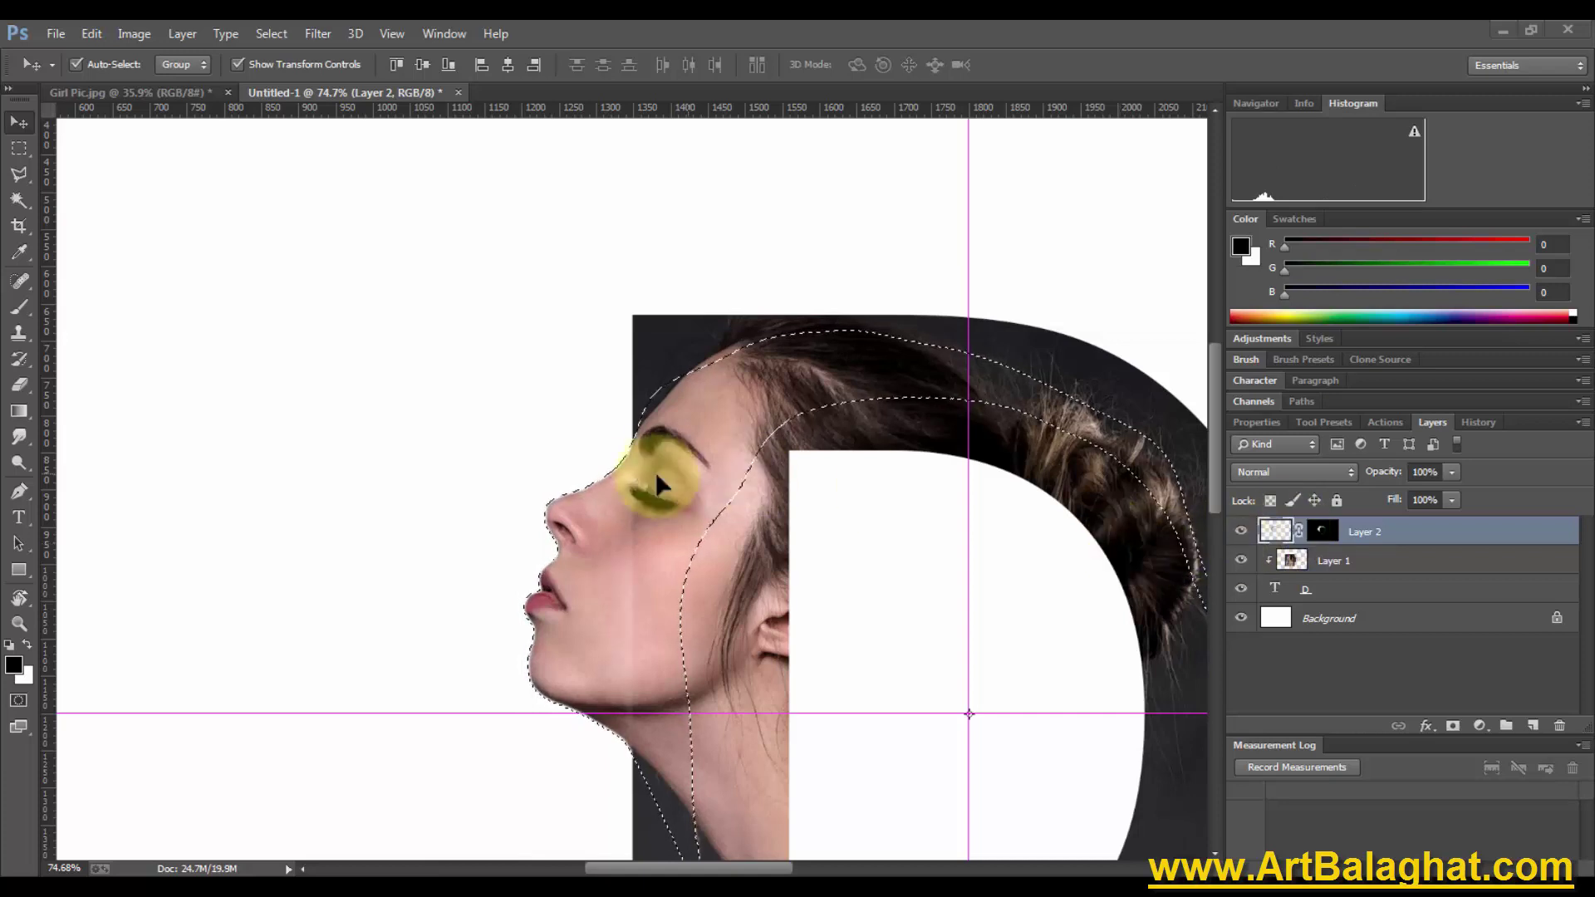
pyautogui.moveTo(590, 449); pyautogui.dragTo(849, 503)
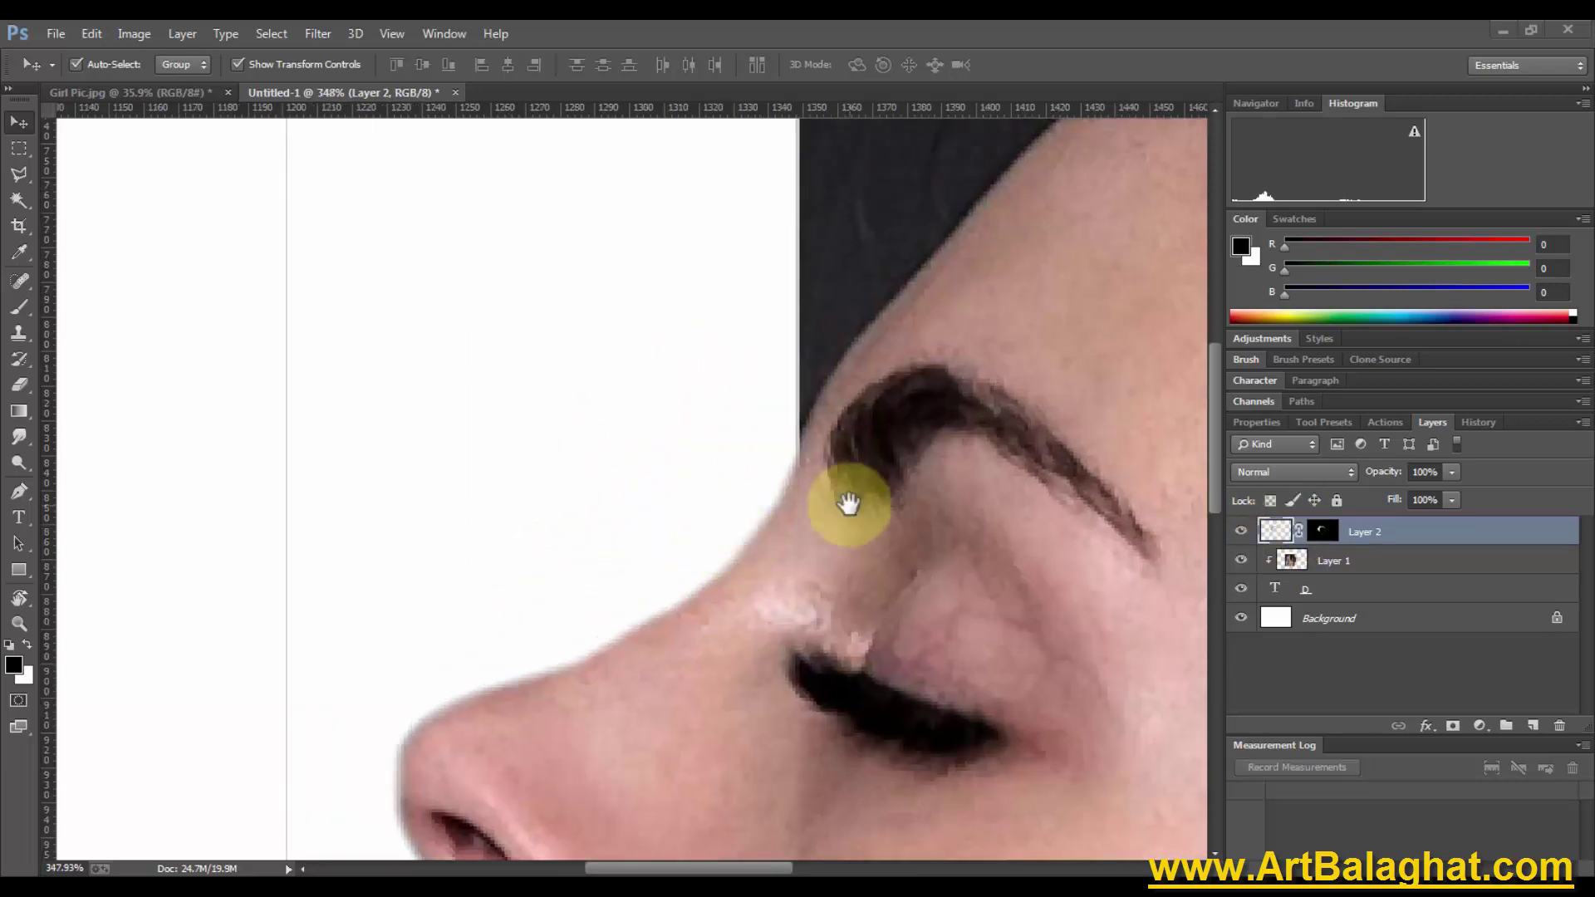
pyautogui.moveTo(954, 598); pyautogui.dragTo(804, 534)
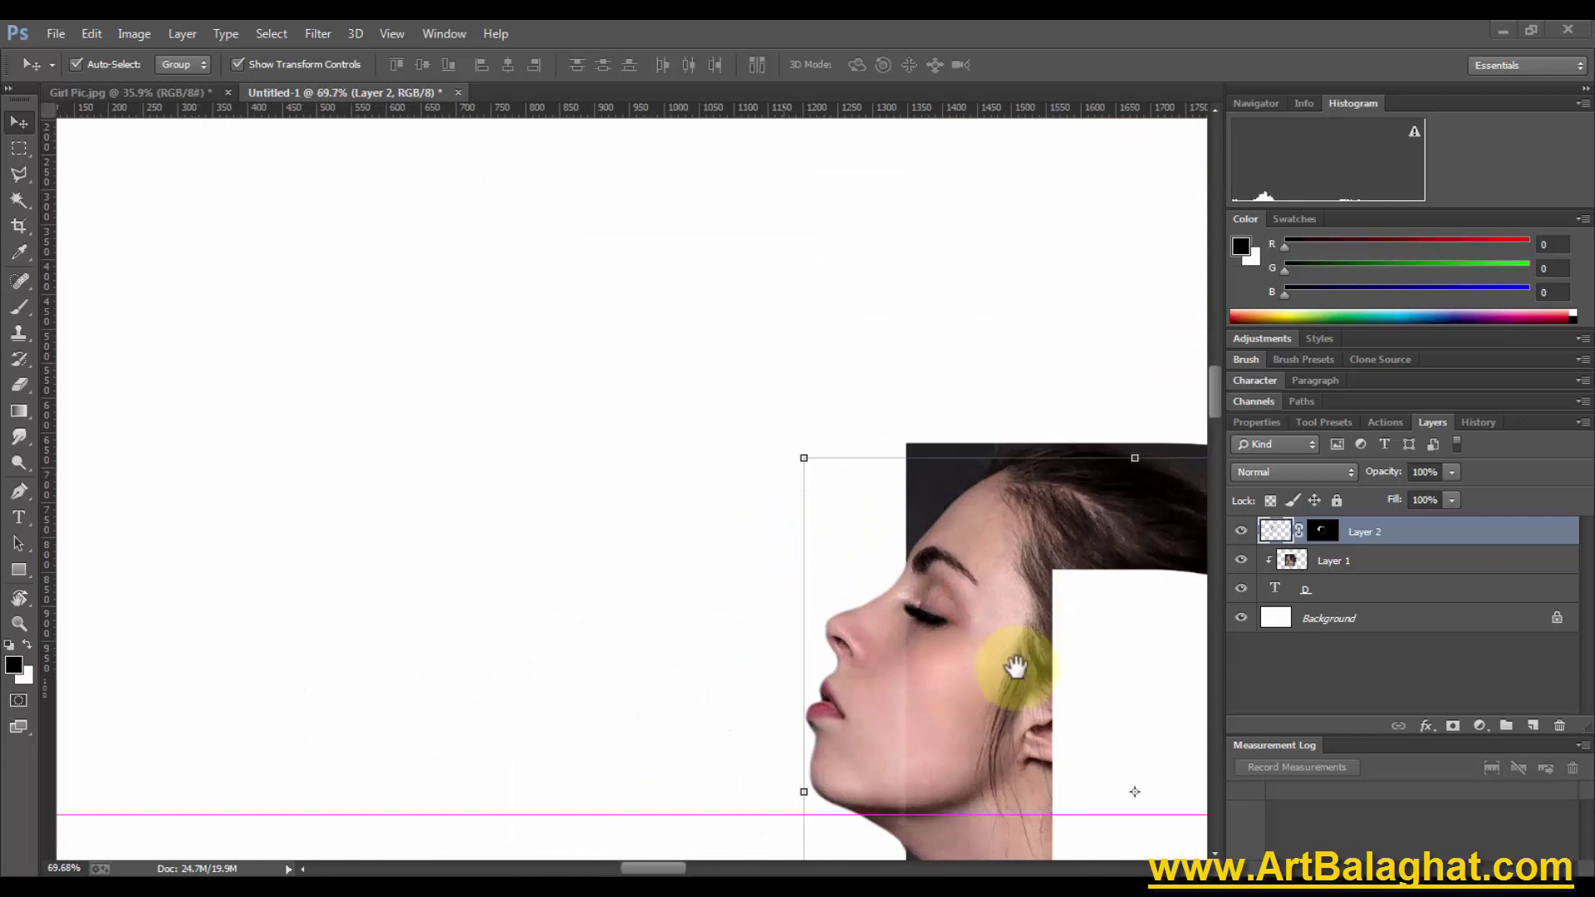
pyautogui.moveTo(1016, 667); pyautogui.dragTo(640, 467)
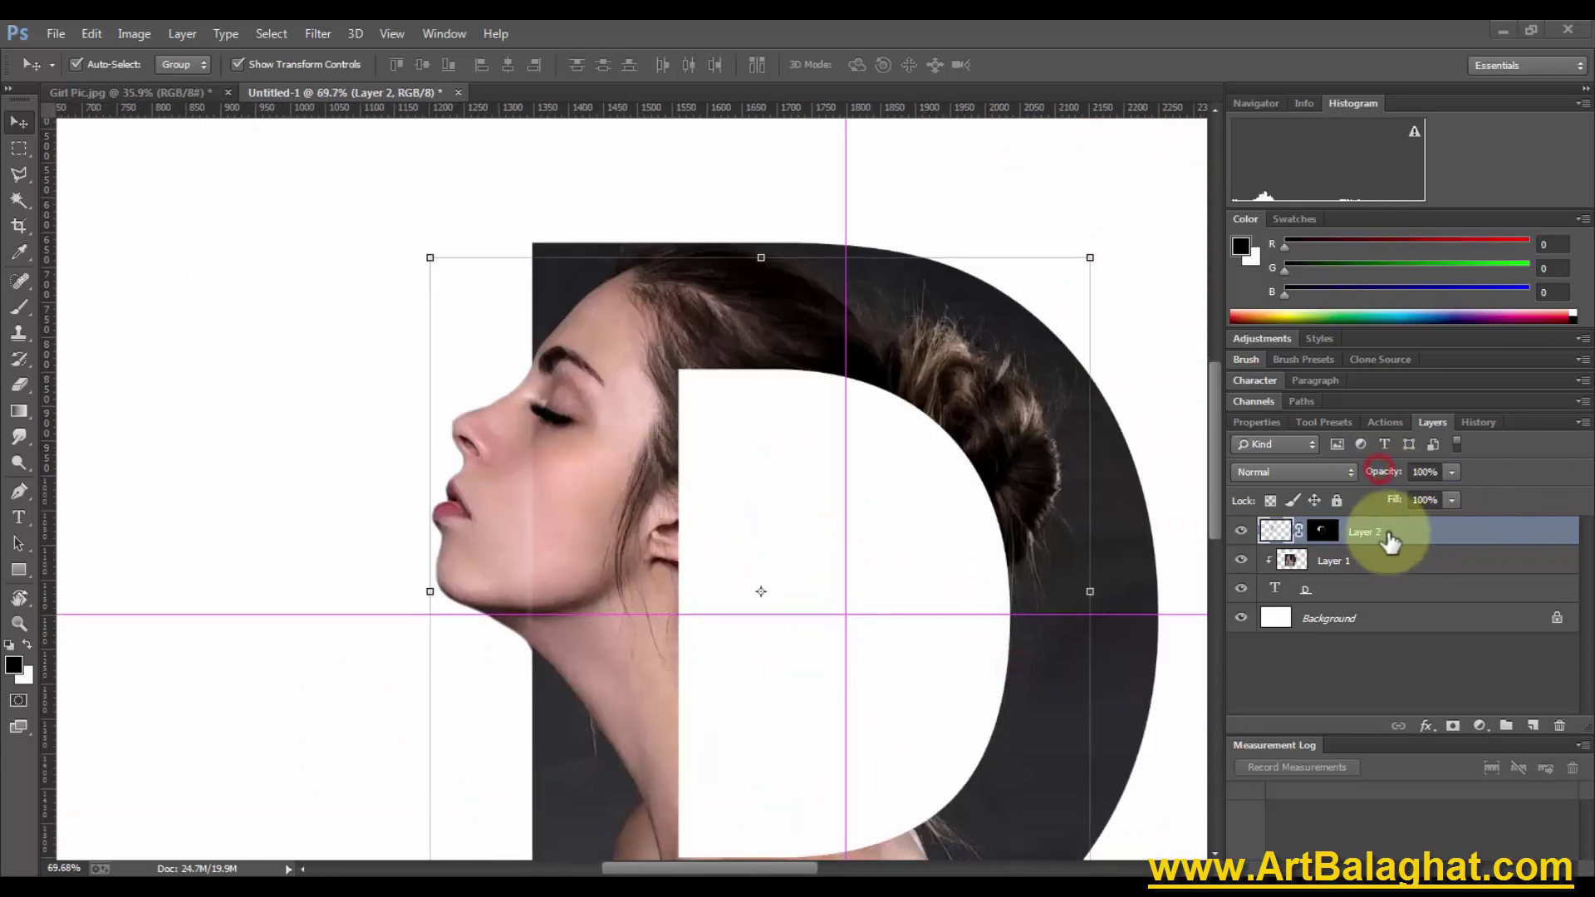
# Select Layer 1, Layer 2 and Layer 2's mask, undoing accidental moves of the face
pyautogui.click(1370, 559)
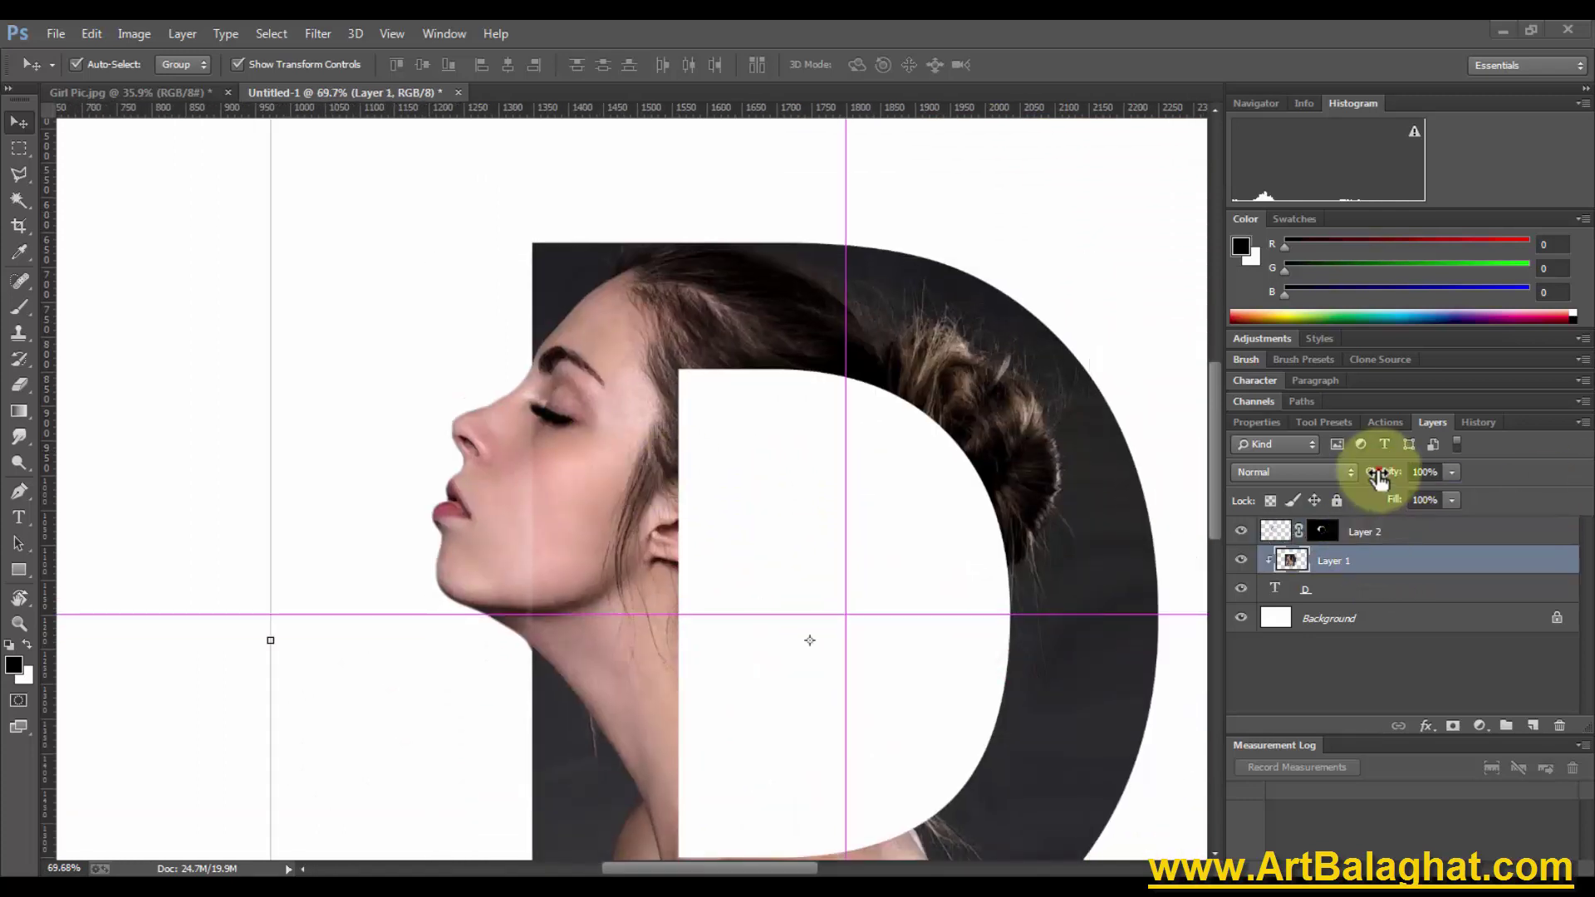
pyautogui.click(1373, 536)
pyautogui.moveTo(640, 427); pyautogui.dragTo(676, 433)
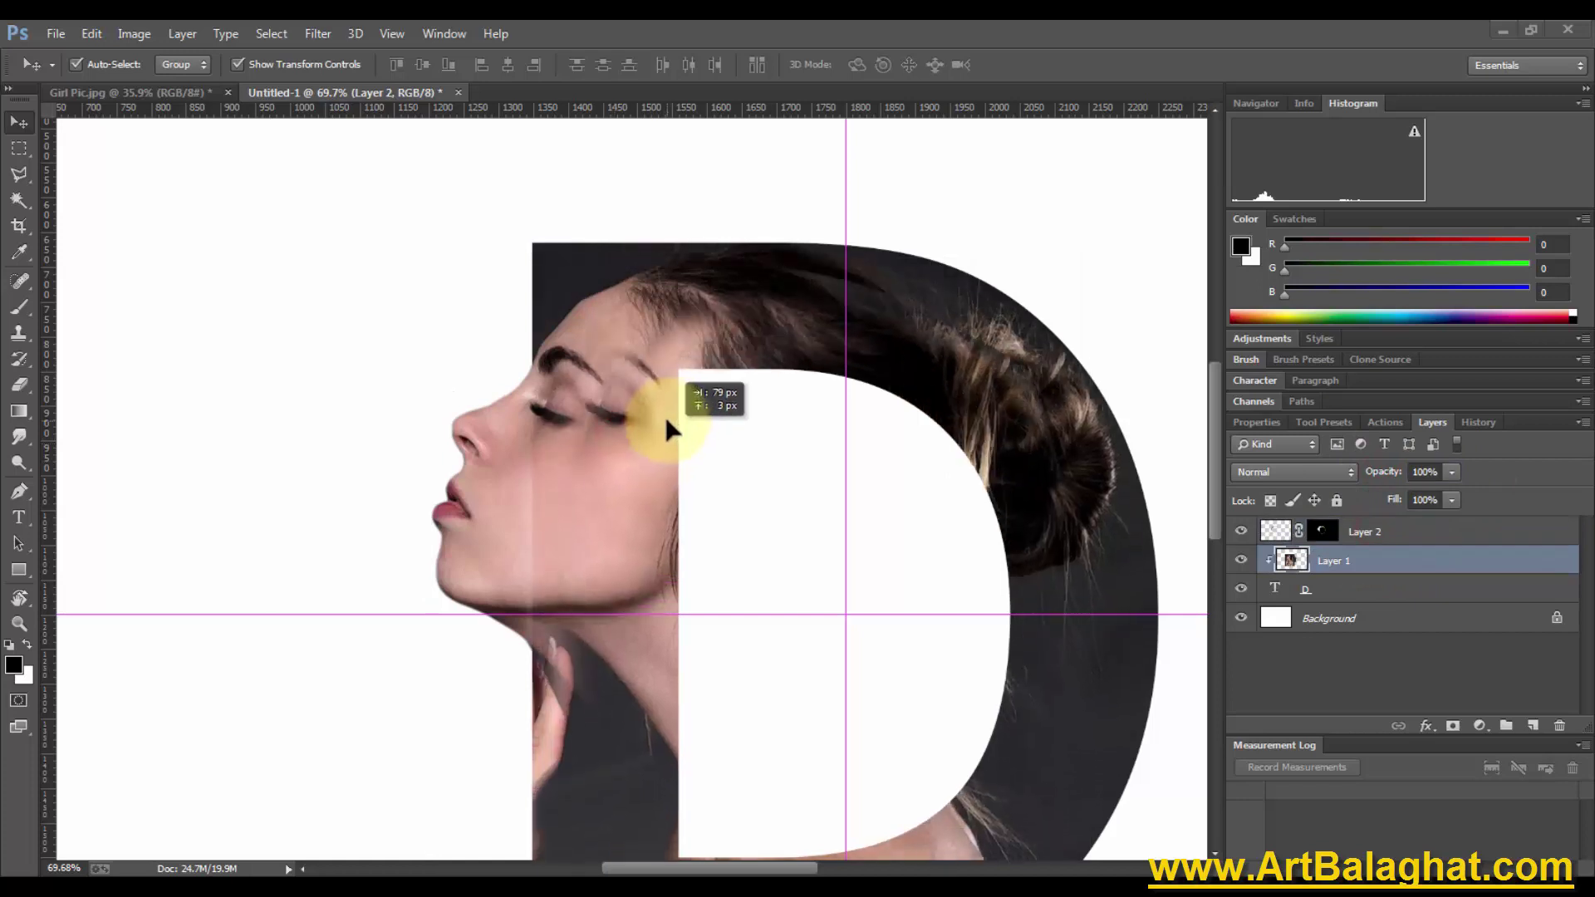
pyautogui.hotkey('ctrl', 'z')
pyautogui.rightClick(503, 491)
pyautogui.click(531, 497)
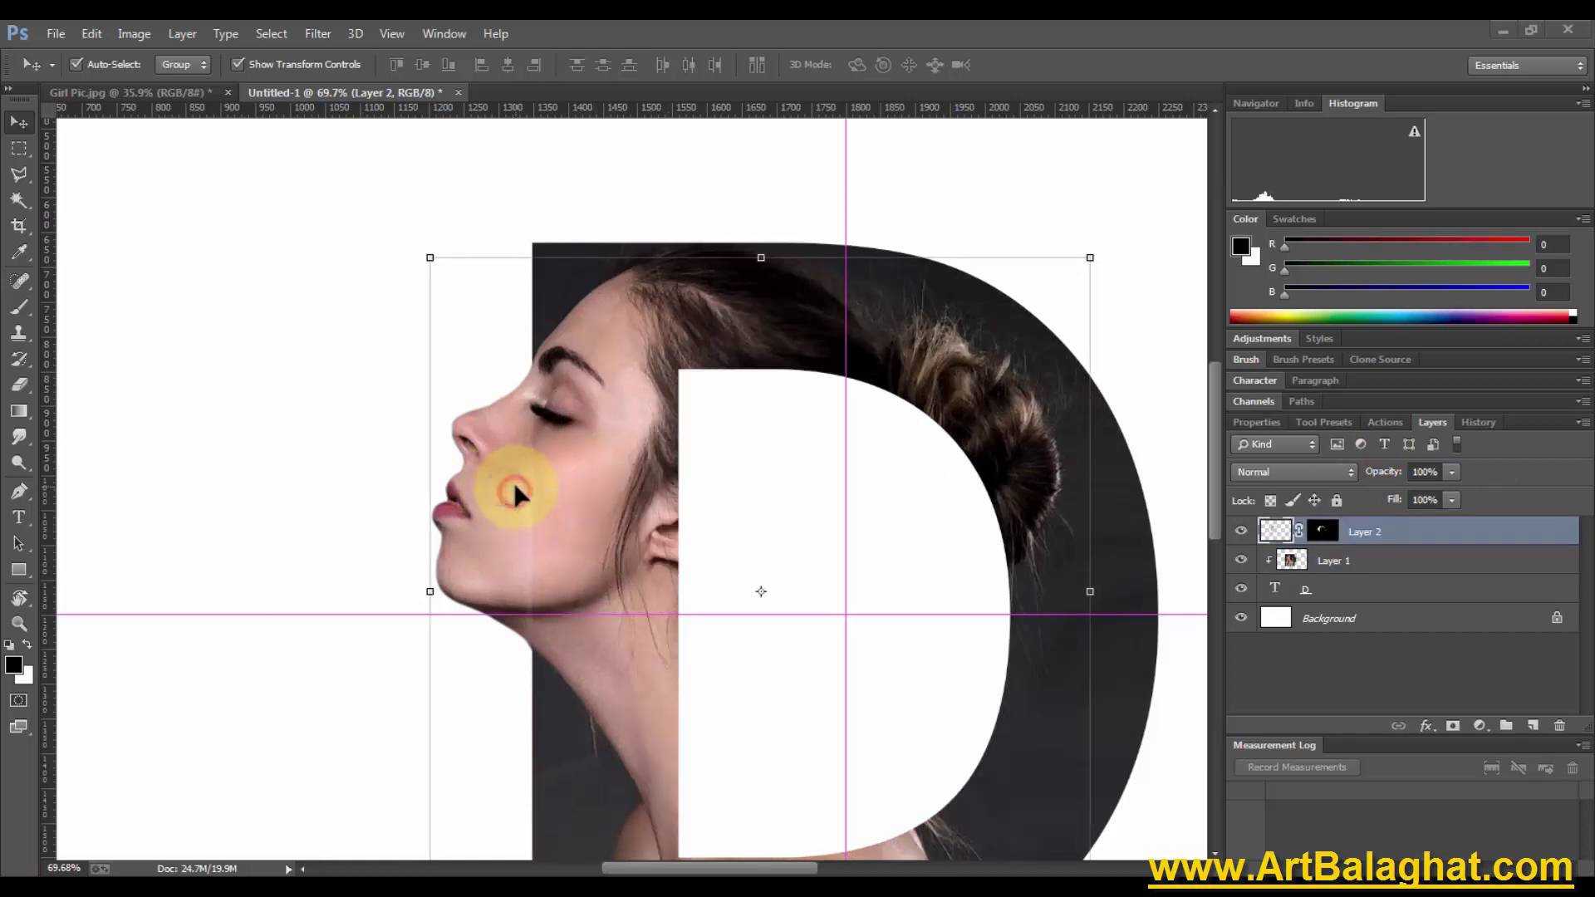
pyautogui.click(1330, 533)
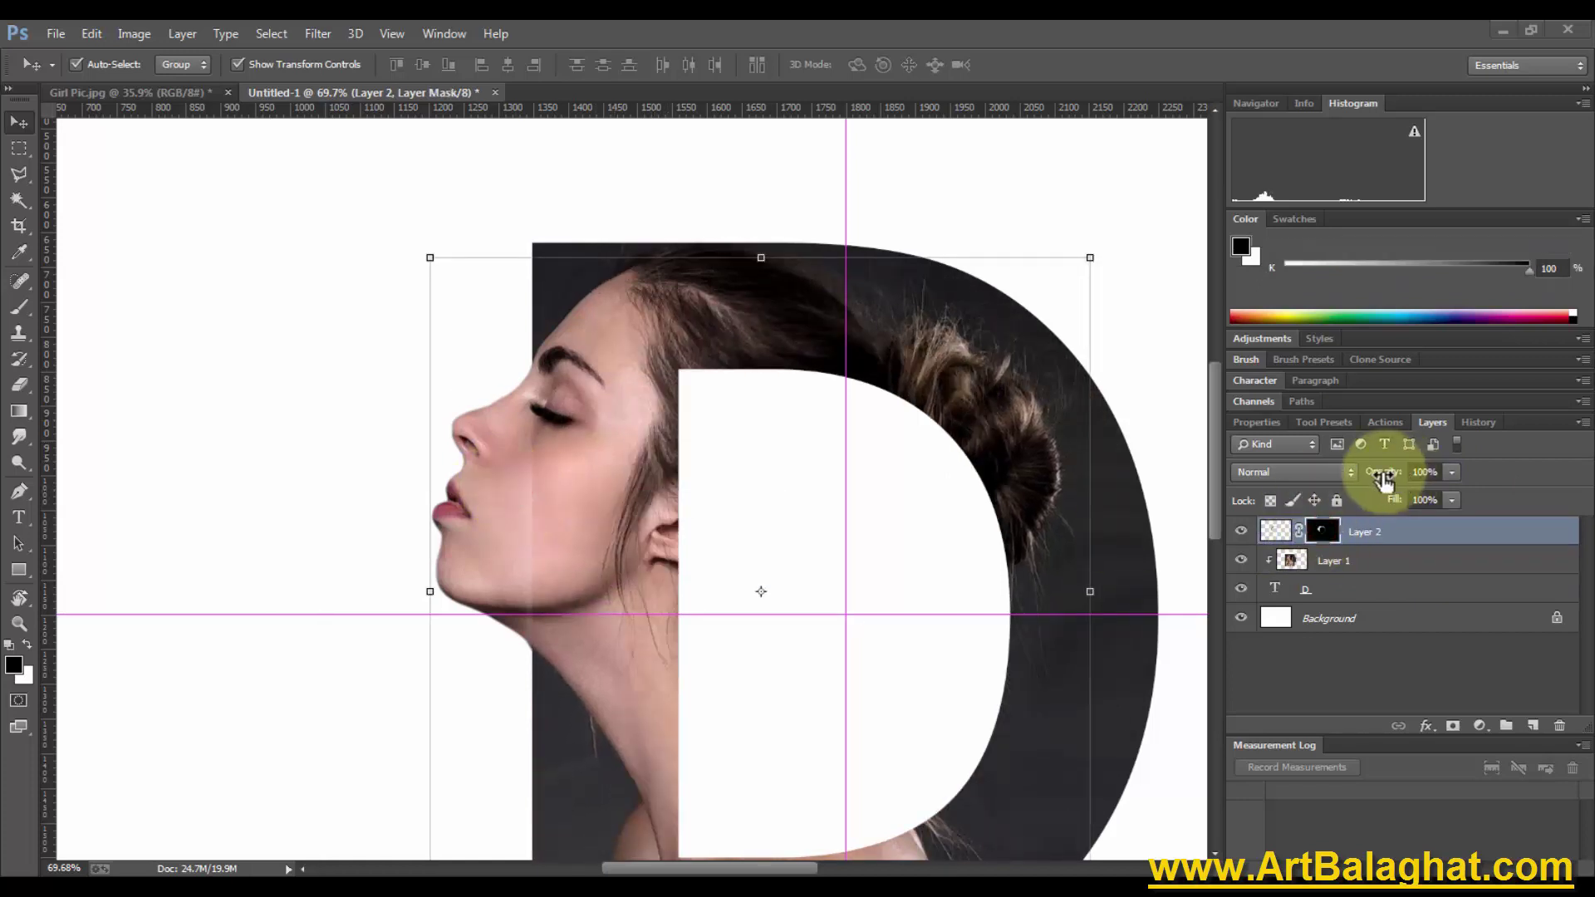
pyautogui.click(1382, 473)
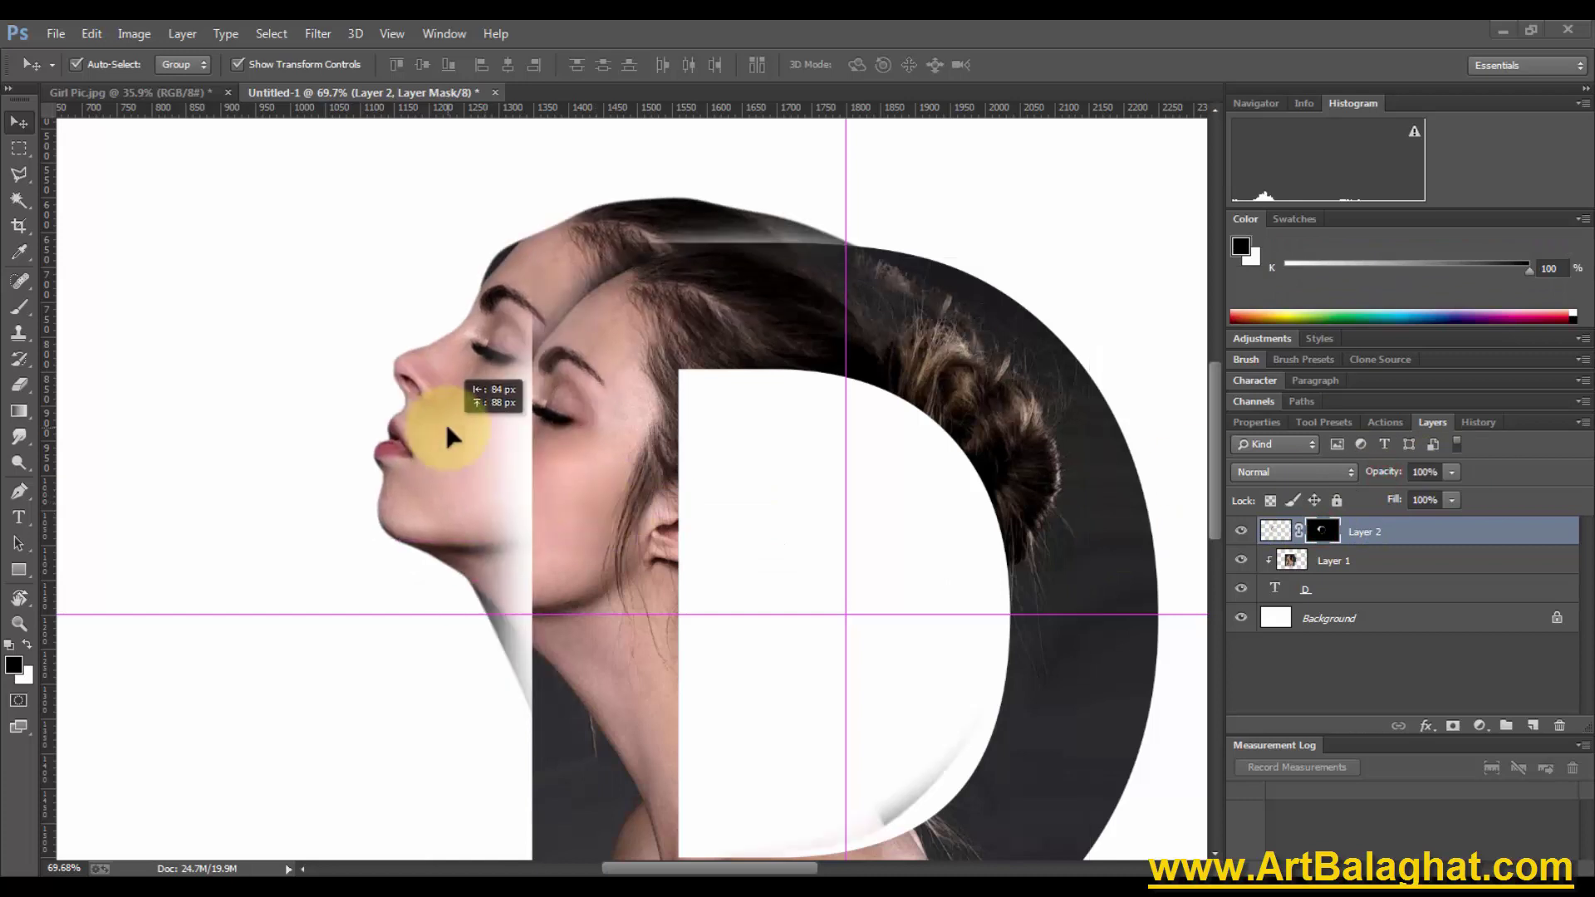
pyautogui.moveTo(504, 494); pyautogui.dragTo(452, 432)
pyautogui.hotkey('ctrl', 'z')
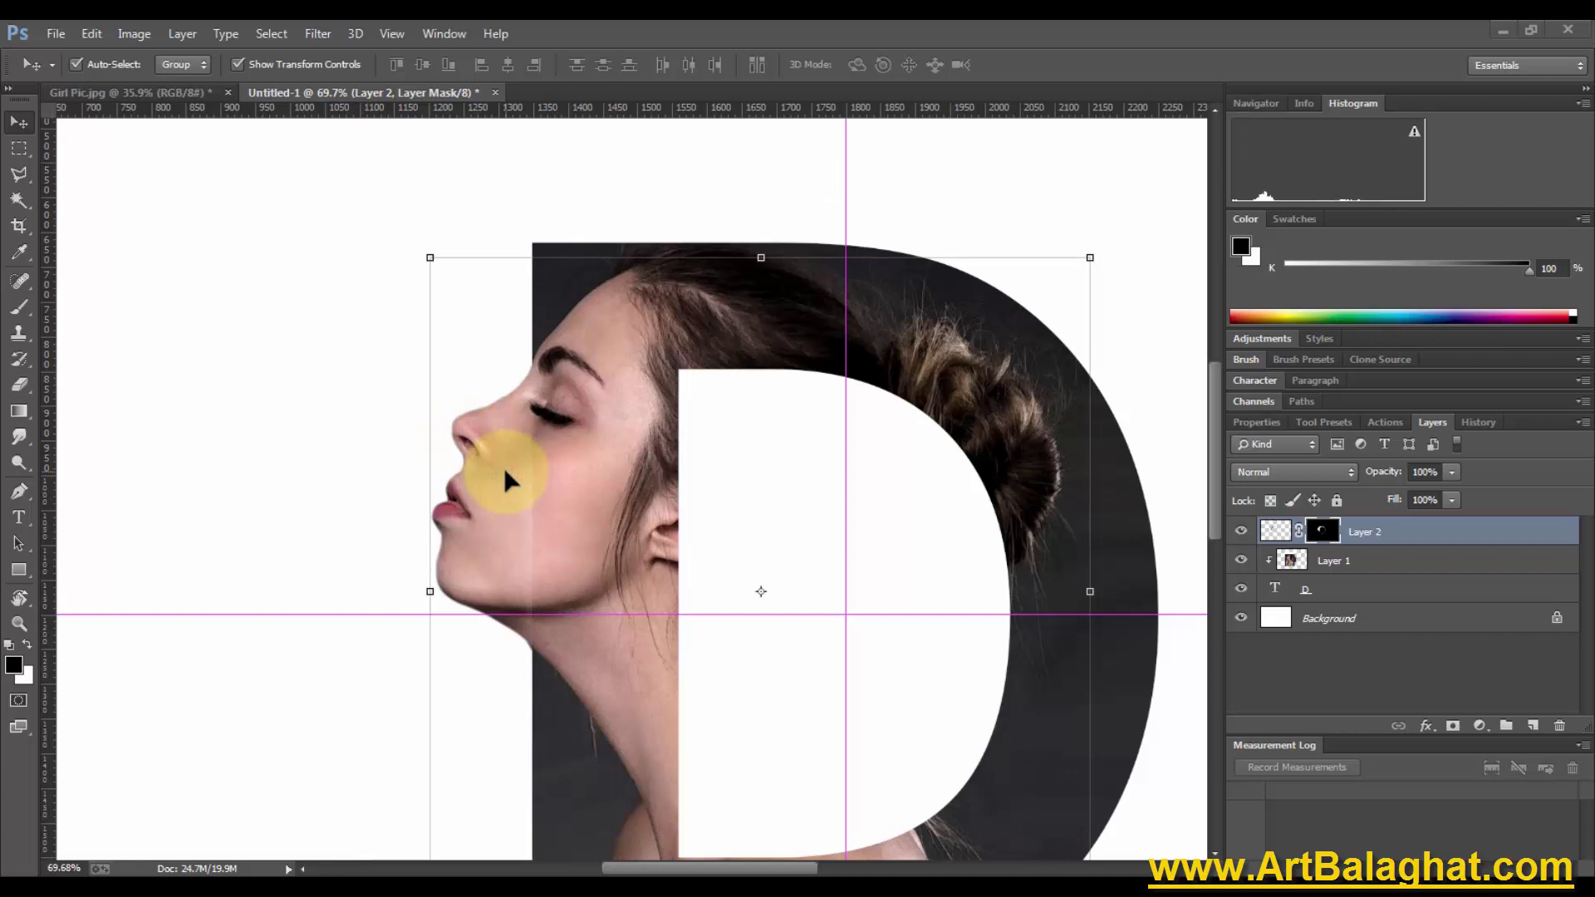
# Duplicate Layer 2 and merge it with its copy into a single Layer 2 copy
pyautogui.hotkey('ctrl', 'j')
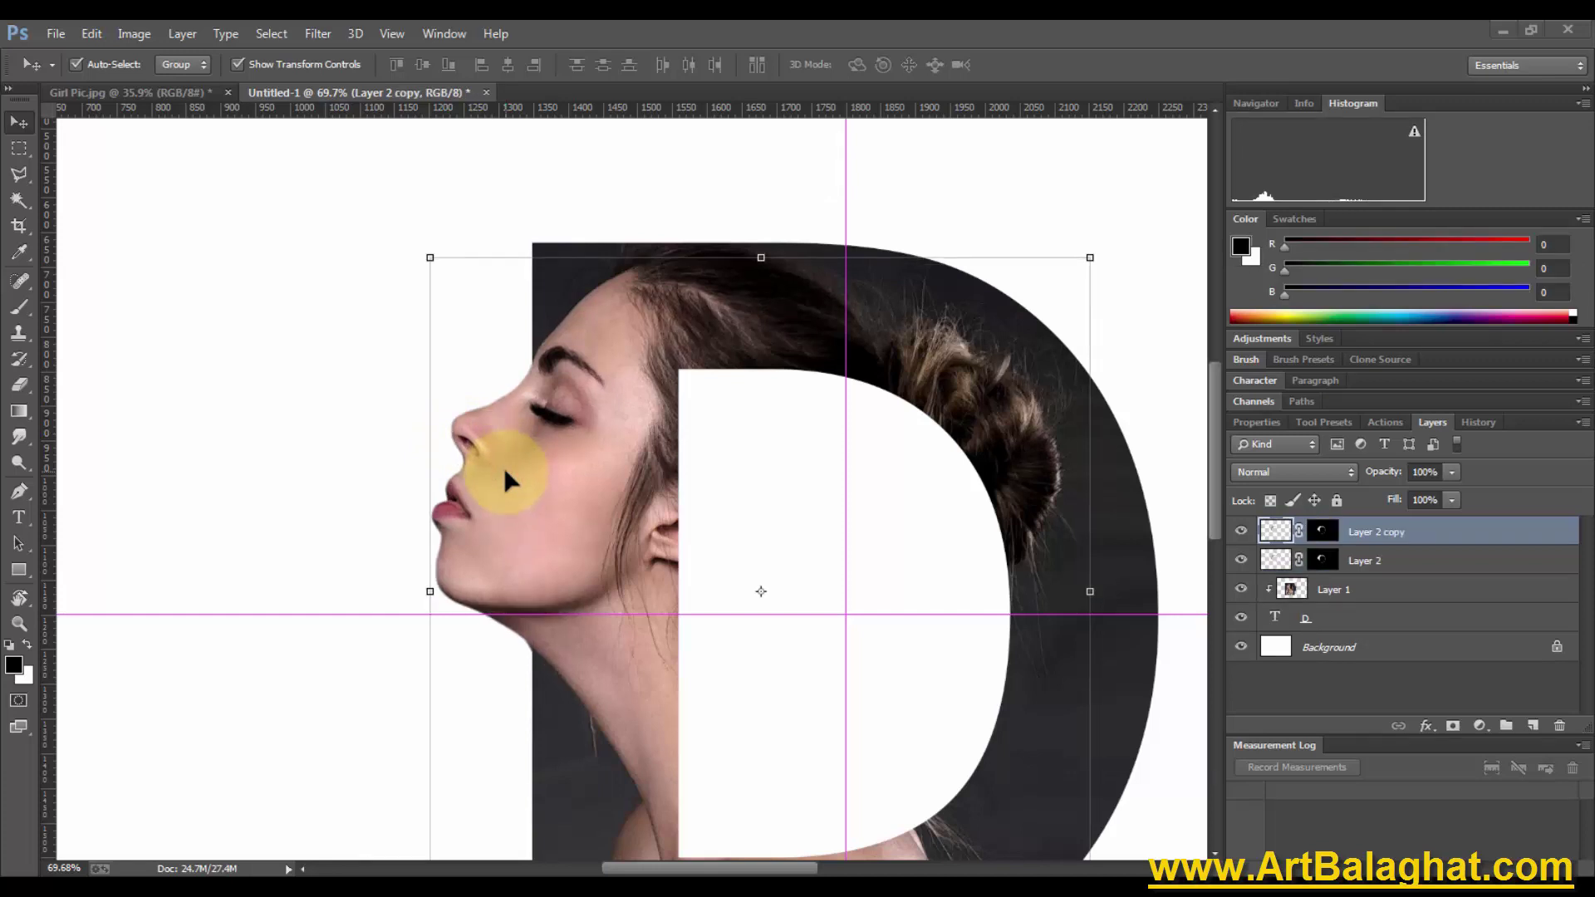
pyautogui.keyDown('shift'); pyautogui.click(1366, 568); pyautogui.keyUp('shift')
pyautogui.rightClick(1407, 563)
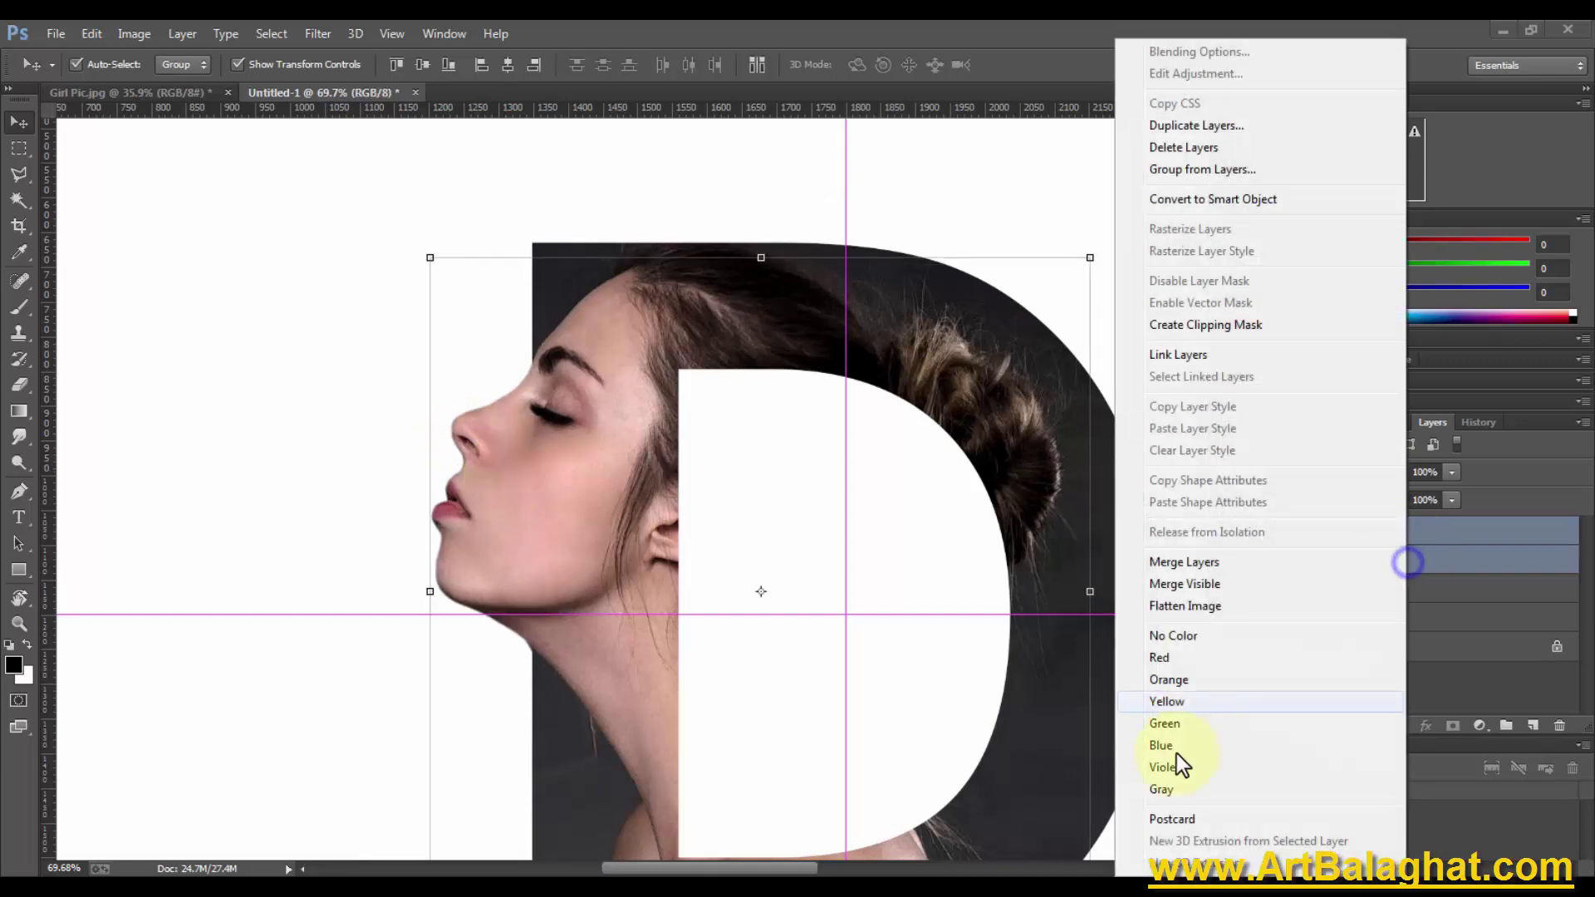
pyautogui.click(1183, 562)
pyautogui.moveTo(994, 427); pyautogui.dragTo(676, 337)
pyautogui.click(818, 438)
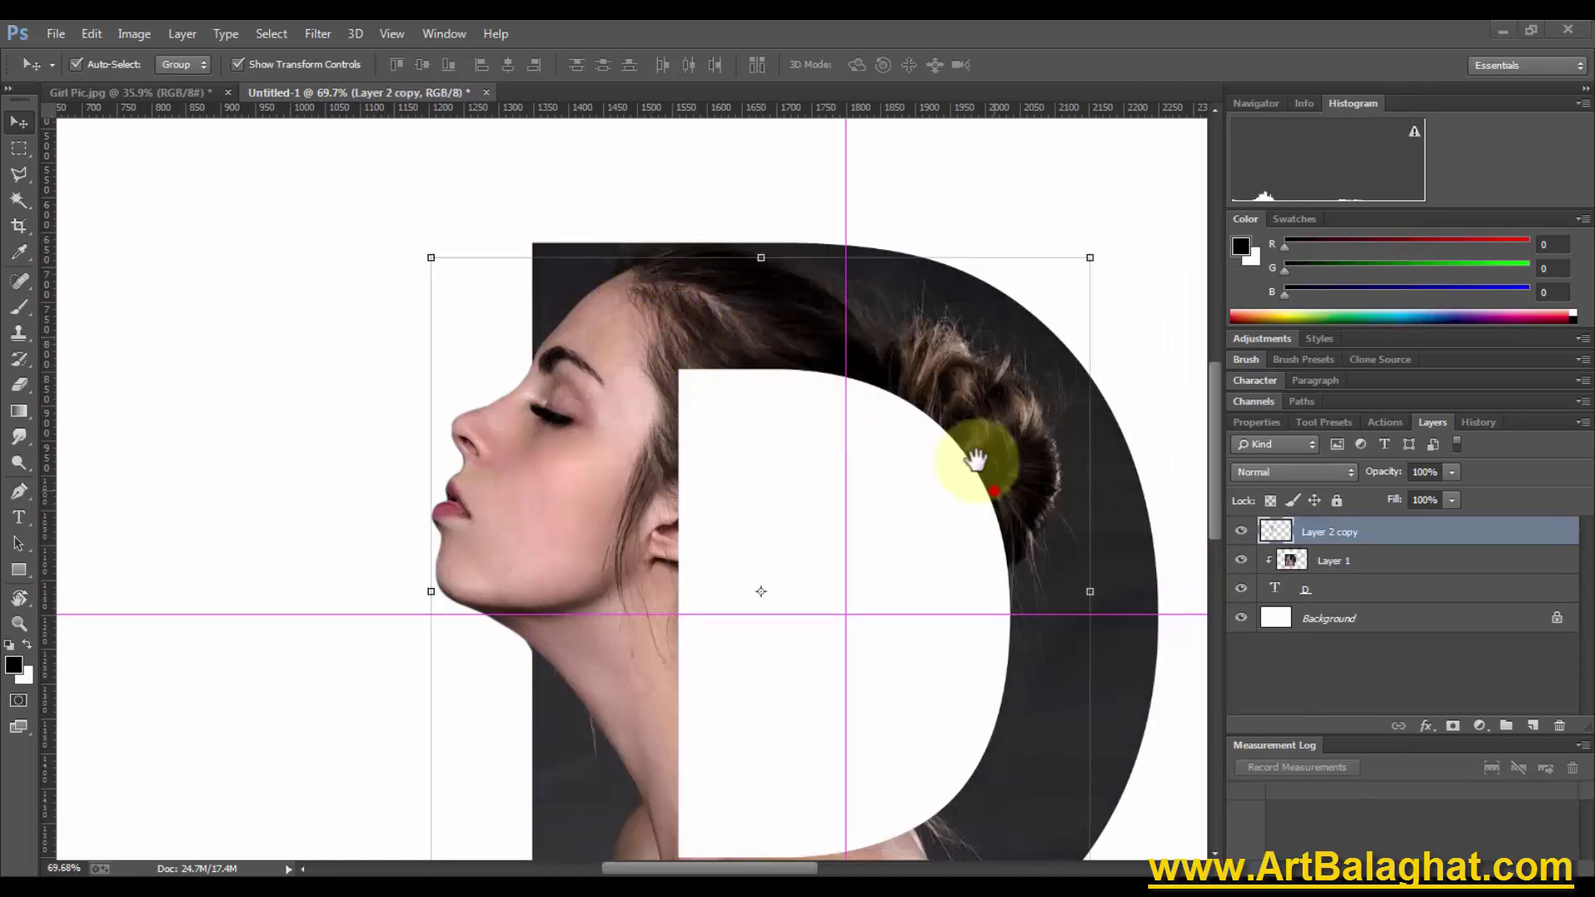
pyautogui.moveTo(976, 459); pyautogui.dragTo(944, 417)
pyautogui.rightClick(974, 444)
# Fit the canvas on screen and deselect all layers
pyautogui.click(1009, 446)
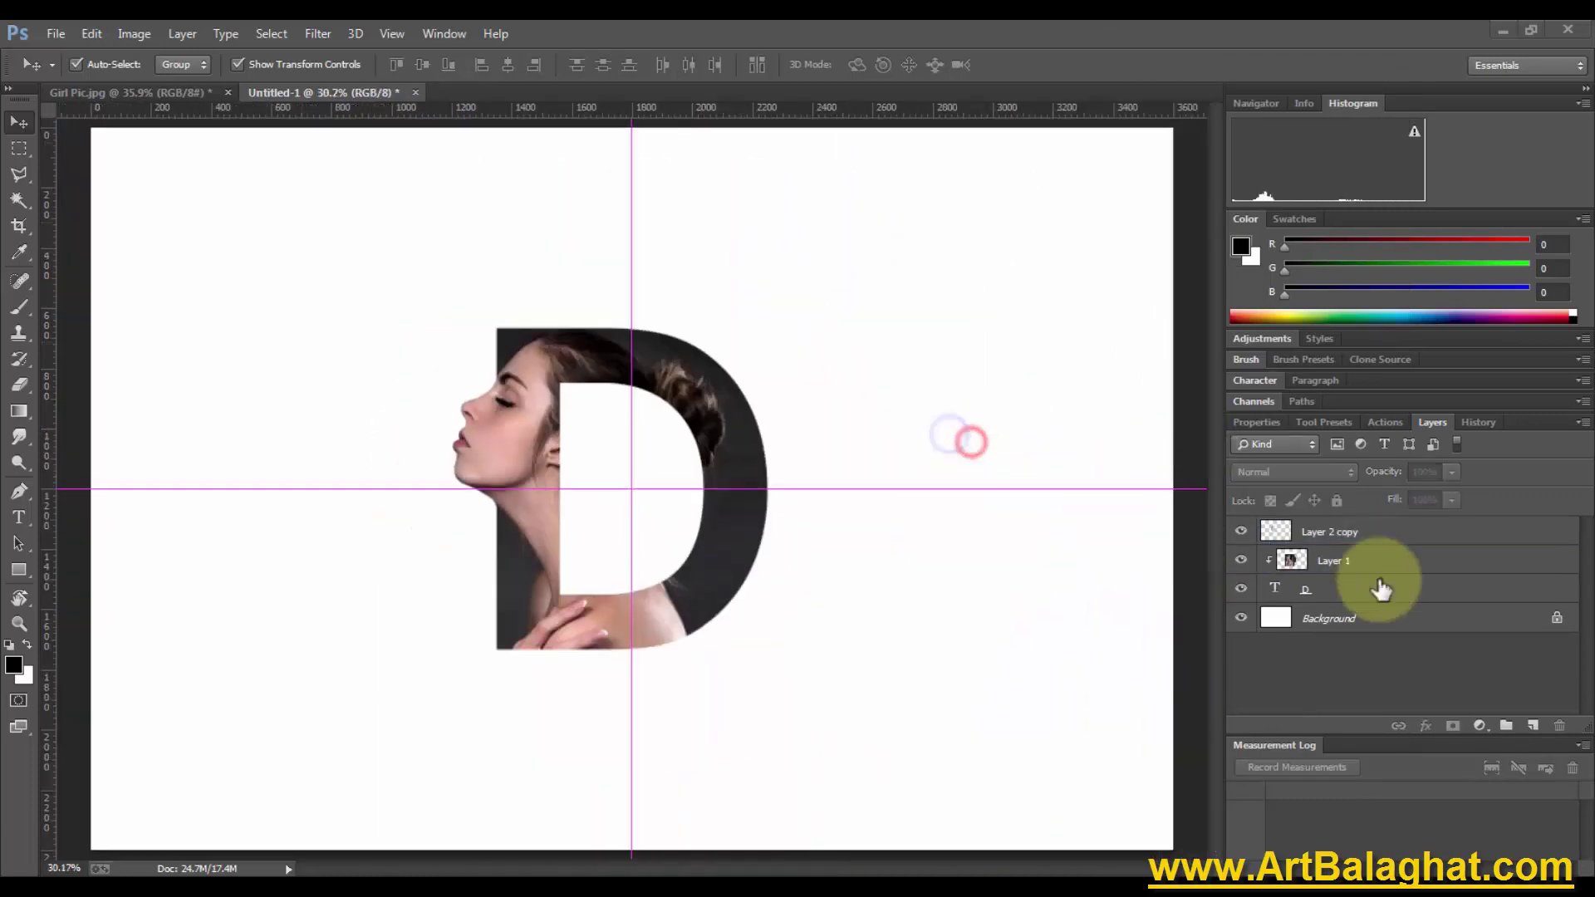
pyautogui.click(1359, 559)
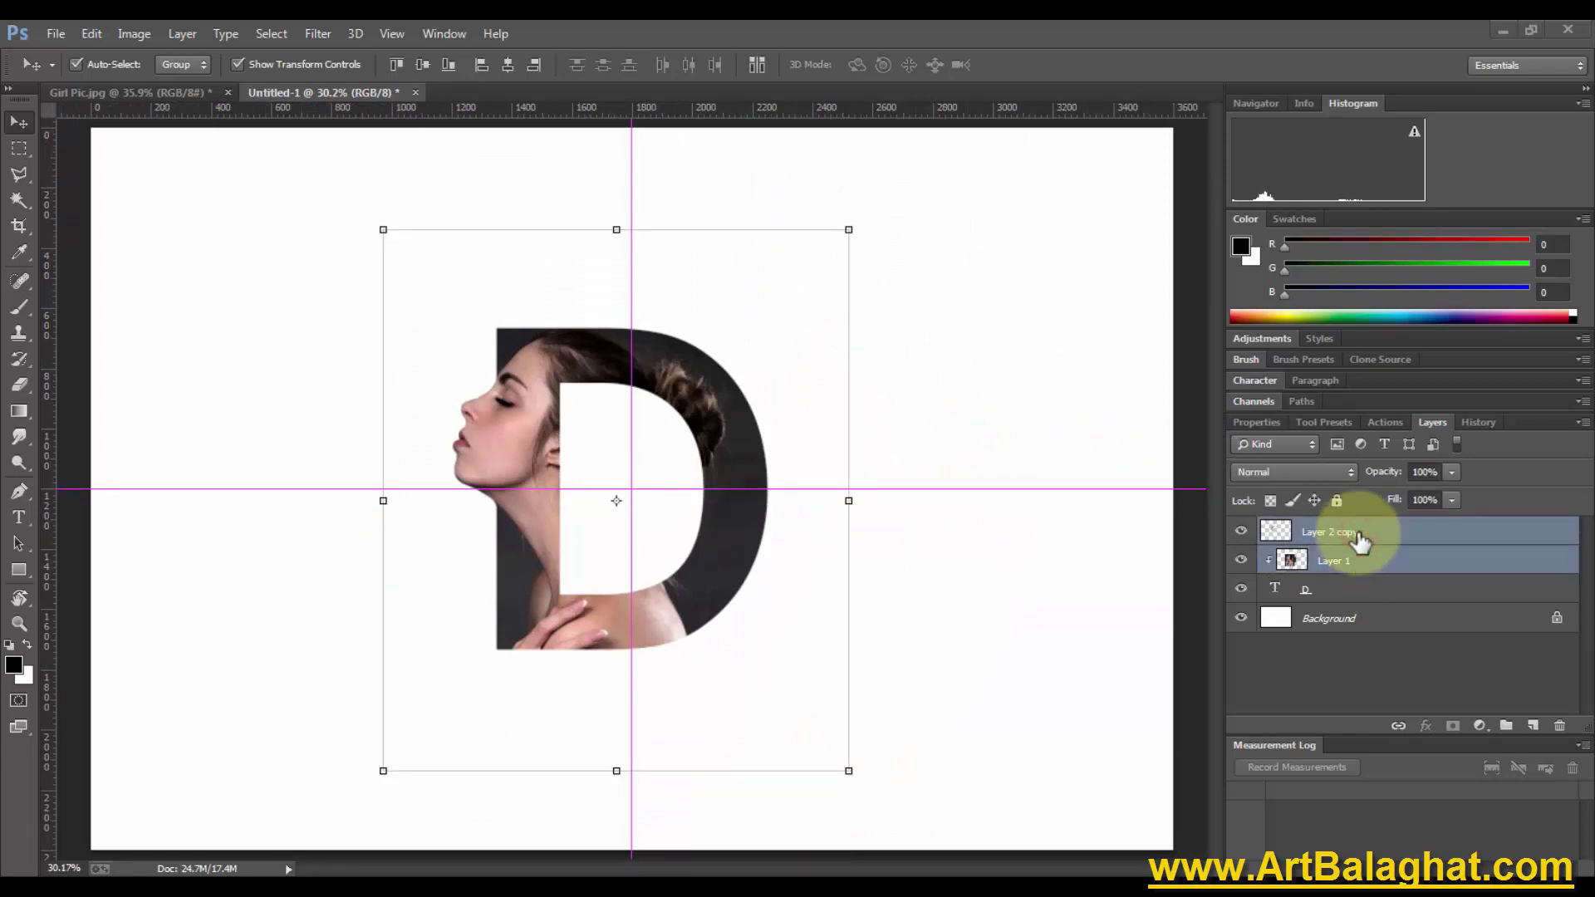
pyautogui.rightClick(1358, 536)
pyautogui.click(925, 391)
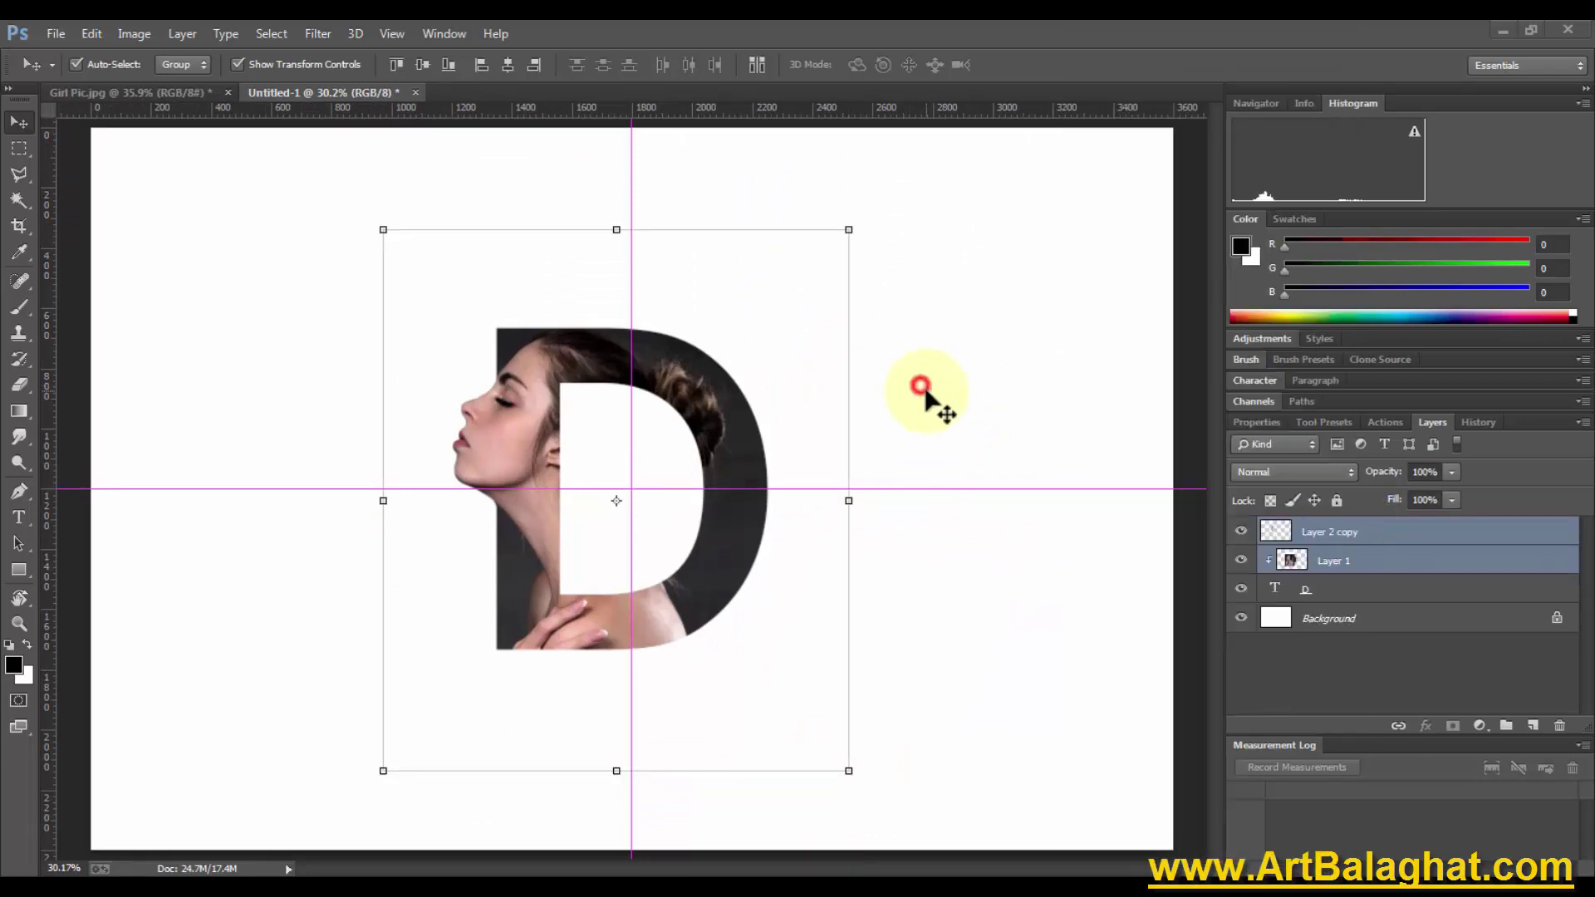
pyautogui.click(983, 428)
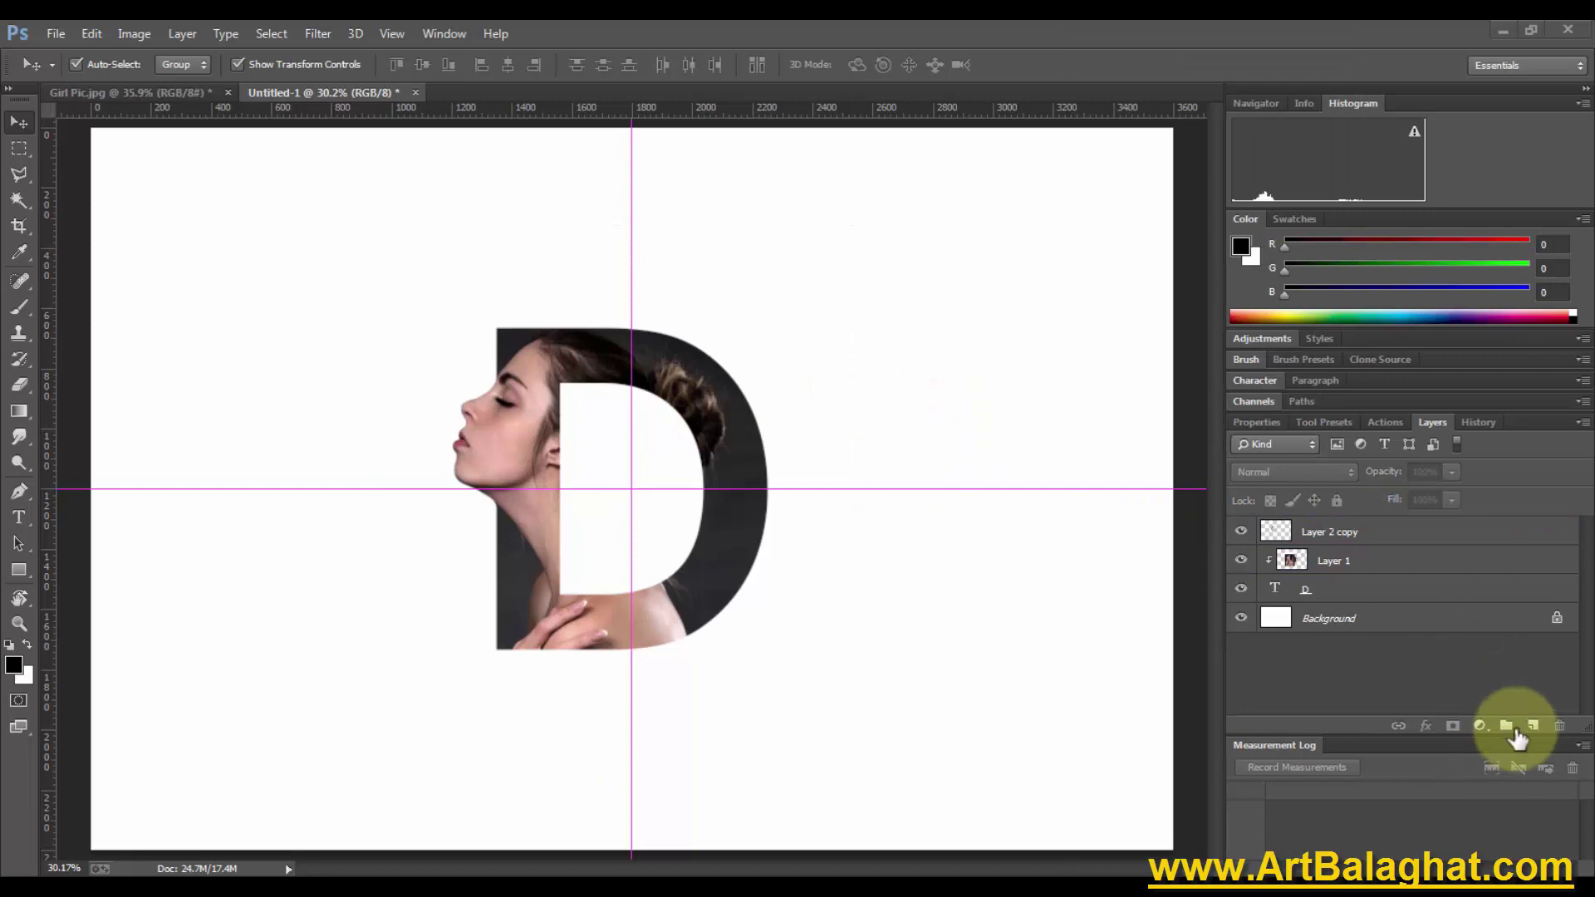
# Create a new empty layer named L via Layer > New > Layer
pyautogui.click(182, 33)
pyautogui.click(212, 58)
pyautogui.click(459, 55)
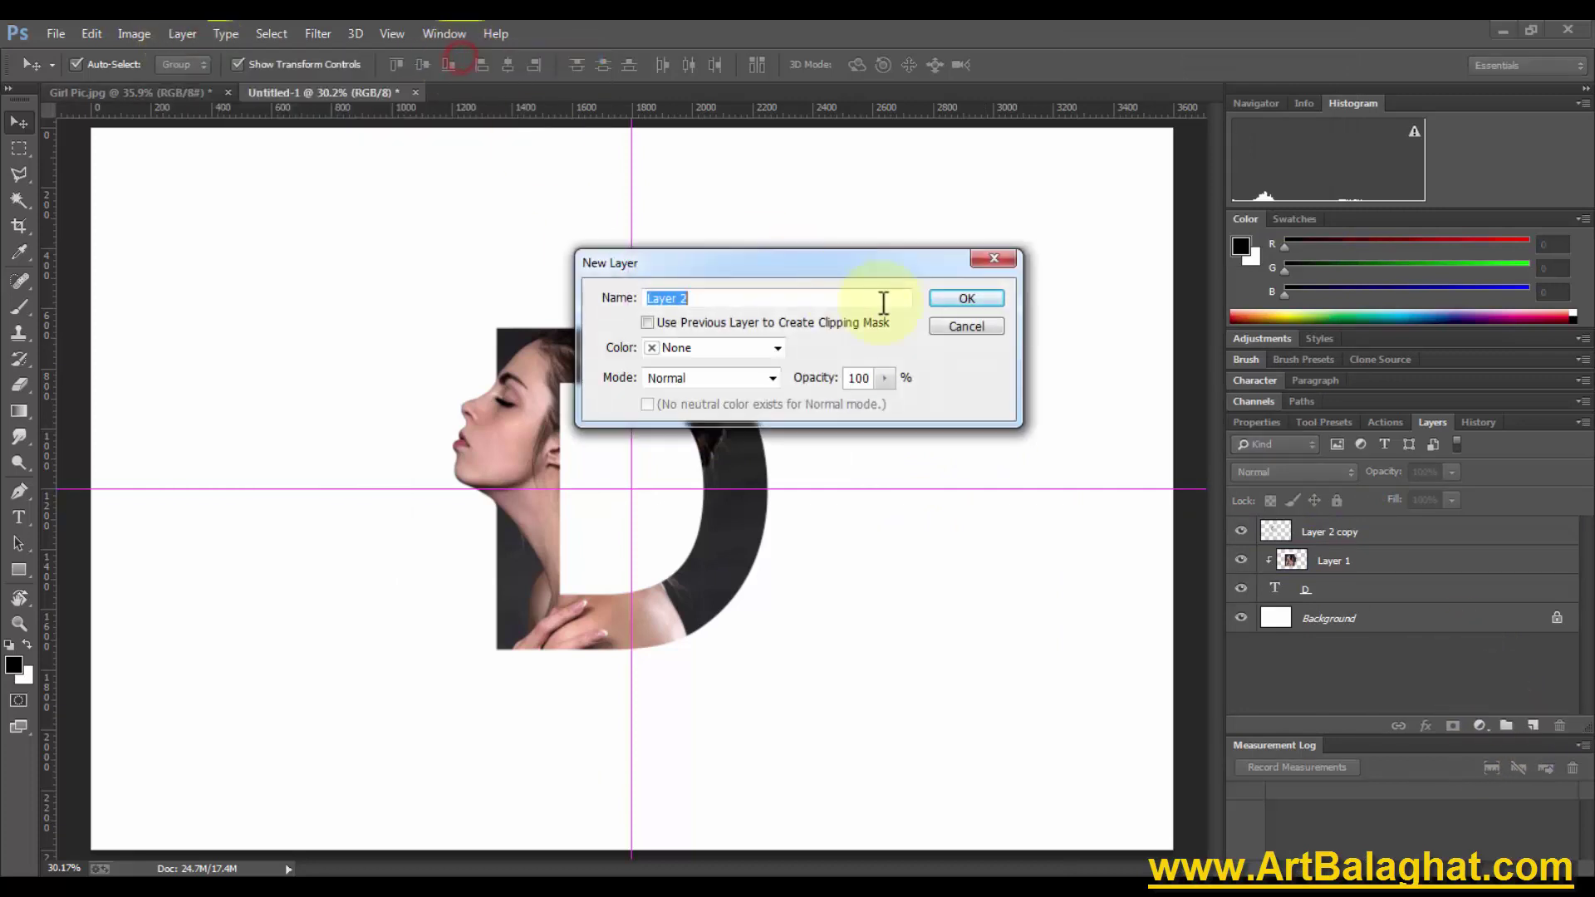
pyautogui.click(738, 293)
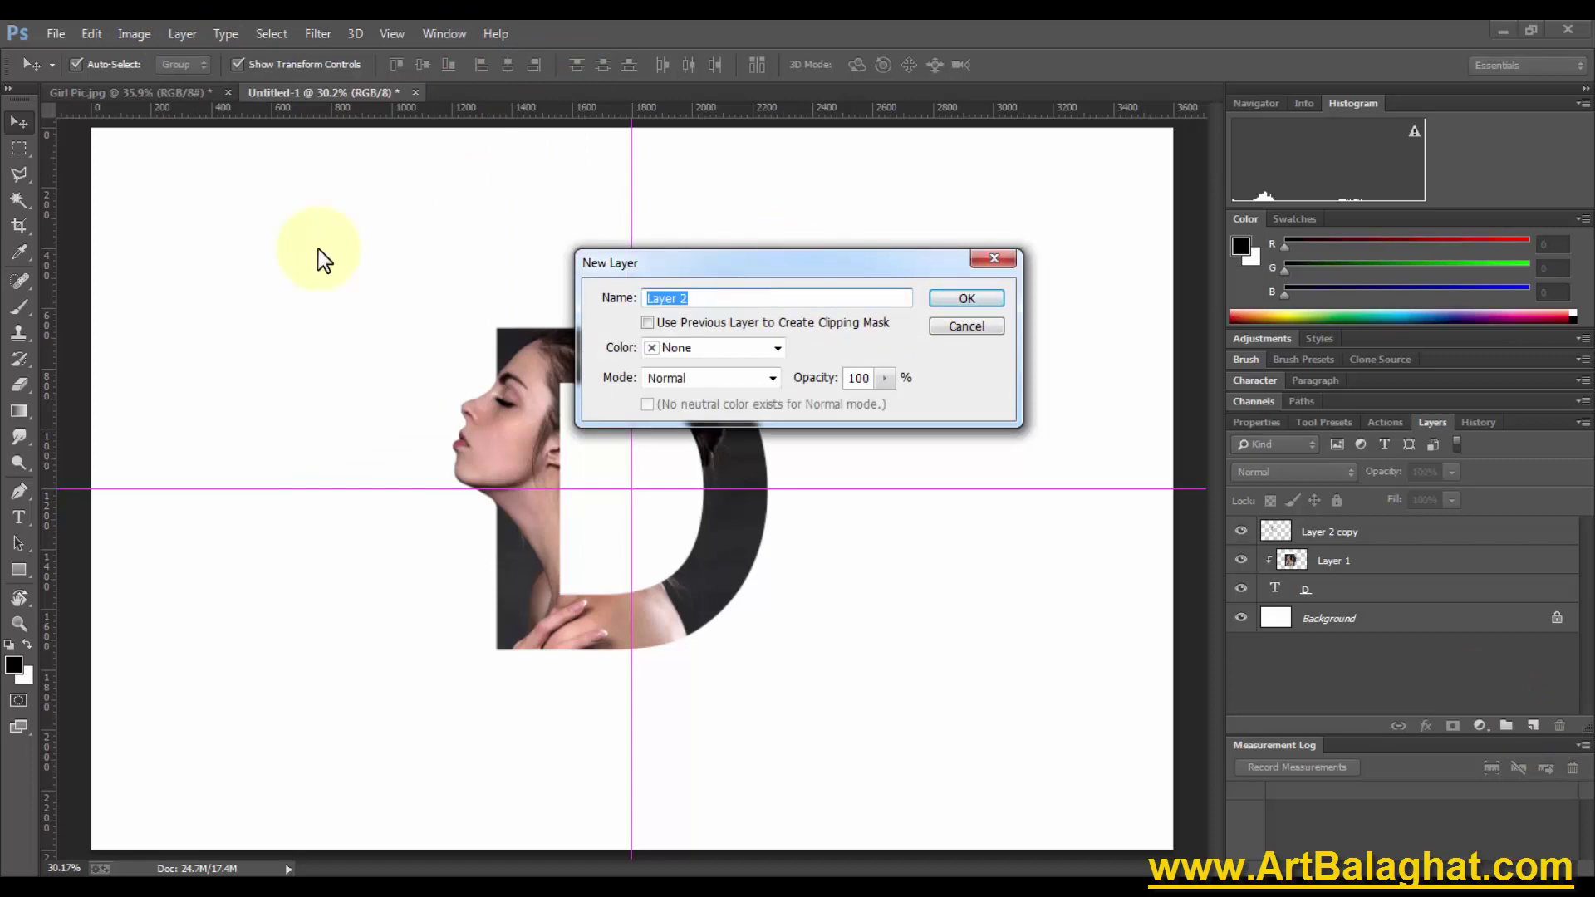
pyautogui.write('L')
pyautogui.click(986, 298)
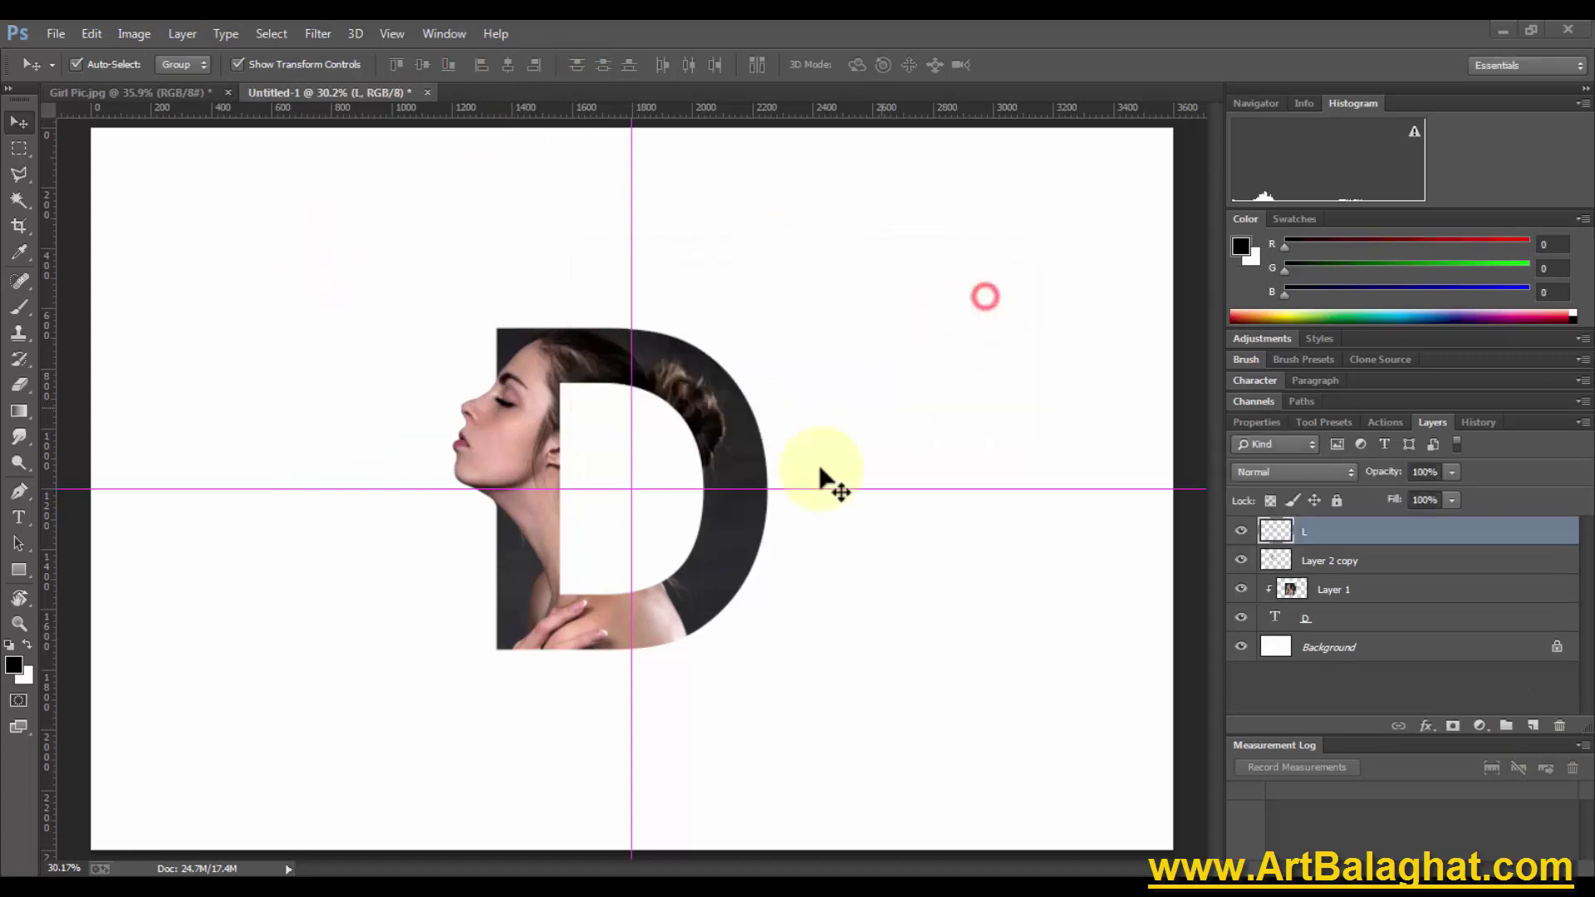
pyautogui.scroll(1, 758, 522)
pyautogui.scroll(1, 760, 520)
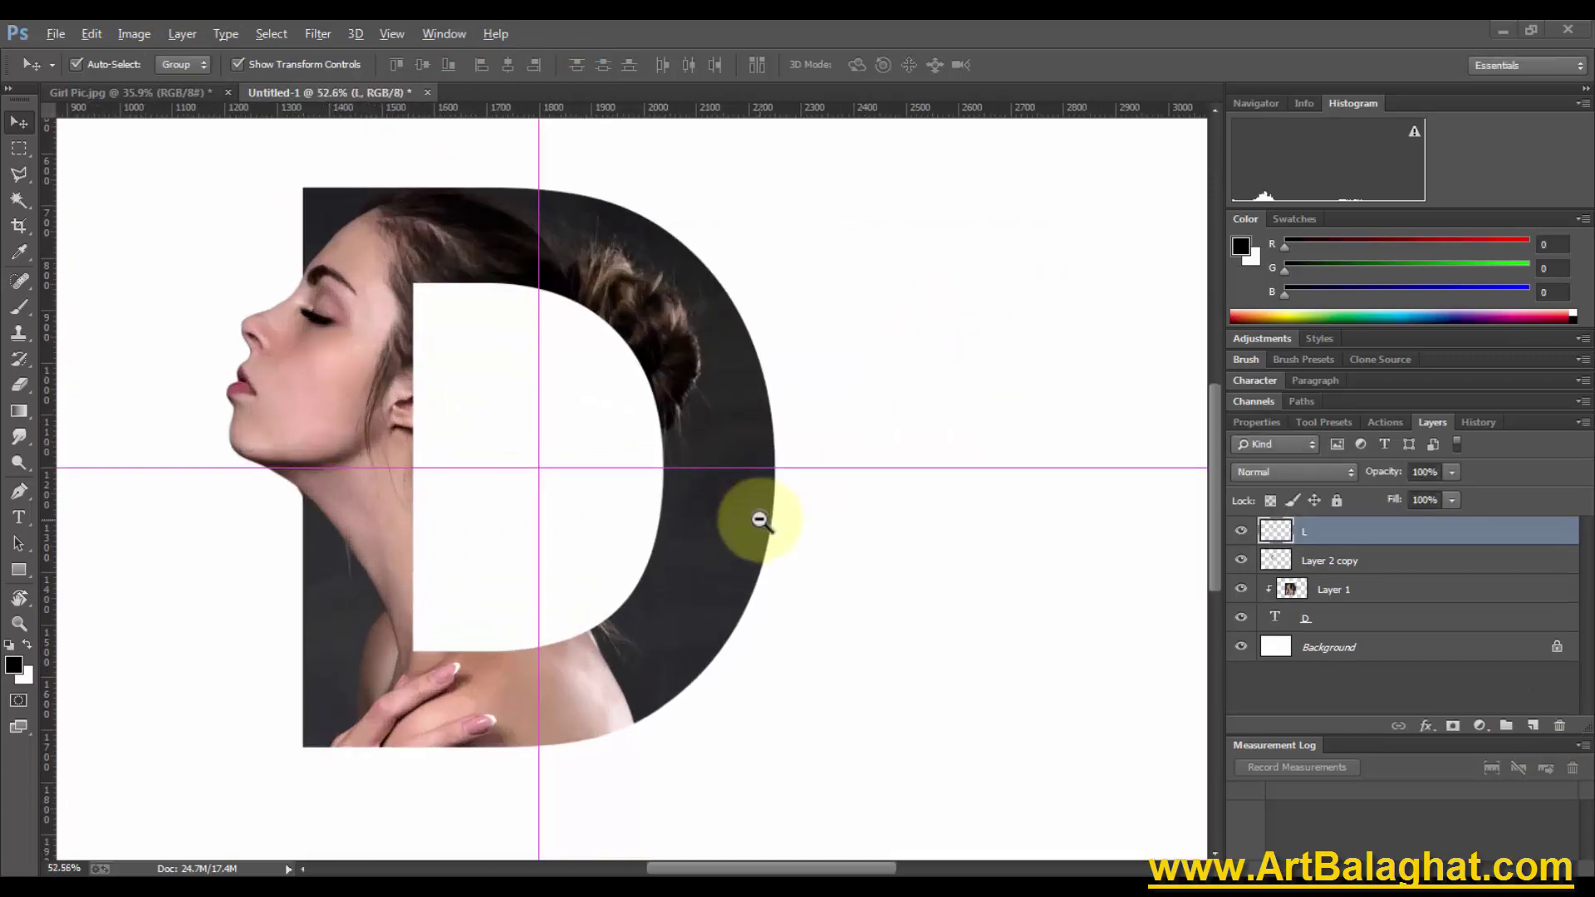
pyautogui.scroll(-1, 760, 519)
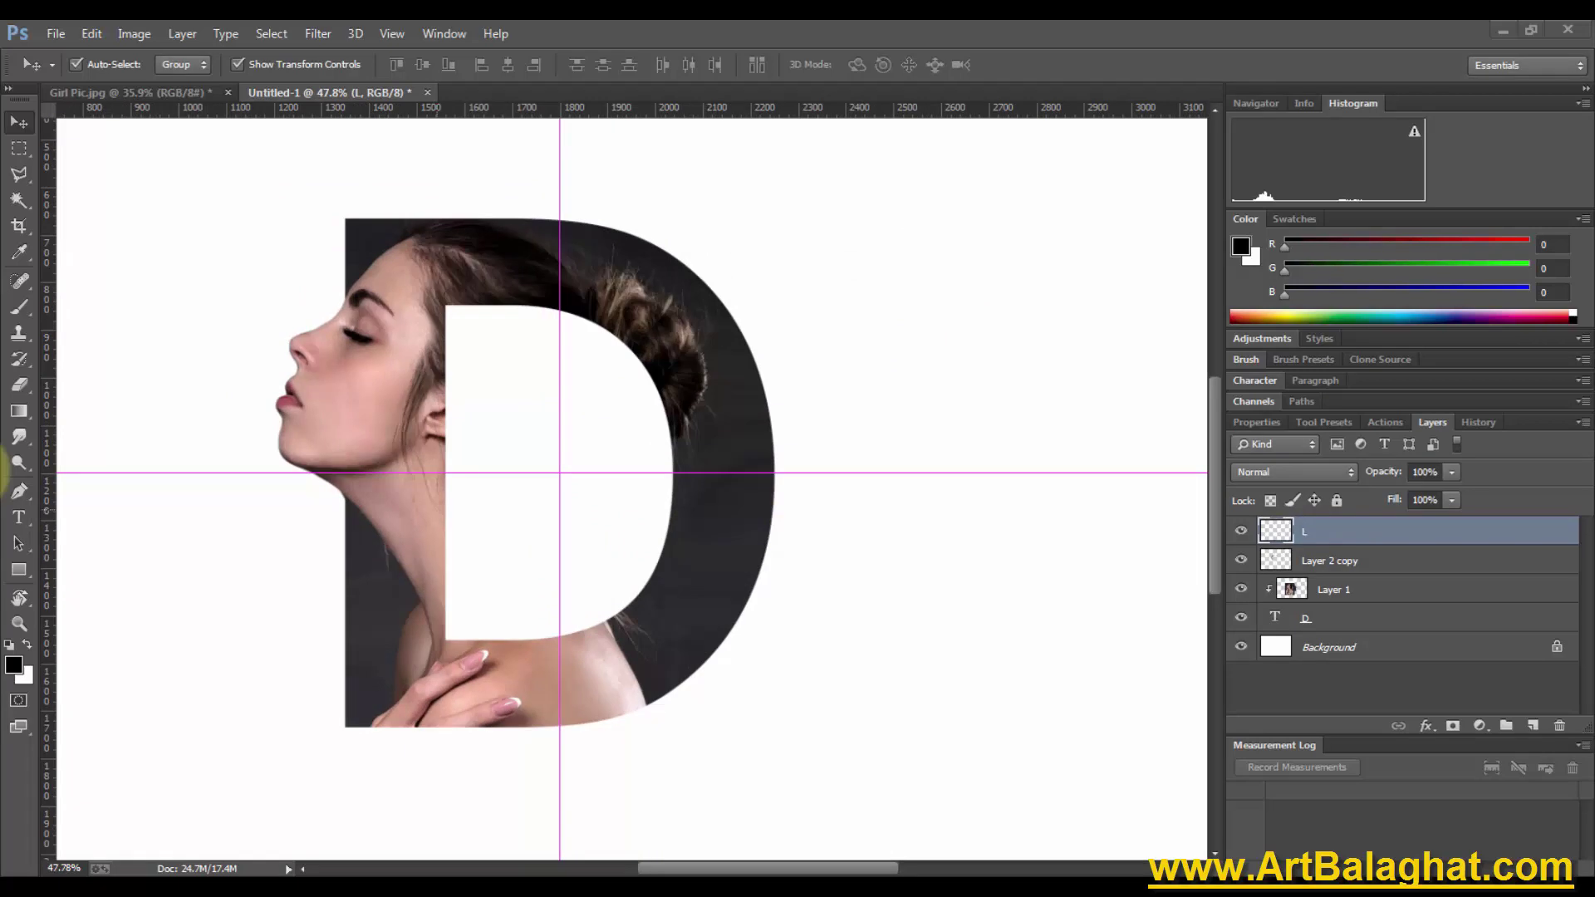
pyautogui.click(19, 409)
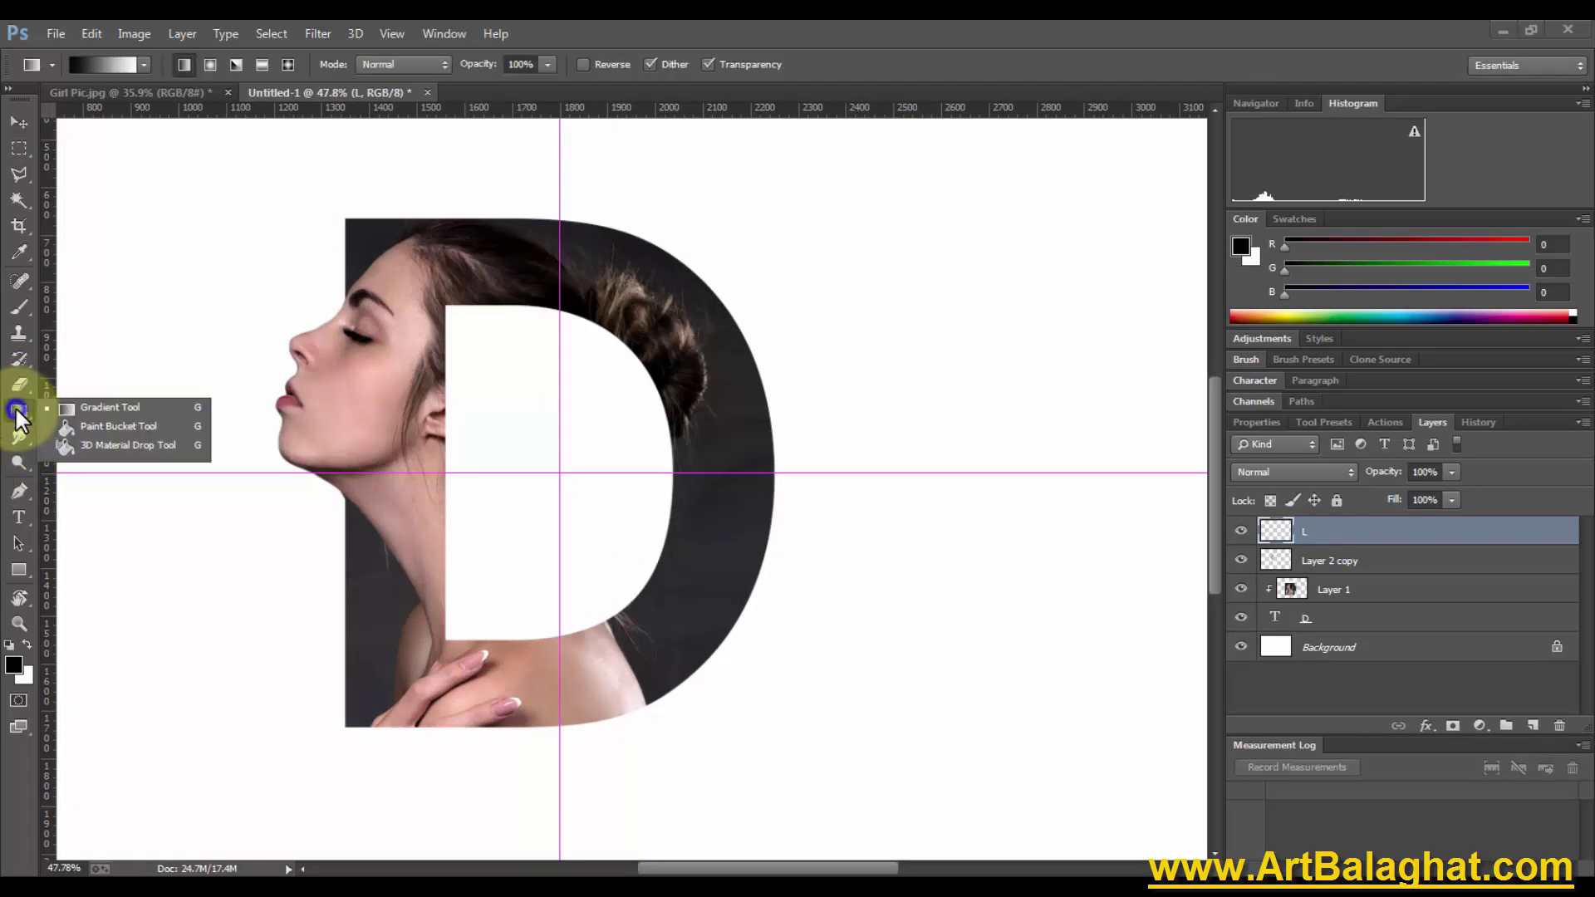
# Select the Gradient tool with a Foreground to Transparent preset and a white start stop
pyautogui.click(115, 408)
pyautogui.rightClick(532, 349)
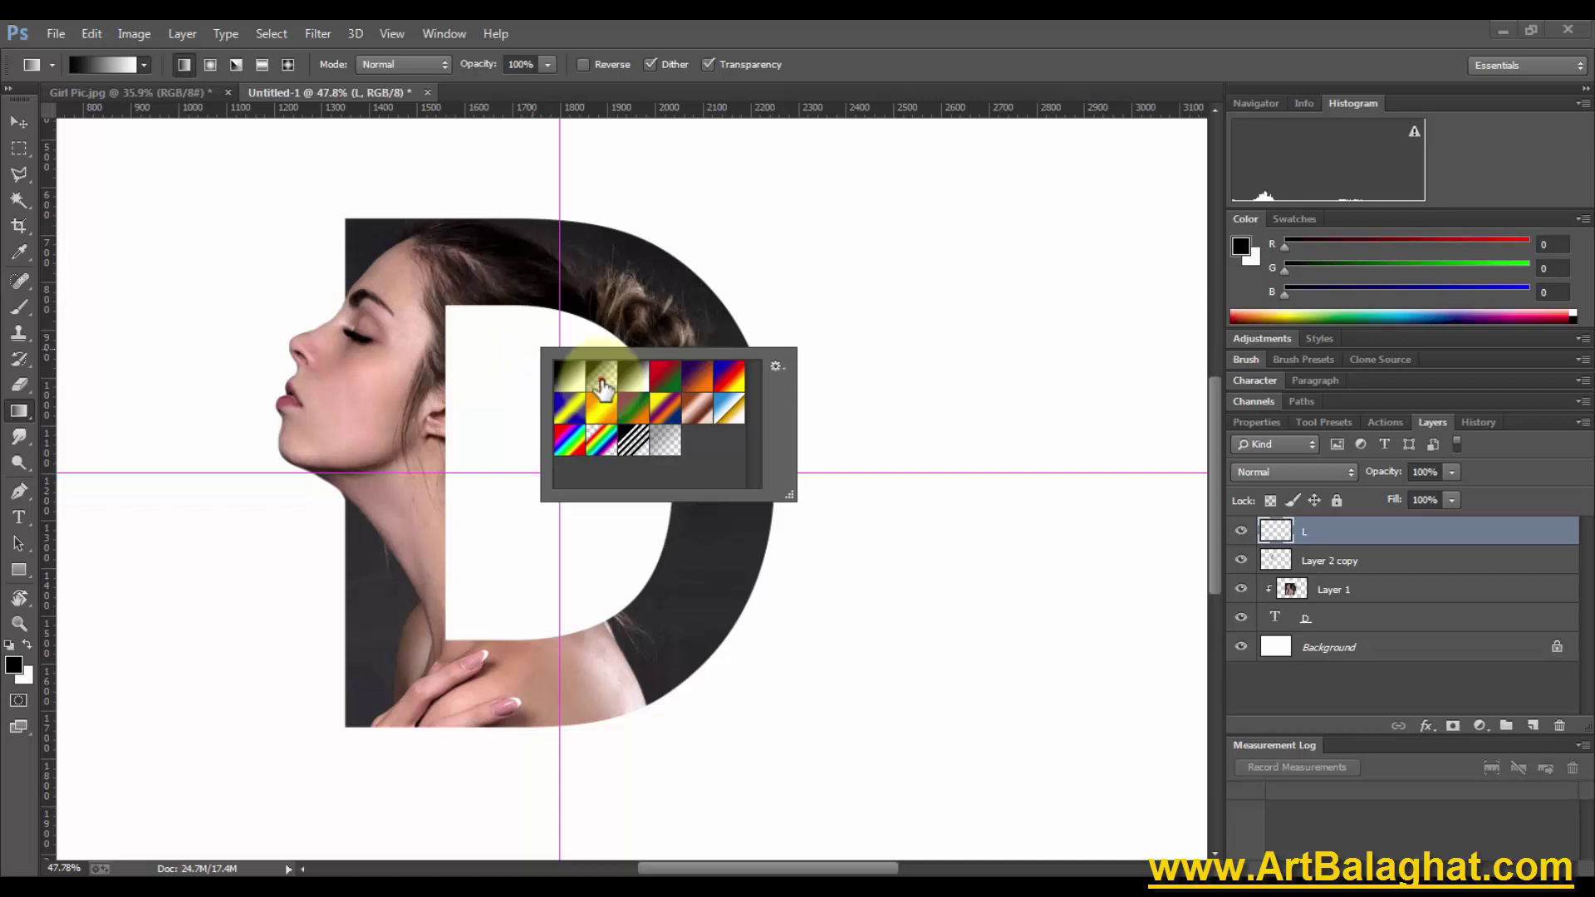
pyautogui.click(603, 386)
pyautogui.click(78, 64)
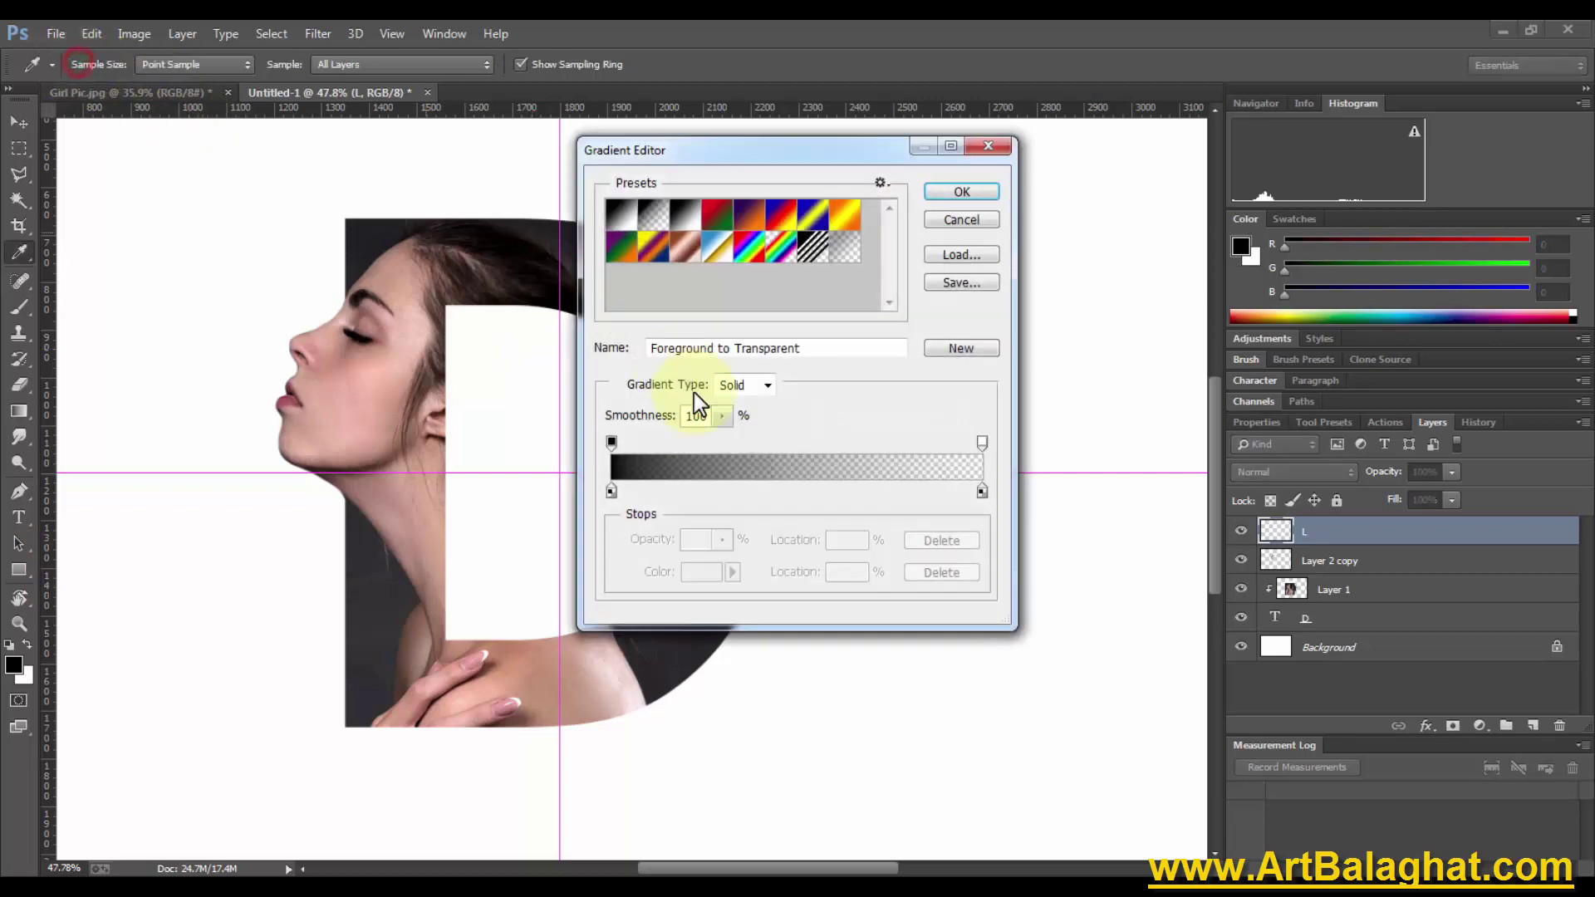
pyautogui.click(612, 439)
pyautogui.click(611, 490)
pyautogui.click(702, 573)
pyautogui.moveTo(611, 320); pyautogui.dragTo(542, 243)
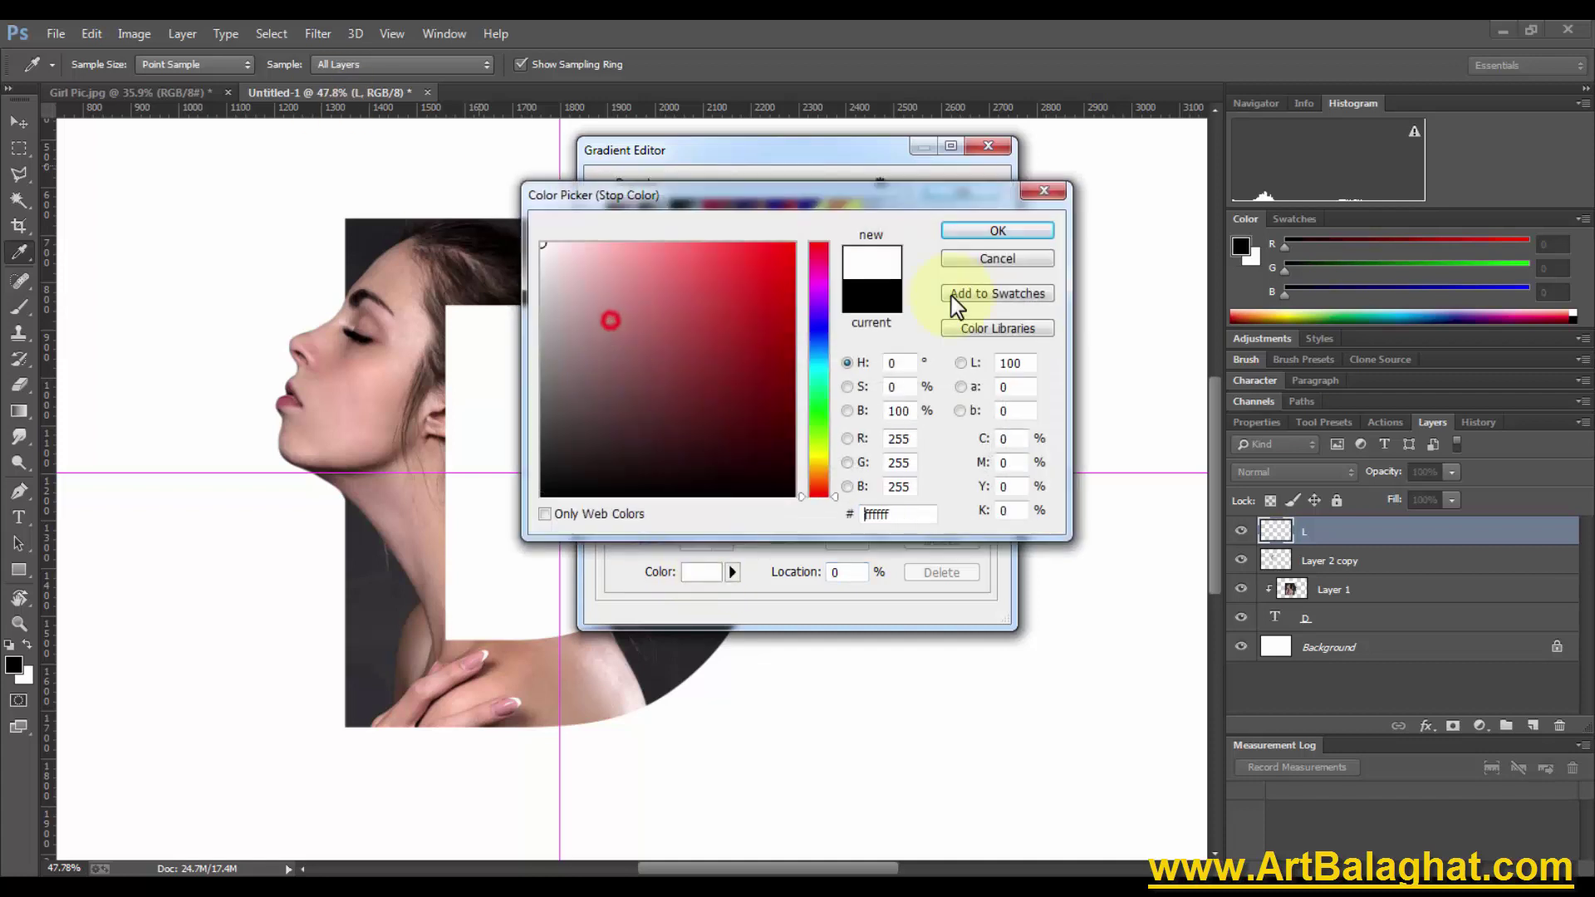
pyautogui.click(1020, 233)
pyautogui.click(962, 188)
# Try linear and radial white gradients across the D, undoing both
pyautogui.moveTo(714, 566); pyautogui.dragTo(773, 700)
pyautogui.hotkey('ctrl', 'z')
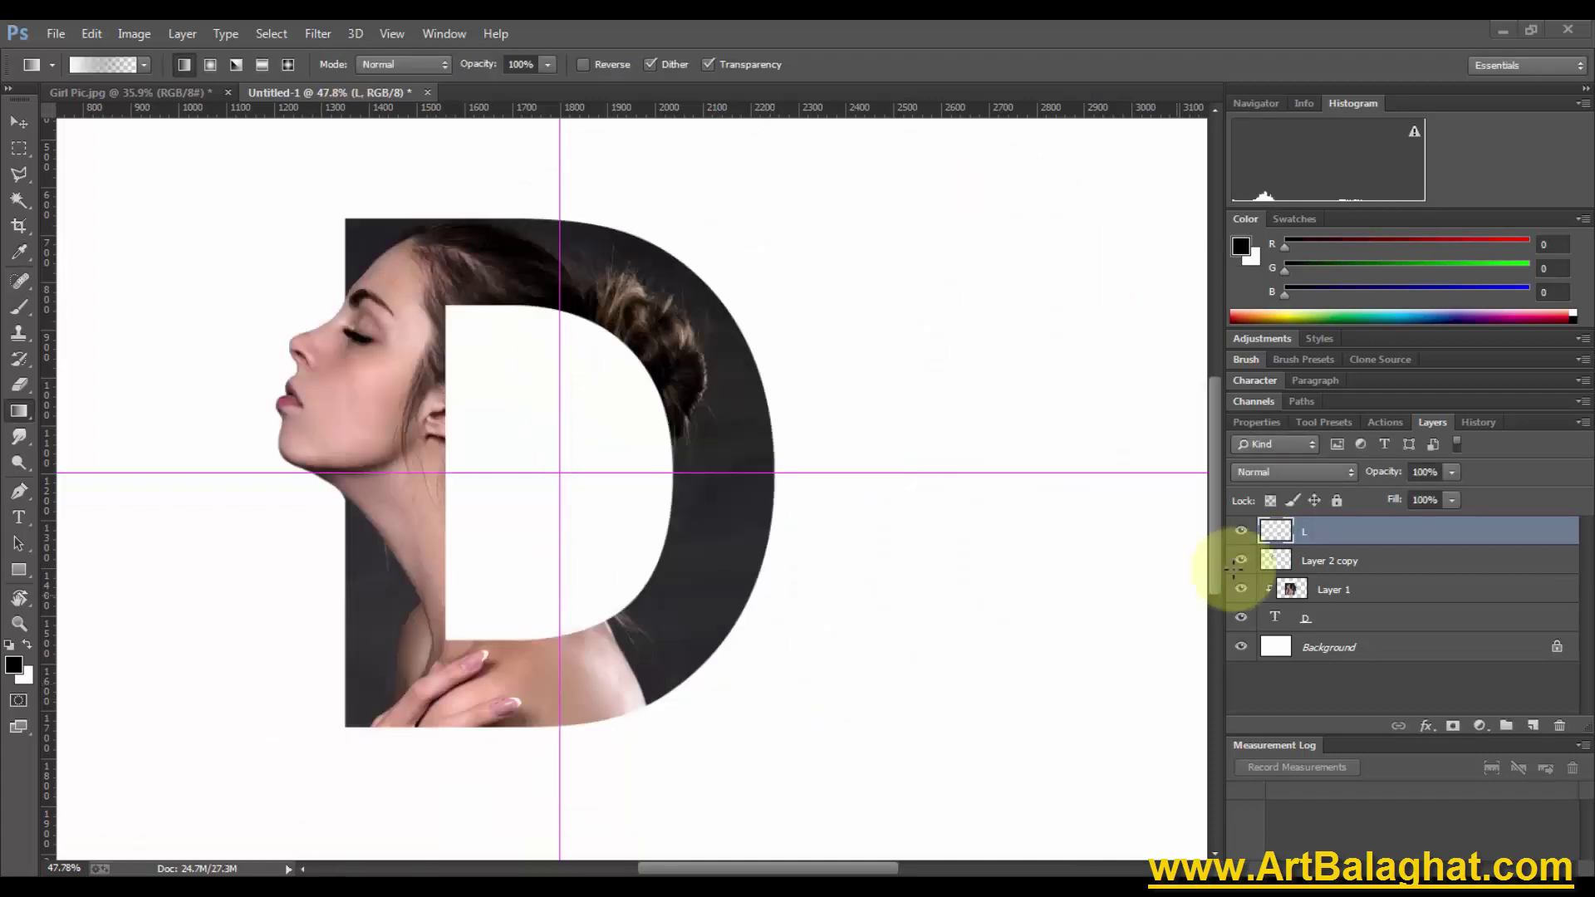
pyautogui.click(213, 63)
pyautogui.moveTo(712, 569); pyautogui.dragTo(758, 673)
pyautogui.press('v')
pyautogui.moveTo(721, 567)
pyautogui.mouseDown()
pyautogui.moveTo(759, 624)
pyautogui.moveTo(730, 569)
pyautogui.mouseUp()
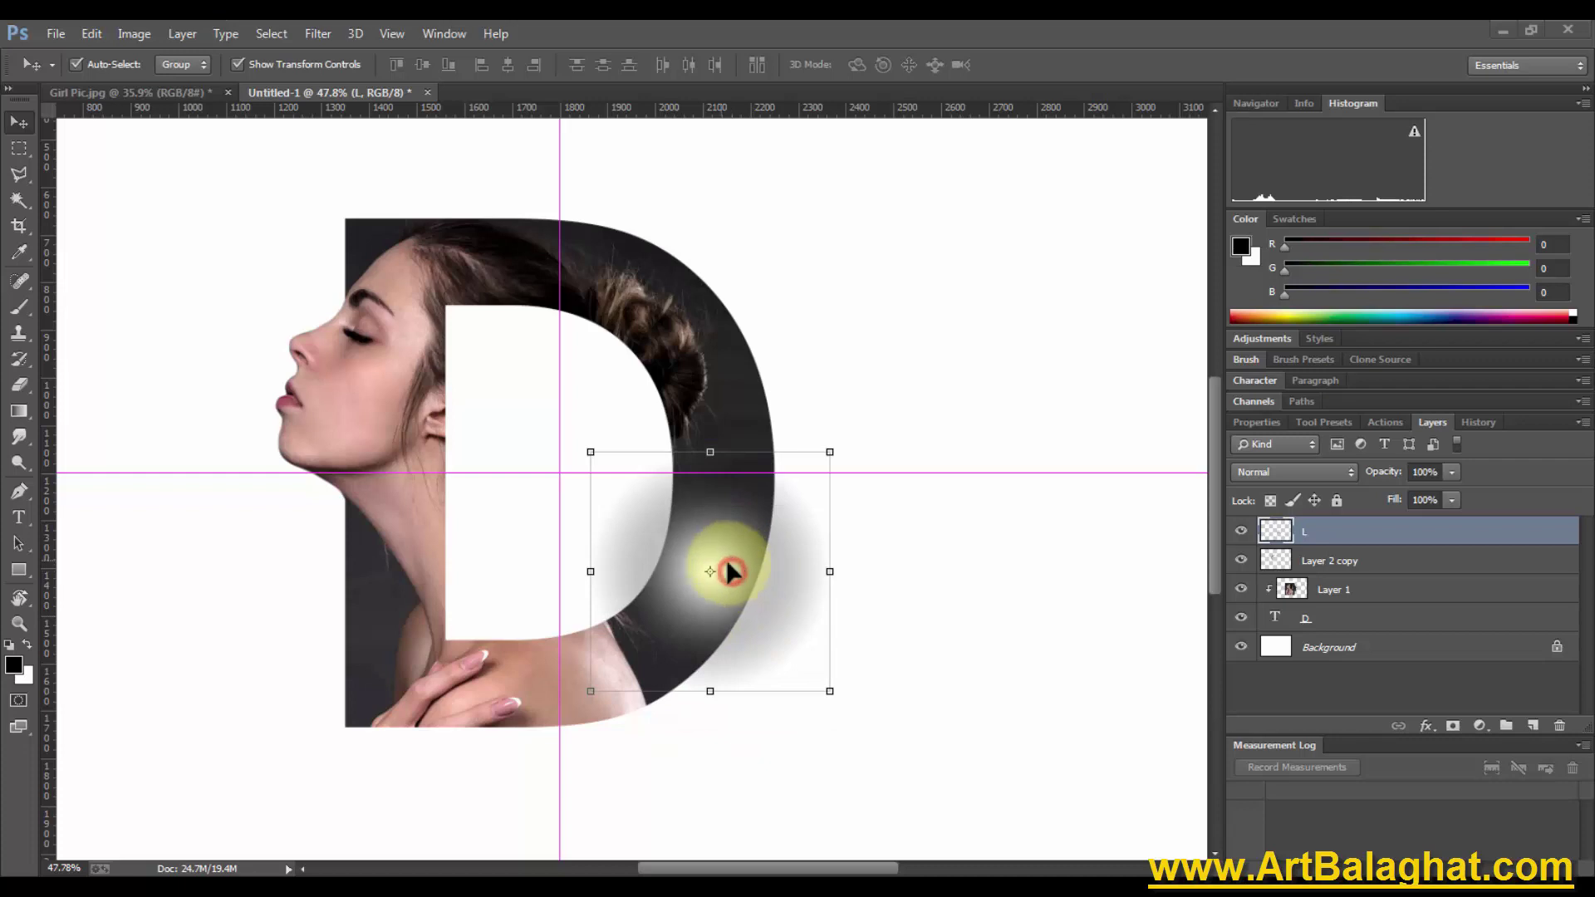
pyautogui.hotkey('ctrl', 'z')
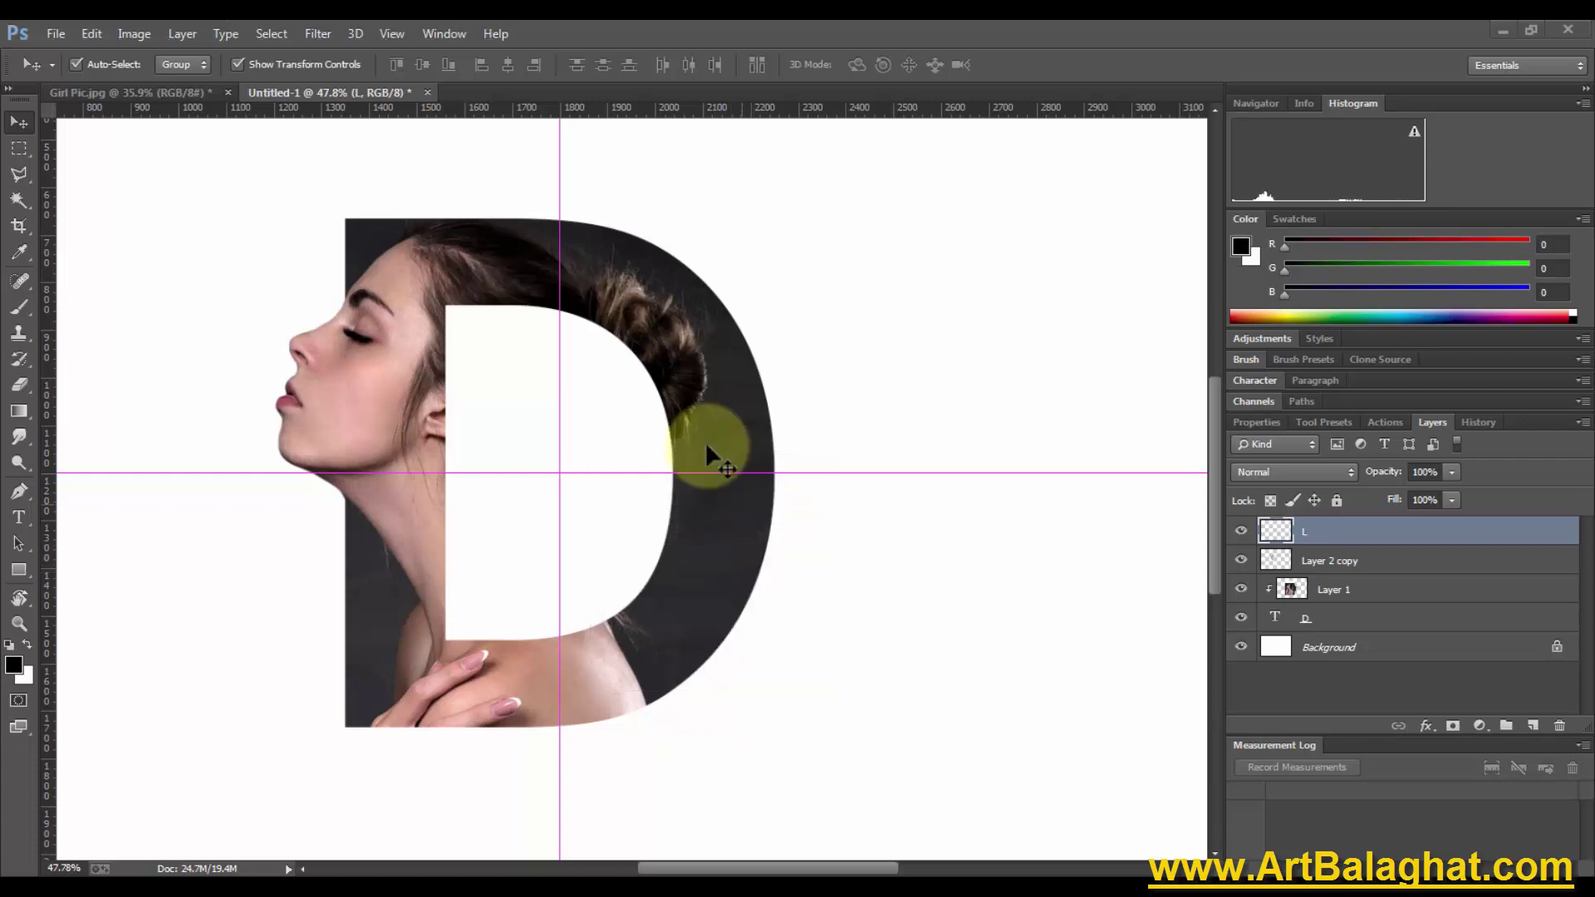
# Return to the Gradient tool and pick a gradient preset
pyautogui.press('g')
pyautogui.rightClick(427, 389)
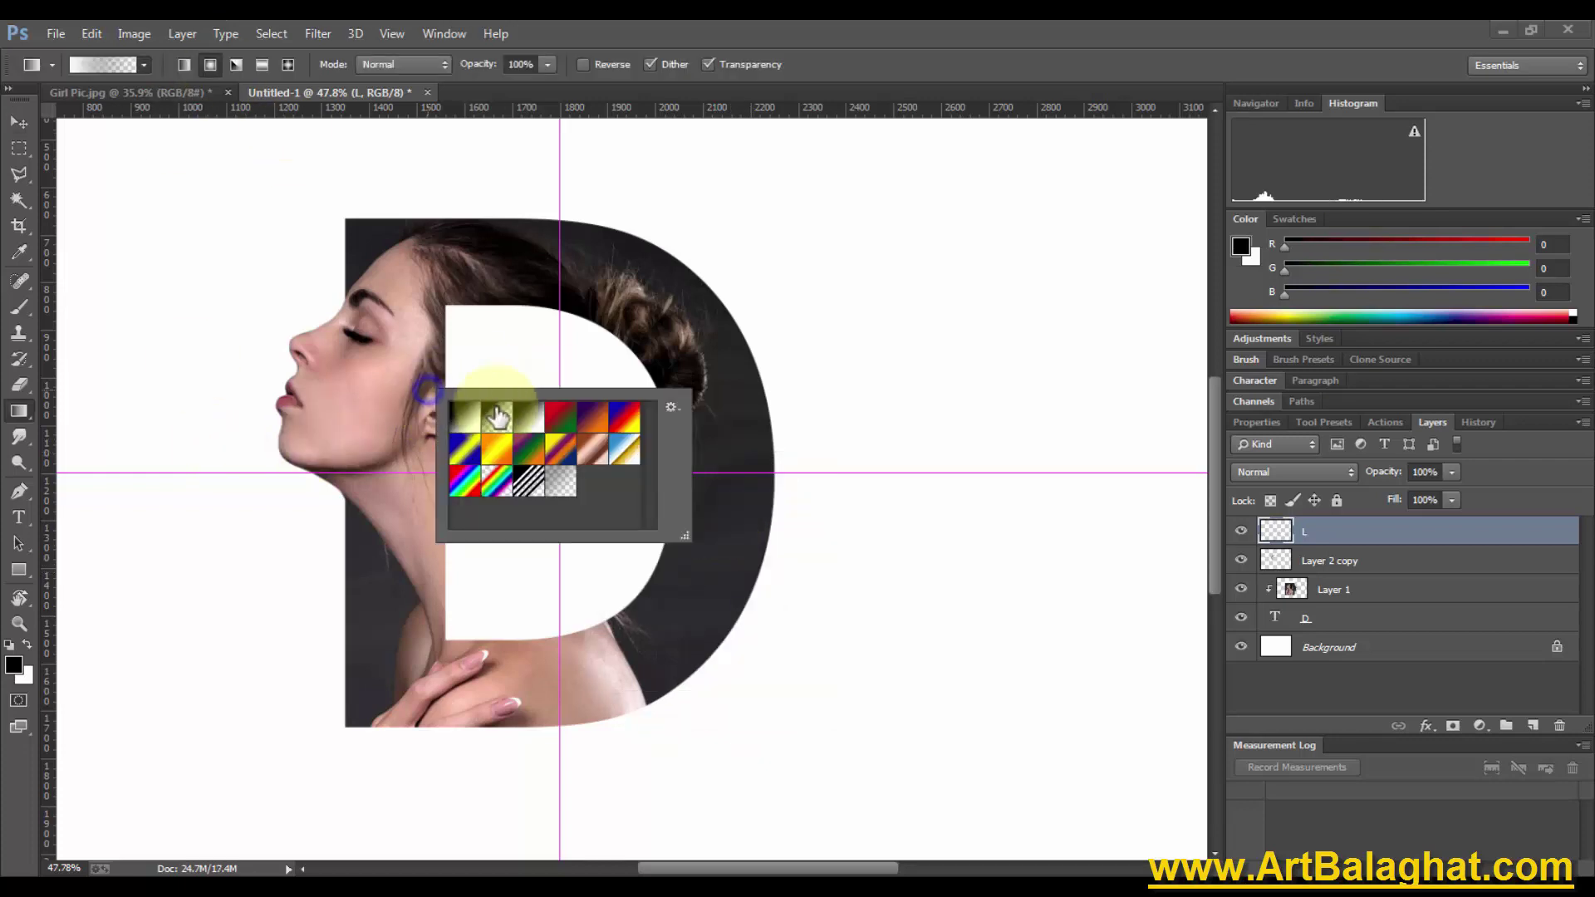
pyautogui.click(498, 420)
pyautogui.rightClick(659, 231)
pyautogui.click(598, 268)
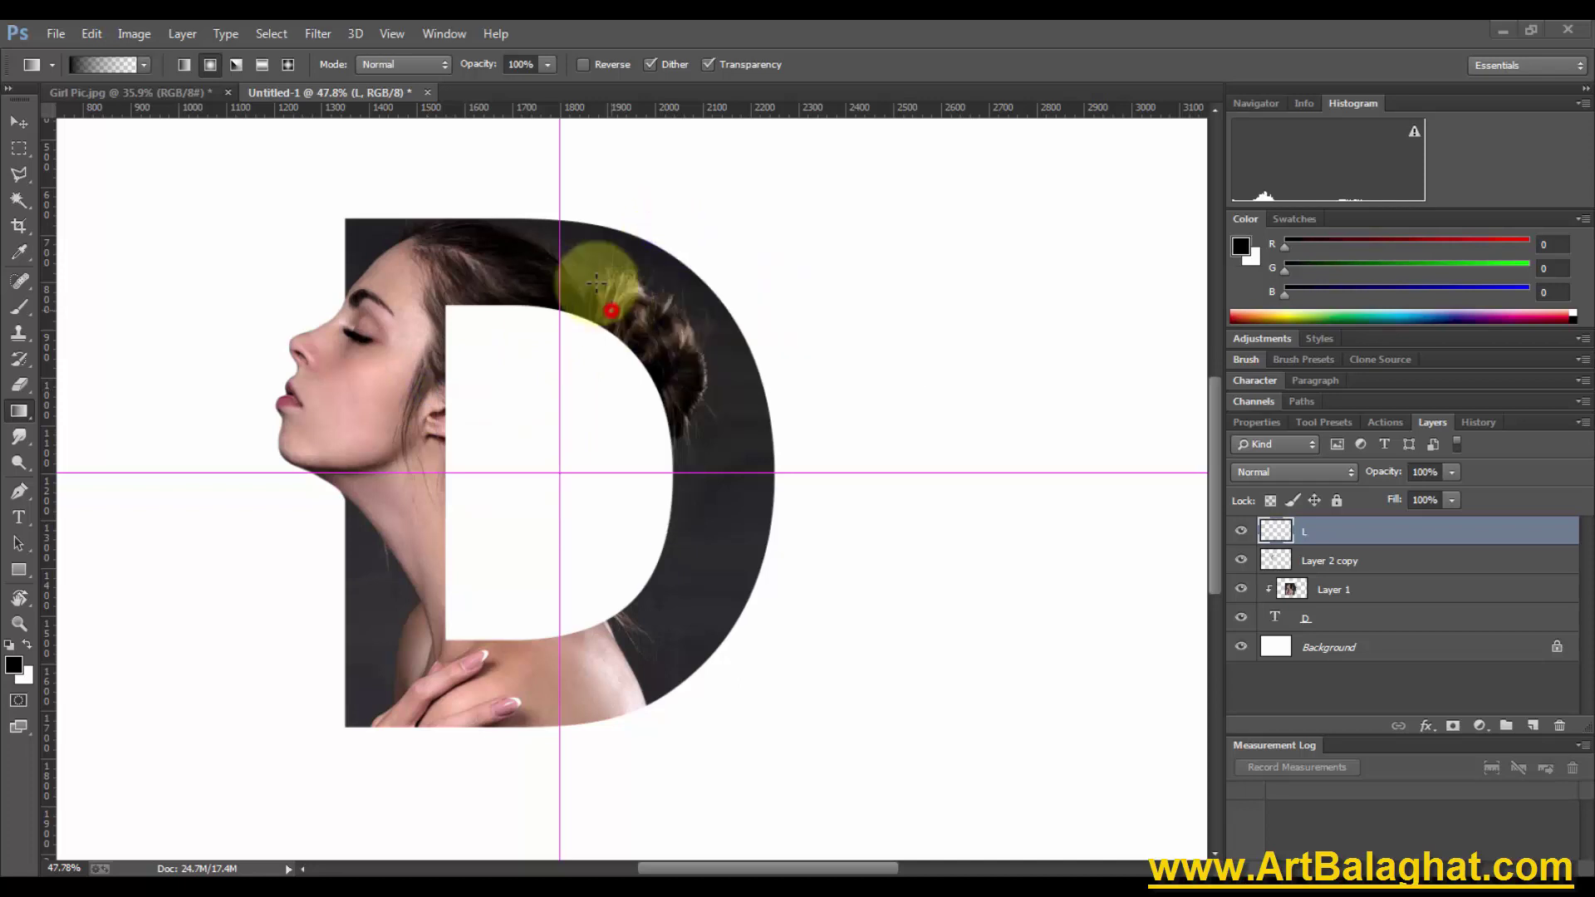
# Make both gradient stops white and drag a radial glow over the D's right curve
pyautogui.click(81, 60)
pyautogui.click(982, 491)
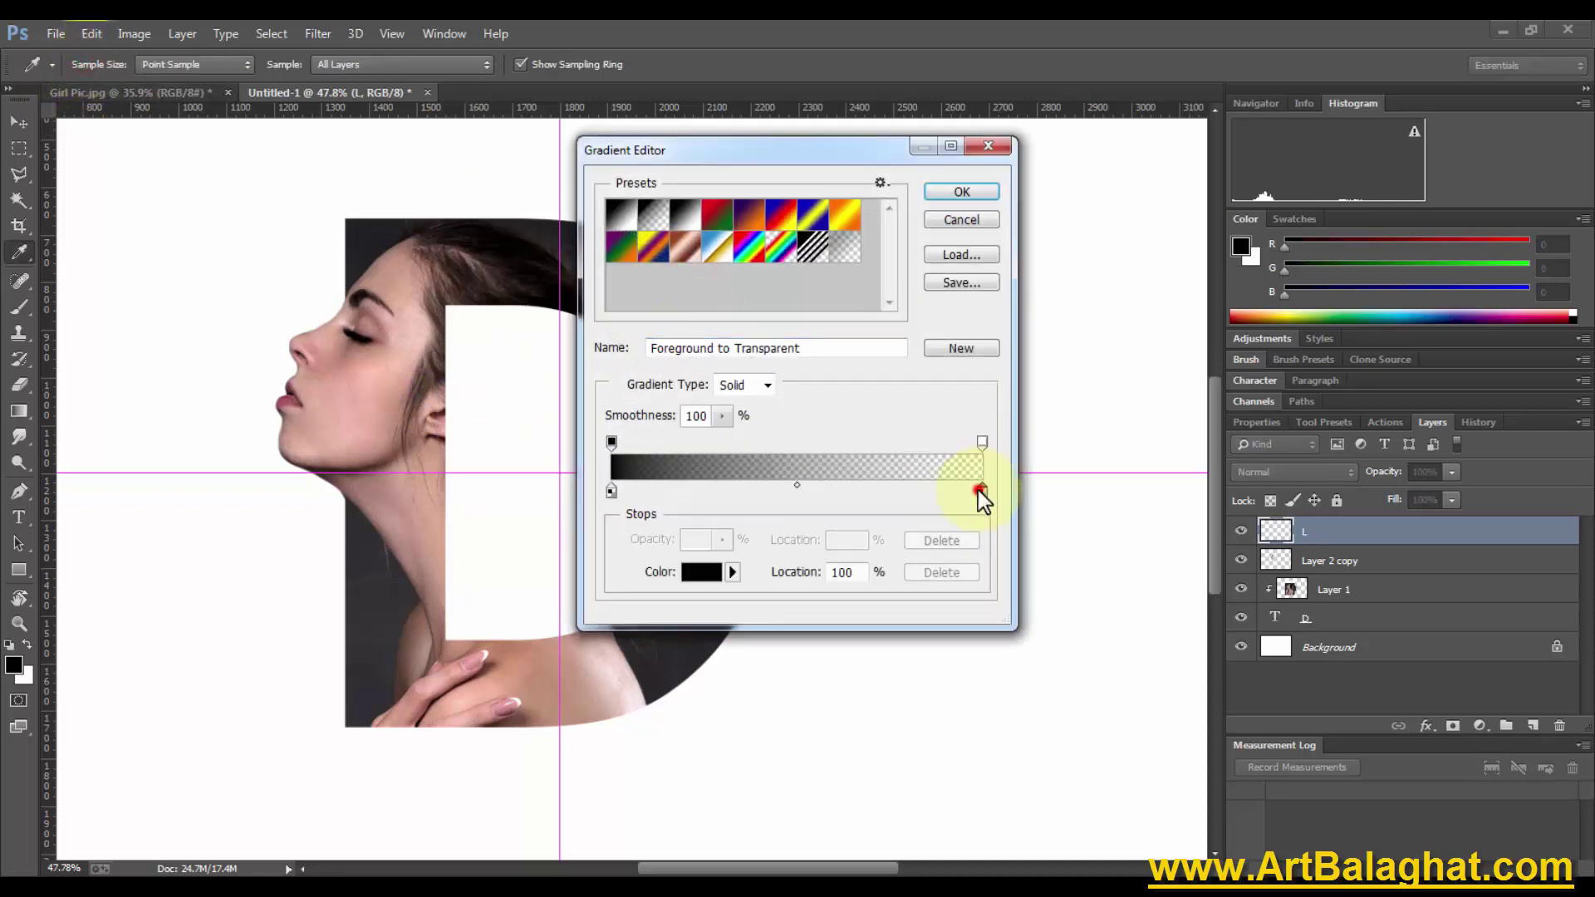
pyautogui.click(701, 572)
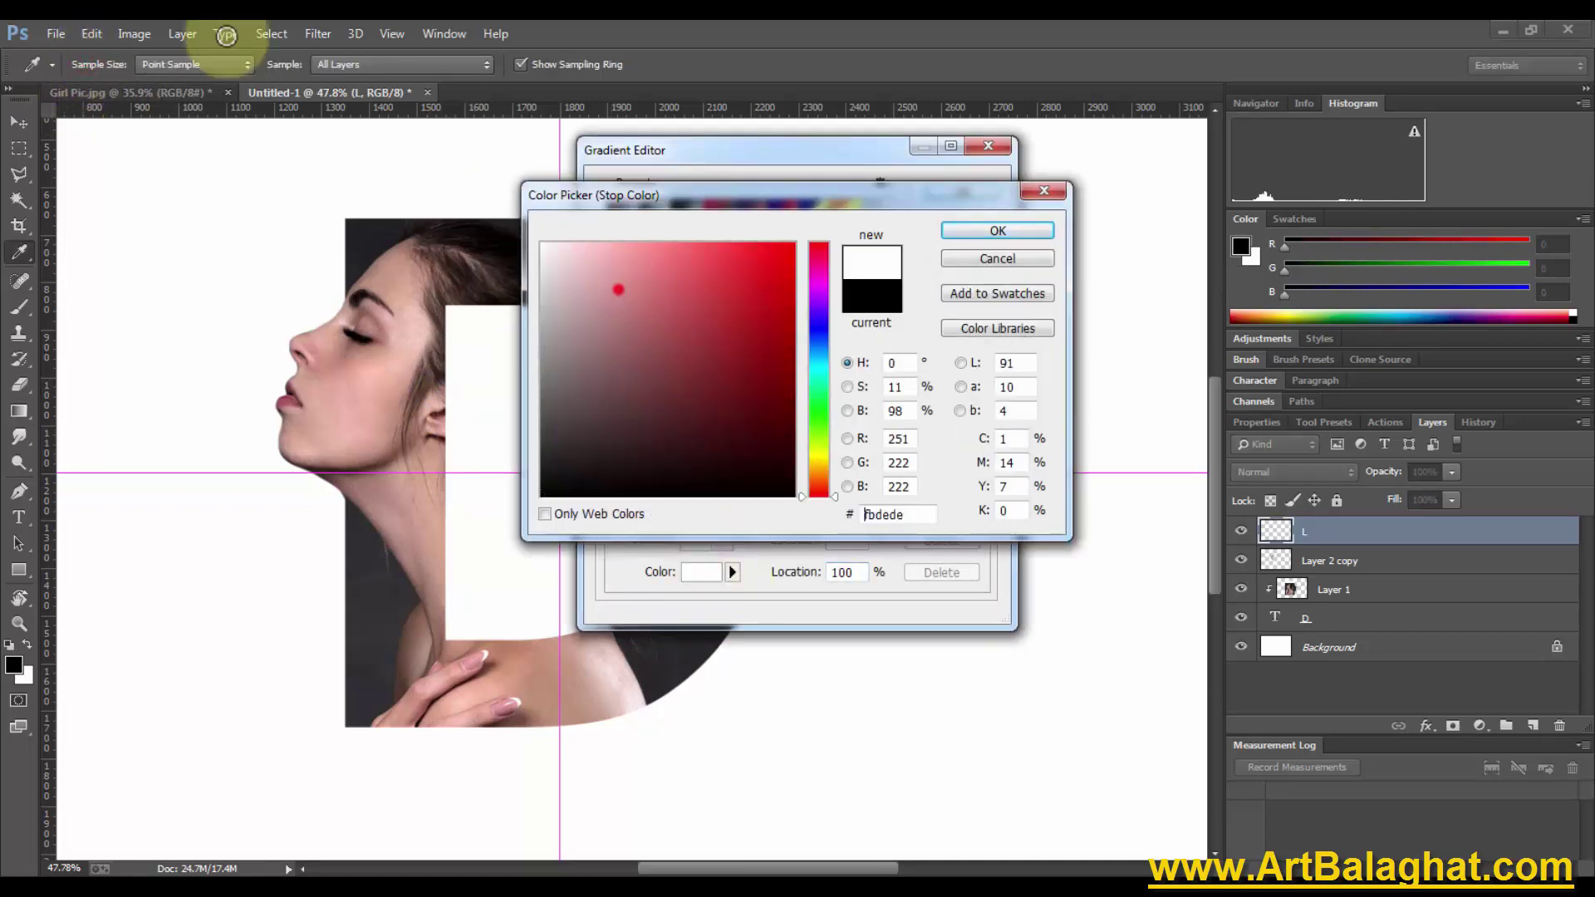
pyautogui.click(1020, 233)
pyautogui.click(701, 572)
pyautogui.click(536, 210)
pyautogui.press('Return')
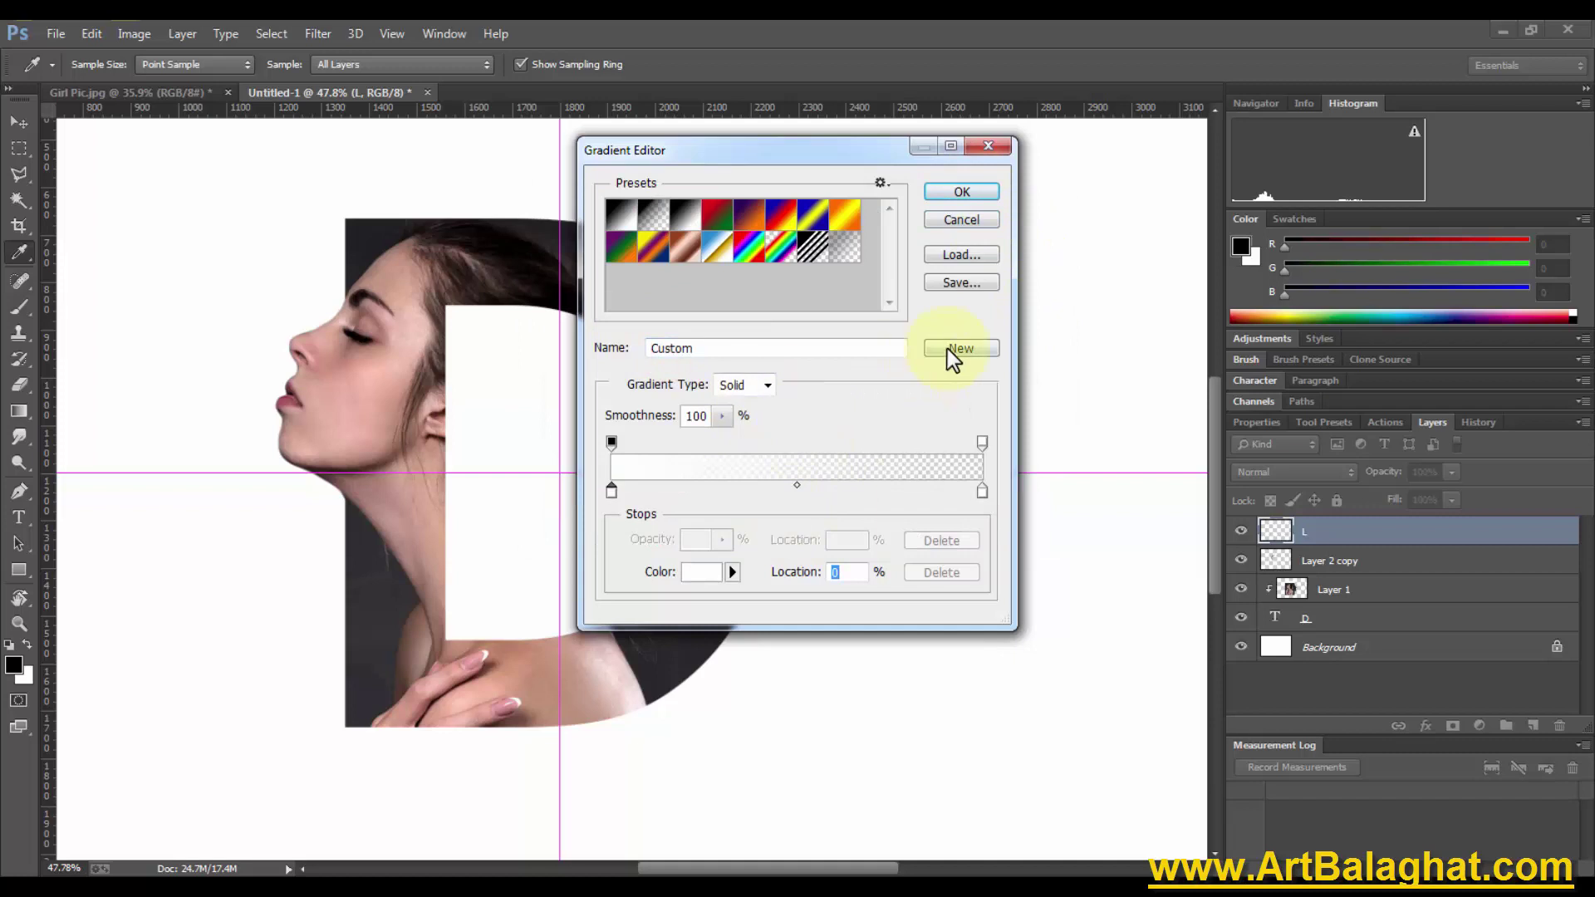
pyautogui.click(939, 190)
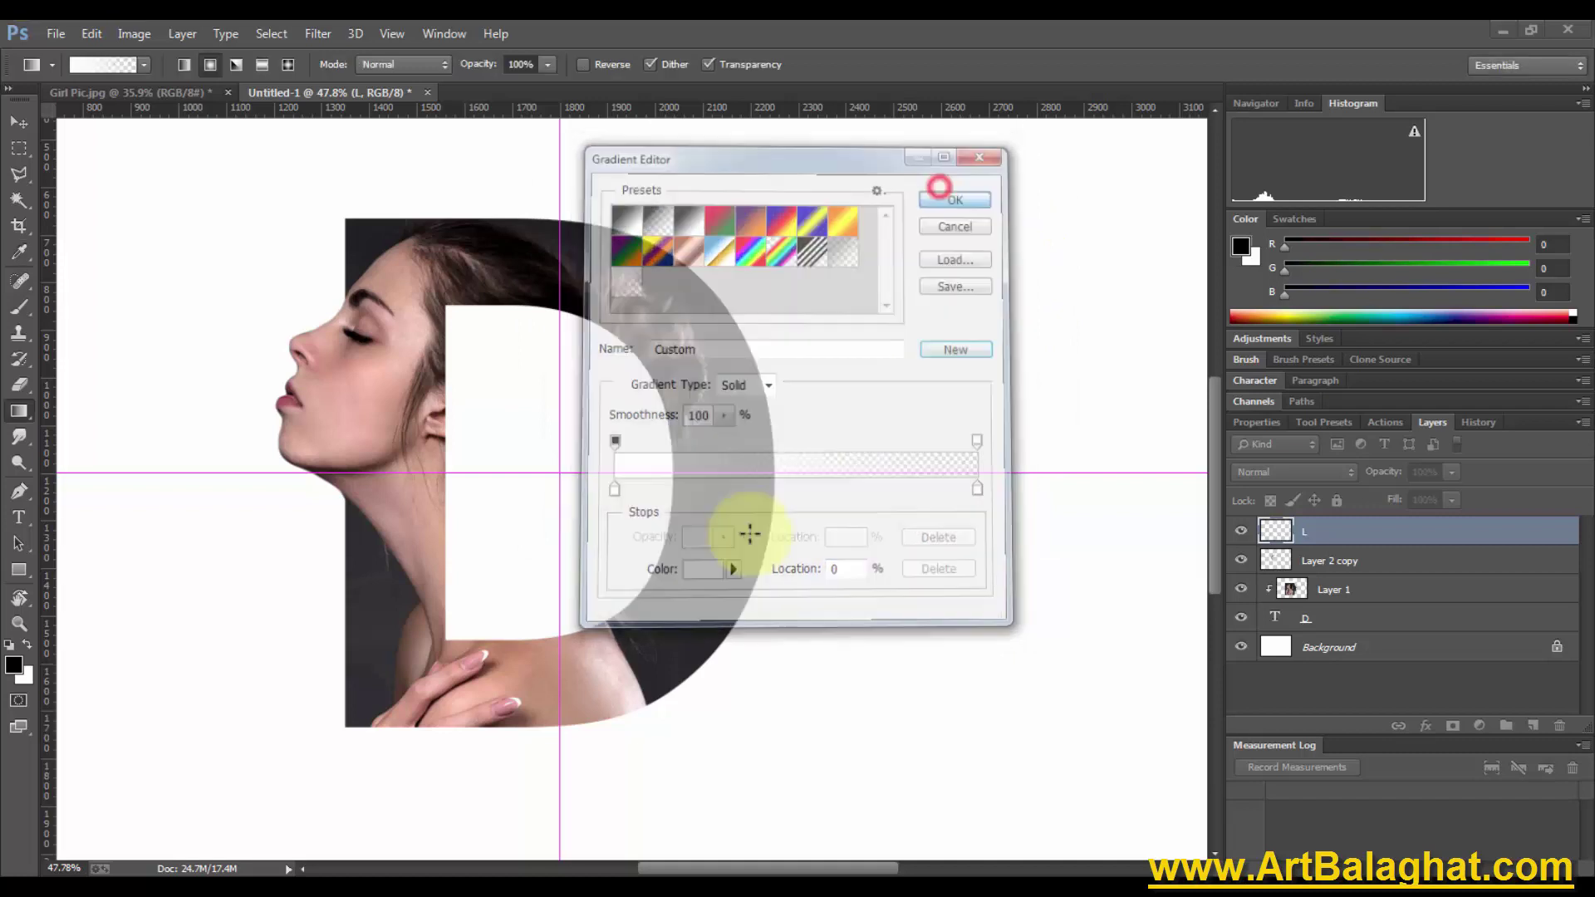
pyautogui.moveTo(722, 538); pyautogui.dragTo(839, 666)
# Resize and reposition the glow onto the D's lower curve with Free Transform
pyautogui.press('v')
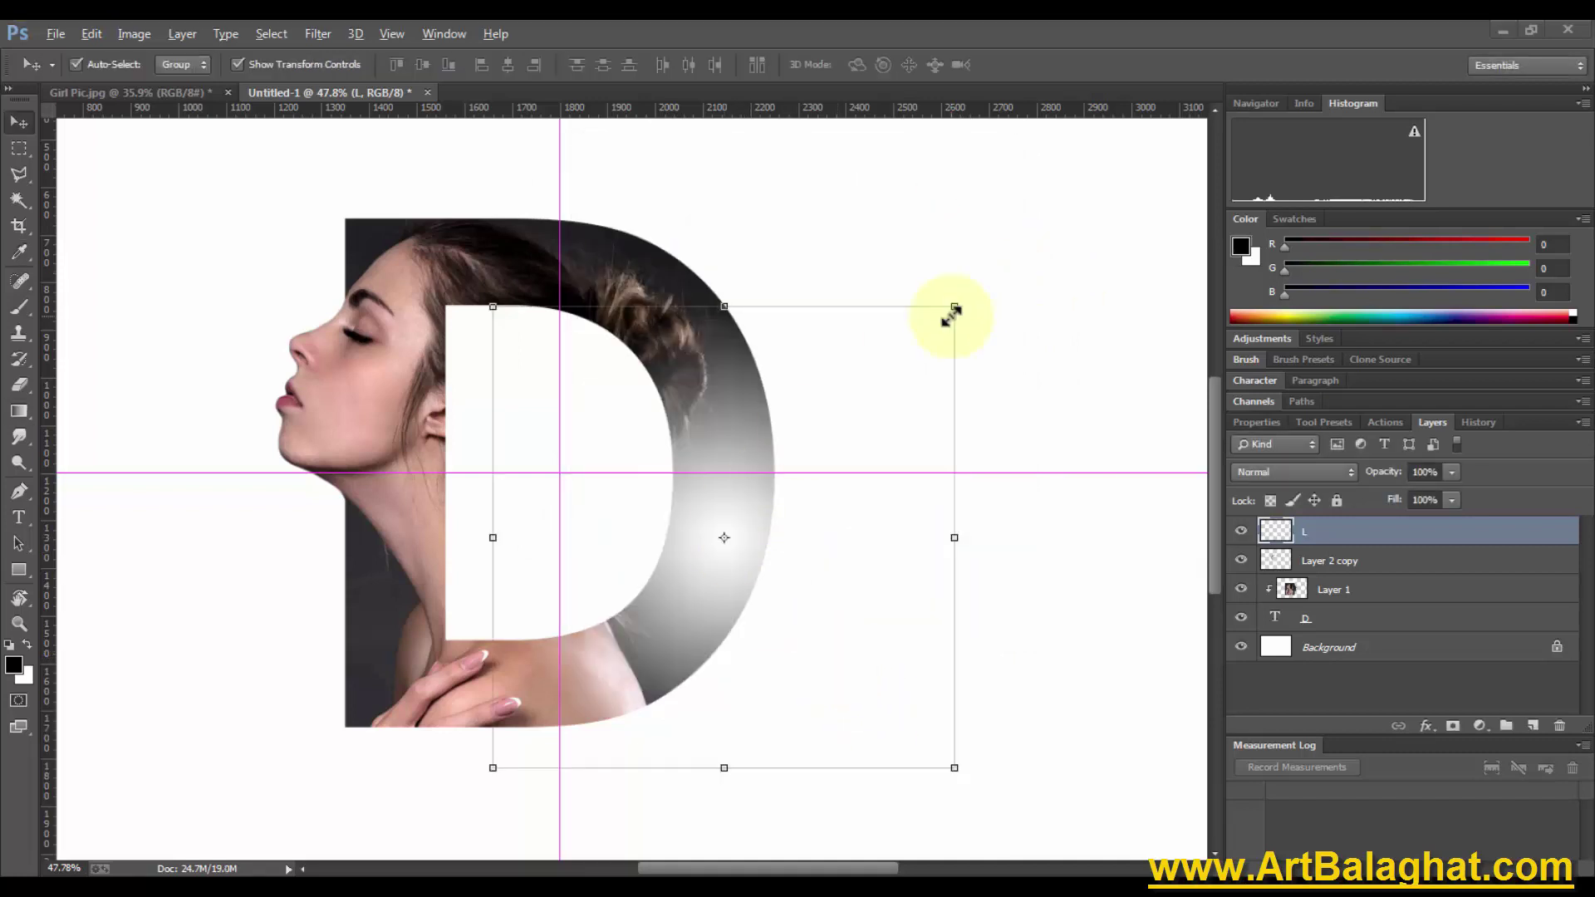
pyautogui.moveTo(954, 309); pyautogui.dragTo(864, 397)
pyautogui.moveTo(818, 453)
pyautogui.mouseDown()
pyautogui.moveTo(819, 531)
pyautogui.moveTo(732, 580)
pyautogui.mouseUp()
pyautogui.doubleClick(734, 586)
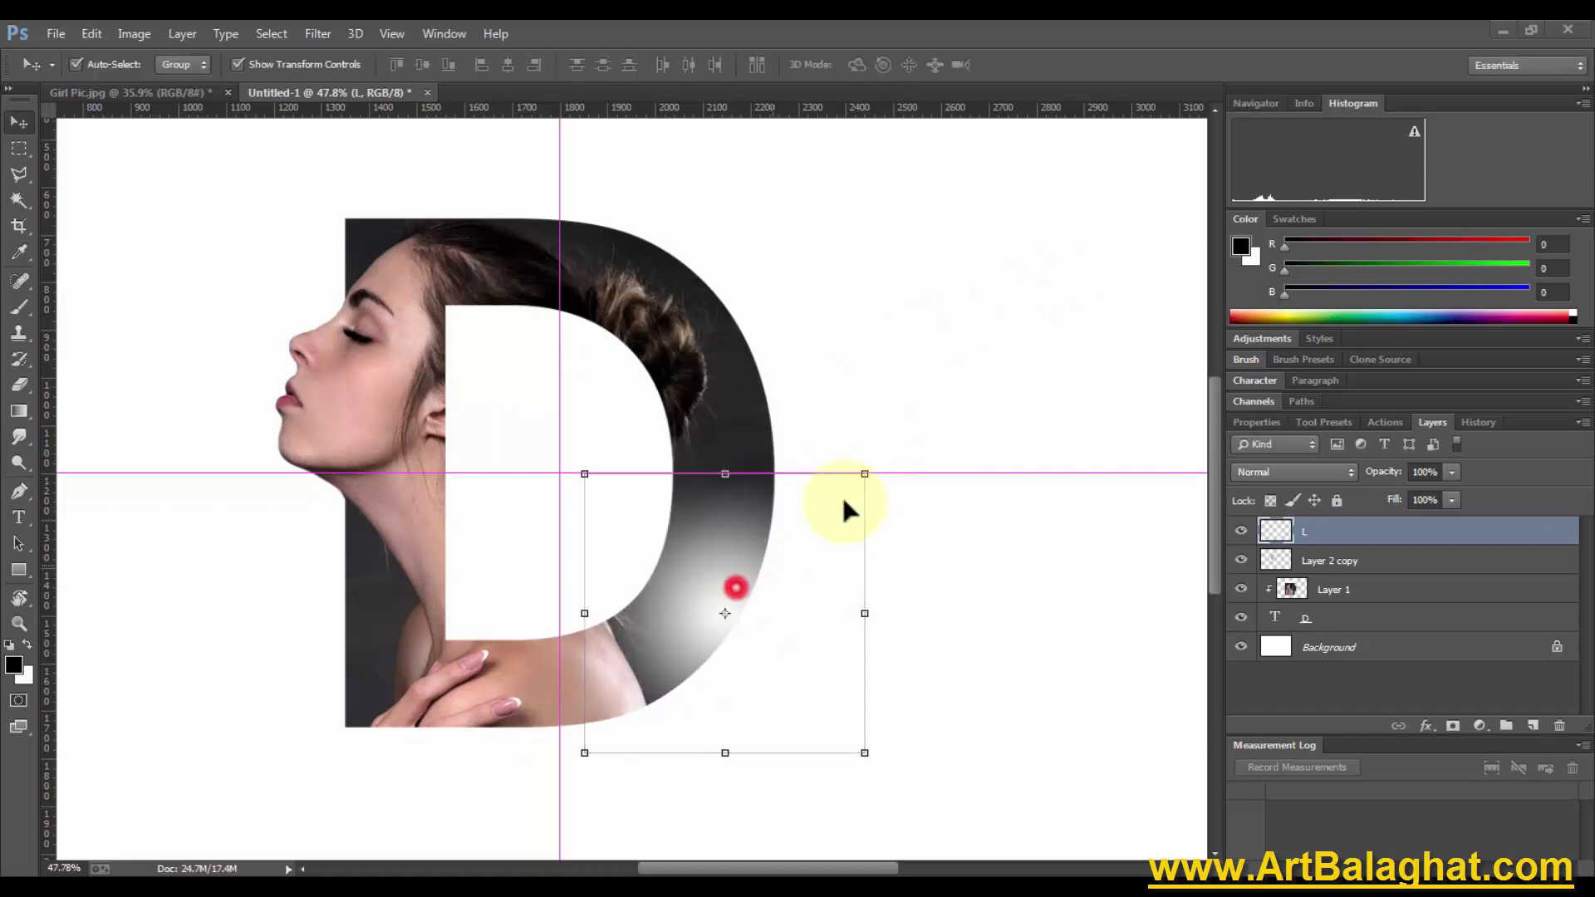
pyautogui.moveTo(865, 474); pyautogui.dragTo(840, 499)
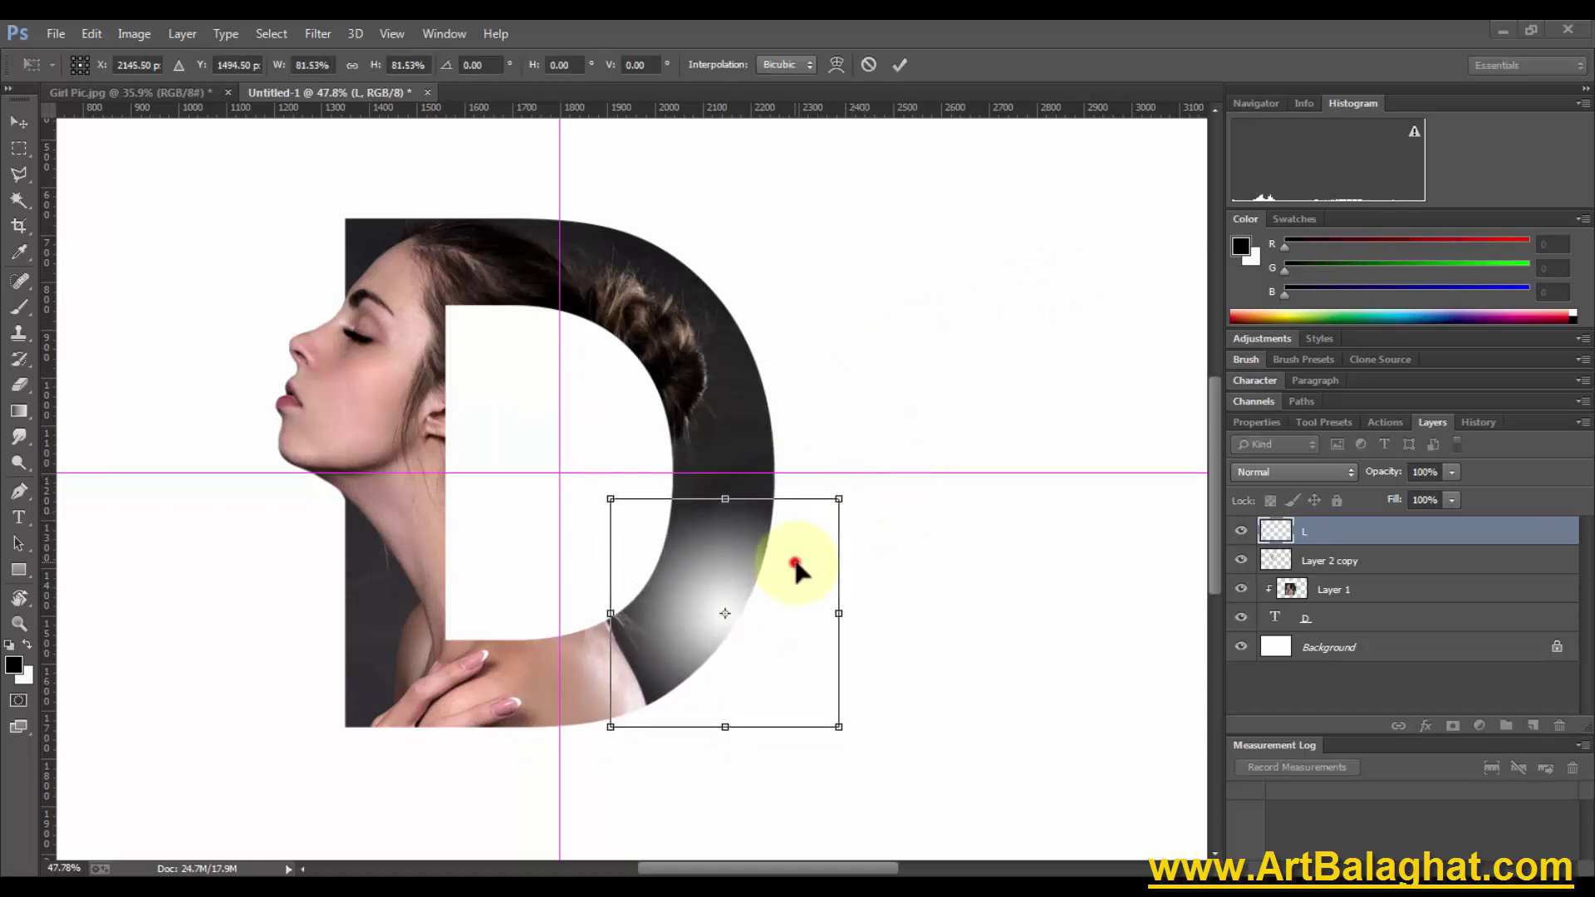
pyautogui.moveTo(796, 568); pyautogui.dragTo(813, 565)
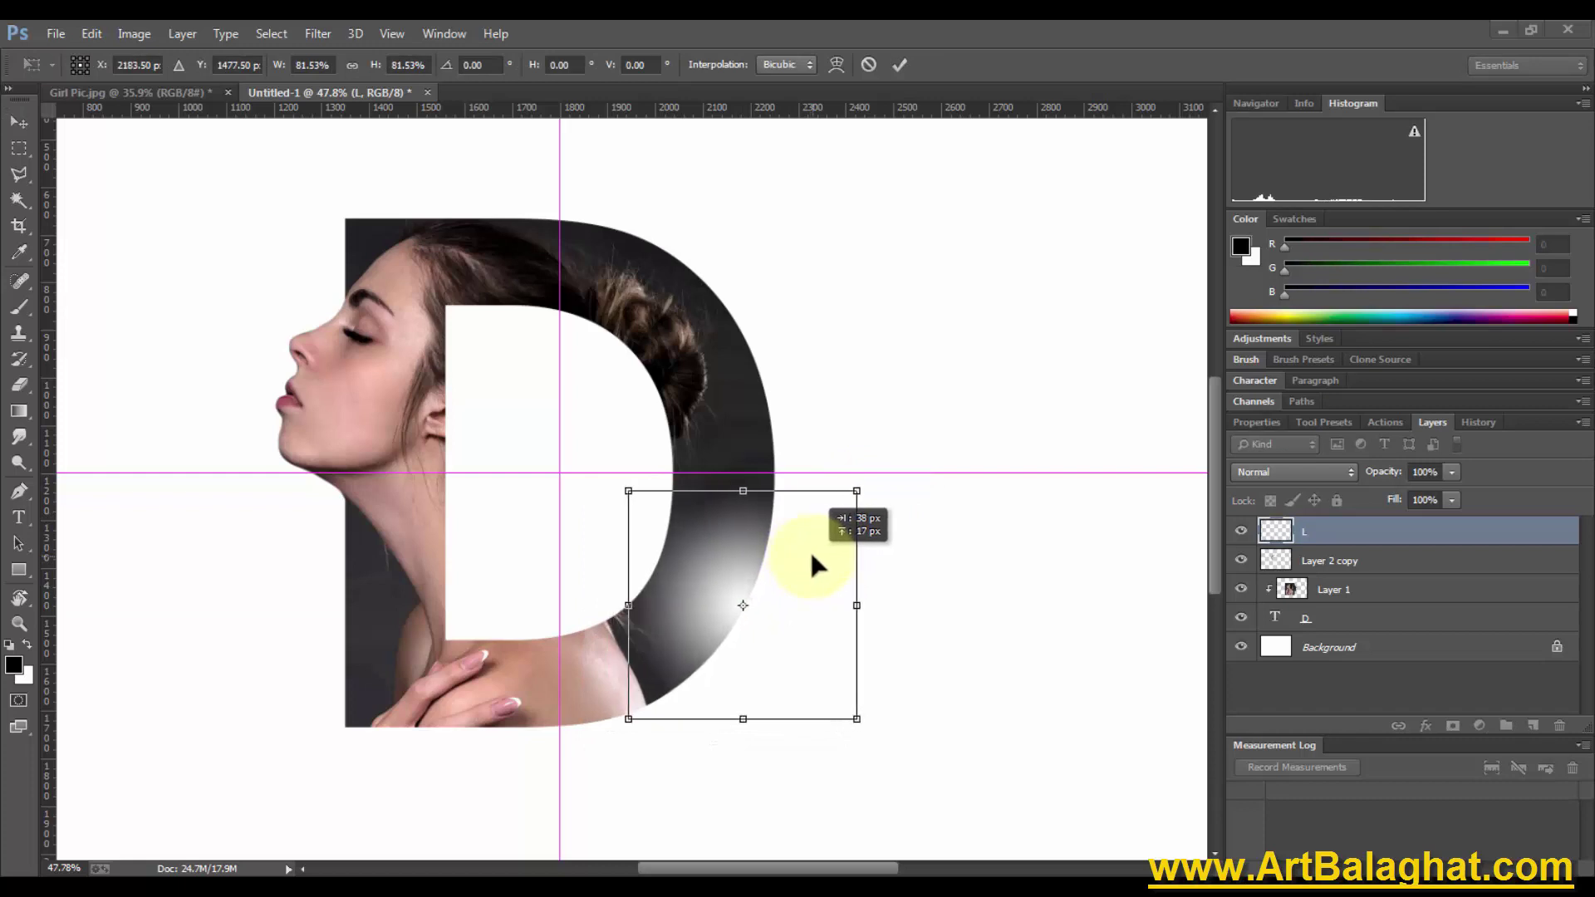
pyautogui.moveTo(857, 491); pyautogui.dragTo(864, 484)
pyautogui.keyDown('alt'); pyautogui.click(845, 524); pyautogui.keyUp('alt')
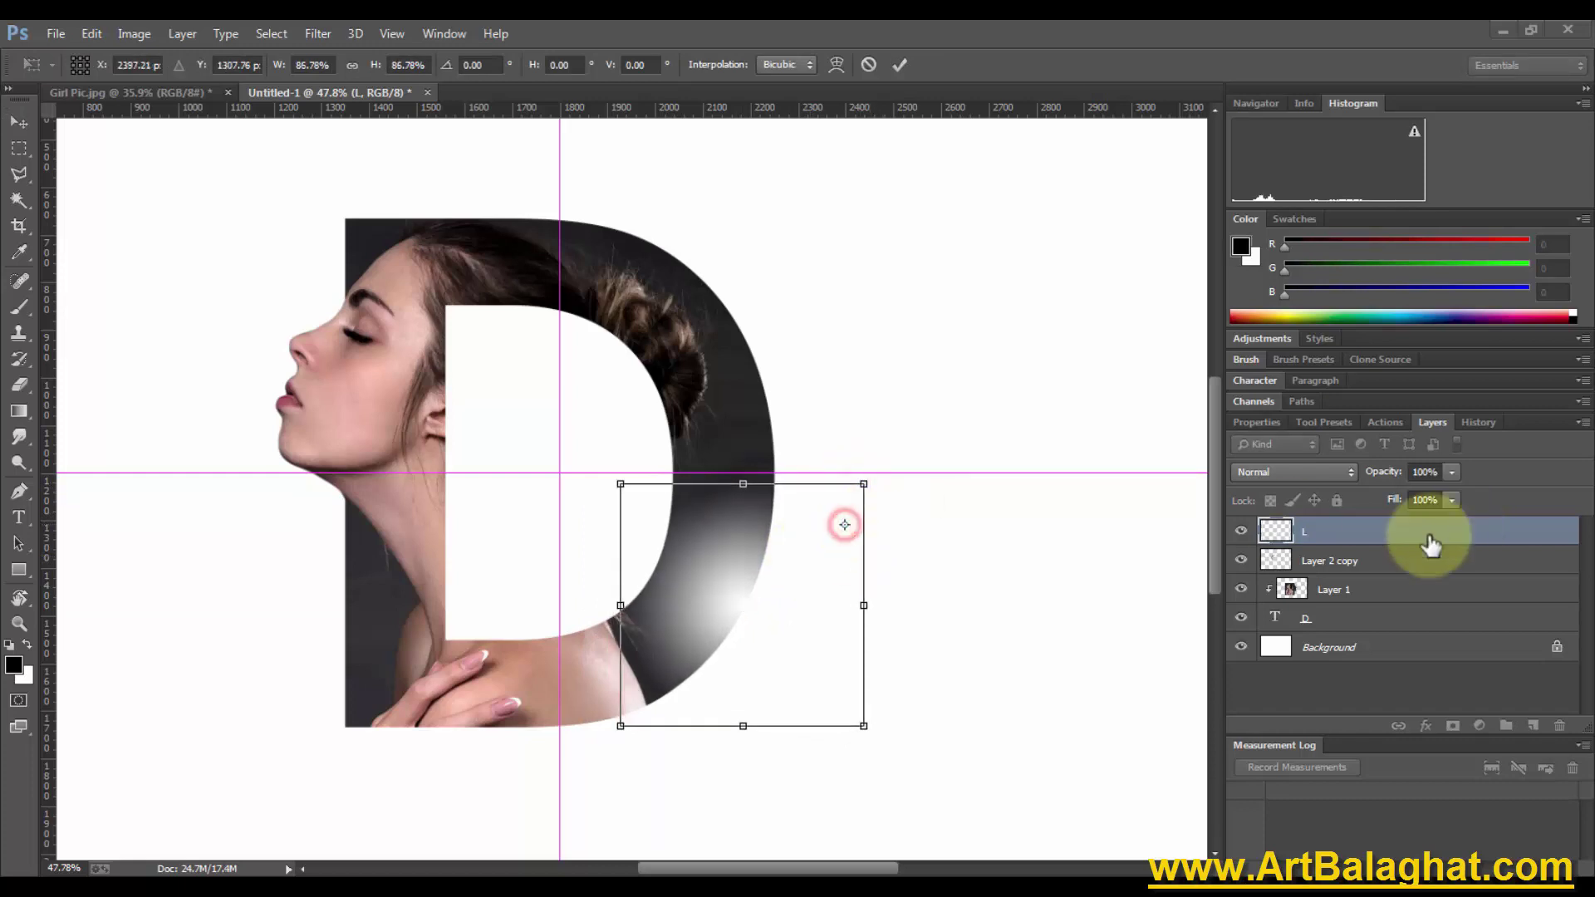
pyautogui.doubleClick(745, 565)
# Duplicate layer L, set L copy to 19% opacity, and merge the two glow layers
pyautogui.moveTo(1462, 536); pyautogui.dragTo(1531, 725)
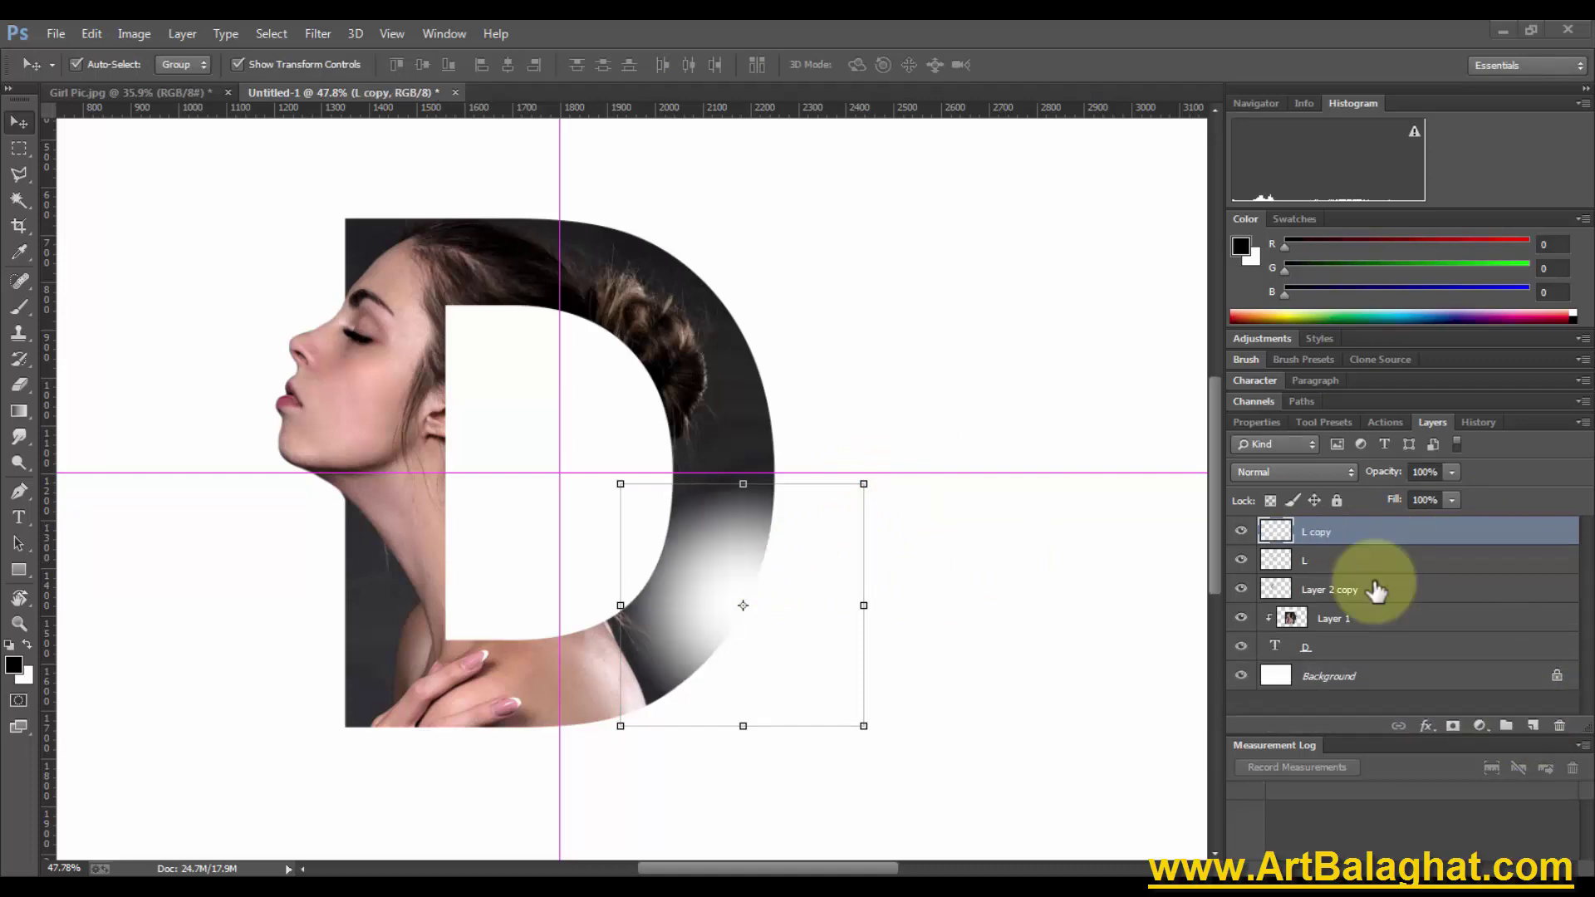
pyautogui.click(1381, 529)
pyautogui.moveTo(1386, 472)
pyautogui.mouseDown()
pyautogui.moveTo(1313, 480)
pyautogui.moveTo(1375, 484)
pyautogui.mouseUp()
pyautogui.click(1372, 558)
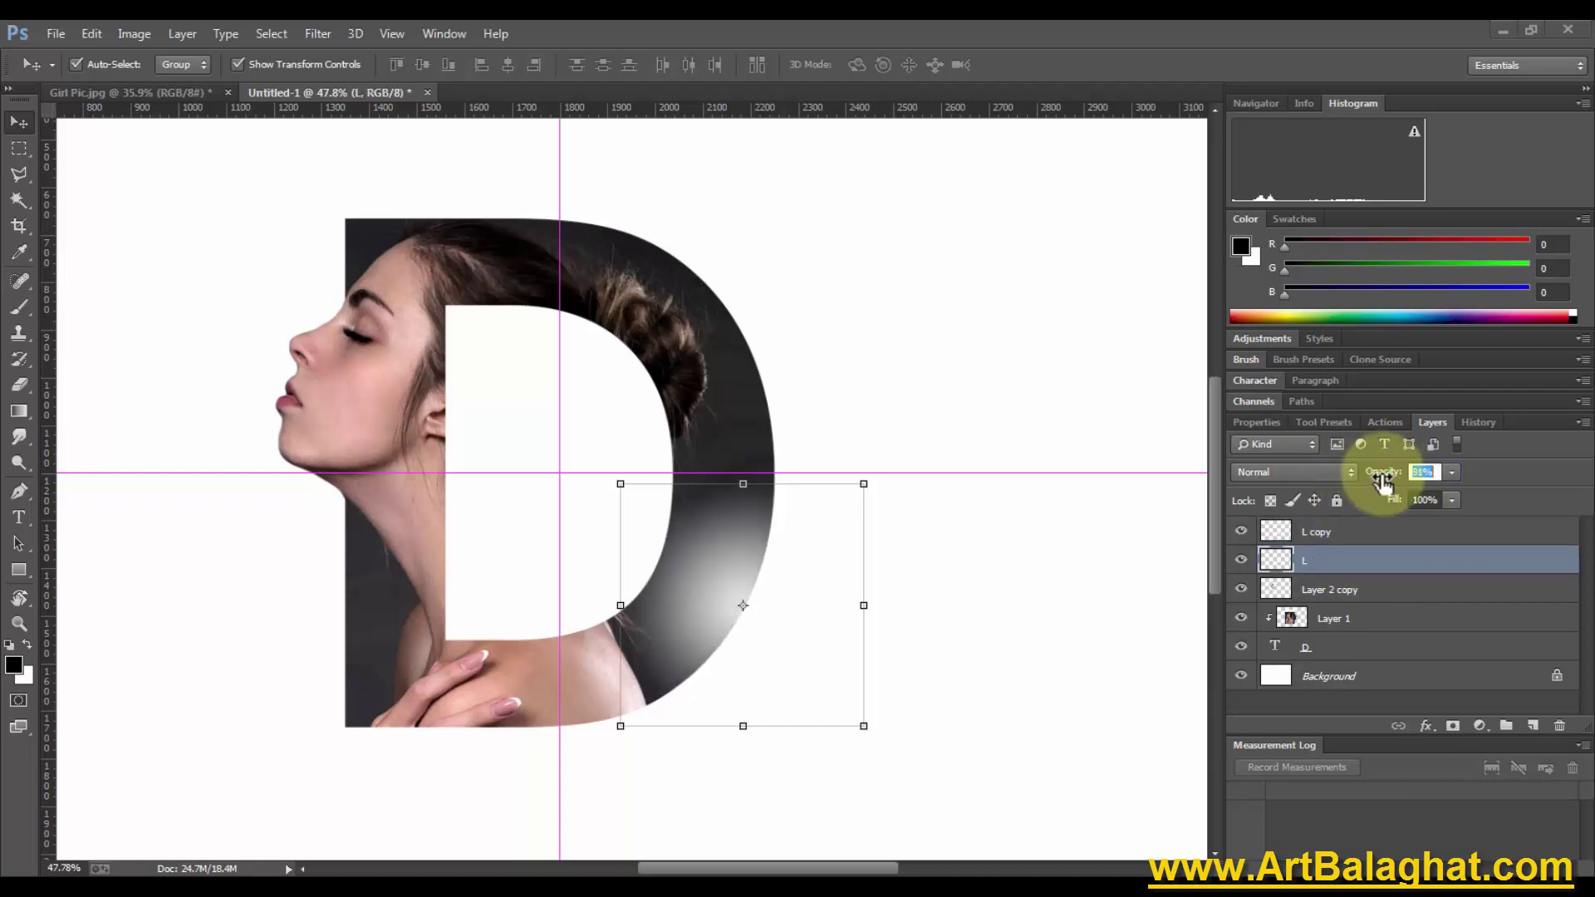
pyautogui.keyDown('ctrl'); pyautogui.click(1362, 532); pyautogui.keyUp('ctrl')
pyautogui.rightClick(1365, 534)
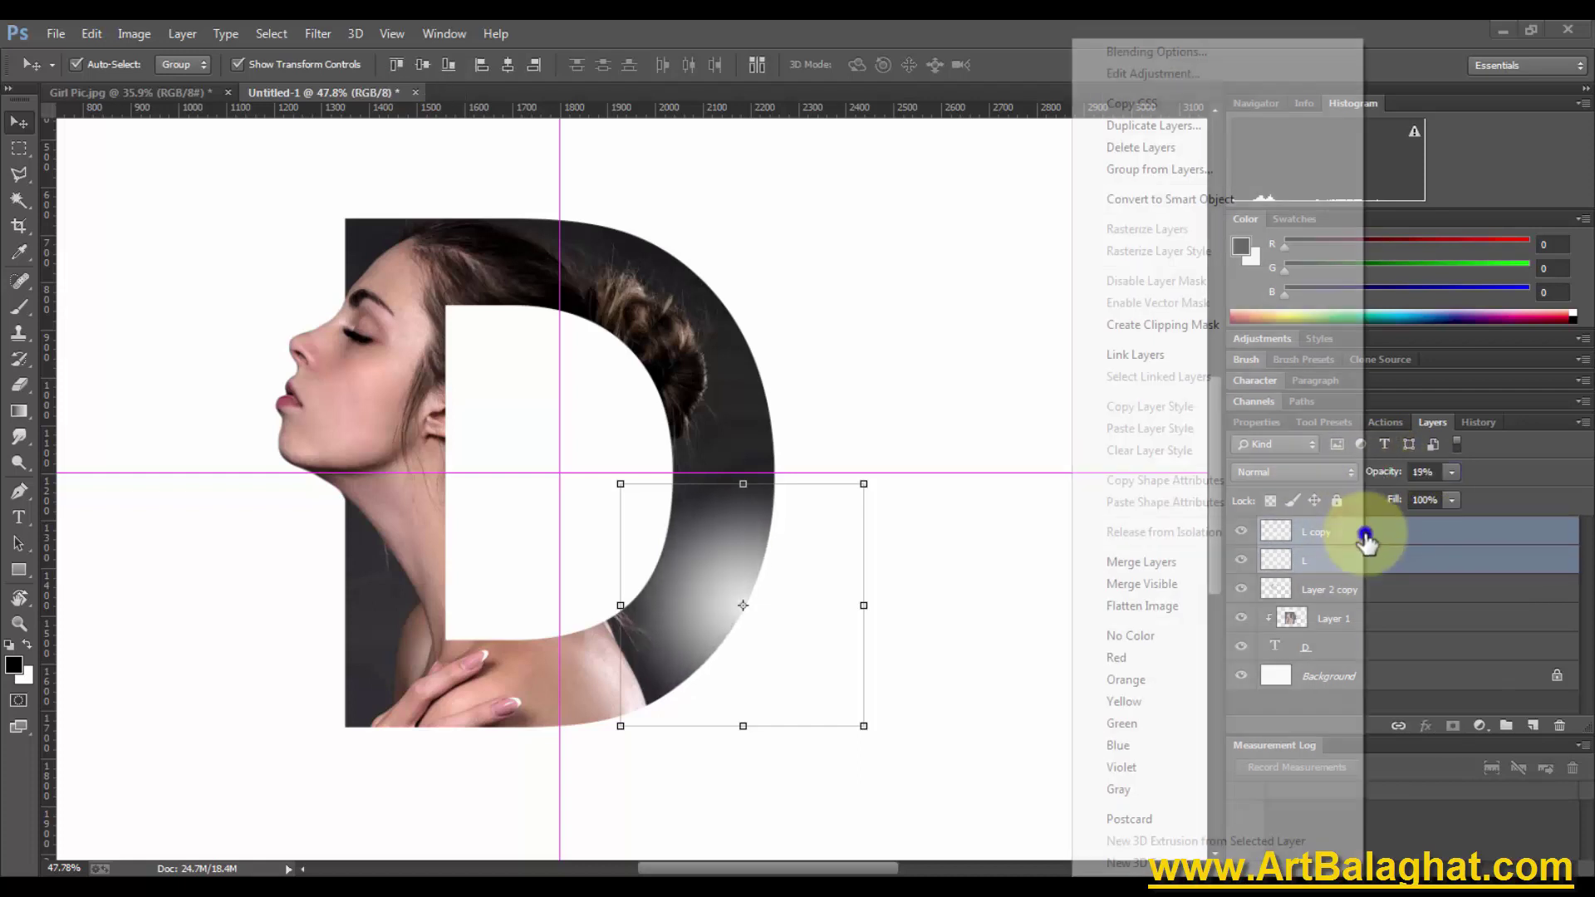
pyautogui.click(1184, 563)
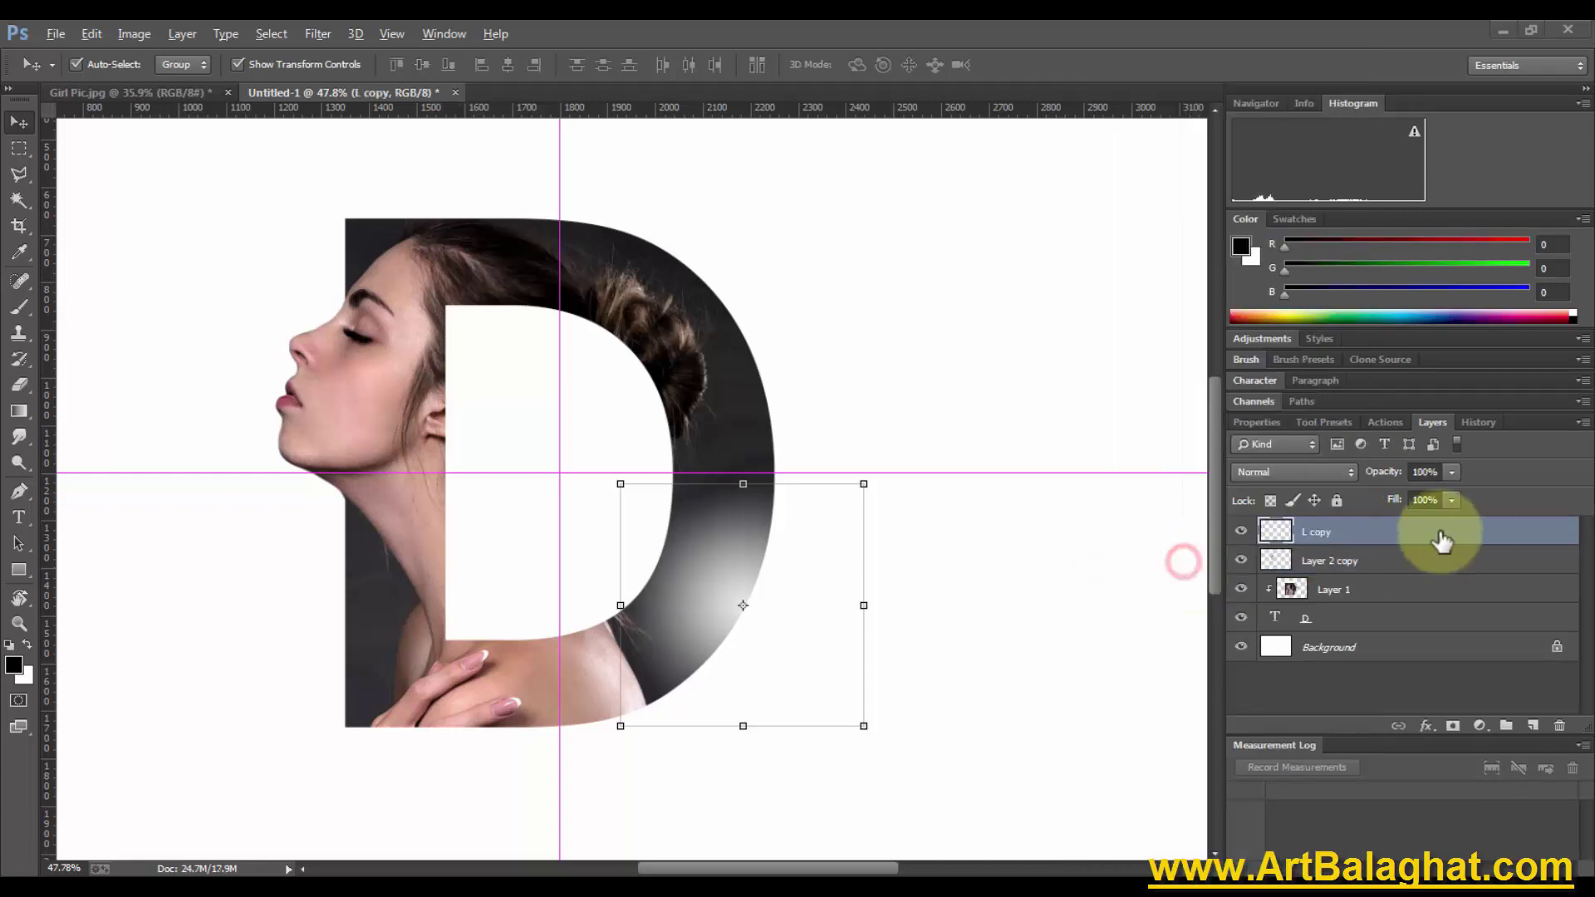
pyautogui.click(182, 33)
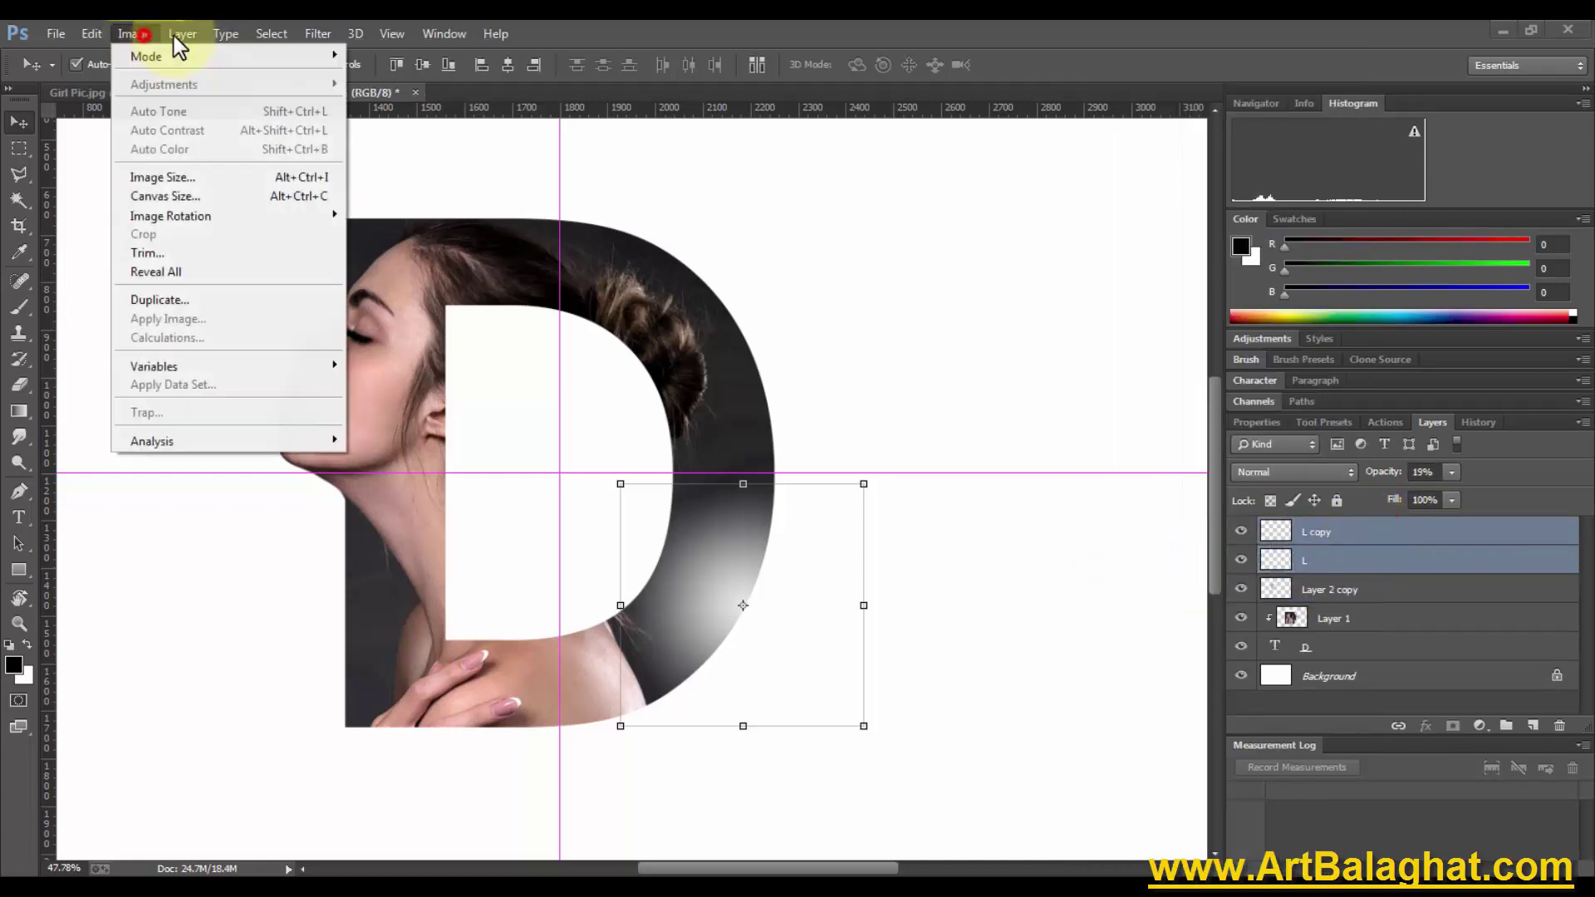
pyautogui.click(231, 664)
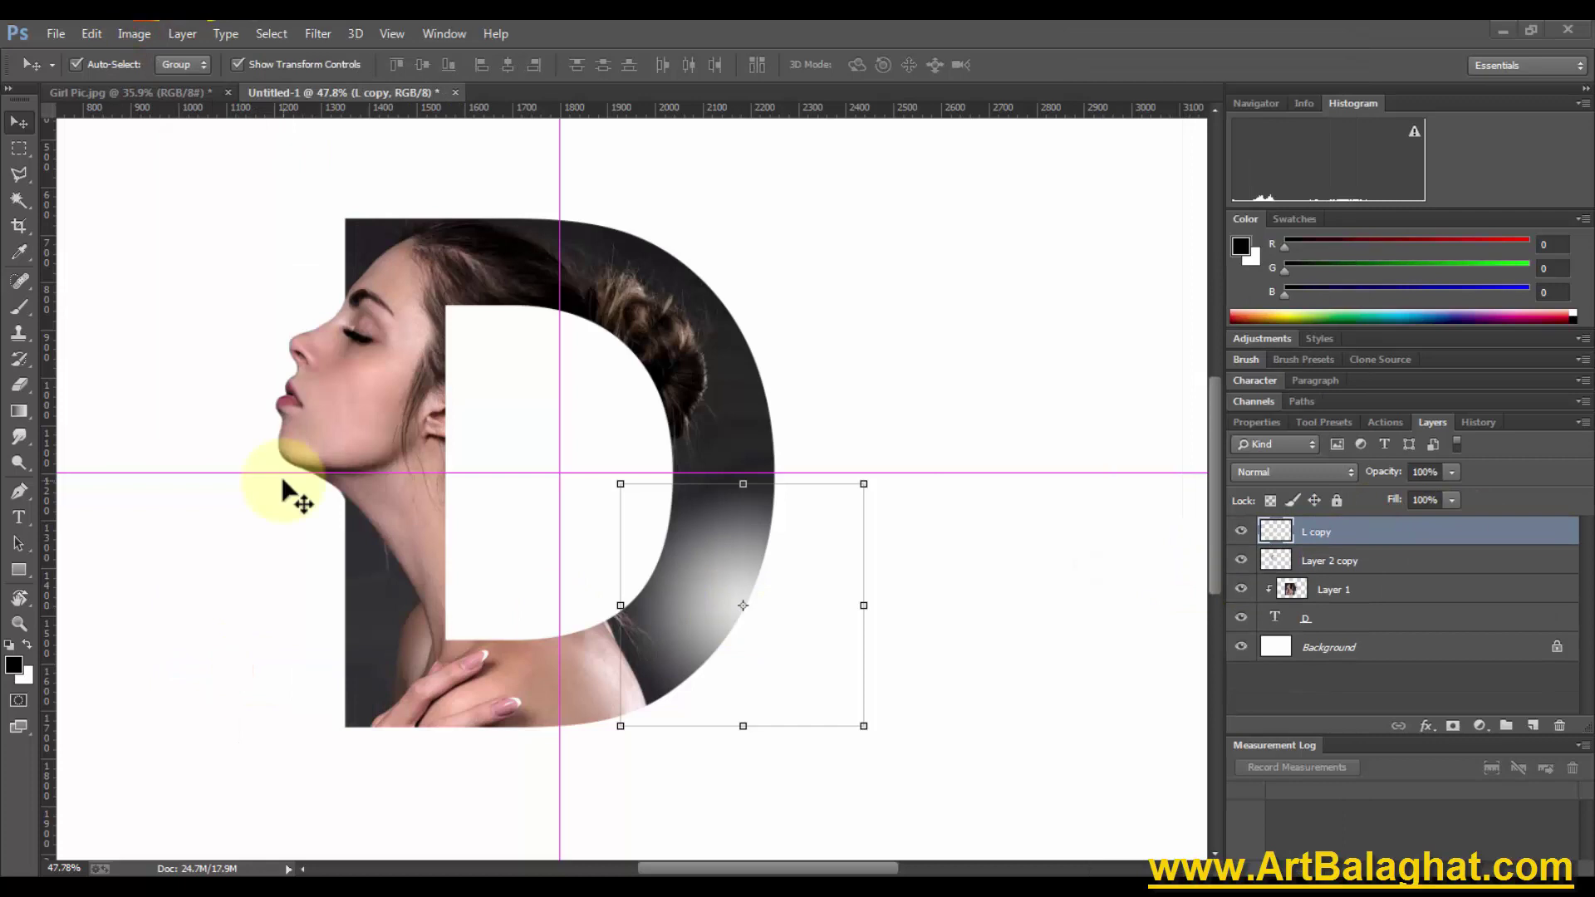
# Soften the glow's edge on the D with a 100%-strength, 296 px Blur brush
pyautogui.rightClick(14, 436)
pyautogui.click(71, 437)
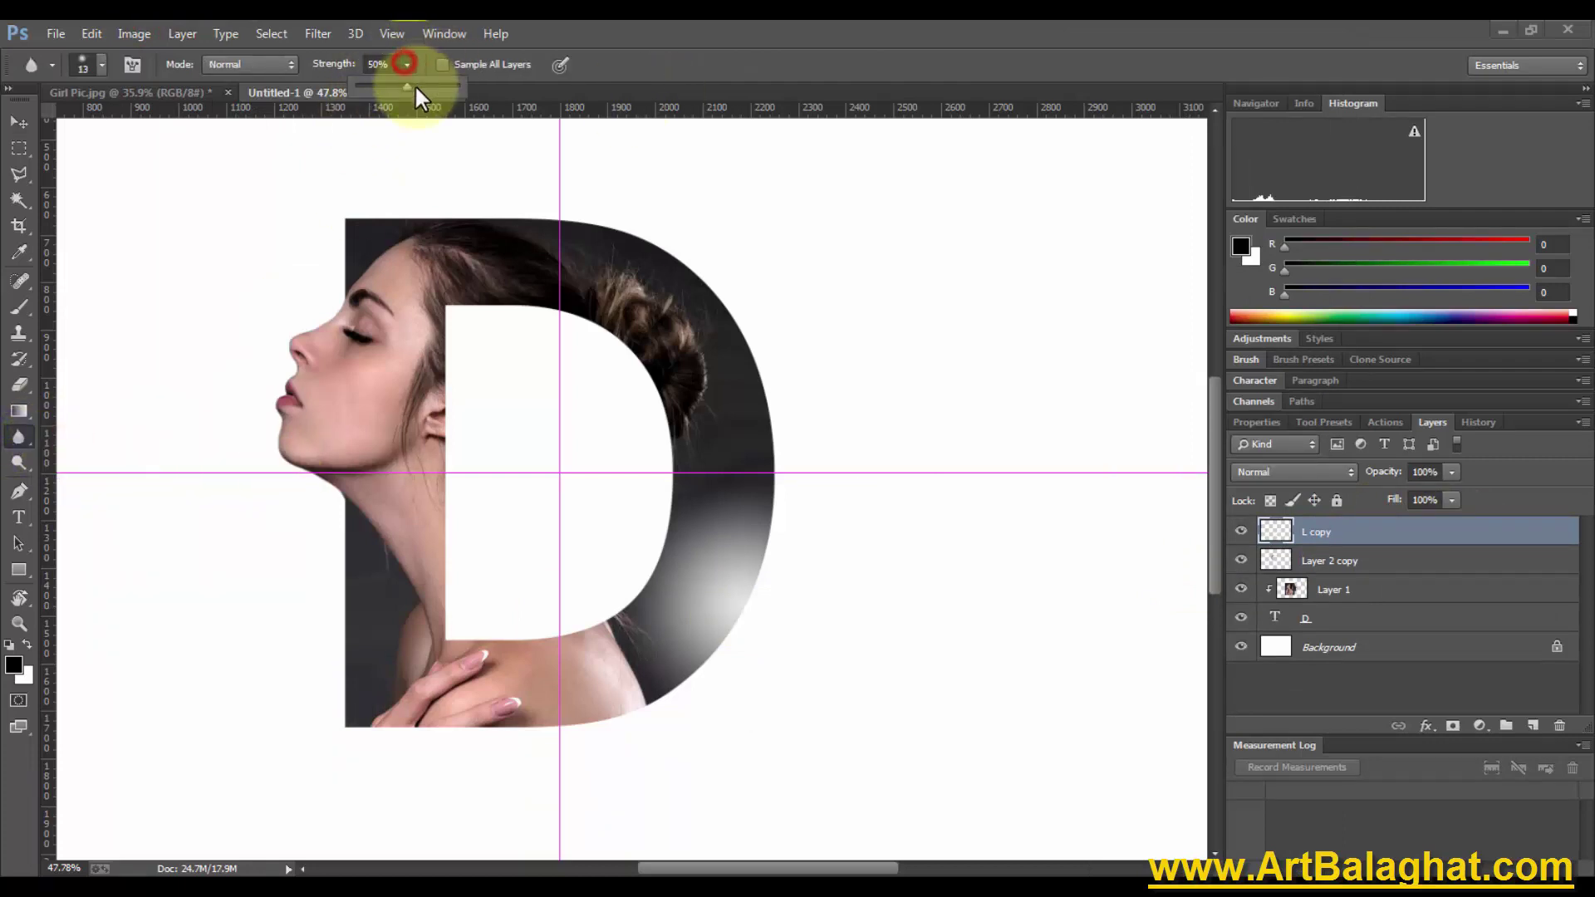
pyautogui.moveTo(415, 83); pyautogui.dragTo(459, 85)
pyautogui.rightClick(652, 405)
pyautogui.click(849, 450)
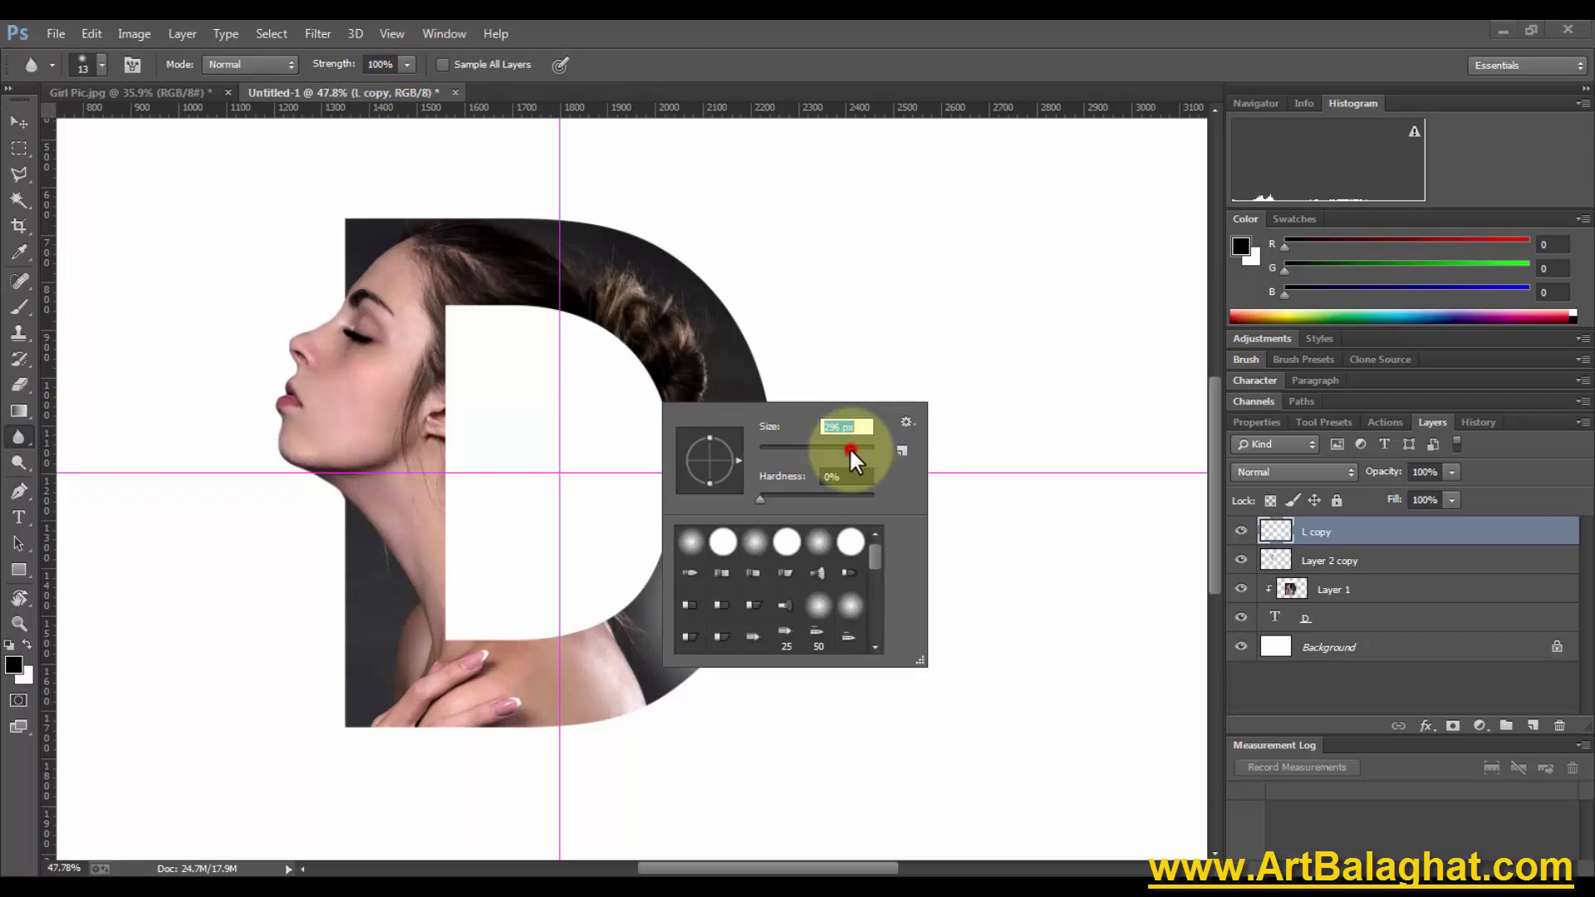
pyautogui.click(775, 341)
pyautogui.moveTo(705, 580); pyautogui.dragTo(739, 568)
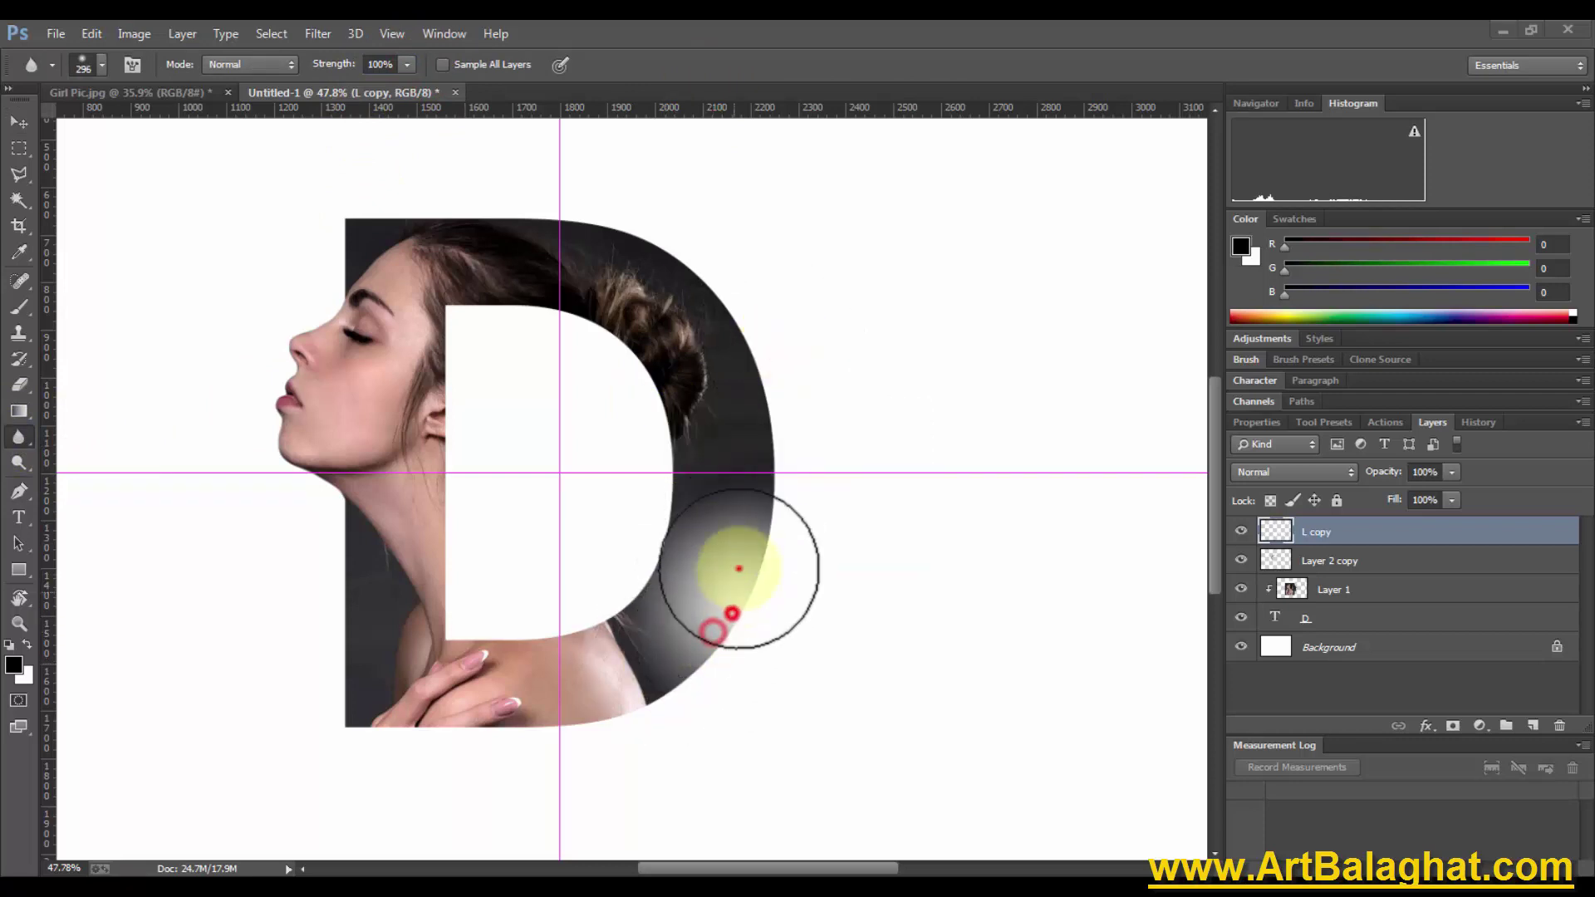
pyautogui.press('v')
pyautogui.hotkey('alt', 'space')
# Select Layer 2 copy and add a Hue/Saturation adjustment layer above it
pyautogui.click(410, 304)
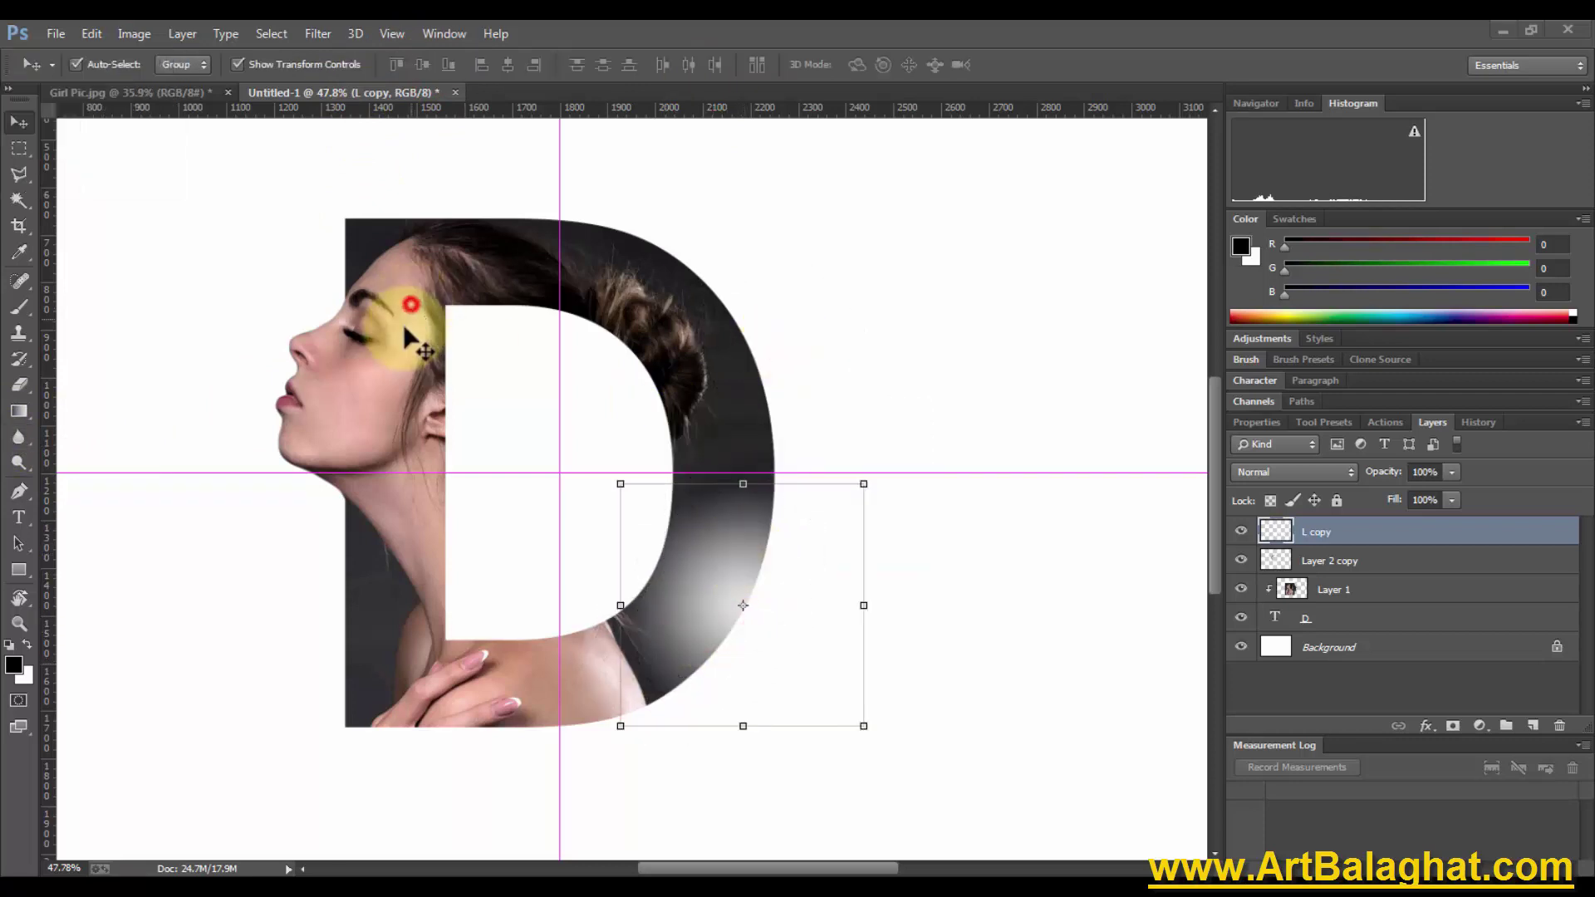
pyautogui.hotkey('alt', '[')
pyautogui.keyDown('shift'); pyautogui.click(1354, 592); pyautogui.keyUp('shift')
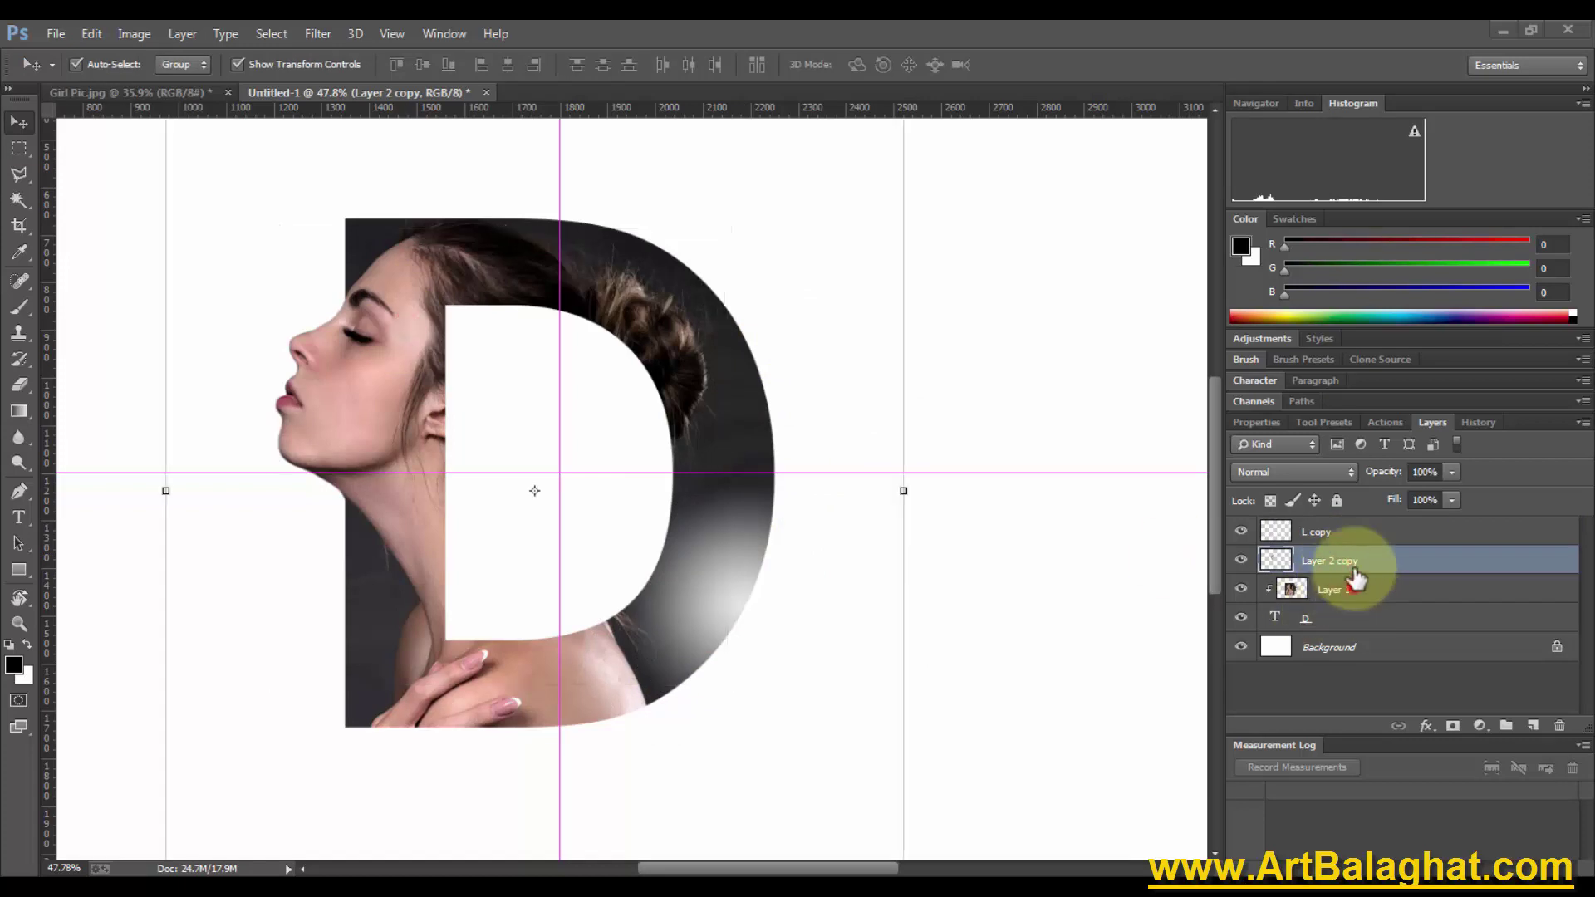
pyautogui.click(1363, 561)
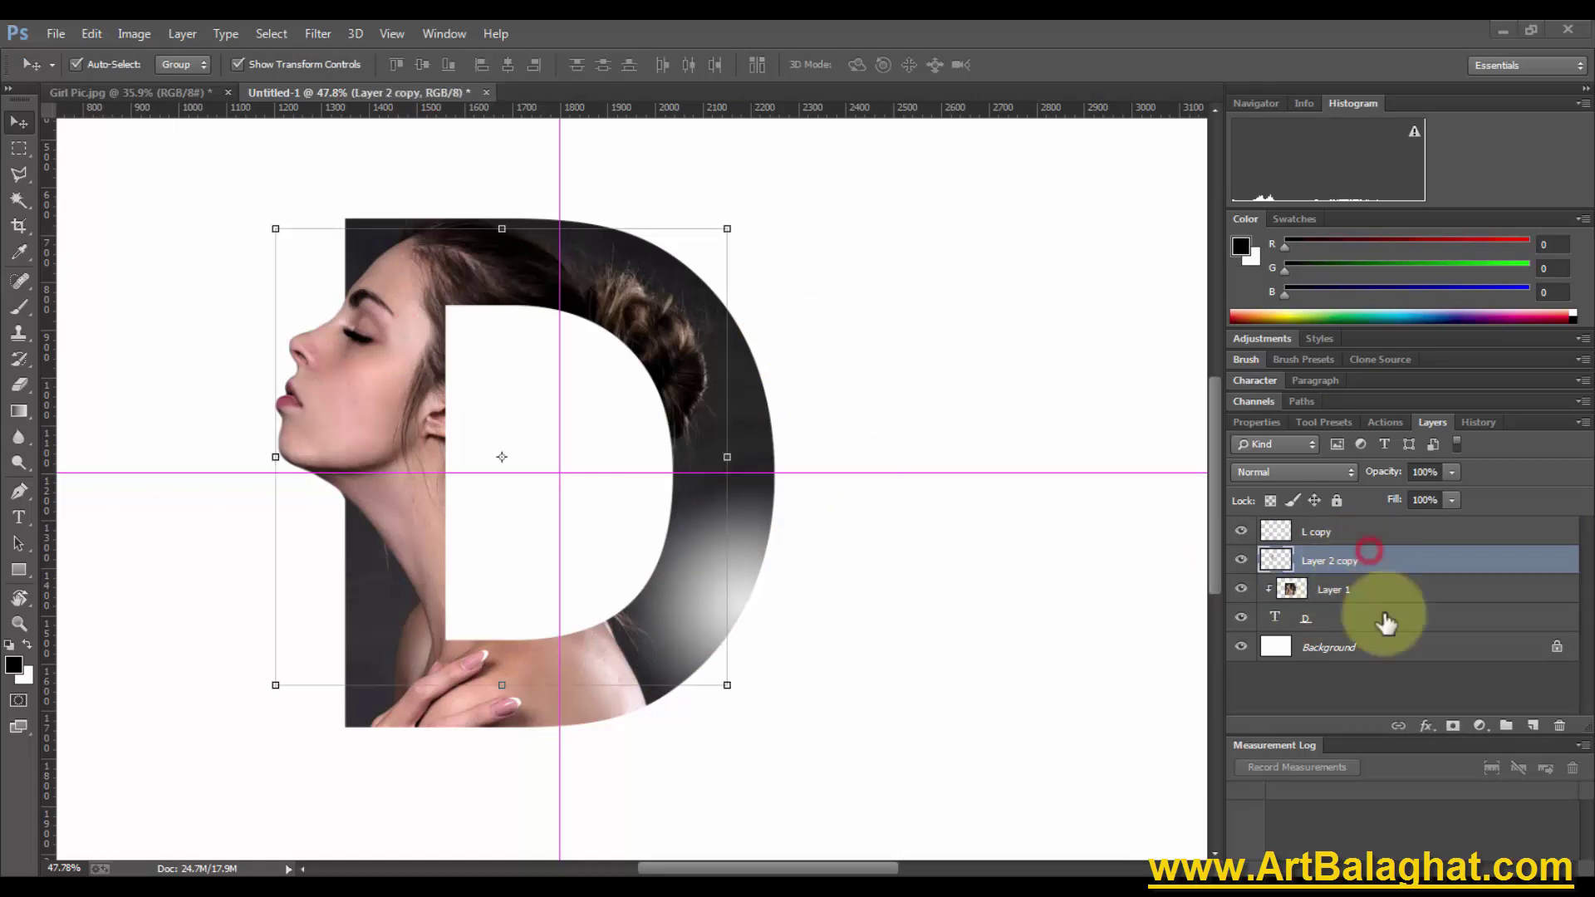
pyautogui.click(1426, 726)
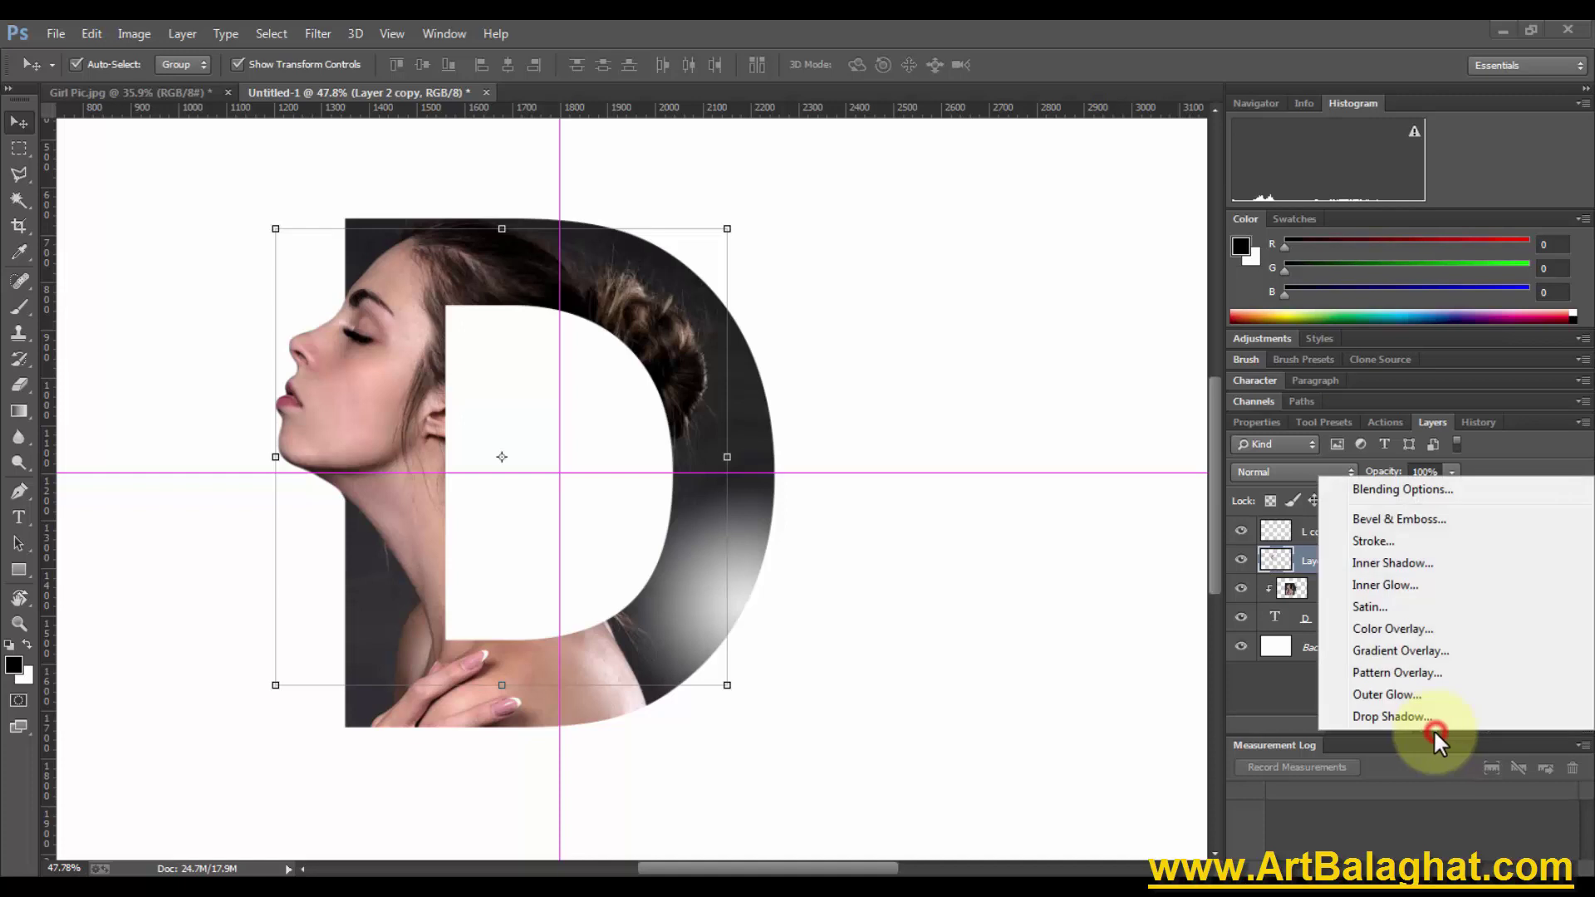
pyautogui.click(1429, 733)
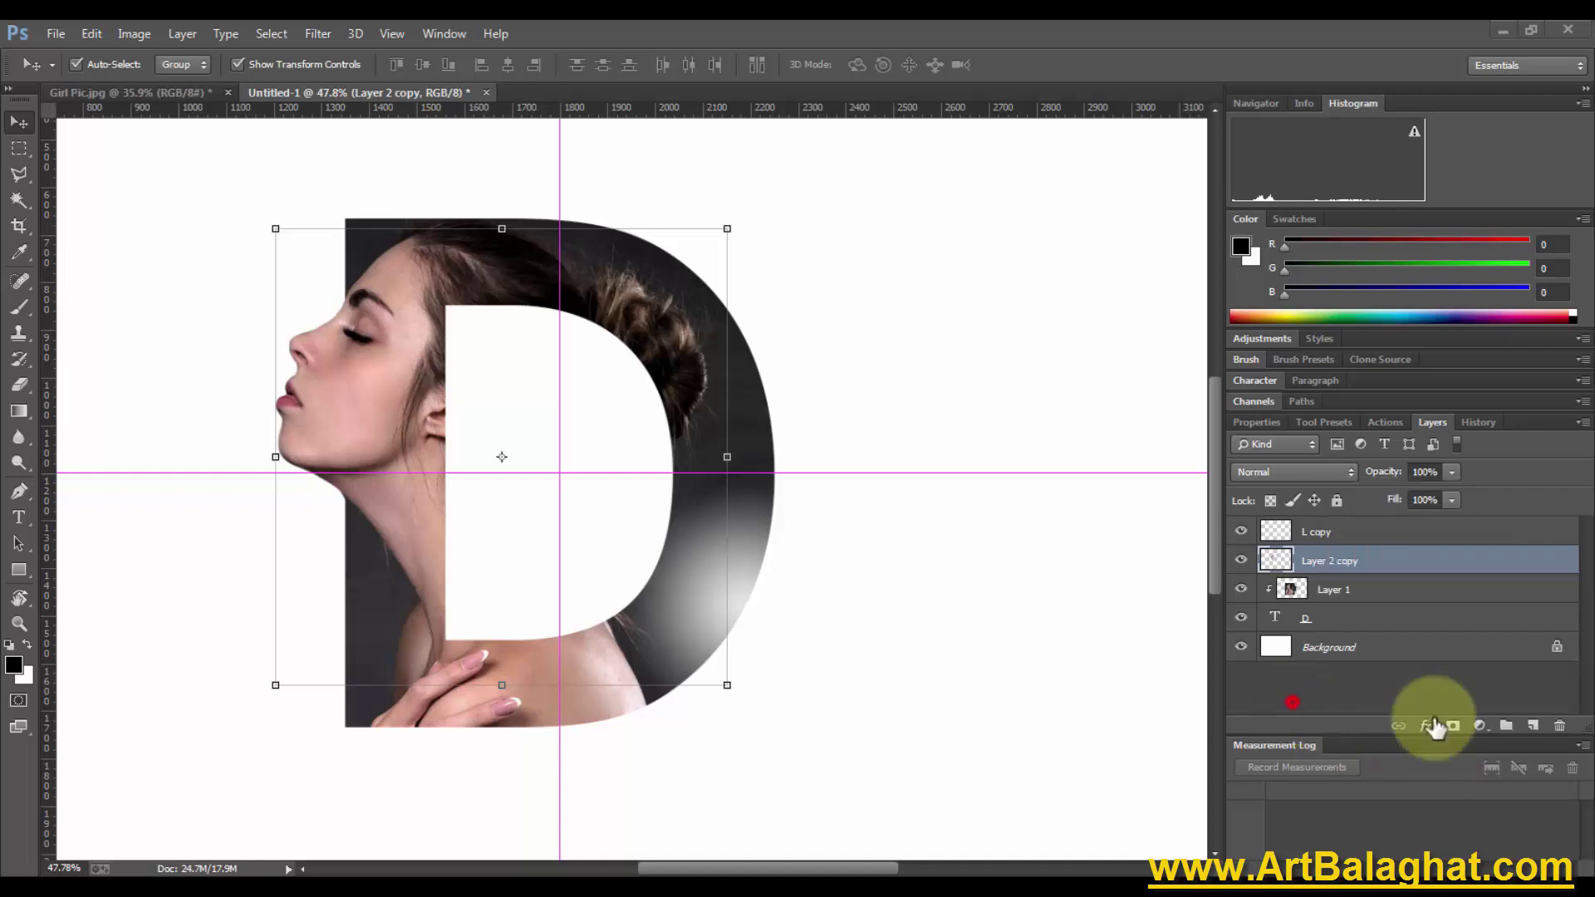
pyautogui.click(1480, 726)
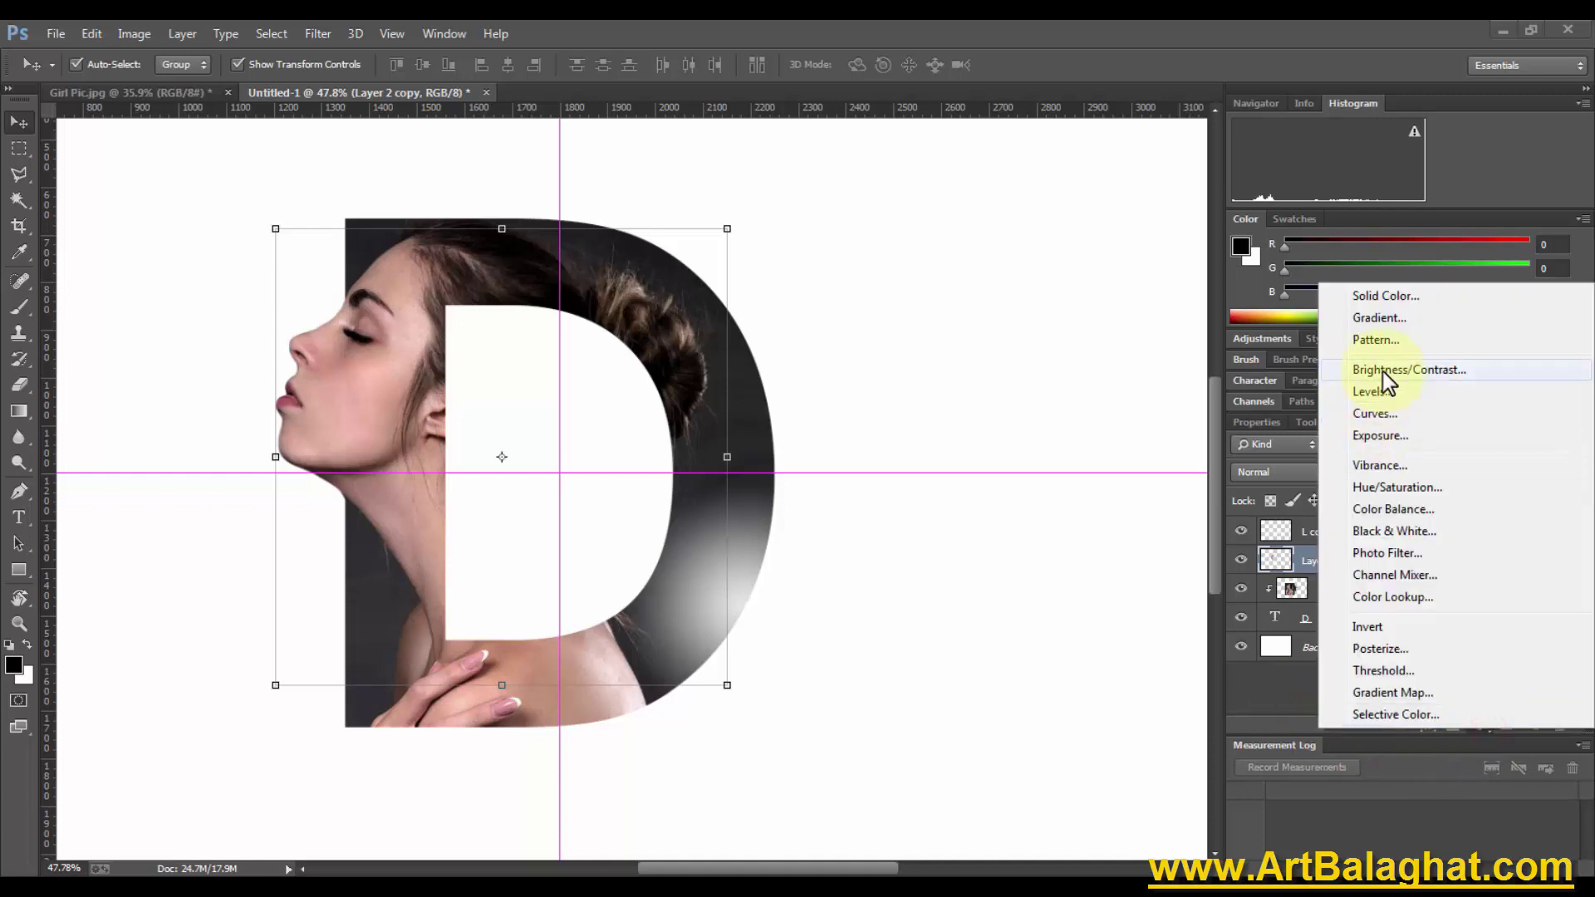
pyautogui.click(1376, 486)
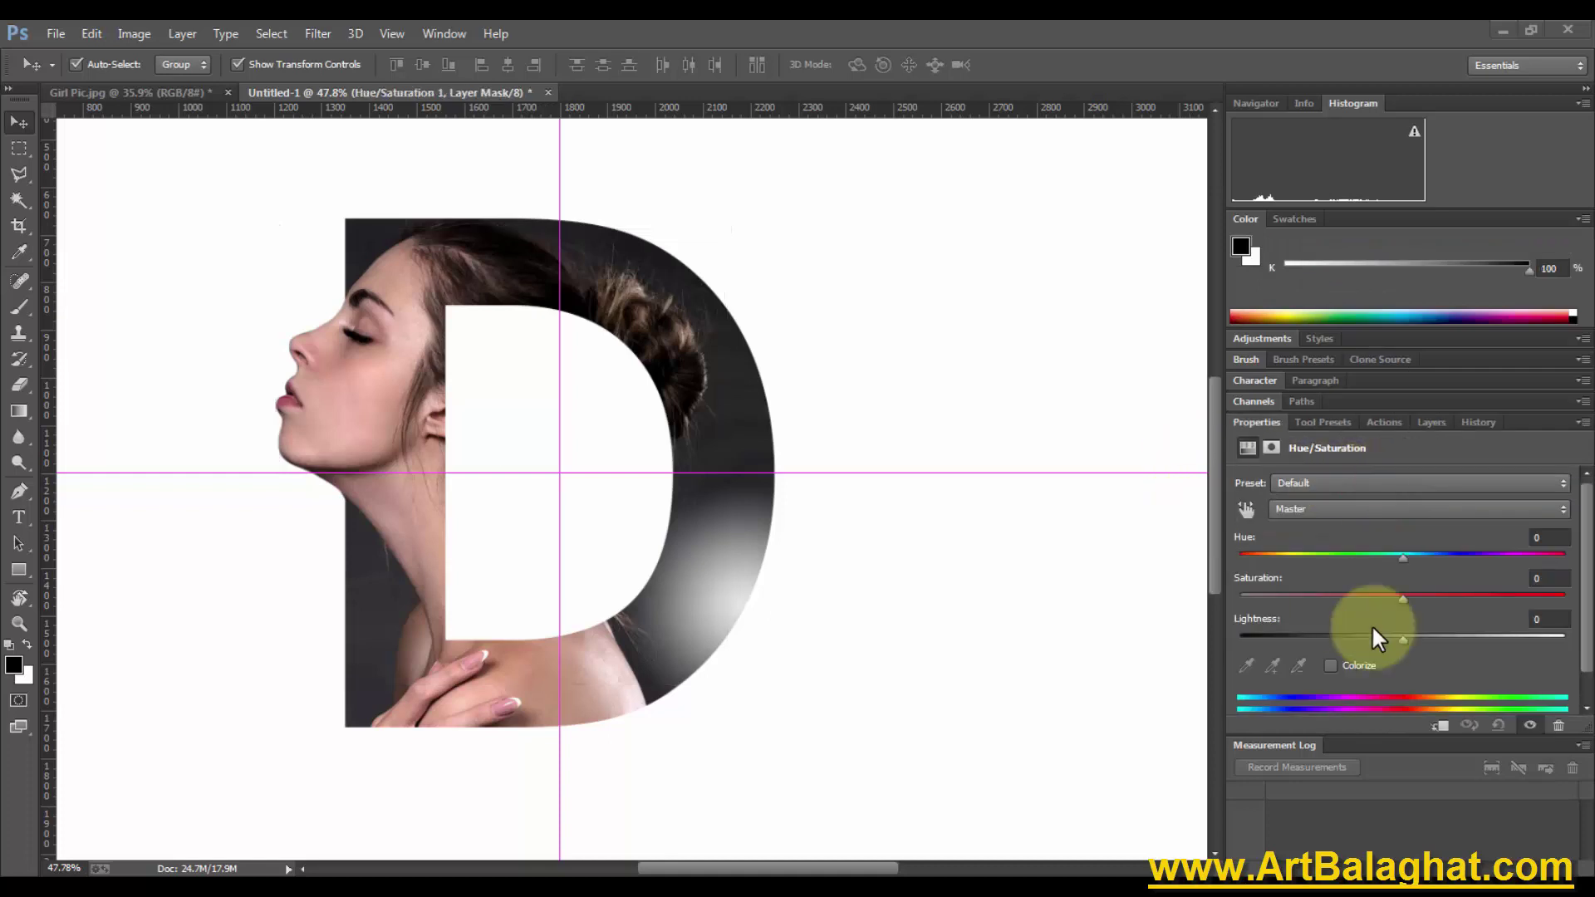
# Set the Hue/Saturation adjustment to Hue +7, Saturation -5 and Lightness +7
pyautogui.moveTo(1387, 597)
pyautogui.mouseDown()
pyautogui.moveTo(1356, 596)
pyautogui.moveTo(1412, 556)
pyautogui.mouseUp()
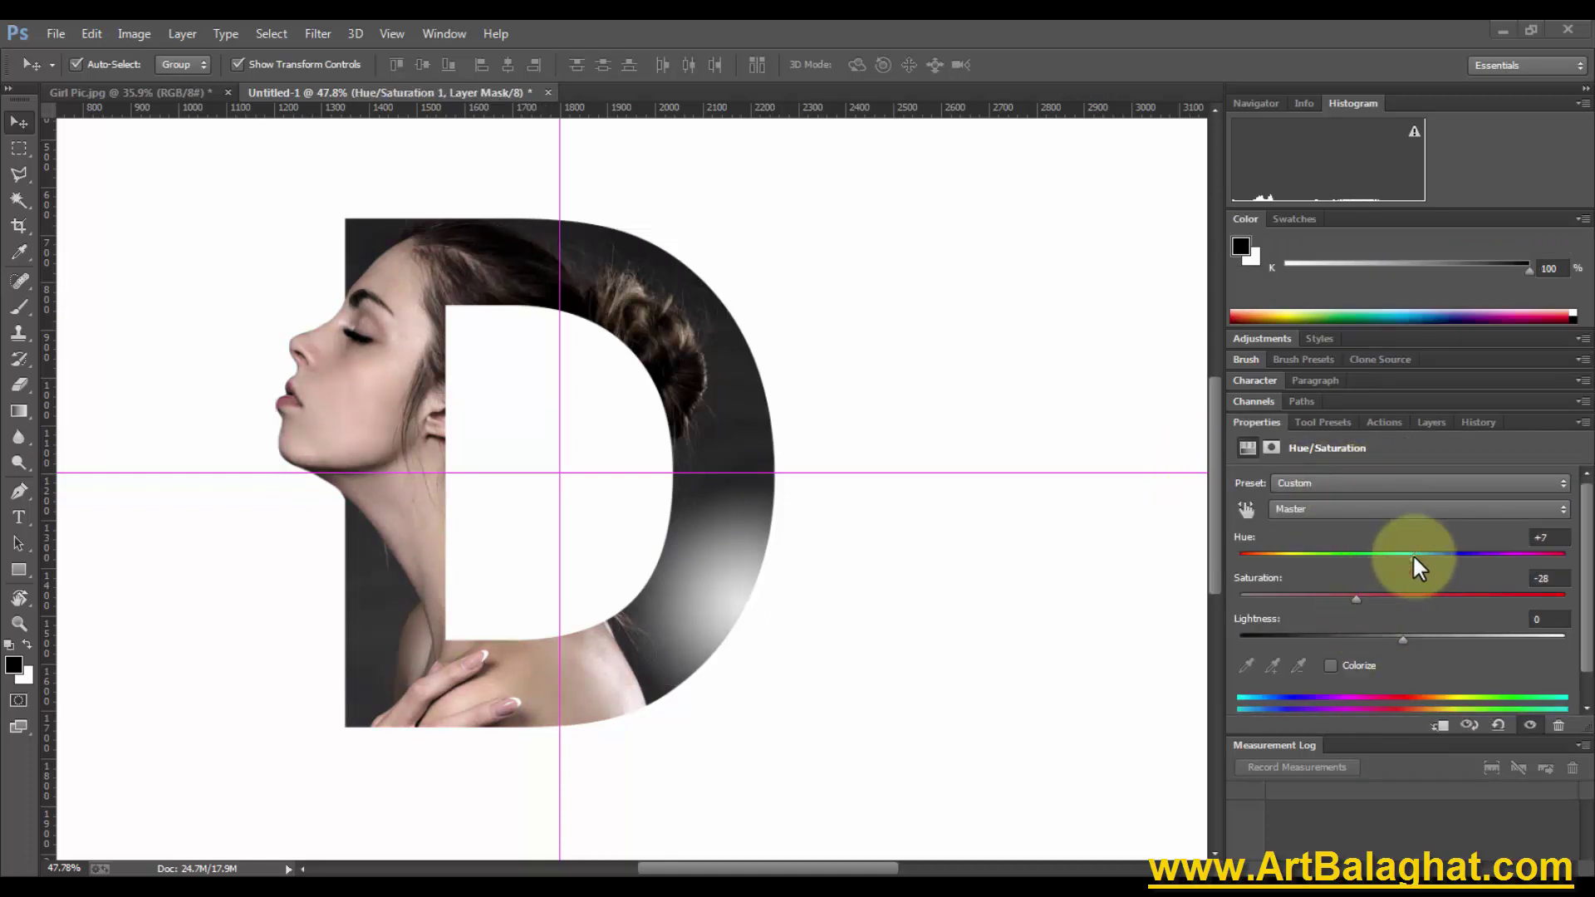
pyautogui.moveTo(1372, 596)
pyautogui.mouseDown()
pyautogui.moveTo(1392, 596)
pyautogui.moveTo(1416, 638)
pyautogui.mouseUp()
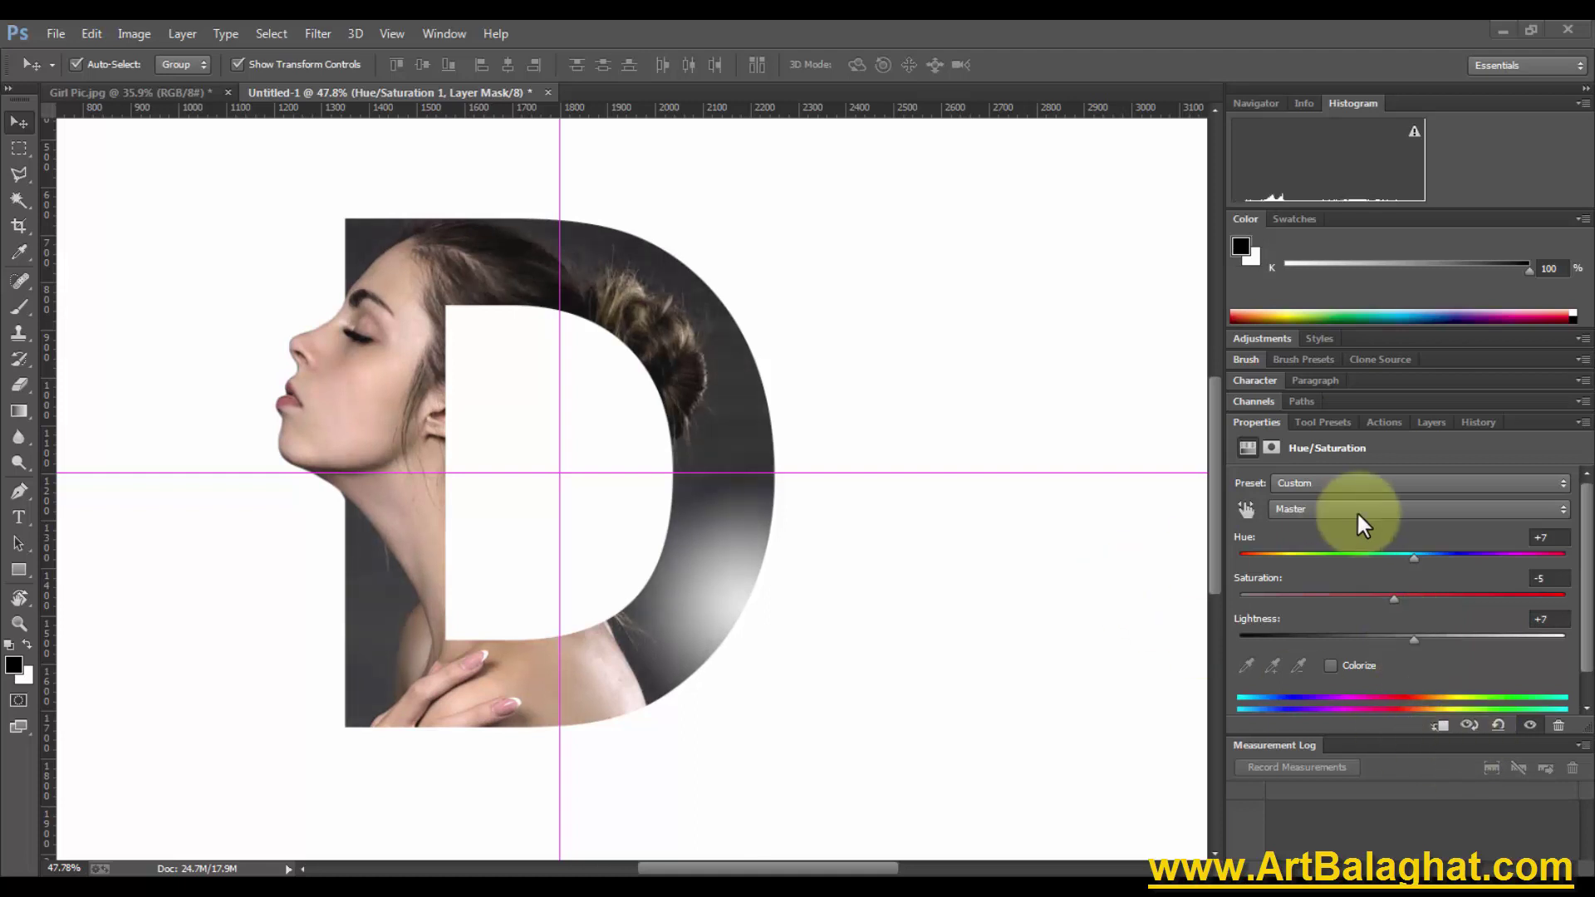
pyautogui.click(1269, 448)
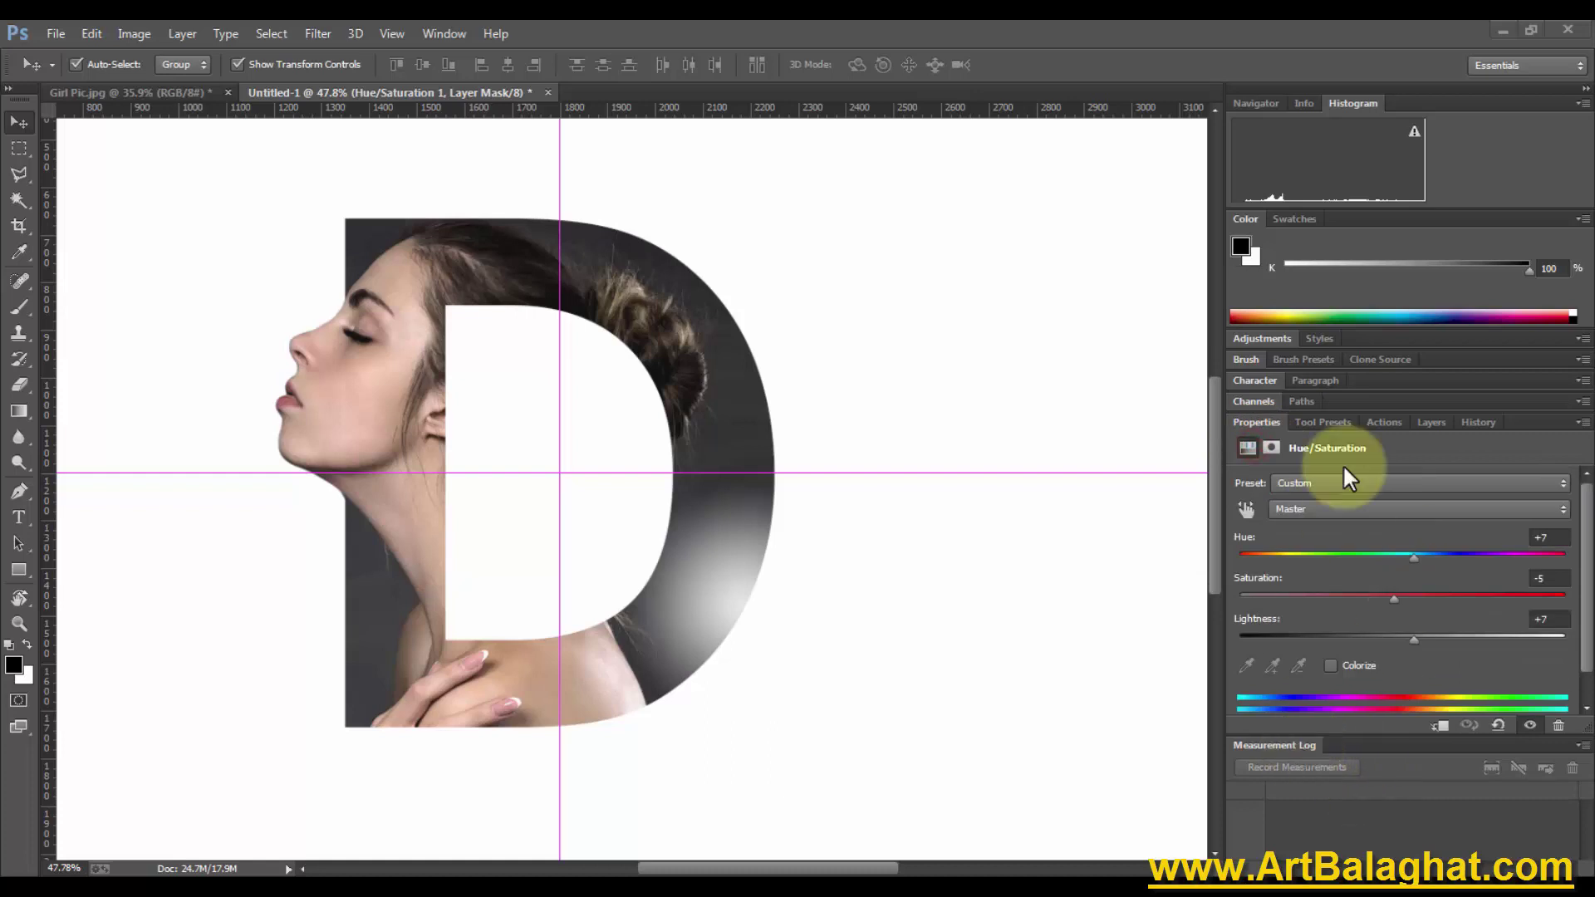
pyautogui.click(1384, 421)
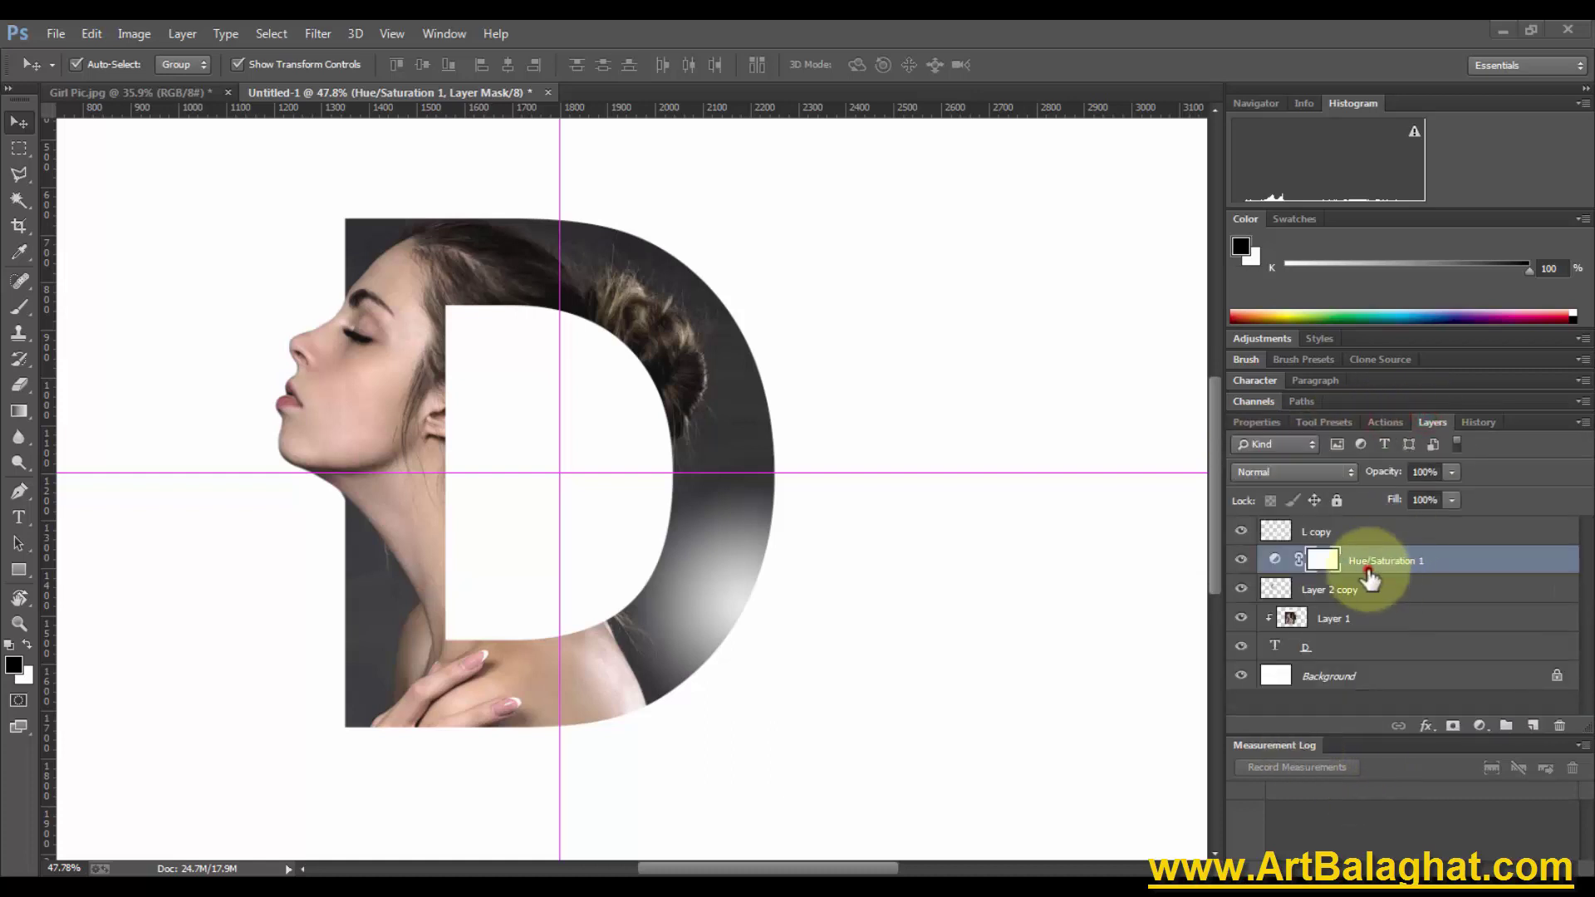
# Try merging Hue/Saturation 1 into Layer 2 copy, then undo the merge
pyautogui.click(1369, 569)
pyautogui.keyDown('shift'); pyautogui.click(1380, 591); pyautogui.keyUp('shift')
pyautogui.rightClick(1371, 592)
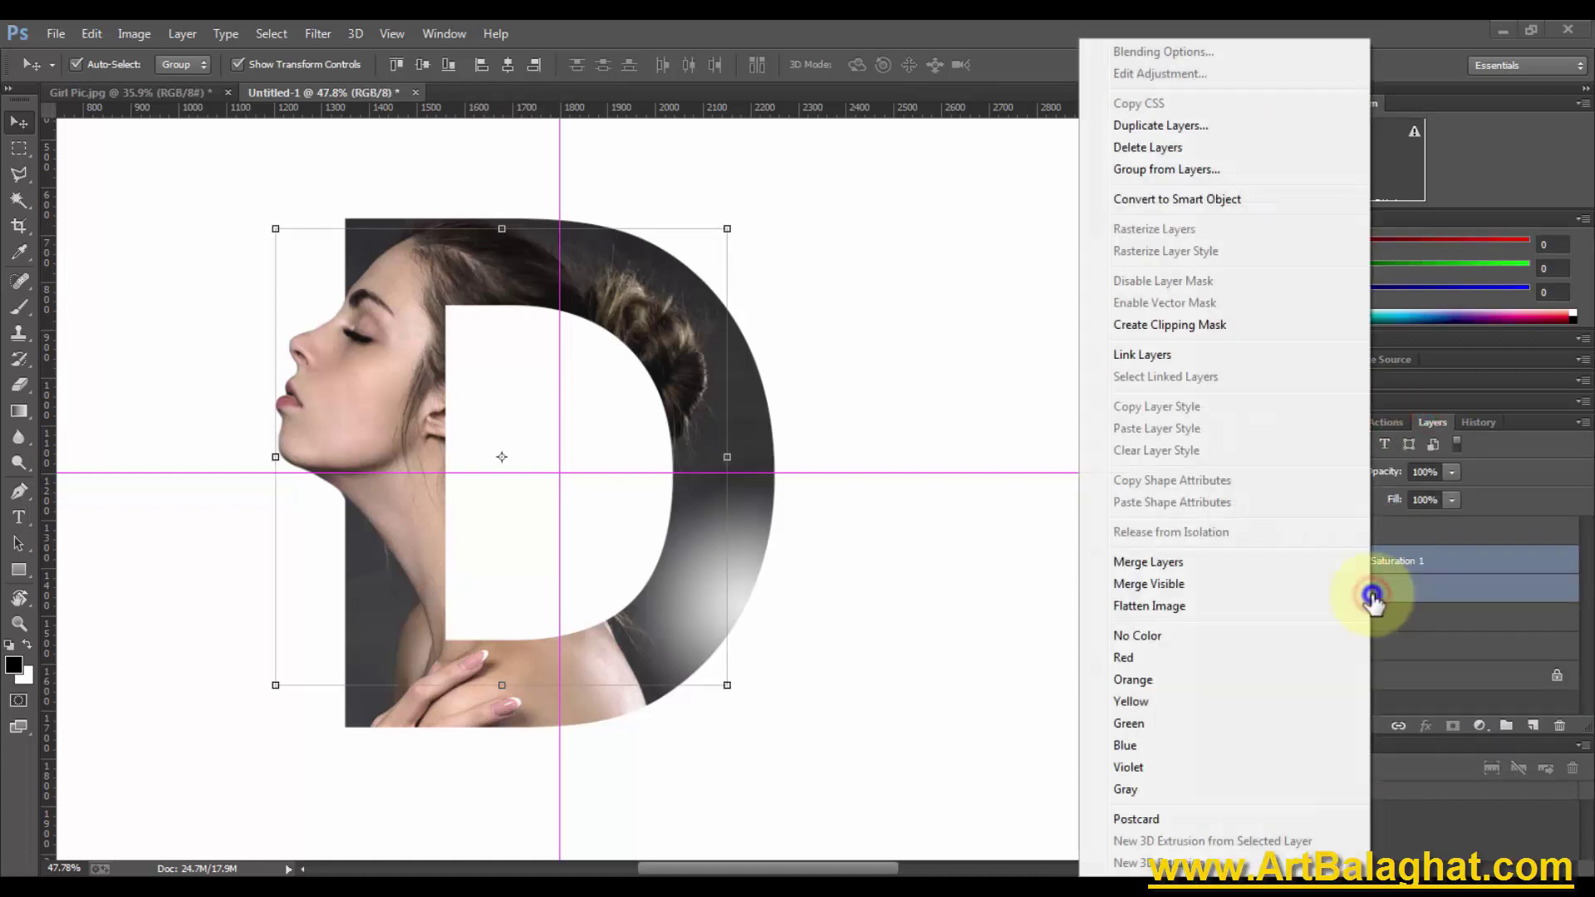
pyautogui.click(1200, 563)
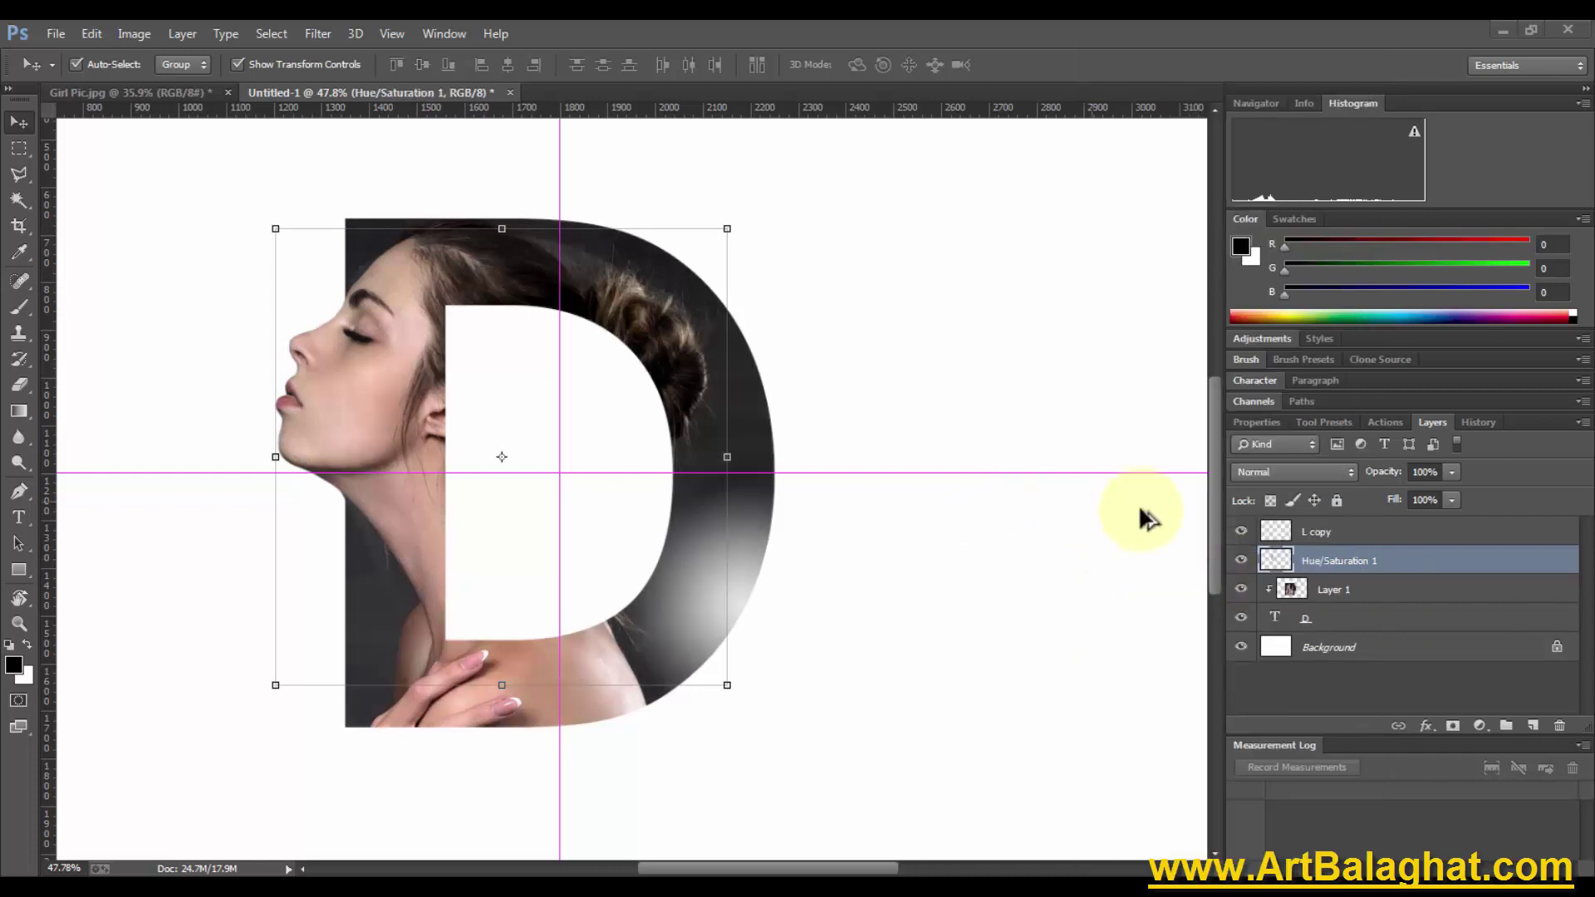
pyautogui.hotkey('ctrl', 'z')
# Try clipping Hue/Saturation 1 to the layer below, undo it, and bring up the adjustment layer list
pyautogui.keyDown('shift'); pyautogui.click(1385, 615); pyautogui.keyUp('shift')
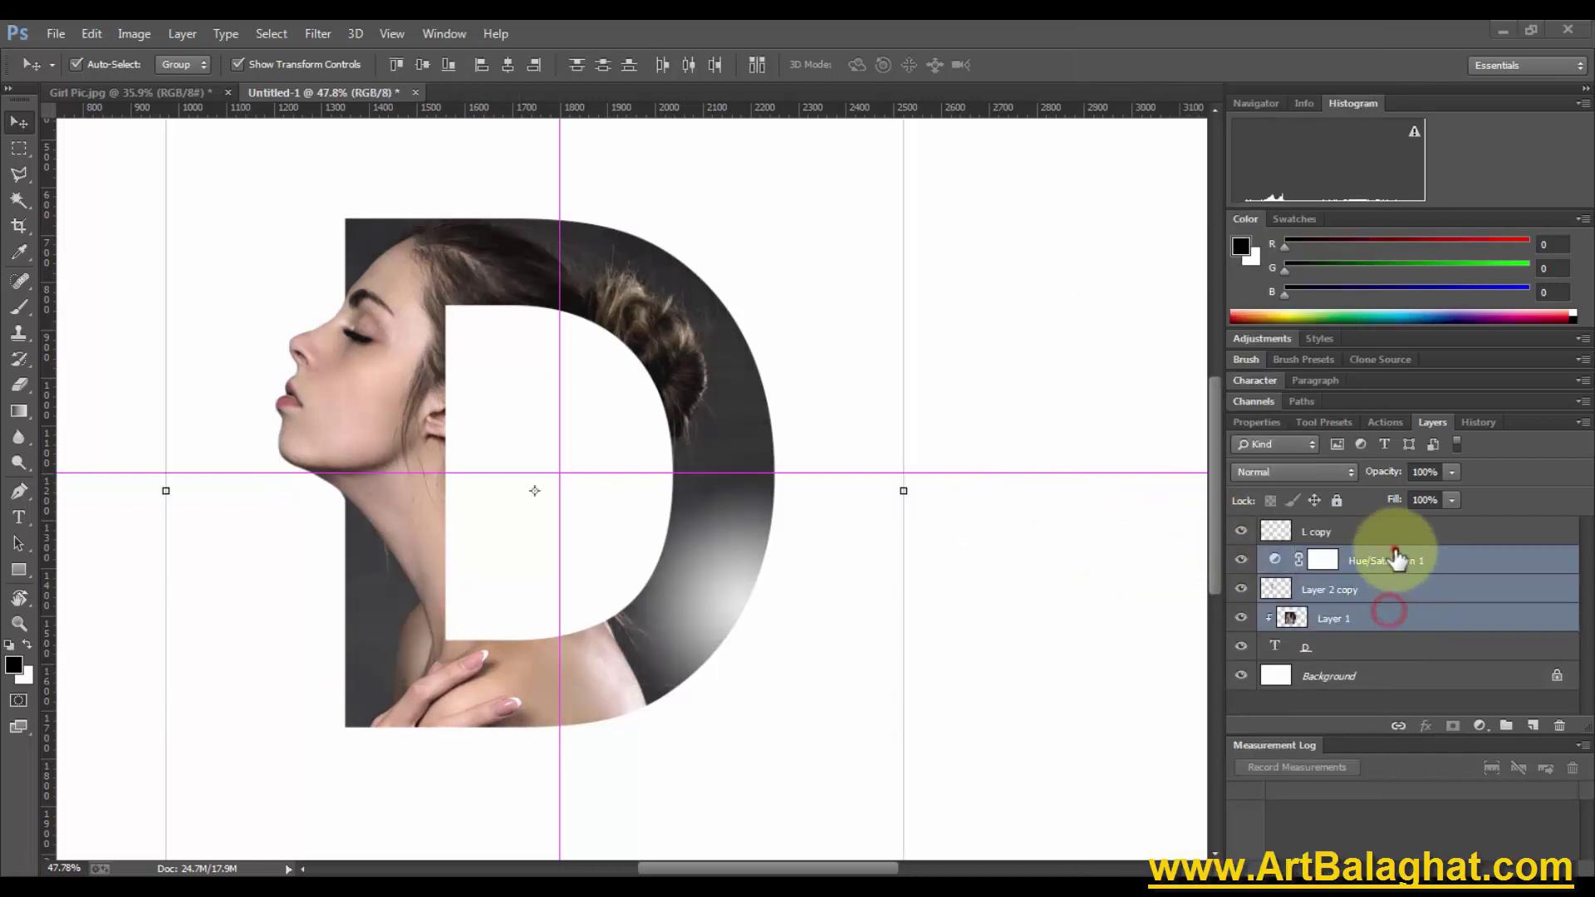
pyautogui.click(1396, 552)
pyautogui.rightClick(1433, 569)
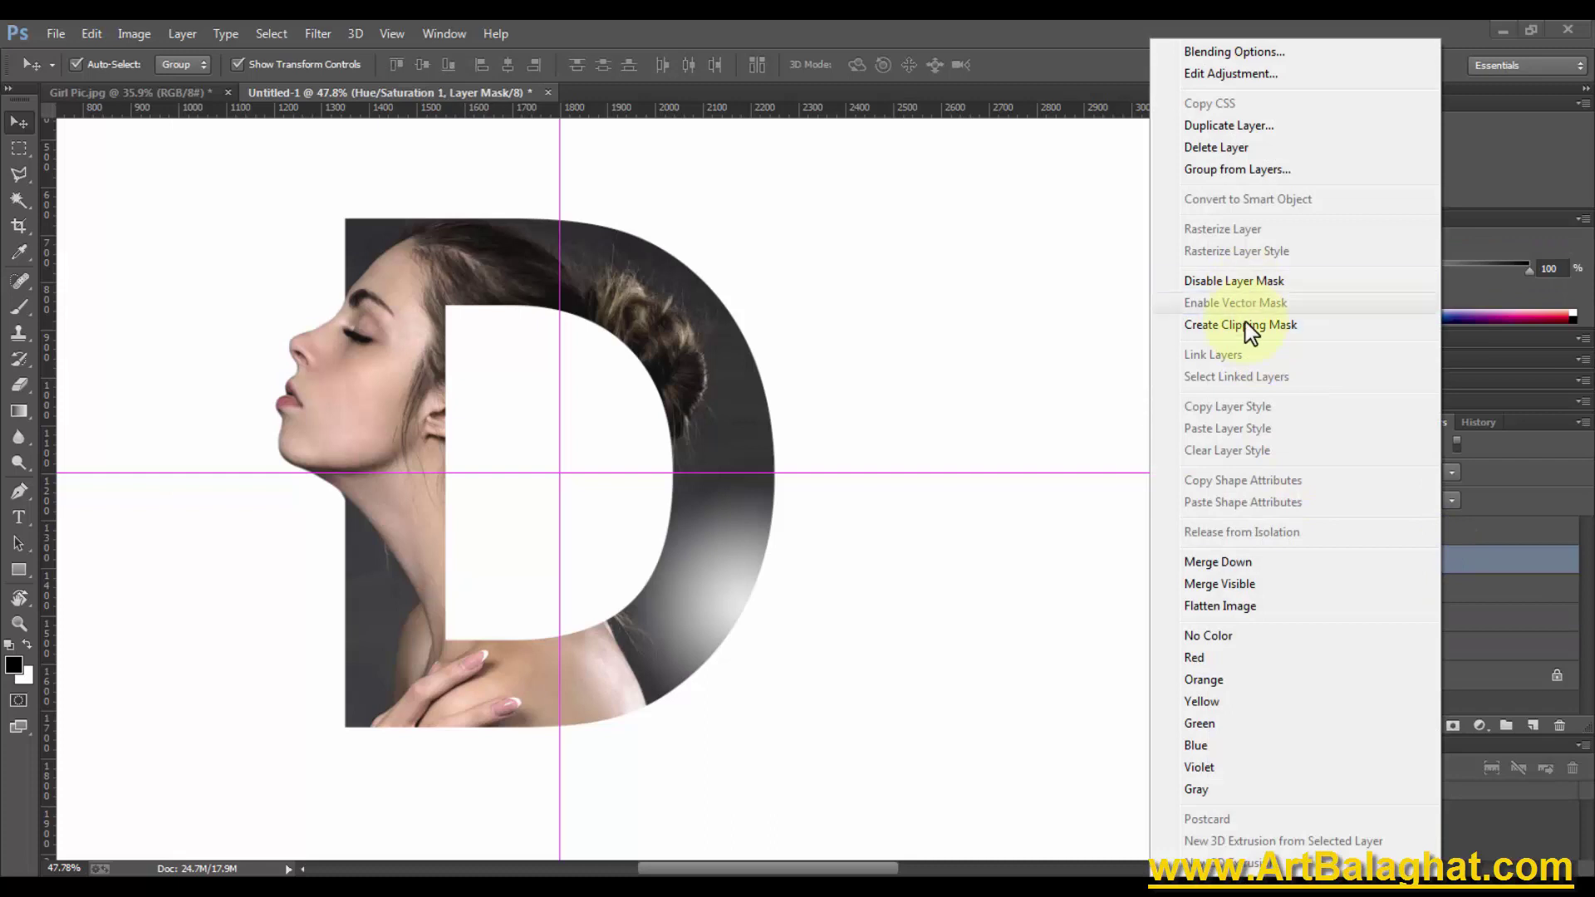
pyautogui.click(1245, 324)
pyautogui.hotkey('ctrl', 'alt', 'g')
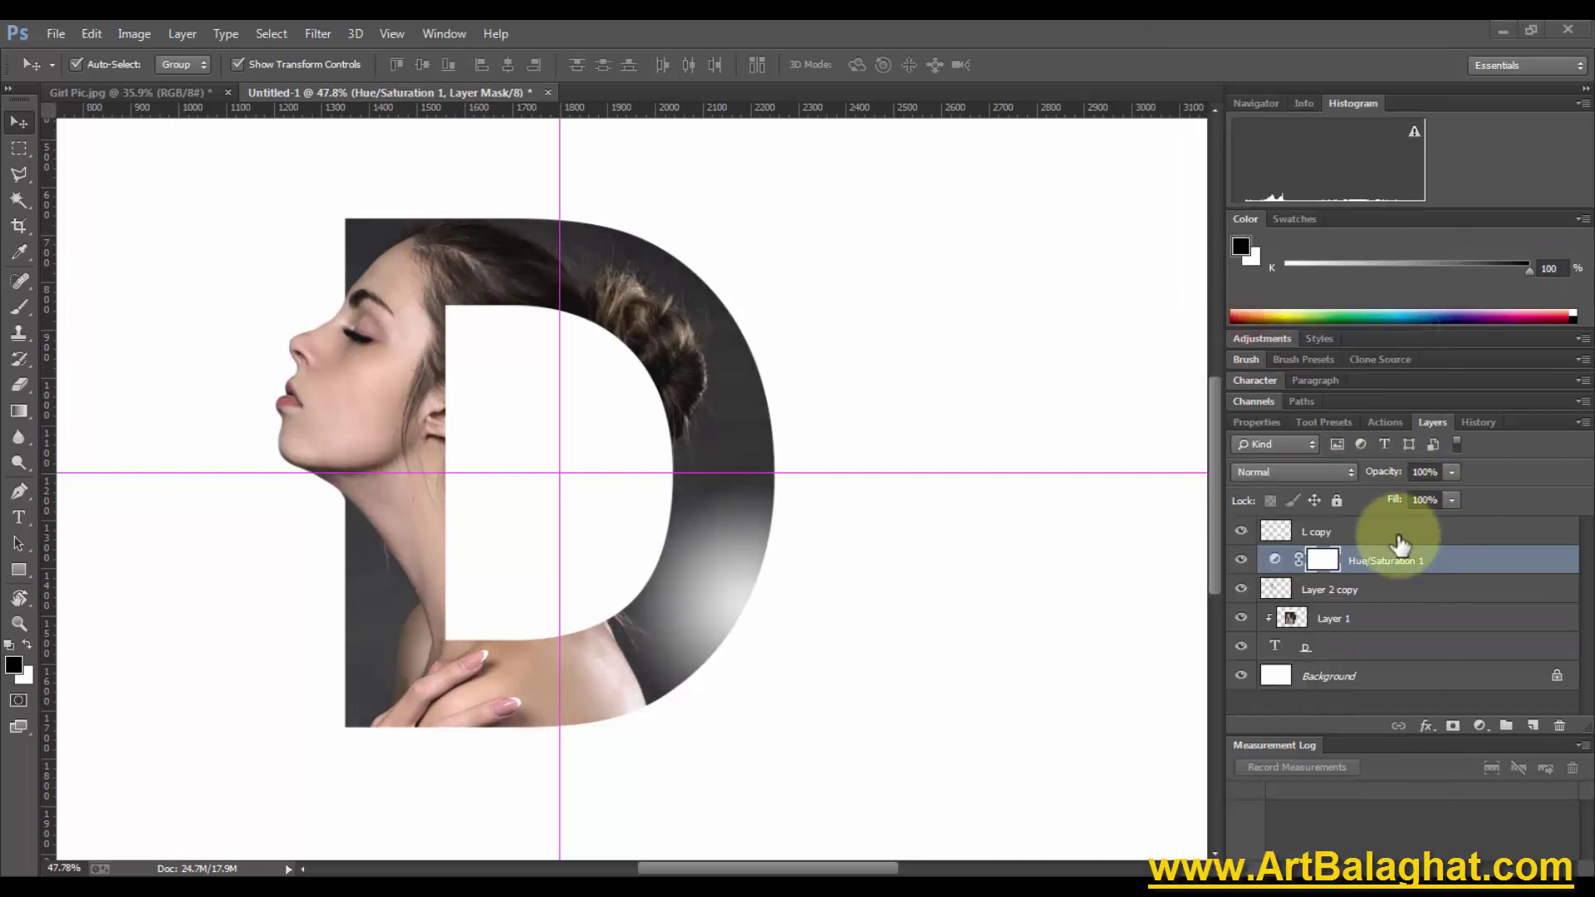
pyautogui.click(1374, 559)
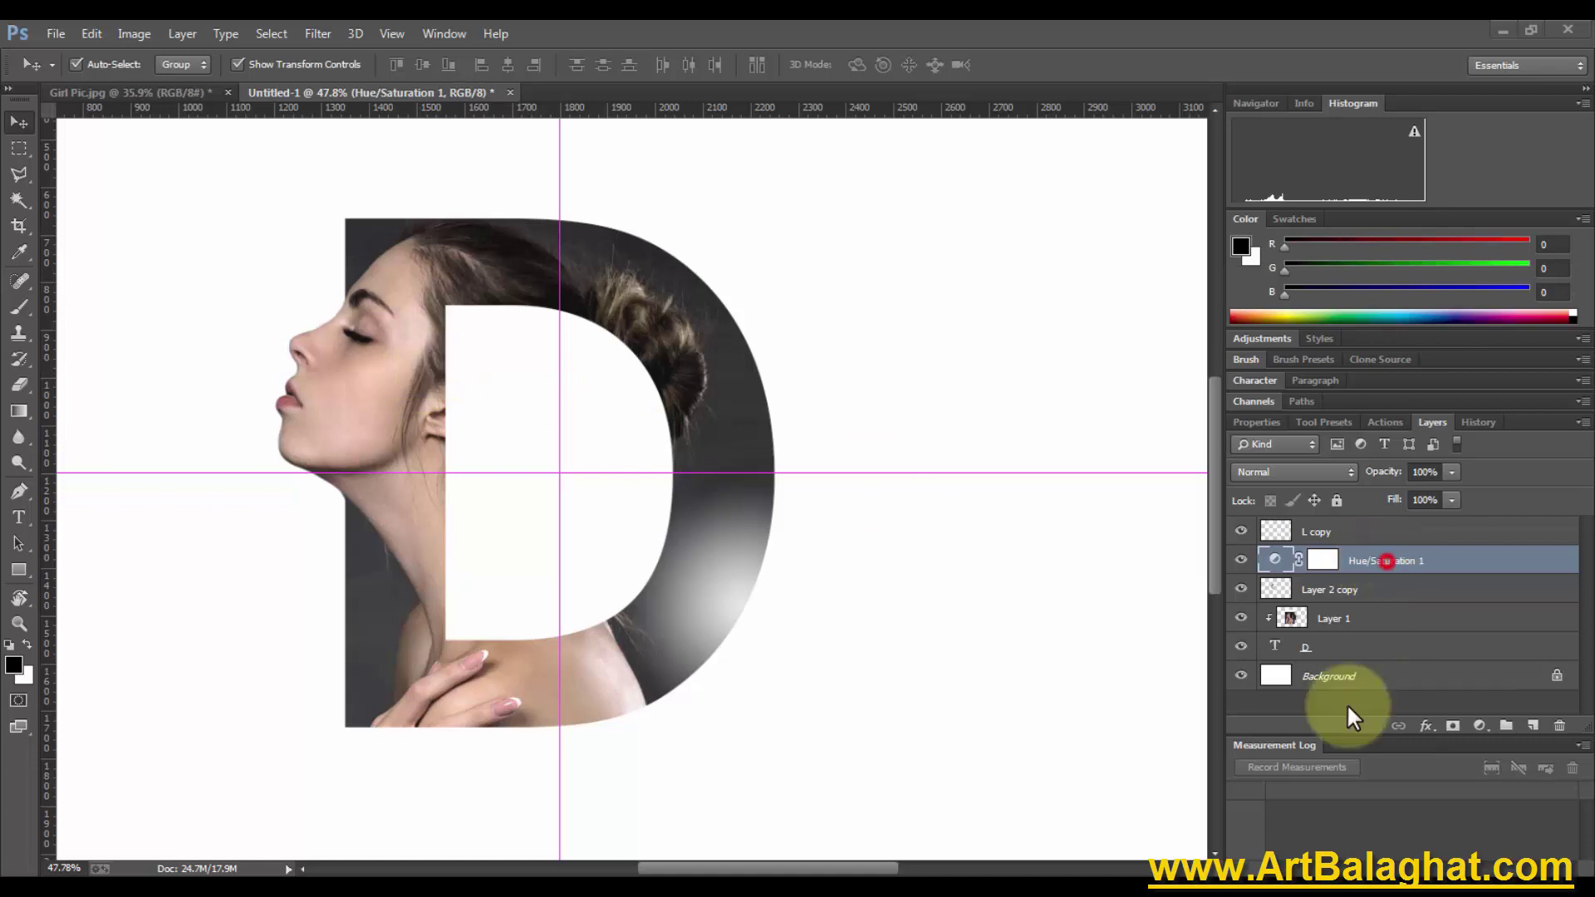
pyautogui.click(1482, 726)
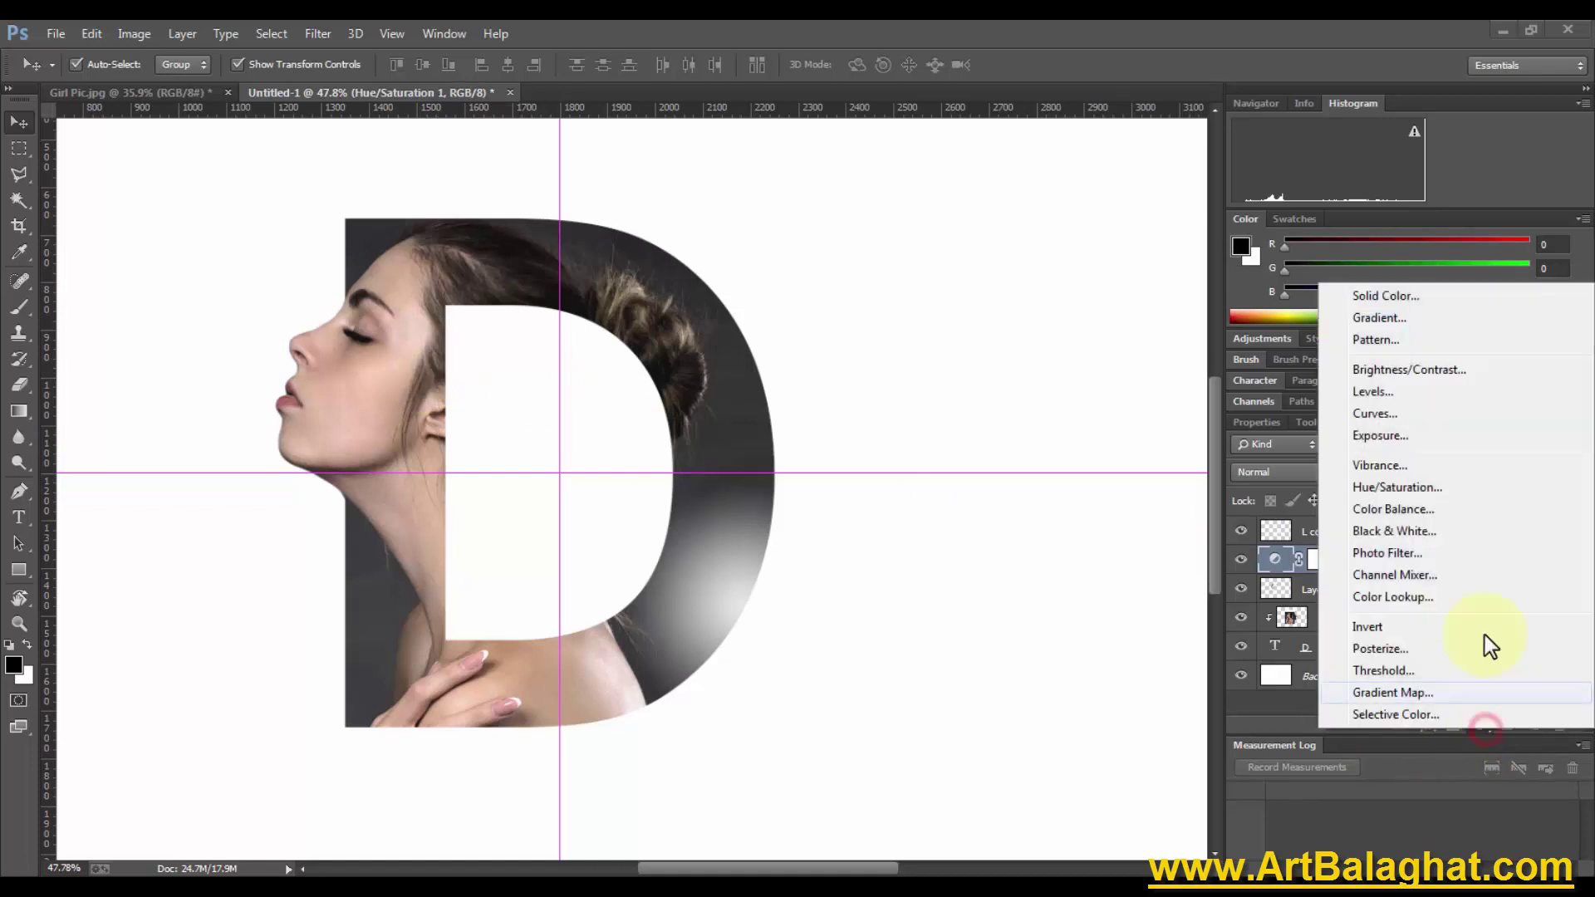
# Add an Exposure adjustment layer with Exposure +0.10 and Gamma Correction 0.94
pyautogui.click(1375, 436)
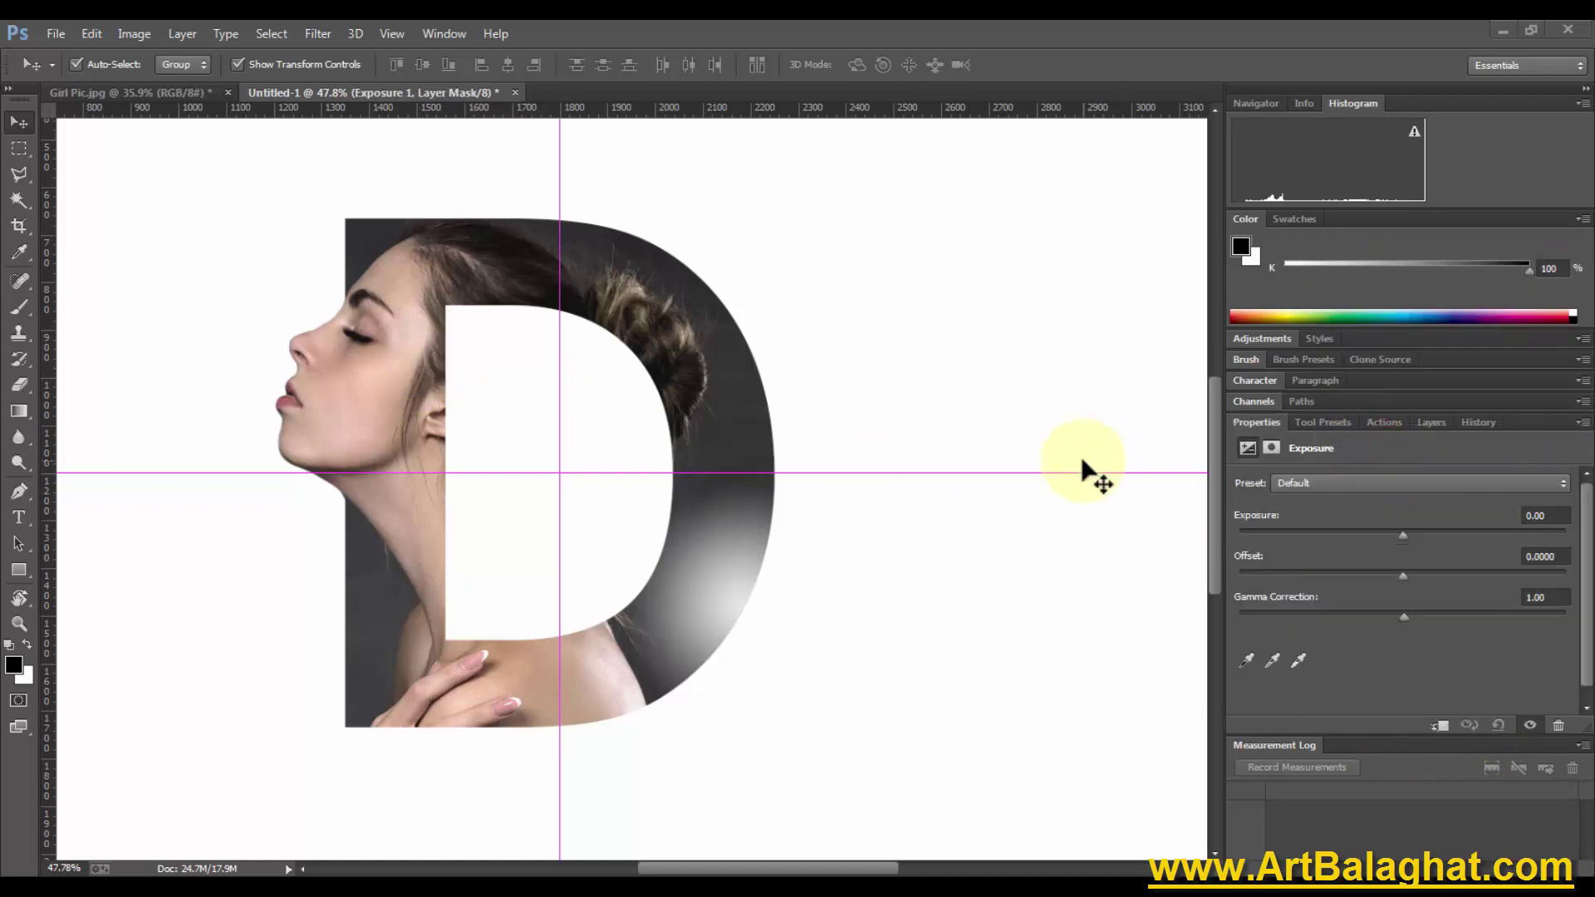
pyautogui.moveTo(1394, 540); pyautogui.dragTo(1403, 534)
pyautogui.moveTo(1406, 619); pyautogui.dragTo(1410, 617)
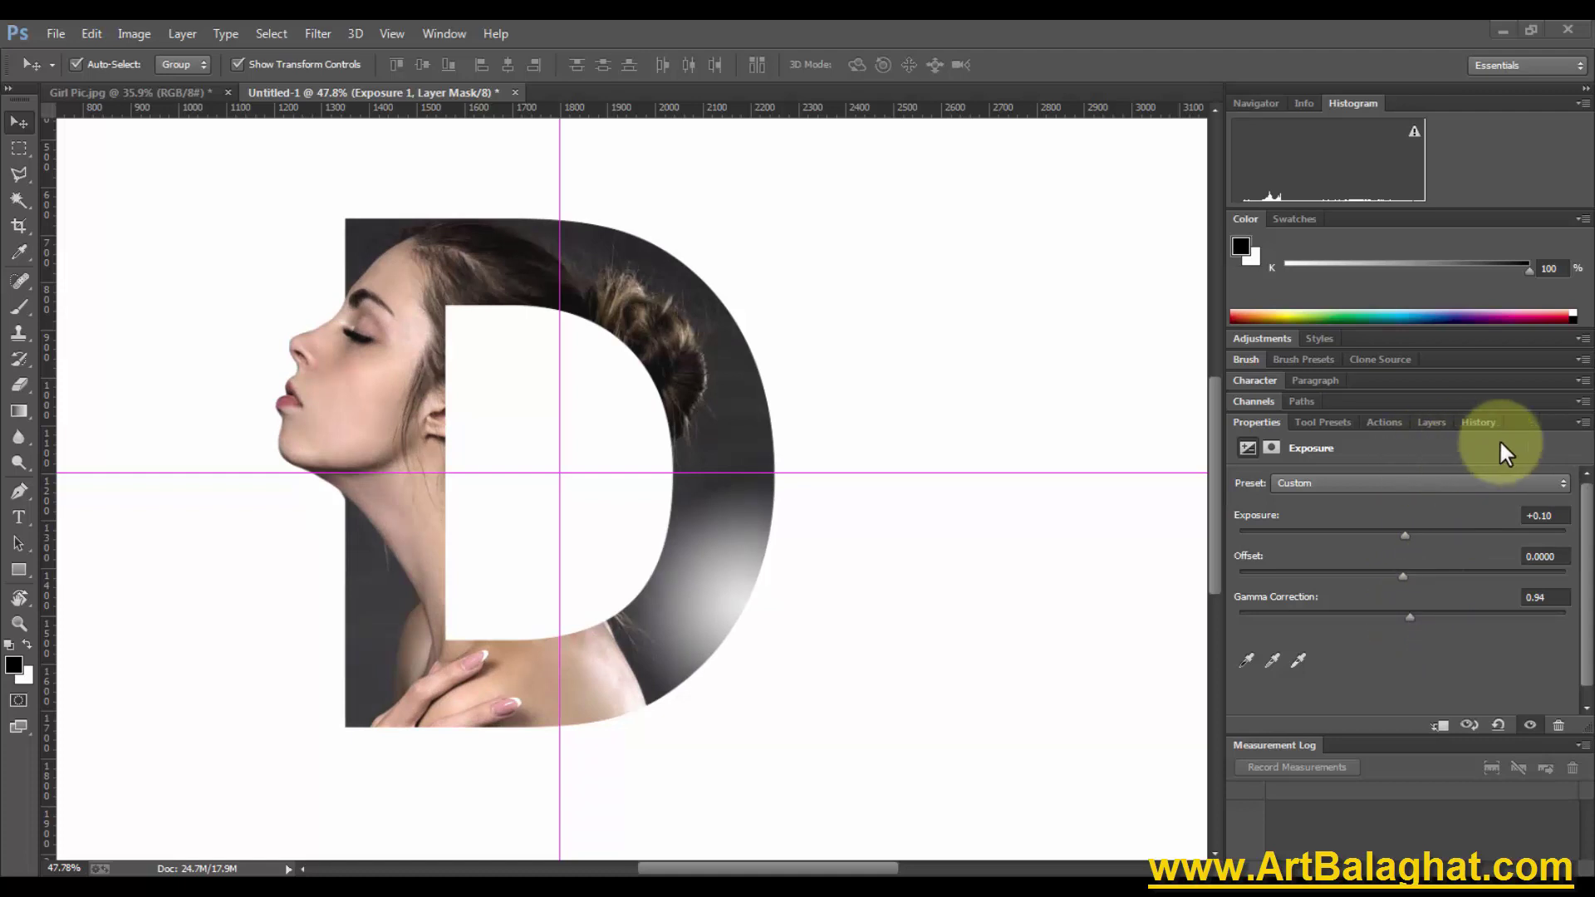
# Select the portrait and adjustment layers, try Merge Visible, and undo it
pyautogui.click(1431, 422)
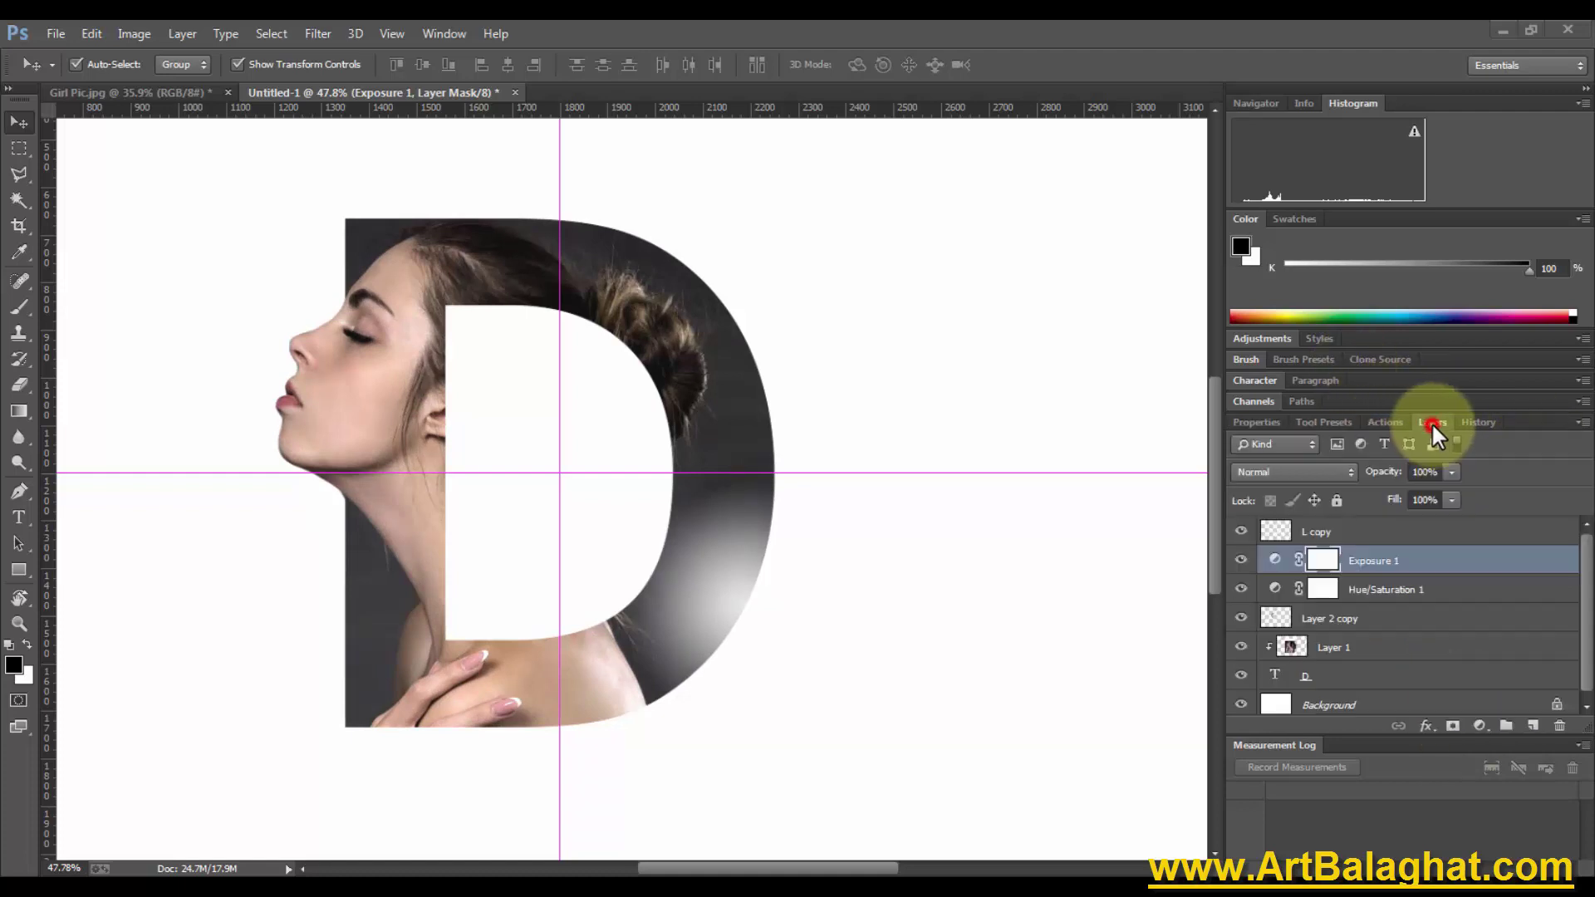
pyautogui.click(405, 297)
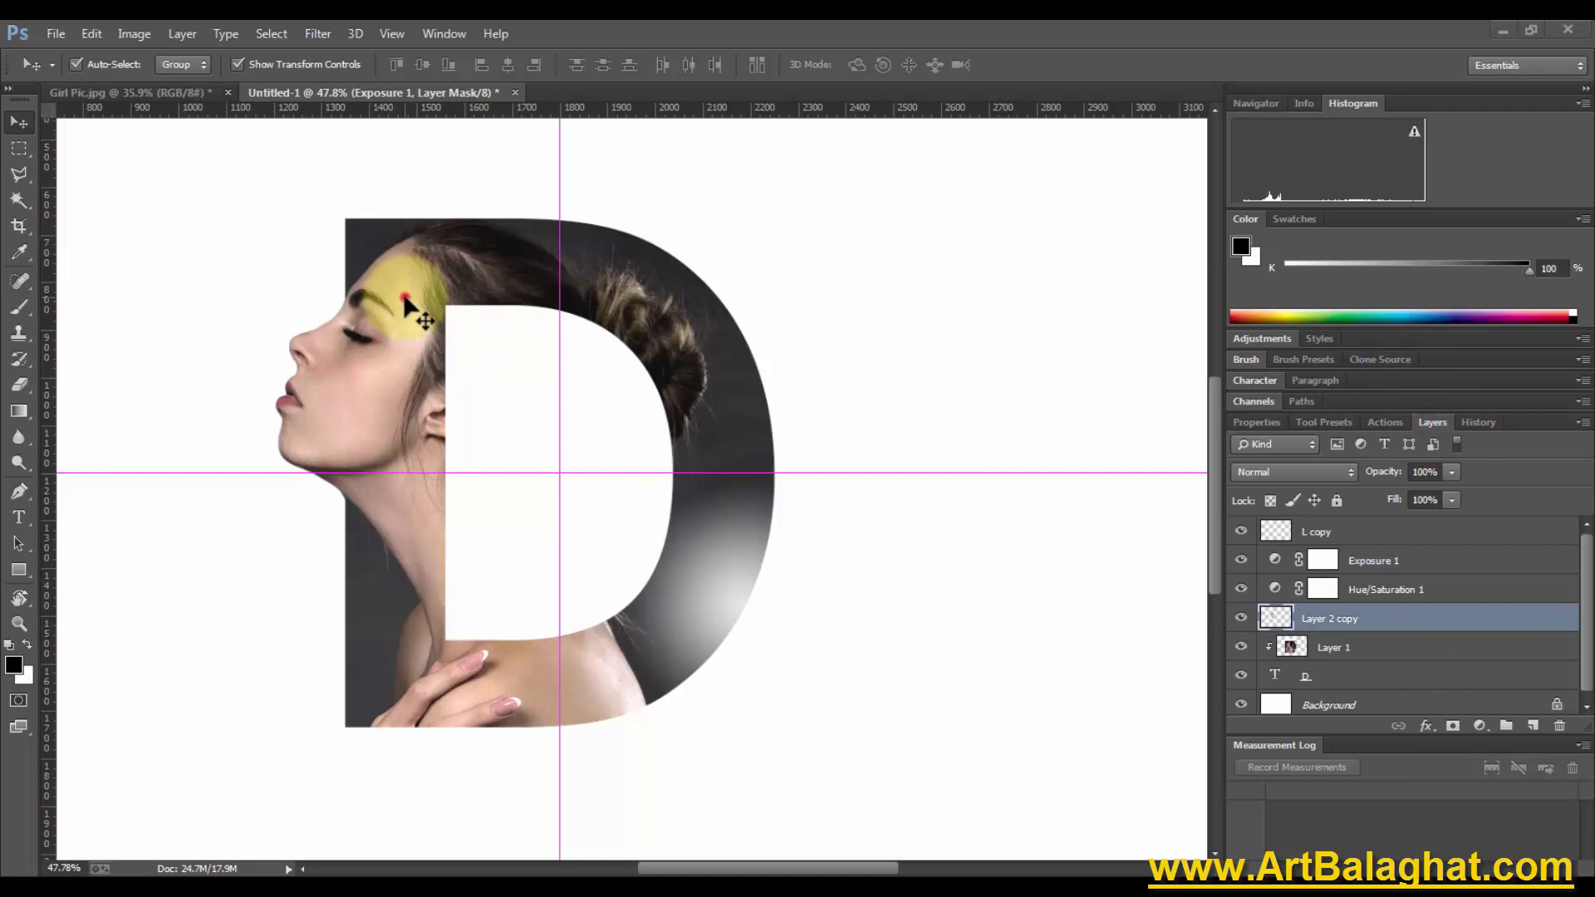
pyautogui.keyDown('shift'); pyautogui.click(1352, 650); pyautogui.keyUp('shift')
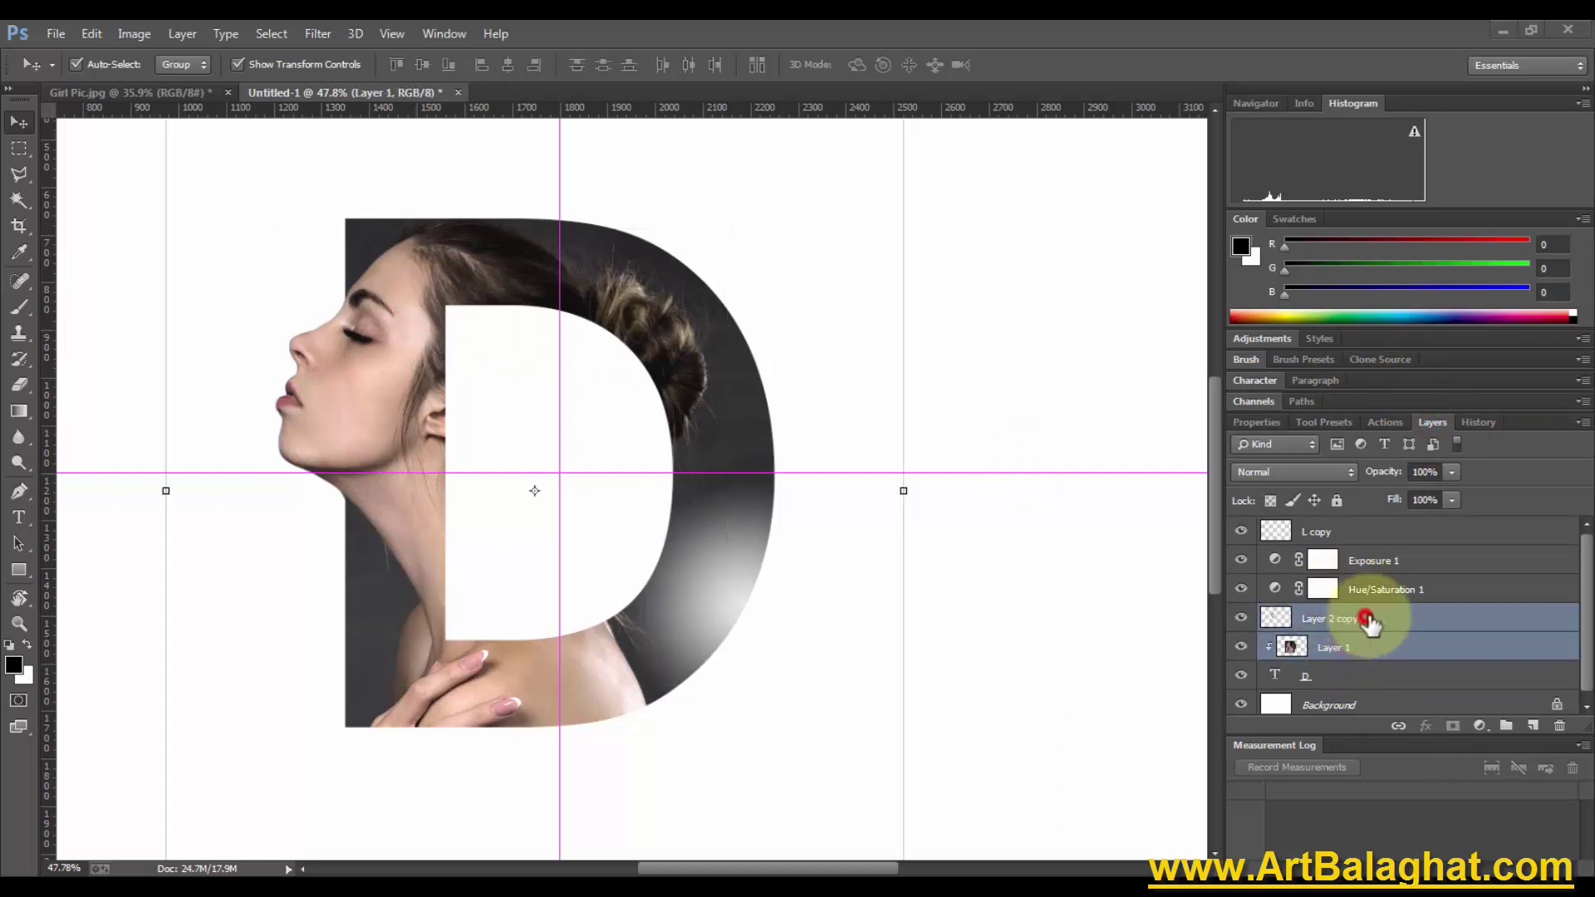
pyautogui.keyDown('shift'); pyautogui.click(1370, 563); pyautogui.keyUp('shift')
pyautogui.rightClick(1369, 558)
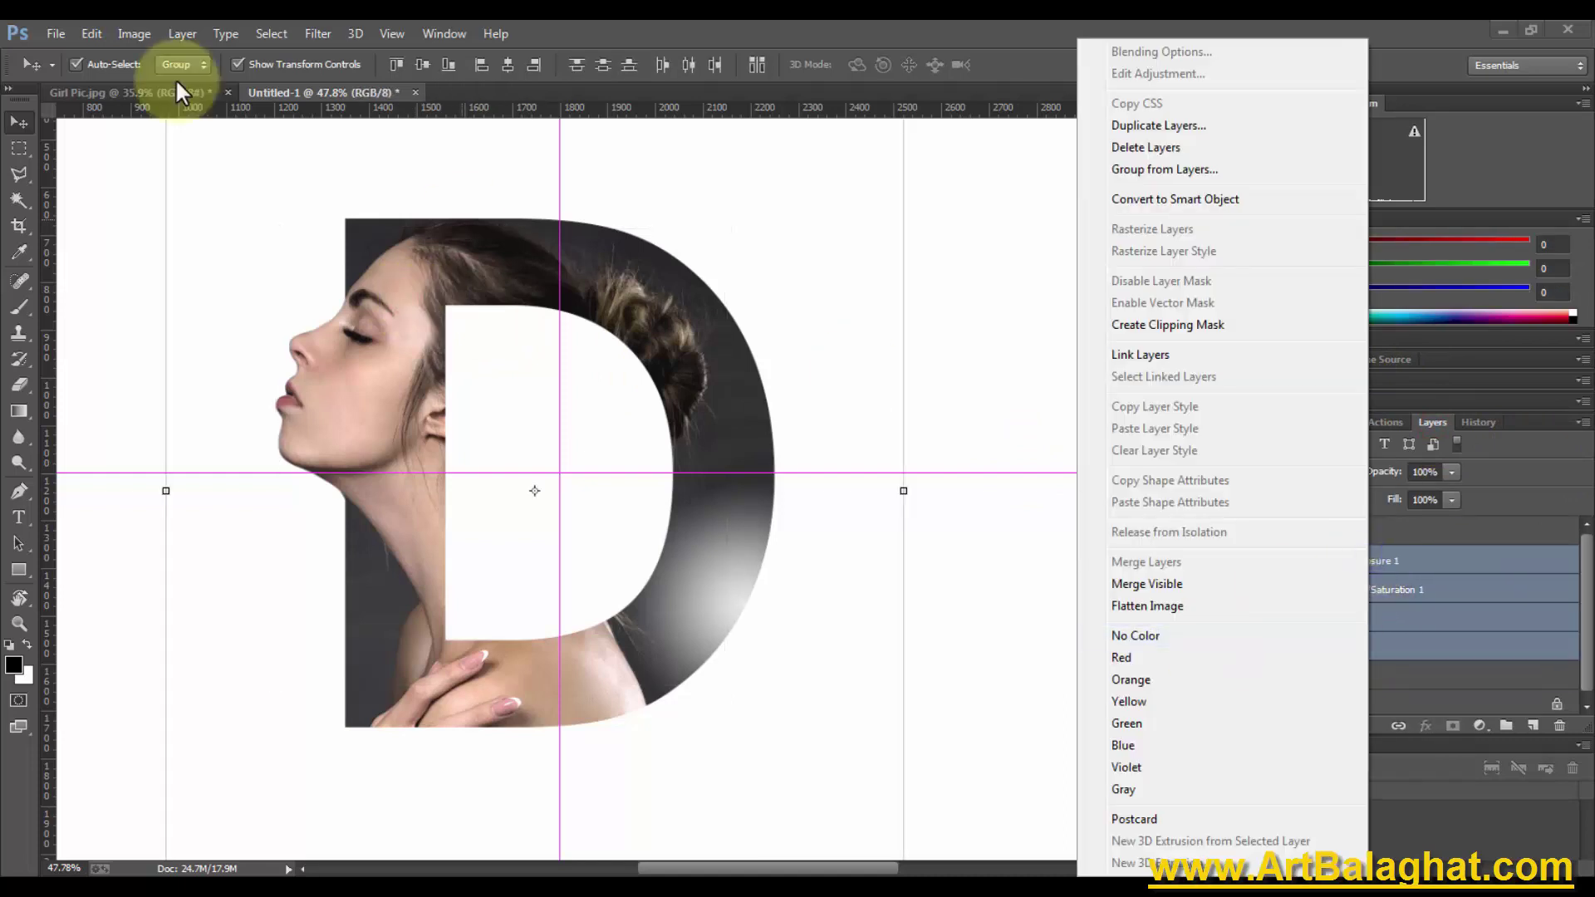
pyautogui.click(182, 34)
pyautogui.click(172, 33)
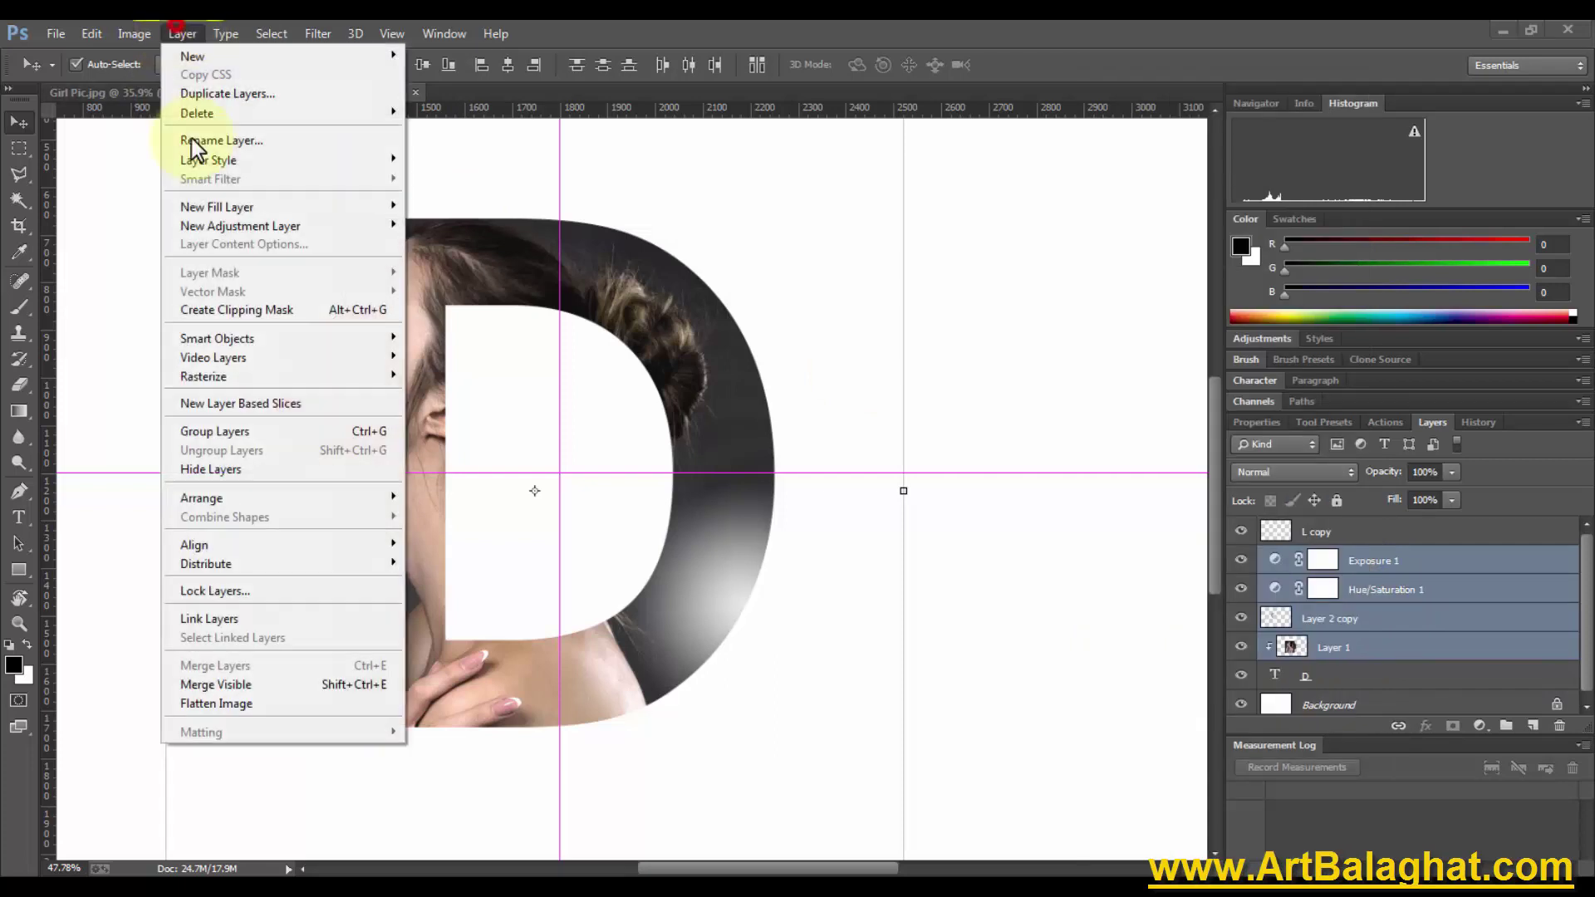
pyautogui.click(255, 686)
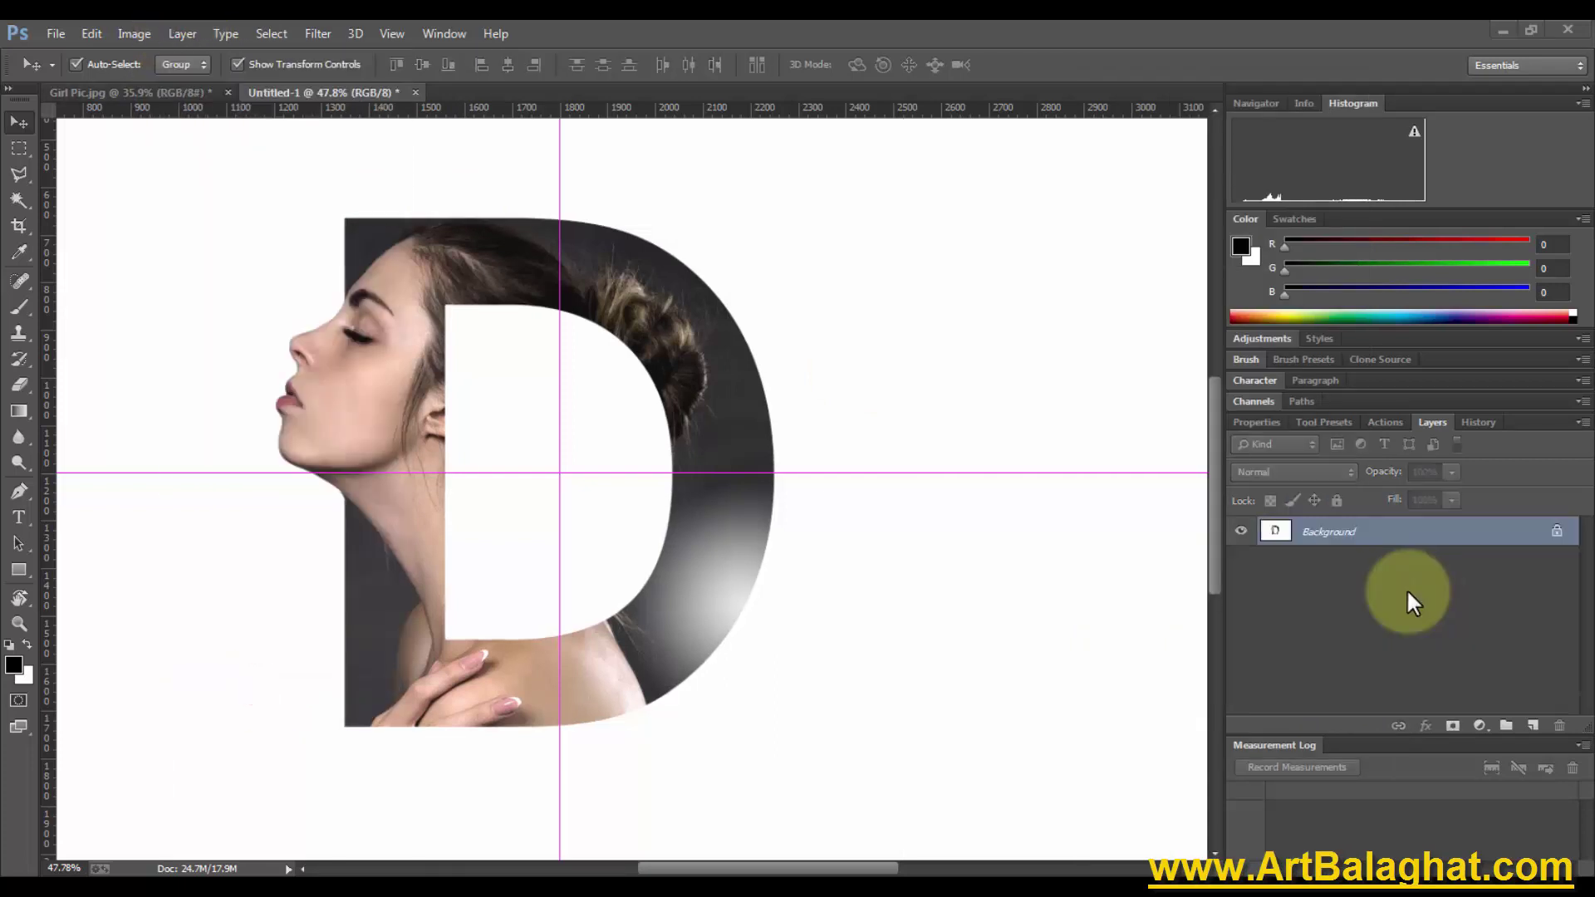
pyautogui.hotkey('ctrl', 'z')
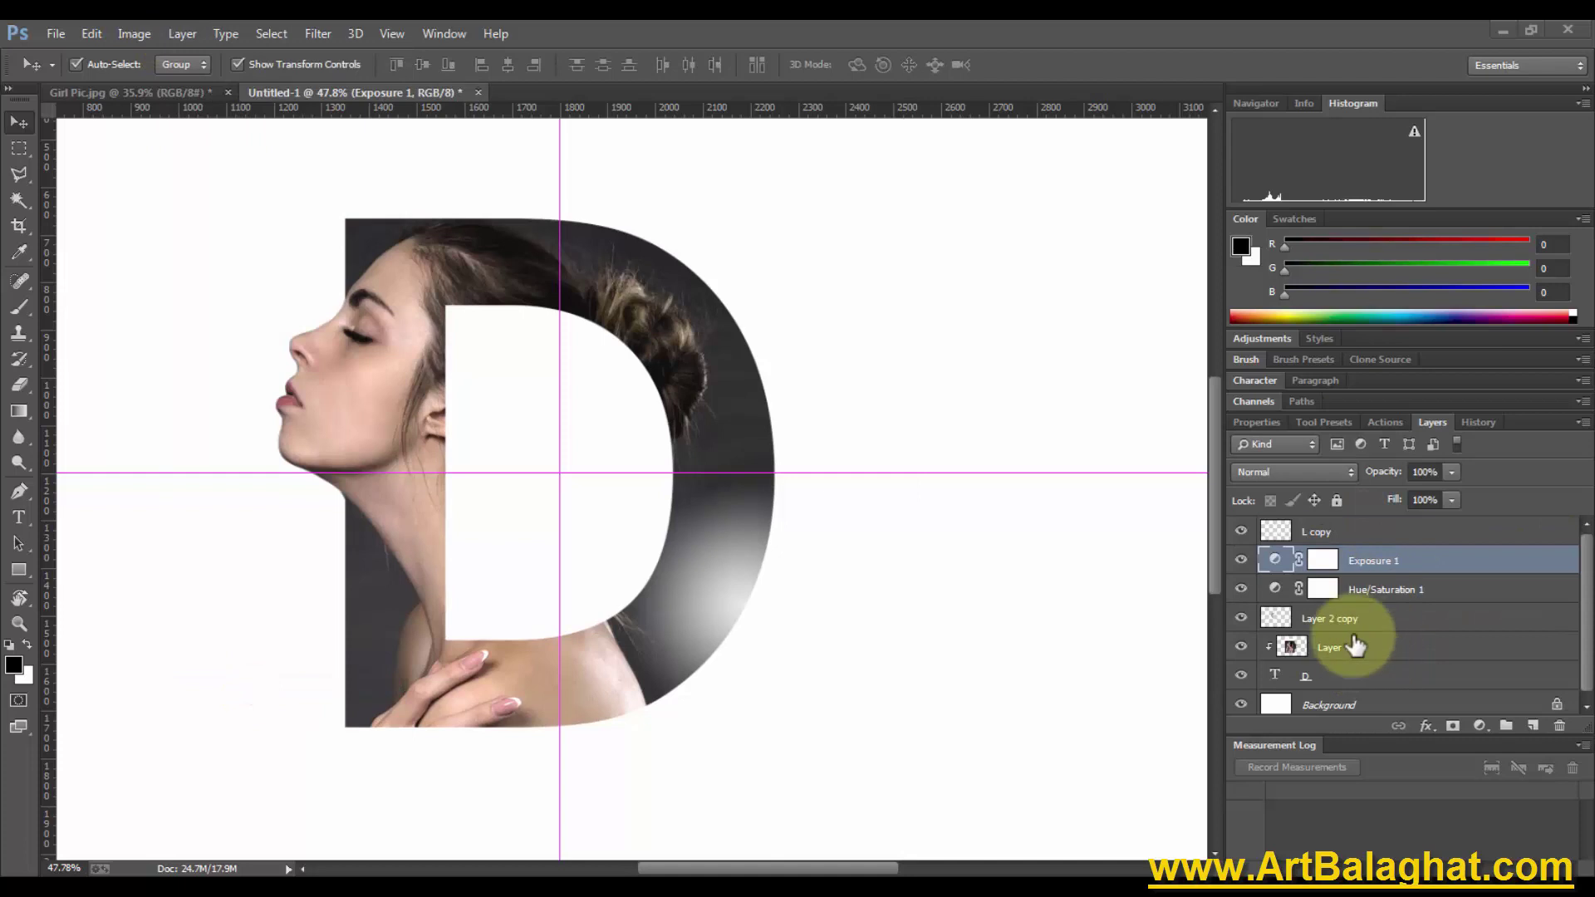
# Select Exposure 1 down to the D text layer and rasterize the D type
pyautogui.rightClick(1380, 608)
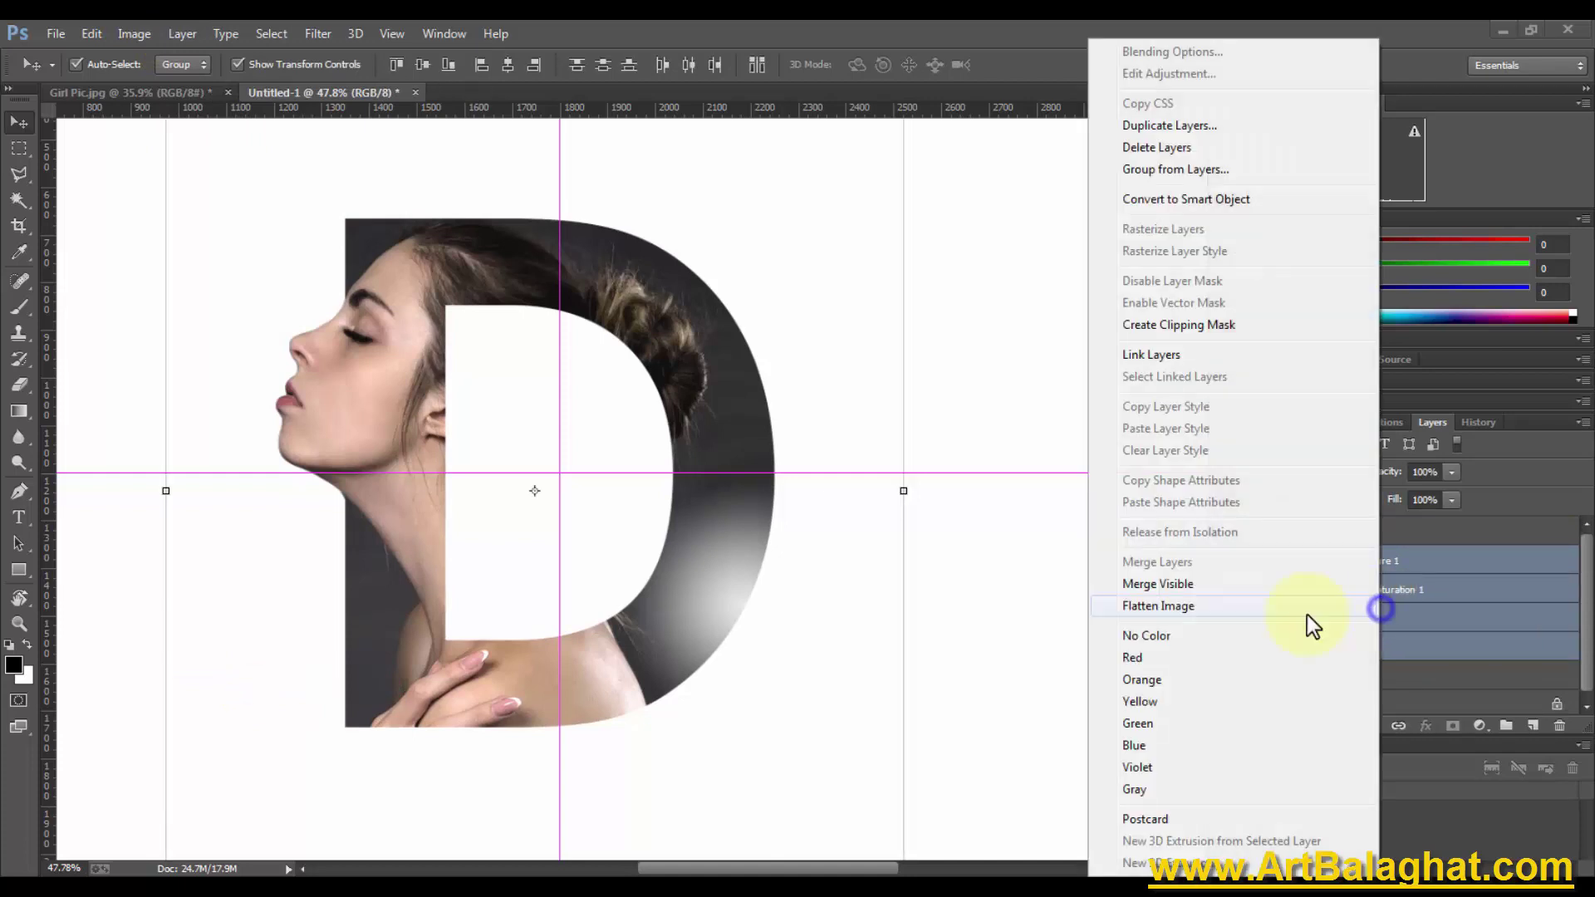
pyautogui.click(1417, 637)
pyautogui.click(1345, 623)
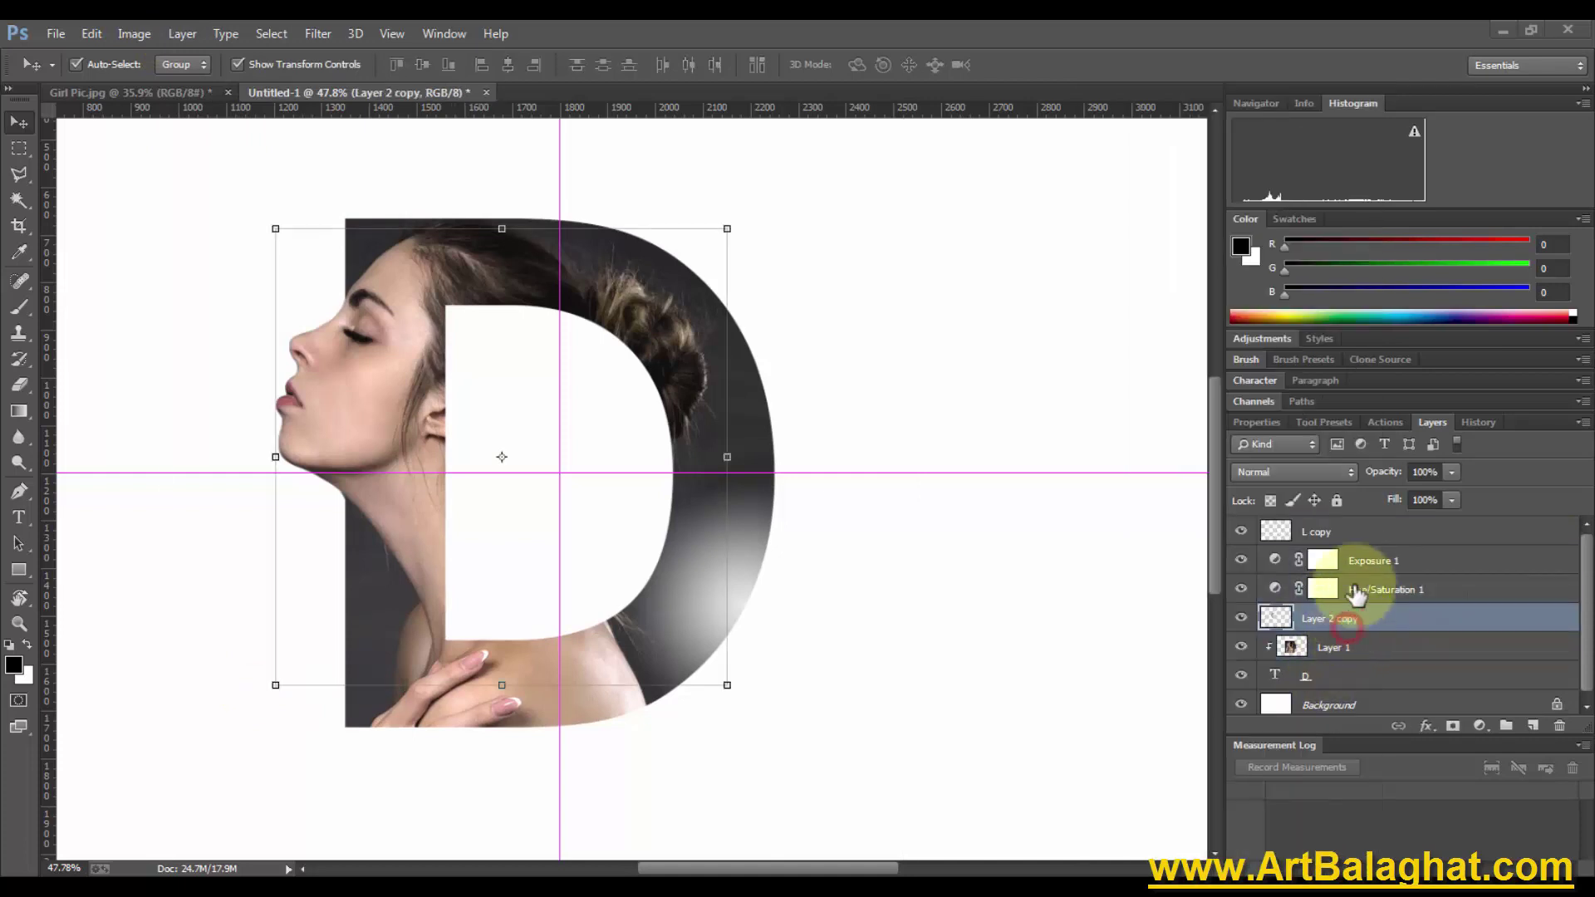
pyautogui.keyDown('shift'); pyautogui.click(1352, 566); pyautogui.keyUp('shift')
pyautogui.keyDown('shift'); pyautogui.click(1350, 673); pyautogui.keyUp('shift')
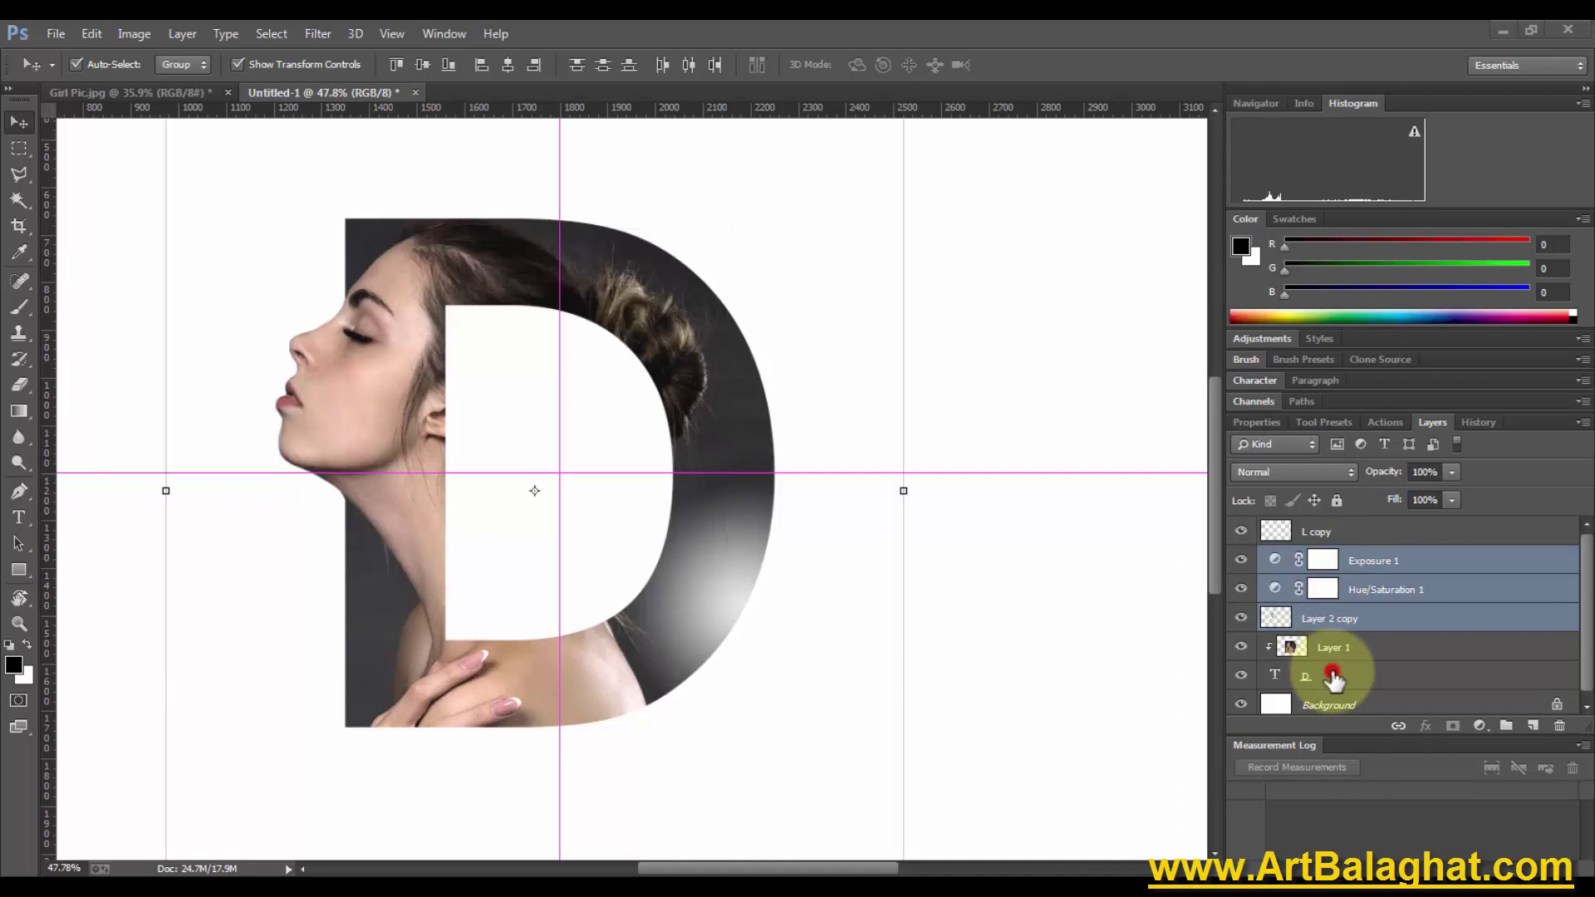
pyautogui.rightClick(1358, 673)
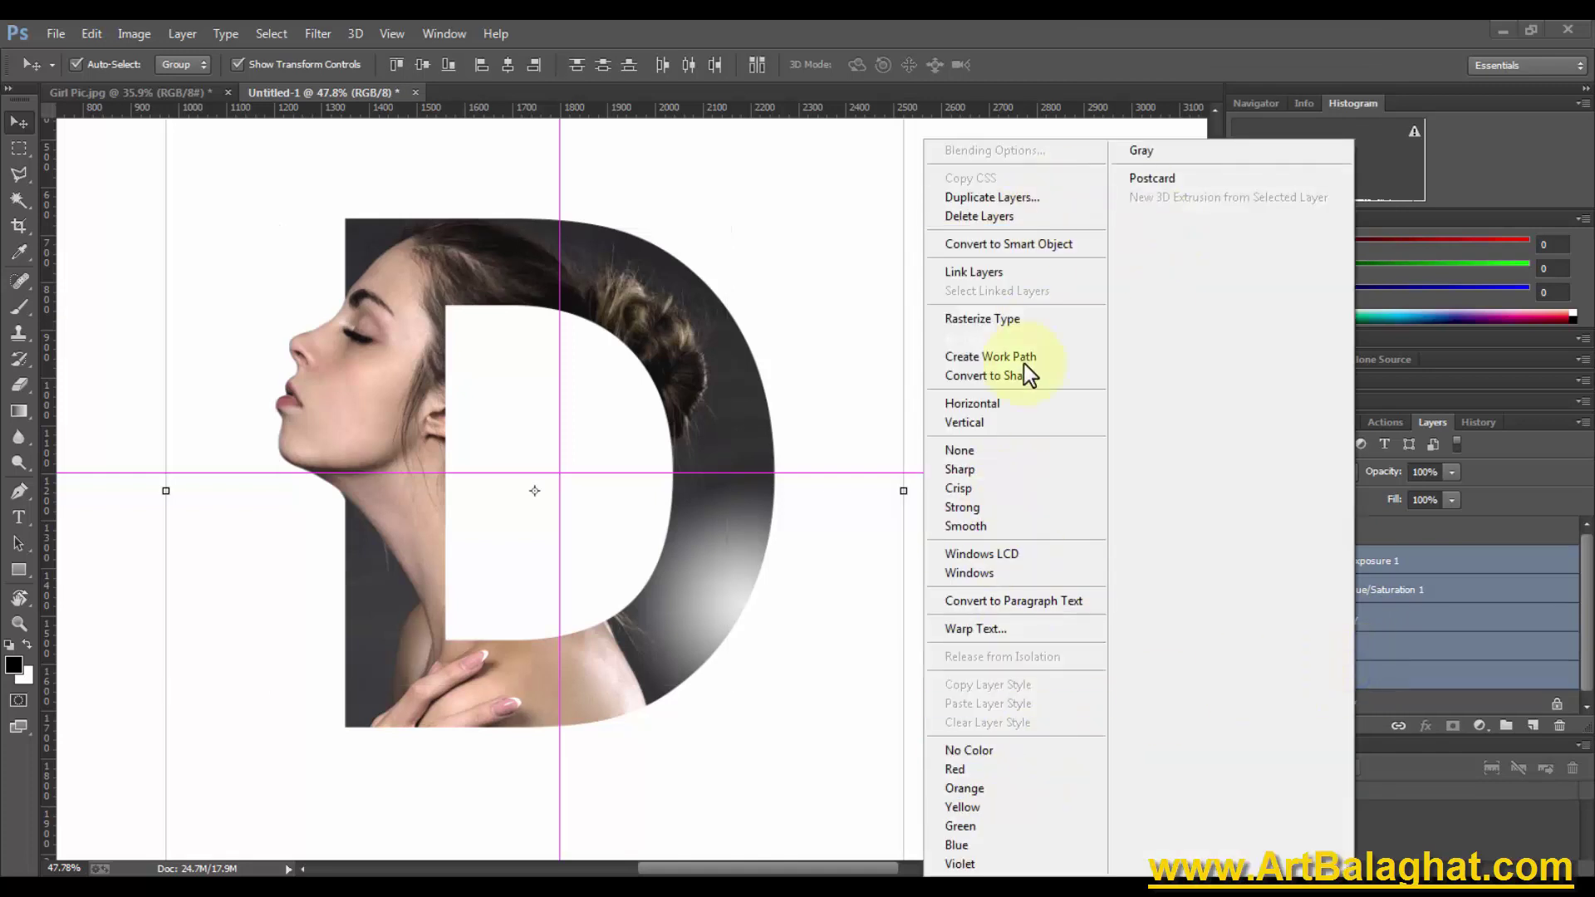
pyautogui.click(1015, 323)
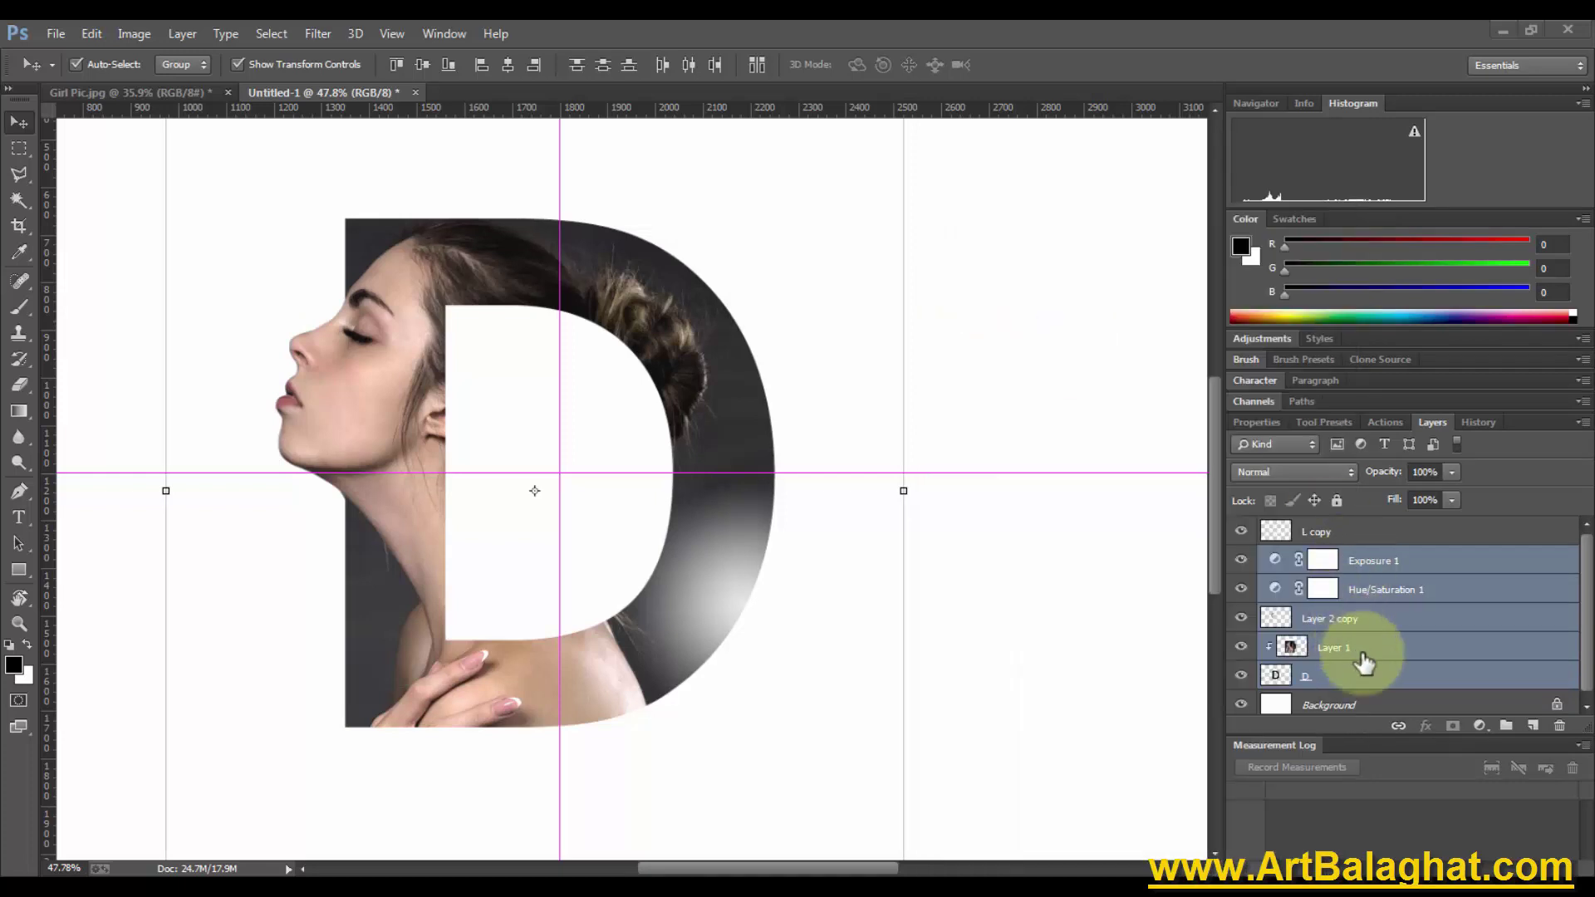
# Merge the selected layers into a single Exposure 1 layer, keeping it on the guides
pyautogui.rightClick(1355, 645)
pyautogui.click(1199, 566)
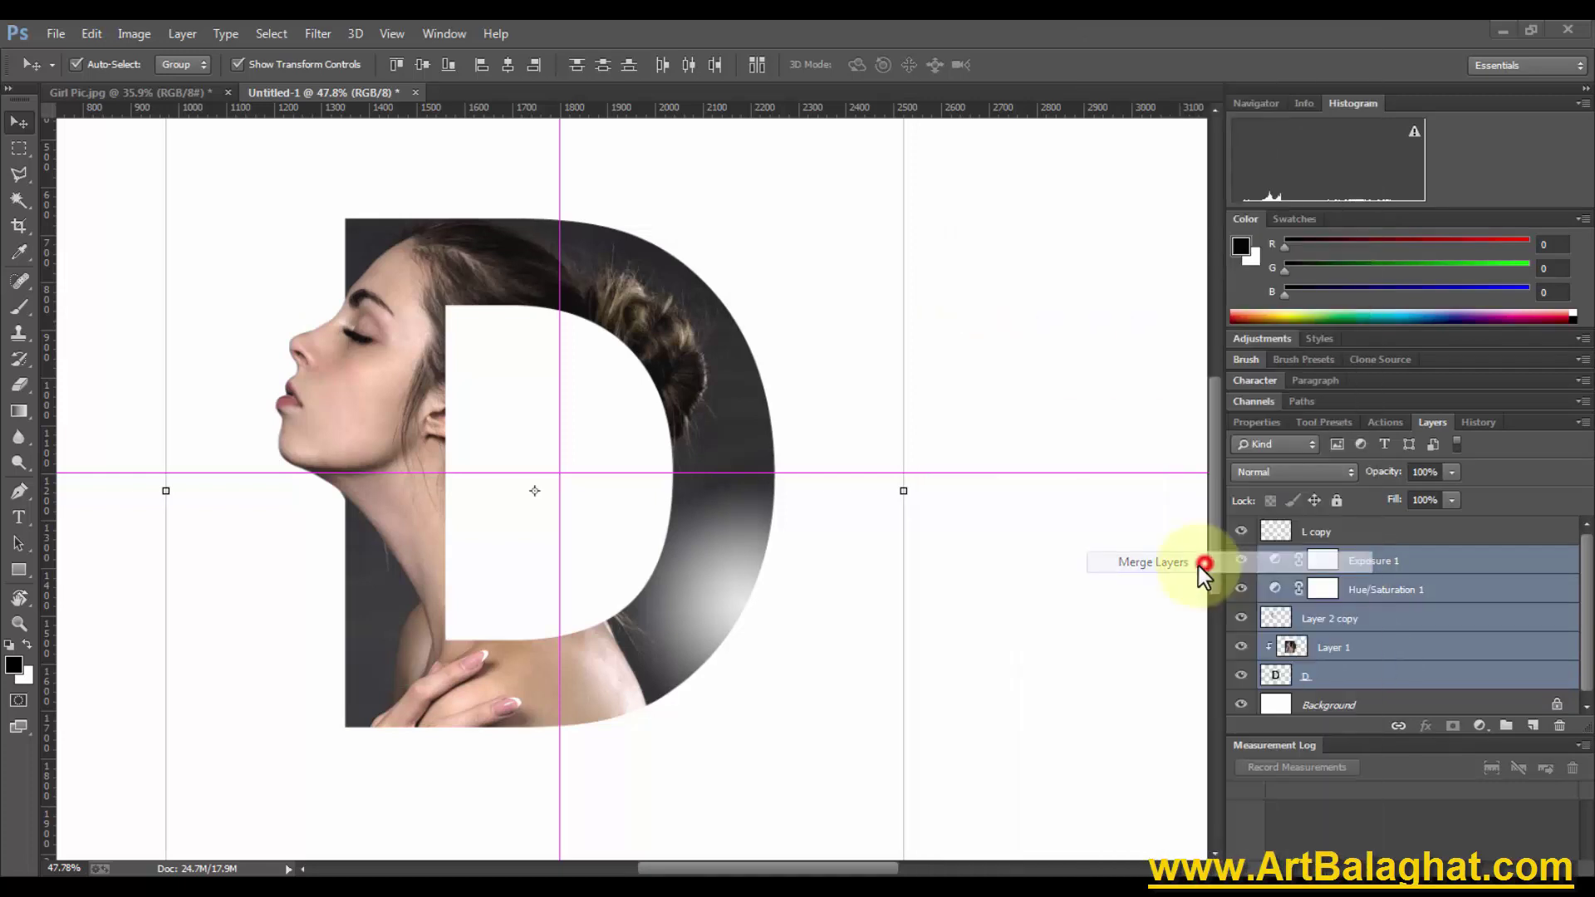
pyautogui.click(1355, 561)
pyautogui.moveTo(416, 296); pyautogui.dragTo(385, 291)
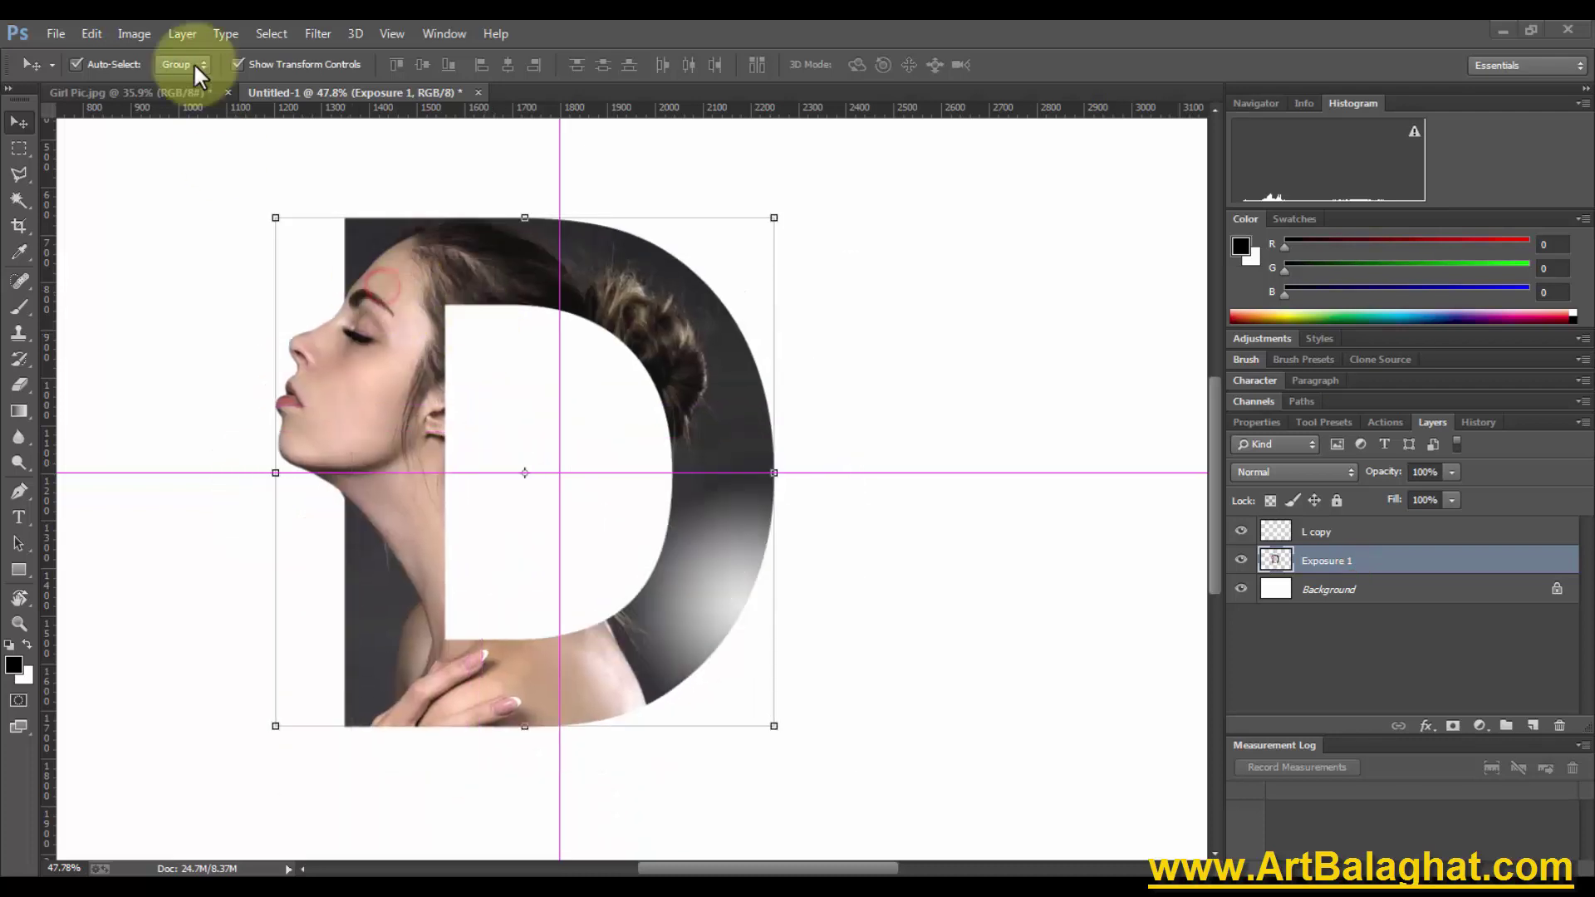
# Apply Brightness/Contrast to the merged portrait, raising Contrast to about 13
pyautogui.click(134, 33)
pyautogui.moveTo(163, 83)
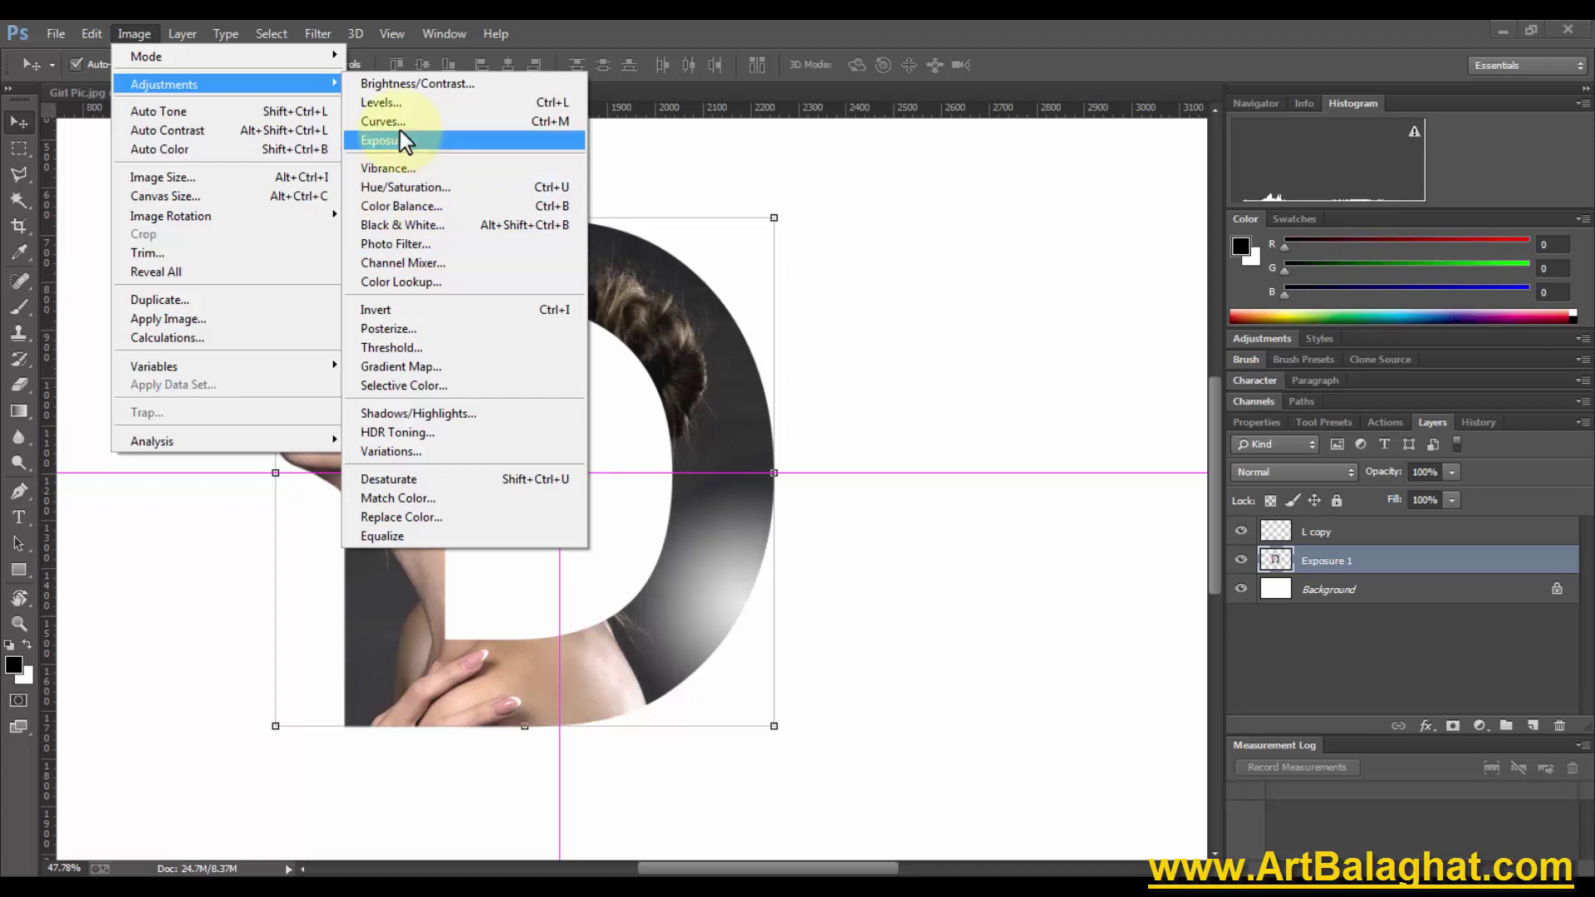
pyautogui.click(397, 83)
pyautogui.click(764, 356)
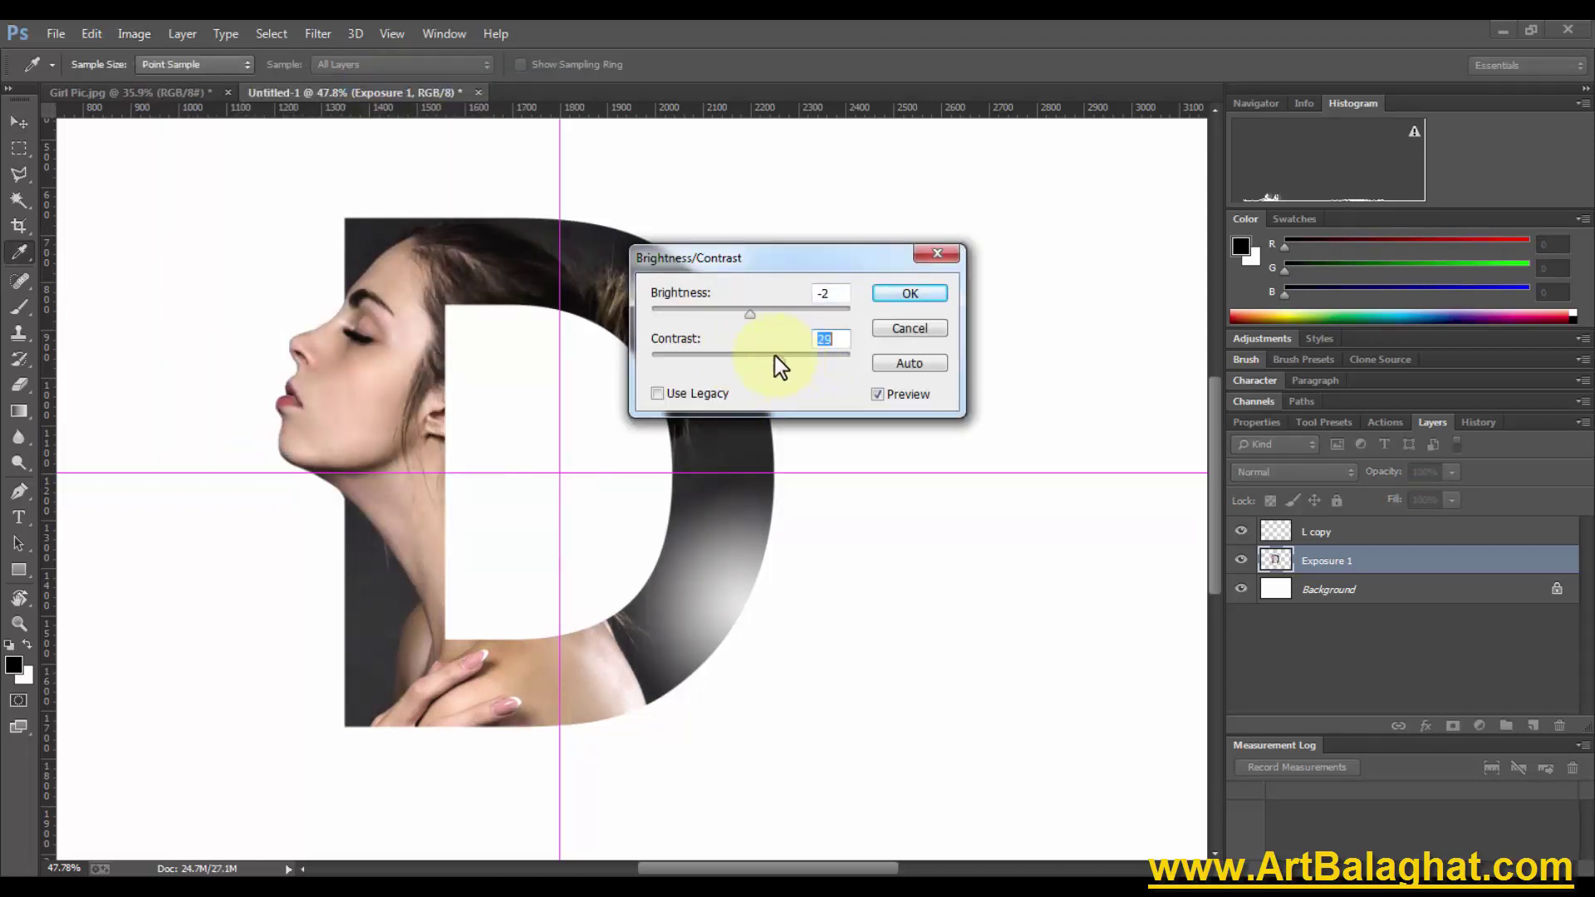
pyautogui.click(909, 294)
pyautogui.press('v')
pyautogui.scroll(5, 424, 390)
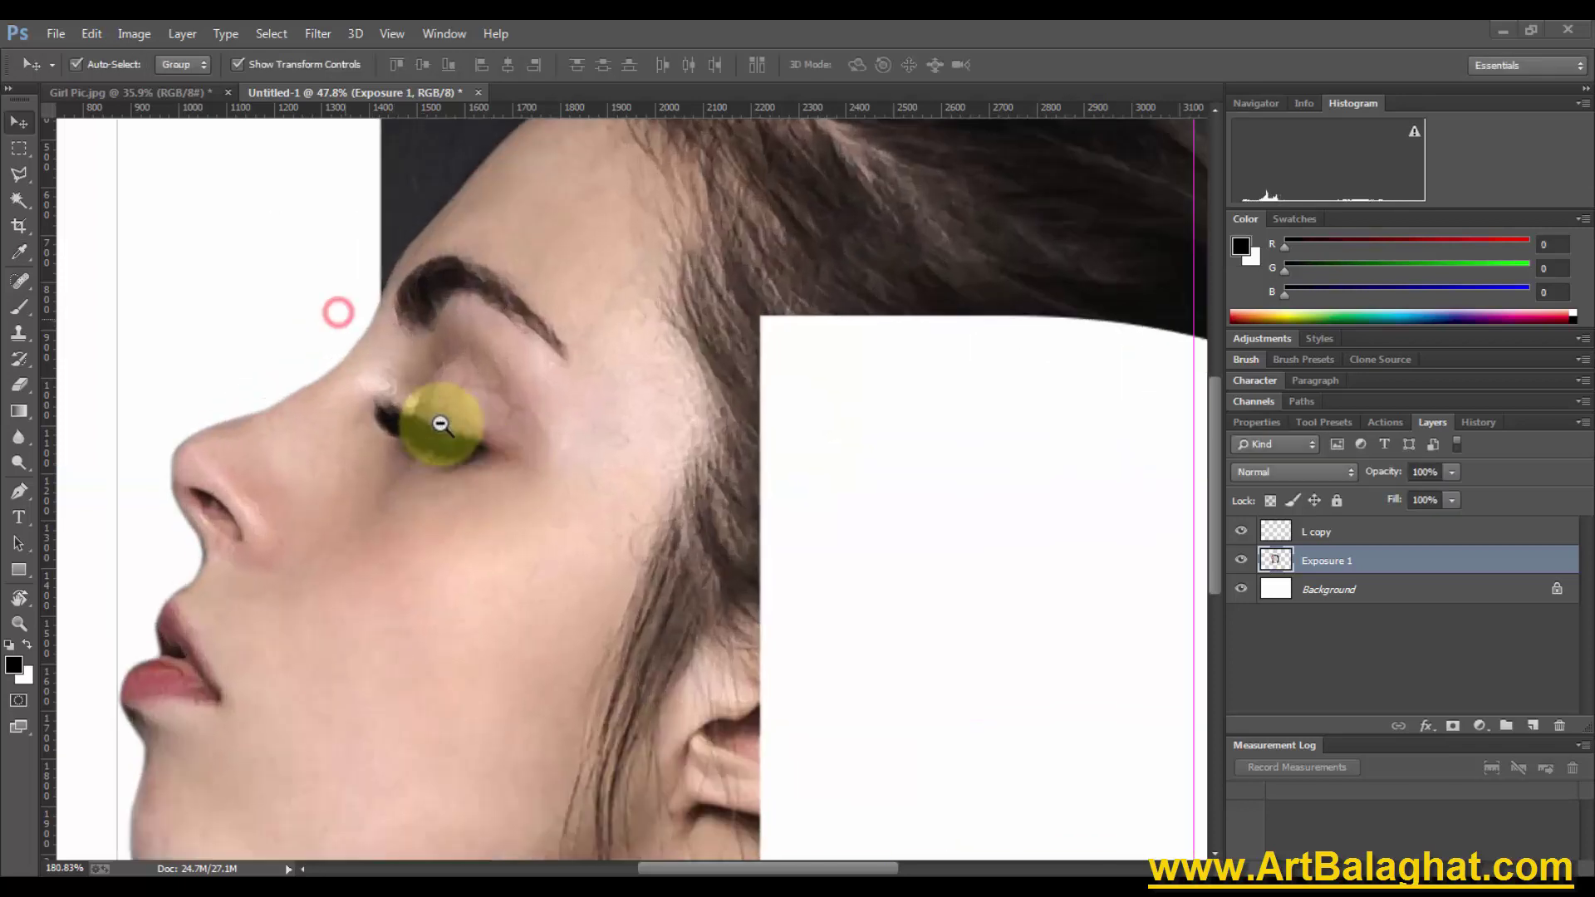
pyautogui.scroll(-3, 441, 424)
pyautogui.click(317, 33)
pyautogui.moveTo(374, 548)
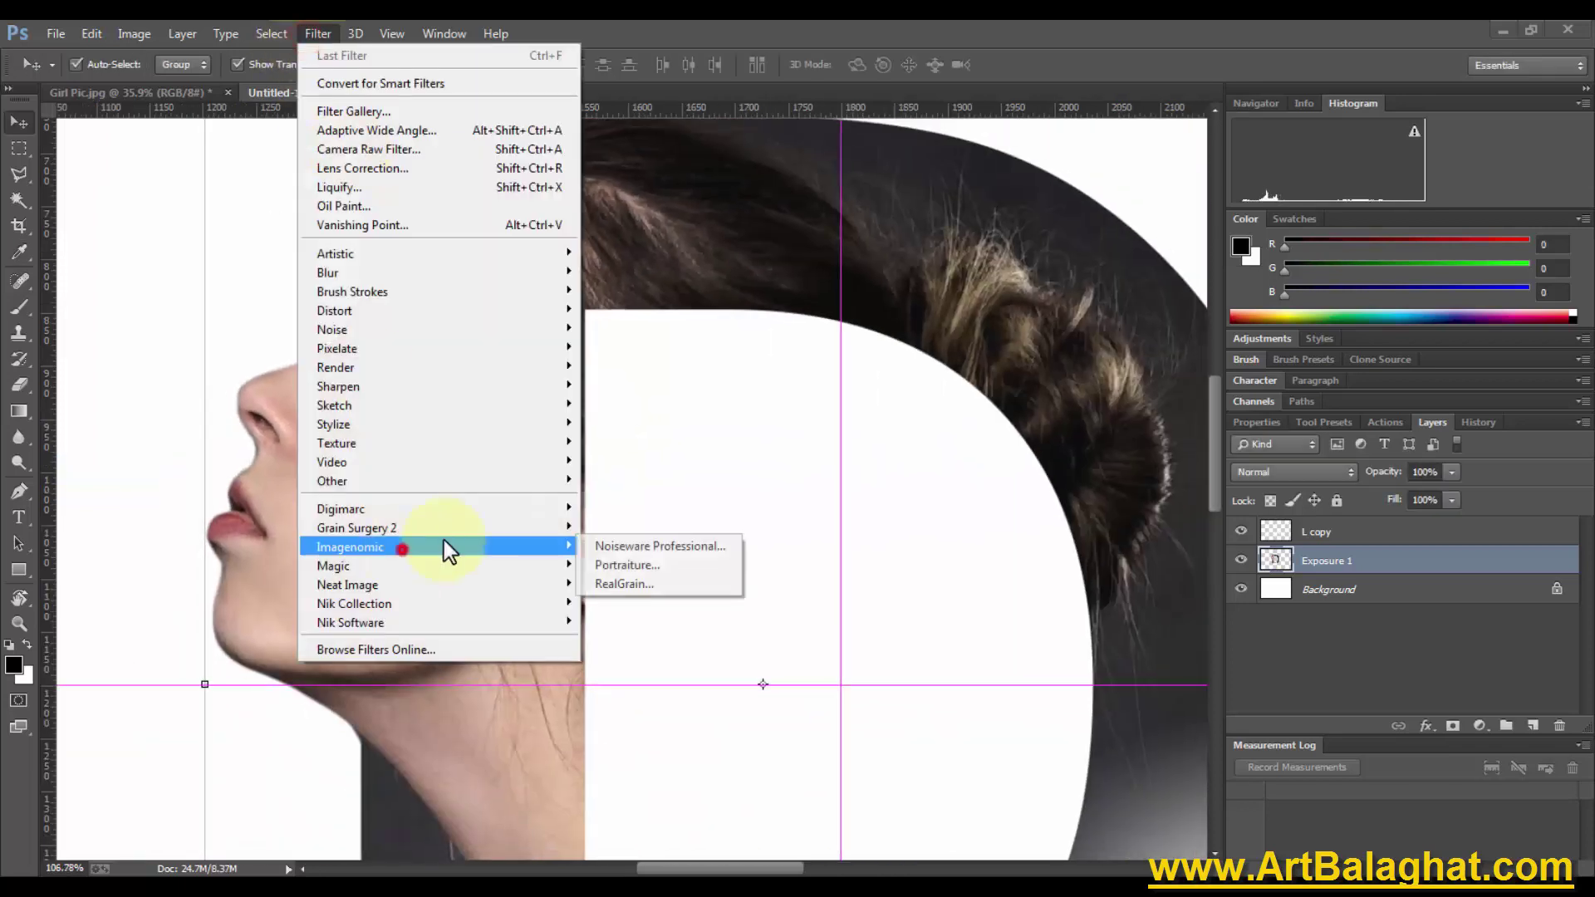
# Run Imagenomic Portraiture with default settings on Exposure 1, accepting the licence agreement
pyautogui.click(616, 565)
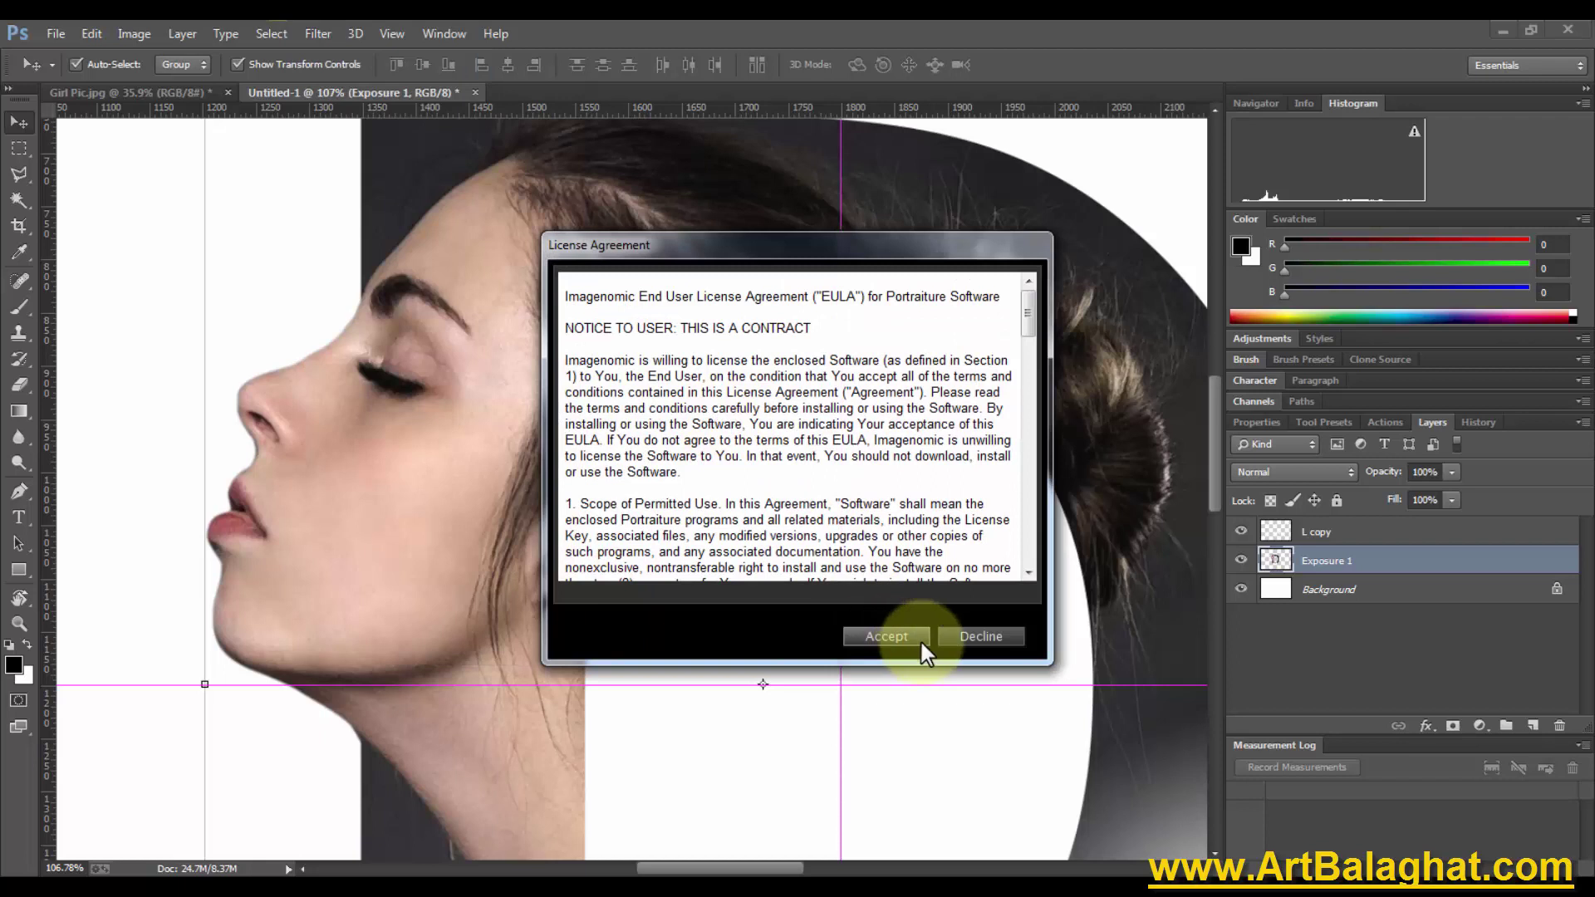
pyautogui.click(920, 640)
pyautogui.click(776, 425)
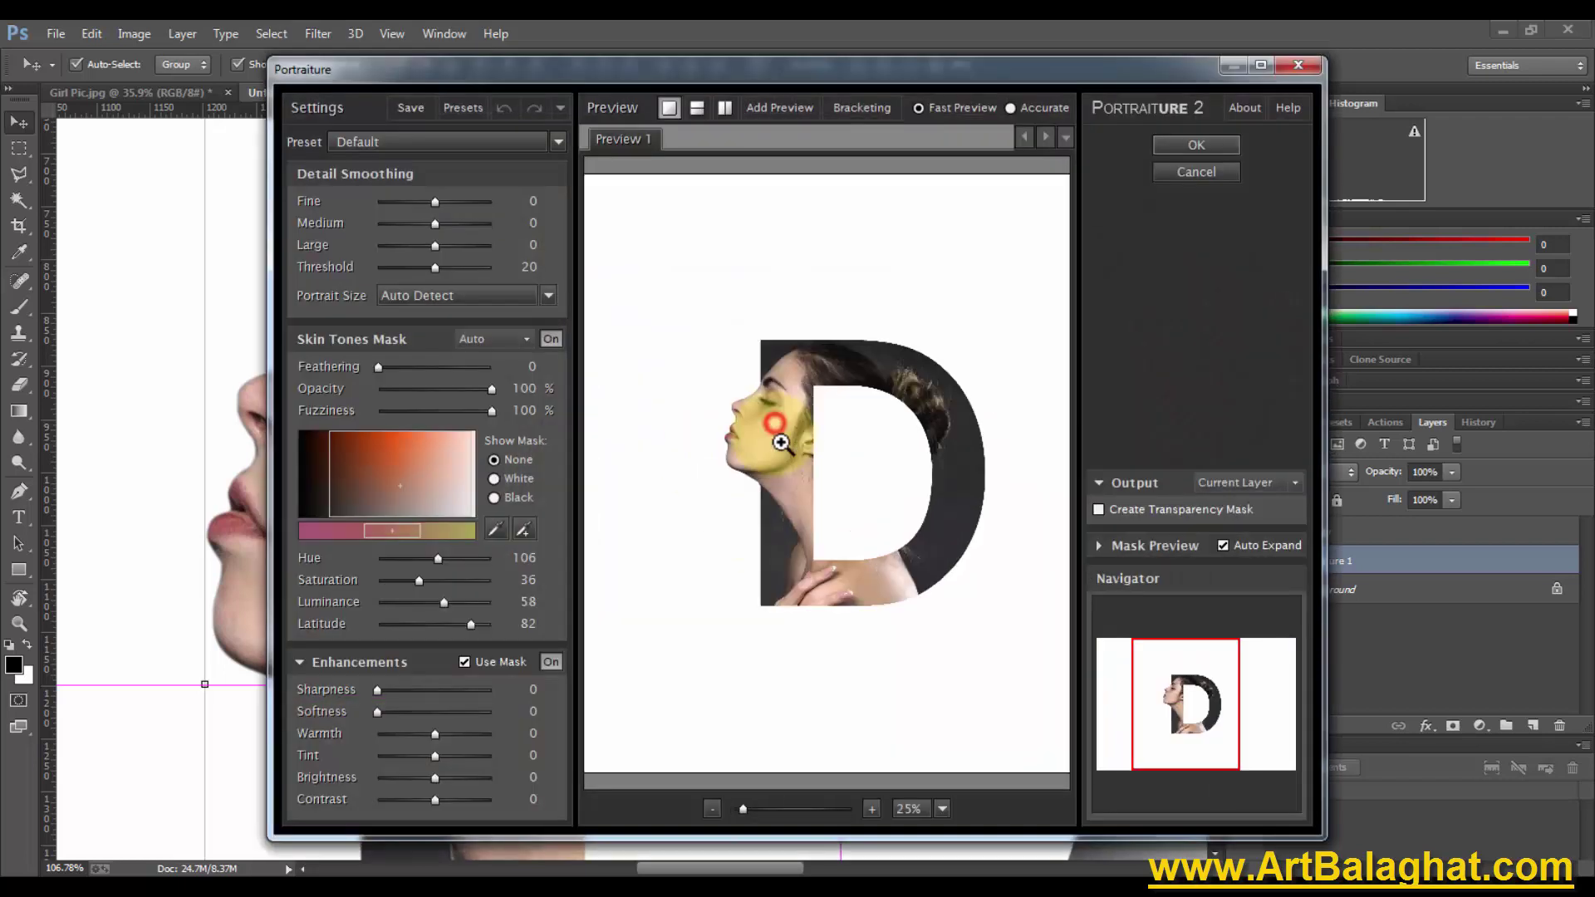
pyautogui.click(735, 421)
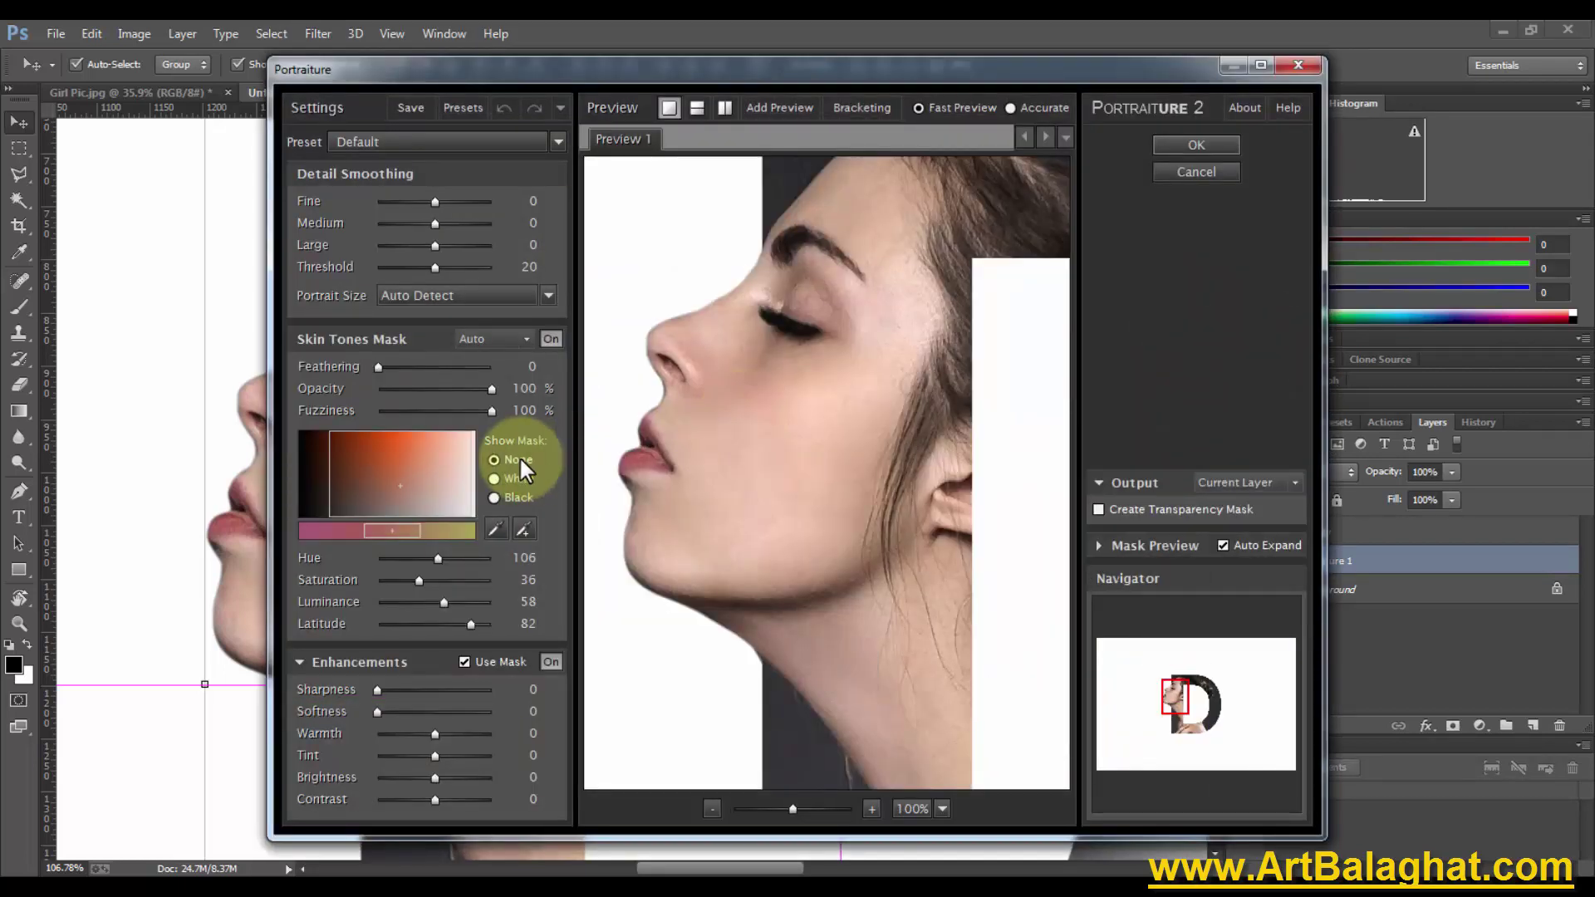
pyautogui.click(1193, 143)
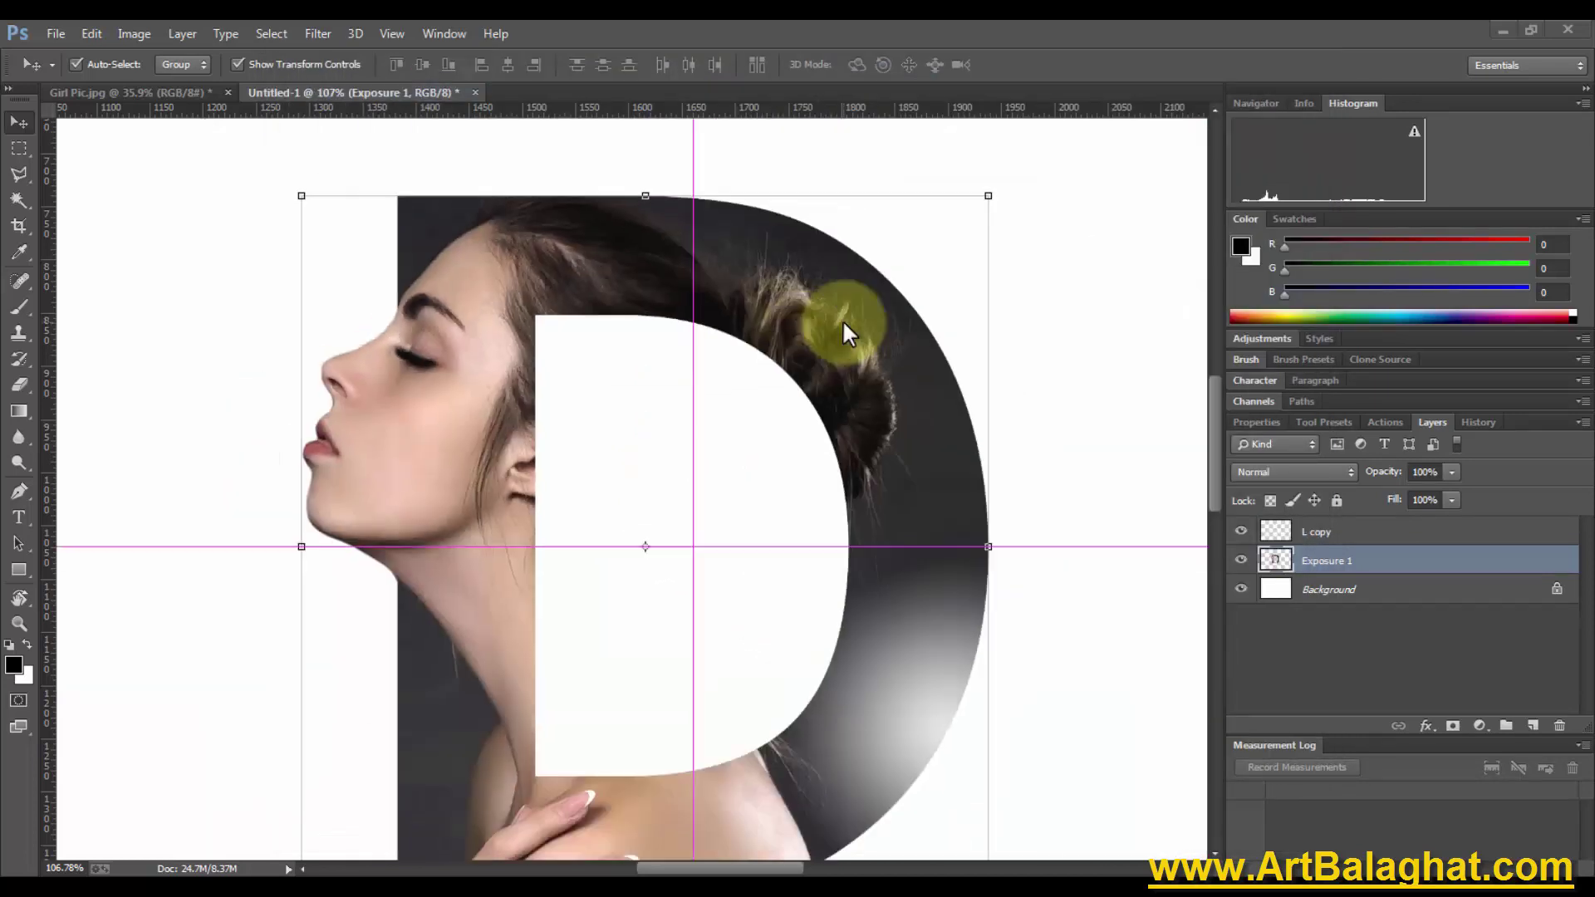
pyautogui.hotkey('ctrl', '0')
# Zoom in on the face and set up the Clone Stamp at size 100 on Exposure 1
pyautogui.click(844, 322)
pyautogui.moveTo(483, 418)
pyautogui.mouseDown()
pyautogui.moveTo(530, 515)
pyautogui.moveTo(617, 623)
pyautogui.mouseUp()
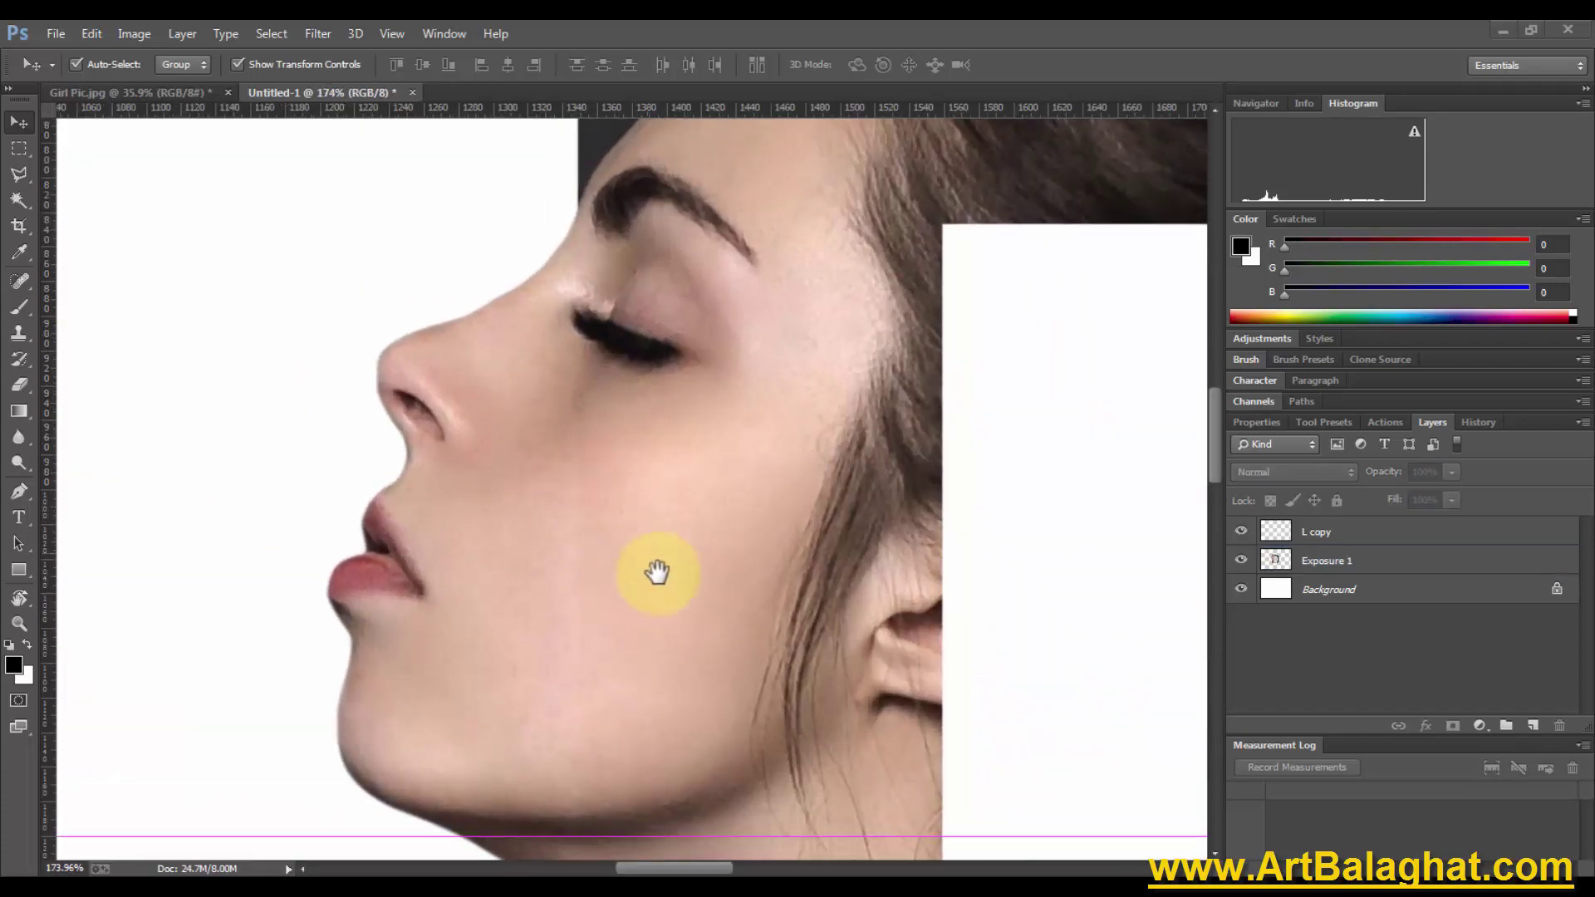
pyautogui.moveTo(634, 559); pyautogui.dragTo(609, 544)
pyautogui.press('s')
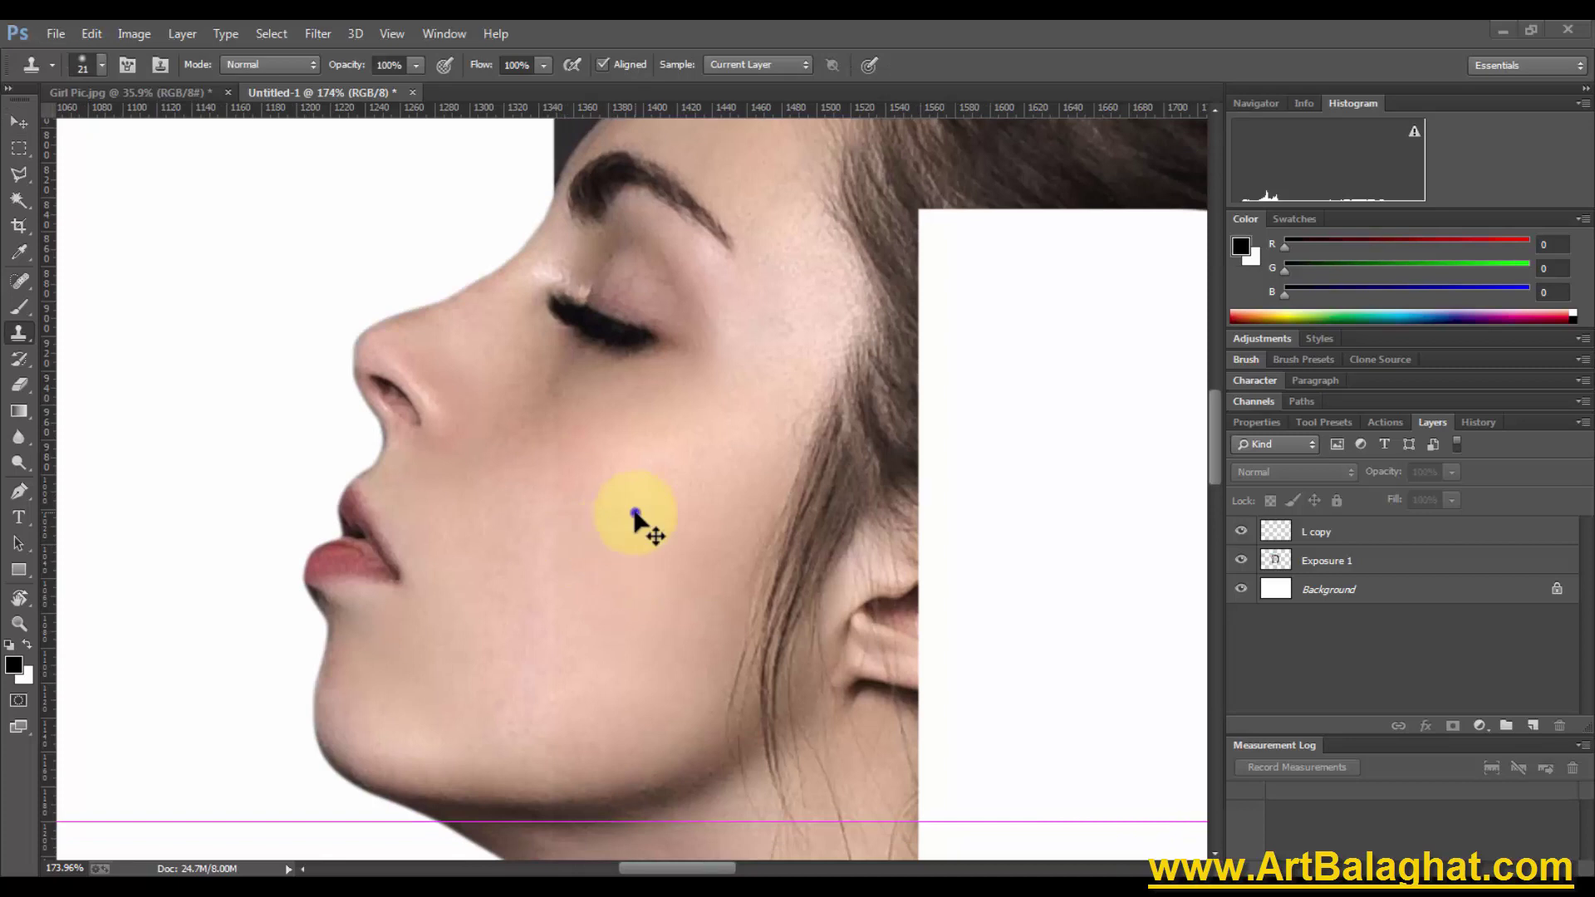
pyautogui.keyDown('ctrl'); pyautogui.click(634, 513); pyautogui.keyUp('ctrl')
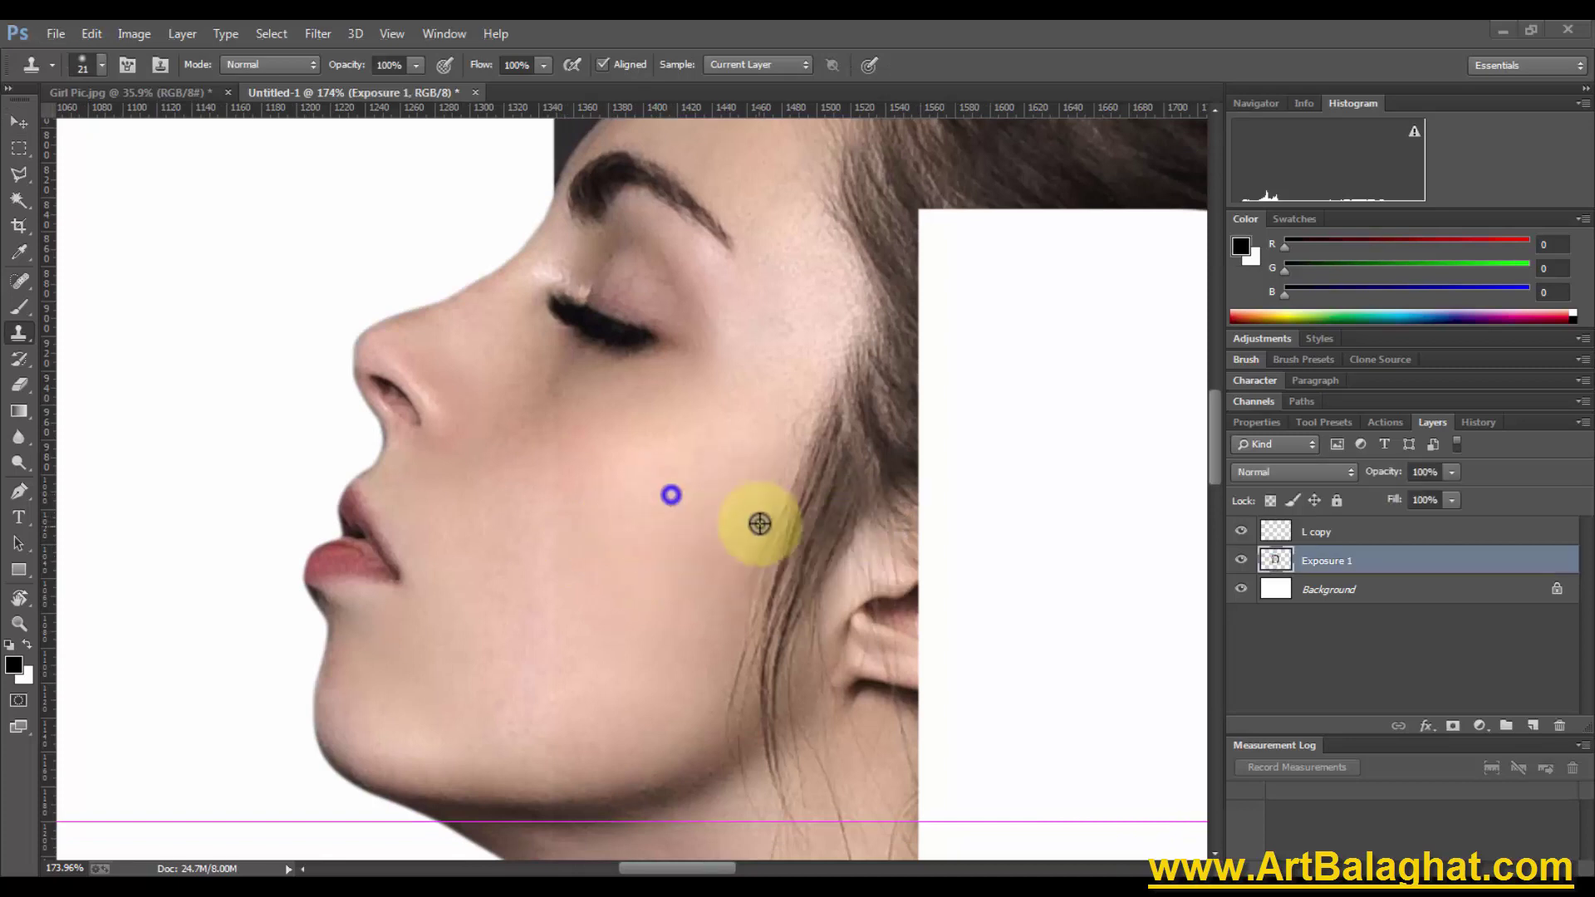
pyautogui.keyDown('alt'); pyautogui.click(615, 502); pyautogui.keyUp('alt')
pyautogui.press(']')
pyautogui.press(']')
pyautogui.press(']')
# Clone clean skin over the jaw and stray cheek hairs, then fit the canvas in view
pyautogui.click(559, 522)
pyautogui.click(541, 595)
pyautogui.click(545, 651)
pyautogui.click(525, 711)
pyautogui.click(741, 516)
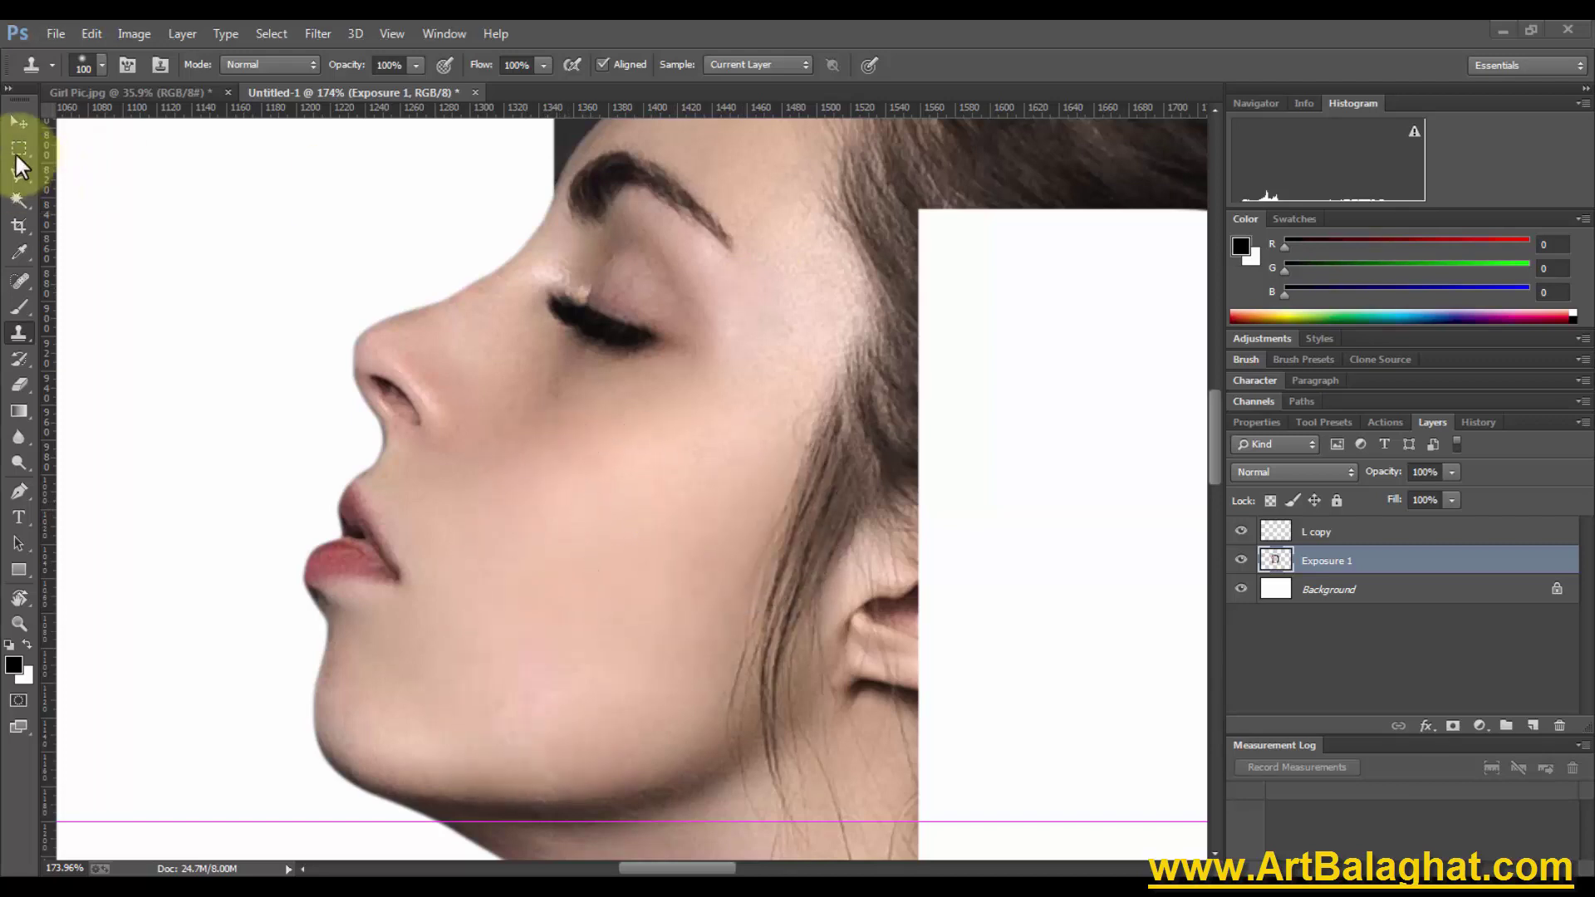
pyautogui.click(19, 122)
pyautogui.rightClick(625, 411)
pyautogui.click(648, 412)
pyautogui.rightClick(731, 436)
pyautogui.click(741, 452)
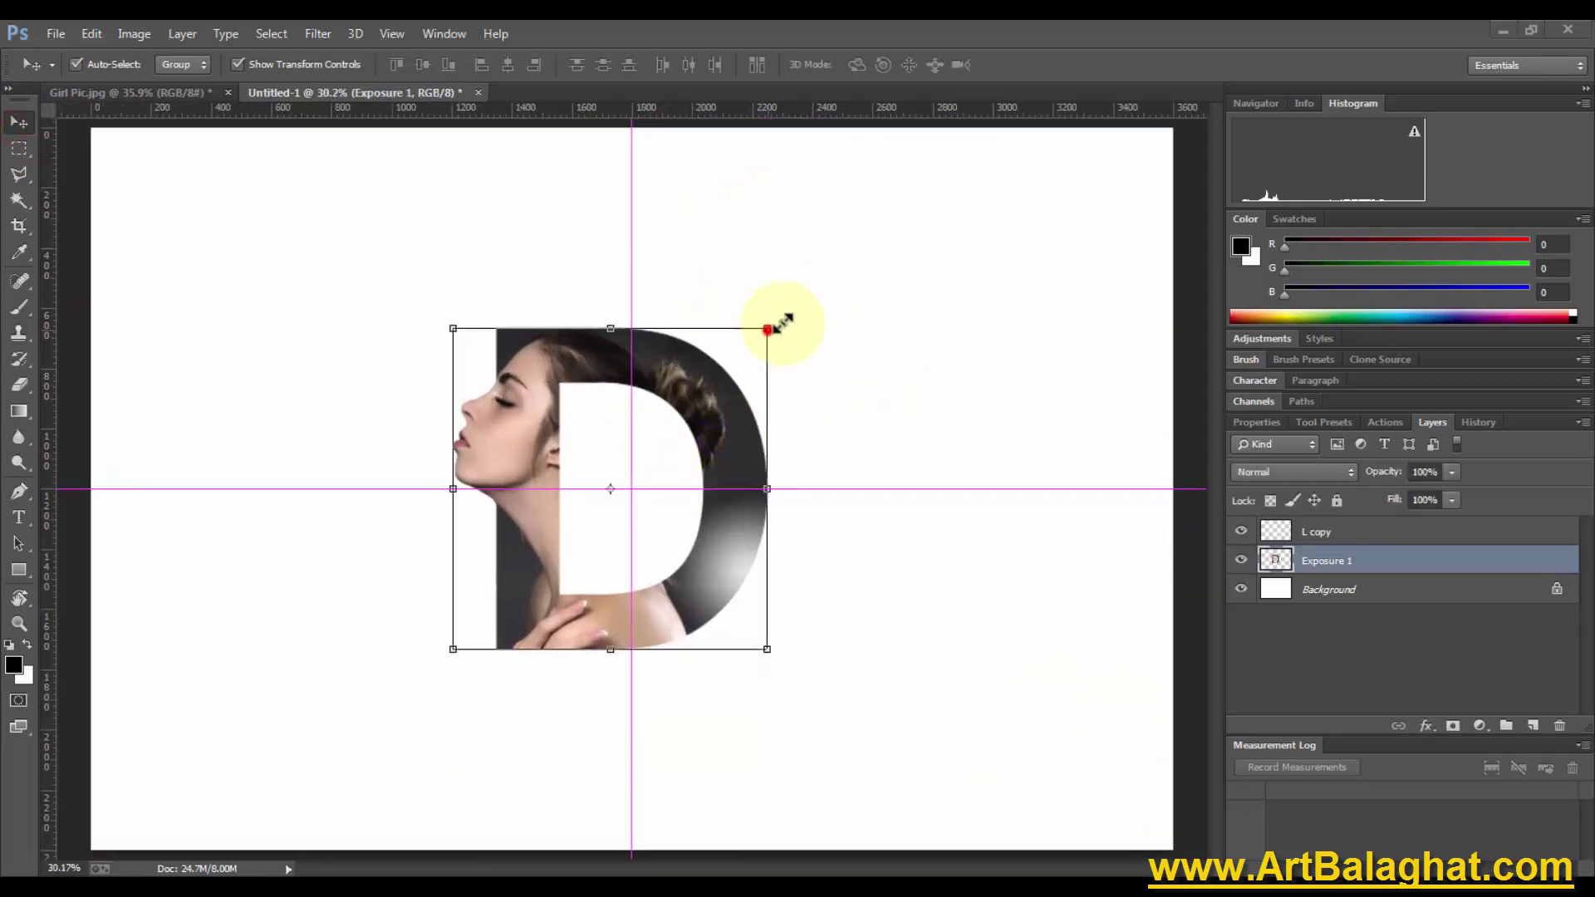
# Try enlarging the D portrait on its own, then undo it
pyautogui.moveTo(766, 328); pyautogui.dragTo(902, 190)
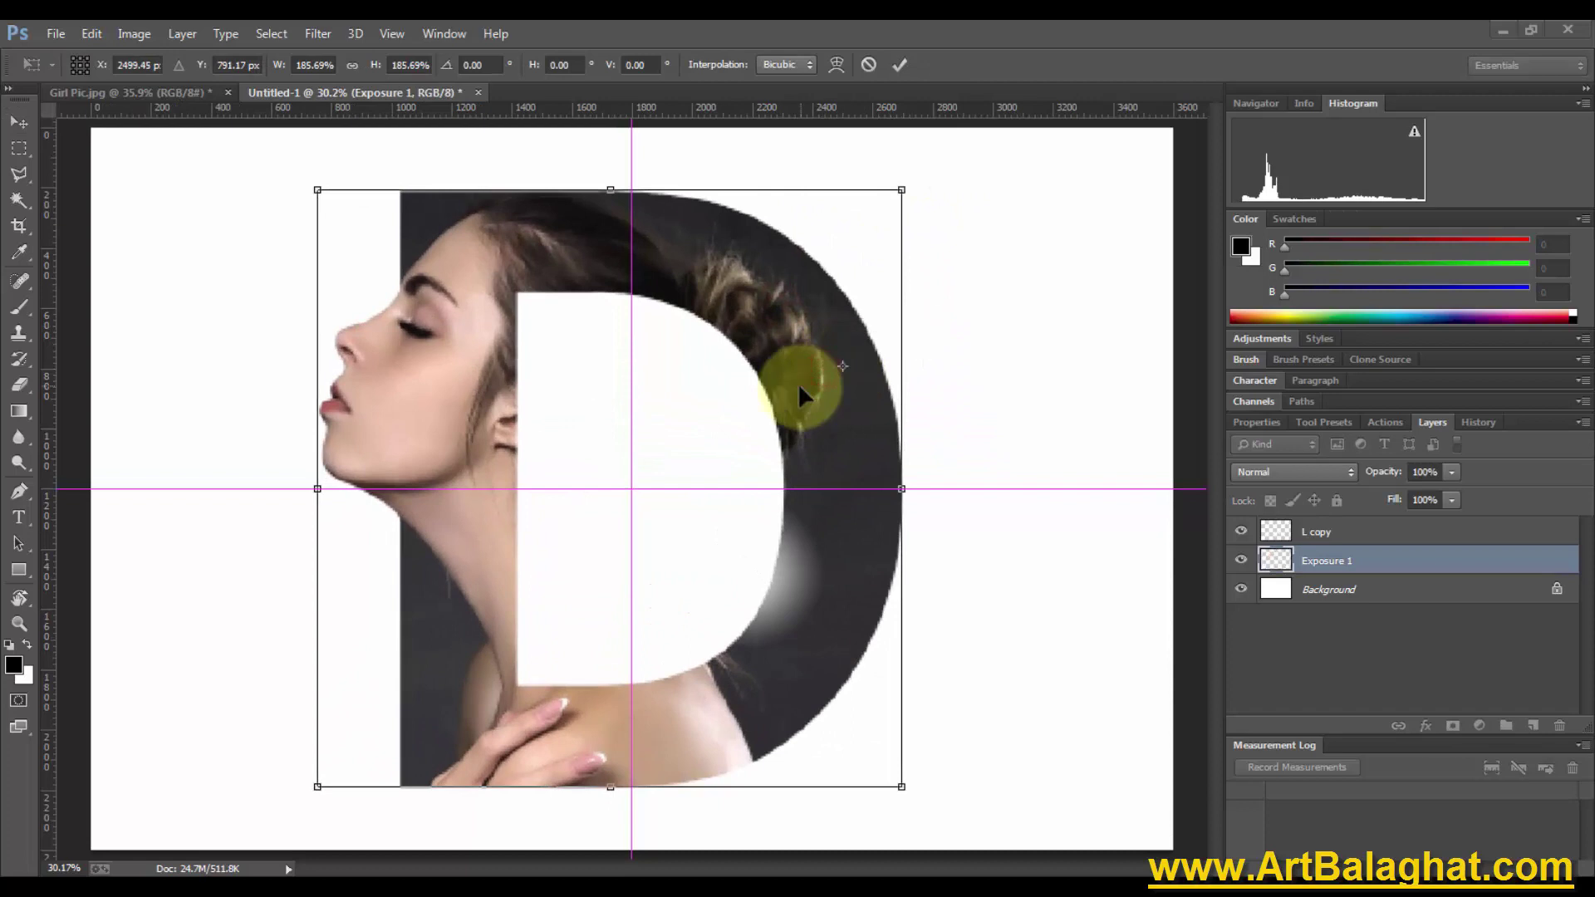
pyautogui.doubleClick(799, 386)
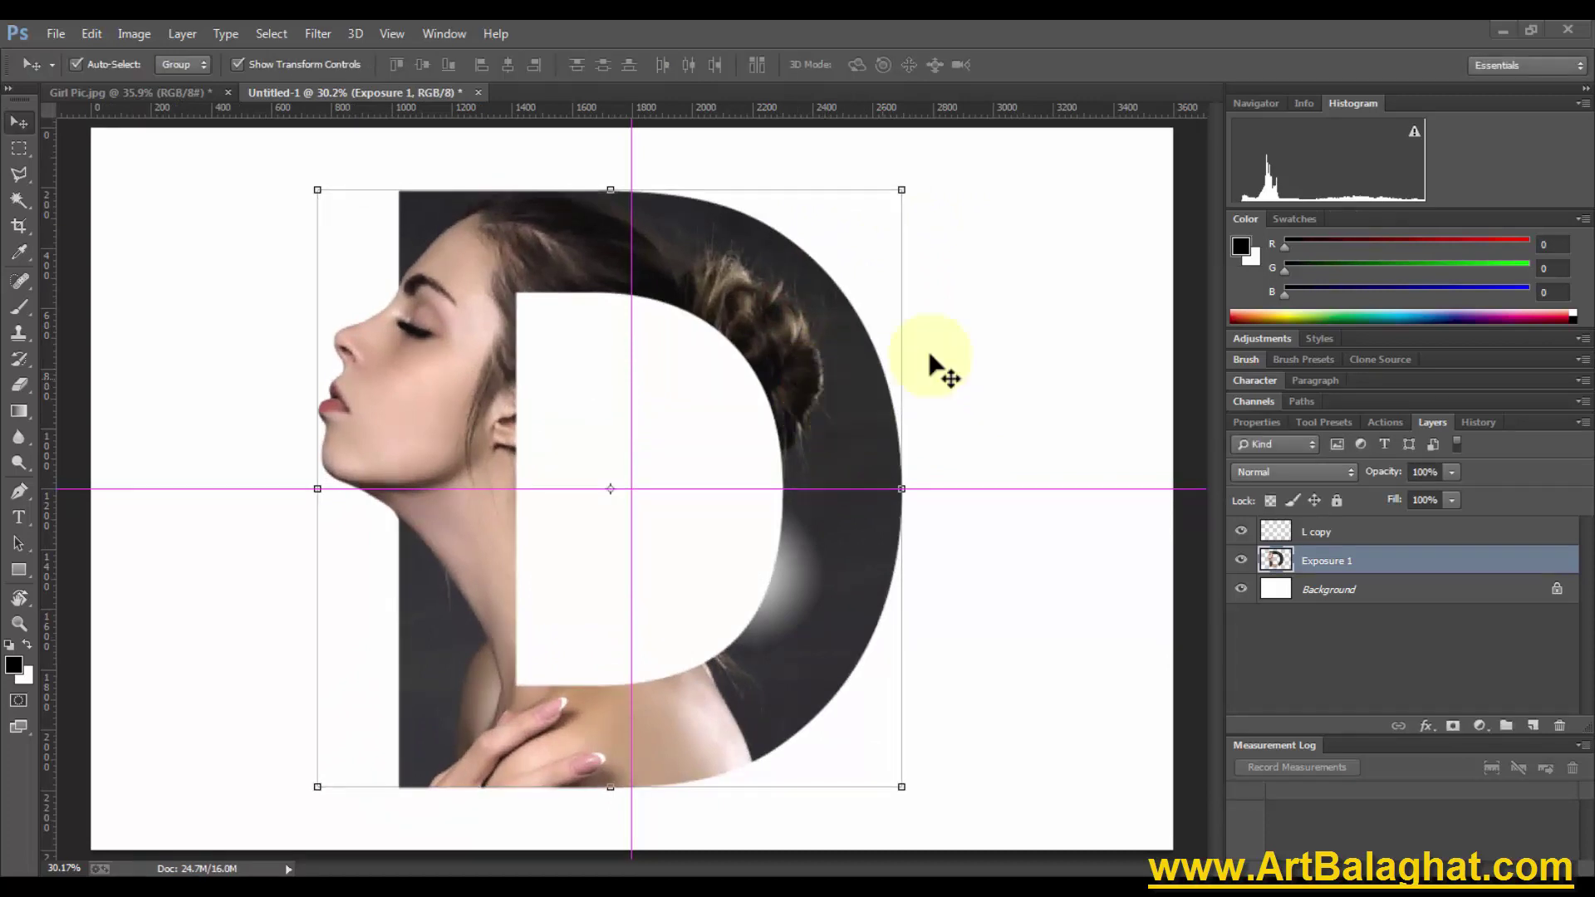
pyautogui.click(941, 341)
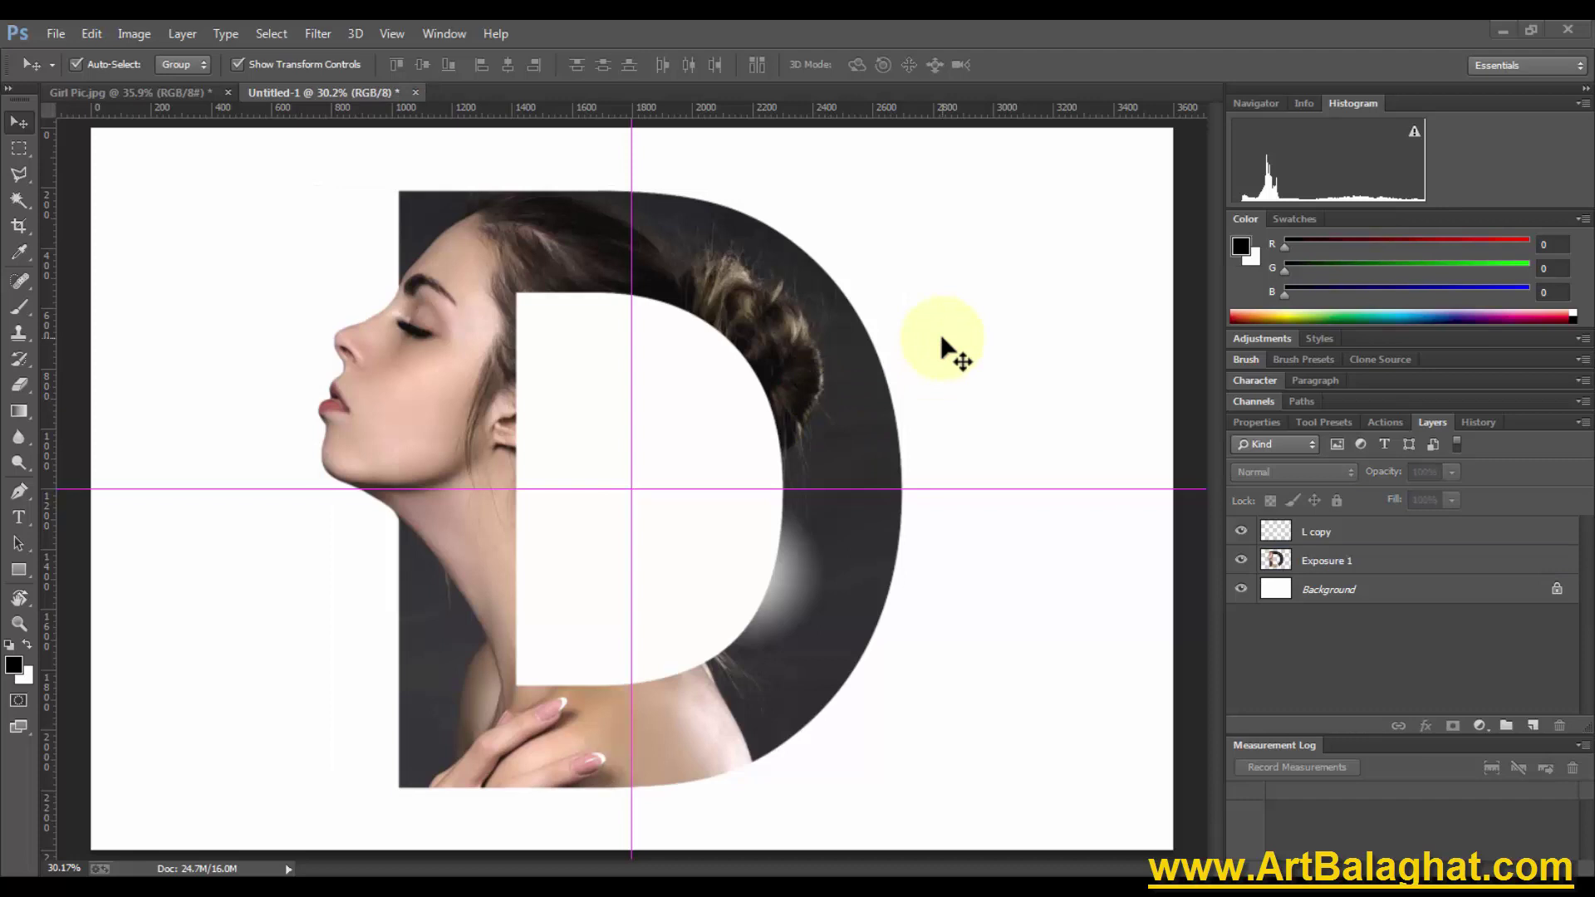
pyautogui.hotkey('ctrl', 'z')
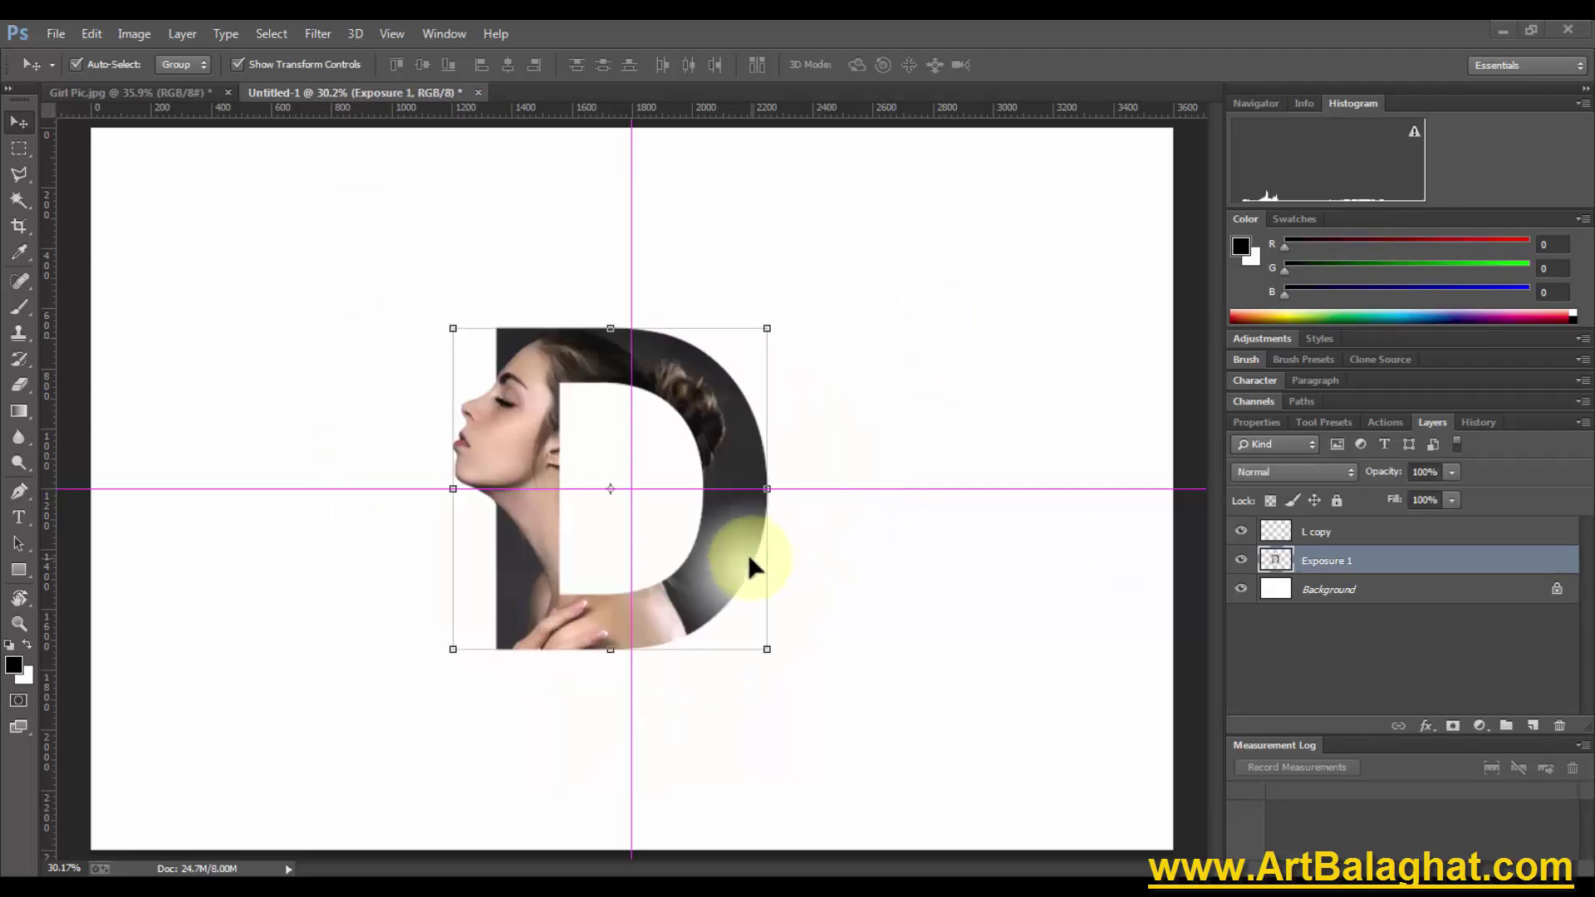
# Scale the D portrait and L copy glow together to about 186%, then hide the guides
pyautogui.keyDown('shift'); pyautogui.click(1282, 532); pyautogui.keyUp('shift')
pyautogui.moveTo(824, 331); pyautogui.dragTo(984, 191)
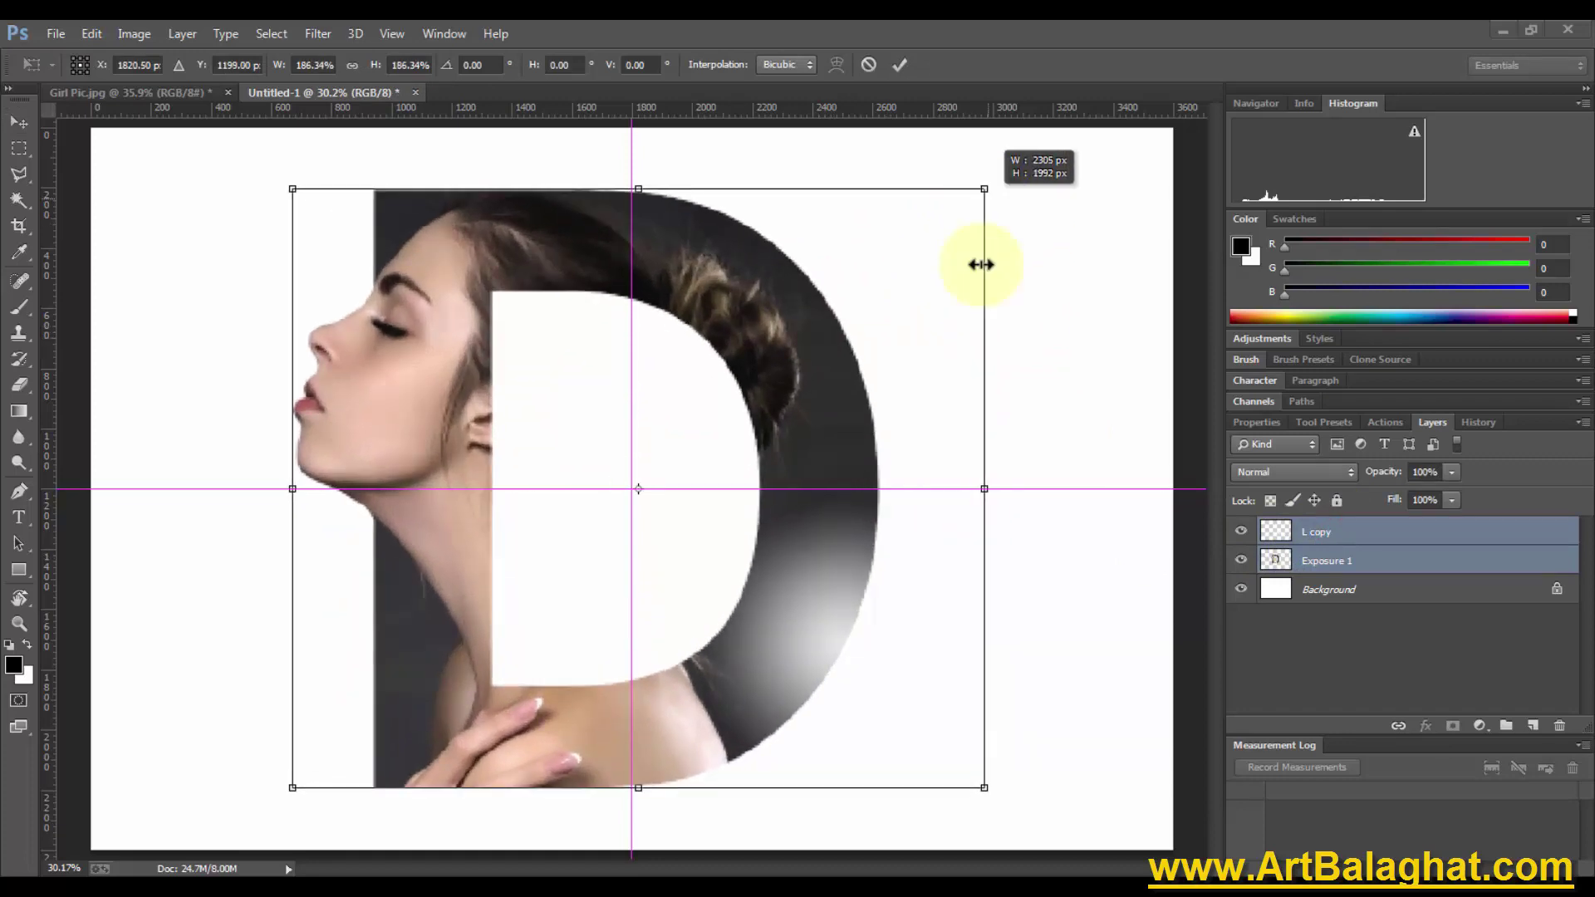
pyautogui.doubleClick(935, 320)
pyautogui.click(1084, 300)
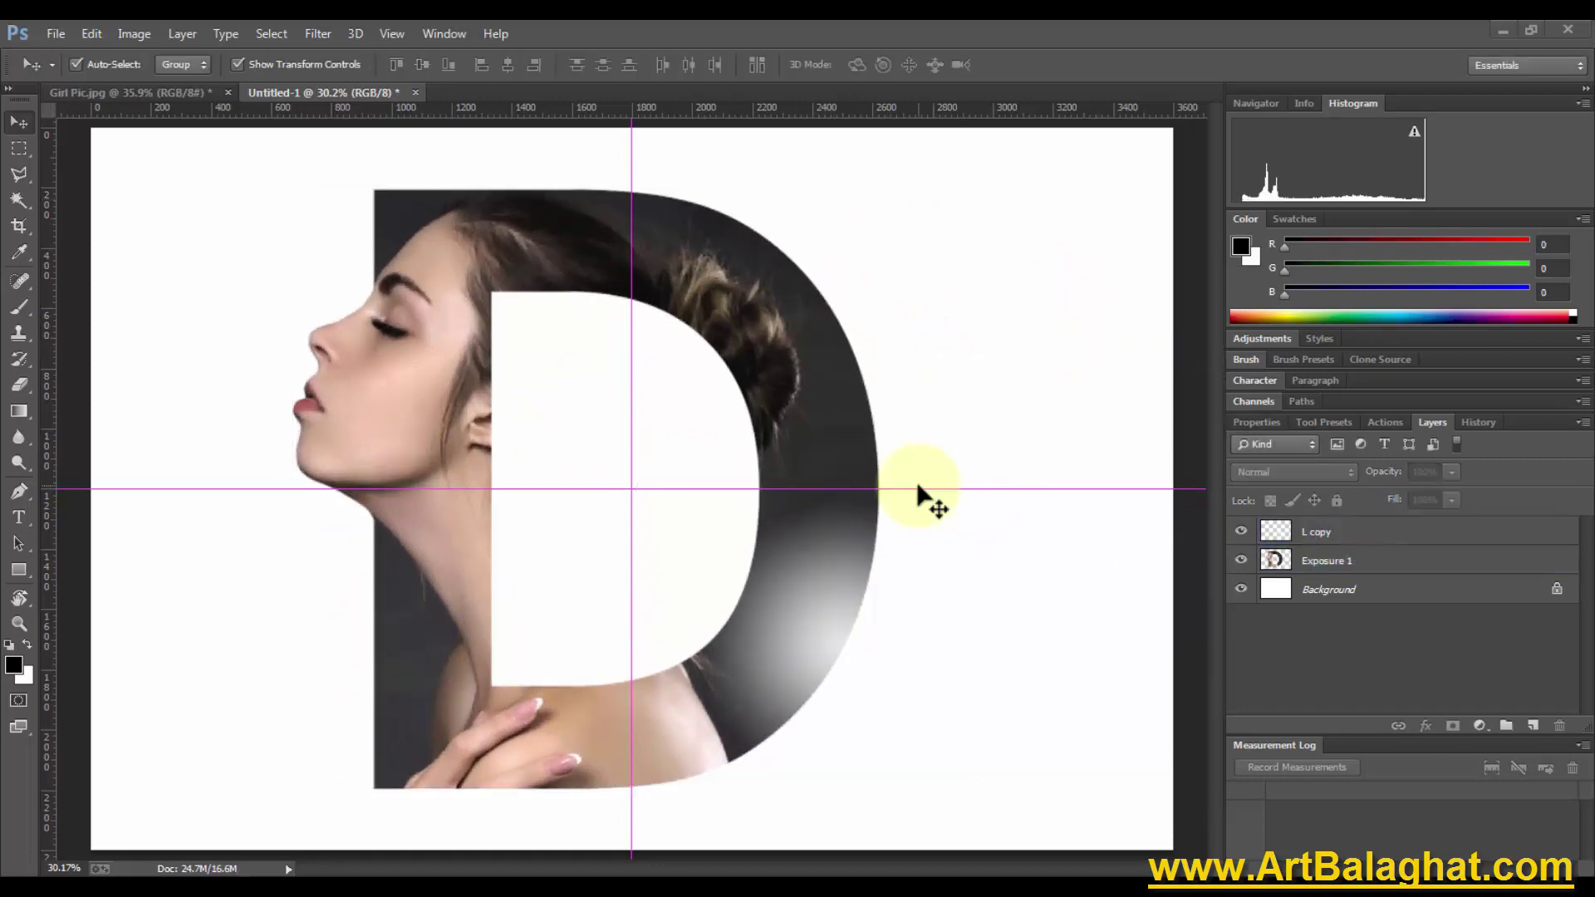
pyautogui.hotkey('ctrl', ';')
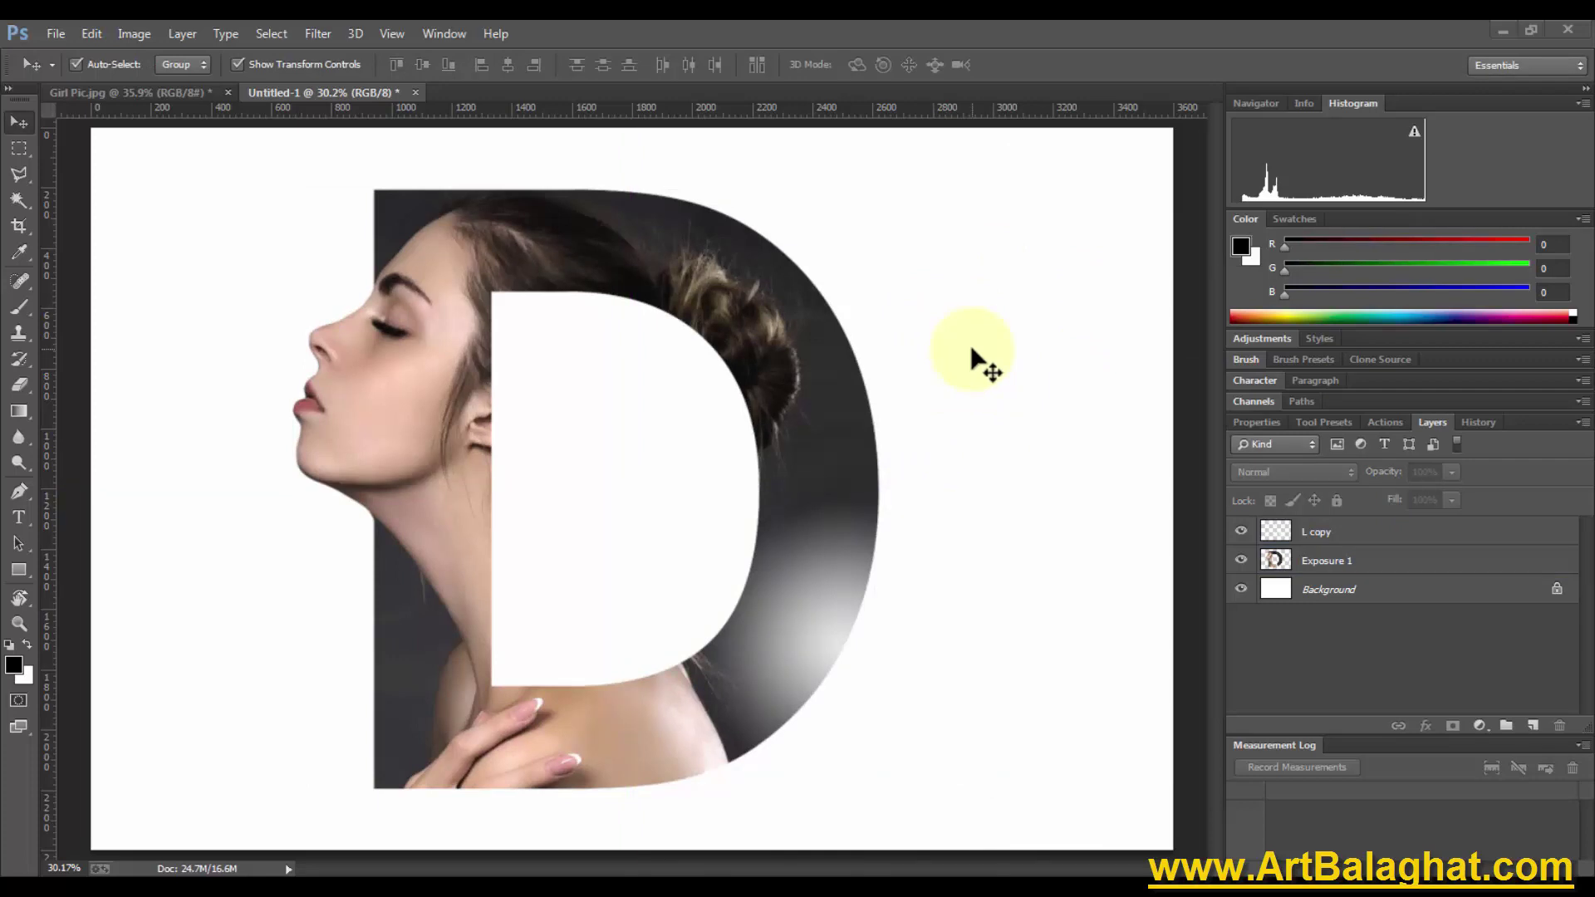